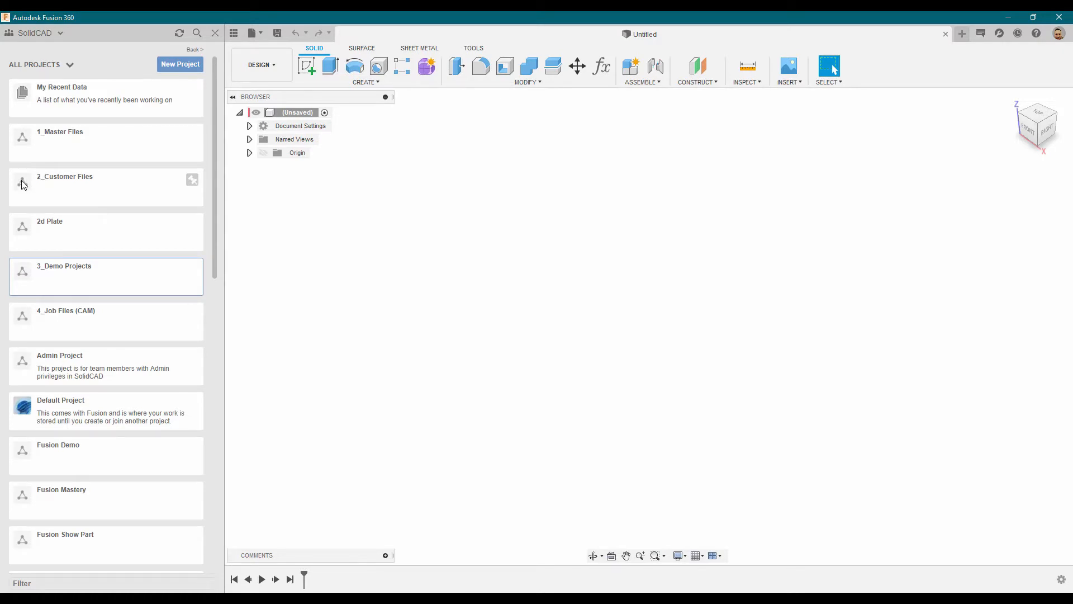
# - Browse the Brake Caliper folder in 3_Demo Projects and review the file options for Brake Caliper Demo
pyautogui.click(23, 274)
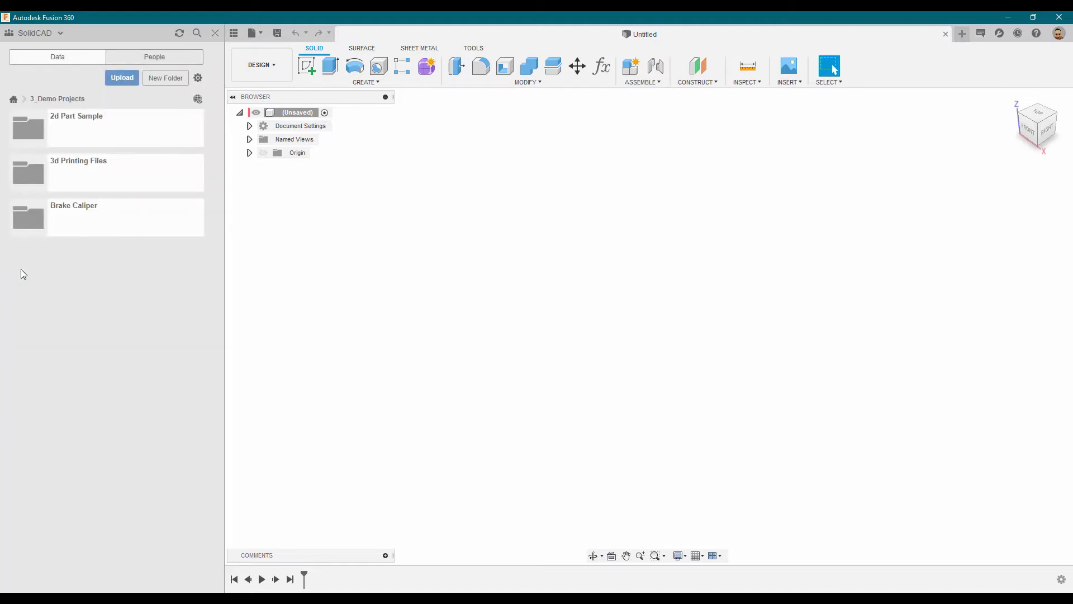
pyautogui.click(27, 216)
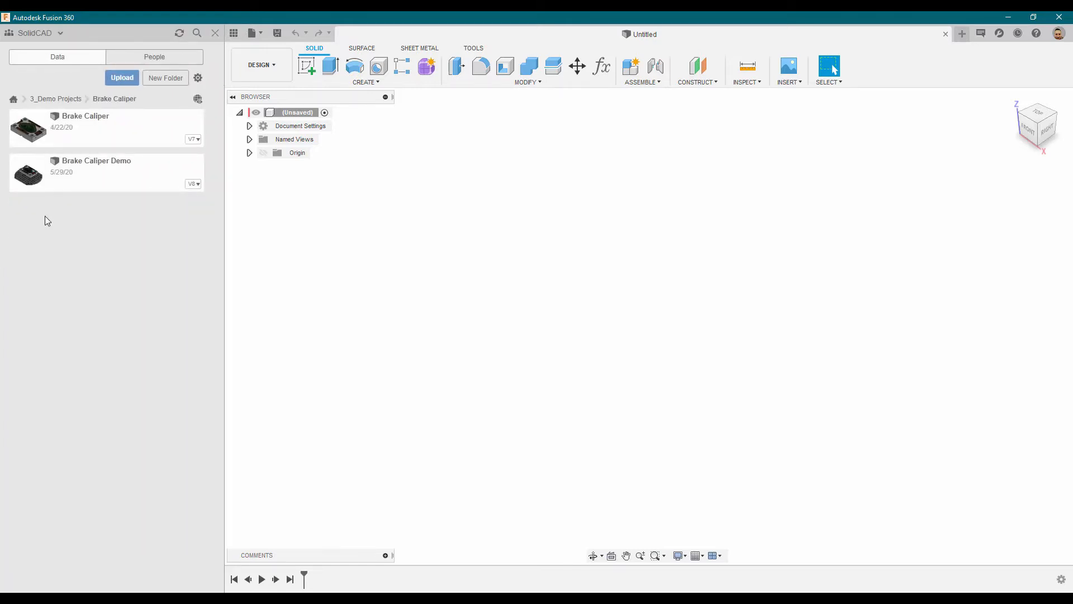
pyautogui.rightClick(124, 165)
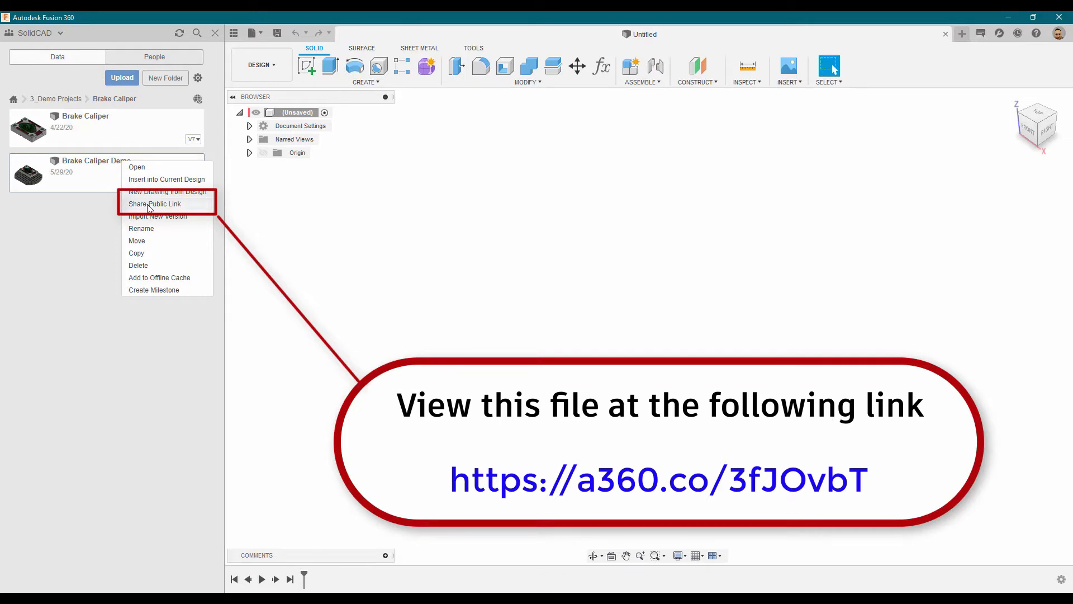
pyautogui.click(11, 98)
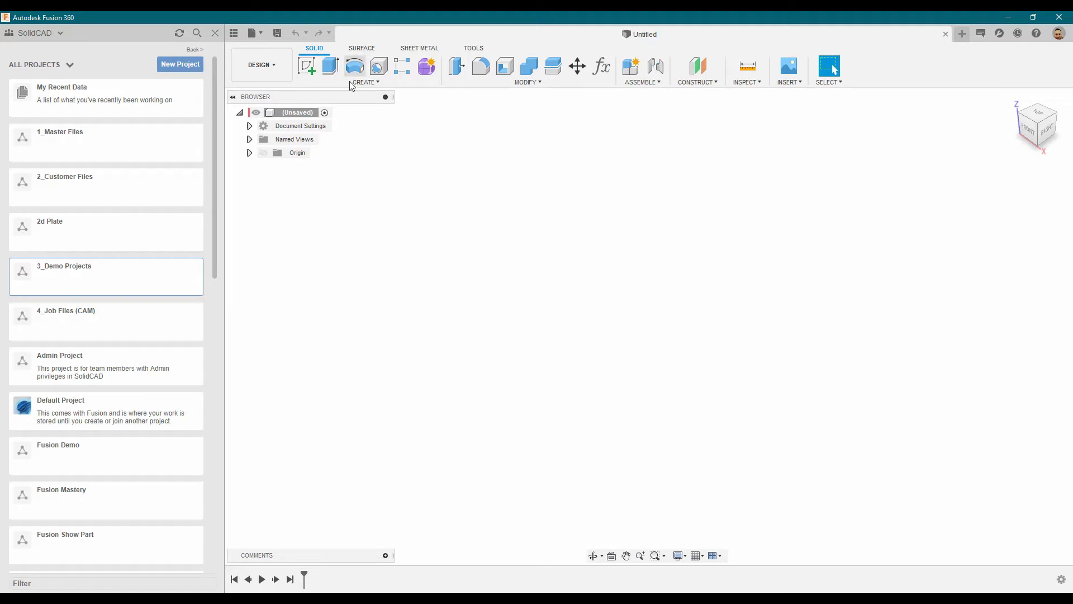
pyautogui.click(377, 84)
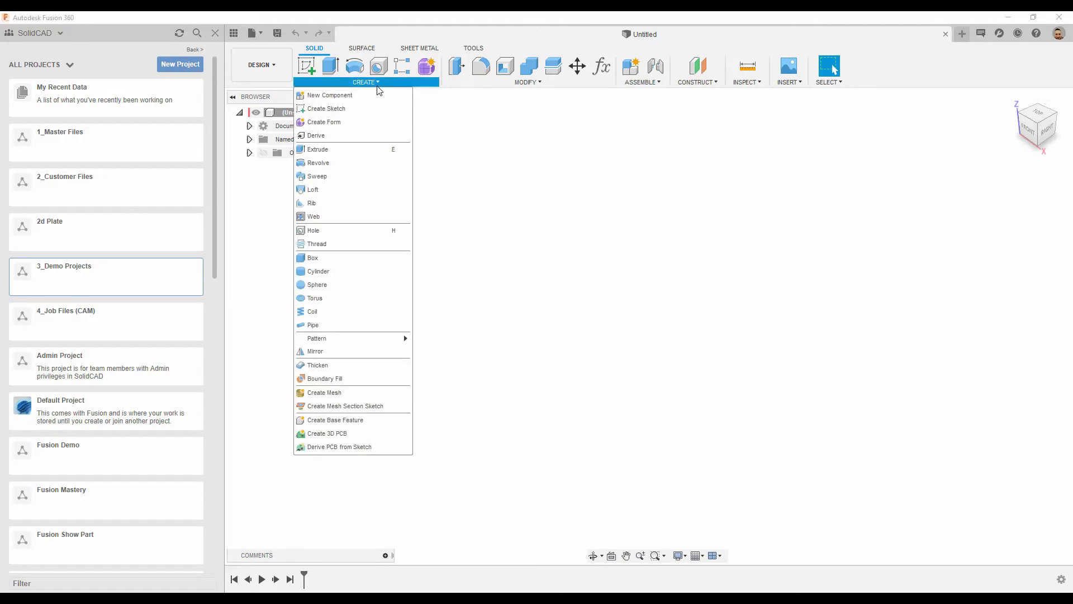
pyautogui.click(535, 85)
pyautogui.click(535, 85)
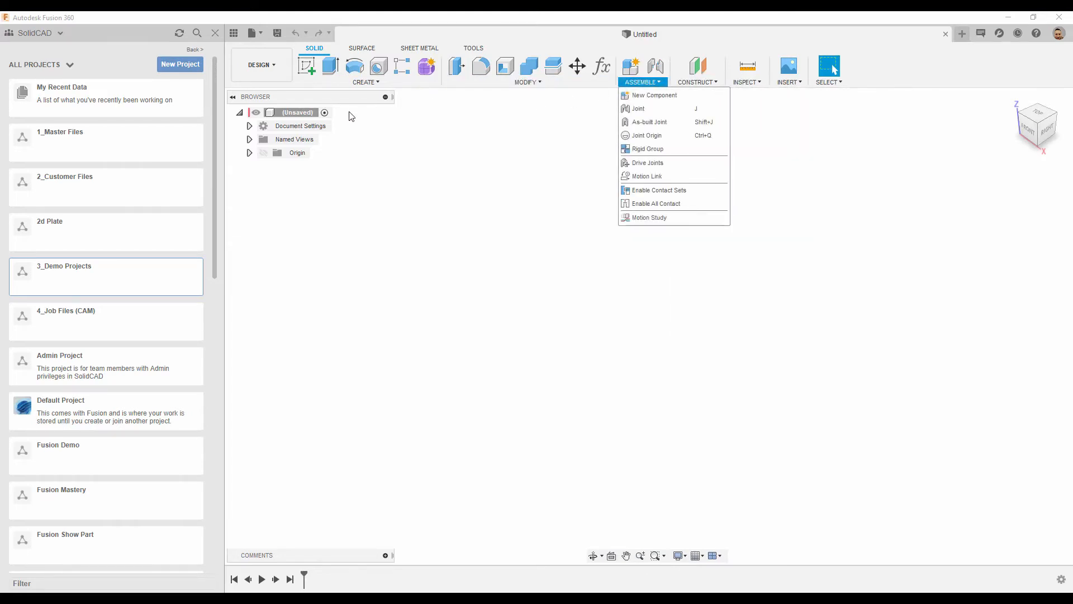
pyautogui.click(367, 49)
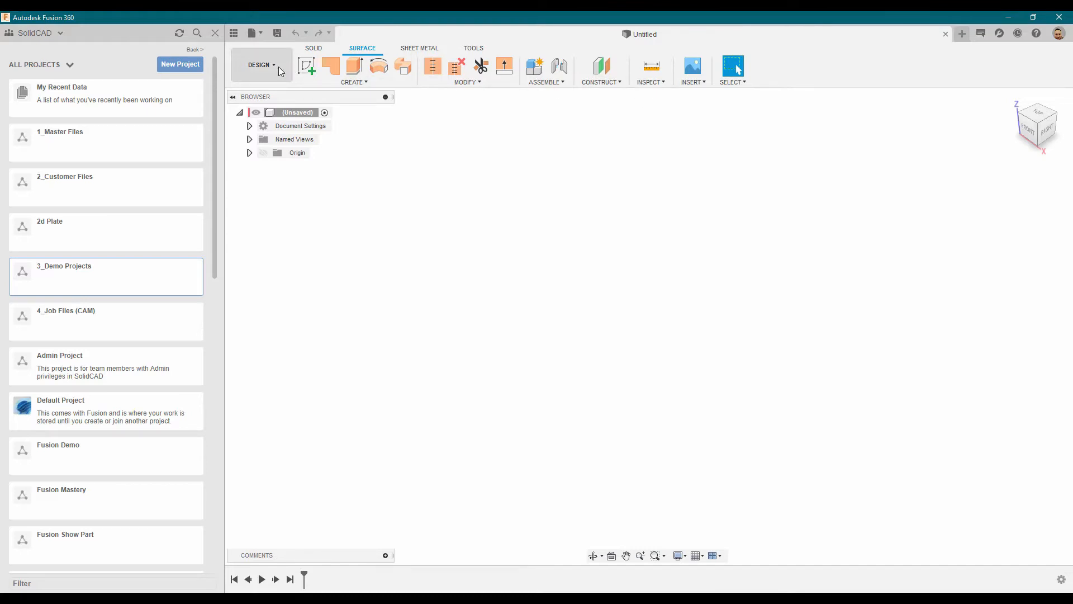
pyautogui.click(314, 48)
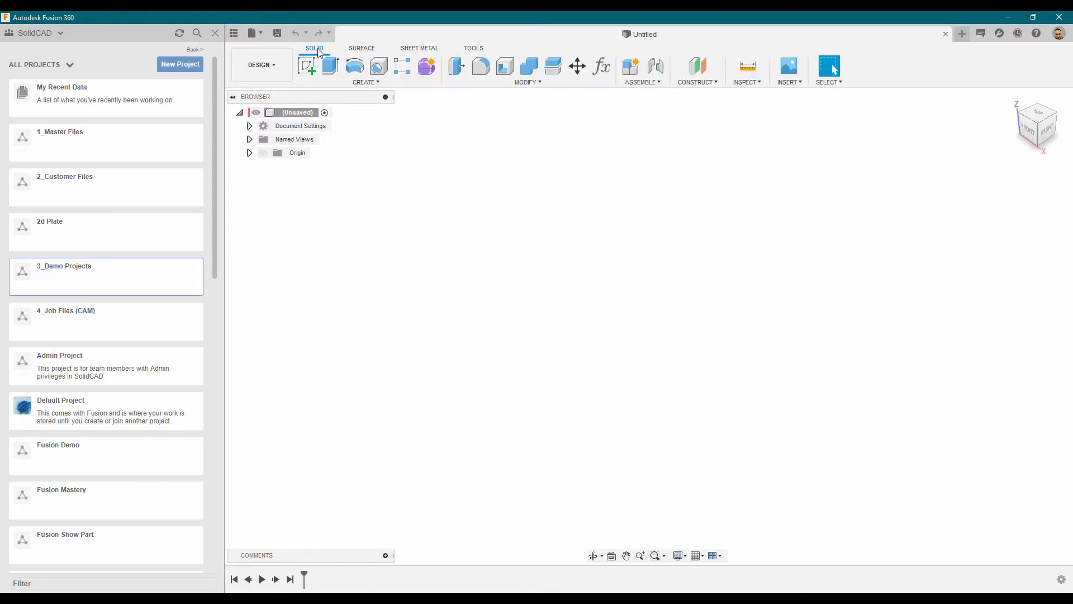
pyautogui.click(276, 65)
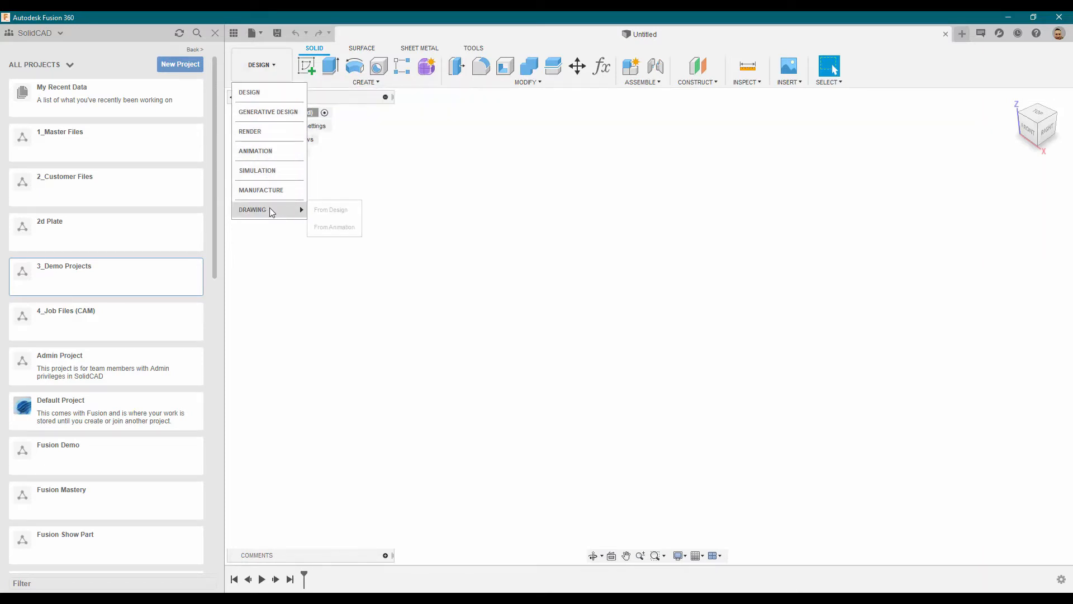
pyautogui.click(283, 270)
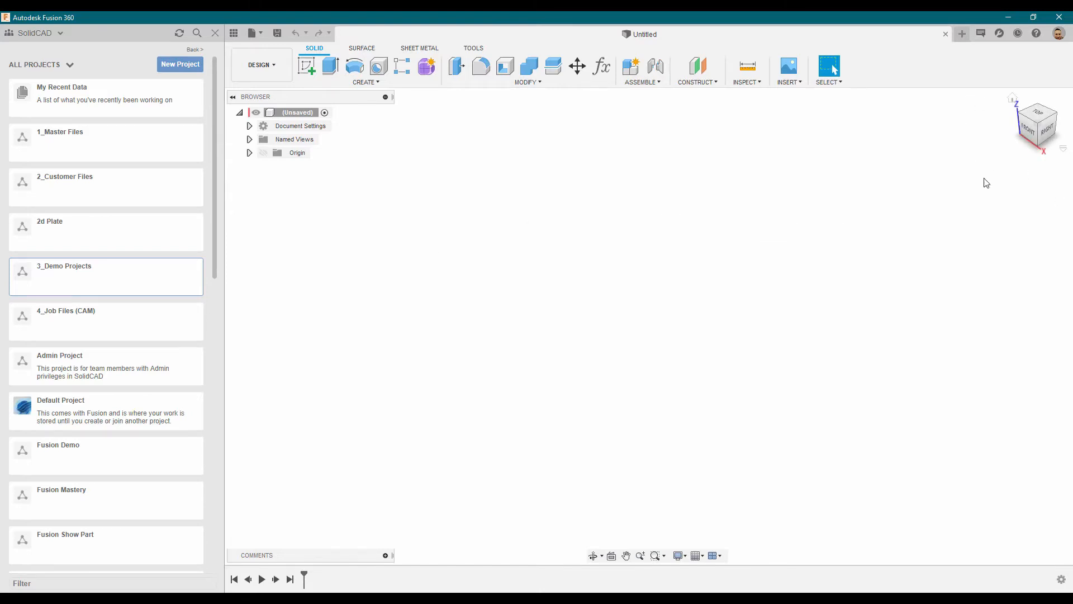
# - Look through several standard and corner view orientations, finishing in the Top view
pyautogui.click(1042, 114)
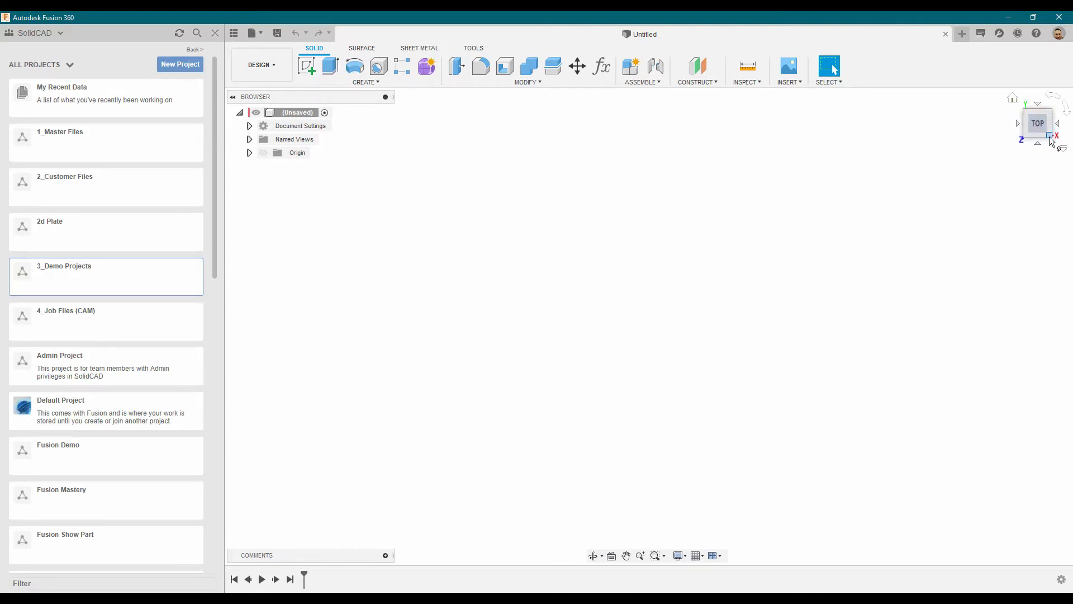
pyautogui.click(1050, 138)
pyautogui.click(1028, 125)
pyautogui.click(1050, 134)
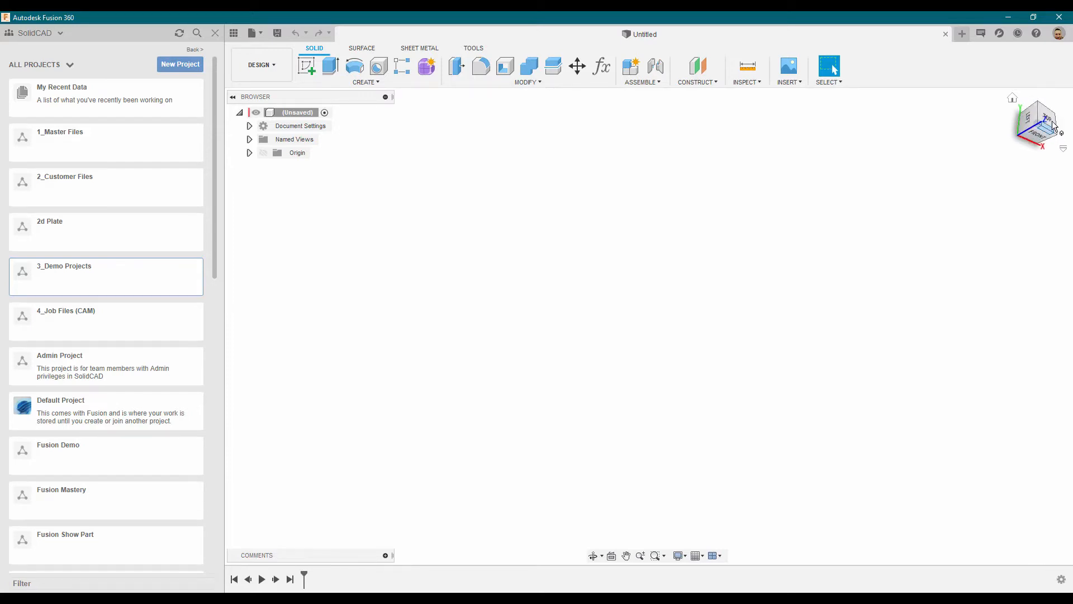
pyautogui.click(1051, 124)
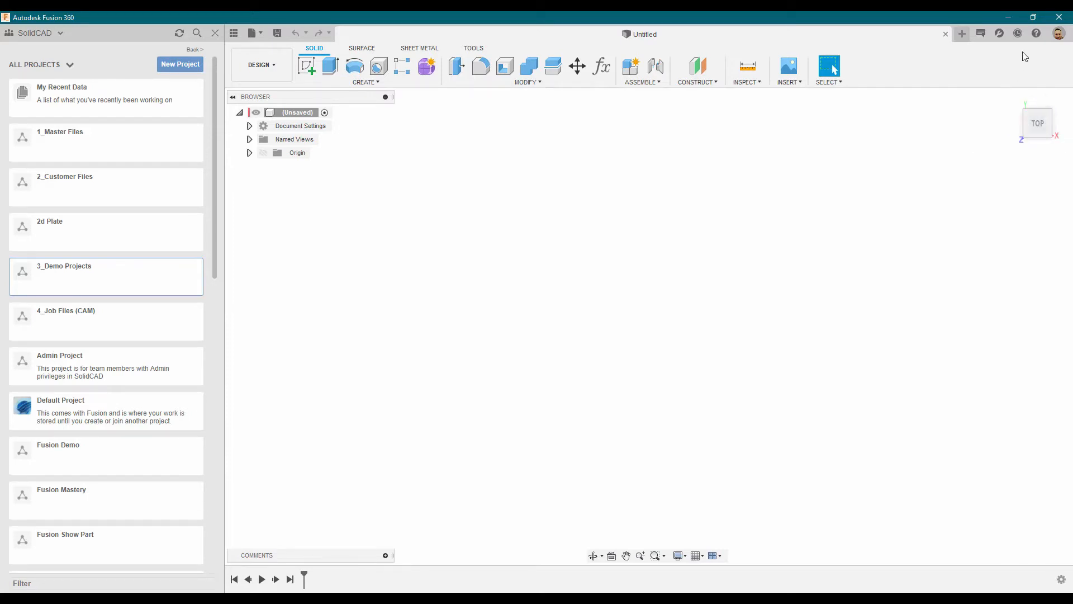
# - Review the general preferences and the quick commands offered on the empty canvas
pyautogui.click(1059, 34)
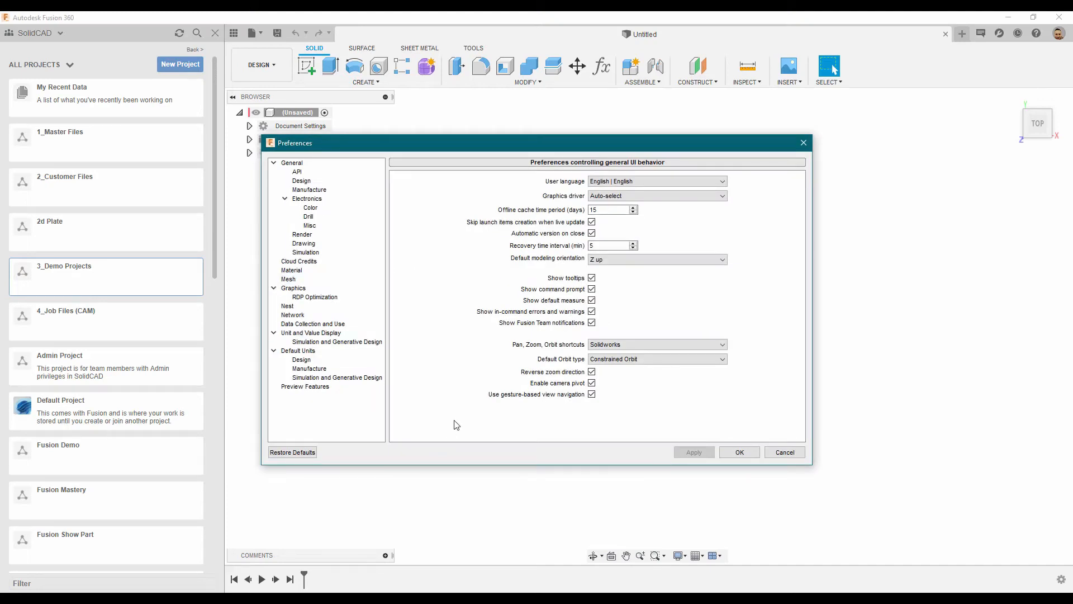
pyautogui.click(749, 454)
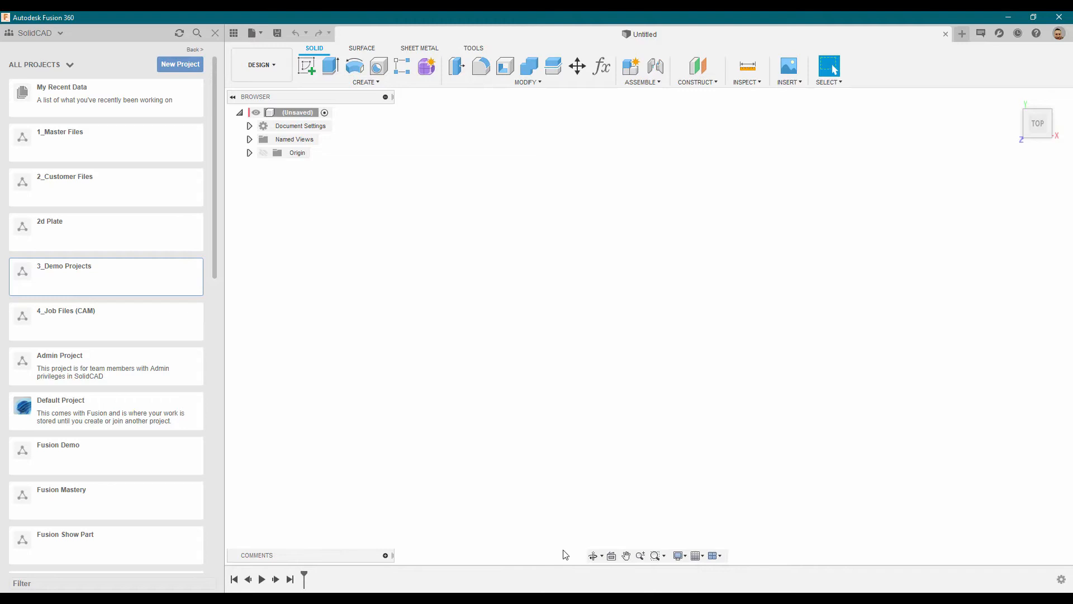
pyautogui.rightClick(356, 265)
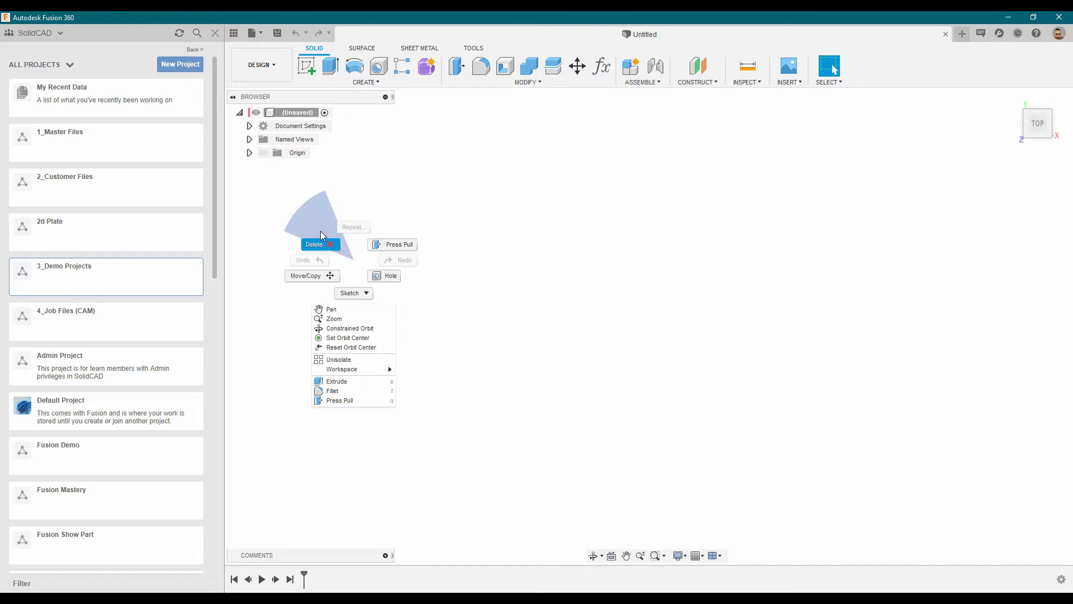
pyautogui.click(284, 345)
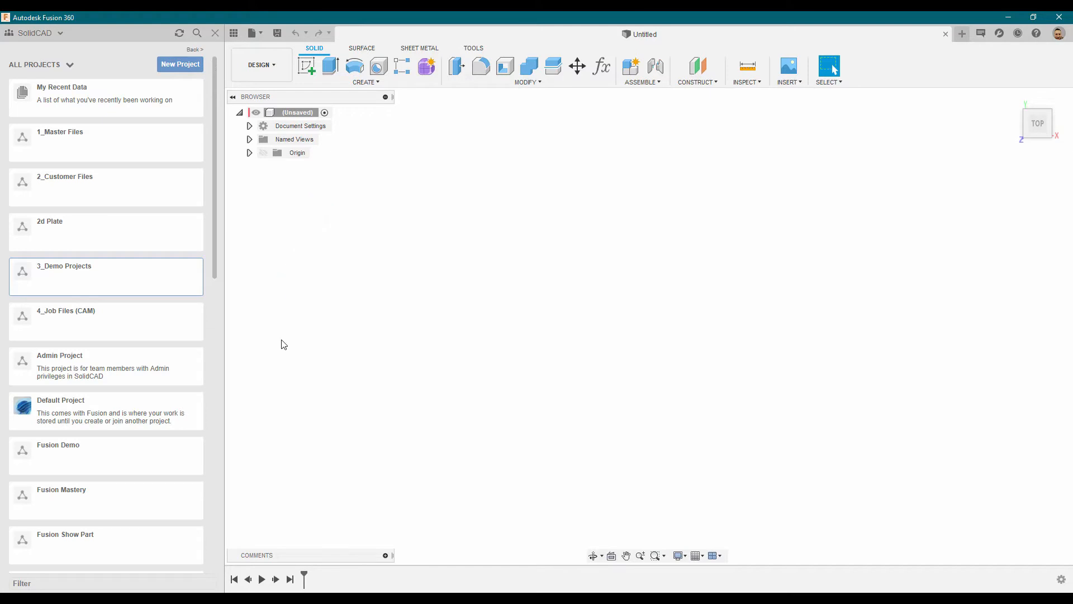
# - Start saving the untitled design and set its location to the Job 0006 folder in 4_Job Files (CAM)
pyautogui.click(278, 35)
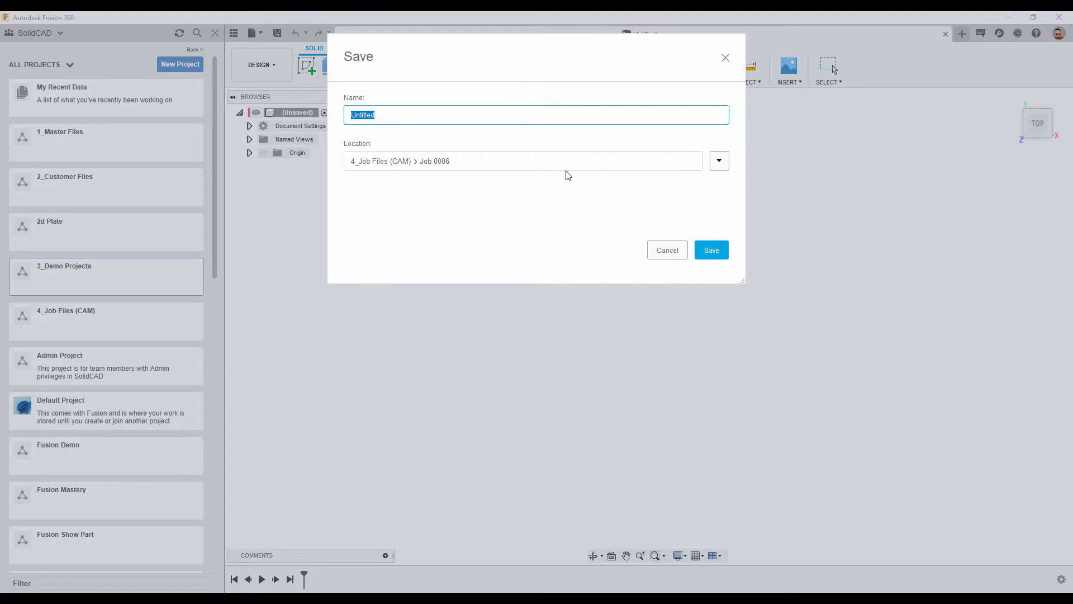
pyautogui.click(720, 162)
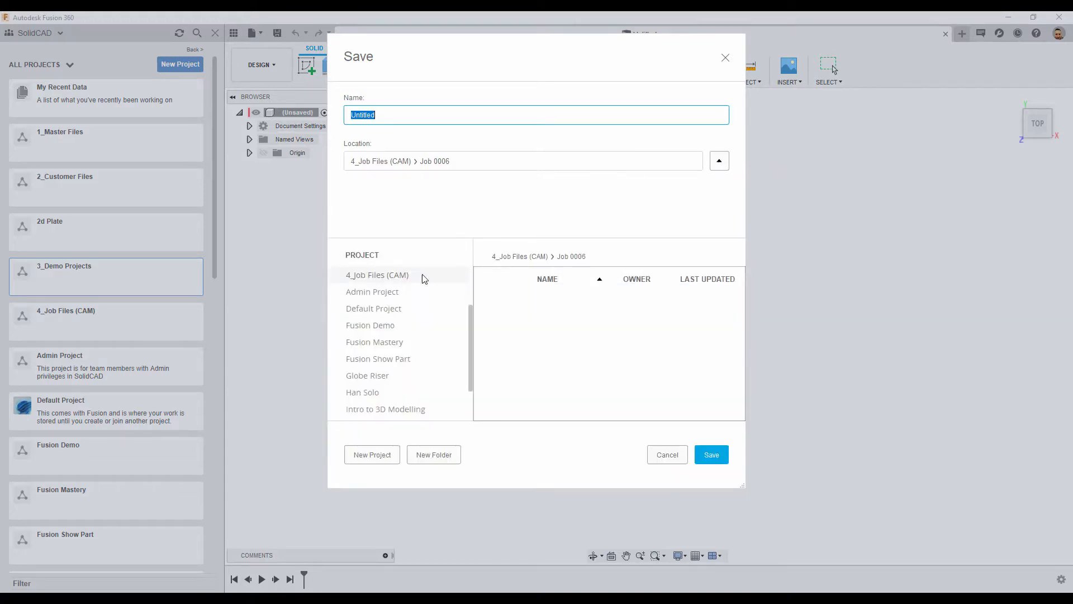
pyautogui.click(365, 278)
pyautogui.click(366, 292)
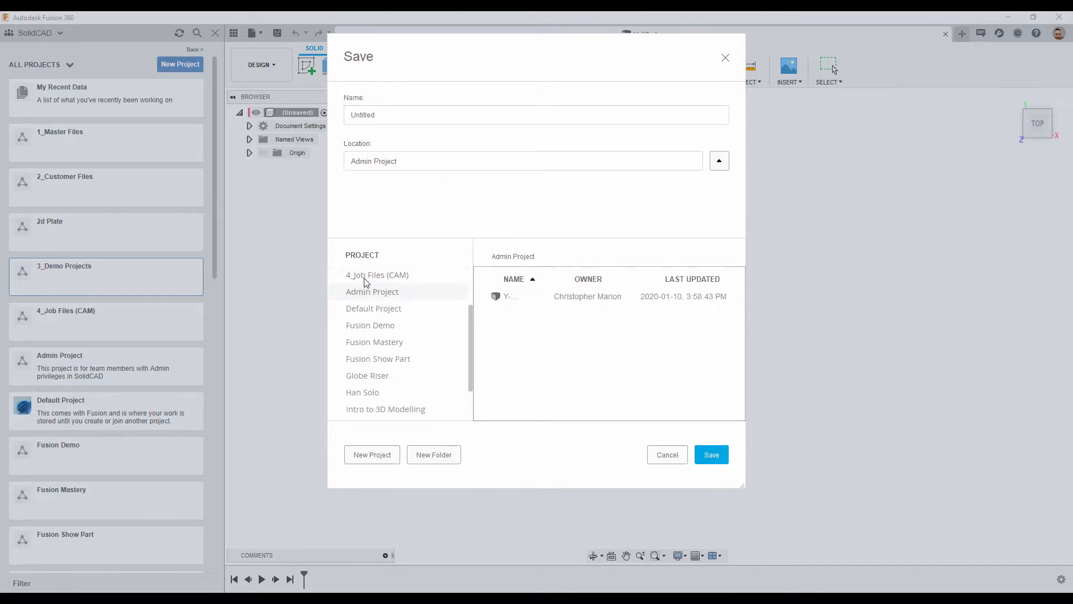
pyautogui.click(366, 276)
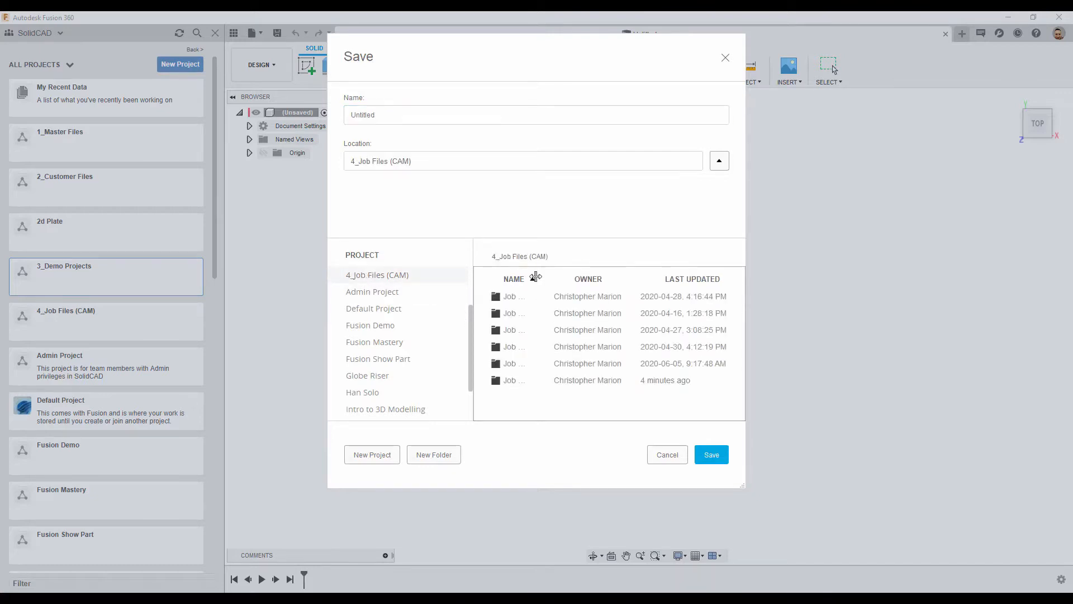
pyautogui.moveTo(536, 278); pyautogui.dragTo(657, 279)
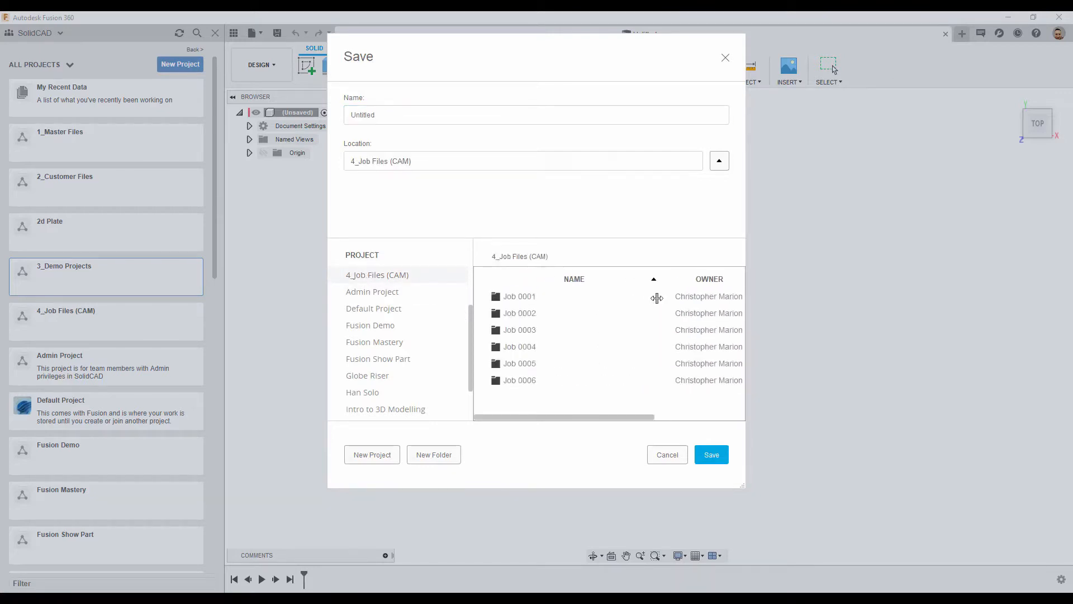
pyautogui.doubleClick(515, 384)
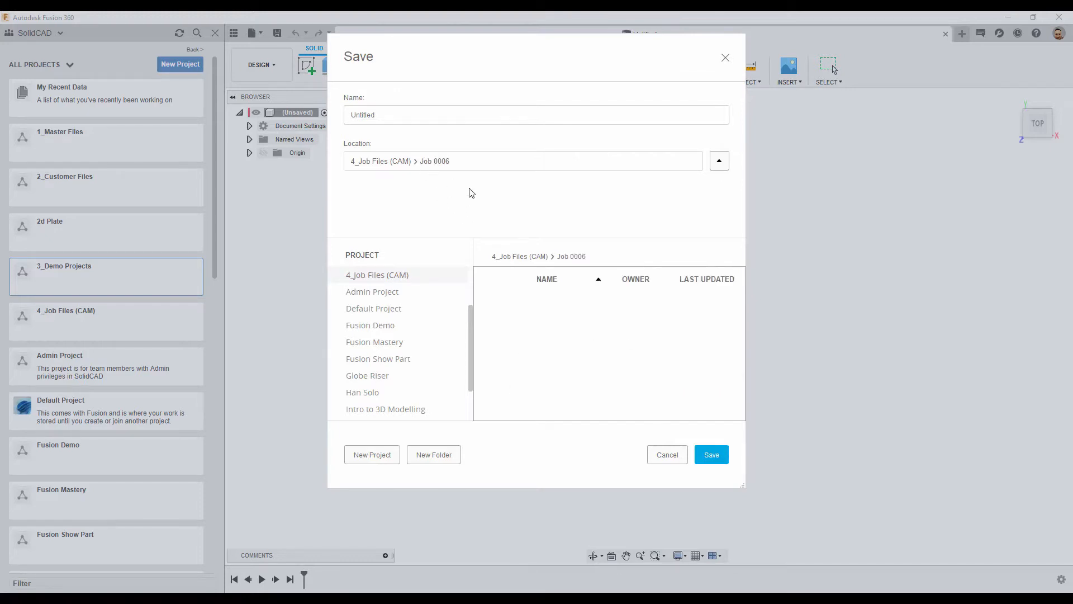
# - Name the design Sprocket Turning and save it
pyautogui.doubleClick(385, 115)
pyautogui.write('Sprocket Turning')
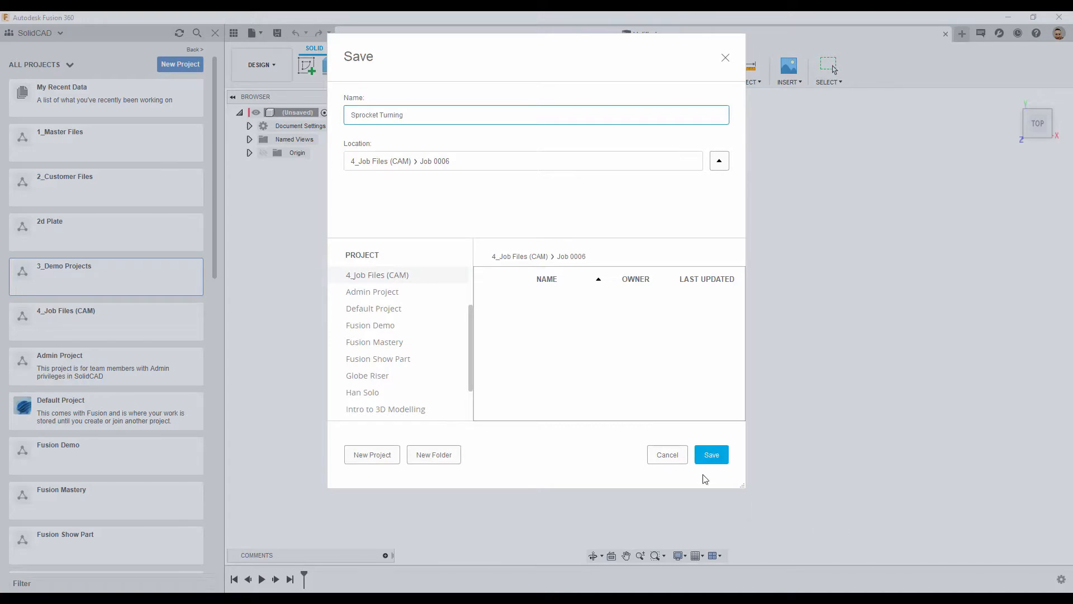
pyautogui.click(709, 454)
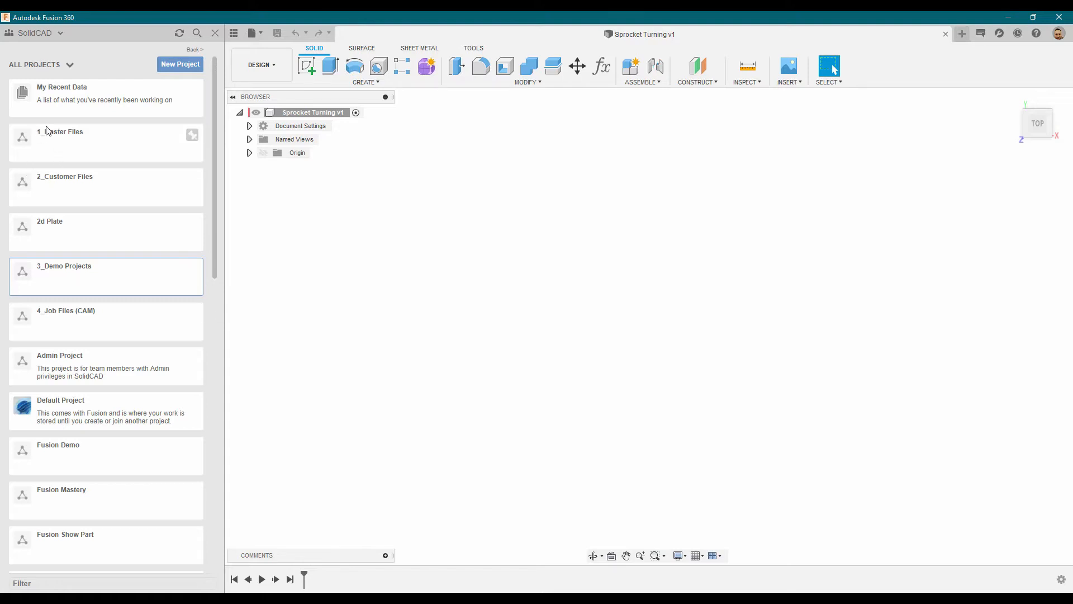
# - Insert Kitagawa B210 chuck (EXTERNAL) from the Turning Chucks folder of 1_Master Files at its default position and break its link
pyautogui.click(23, 139)
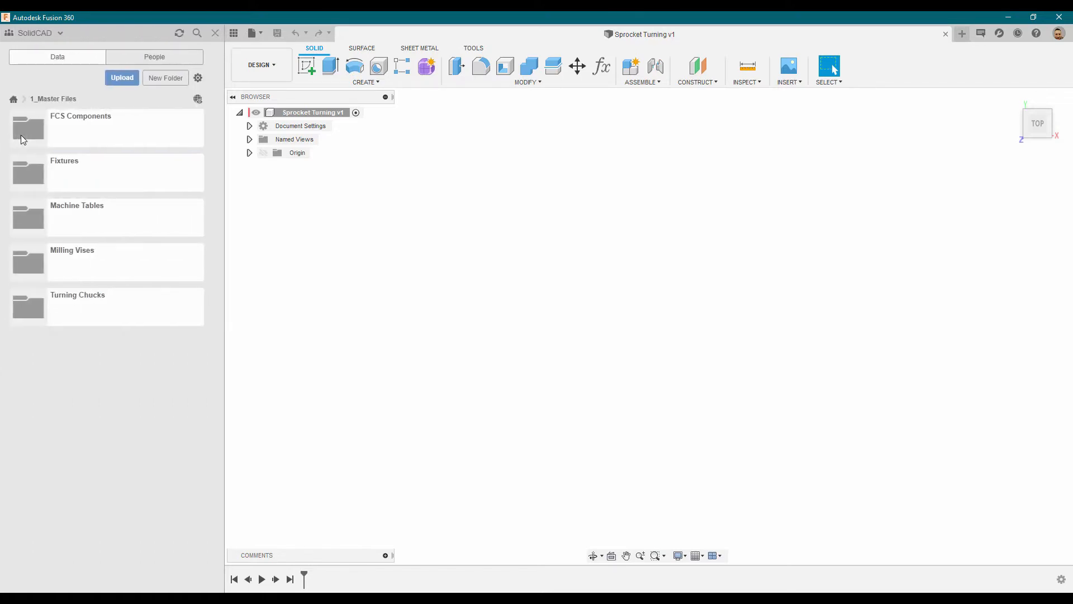
pyautogui.click(29, 306)
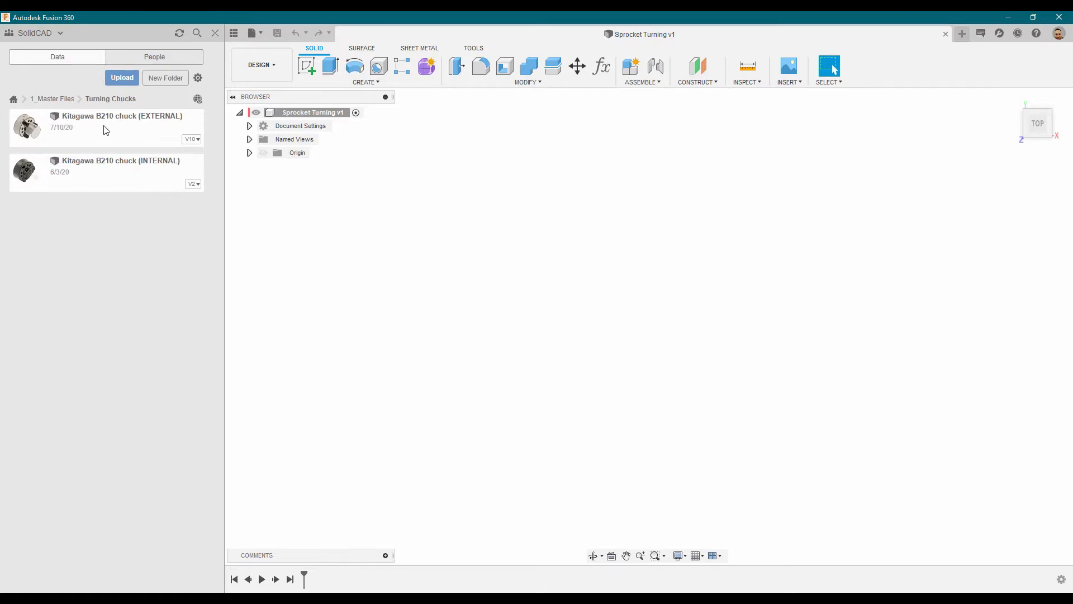
pyautogui.rightClick(107, 130)
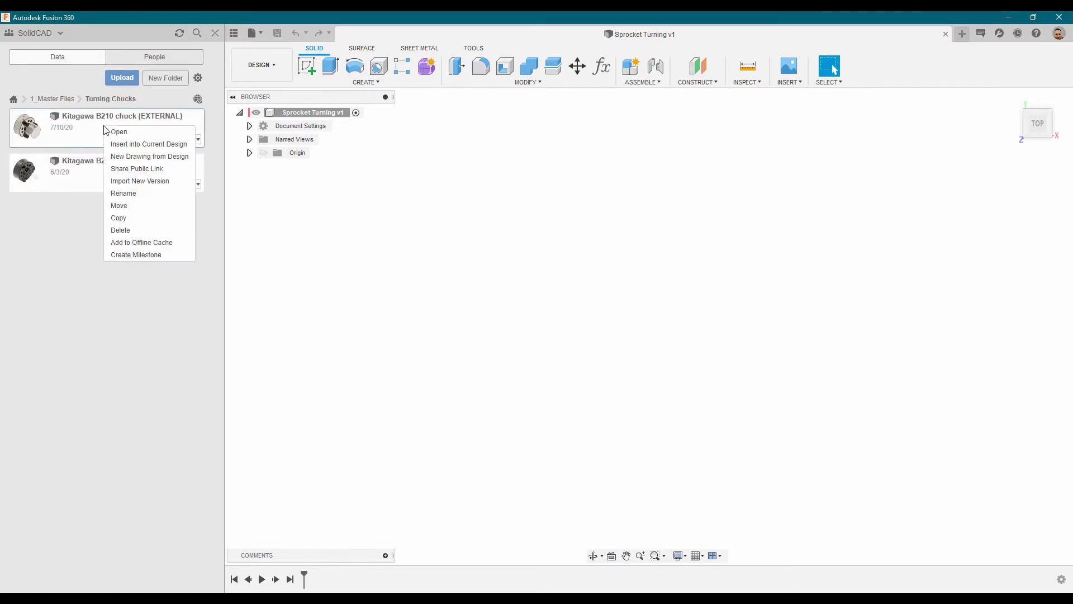
pyautogui.click(129, 145)
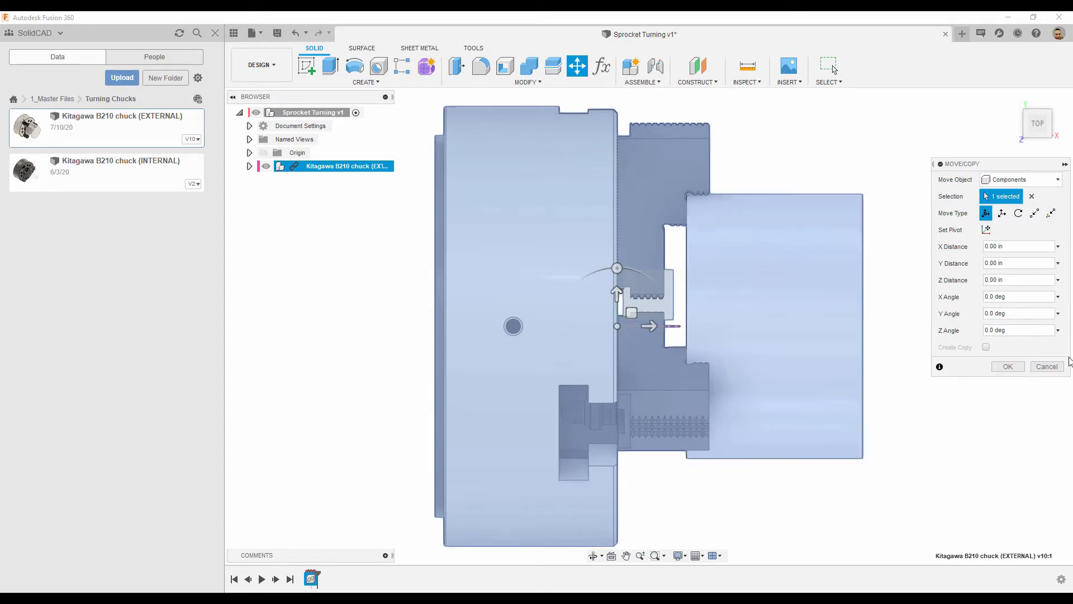
pyautogui.click(1047, 367)
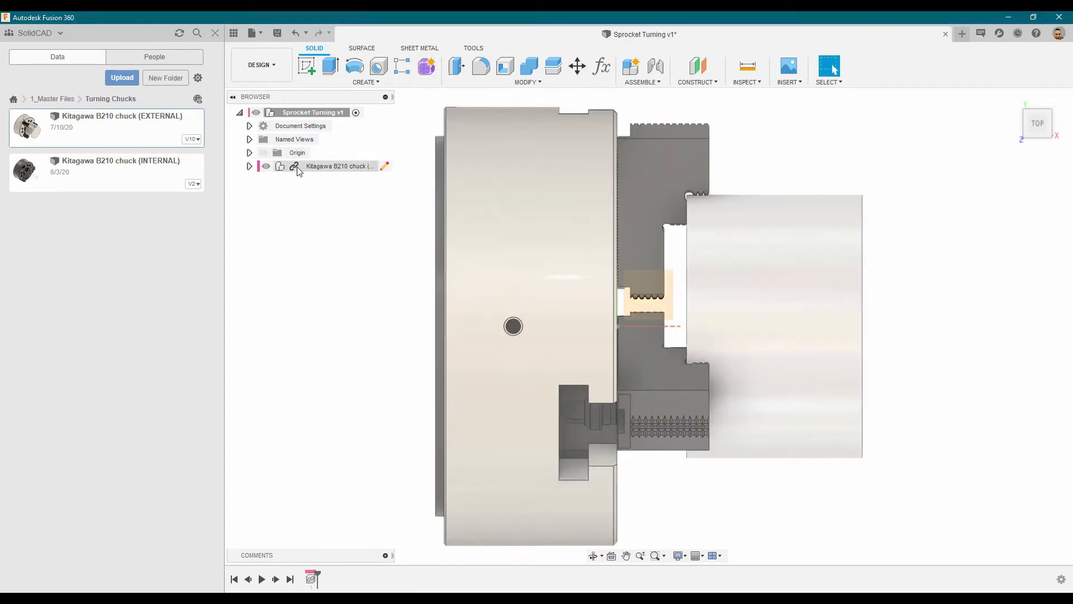
pyautogui.rightClick(337, 168)
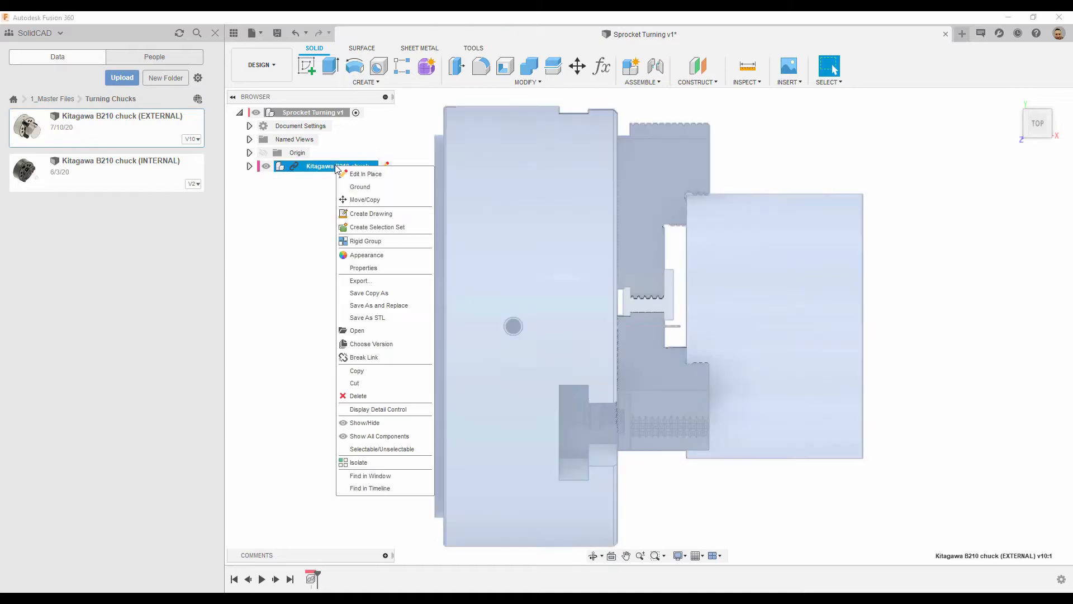
pyautogui.click(363, 358)
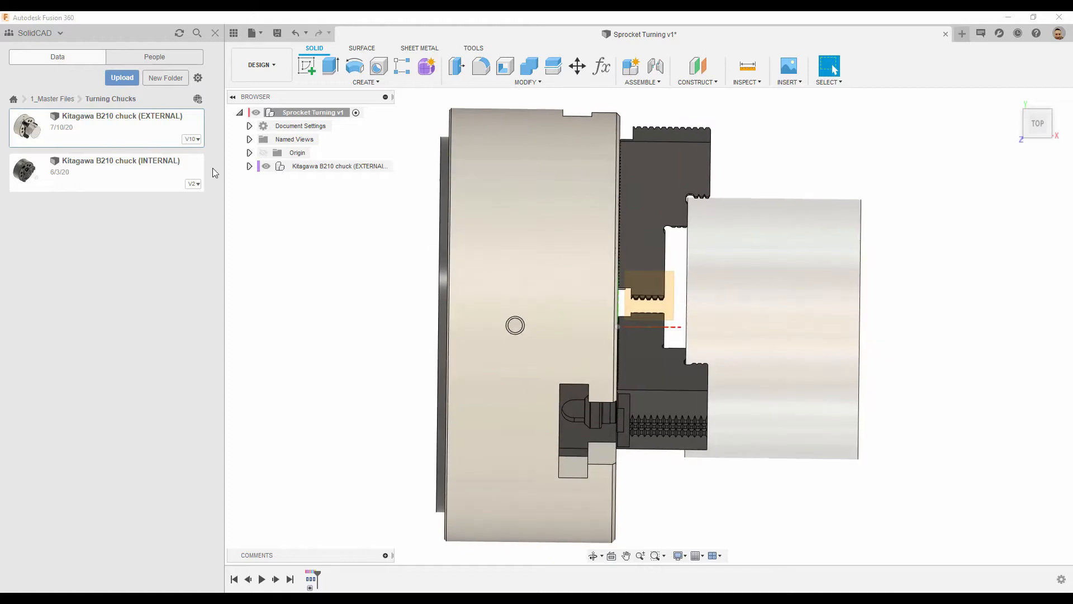
# - Ground the Grounding plate component inside the inserted chuck assembly
pyautogui.click(249, 166)
pyautogui.scroll(-4, 559, 354)
pyautogui.keyDown('shift'); pyautogui.moveTo(559, 354); pyautogui.dragTo(702, 372, button='middle'); pyautogui.keyUp('shift')
pyautogui.scroll(-1, 595, 360)
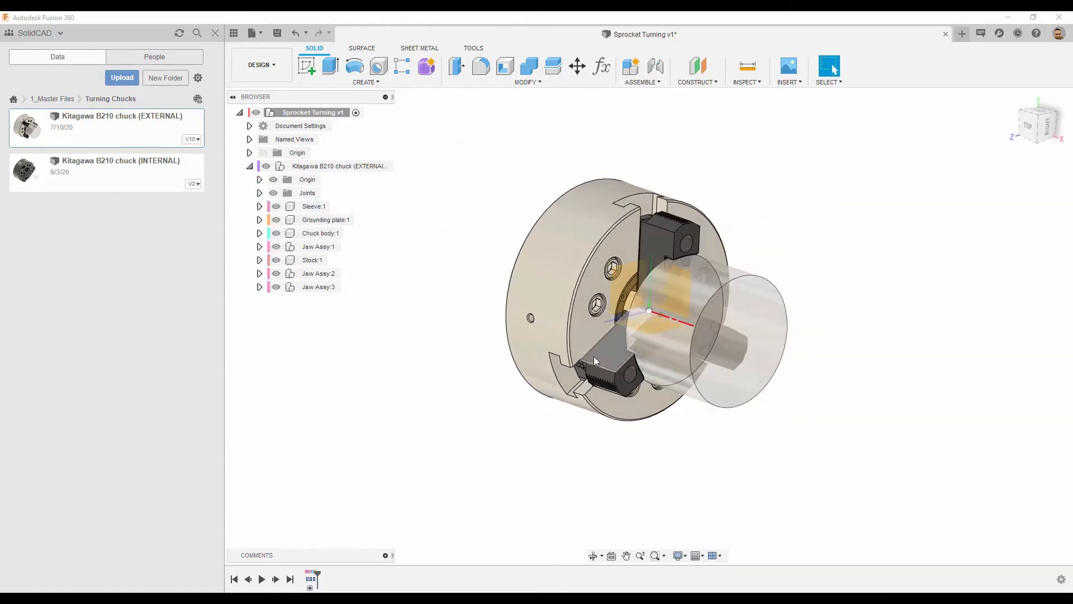
pyautogui.rightClick(324, 221)
pyautogui.click(347, 246)
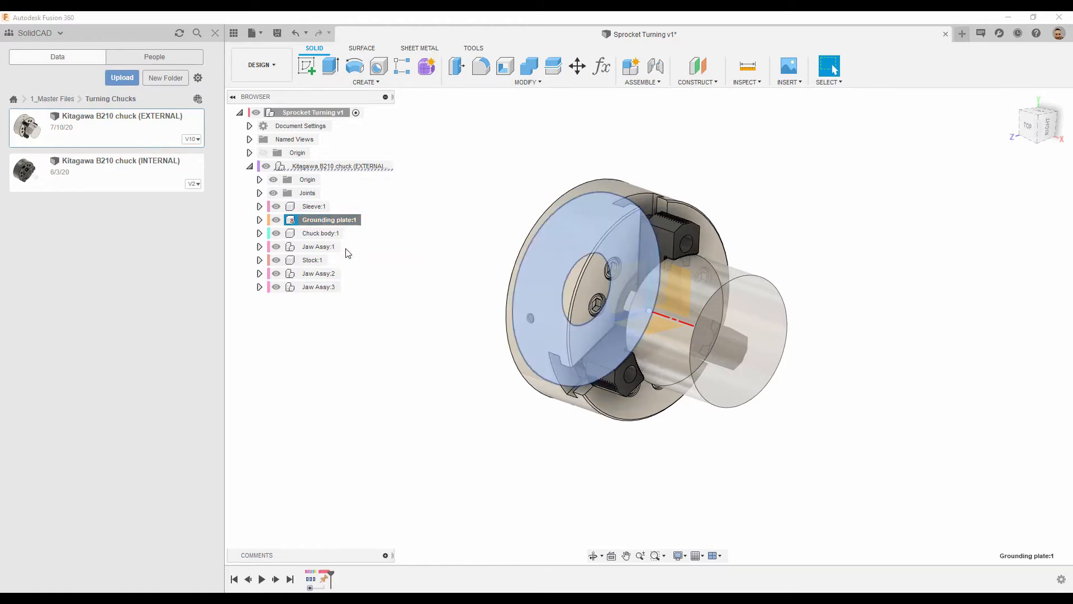
pyautogui.click(251, 166)
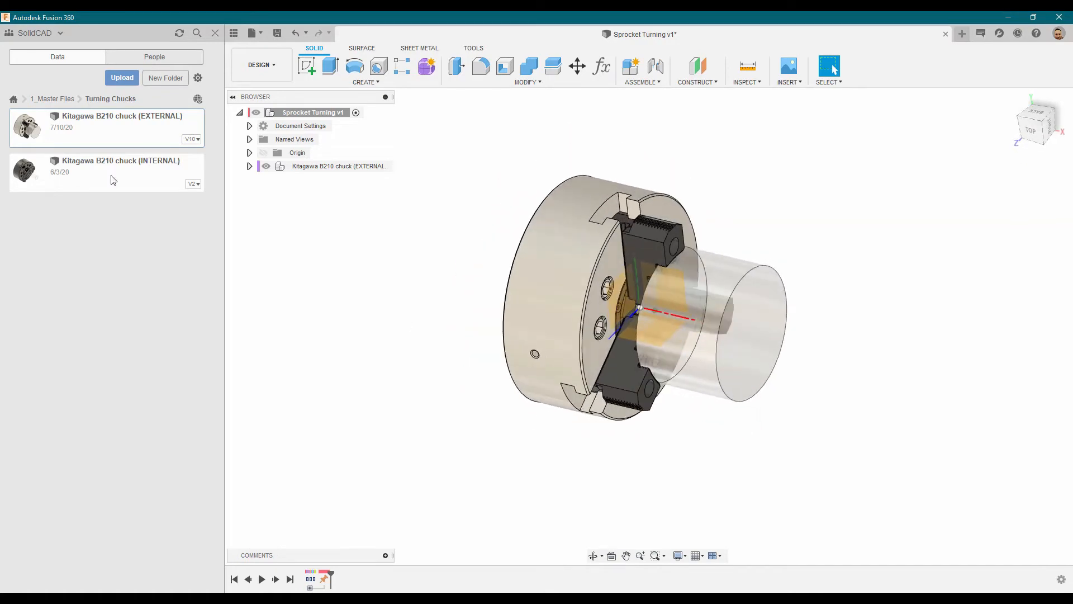
# - Hide the origin of the inserted Kitagawa B210 chuck component
pyautogui.click(249, 167)
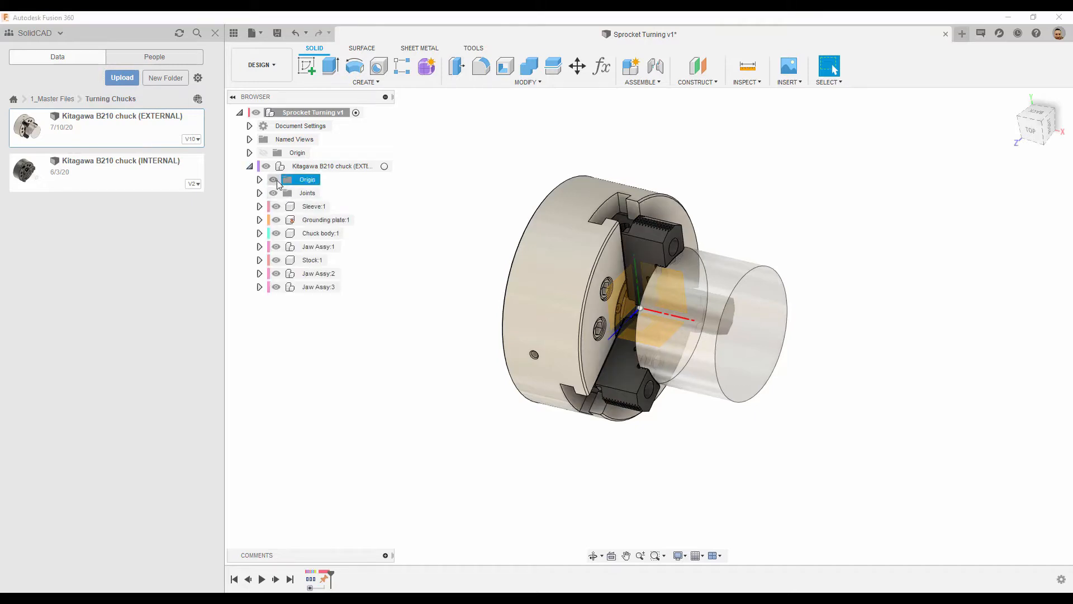
pyautogui.click(249, 166)
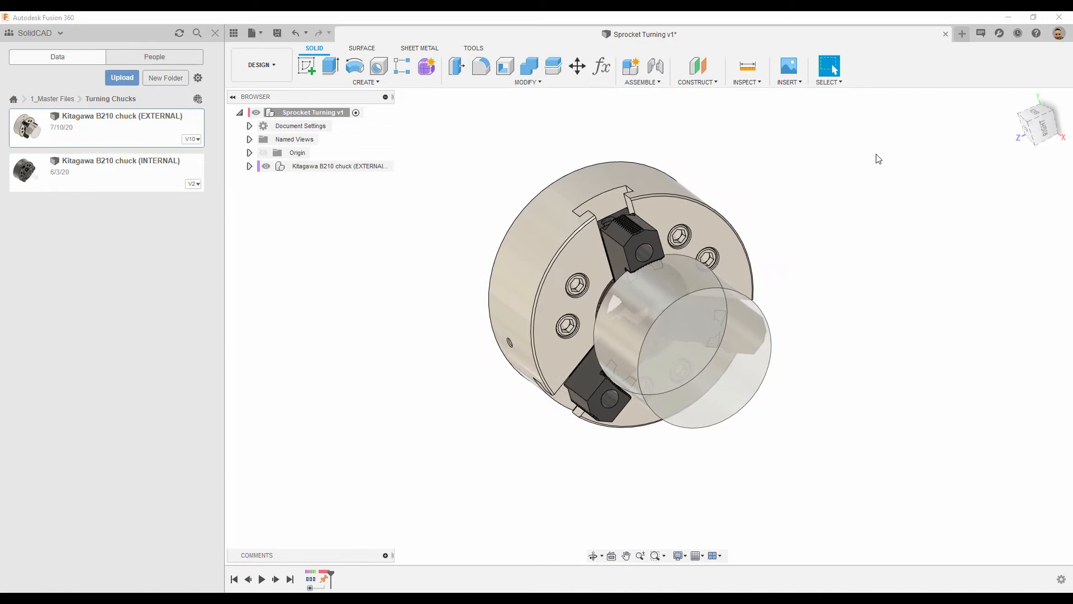
# - Start a Derive and browse to Door Lift Chain Drive Assembly in the Door Masters folder of 2_Customer Files
pyautogui.click(789, 81)
pyautogui.click(793, 96)
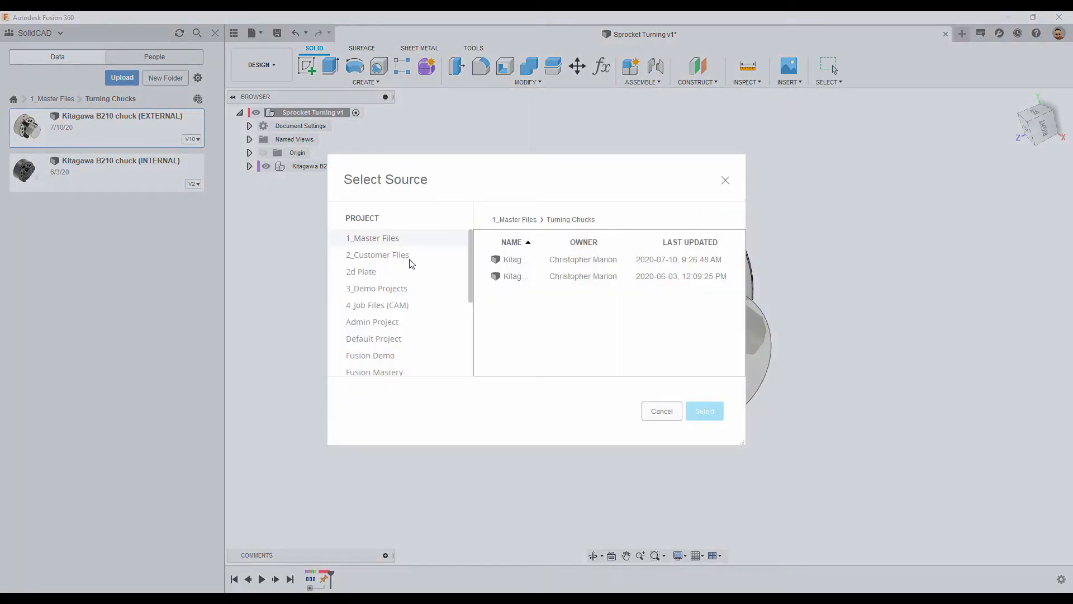
pyautogui.click(383, 256)
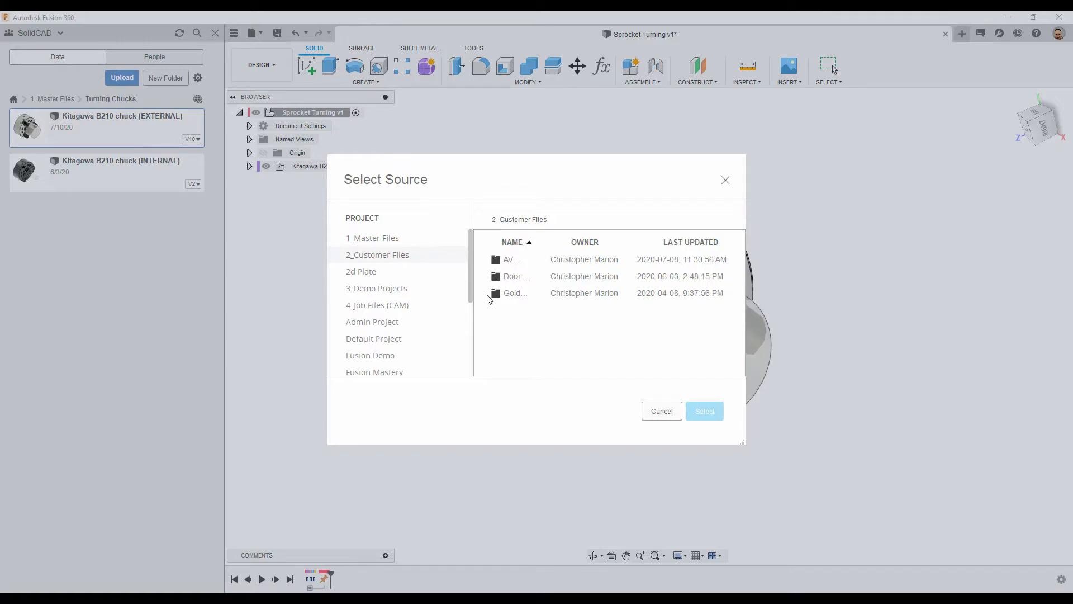
pyautogui.doubleClick(514, 276)
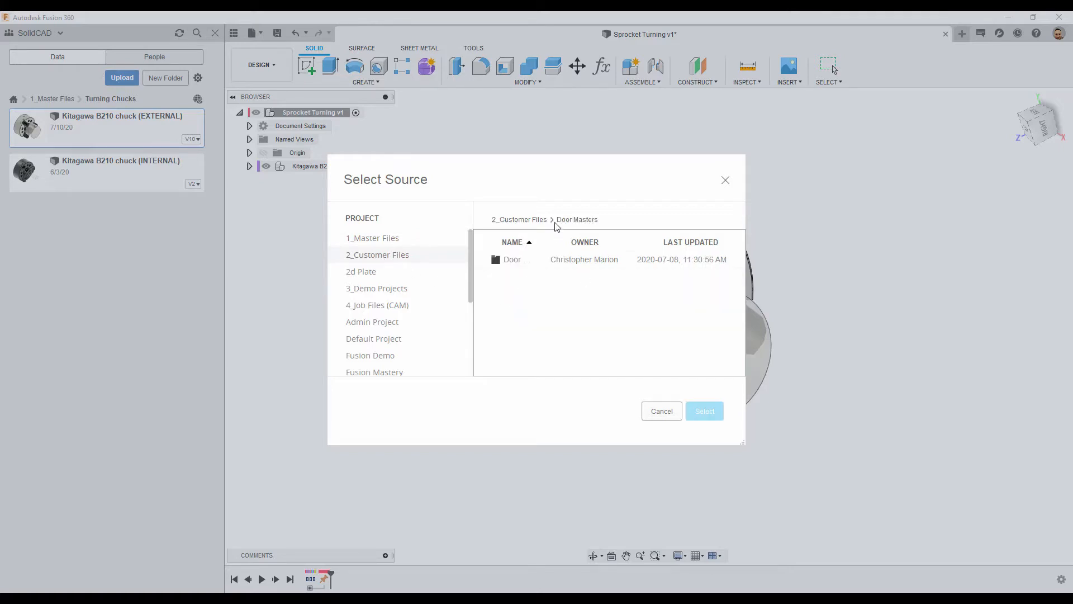
pyautogui.moveTo(532, 238); pyautogui.dragTo(622, 242)
pyautogui.doubleClick(526, 260)
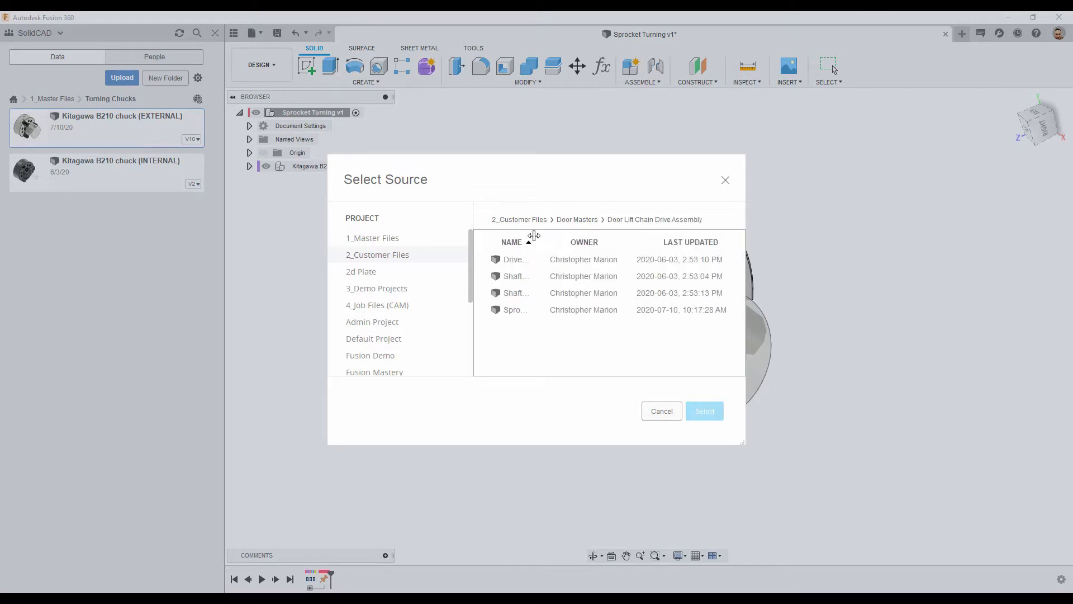
# - Choose Sprocket as the derive source and derive its entire root component into the Sprocket Turning design
pyautogui.moveTo(540, 236); pyautogui.dragTo(589, 240)
pyautogui.click(507, 310)
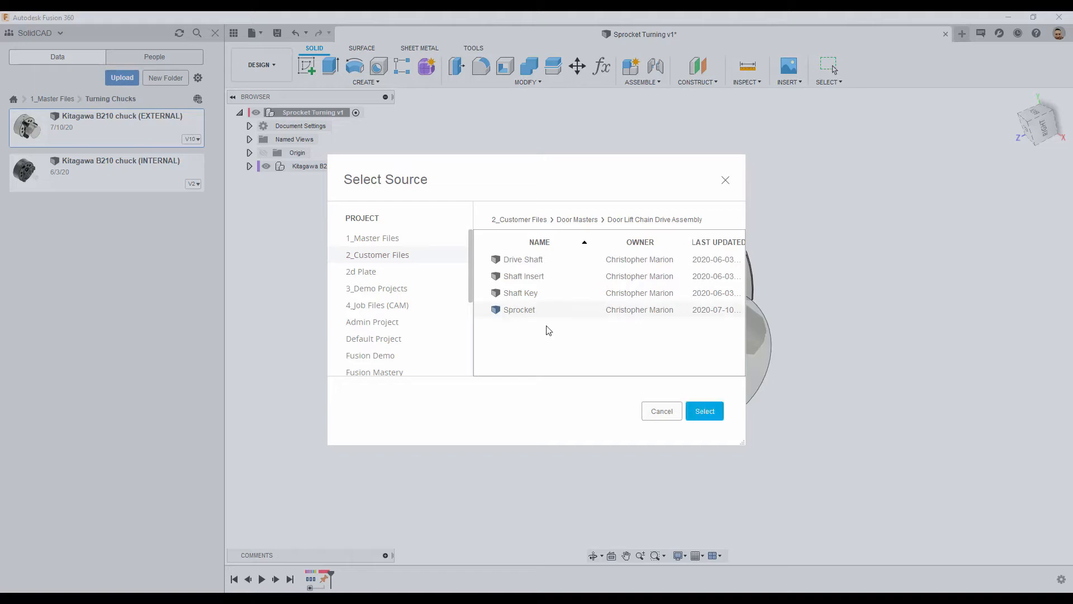
pyautogui.click(701, 413)
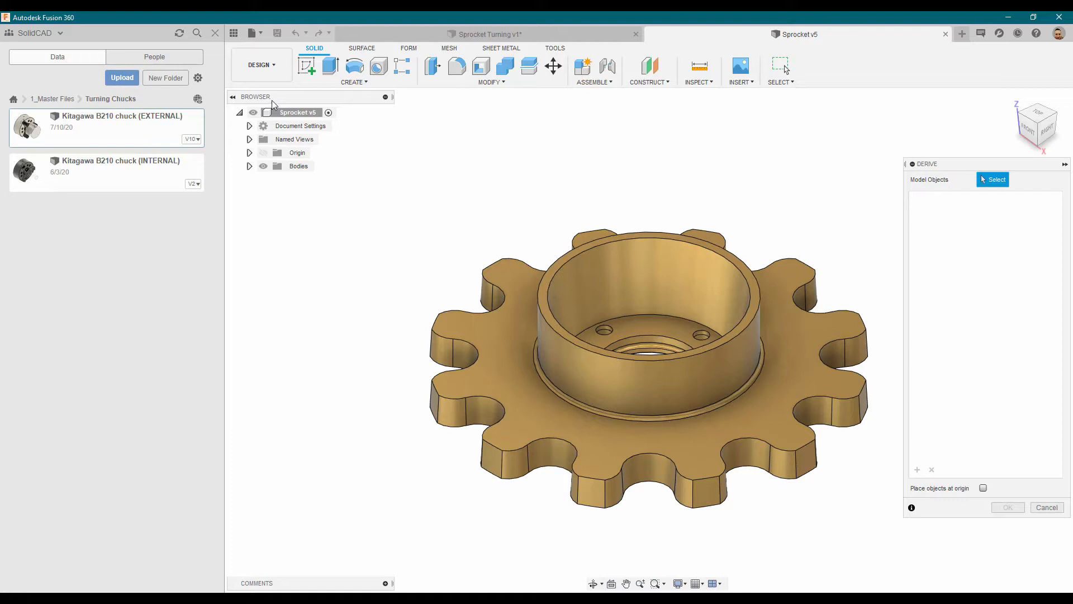
pyautogui.click(301, 114)
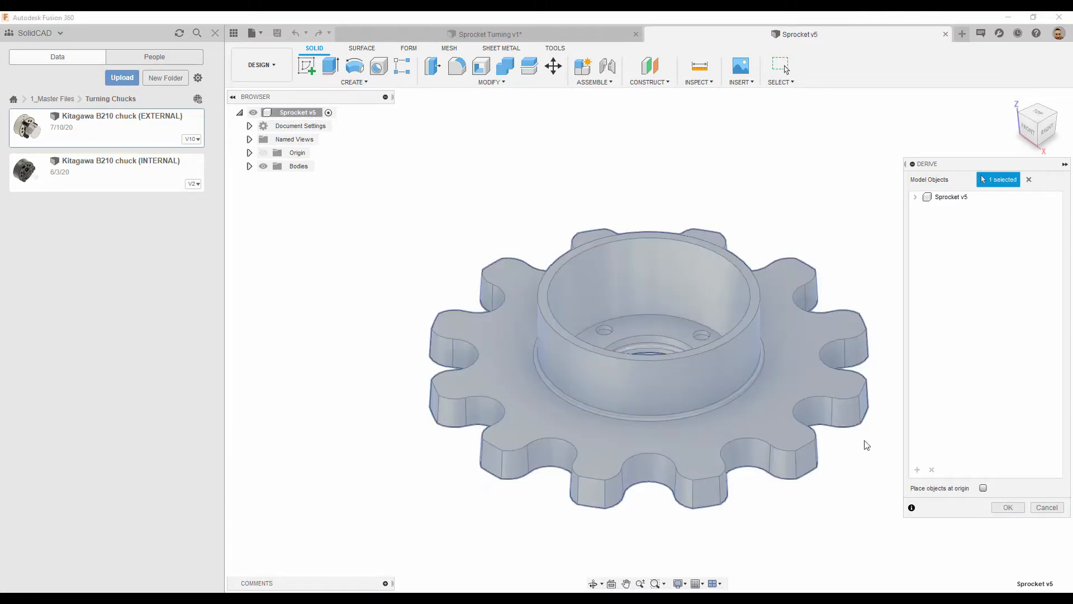
pyautogui.click(1011, 508)
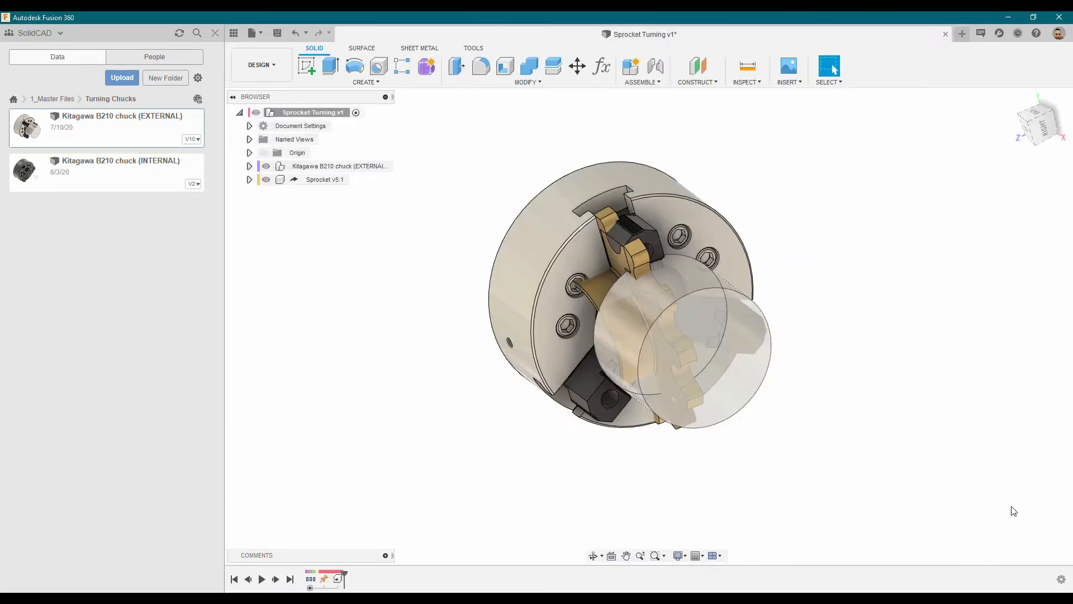
# - Move the derived sprocket 12 in along X, clear of the chuck, and rotate it 90 degrees about Y
pyautogui.keyDown('shift'); pyautogui.moveTo(507, 387); pyautogui.dragTo(716, 363, button='middle'); pyautogui.keyUp('shift')
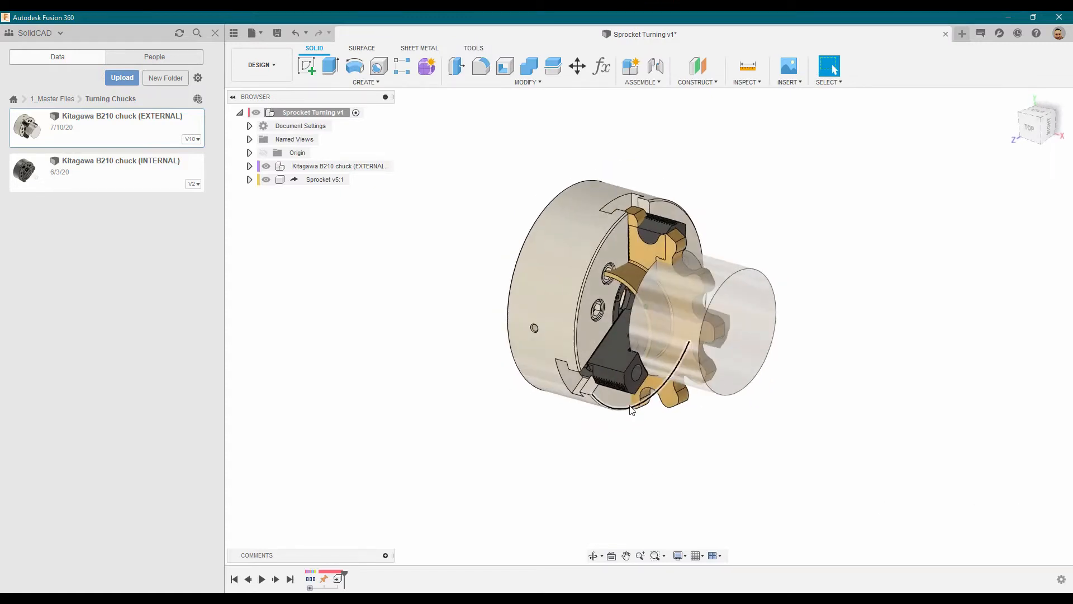
pyautogui.scroll(-2, 712, 452)
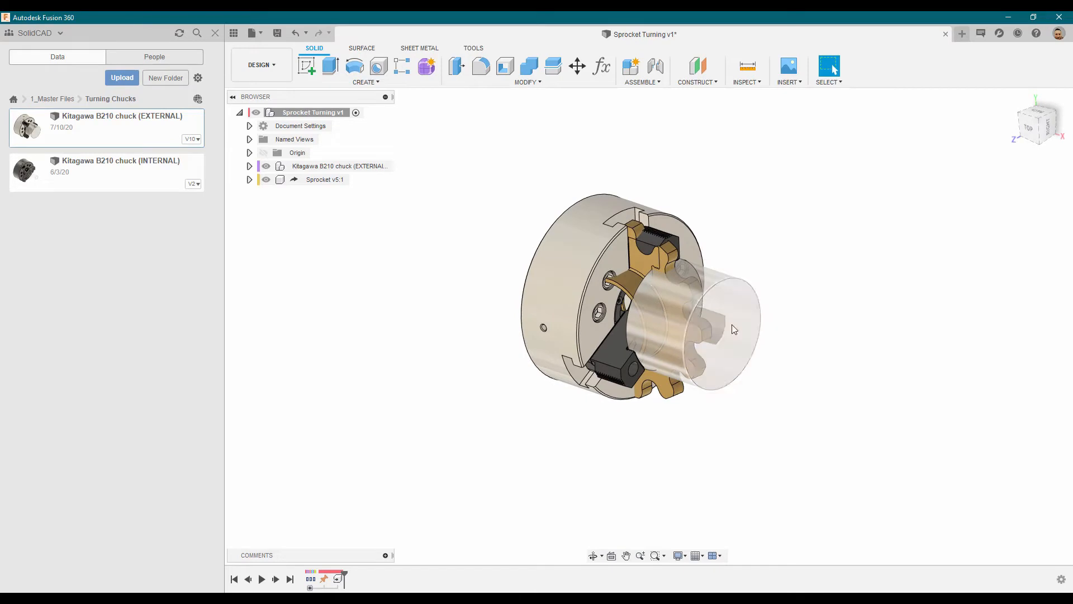
pyautogui.rightClick(326, 184)
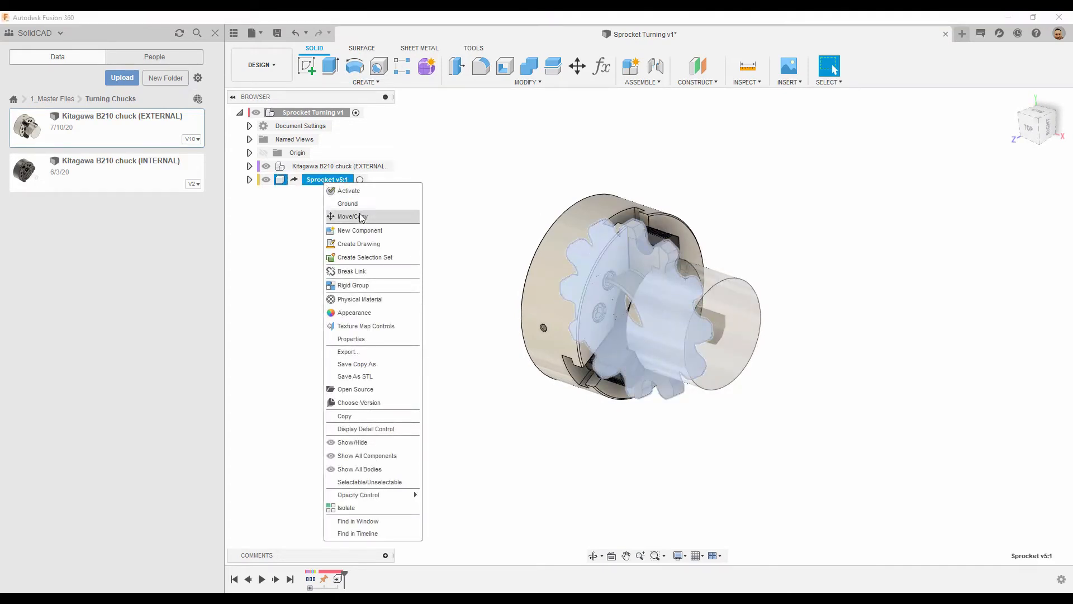
pyautogui.click(362, 217)
pyautogui.moveTo(656, 329); pyautogui.dragTo(808, 387)
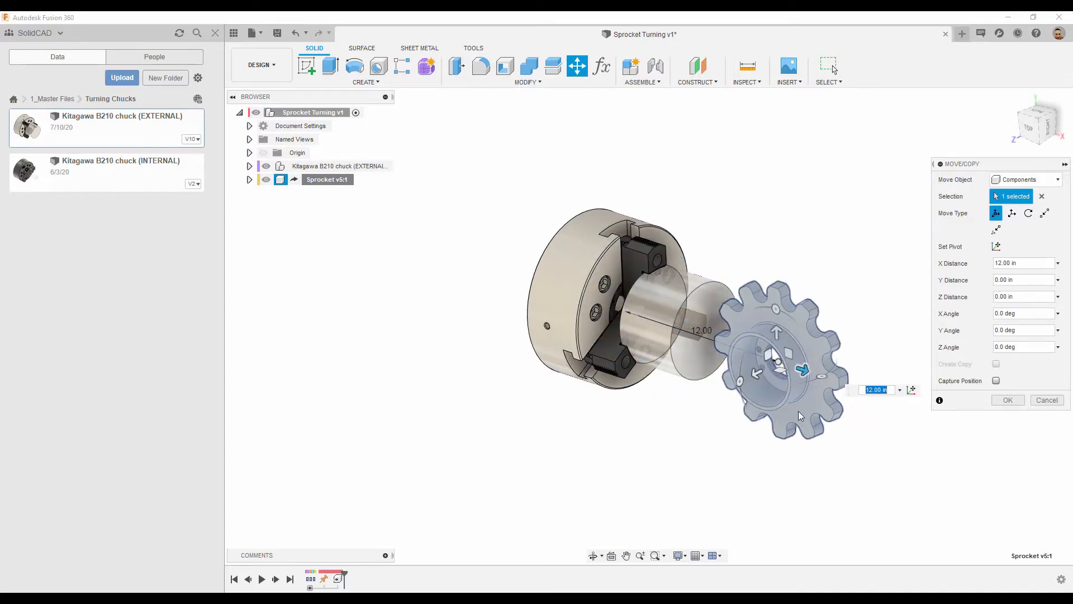
pyautogui.moveTo(822, 377); pyautogui.dragTo(876, 325)
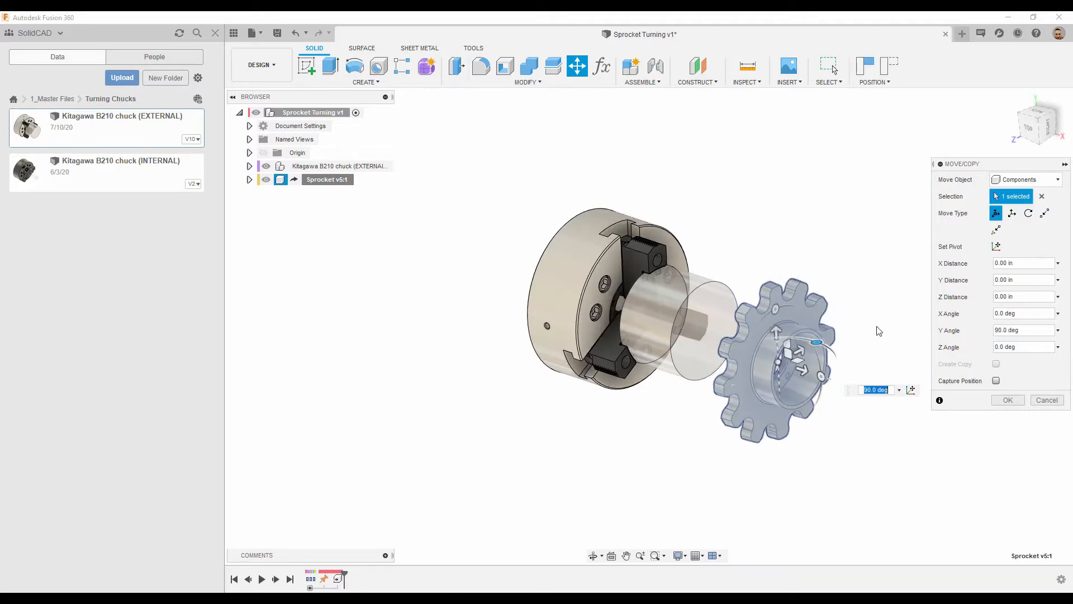
# - Switch the move to Point to Point and set the origin point on the inner circular edge of the sprocket's bore
pyautogui.click(1044, 213)
pyautogui.scroll(4, 860, 386)
pyautogui.keyDown('shift'); pyautogui.moveTo(860, 389); pyautogui.dragTo(798, 391, button='middle'); pyautogui.keyUp('shift')
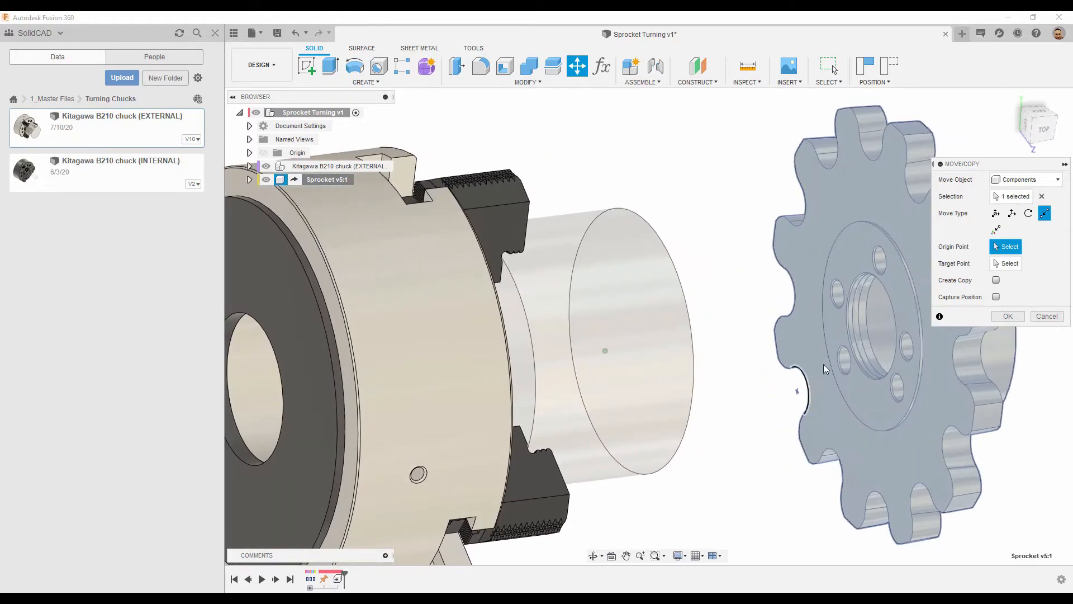
pyautogui.click(855, 288)
pyautogui.scroll(4, 882, 297)
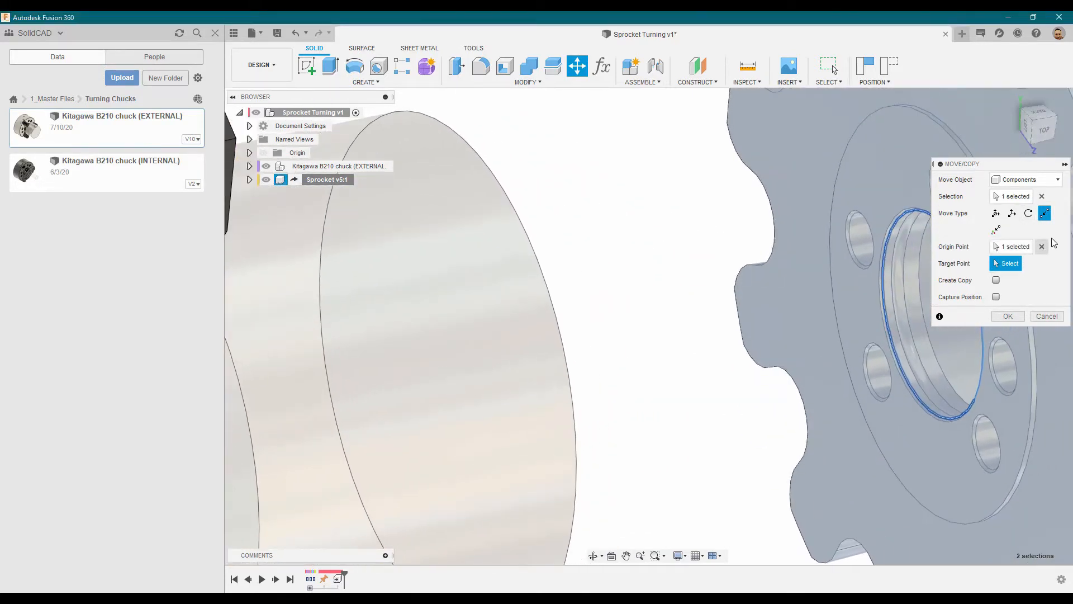
pyautogui.click(1012, 247)
pyautogui.scroll(2, 782, 265)
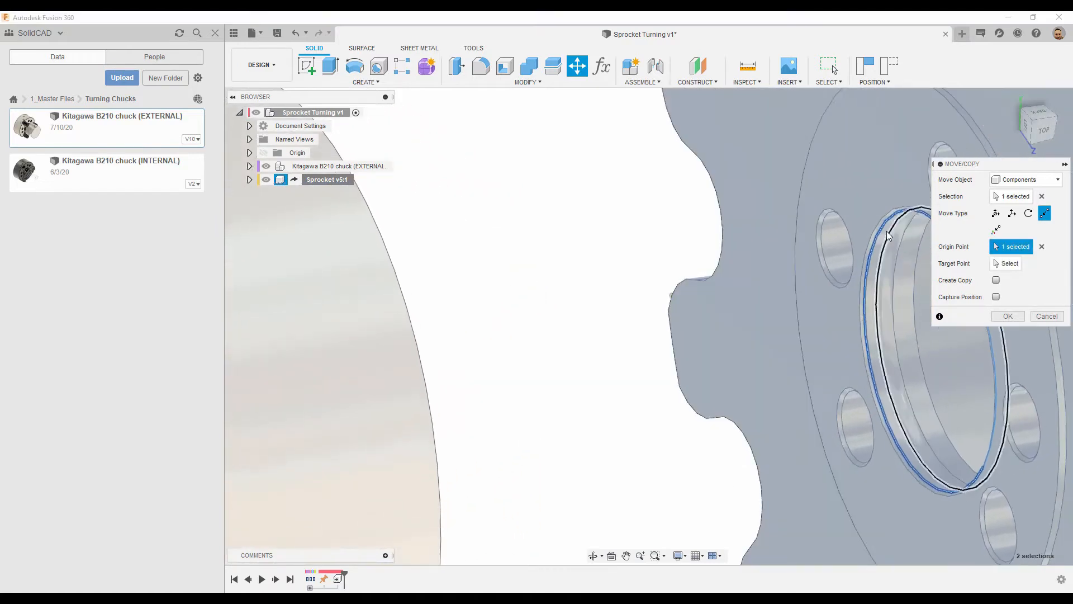
pyautogui.click(893, 235)
# - Set the target point at the centre of the stock's chuck-side face to bring the sprocket into the stock
pyautogui.scroll(-6, 643, 313)
pyautogui.scroll(-2, 525, 312)
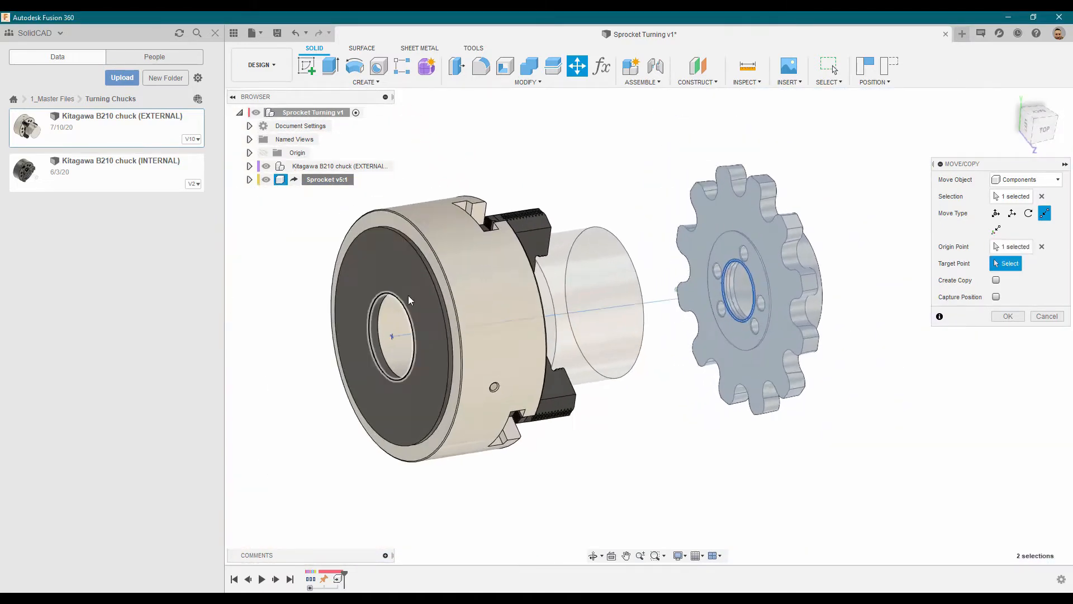
pyautogui.scroll(8, 449, 328)
pyautogui.scroll(-3, 328, 376)
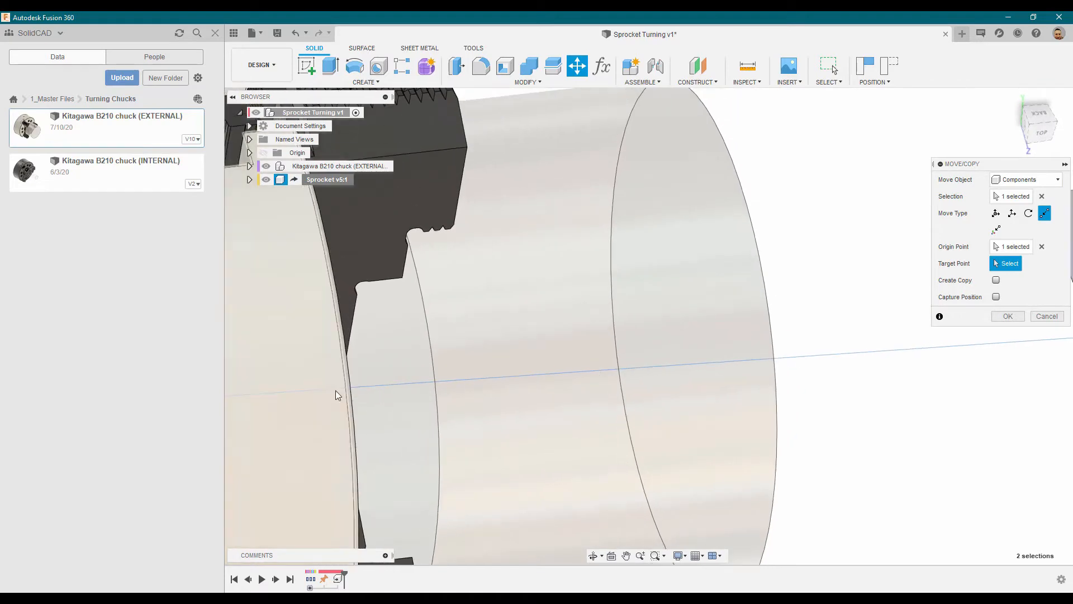
pyautogui.click(348, 377)
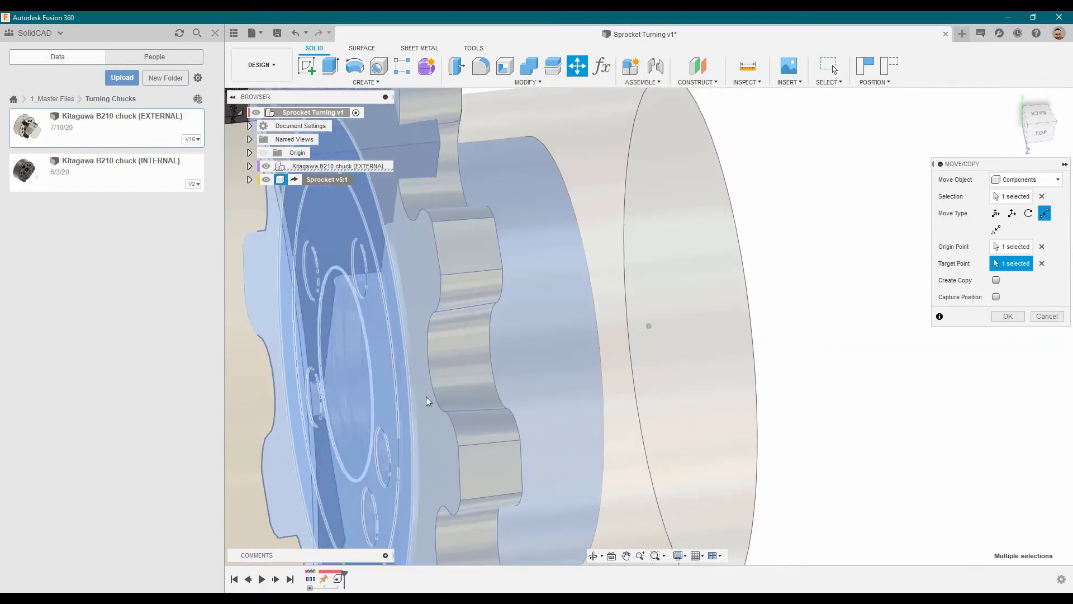
# - Offset the sprocket 0.1 in along Z from the stock's back face with Free Move and finish the move
pyautogui.scroll(-6, 548, 428)
pyautogui.keyDown('shift'); pyautogui.moveTo(946, 440); pyautogui.dragTo(894, 338, button='middle'); pyautogui.keyUp('shift')
pyautogui.scroll(4, 959, 352)
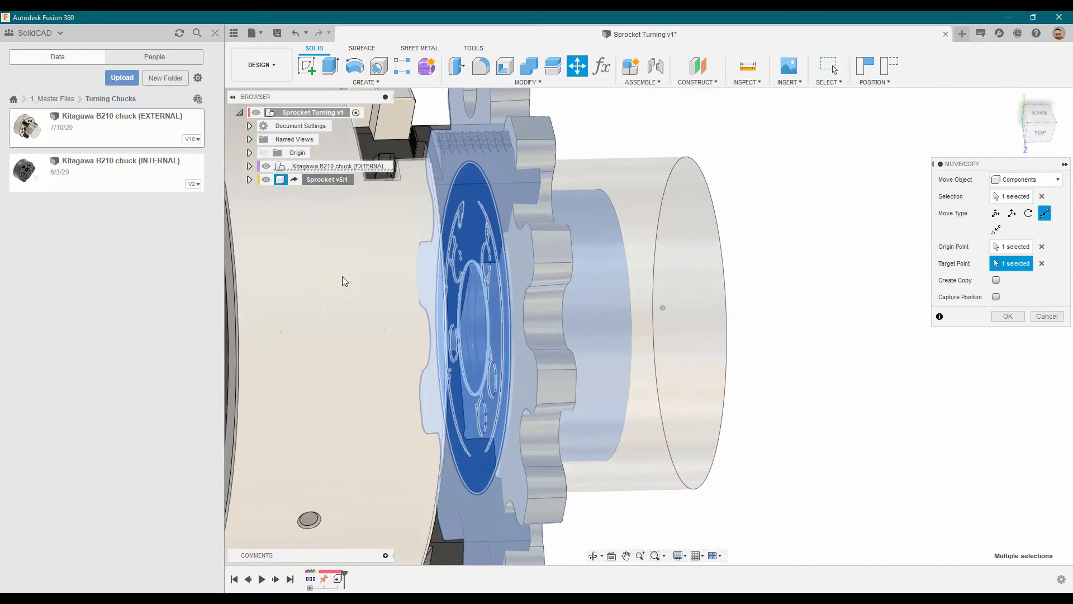
pyautogui.scroll(-3, 1016, 199)
pyautogui.click(997, 214)
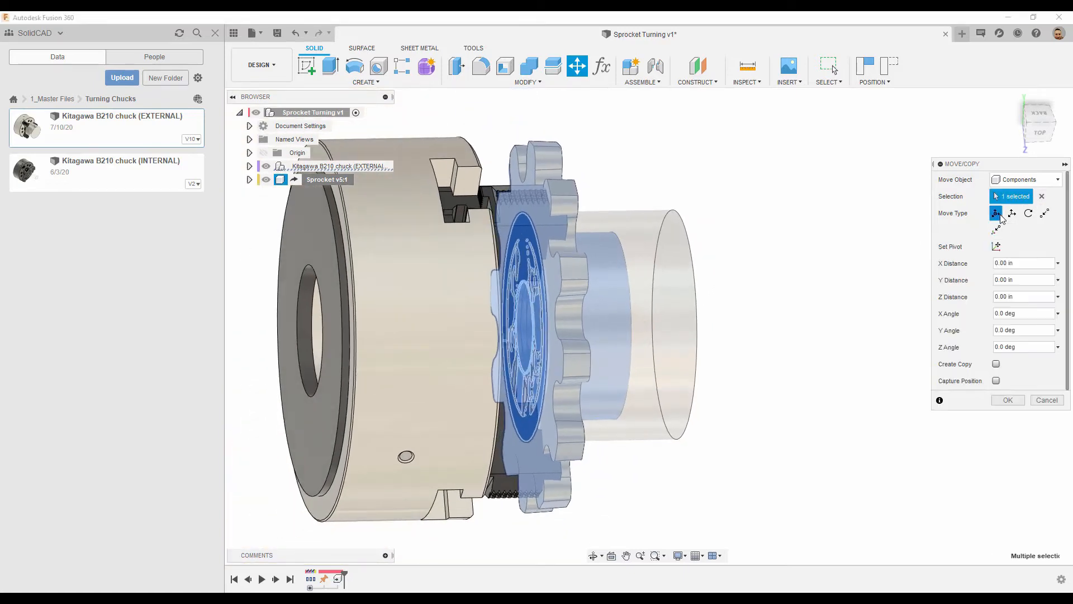
pyautogui.moveTo(578, 323); pyautogui.dragTo(590, 320)
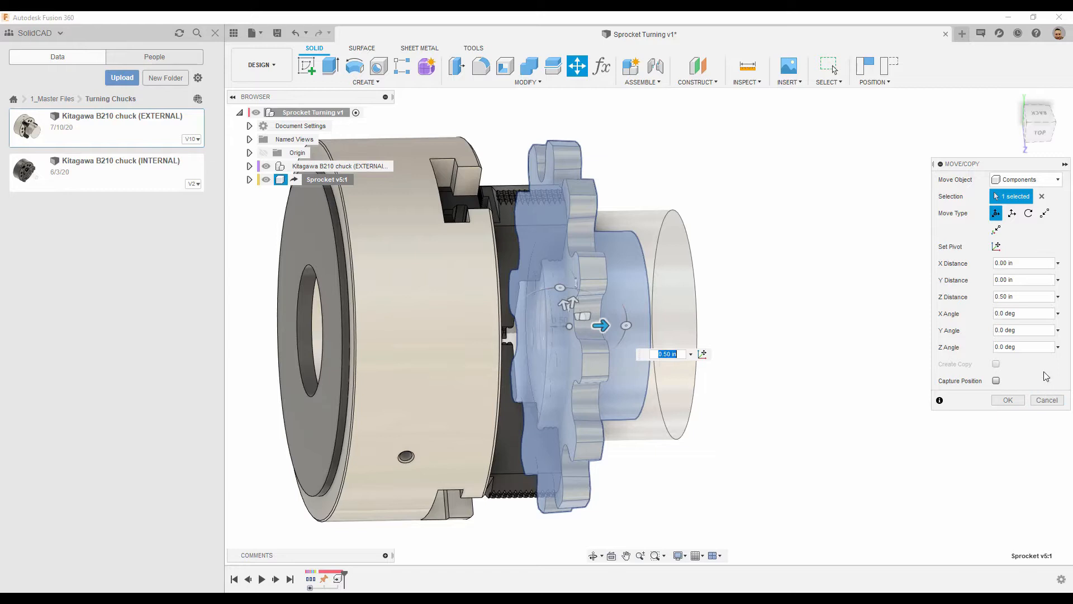
pyautogui.click(1026, 297)
pyautogui.write('0.1')
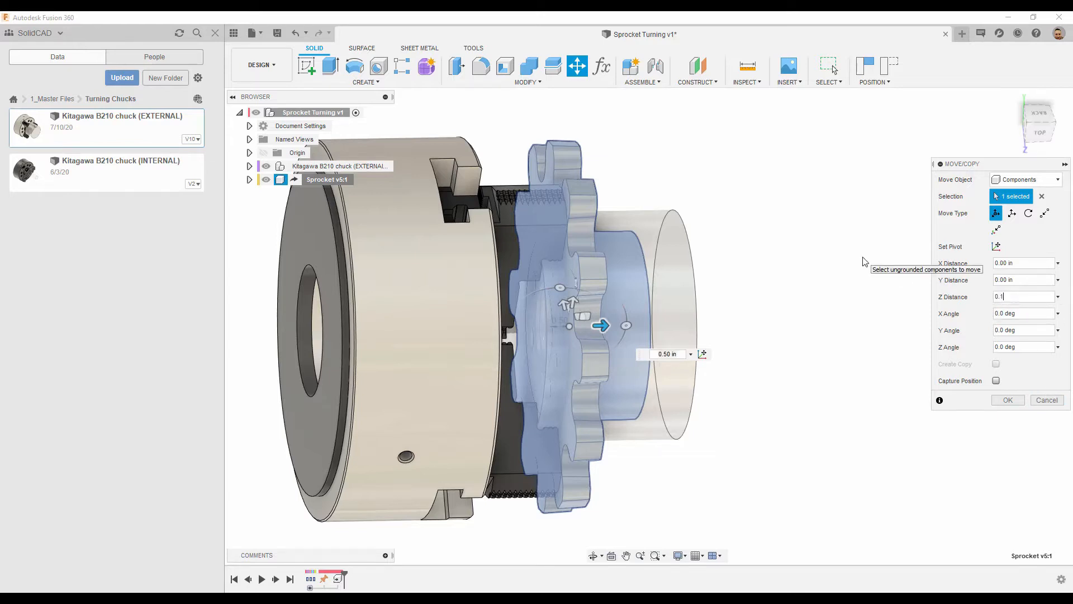
pyautogui.press('Return')
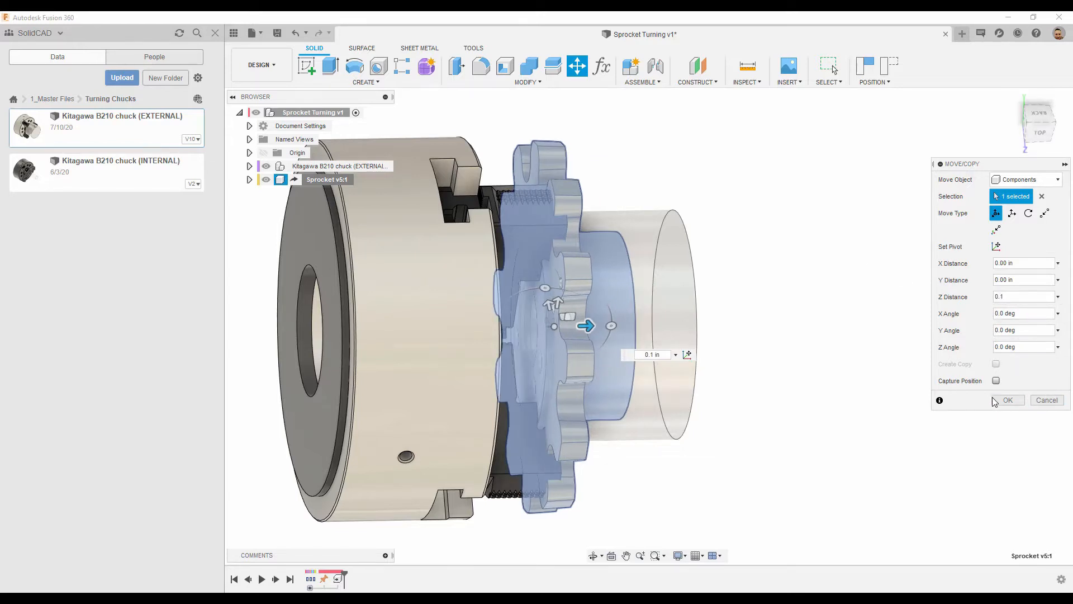
pyautogui.click(1008, 400)
# - Set the Stock_diameter user parameter to 10 in
pyautogui.scroll(3, 1006, 406)
pyautogui.scroll(-5, 1005, 406)
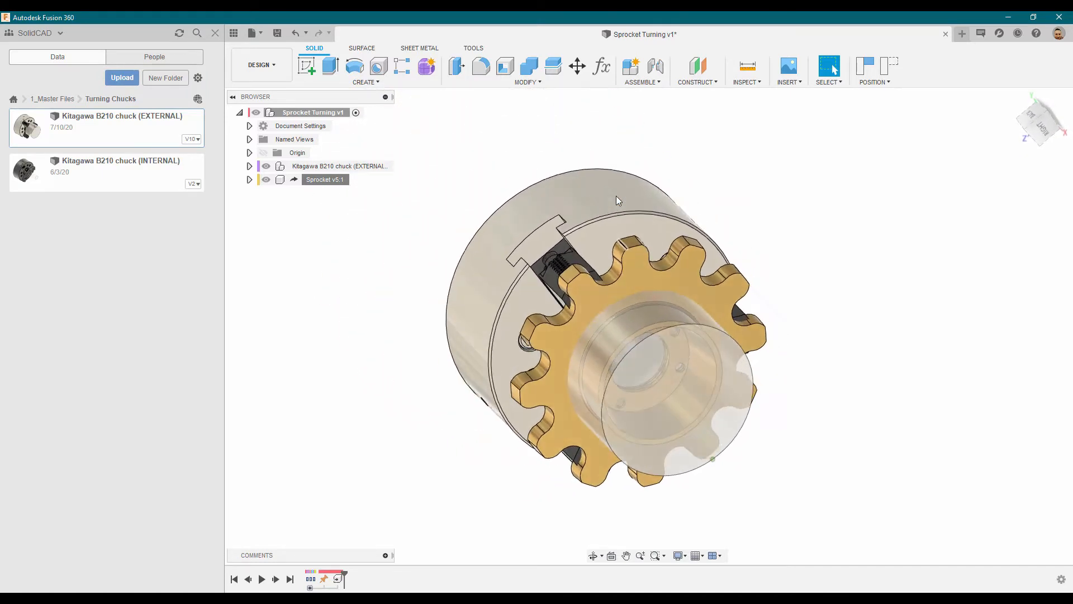
pyautogui.click(604, 66)
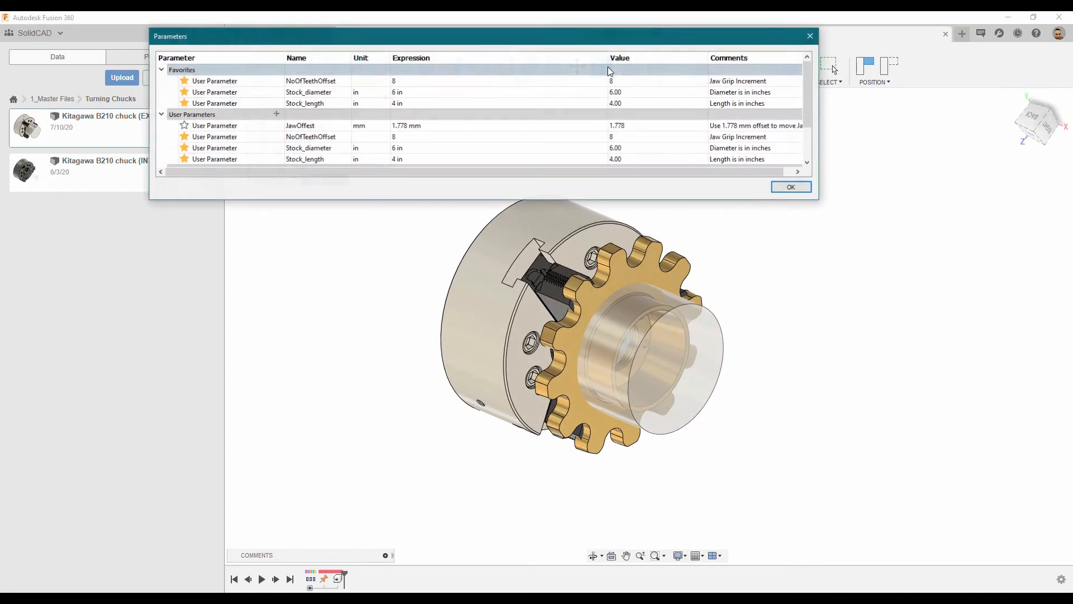
pyautogui.doubleClick(398, 92)
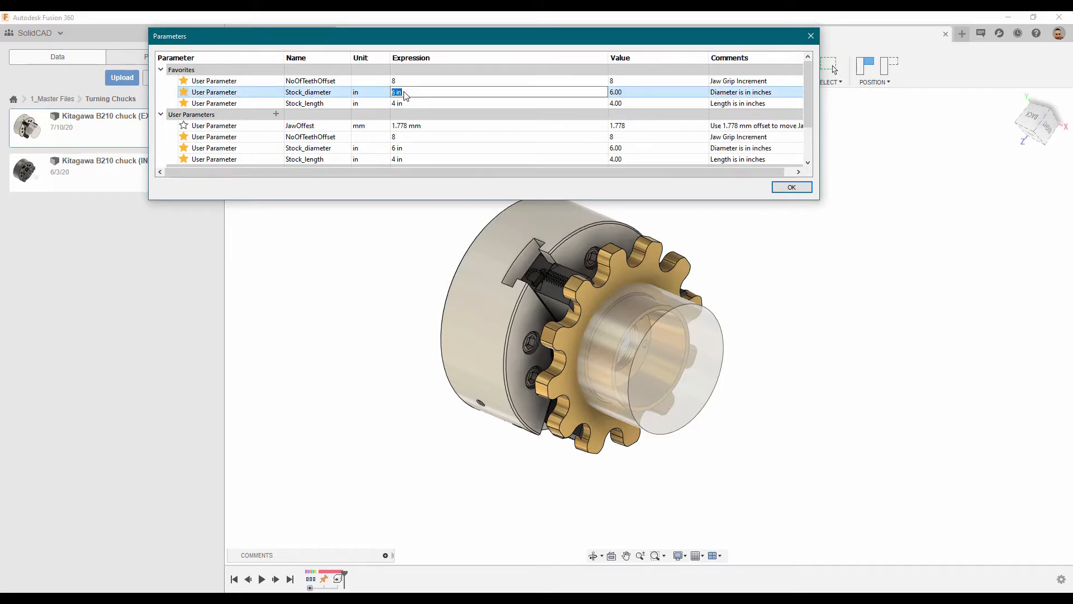
pyautogui.press('Tab')
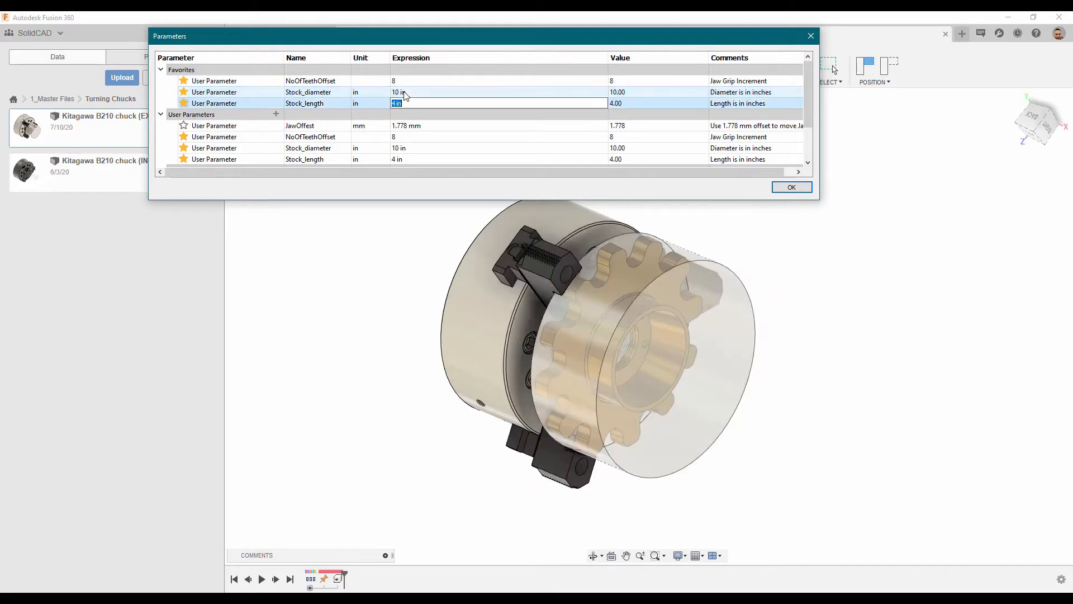
# - Set the Stock_length user parameter to 2.5 in and close the parameters
pyautogui.scroll(3, 575, 249)
pyautogui.keyDown('shift'); pyautogui.moveTo(570, 302); pyautogui.dragTo(626, 315, button='middle'); pyautogui.keyUp('shift')
pyautogui.keyDown('shift'); pyautogui.moveTo(777, 384); pyautogui.dragTo(931, 444, button='middle'); pyautogui.keyUp('shift')
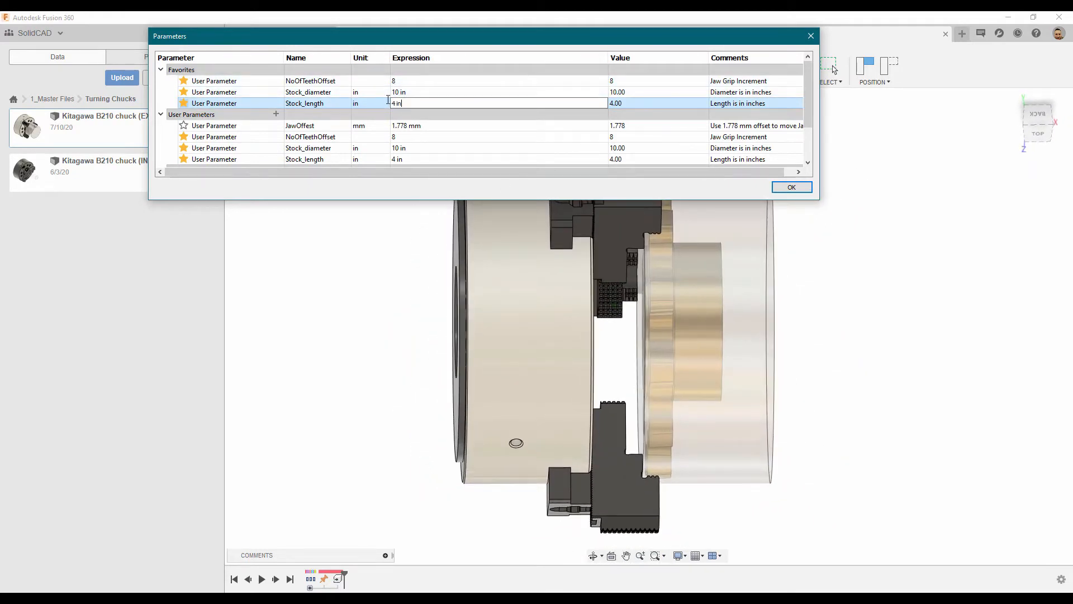
pyautogui.write('5')
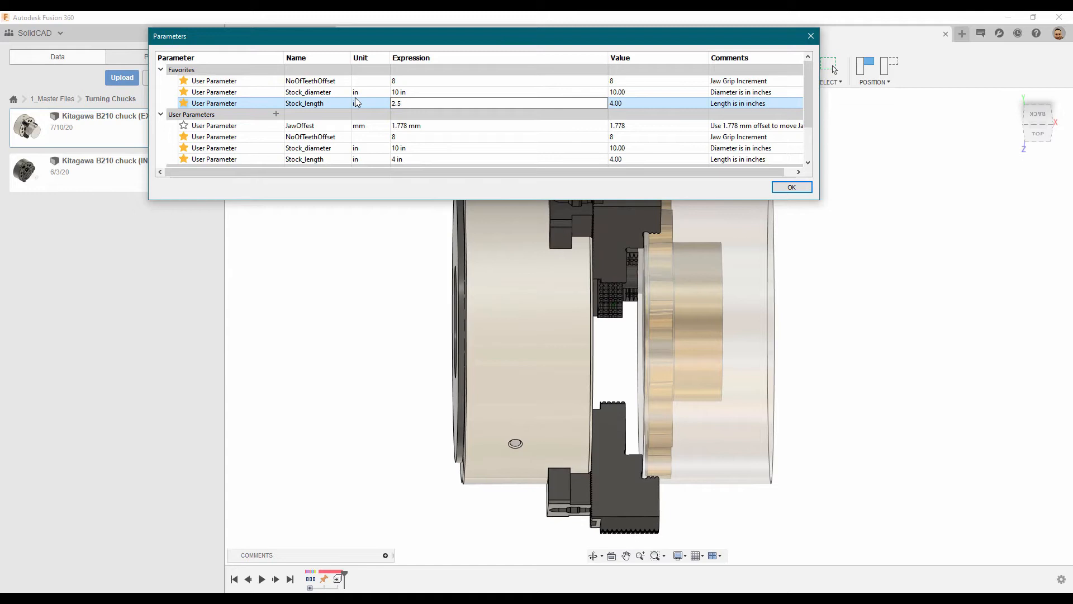
pyautogui.press('Return')
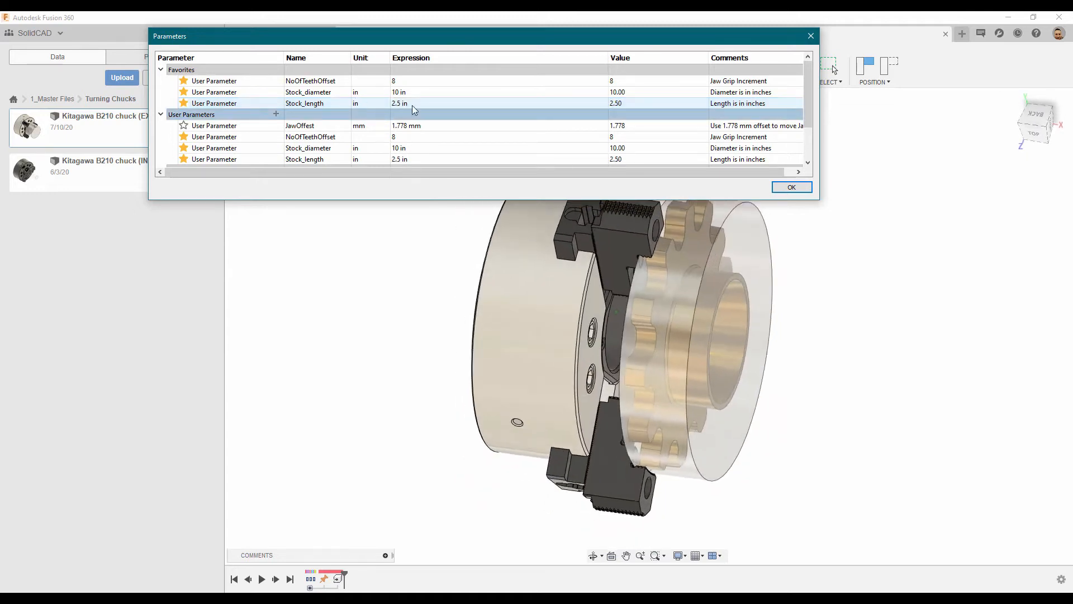
pyautogui.click(792, 187)
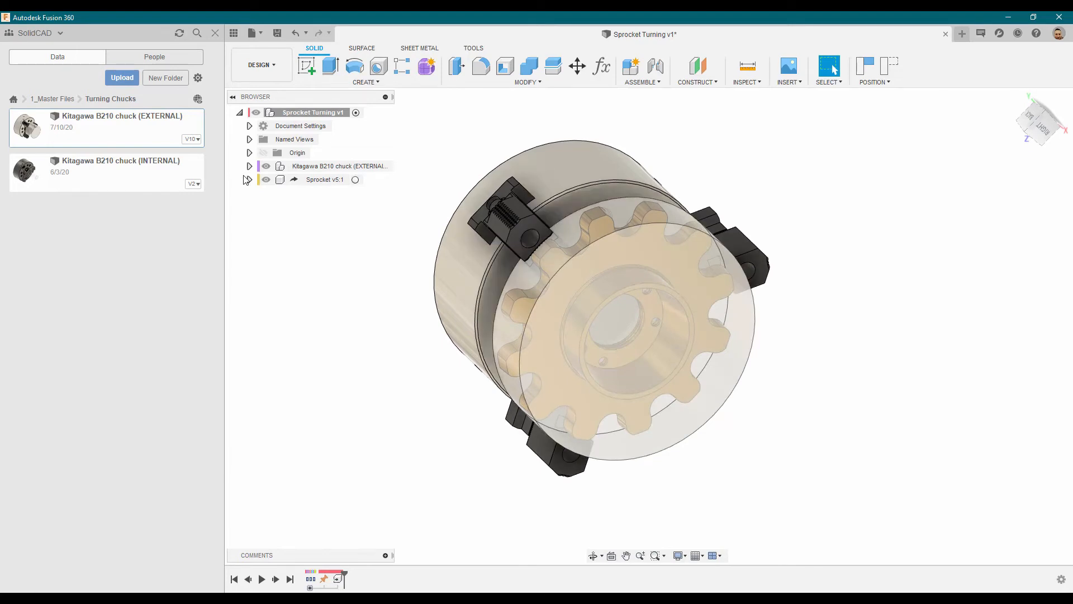
# - Ground the sprocket component and capture its current position
pyautogui.rightClick(317, 179)
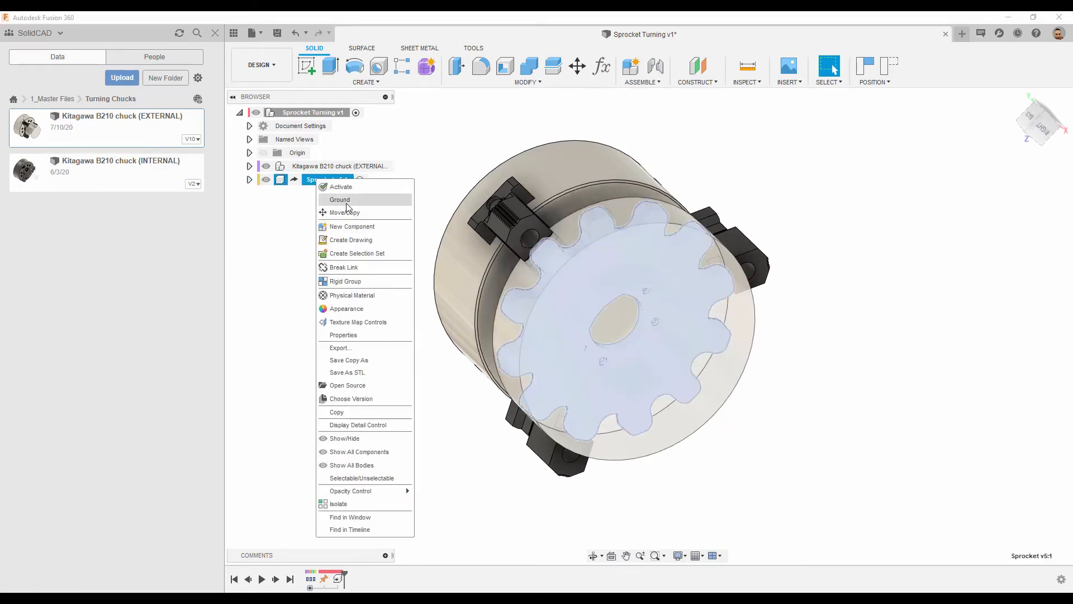
pyautogui.click(339, 200)
pyautogui.click(566, 323)
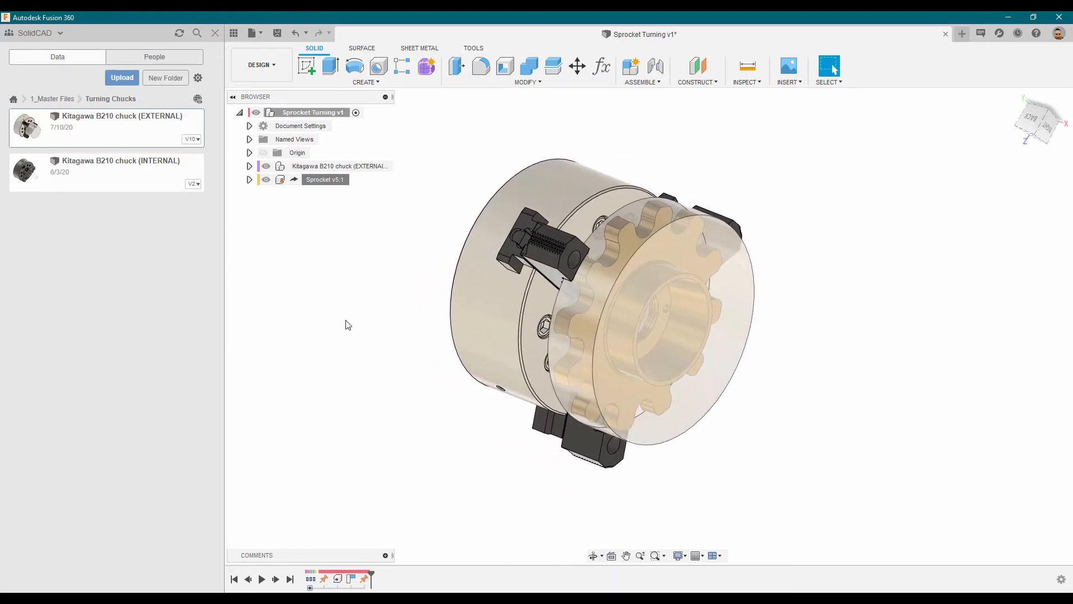
# - Switch to the Manufacture workspace and start a new setup for the sprocket job
pyautogui.click(276, 65)
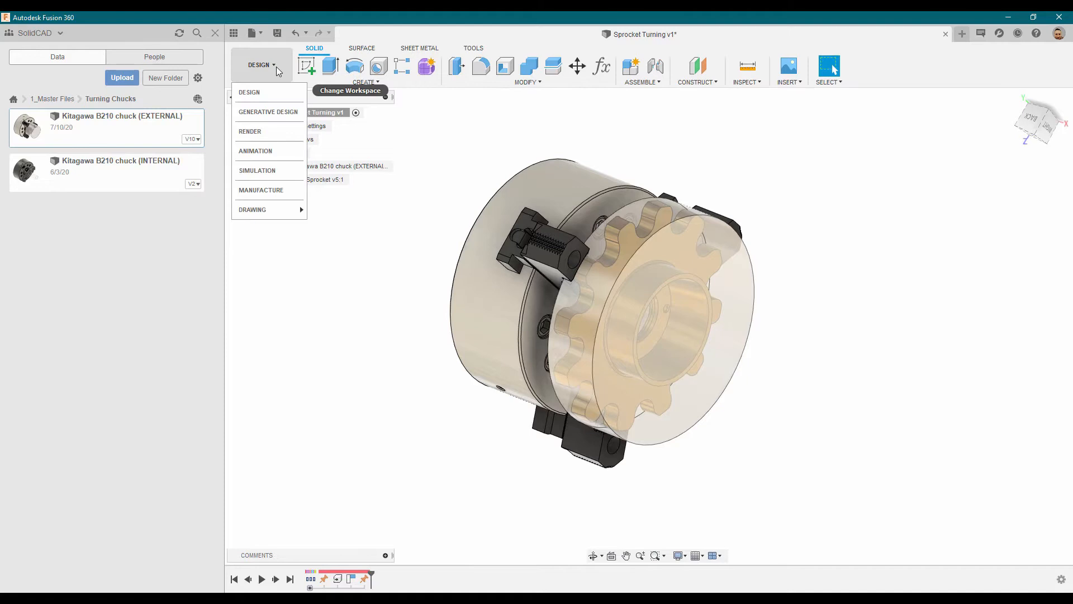
pyautogui.click(261, 190)
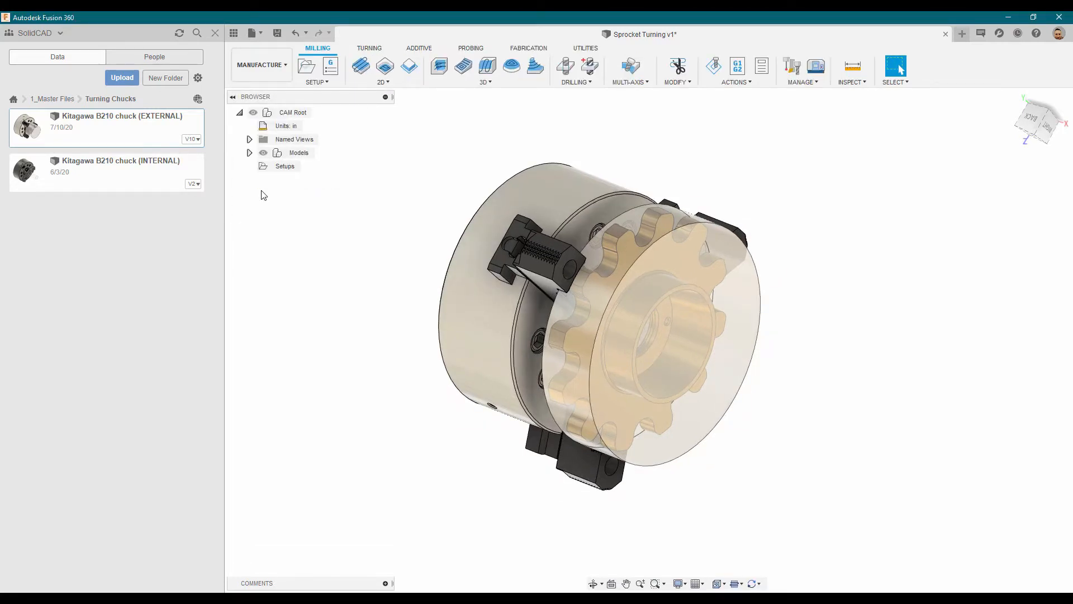
pyautogui.click(314, 83)
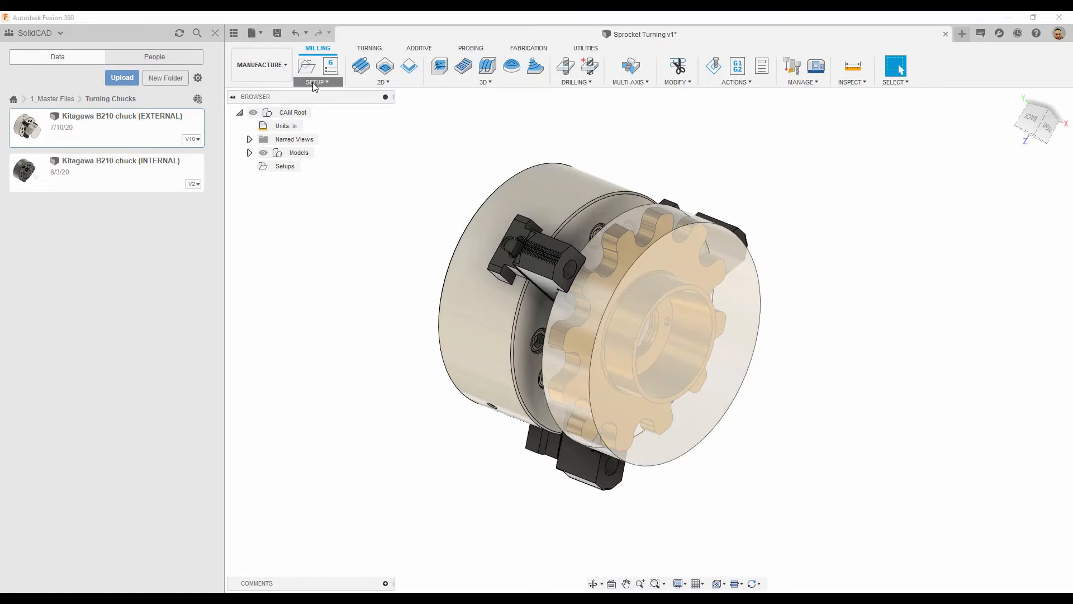
pyautogui.click(307, 95)
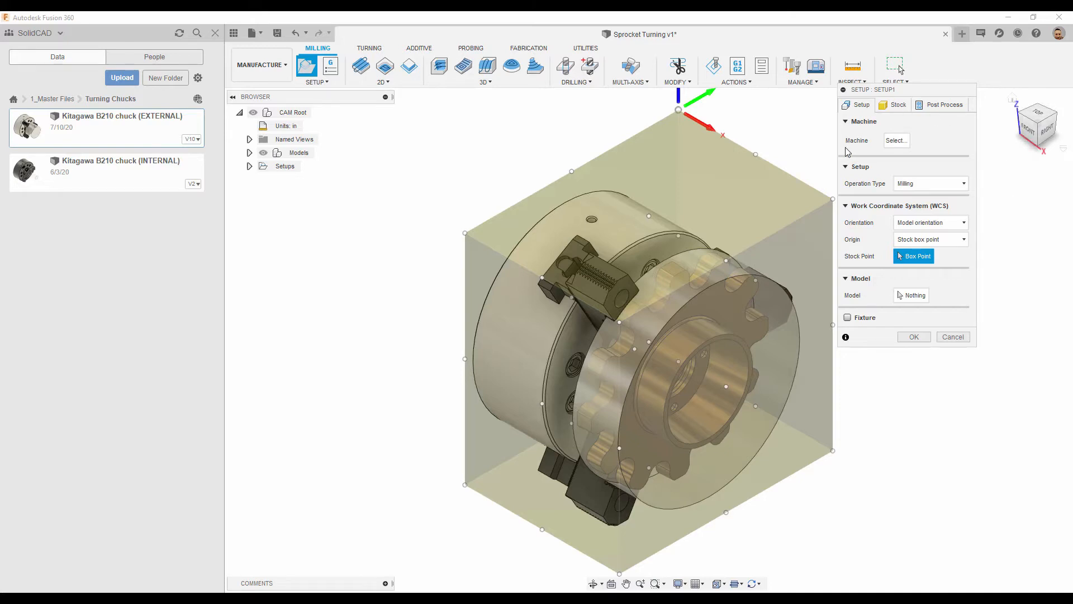
# - Assign the Haas ST-30 mill-turn lathe from the machine library to the setup
pyautogui.click(903, 145)
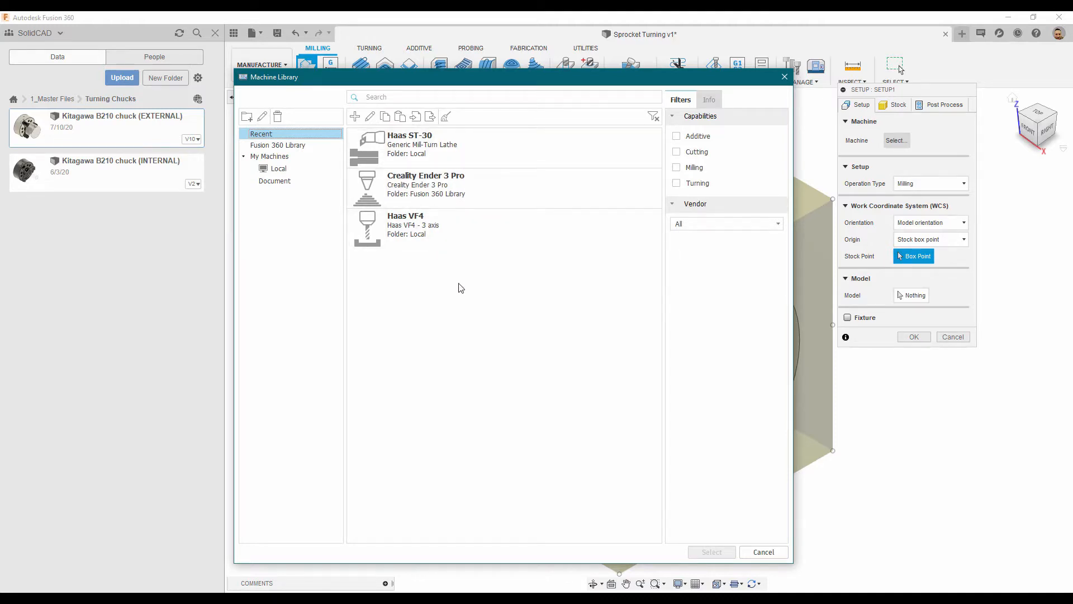
pyautogui.click(403, 150)
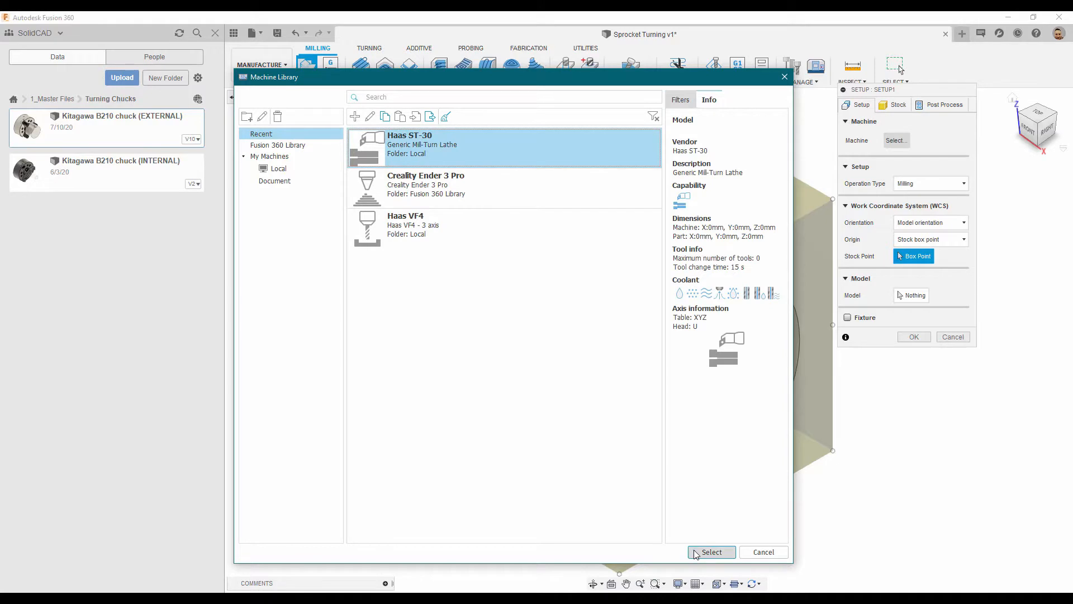
pyautogui.click(711, 553)
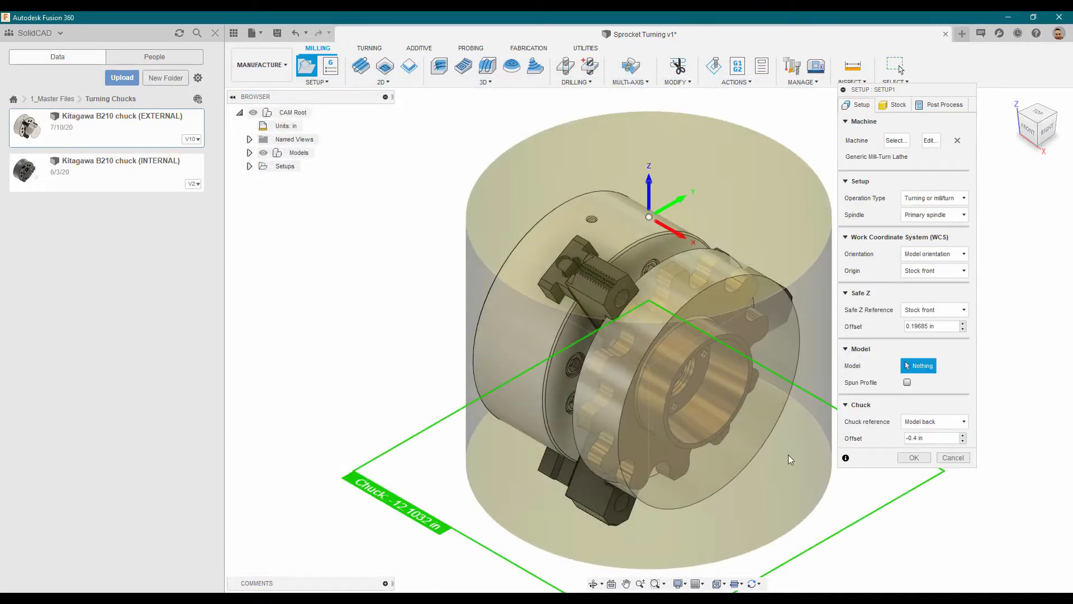
# - Define the setup's stock as From solid, using the transparent cylindrical stock body around the sprocket
pyautogui.click(898, 106)
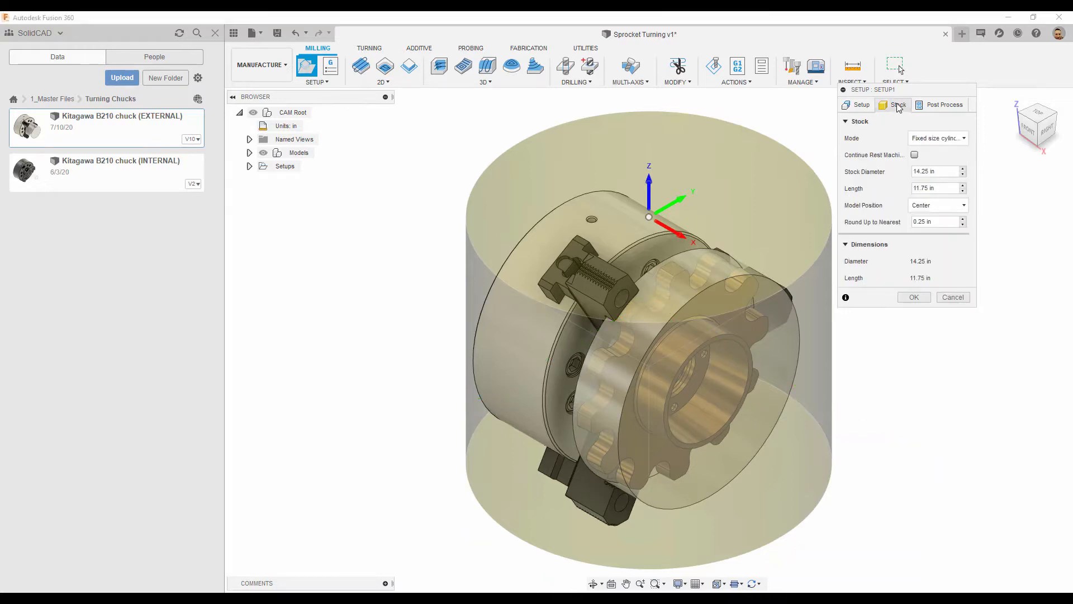
pyautogui.click(966, 140)
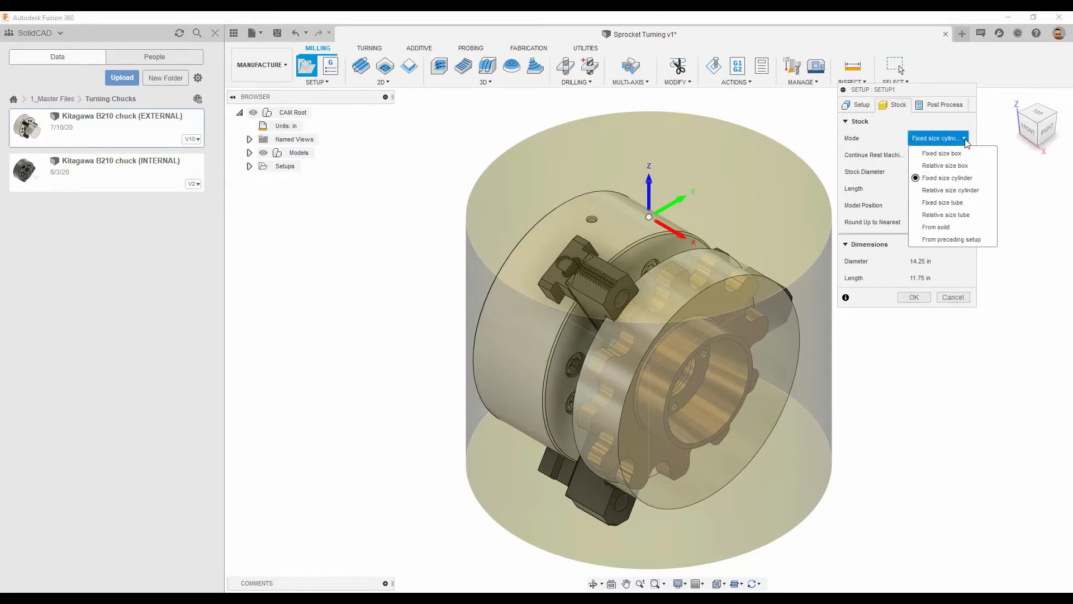
pyautogui.click(939, 228)
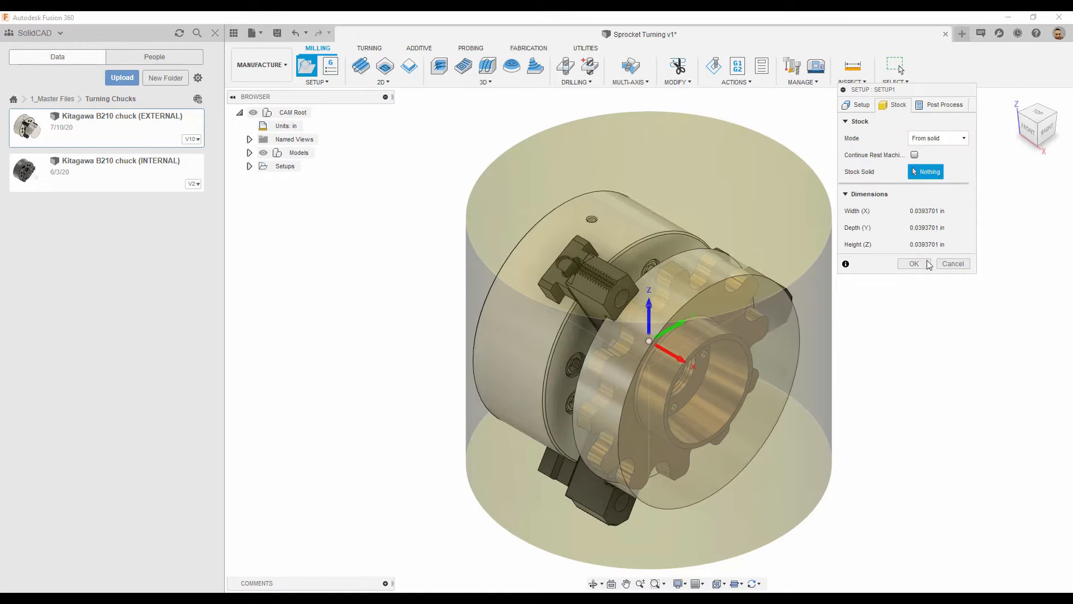
pyautogui.click(783, 364)
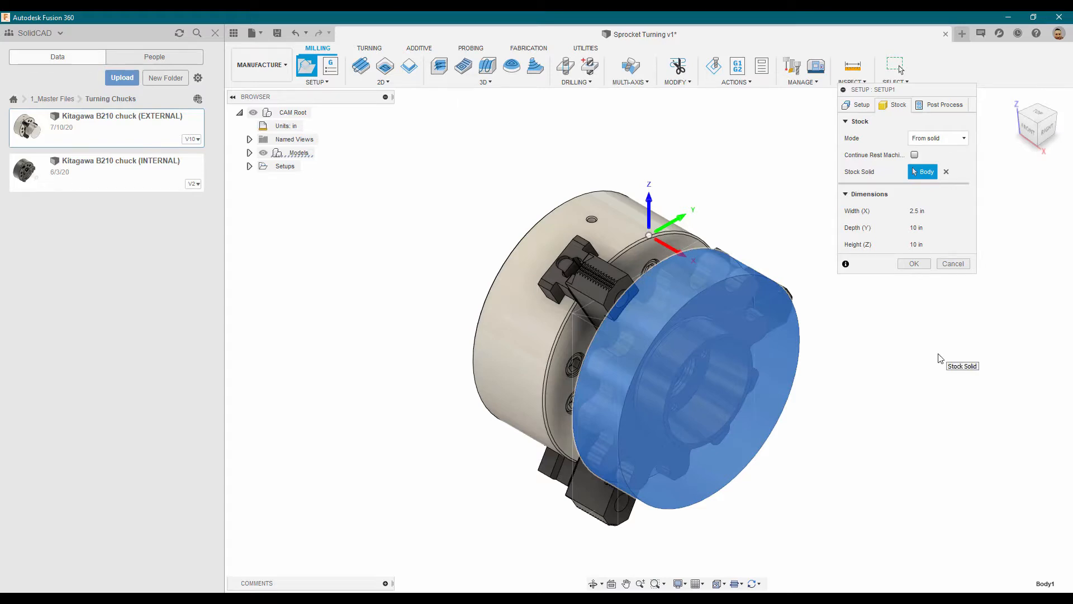
# - Choose the sprocket body as the setup's model and enable Spun Profile for it
pyautogui.click(860, 105)
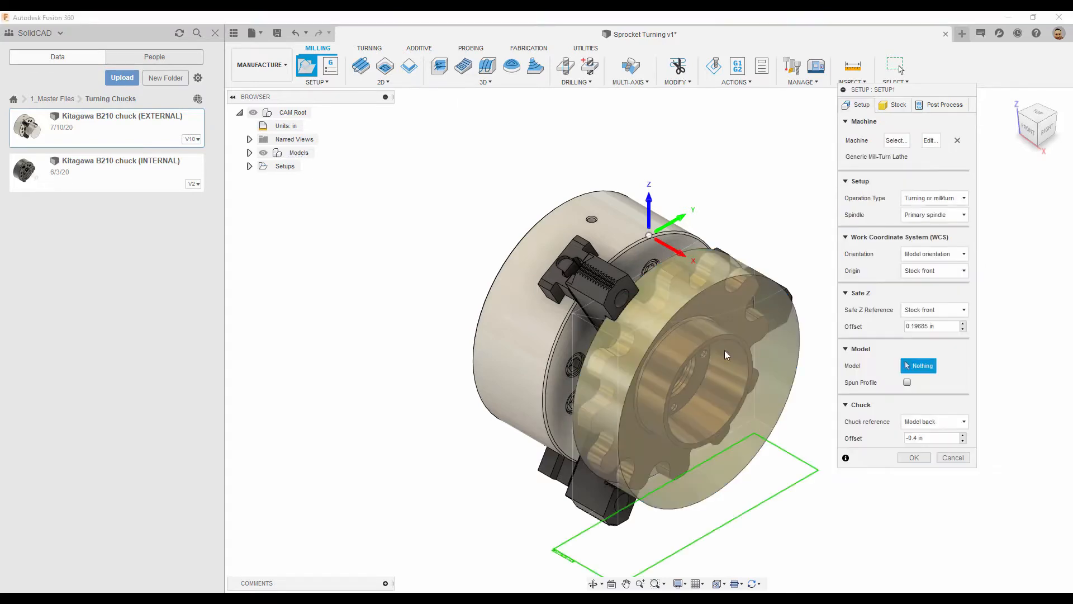
pyautogui.click(249, 153)
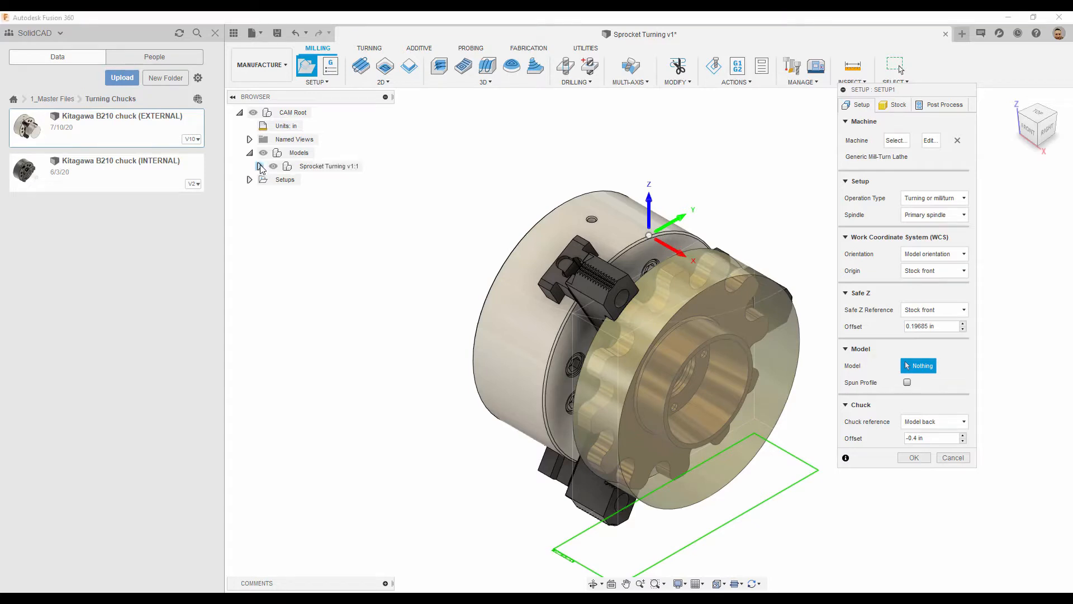
pyautogui.click(260, 166)
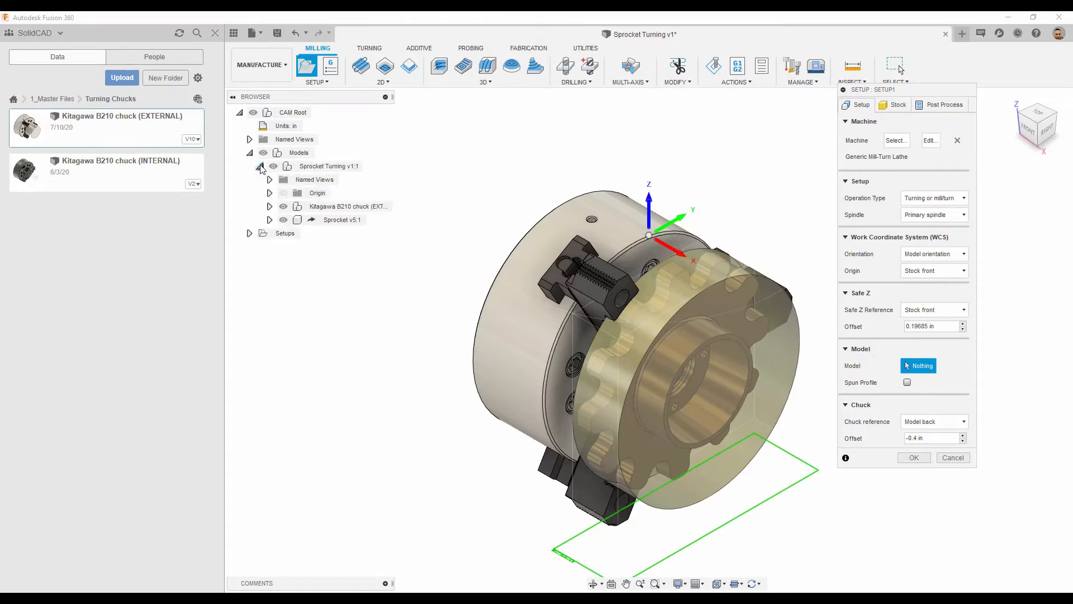
pyautogui.click(270, 206)
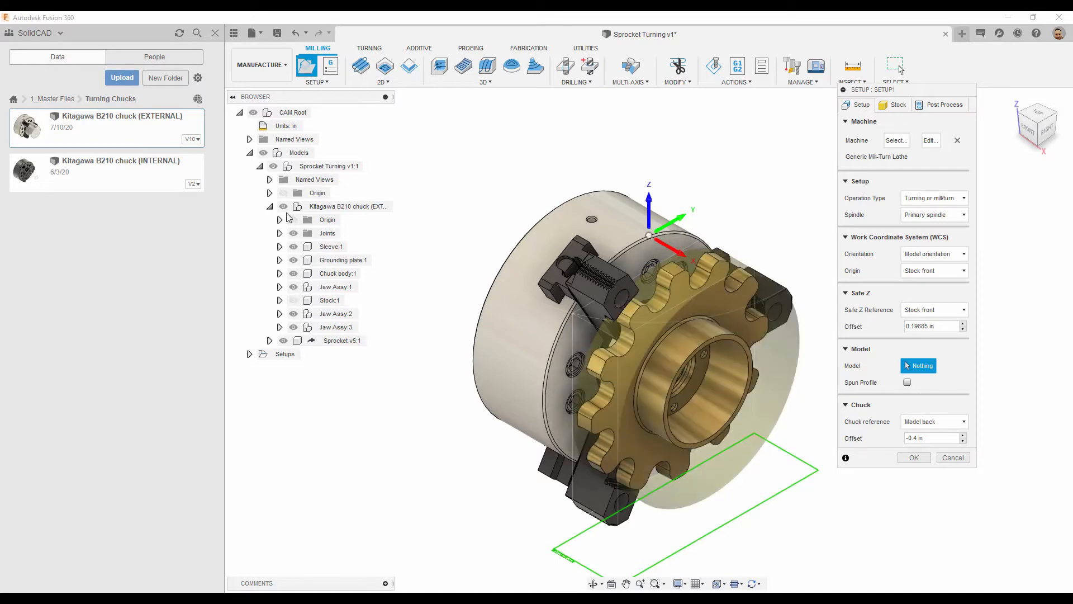
pyautogui.click(270, 206)
pyautogui.click(259, 166)
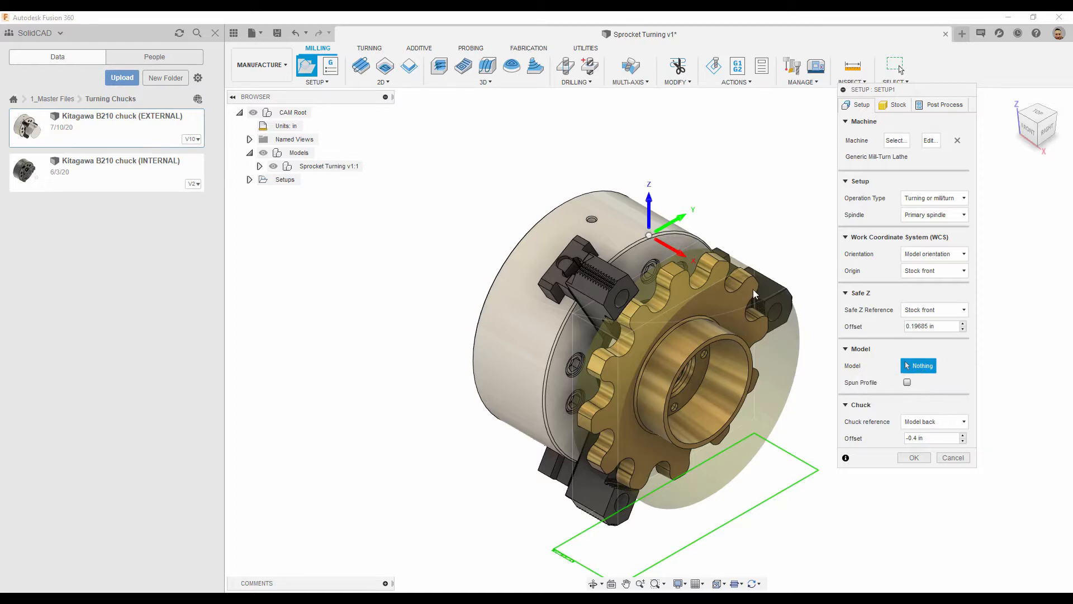
pyautogui.click(718, 302)
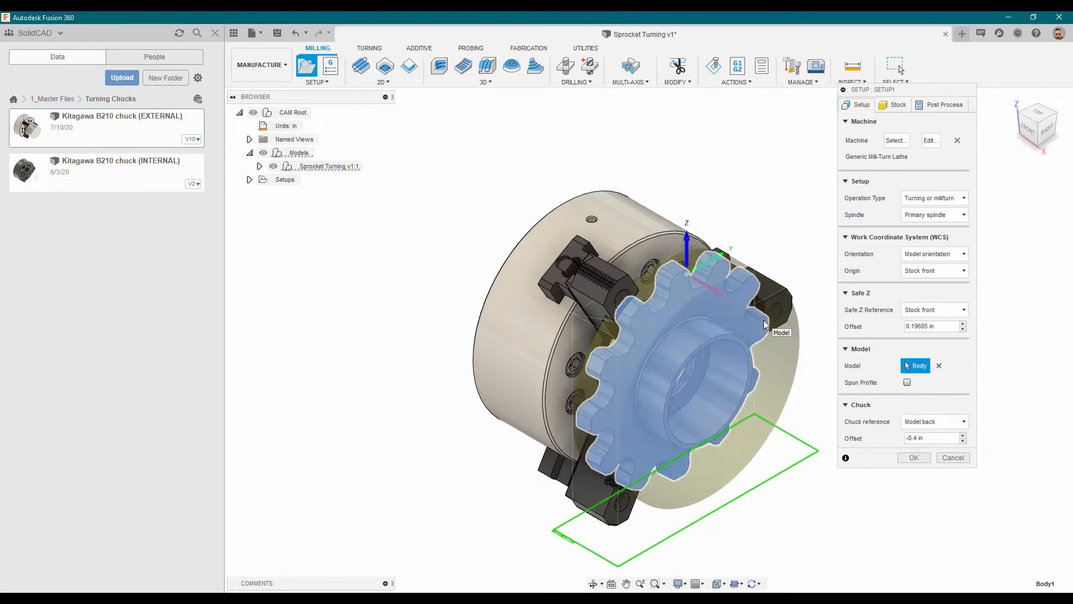
pyautogui.click(907, 383)
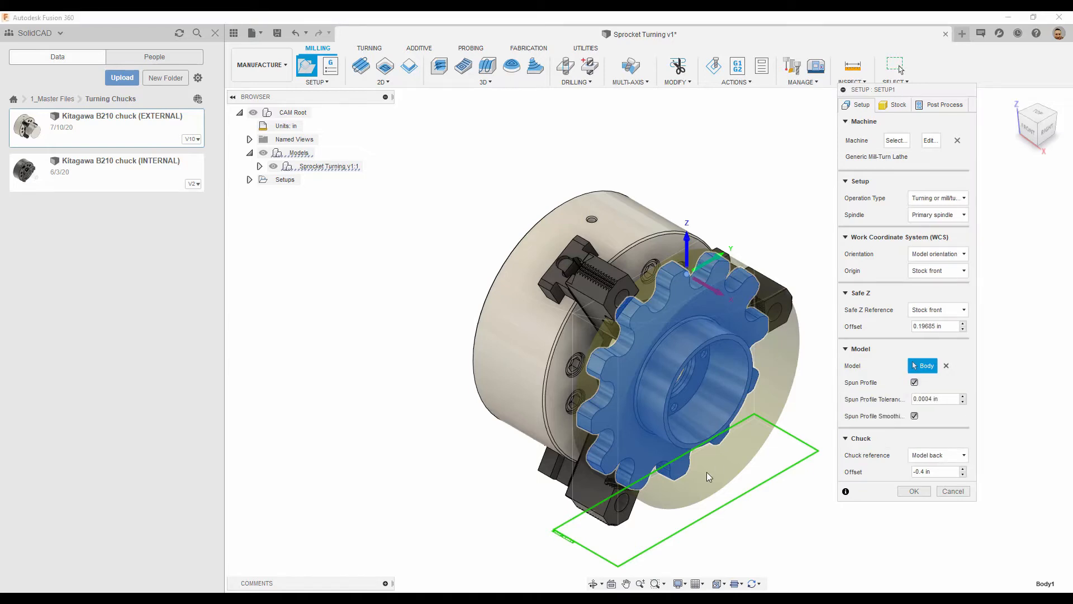
# - Set the chuck reference to From solid and select the chuck and jaw bodies as the chuck
pyautogui.click(964, 457)
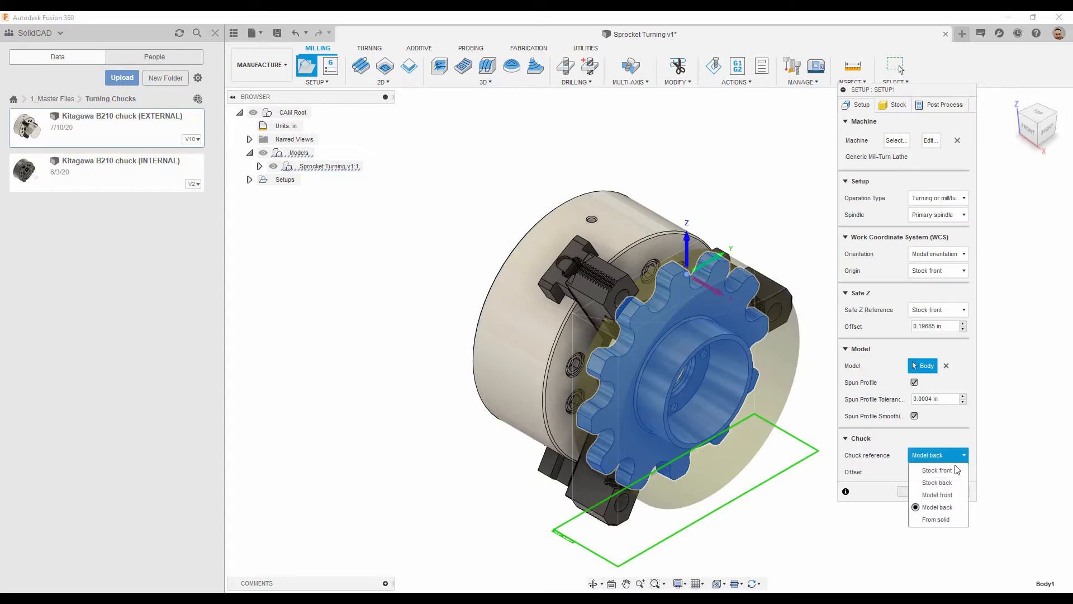
pyautogui.click(939, 519)
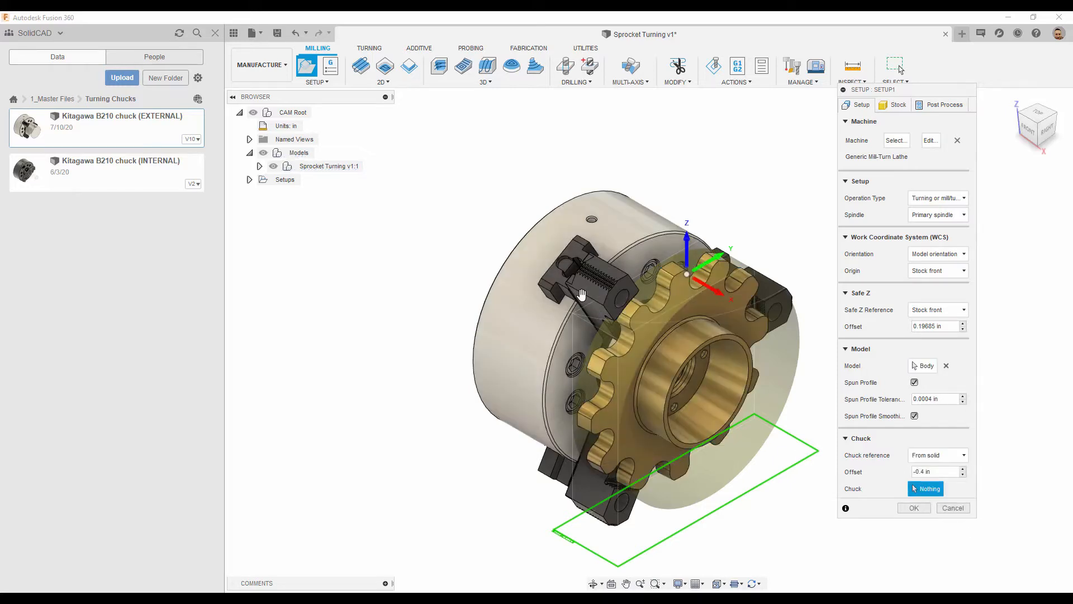
pyautogui.click(567, 268)
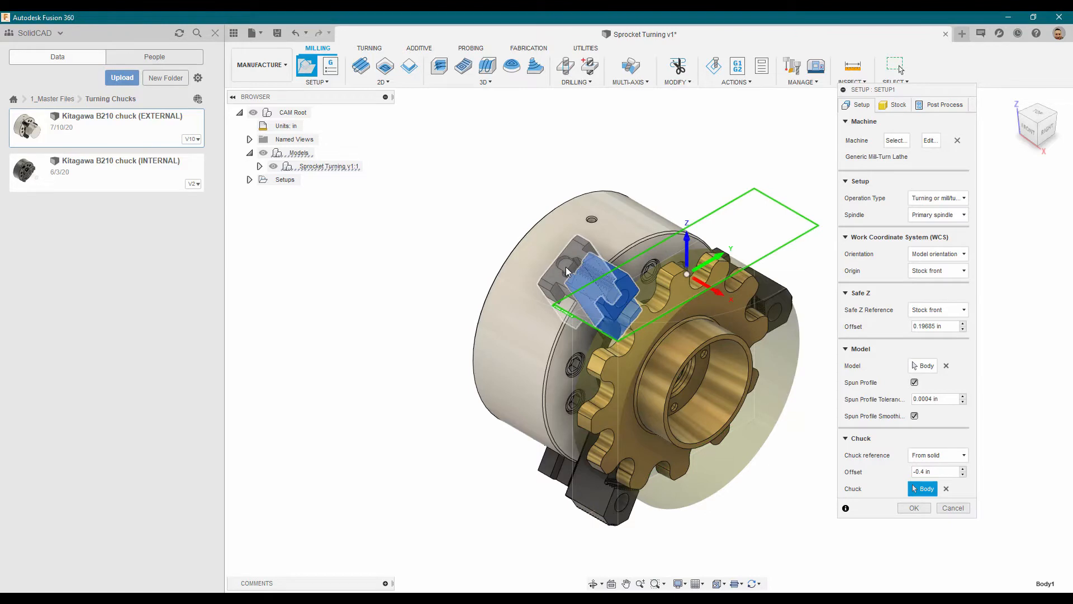
pyautogui.click(565, 266)
pyautogui.click(557, 271)
pyautogui.click(592, 487)
pyautogui.click(549, 467)
pyautogui.keyDown('shift'); pyautogui.moveTo(550, 467); pyautogui.dragTo(392, 447, button='middle'); pyautogui.keyUp('shift')
pyautogui.click(696, 400)
pyautogui.click(743, 393)
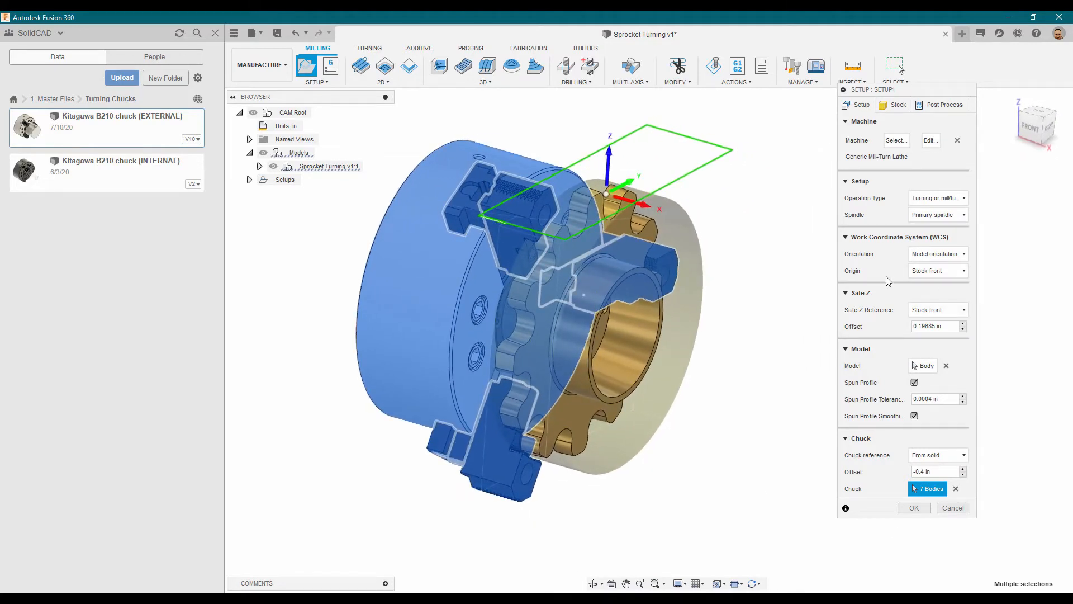
# - Set the WCS orientation to Select Z axis/plane & X axis, aligning Z with the spindle by picking a face perpendicular to it
pyautogui.click(945, 254)
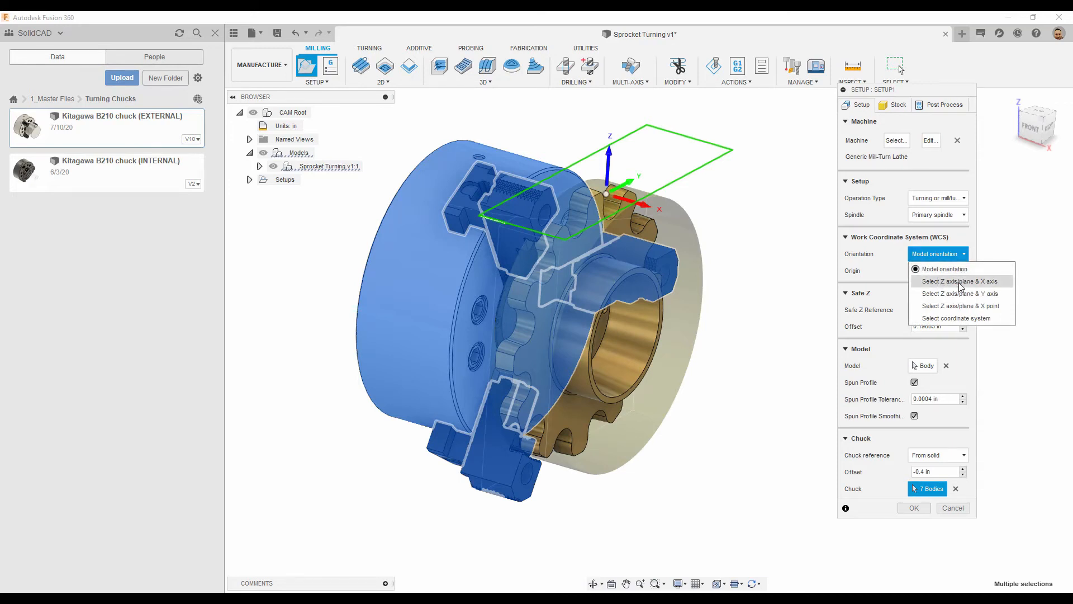
pyautogui.click(959, 281)
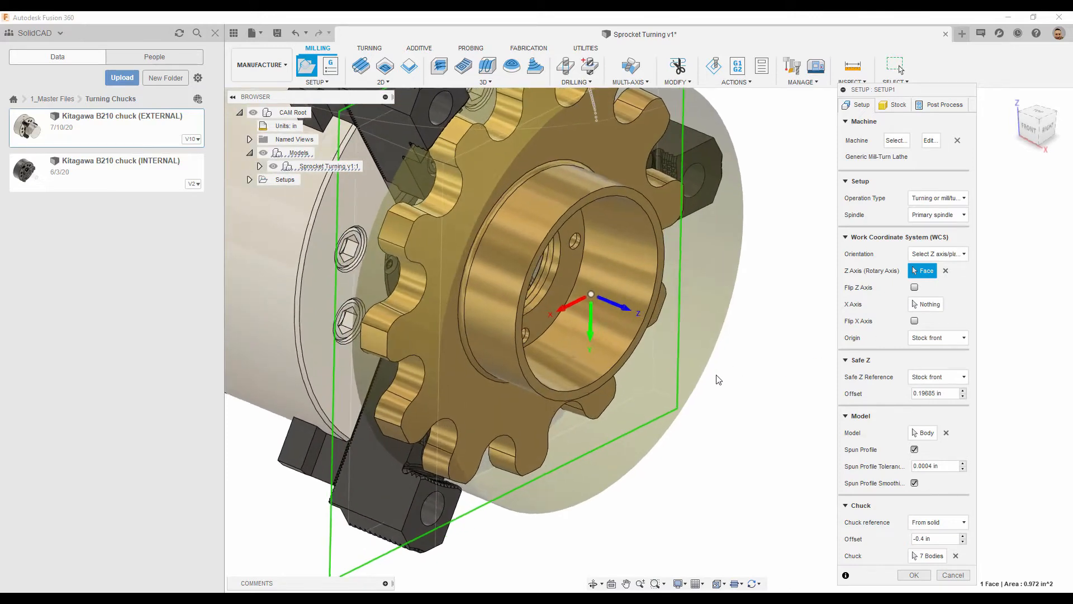
pyautogui.click(545, 259)
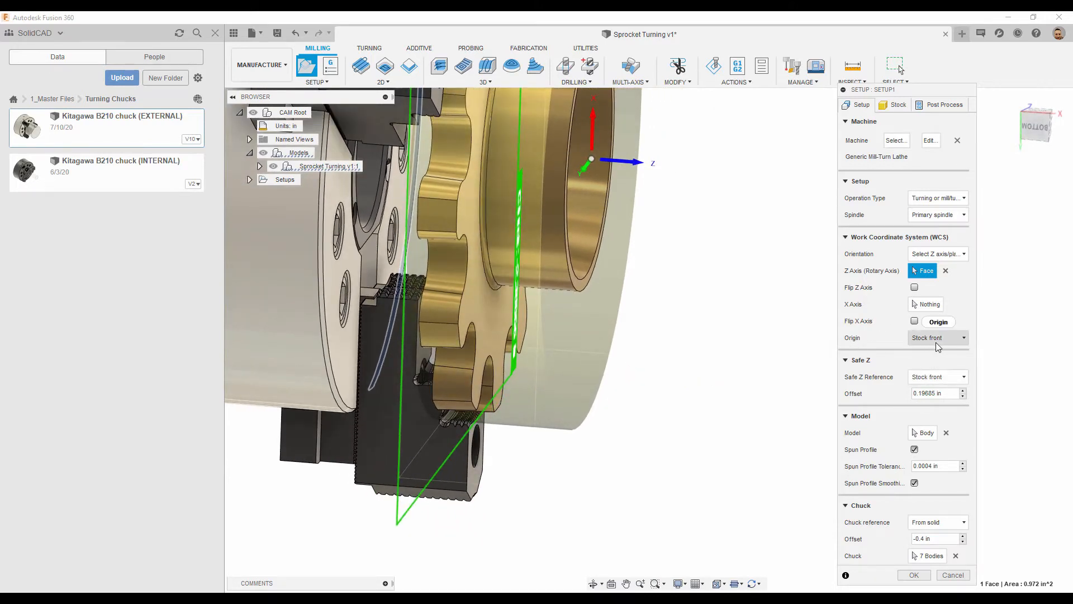
# - Set the WCS origin to Model front and check its location at the sprocket hub's front face
pyautogui.click(937, 343)
pyautogui.click(932, 408)
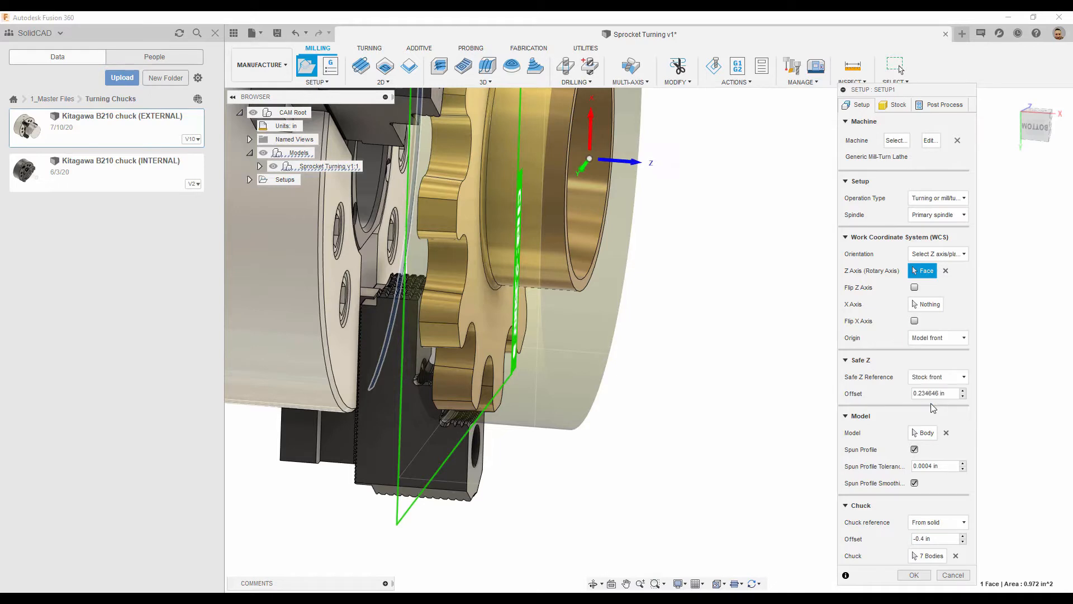
pyautogui.click(1033, 129)
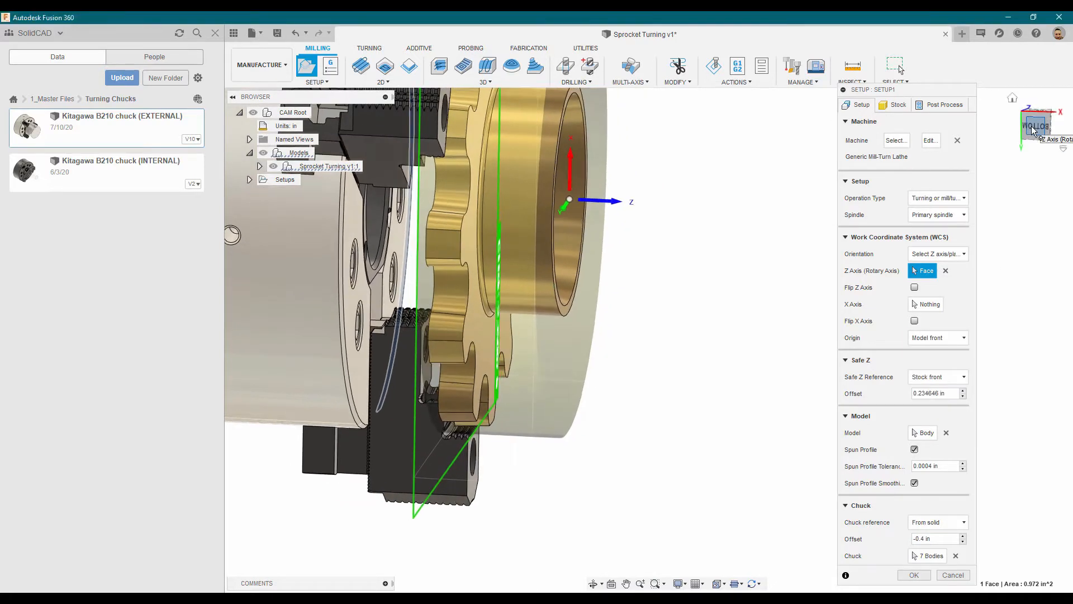
pyautogui.scroll(6, 556, 279)
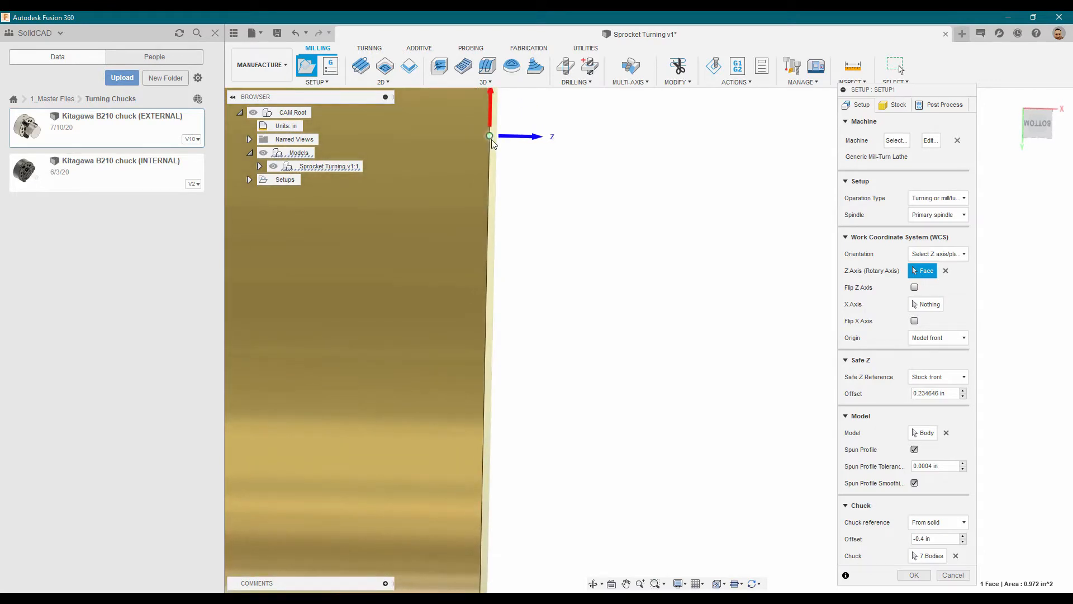
pyautogui.scroll(-5, 643, 288)
pyautogui.keyDown('shift'); pyautogui.moveTo(644, 288); pyautogui.dragTo(675, 326, button='middle'); pyautogui.keyUp('shift')
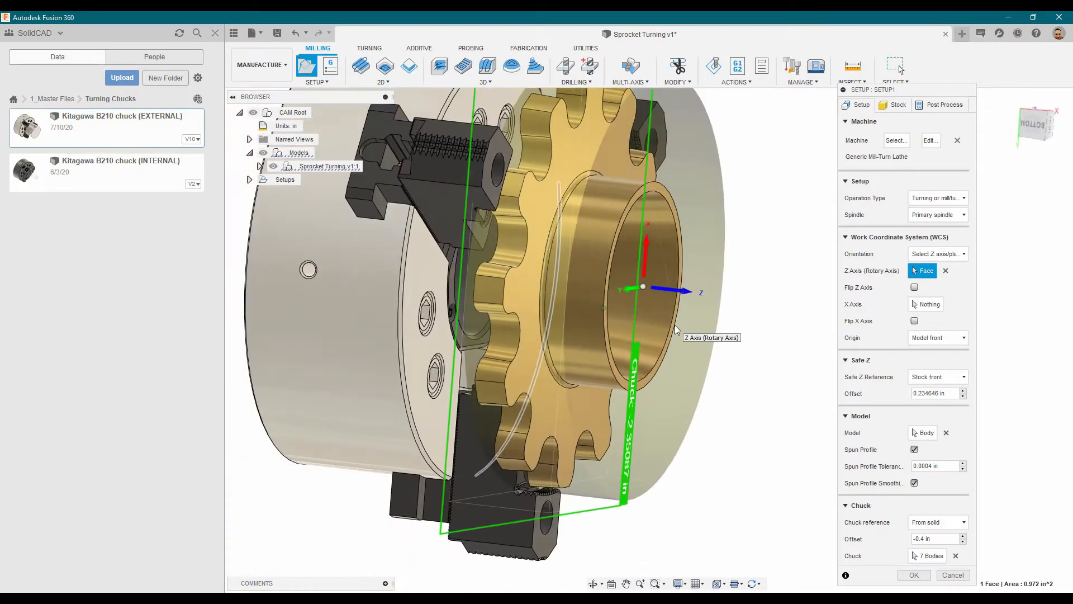
pyautogui.scroll(-3, 675, 327)
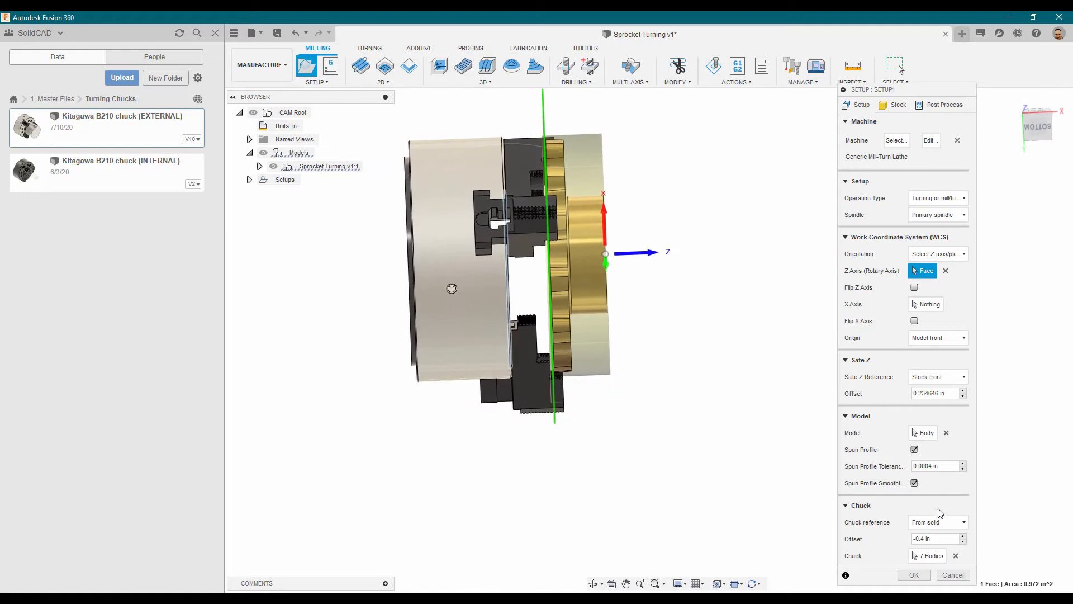
# - Set the chuck offset to 0.1 in and finish the setup
pyautogui.click(932, 538)
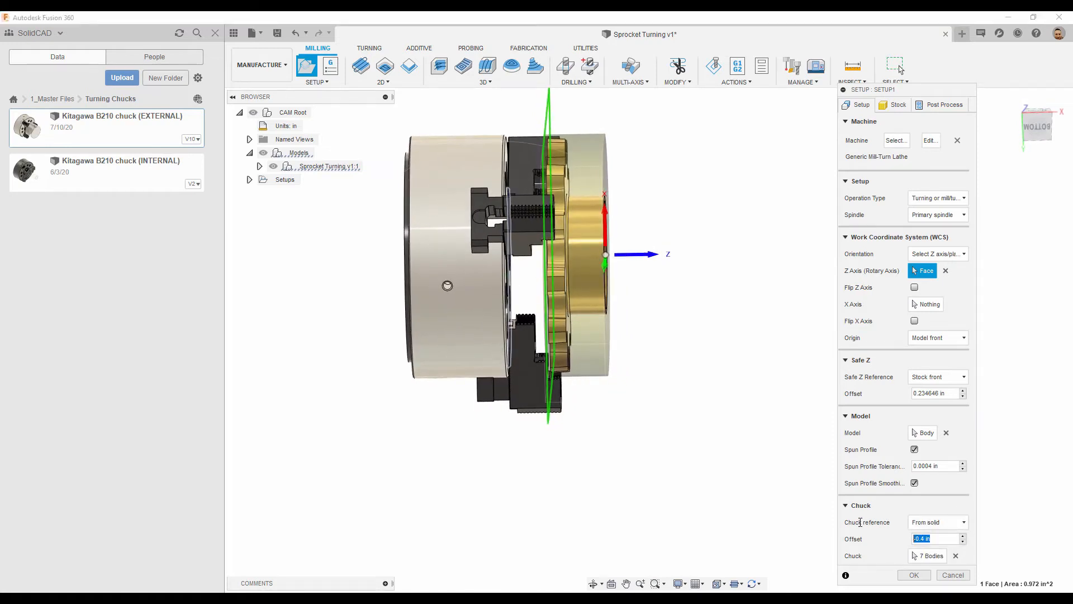
pyautogui.write('0.1')
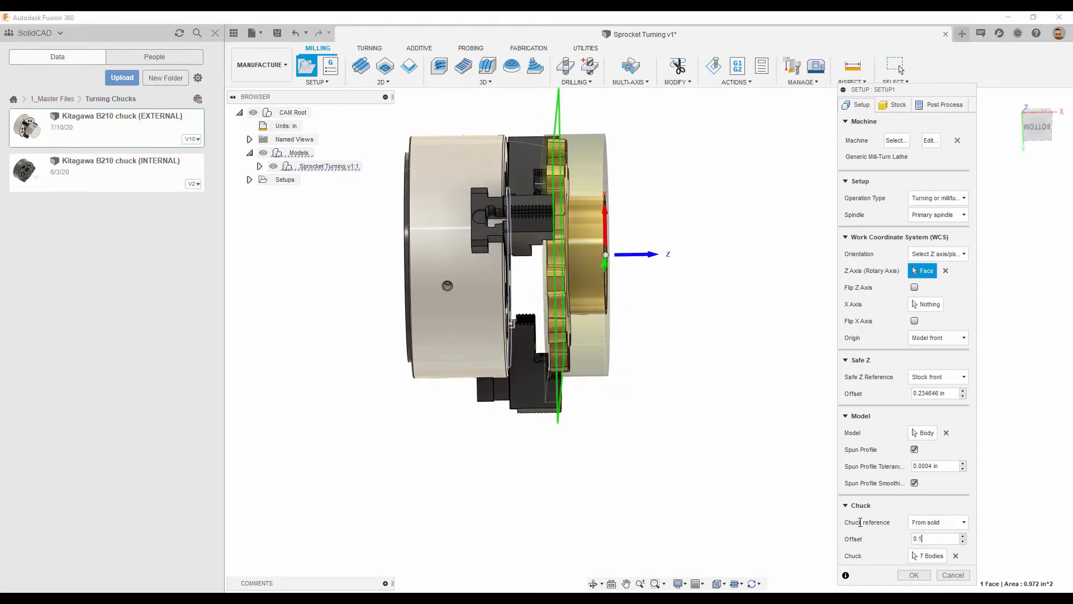
pyautogui.click(913, 575)
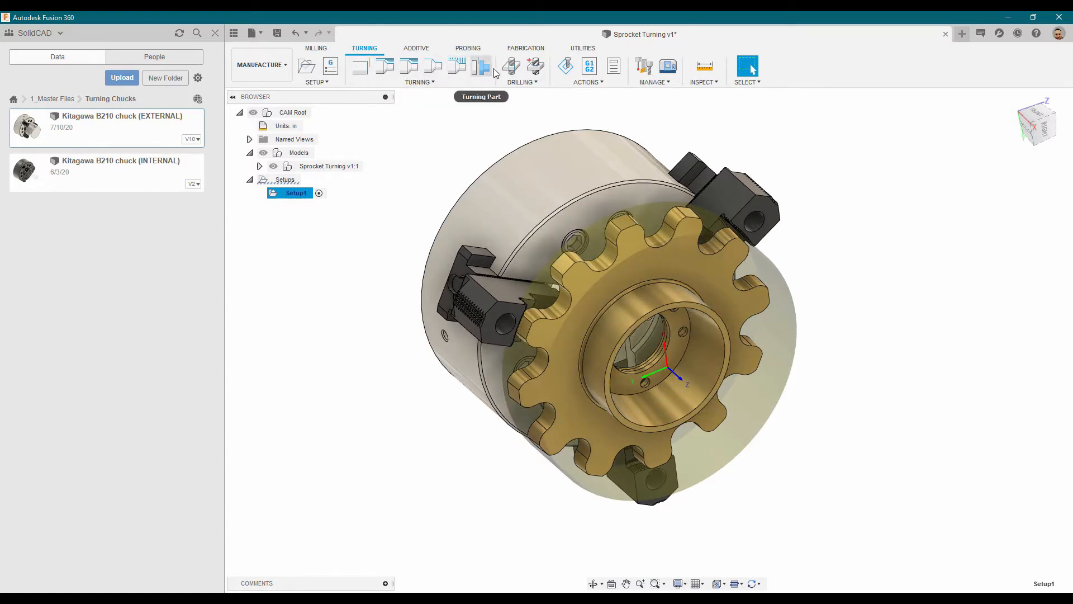
# - Start a Turning Face operation and assign it the CNMT Right Hand tool from My Haas Library
pyautogui.click(428, 84)
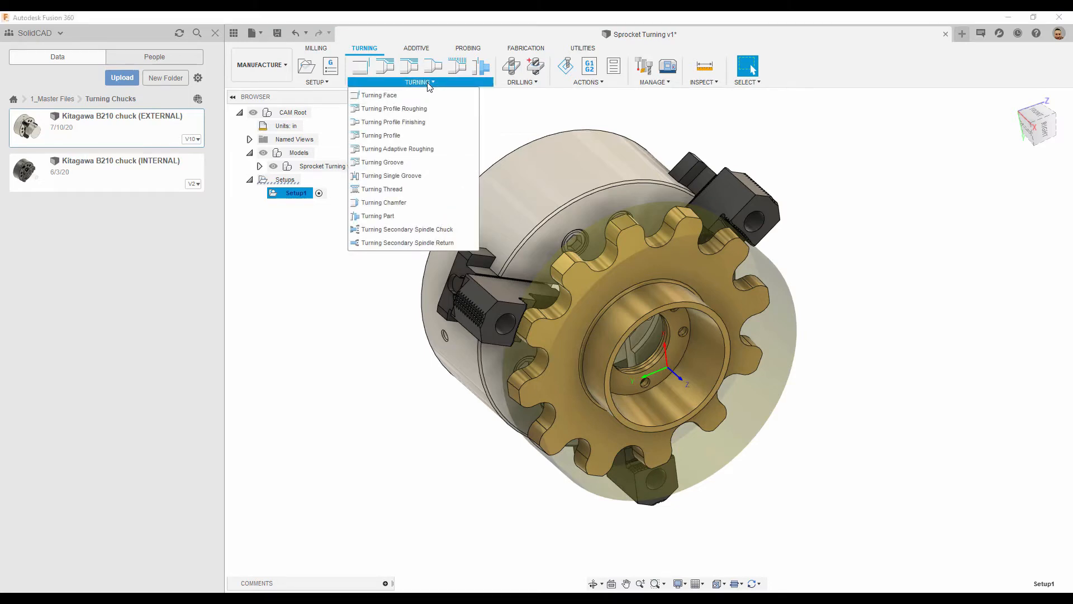
pyautogui.click(381, 96)
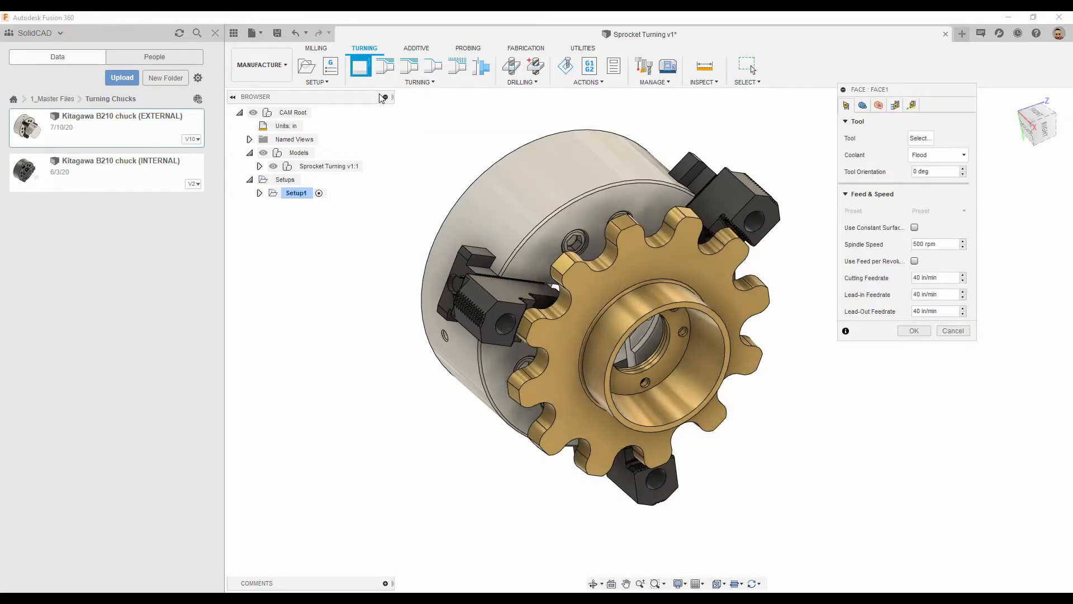
pyautogui.click(928, 141)
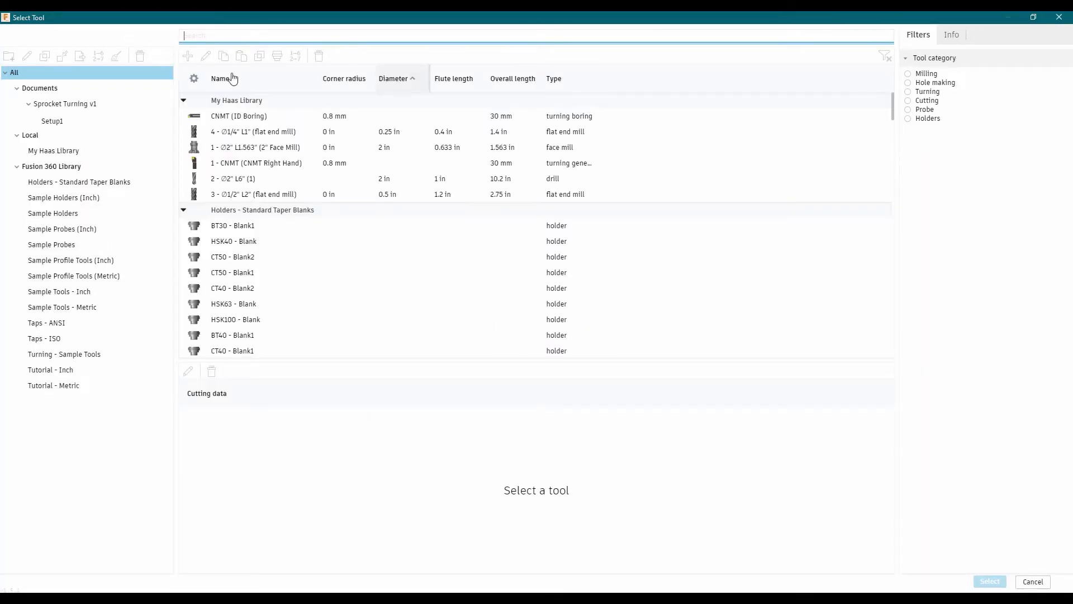
pyautogui.click(66, 150)
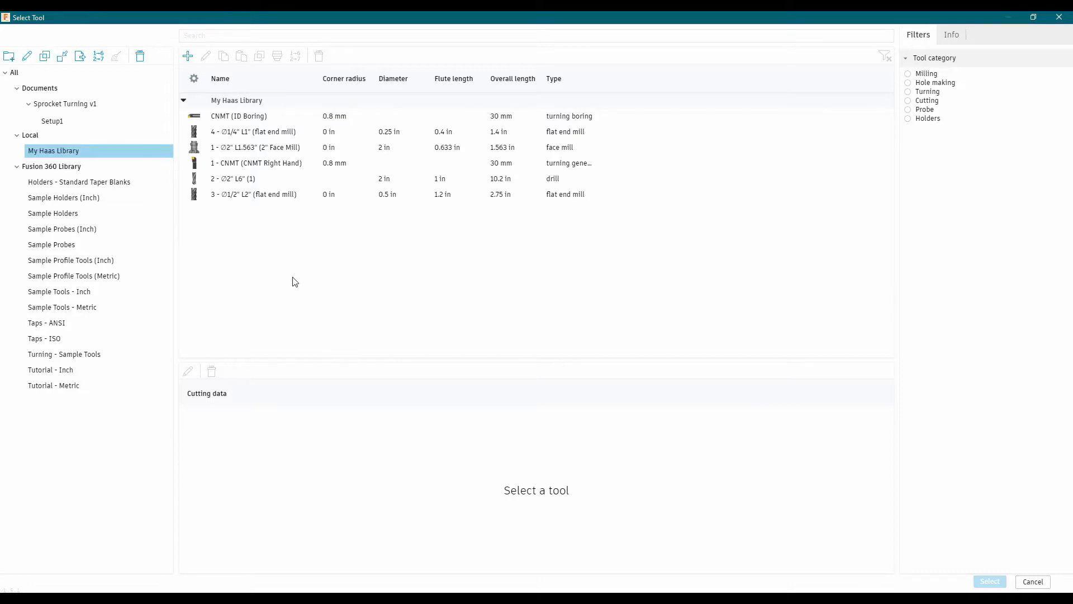
pyautogui.click(253, 165)
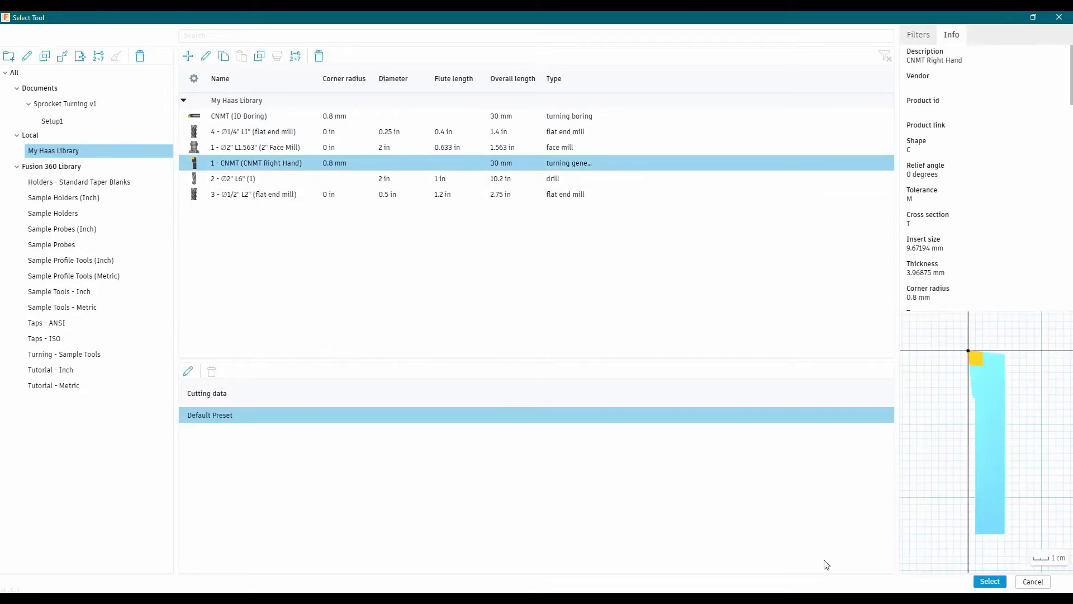
pyautogui.click(982, 577)
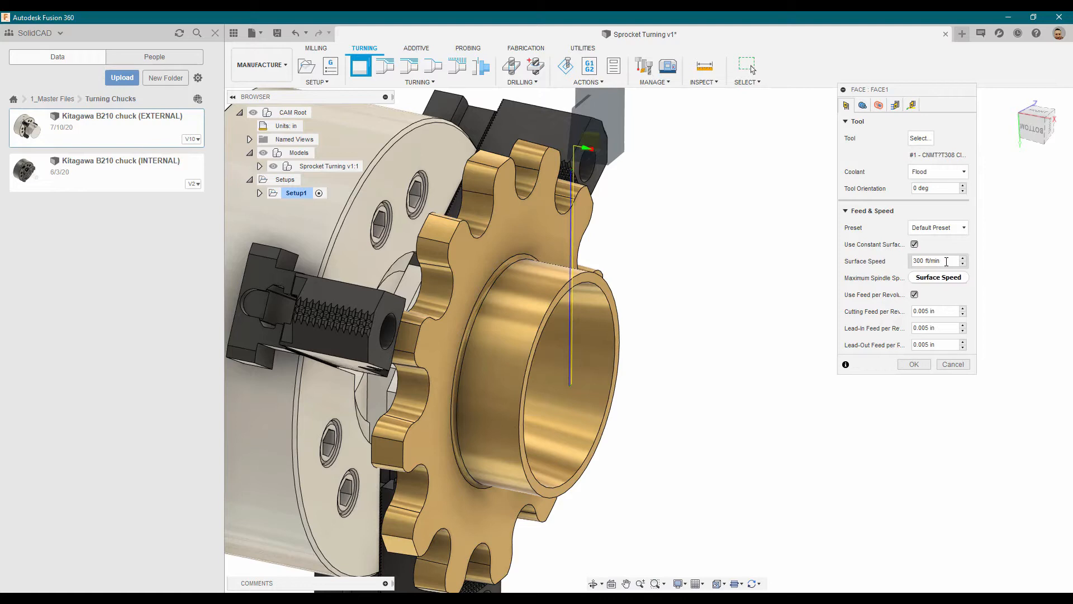
# - Set the Face operation's surface speed to 400 ft/min, adjust its cutting feed per revolution, and finish the operation
pyautogui.click(947, 261)
pyautogui.write('400')
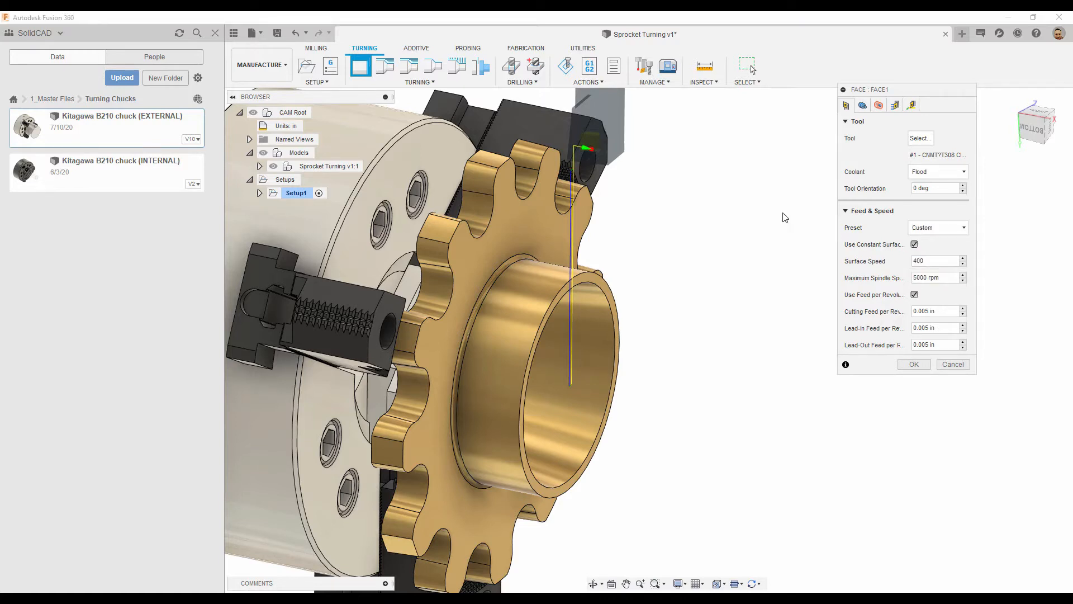
pyautogui.click(945, 311)
pyautogui.click(906, 366)
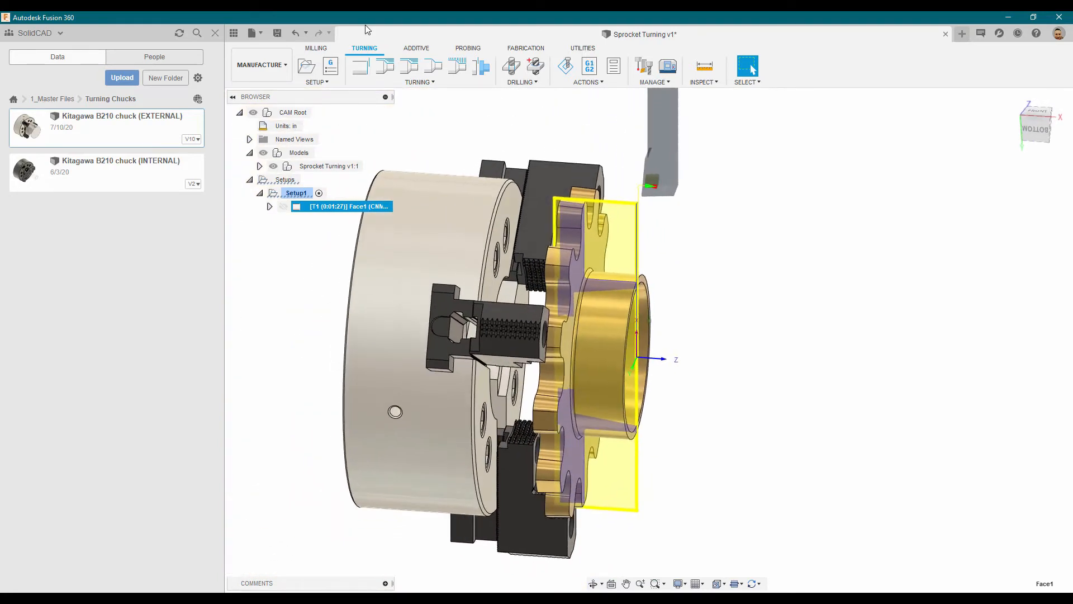
# - Start a Turning Profile Roughing operation and limit its back by Selection to the sprocket's front tooth face
pyautogui.click(411, 83)
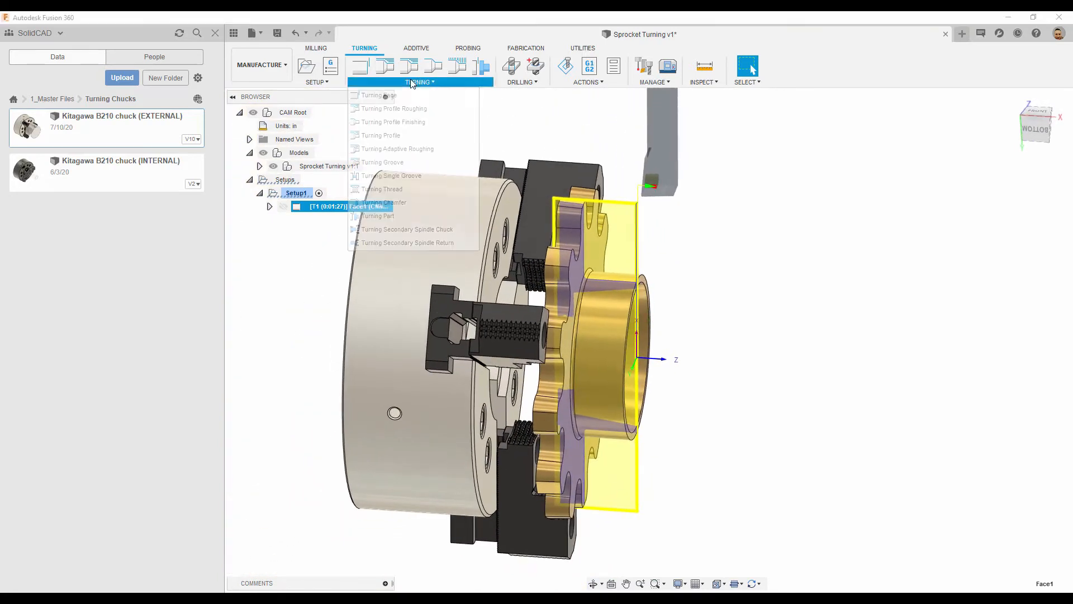
pyautogui.click(385, 110)
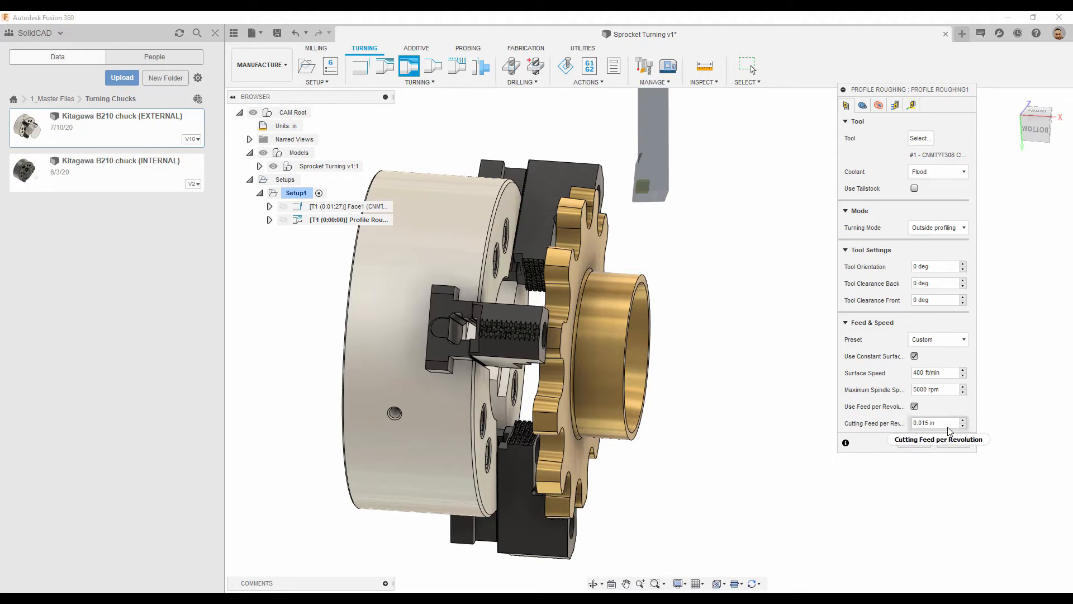
pyautogui.click(864, 106)
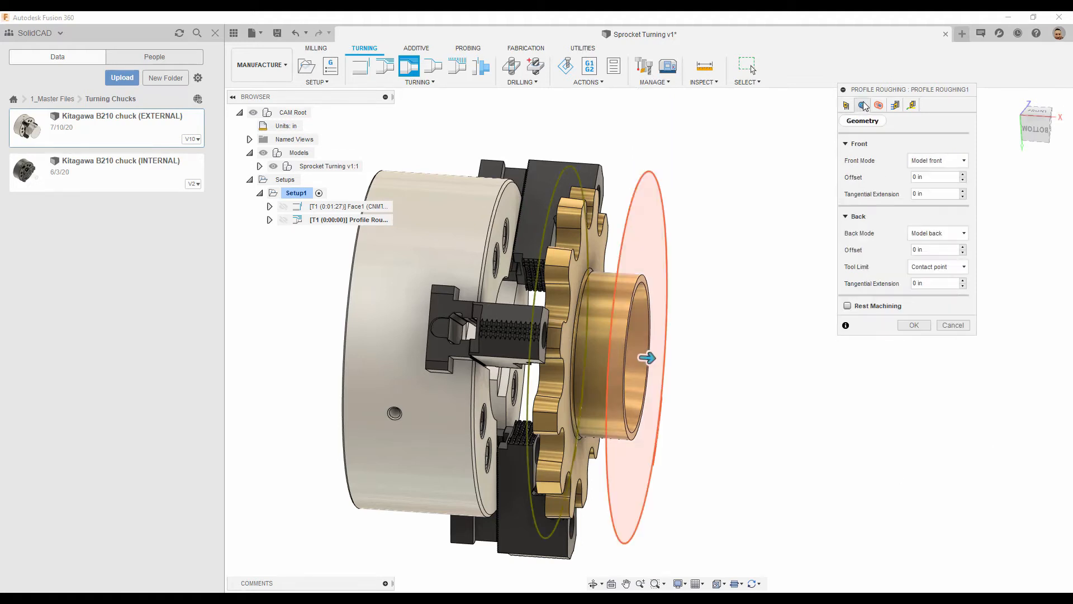
pyautogui.keyDown('shift'); pyautogui.moveTo(689, 425); pyautogui.dragTo(553, 232, button='middle'); pyautogui.keyUp('shift')
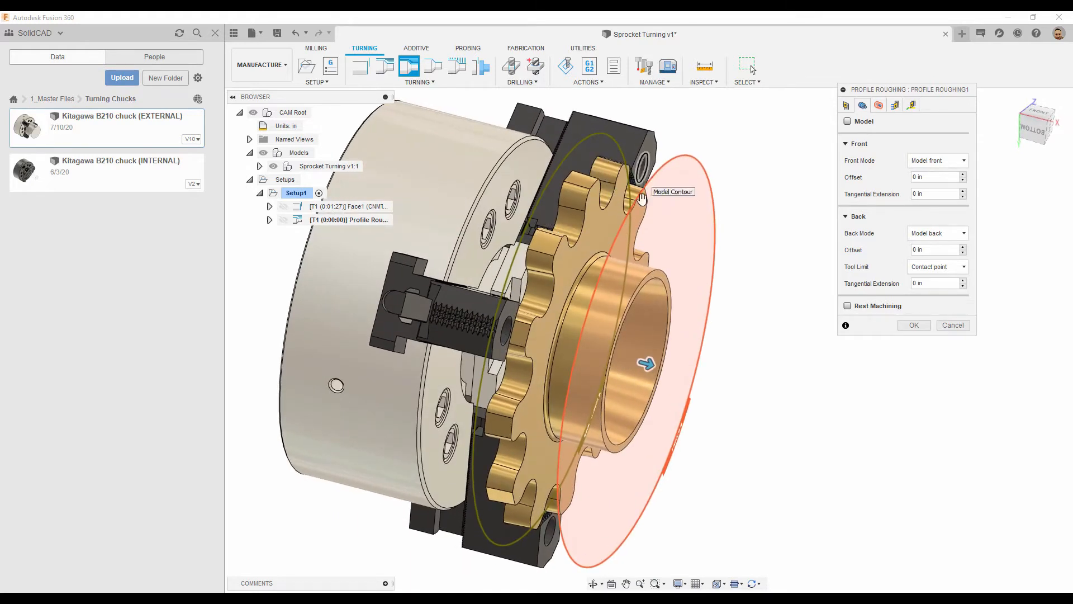
pyautogui.keyDown('shift'); pyautogui.moveTo(823, 384); pyautogui.dragTo(828, 371, button='middle'); pyautogui.keyUp('shift')
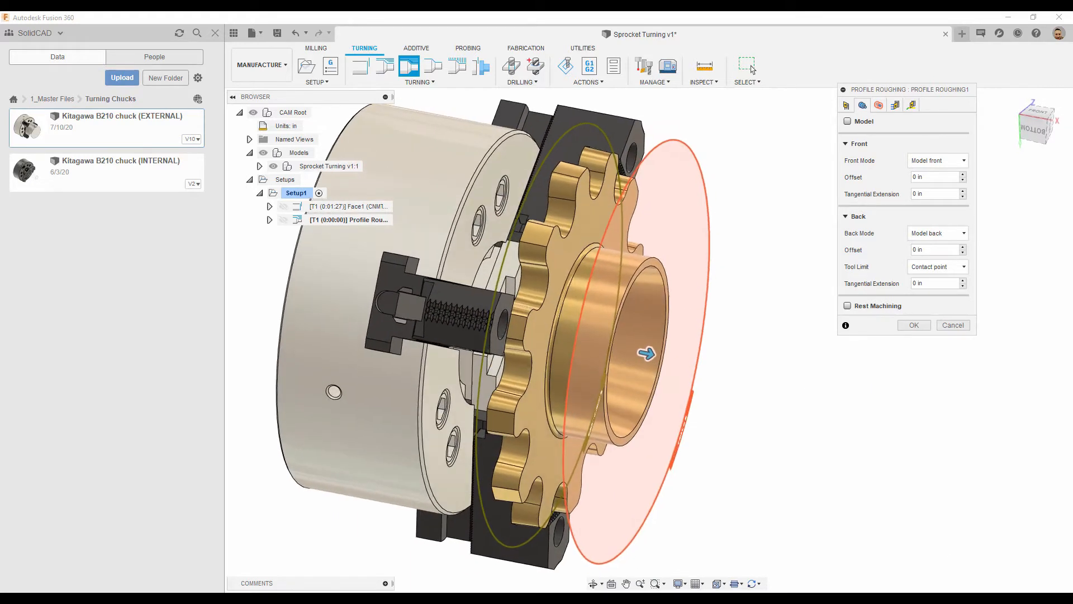
pyautogui.click(967, 233)
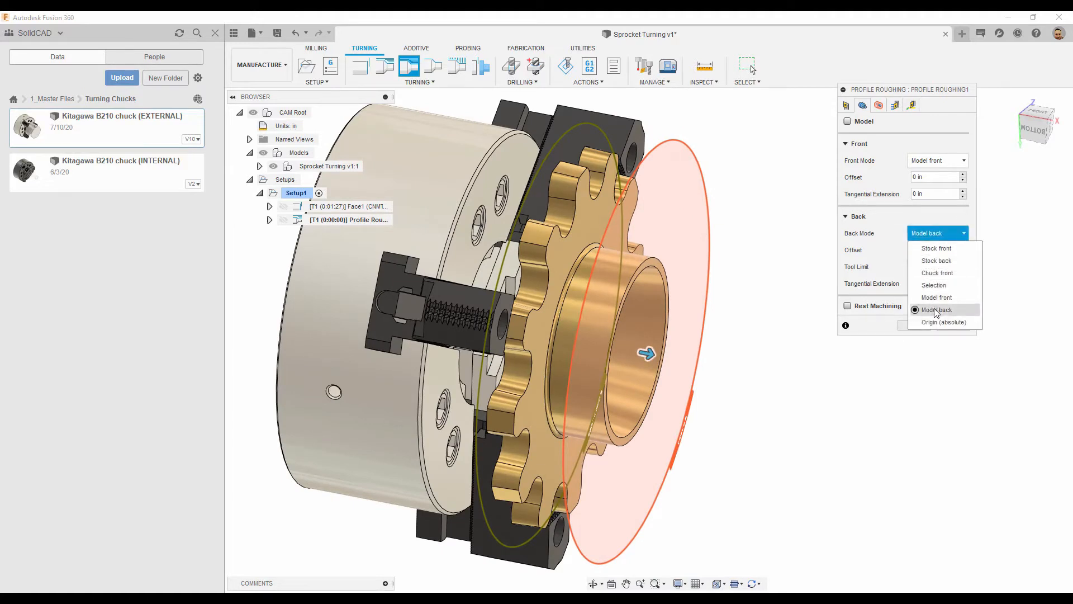
pyautogui.click(934, 285)
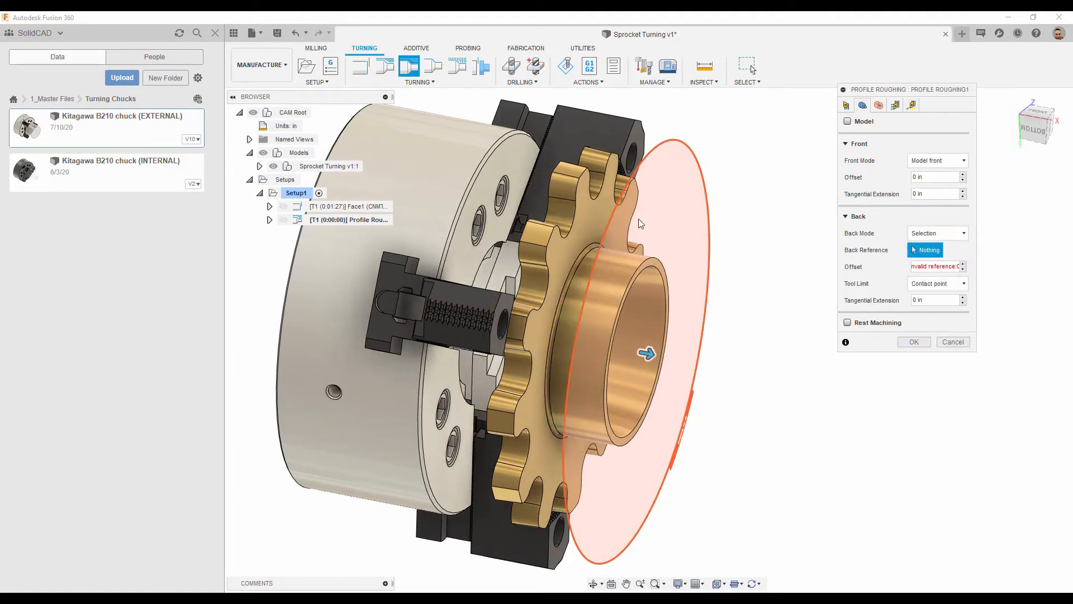
pyautogui.click(640, 222)
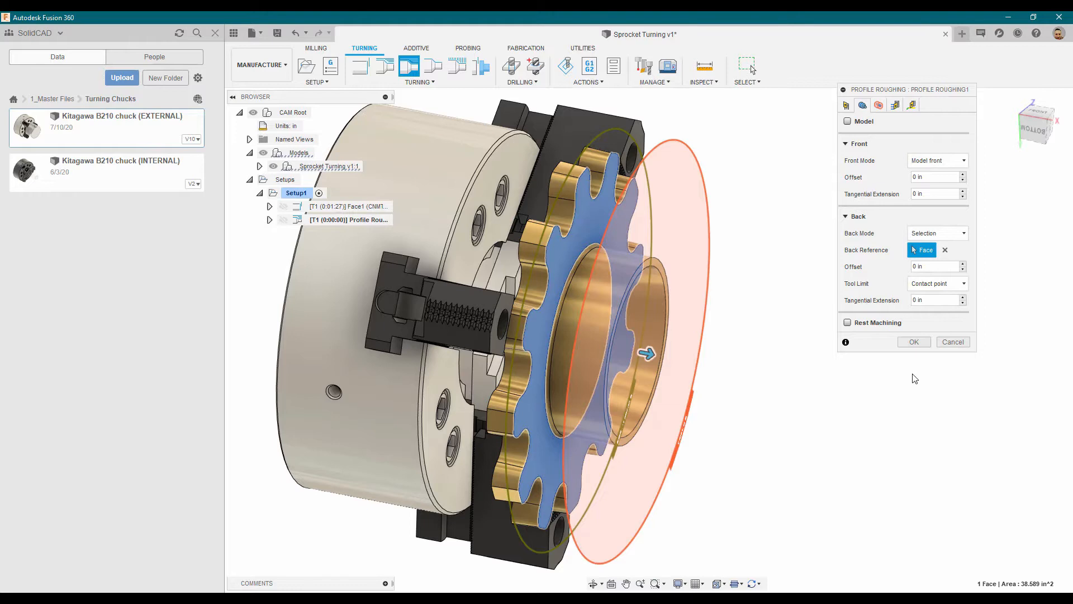
pyautogui.scroll(-2, 914, 379)
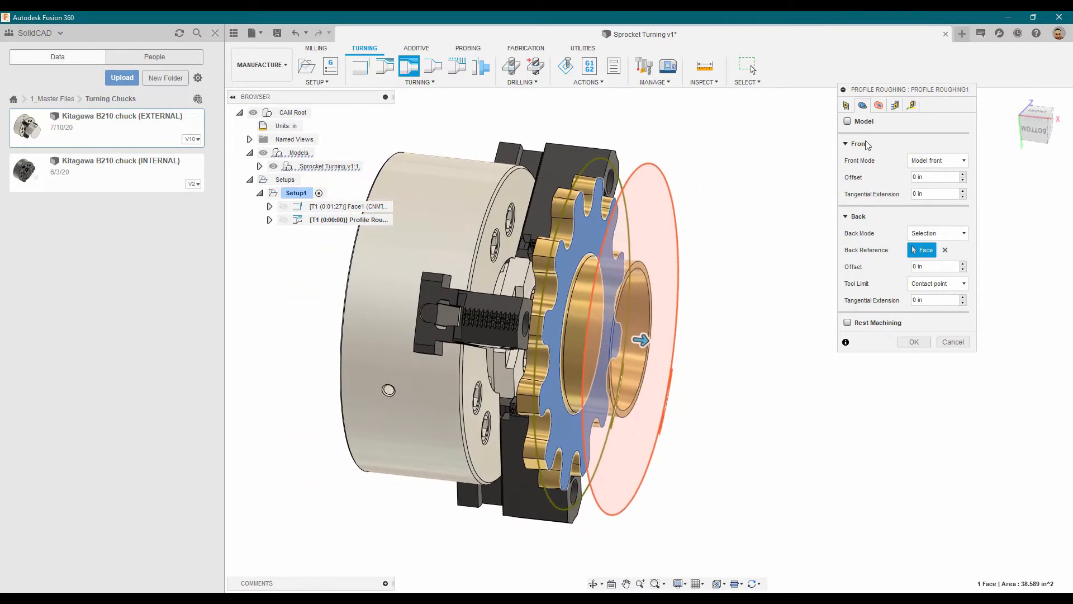
# - Limit the roughing's inner radius by Selection to the hub's outer face, set maximum depth of cut to 0.075 in, and finish
pyautogui.click(879, 105)
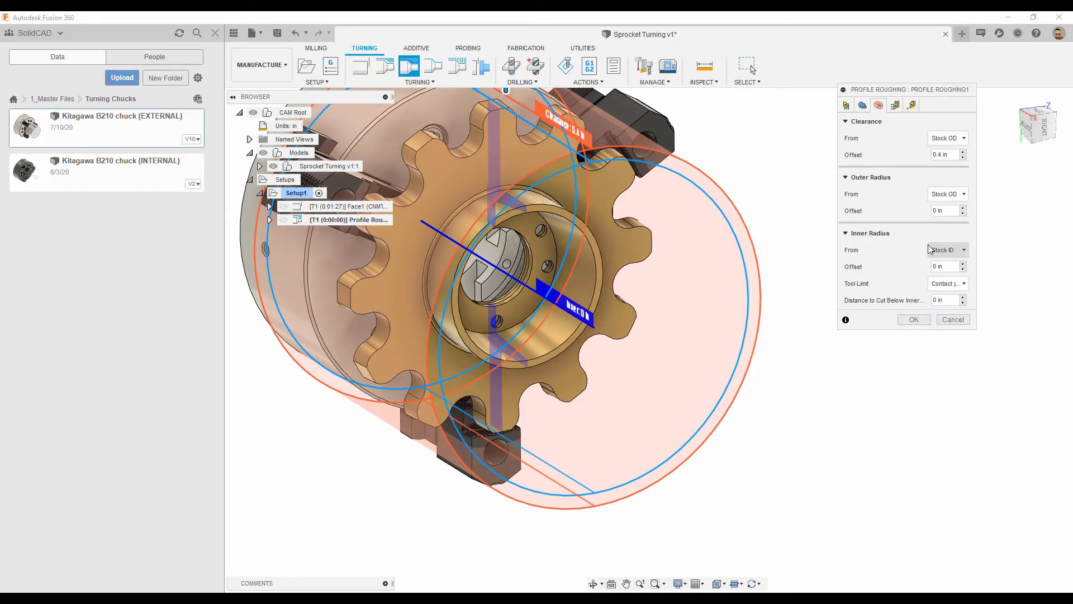
pyautogui.click(967, 253)
pyautogui.click(954, 340)
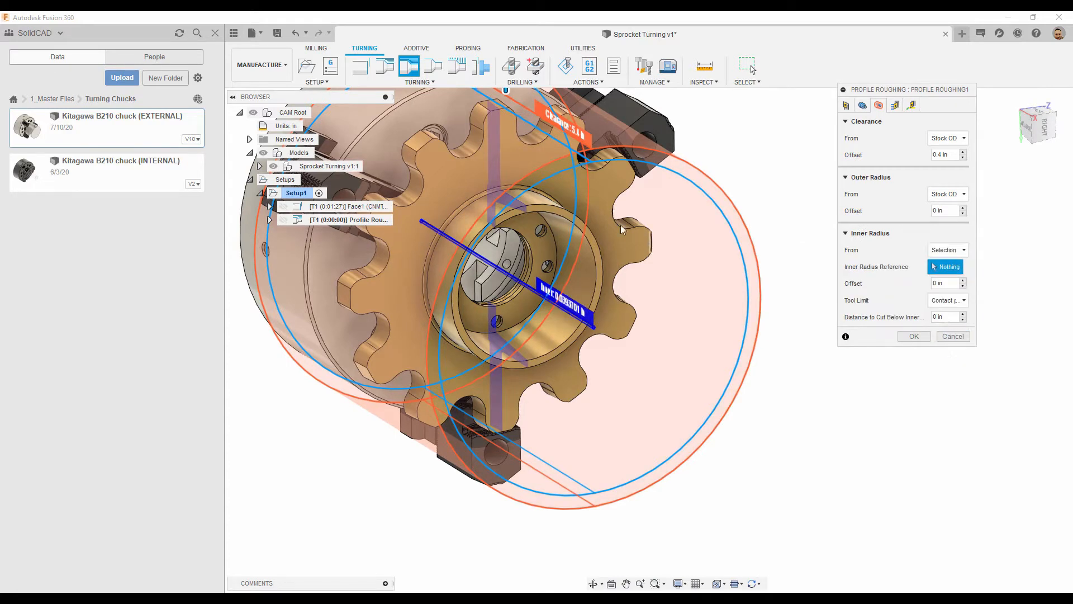
pyautogui.click(524, 200)
pyautogui.keyDown('shift'); pyautogui.moveTo(524, 235); pyautogui.dragTo(1071, 513, button='middle'); pyautogui.keyUp('shift')
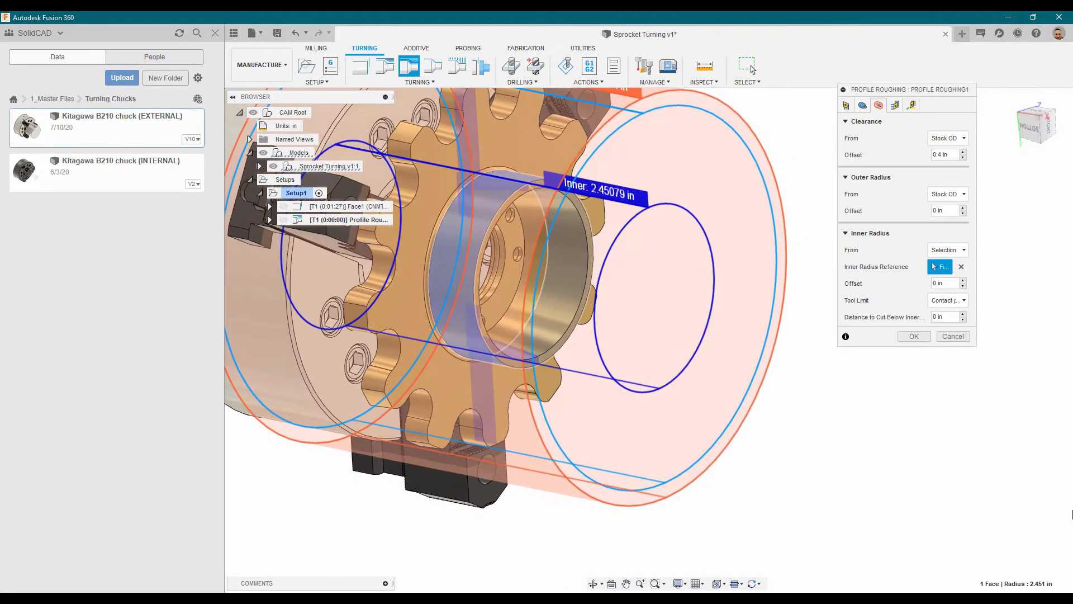
pyautogui.click(895, 106)
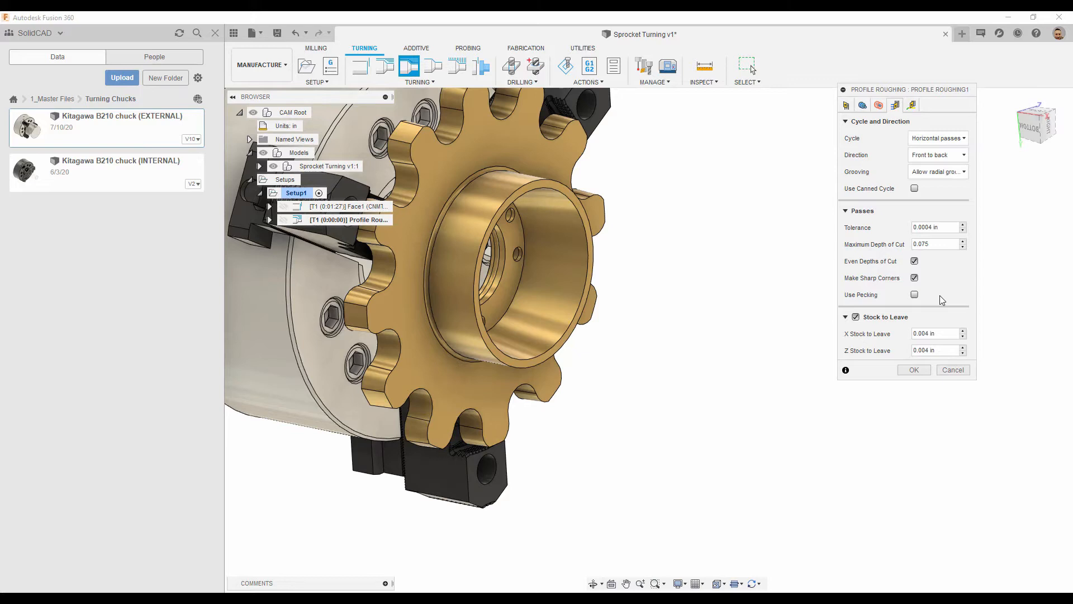
pyautogui.click(917, 371)
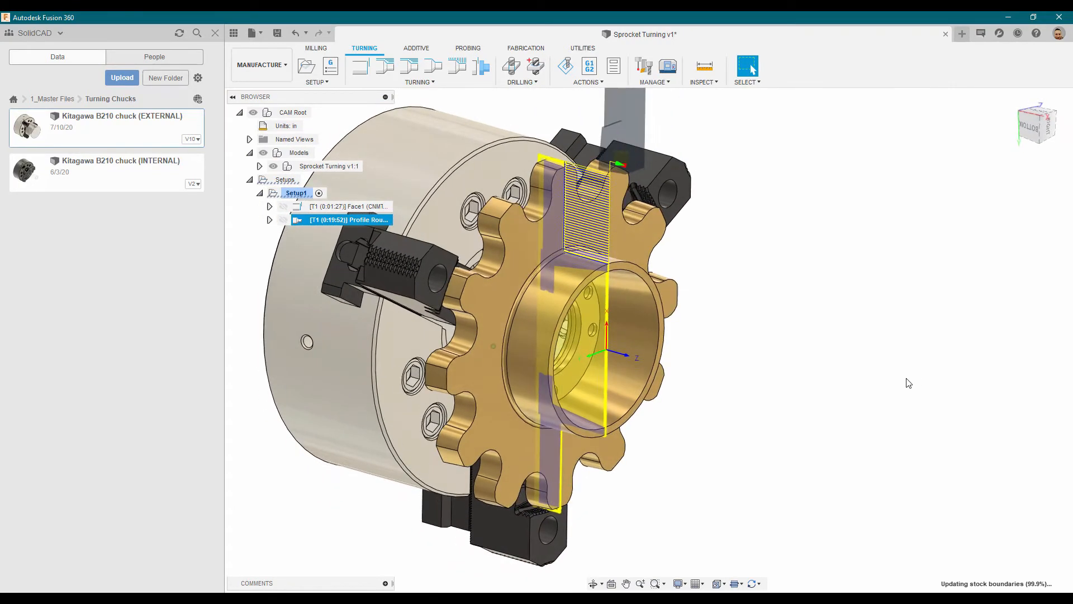
# - Simulate Setup1 with the stock shown, play the facing and profile roughing toolpaths, and close the simulation
pyautogui.rightClick(299, 193)
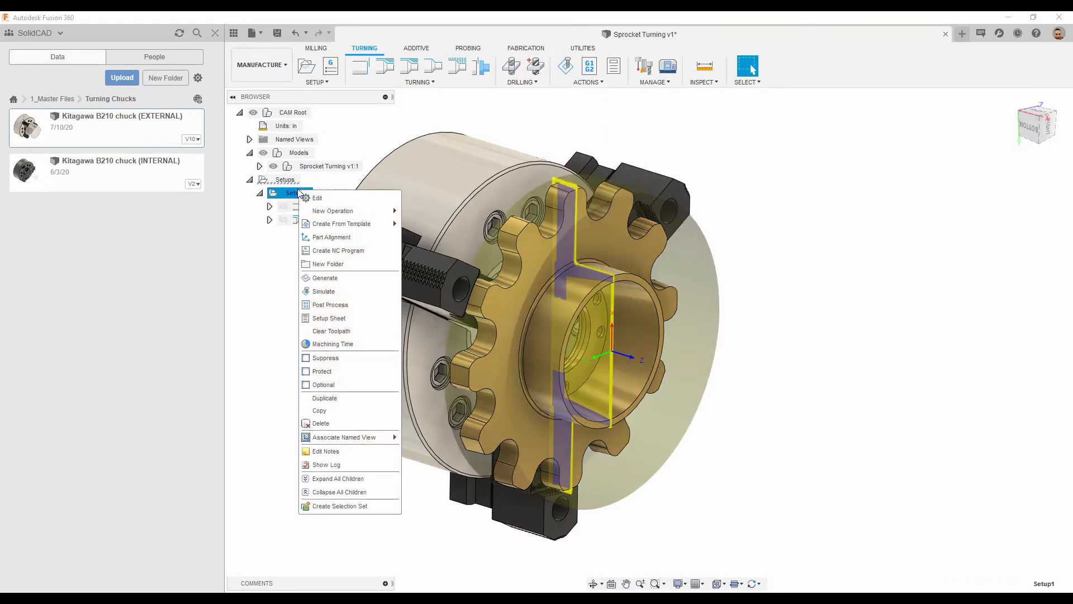
pyautogui.click(327, 291)
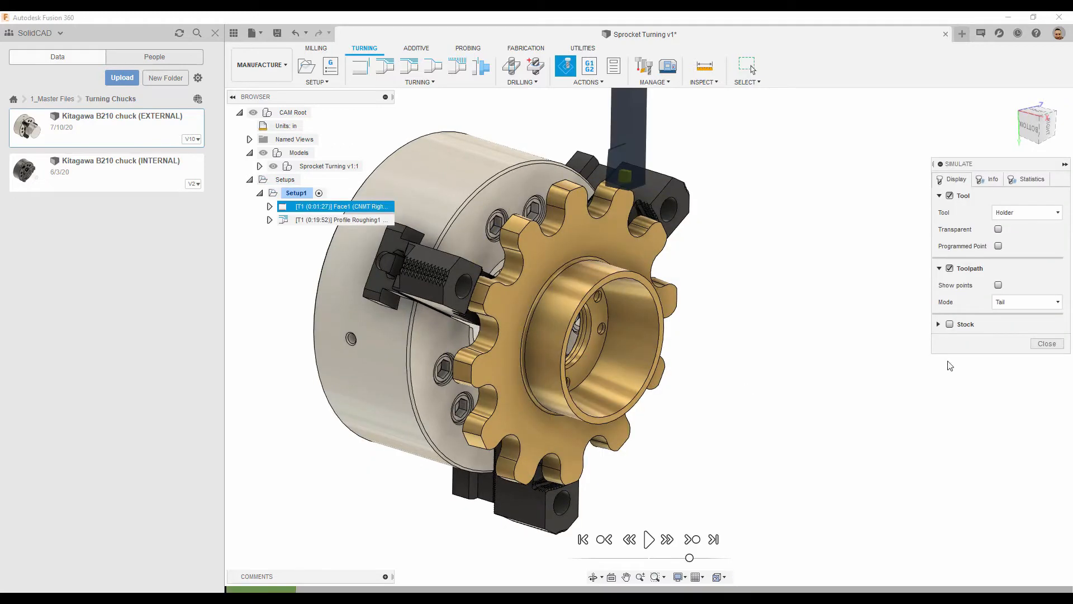
pyautogui.click(950, 325)
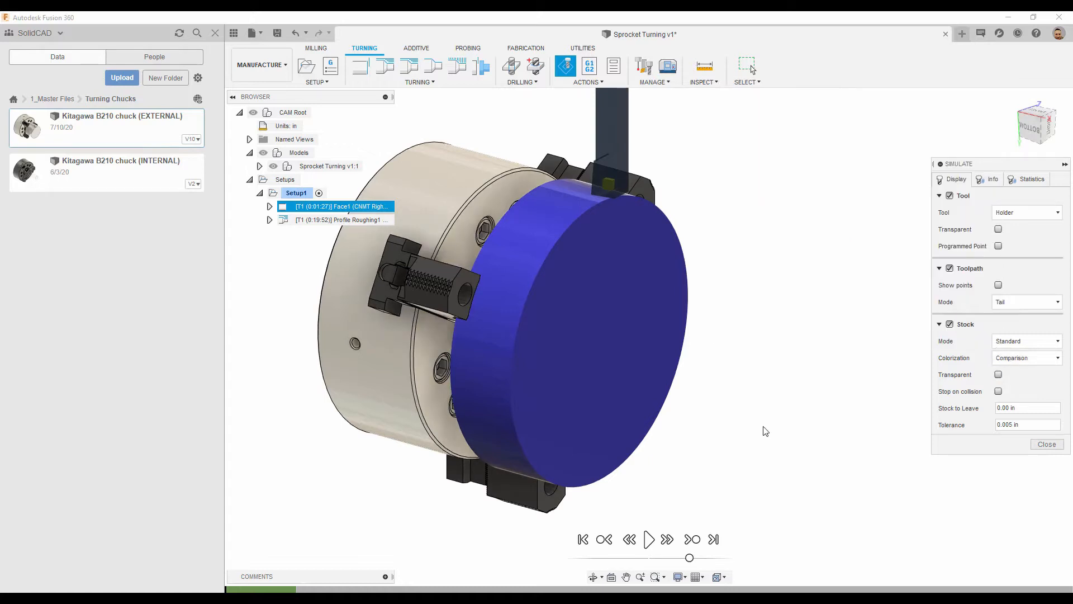
pyautogui.click(649, 540)
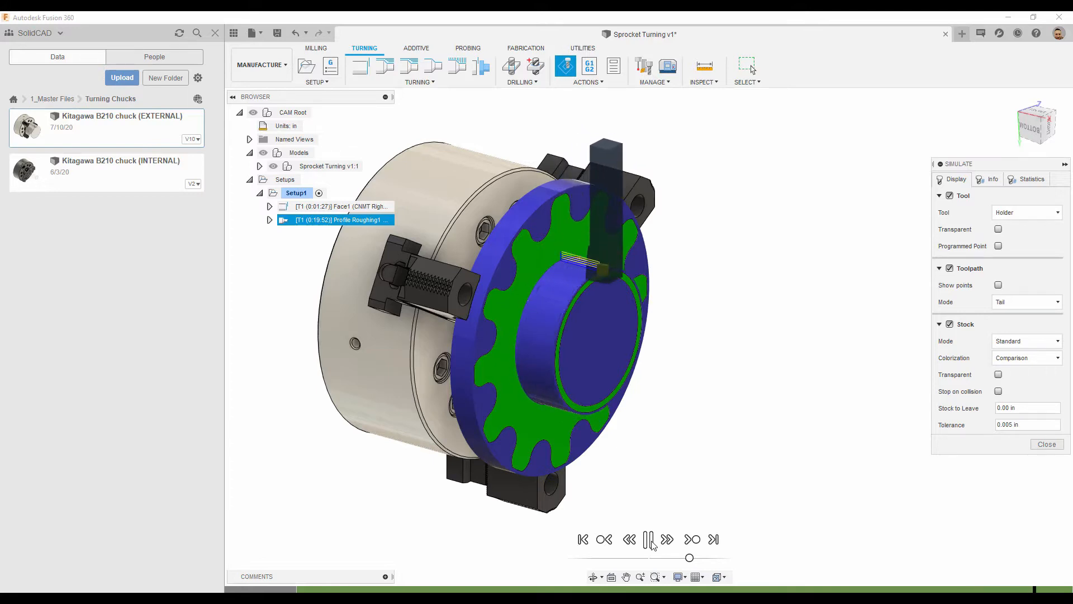
pyautogui.click(650, 540)
pyautogui.keyDown('shift'); pyautogui.moveTo(652, 542); pyautogui.dragTo(741, 552, button='middle'); pyautogui.keyUp('shift')
pyautogui.keyDown('shift'); pyautogui.moveTo(656, 420); pyautogui.dragTo(661, 391, button='middle'); pyautogui.keyUp('shift')
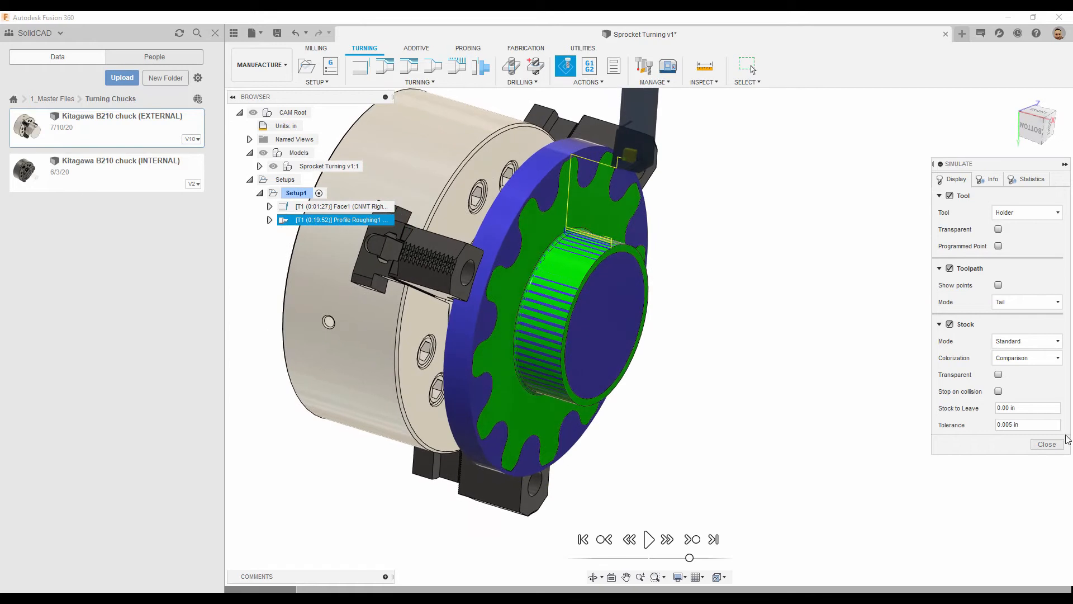
pyautogui.click(1047, 444)
# - Create a derived Turning Profile Finishing operation from the profile roughing operation
pyautogui.keyDown('shift'); pyautogui.moveTo(434, 314); pyautogui.dragTo(637, 271, button='middle'); pyautogui.keyUp('shift')
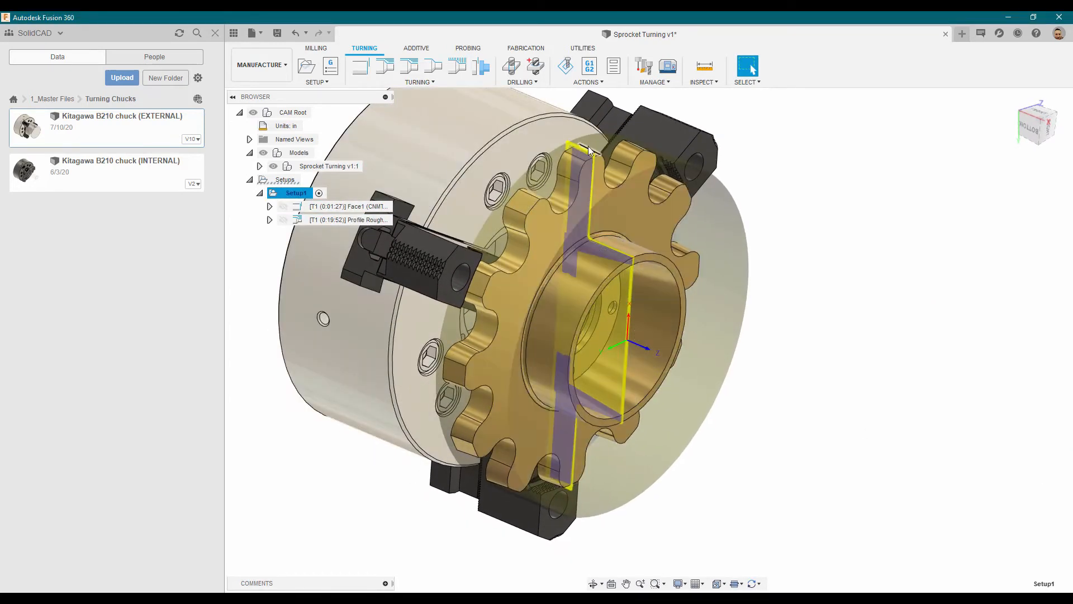
pyautogui.scroll(-3, 755, 371)
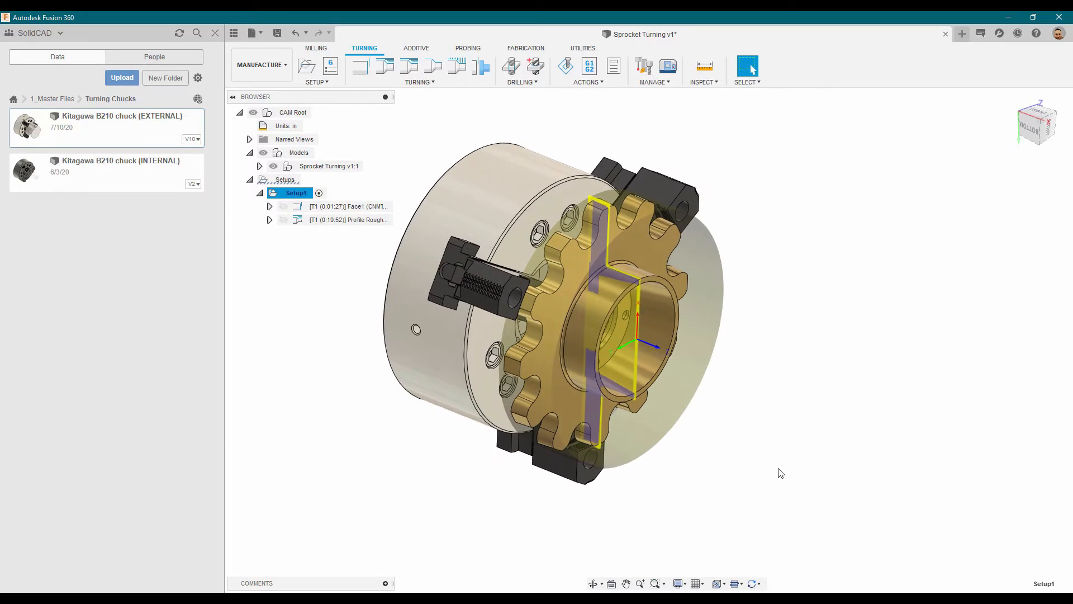
pyautogui.click(418, 83)
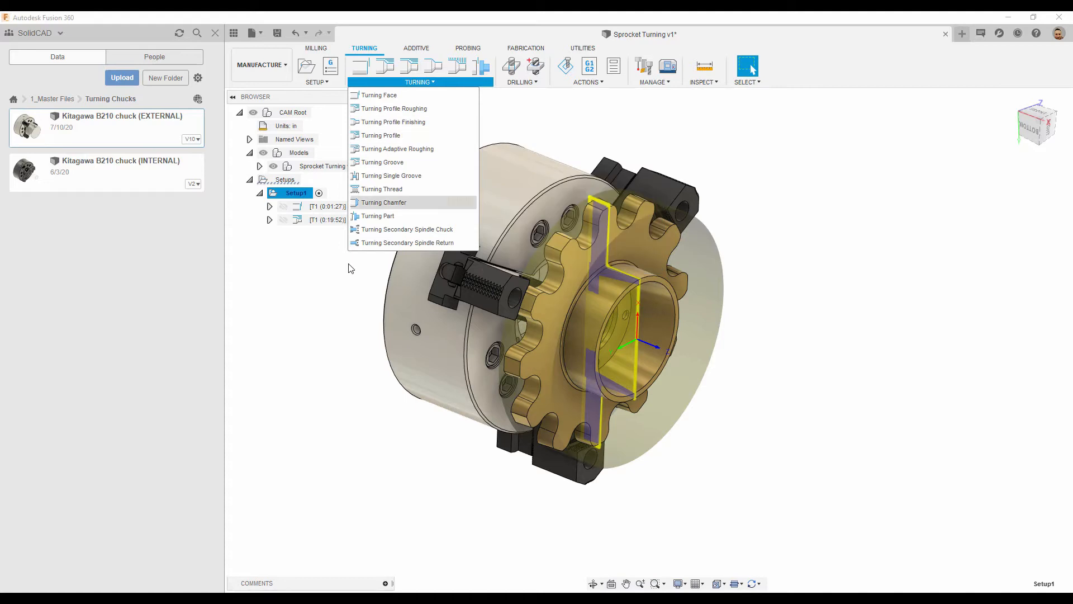
pyautogui.click(286, 384)
pyautogui.rightClick(348, 223)
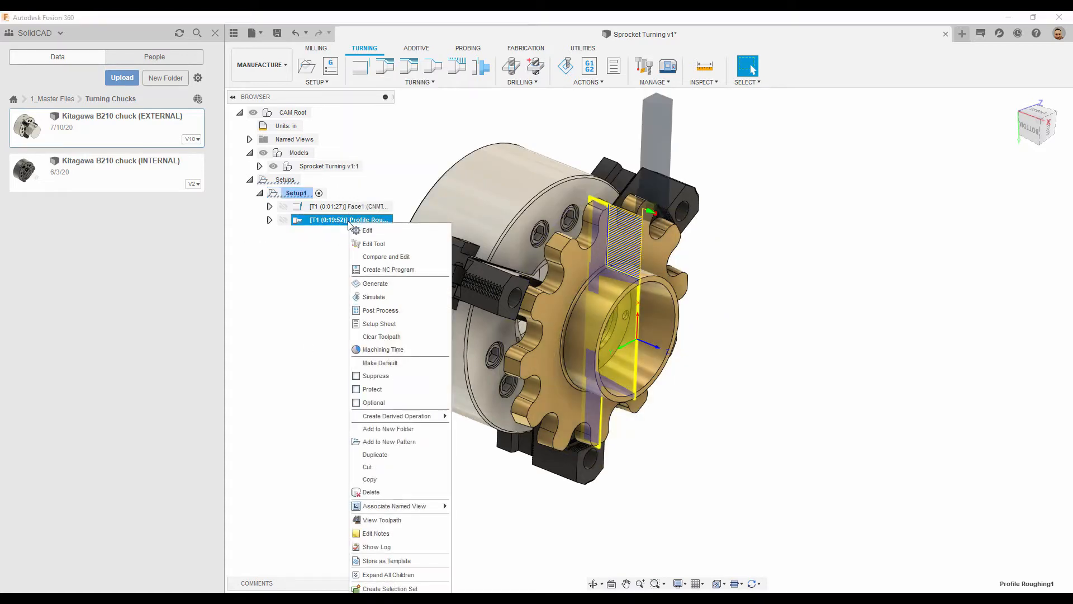
pyautogui.moveTo(384, 418)
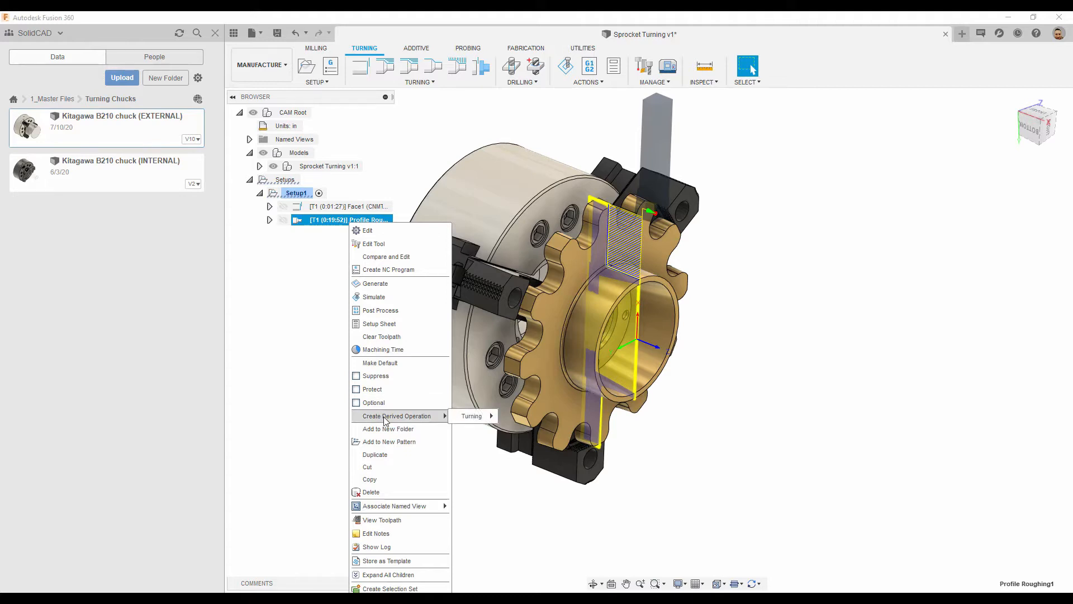
pyautogui.moveTo(472, 416)
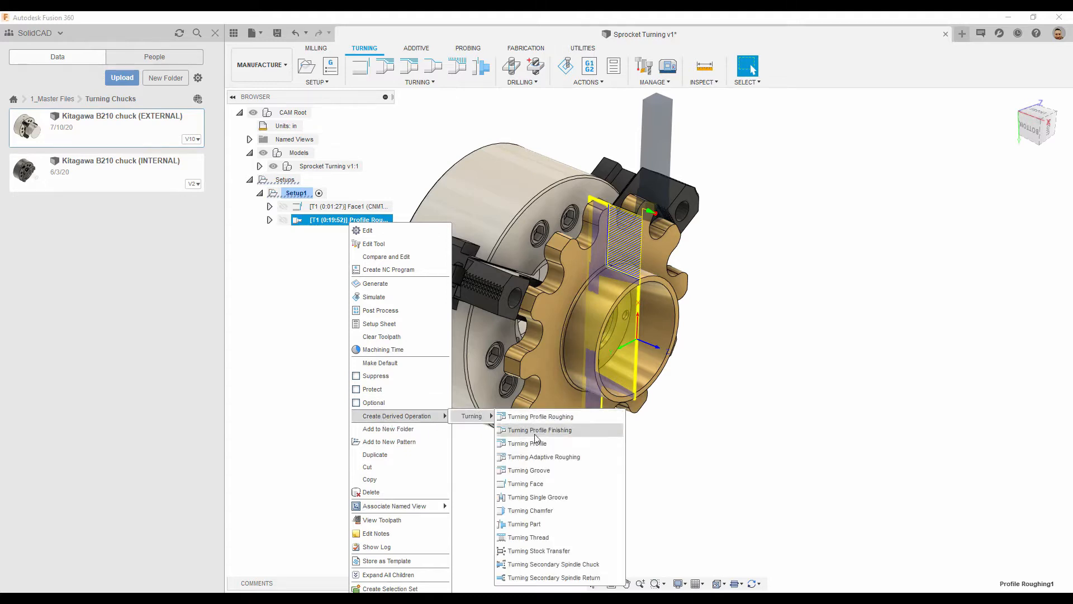
pyautogui.click(540, 430)
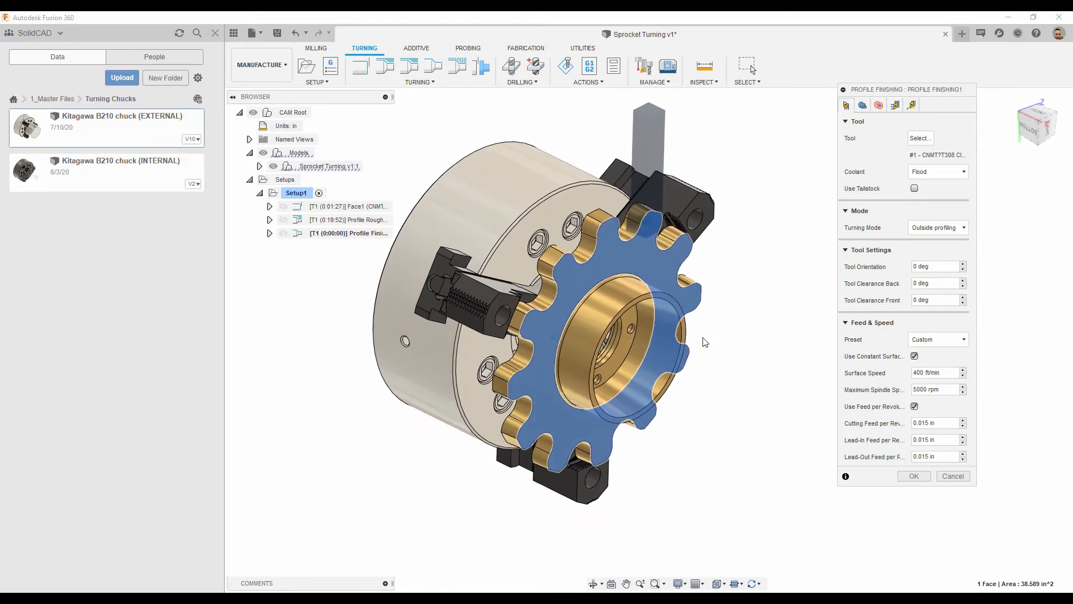
# - Set the profile finishing's cutting and lead-in feeds per revolution to 0.007 in, change the lead-out feed too, and finish the operation
pyautogui.moveTo(945, 423); pyautogui.dragTo(839, 415)
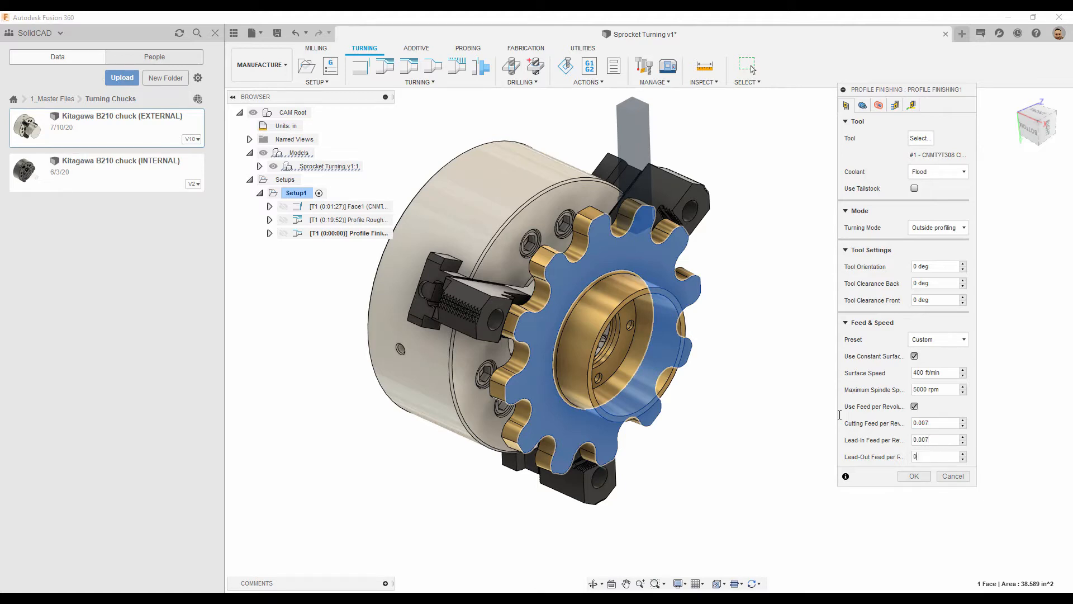
pyautogui.keyDown('shift'); pyautogui.moveTo(918, 511); pyautogui.dragTo(898, 518, button='middle'); pyautogui.keyUp('shift')
pyautogui.click(917, 479)
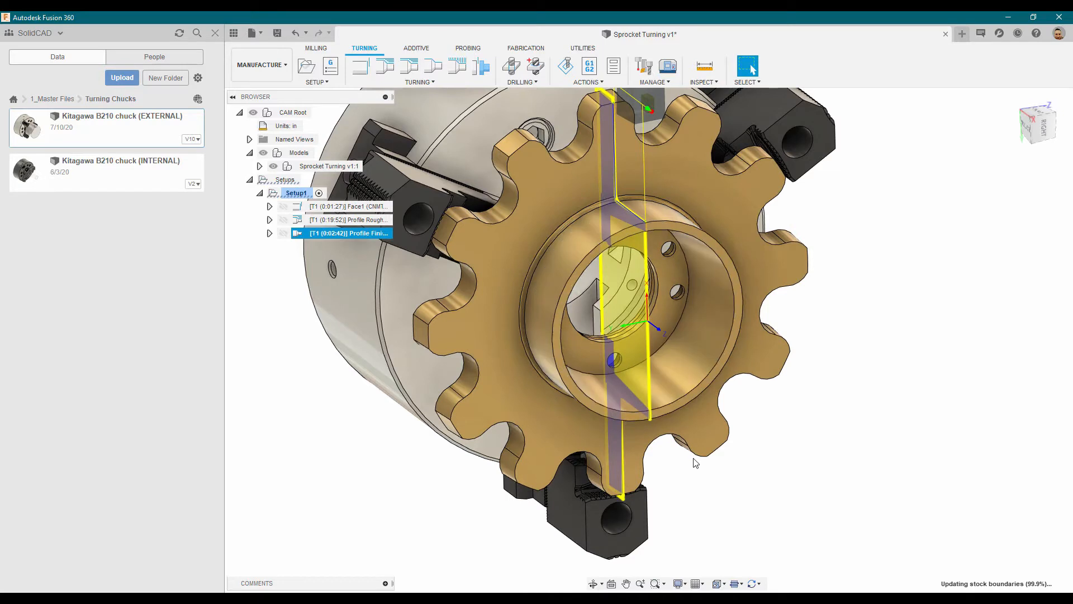
# - Start a Drill operation and assign the 2 in drill, tool 2, from My Haas Library
pyautogui.keyDown('shift'); pyautogui.moveTo(503, 313); pyautogui.dragTo(548, 140, button='middle'); pyautogui.keyUp('shift')
pyautogui.click(519, 82)
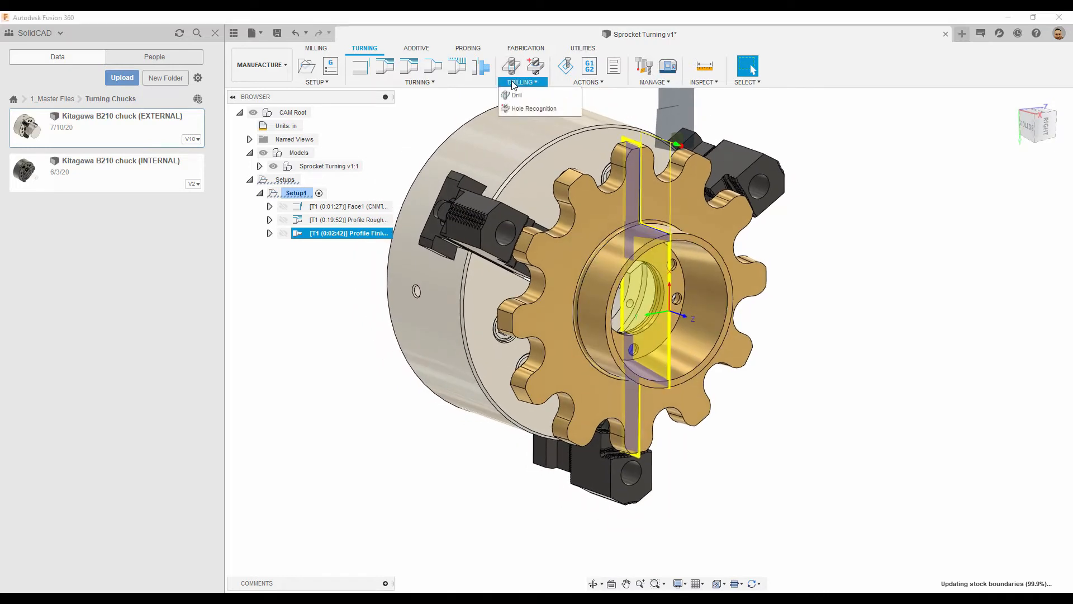
pyautogui.click(515, 95)
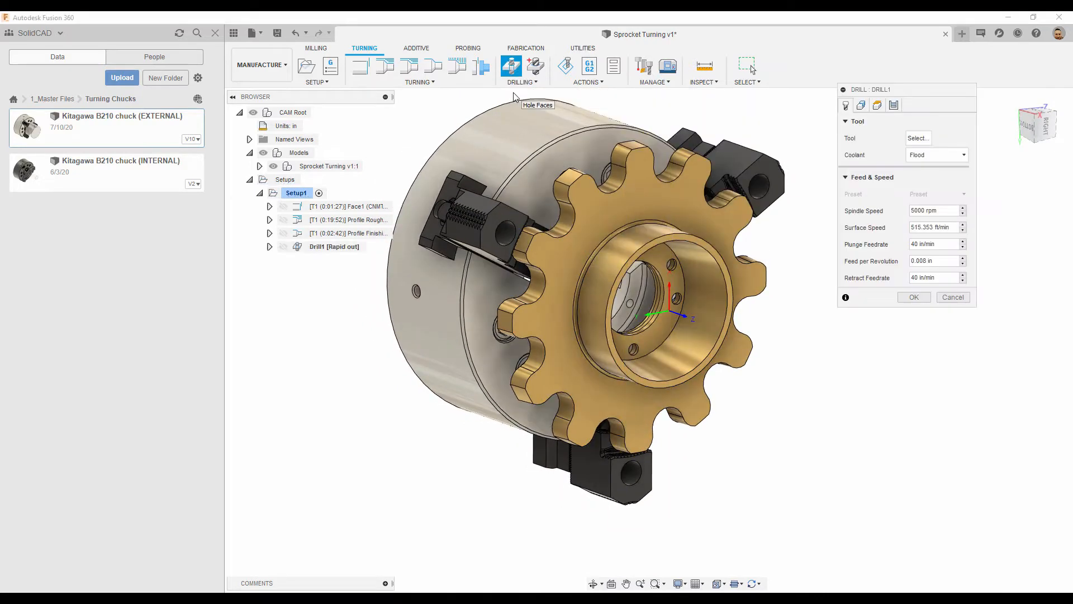
pyautogui.click(920, 139)
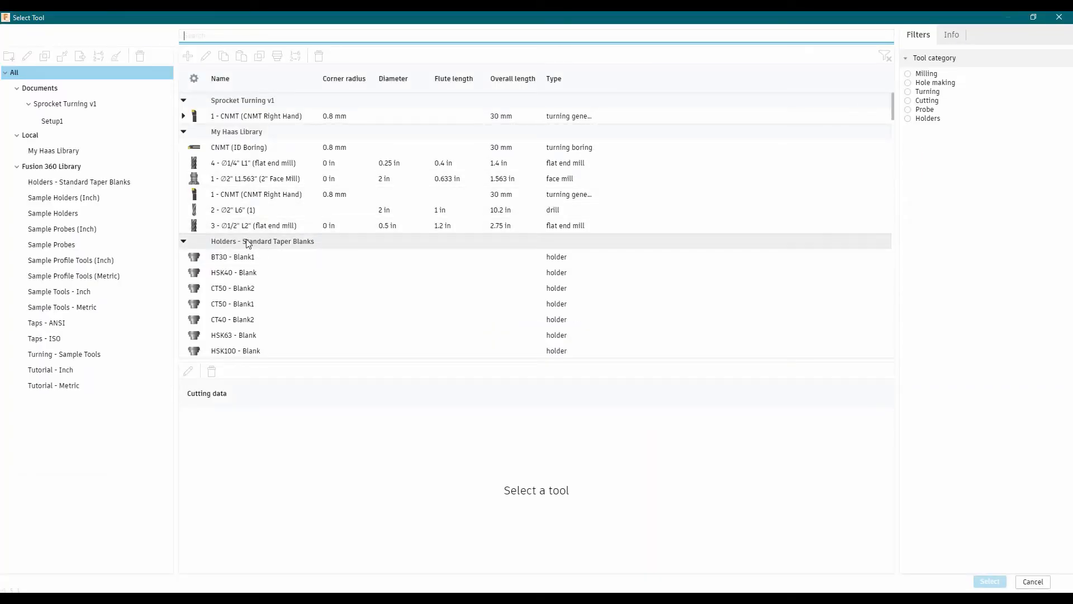
pyautogui.doubleClick(34, 150)
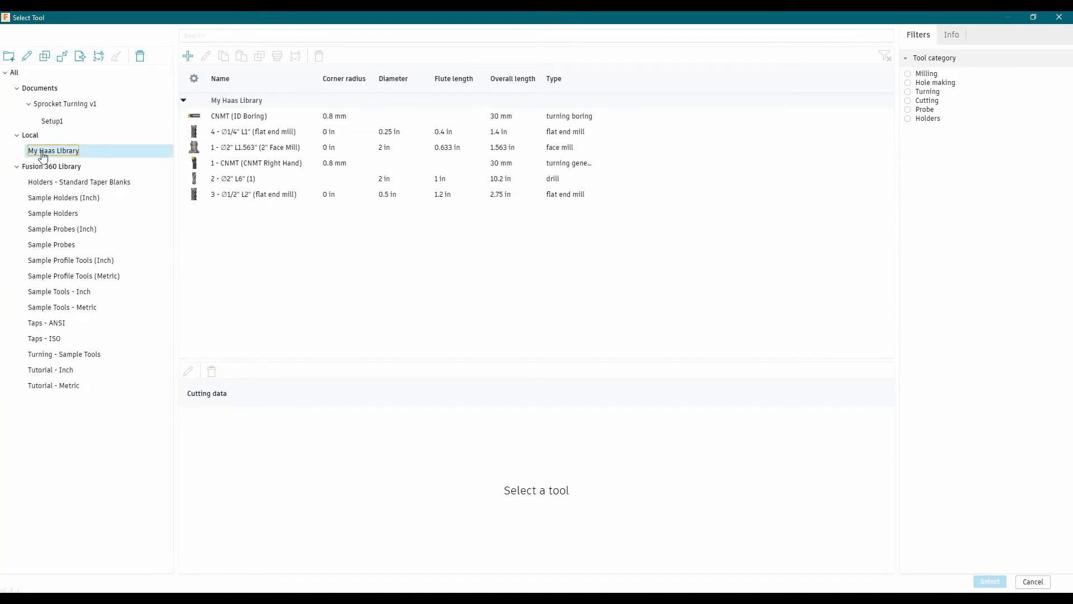
pyautogui.click(231, 180)
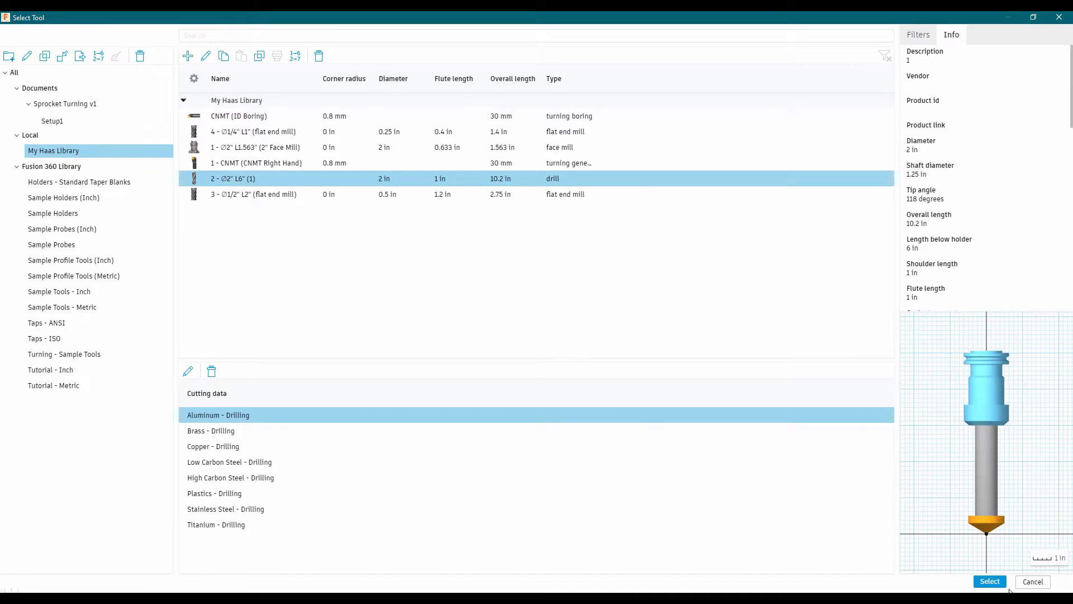
pyautogui.click(990, 581)
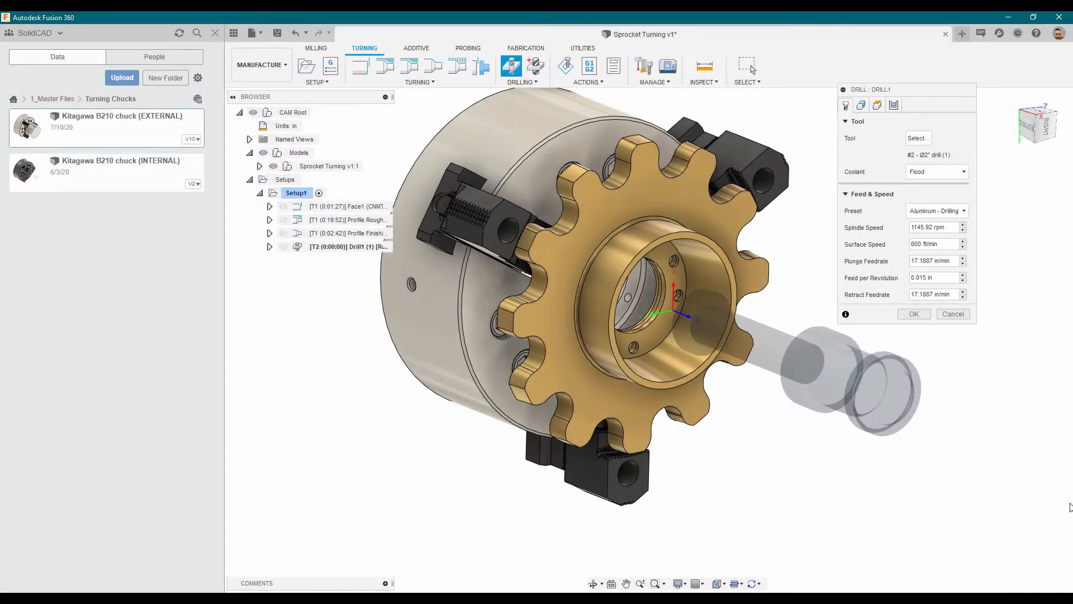
# - Select the cylindrical face of the sprocket's central bore as the hole face to drill
pyautogui.click(876, 105)
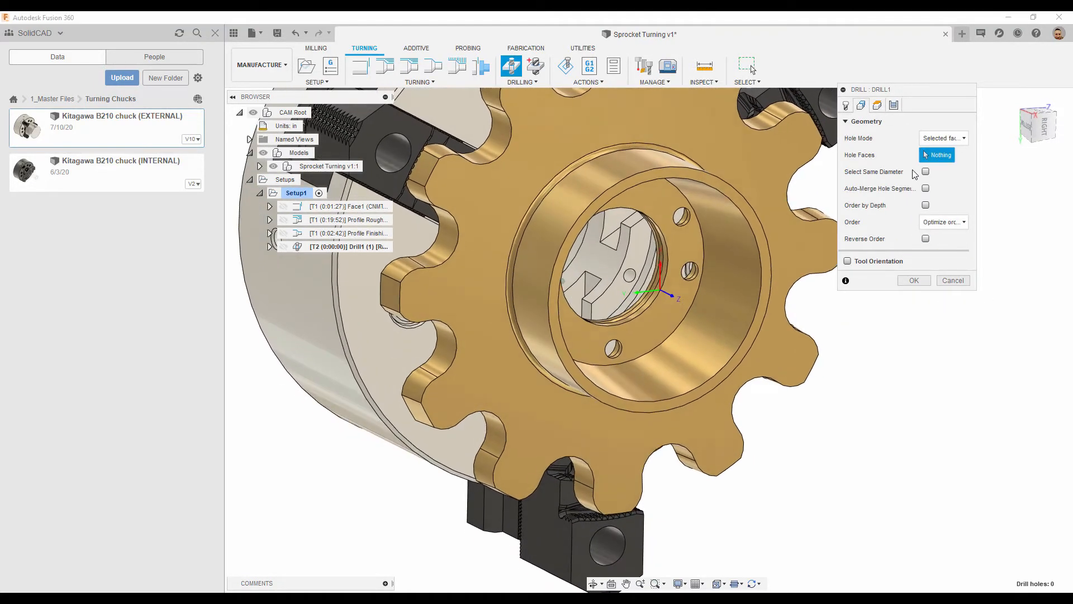
pyautogui.scroll(5, 666, 350)
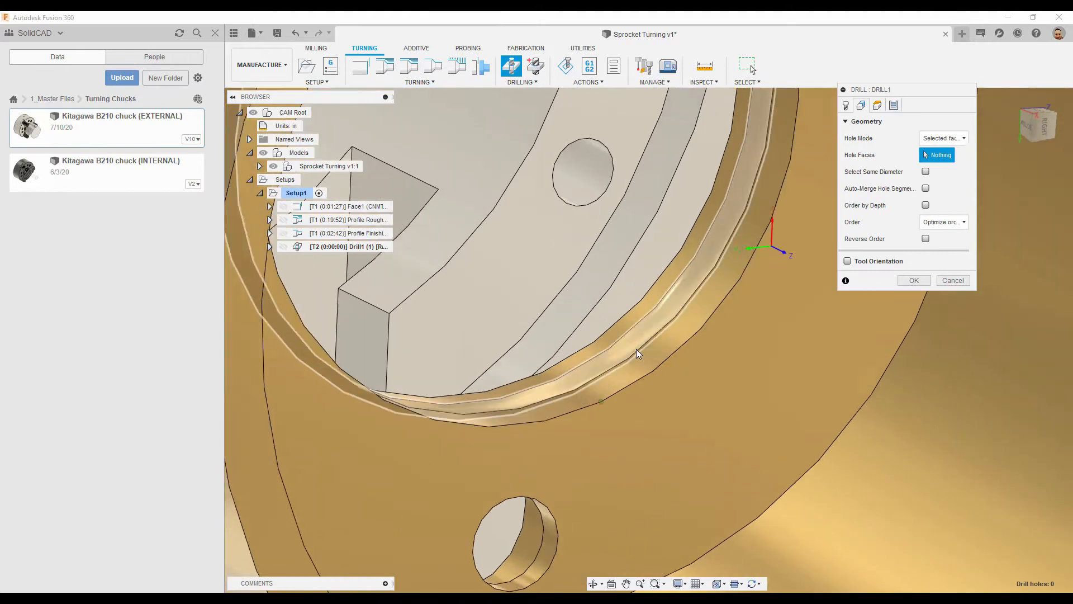
pyautogui.click(632, 316)
pyautogui.scroll(-8, 633, 315)
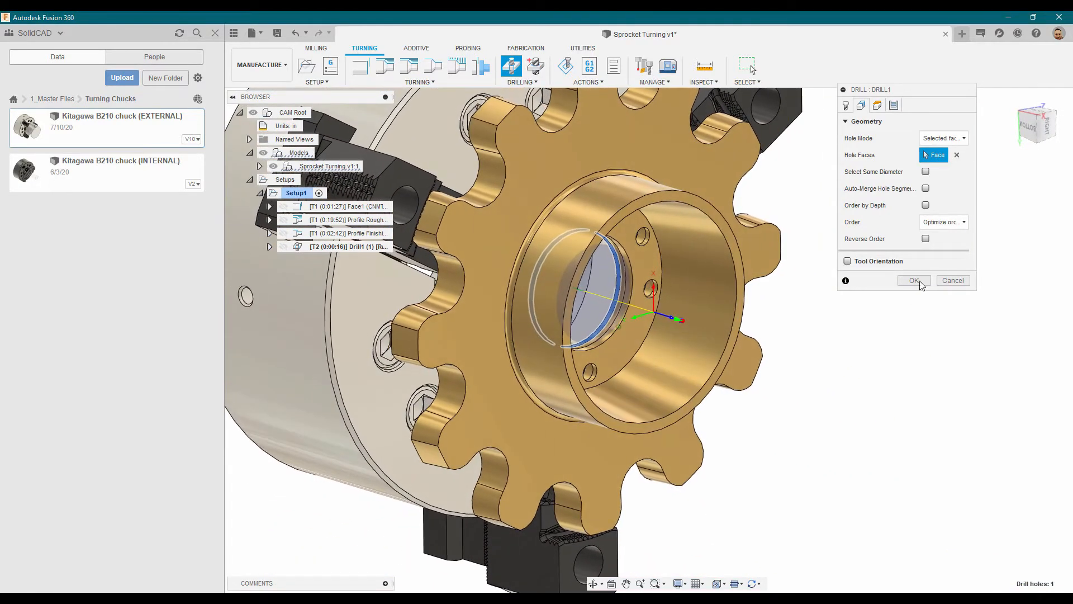
# - Set the drill's top height to Model top and its bottom height to Stock bottom
pyautogui.click(878, 105)
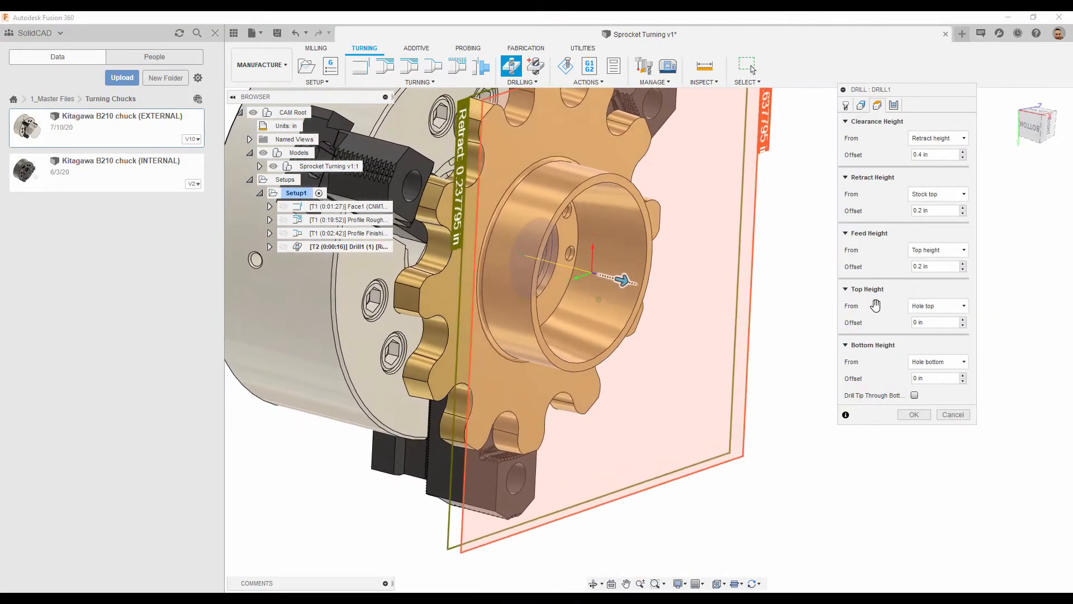
pyautogui.click(963, 307)
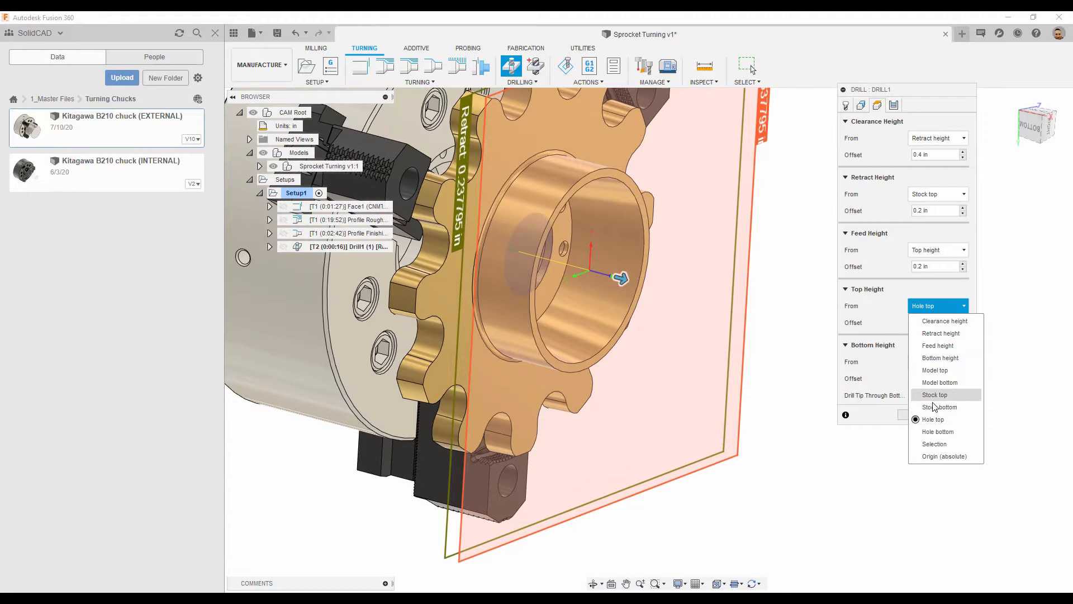
pyautogui.click(943, 370)
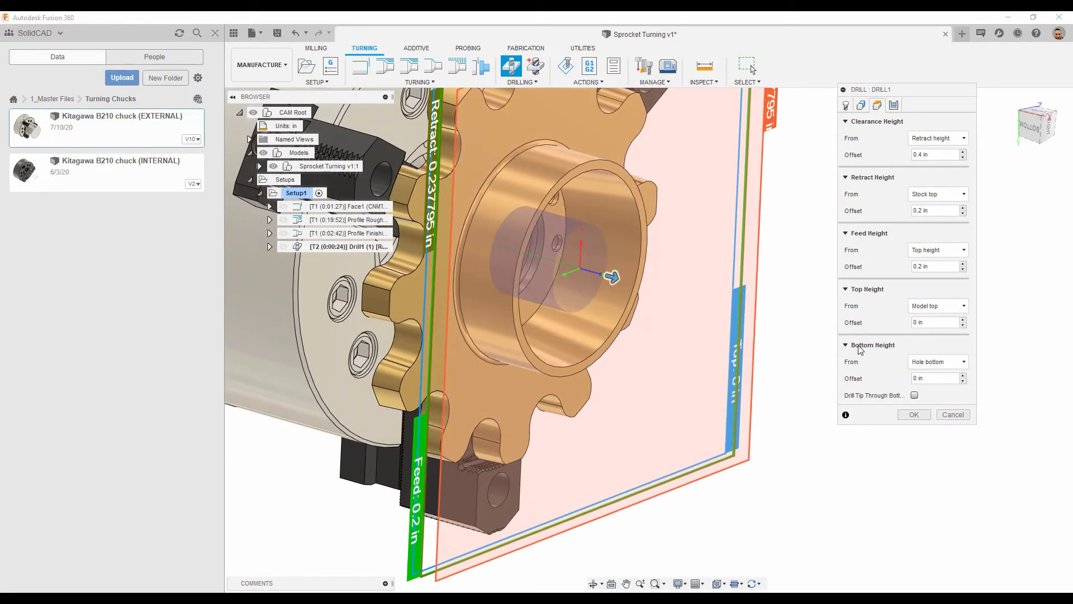
pyautogui.click(964, 362)
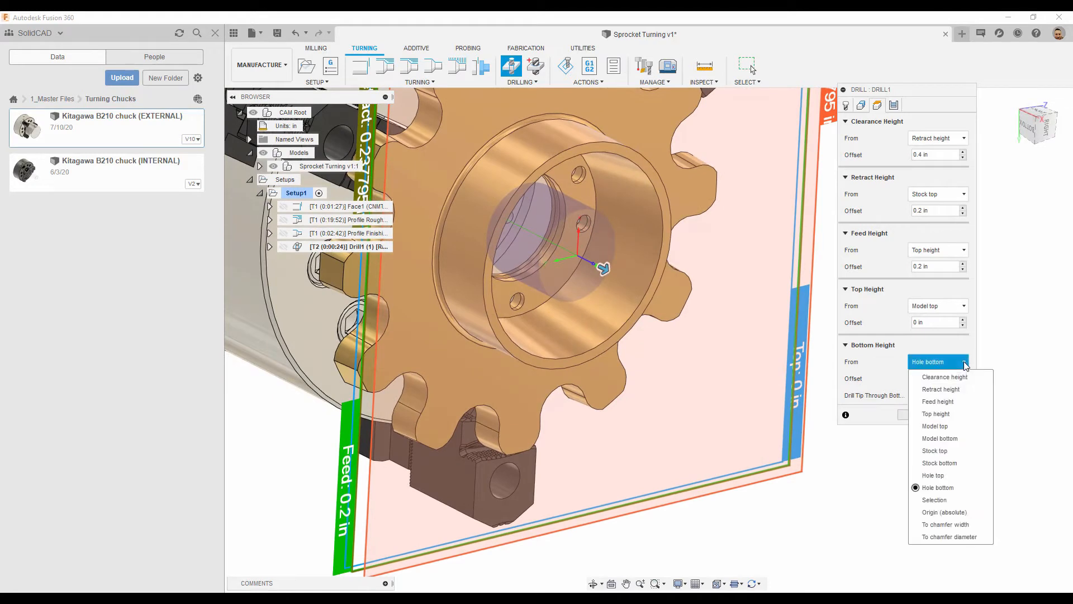
pyautogui.click(934, 463)
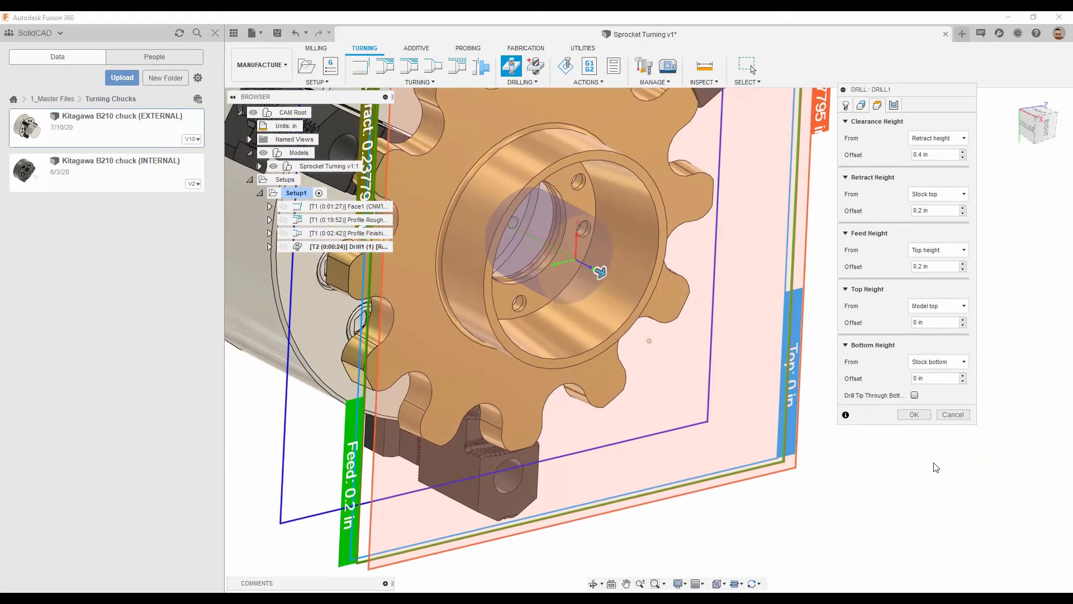
# - Enable Drill Tip Through Bottom, set the break-through depth to the expression tool_shaftDiameter*0.1, and finish the drill operation
pyautogui.click(914, 395)
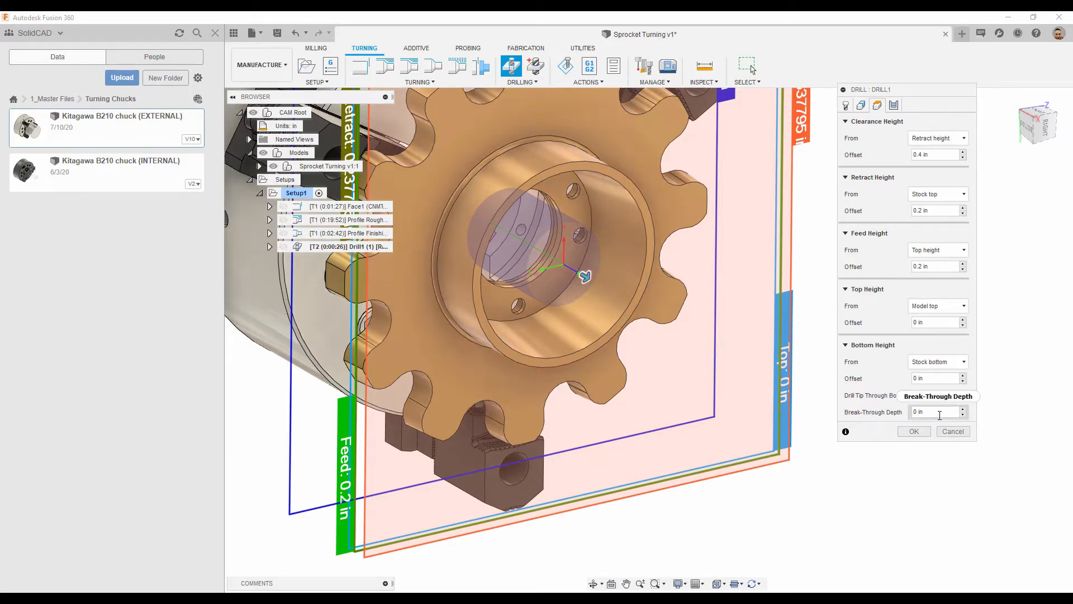
pyautogui.rightClick(940, 414)
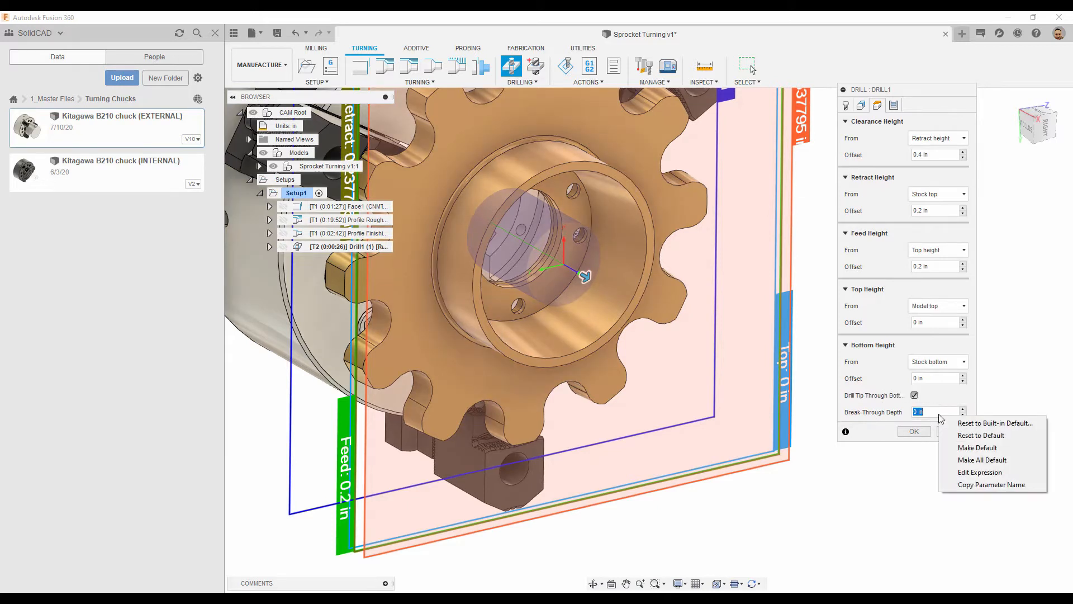
pyautogui.click(971, 473)
pyautogui.moveTo(414, 158); pyautogui.dragTo(333, 134)
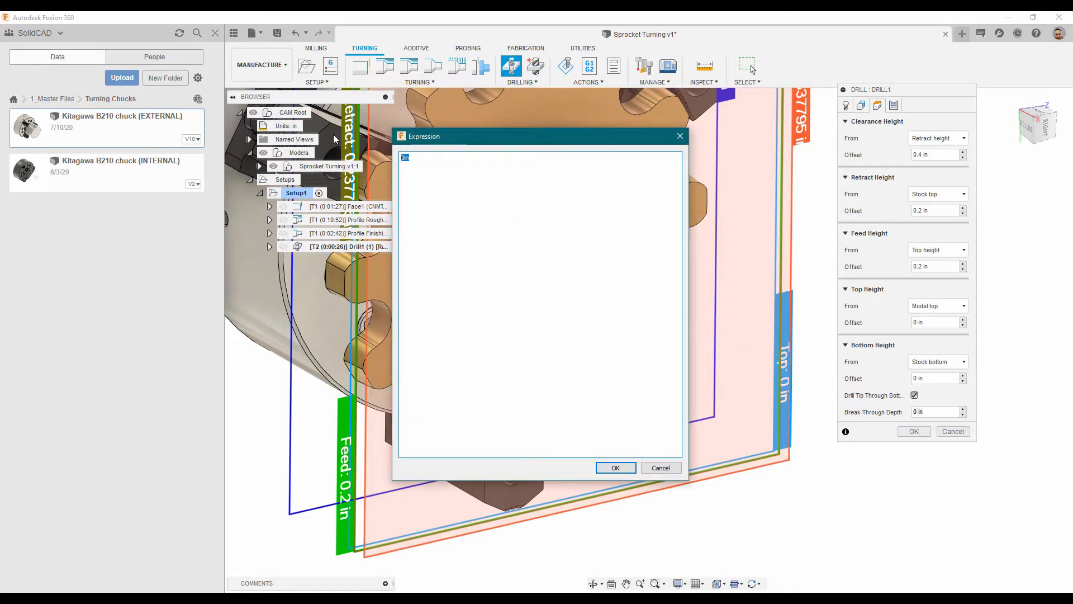
pyautogui.write('tool')
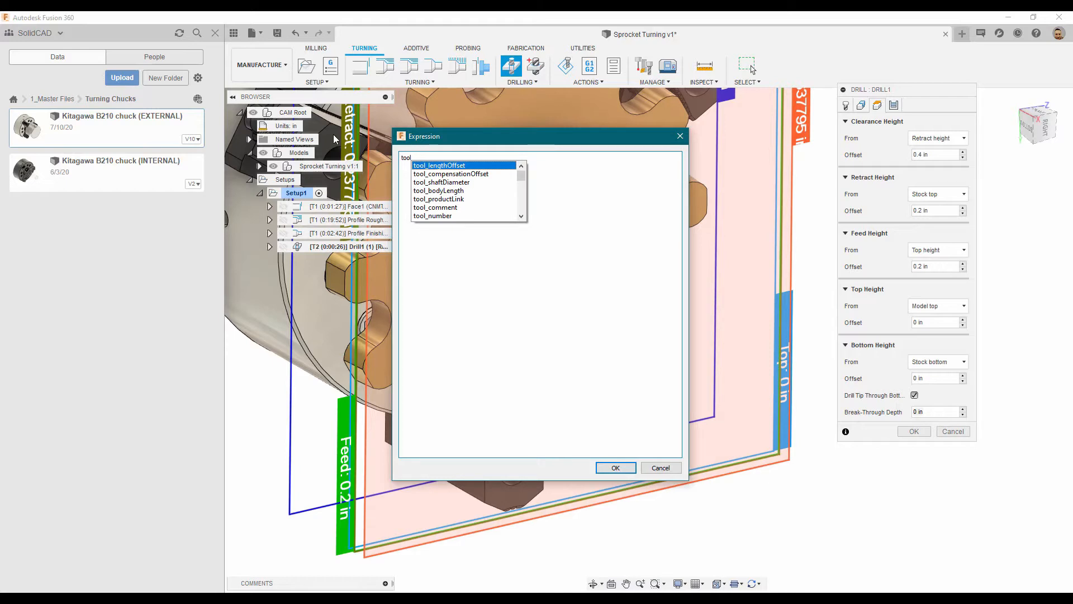
pyautogui.doubleClick(459, 182)
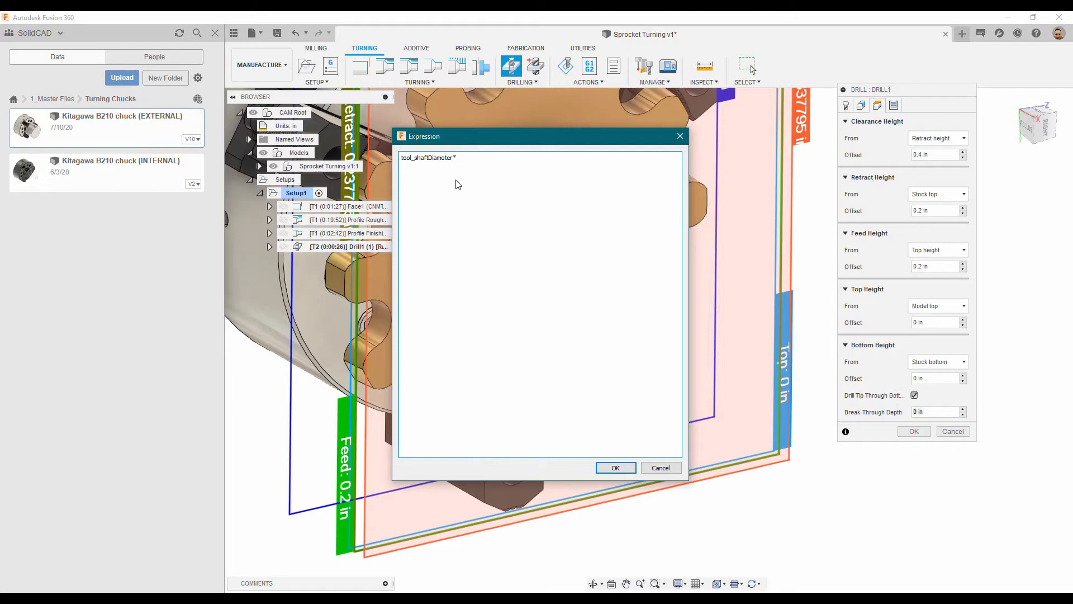
pyautogui.write('*0.0')
pyautogui.press('BackSpace')
pyautogui.write('1')
pyautogui.click(609, 468)
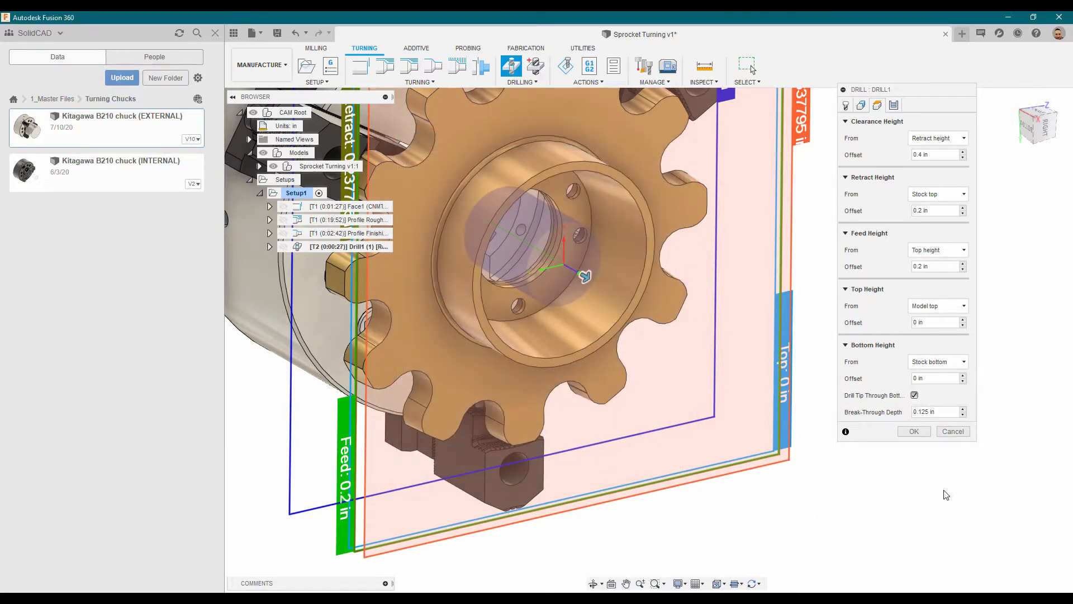
pyautogui.click(914, 431)
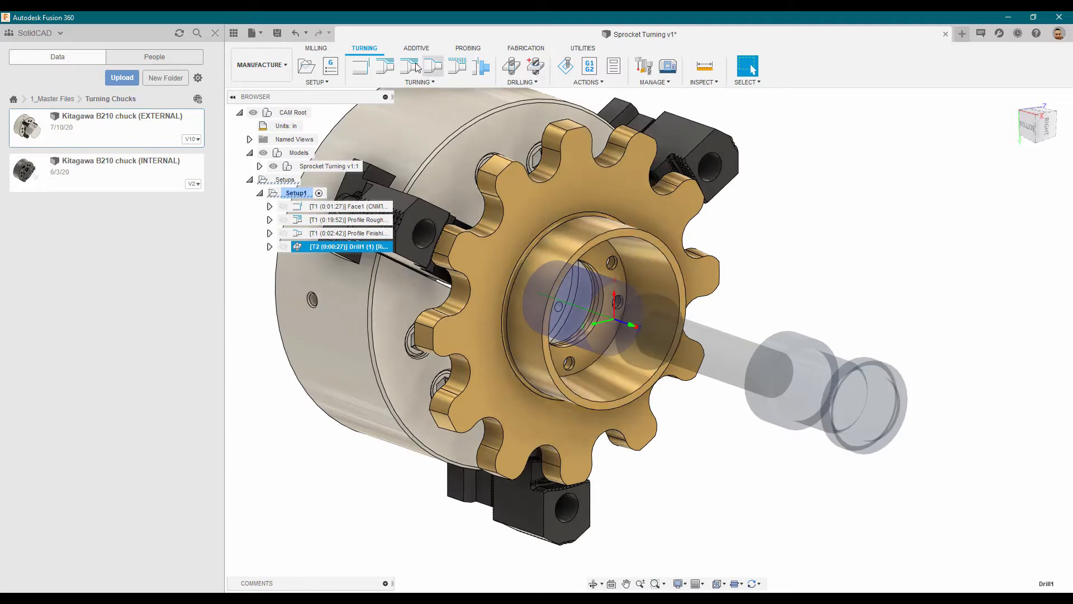
# - Start a second Turning Profile Roughing operation and assign the CNMT (ID Boring) tool from My Haas Library
pyautogui.click(417, 82)
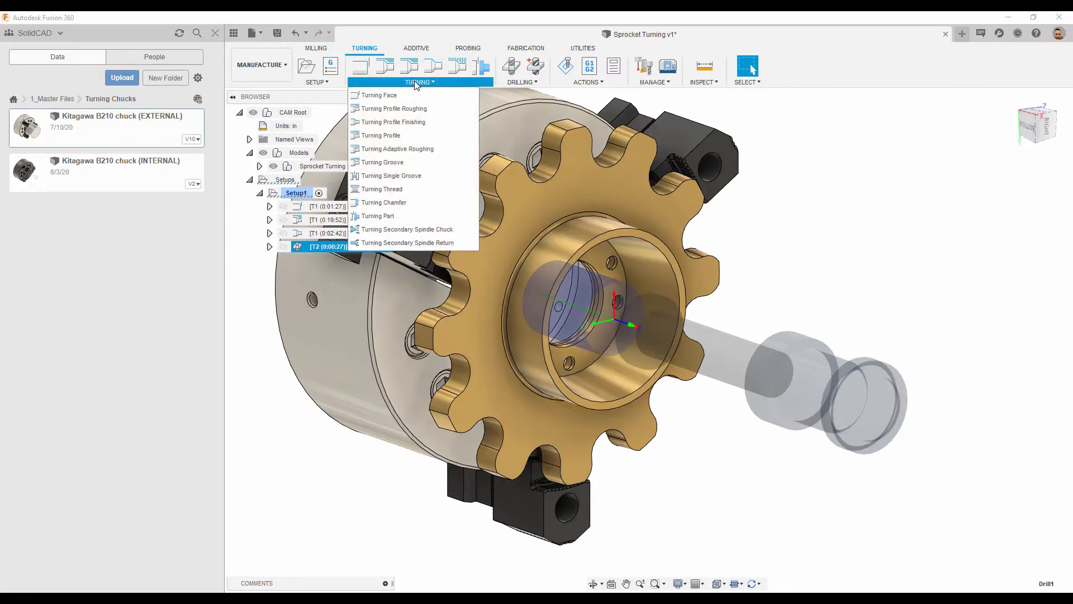
pyautogui.click(391, 109)
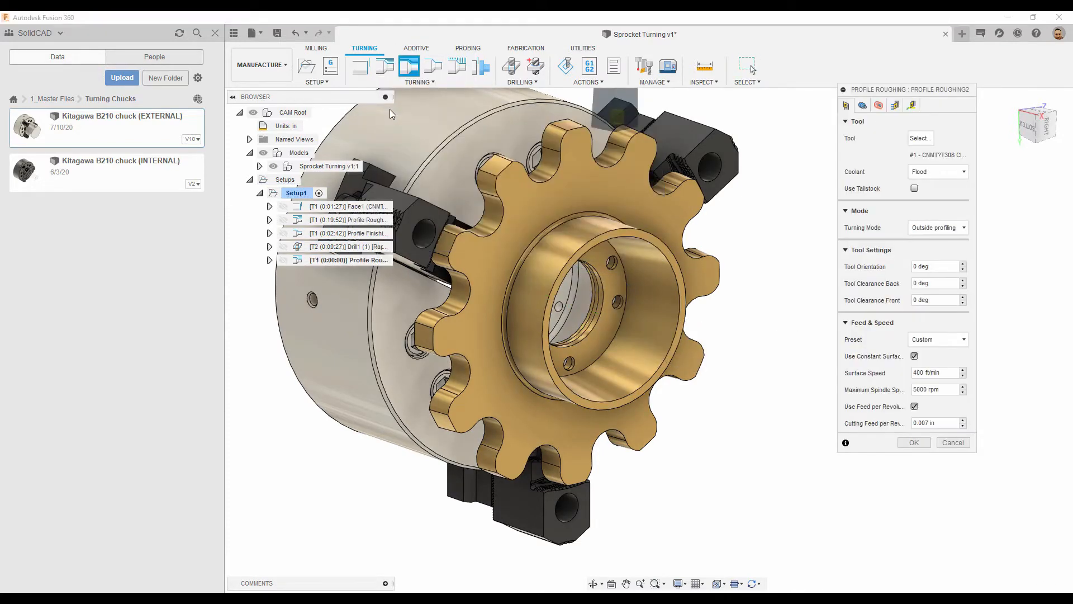
pyautogui.click(920, 139)
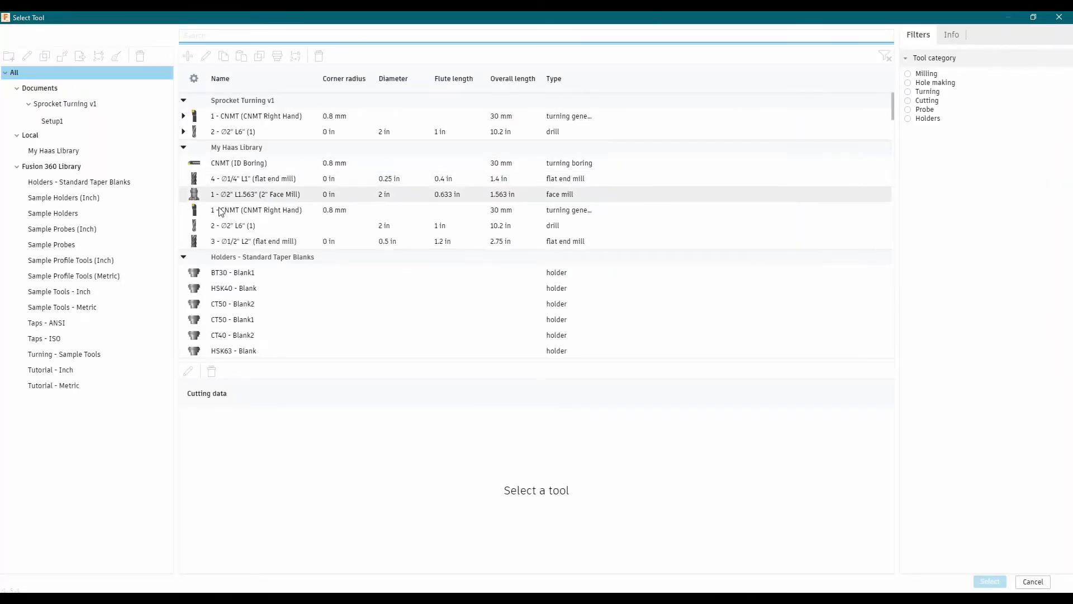
pyautogui.click(54, 150)
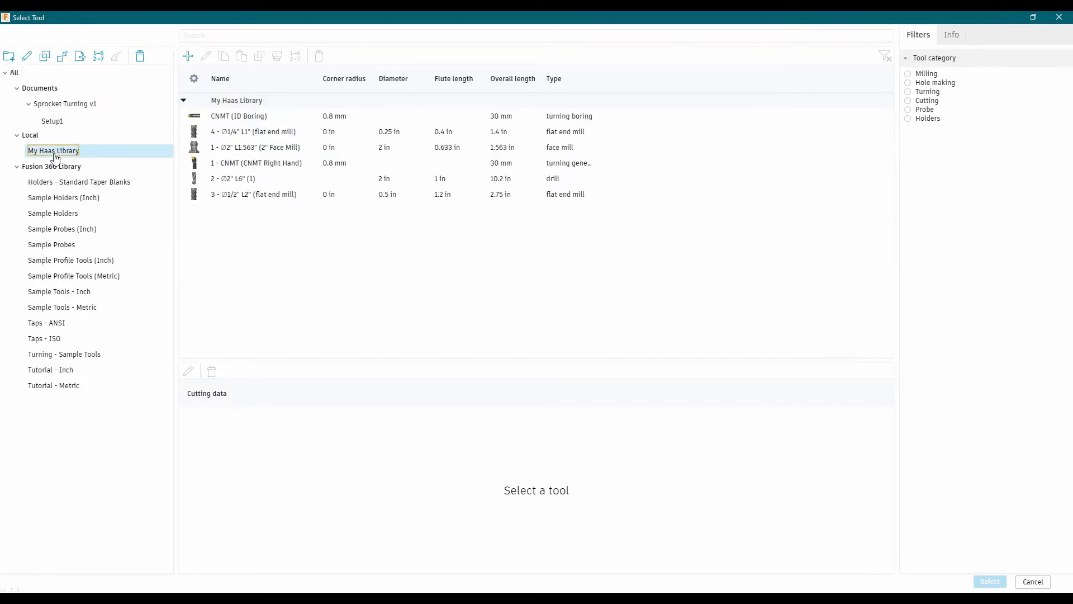
pyautogui.click(239, 117)
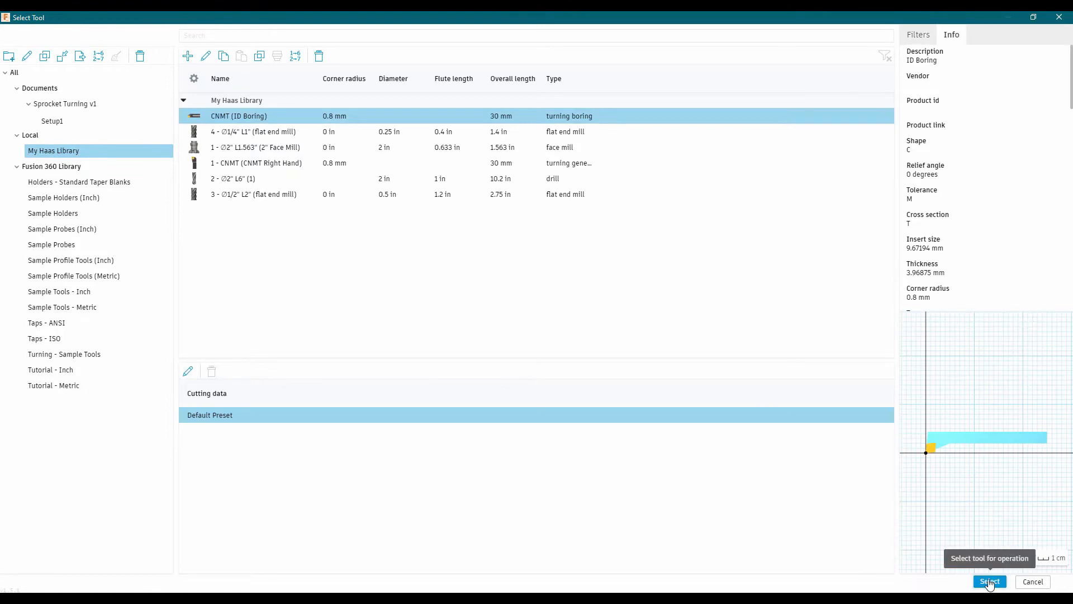
pyautogui.click(988, 582)
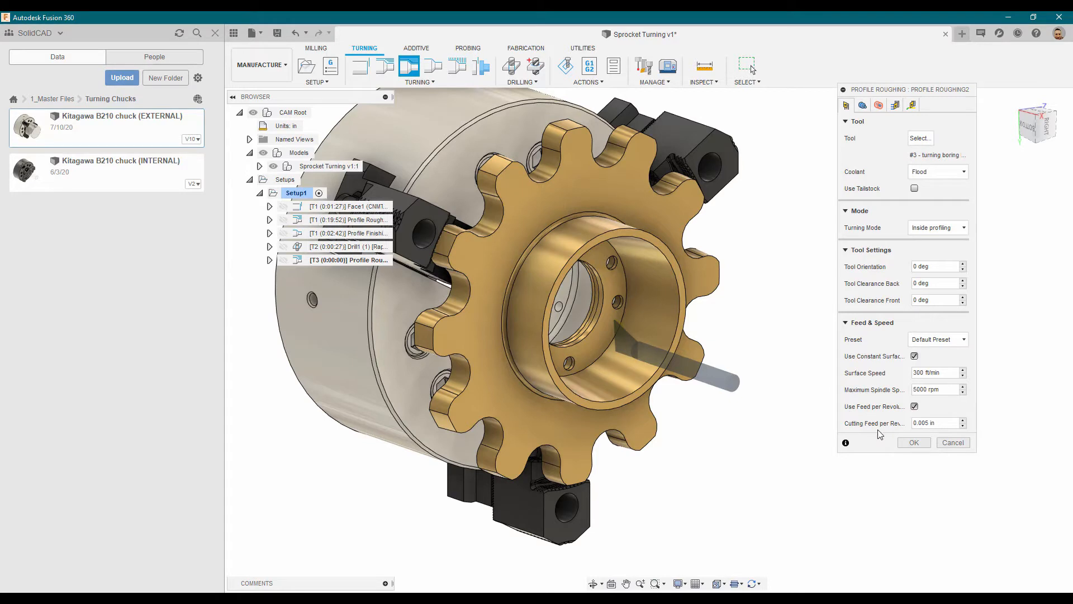
# - Set the inside roughing's surface speed to 400 ft/min and its cutting feed per revolution to 0.015 in
pyautogui.click(931, 373)
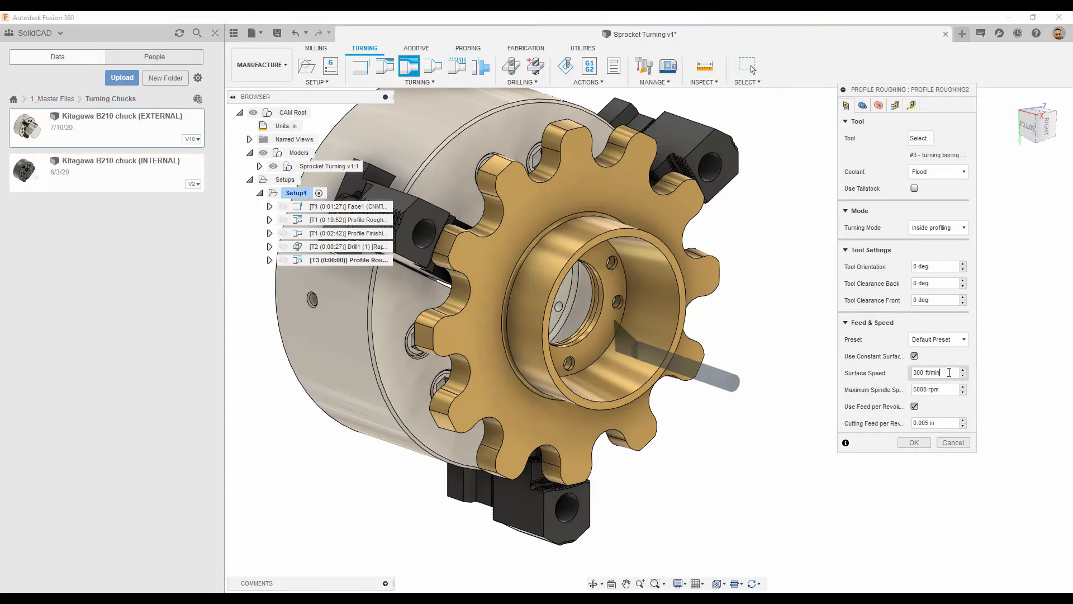
pyautogui.write('4')
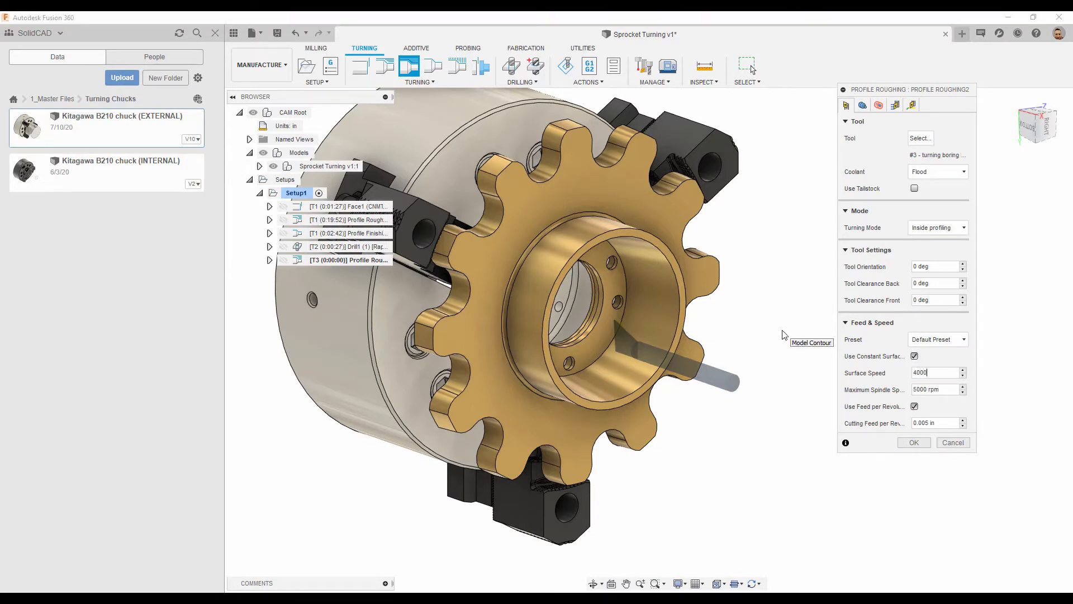
pyautogui.write('000')
pyautogui.press('BackSpace')
pyautogui.press('Tab')
pyautogui.press('Tab')
pyautogui.press('Tab')
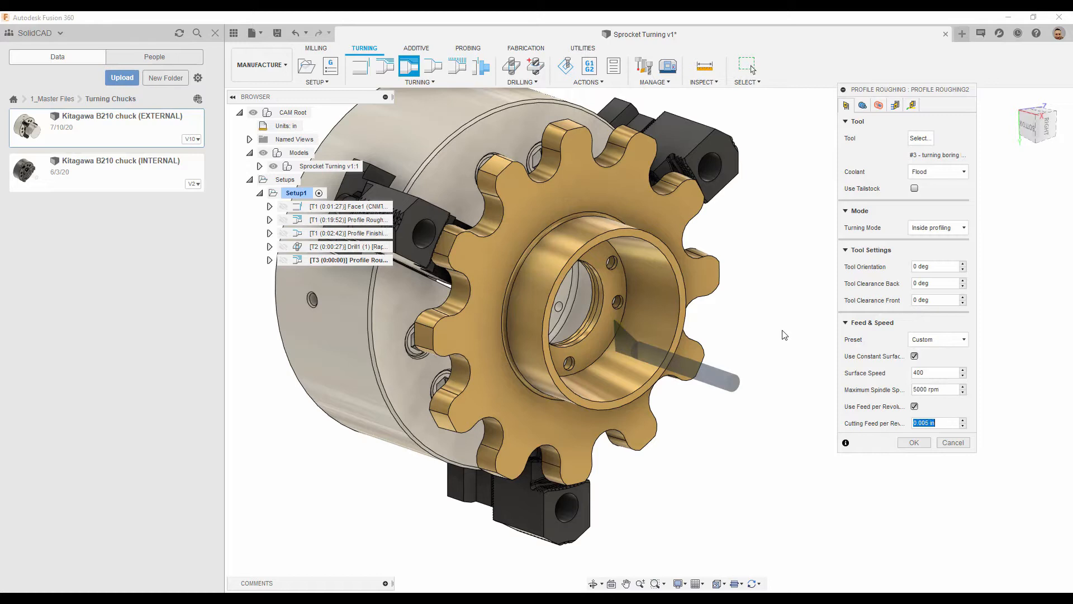
pyautogui.write('0')
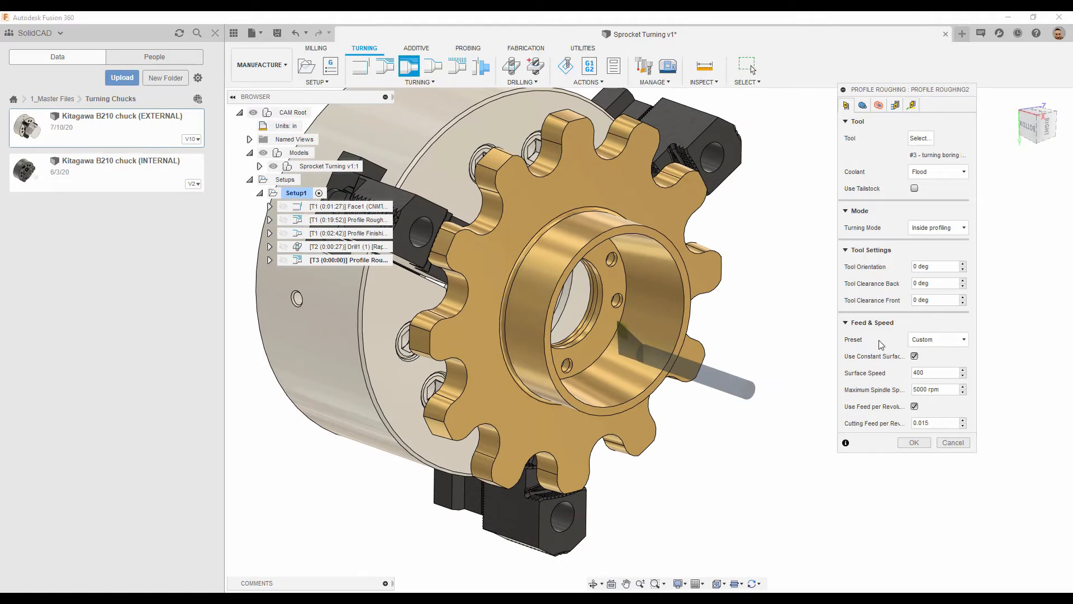
# - Set the inside roughing's back boundary to Stock back with a tangential extension of 0.125 in
pyautogui.click(864, 105)
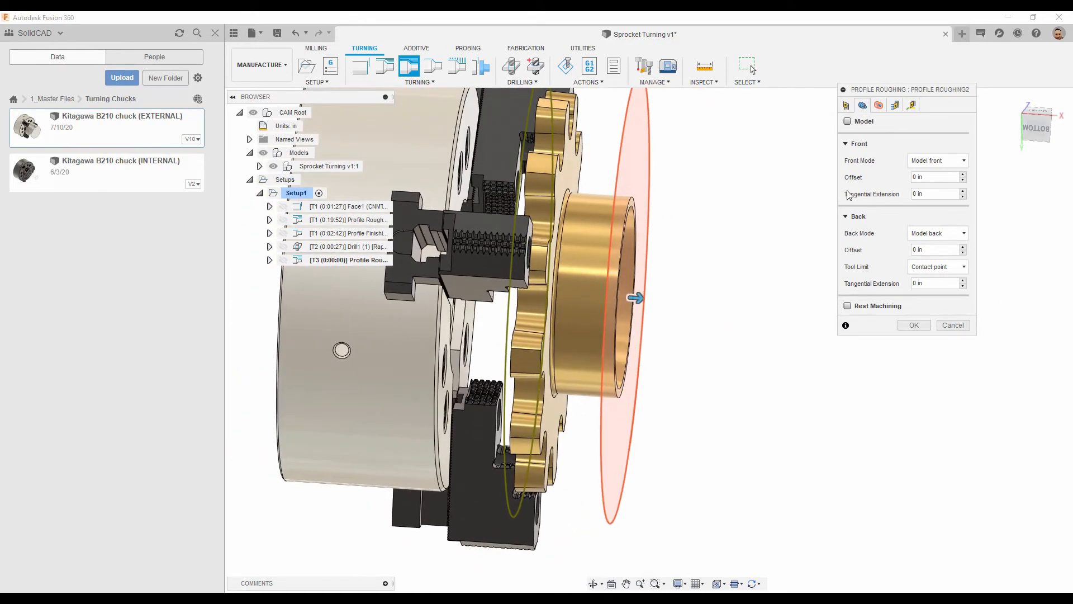
pyautogui.click(964, 233)
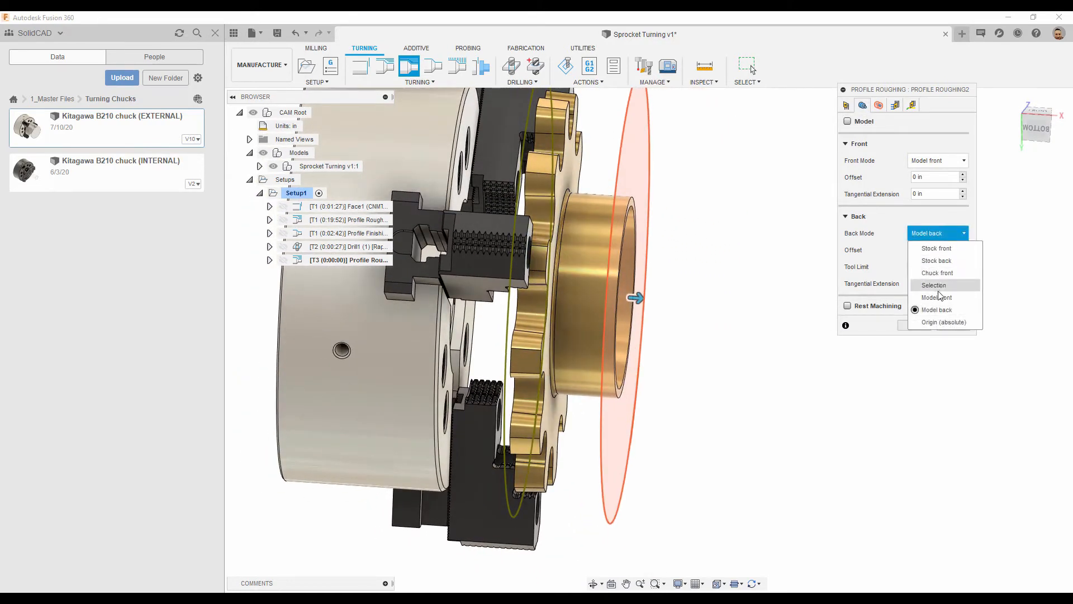
pyautogui.click(945, 261)
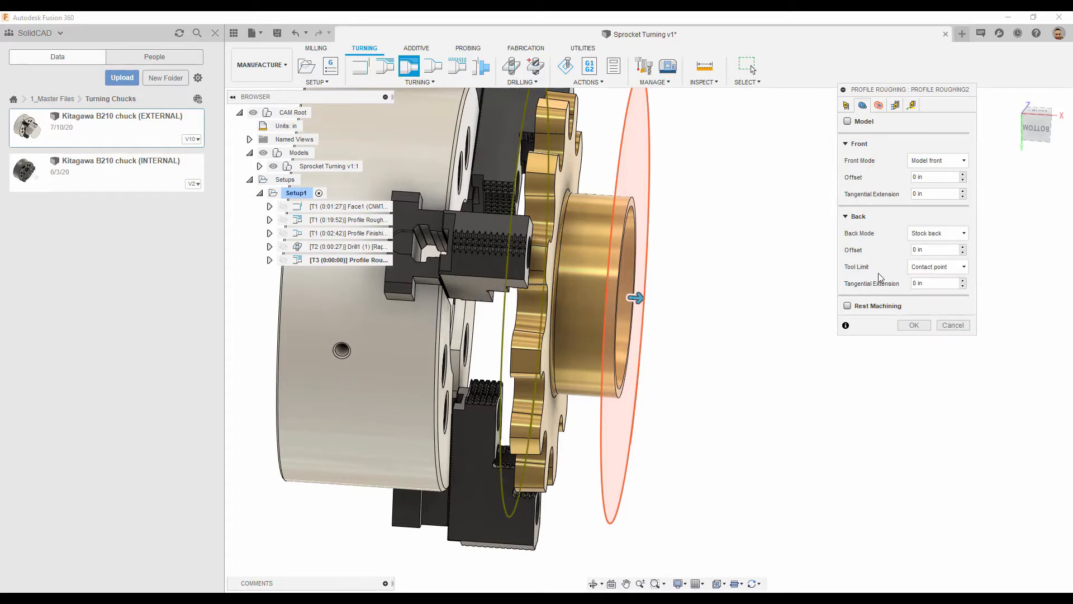
pyautogui.click(928, 283)
pyautogui.write('0.125')
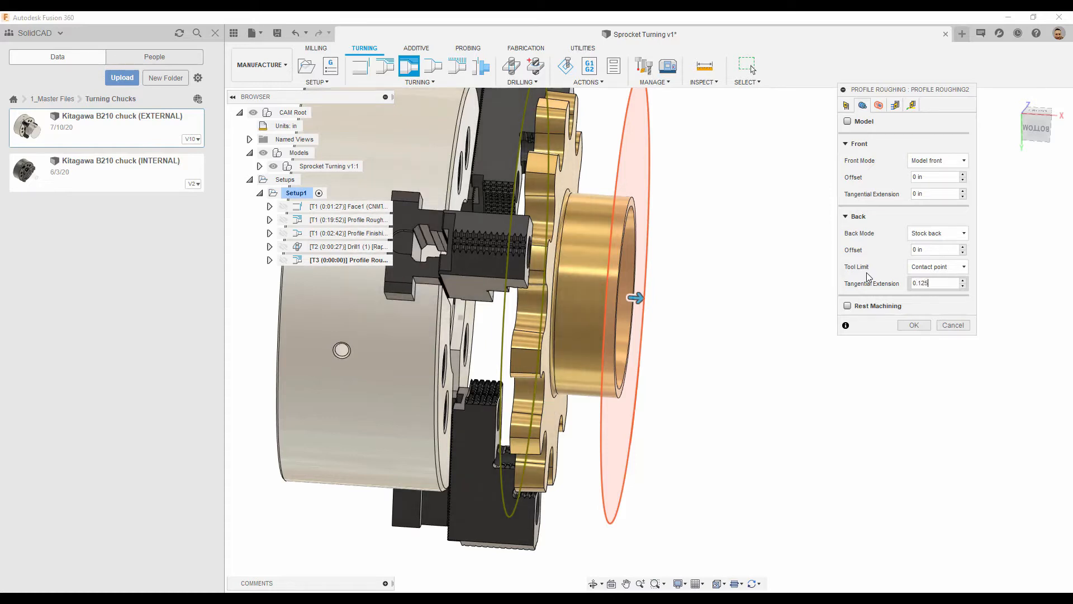
# - Define the inside roughing's inner radius from Diameter with an offset of 2 in
pyautogui.click(878, 106)
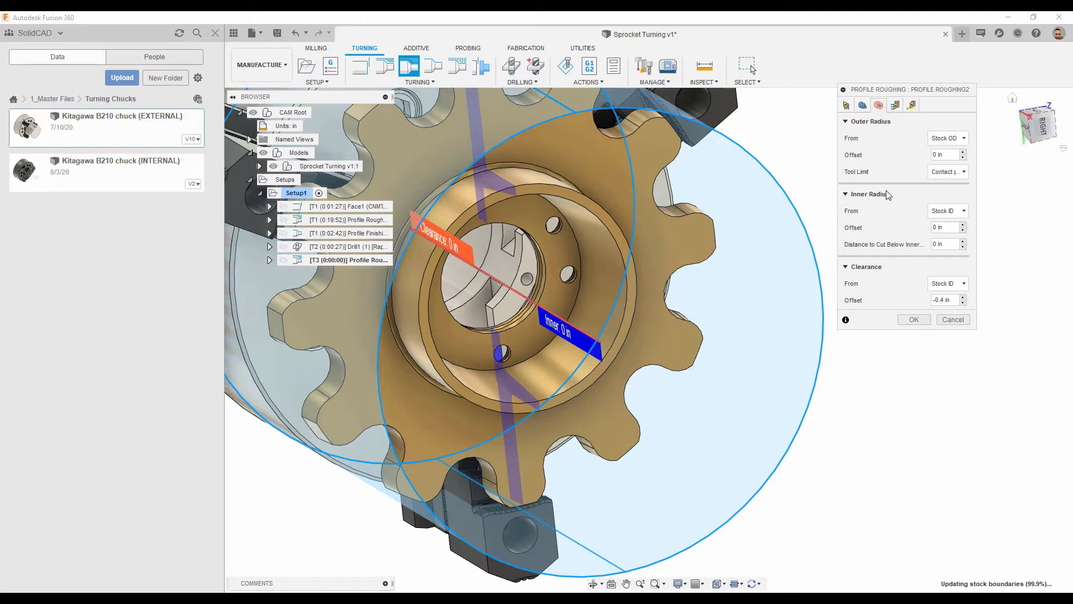
pyautogui.click(963, 212)
pyautogui.click(950, 324)
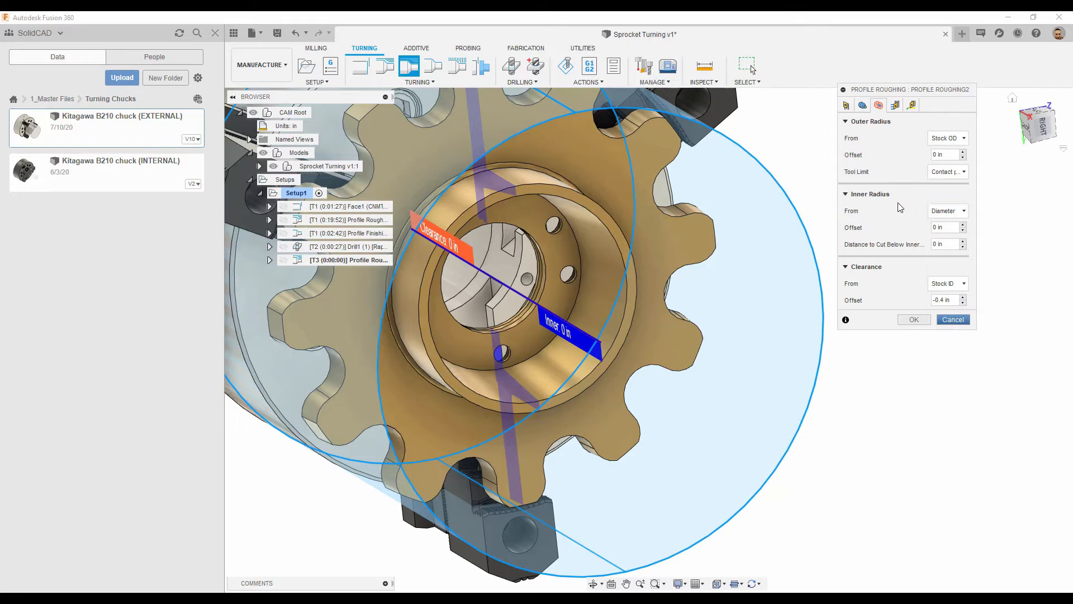
pyautogui.click(950, 230)
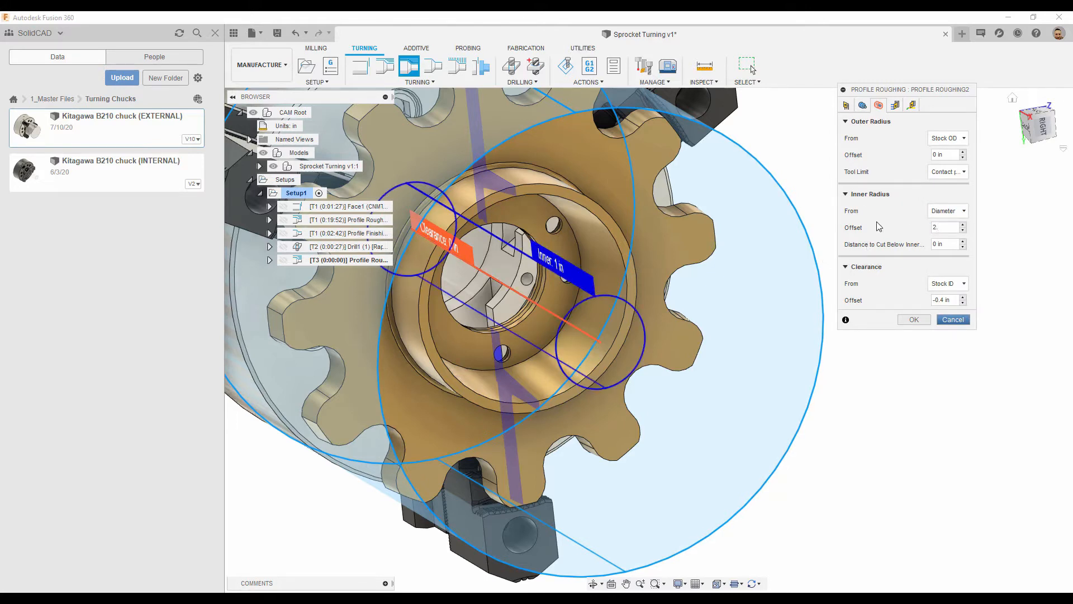
# - Define the outer radius from Selection, using the large inner cylindrical face of the hub as the reference
pyautogui.keyDown('shift'); pyautogui.moveTo(712, 343); pyautogui.dragTo(881, 130, button='middle'); pyautogui.keyUp('shift')
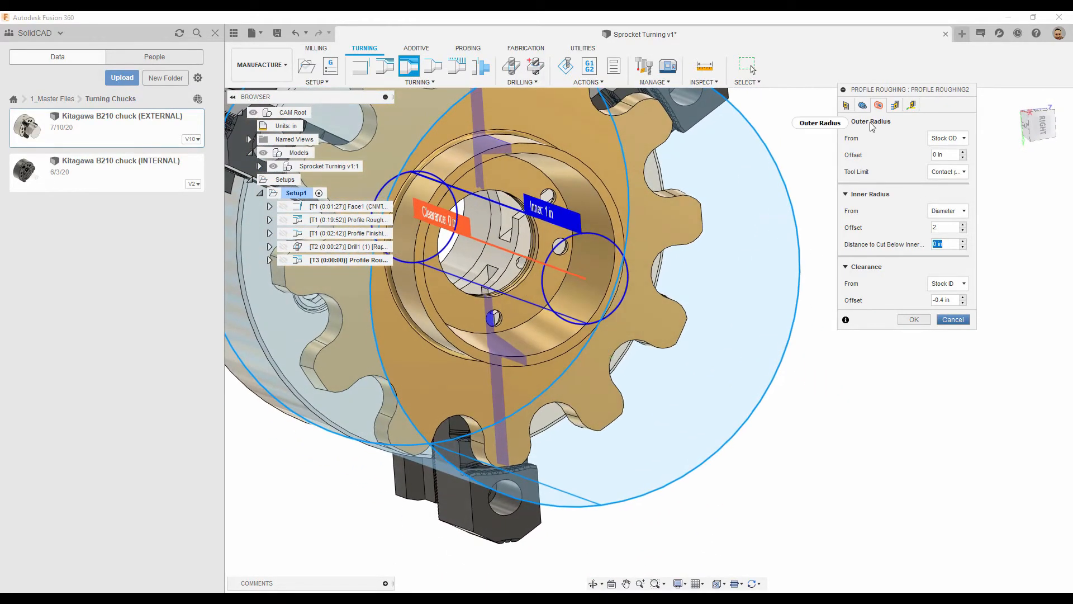
pyautogui.click(949, 138)
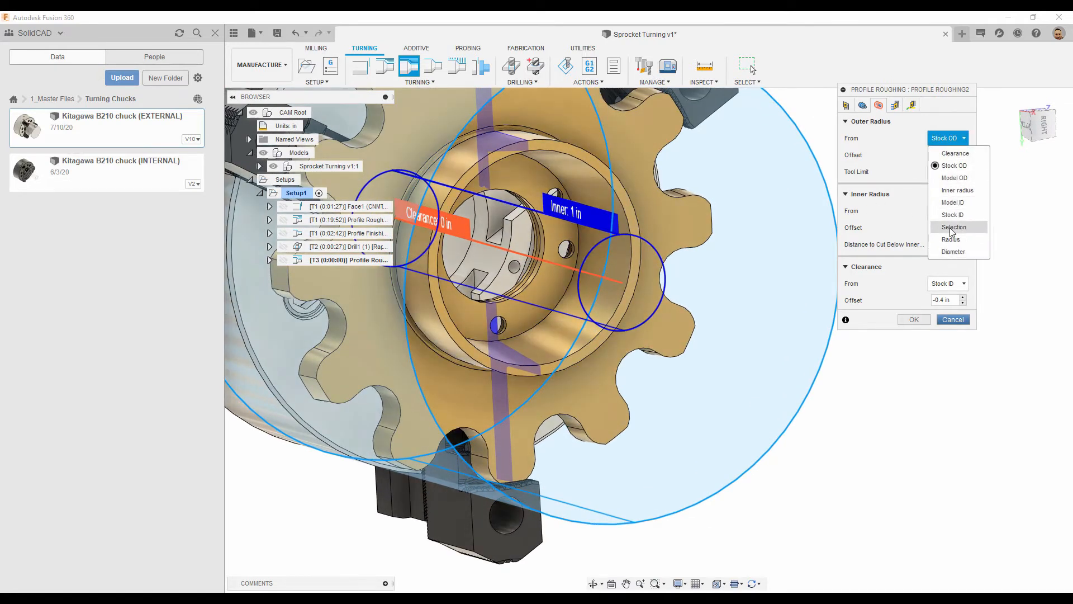
pyautogui.click(953, 227)
pyautogui.click(557, 163)
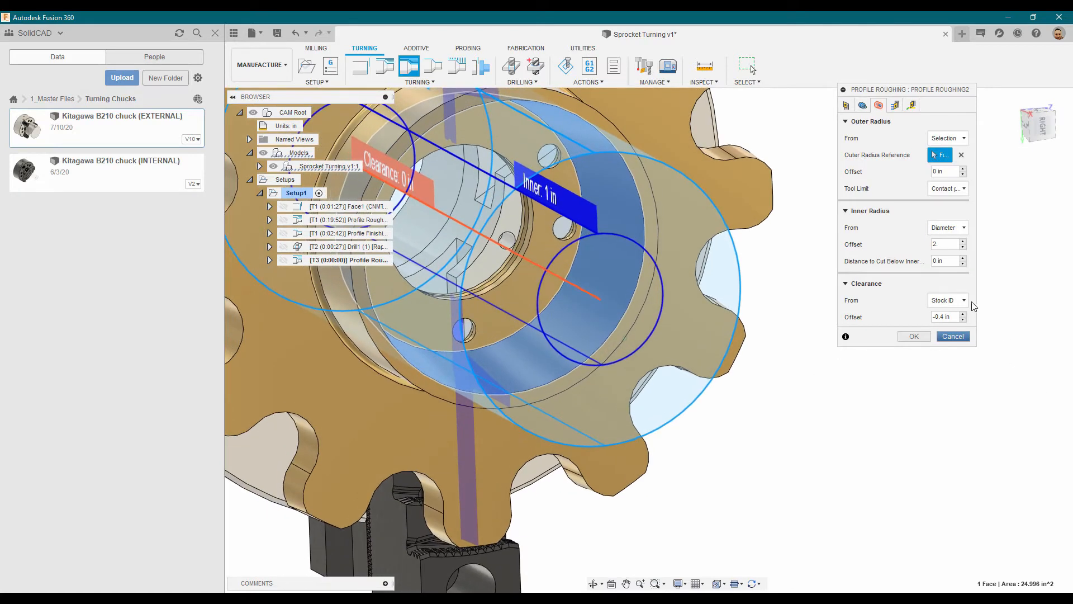
# - Define the inside roughing's clearance from Diameter with an offset of 1.8 in
pyautogui.click(967, 300)
pyautogui.click(953, 415)
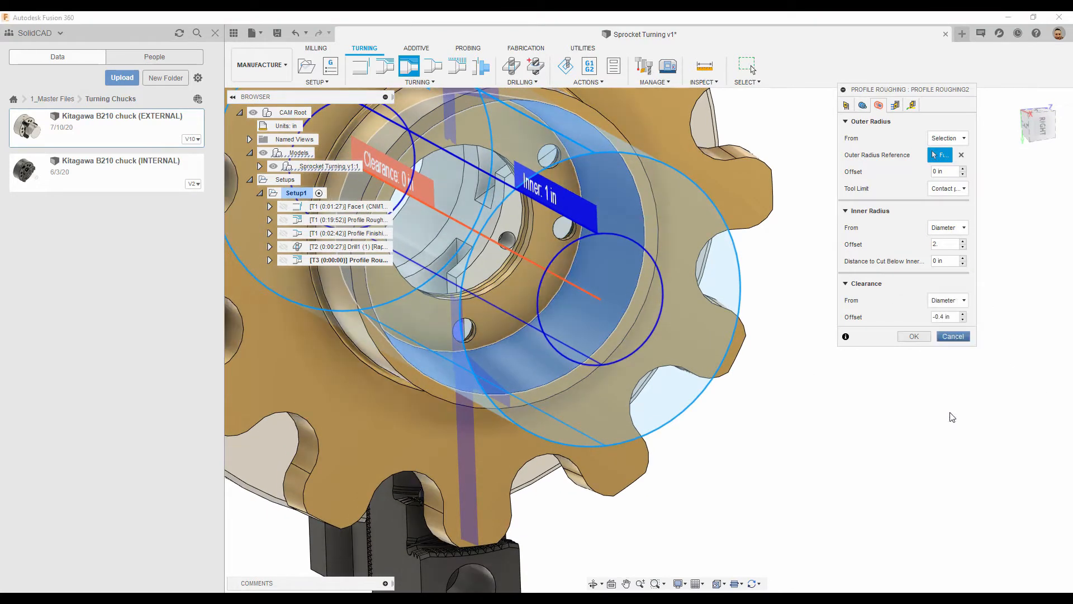
pyautogui.moveTo(954, 316); pyautogui.dragTo(880, 303)
pyautogui.write('1.8')
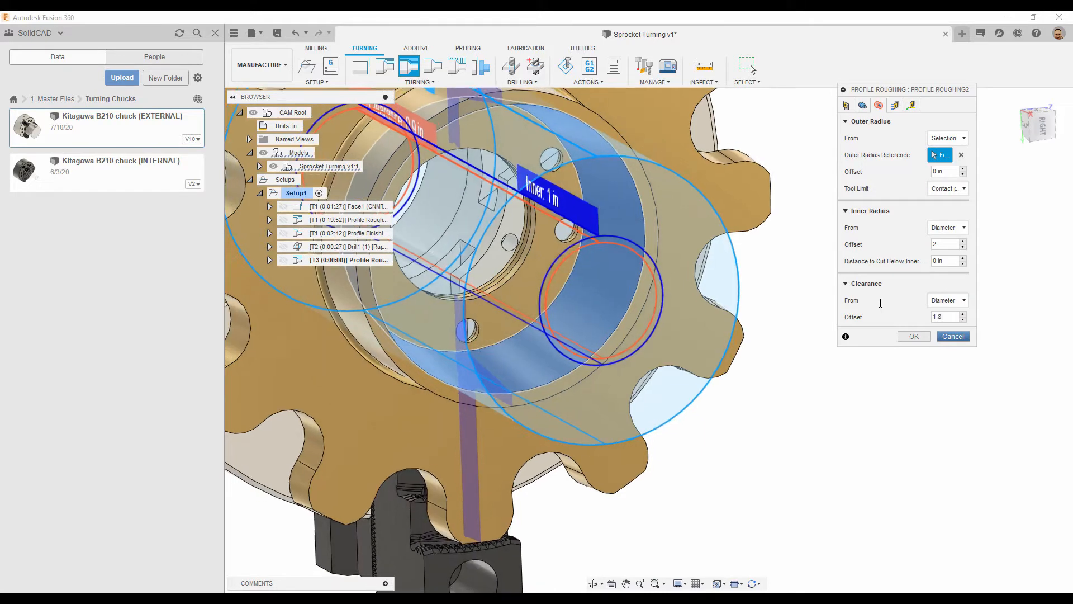
# - Set the maximum depth of cut to 0.05 in, enable Even Depths of Cut, and finish the inside roughing operation
pyautogui.click(895, 106)
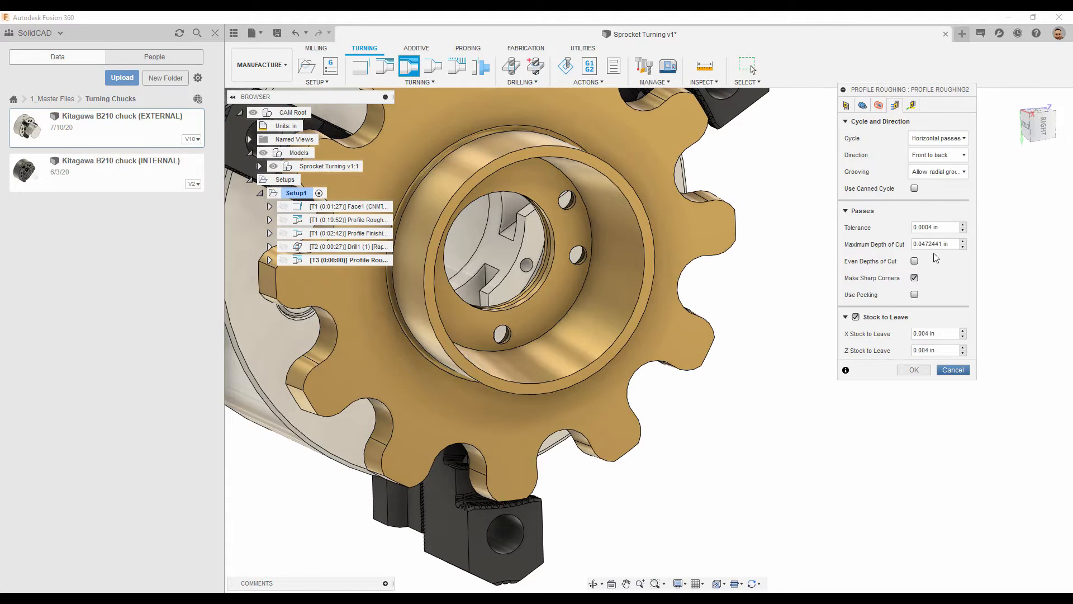
pyautogui.click(955, 244)
pyautogui.write('0.05')
pyautogui.click(915, 261)
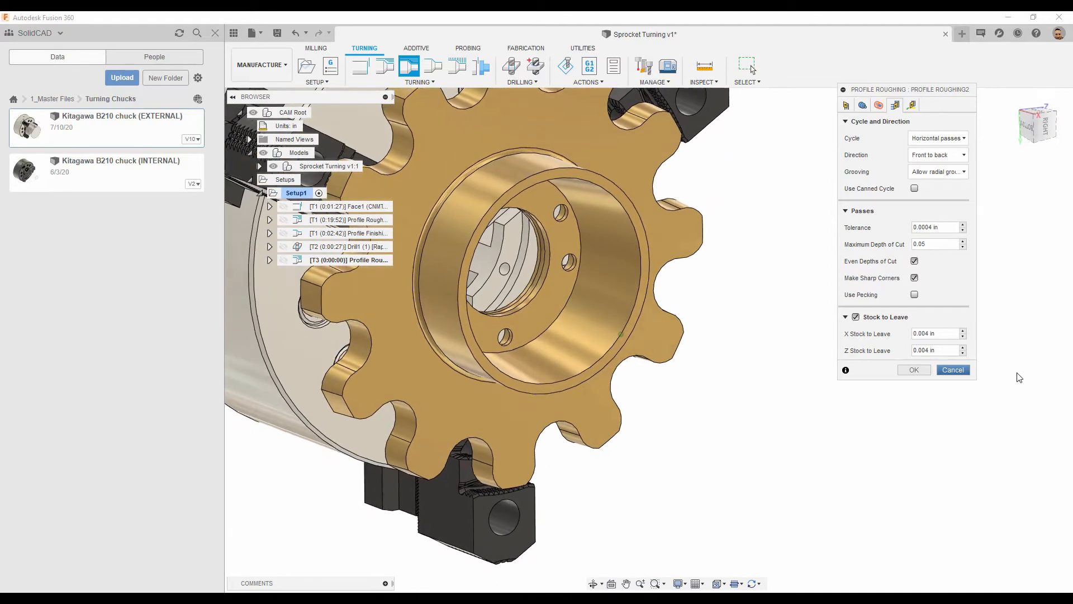
pyautogui.click(911, 105)
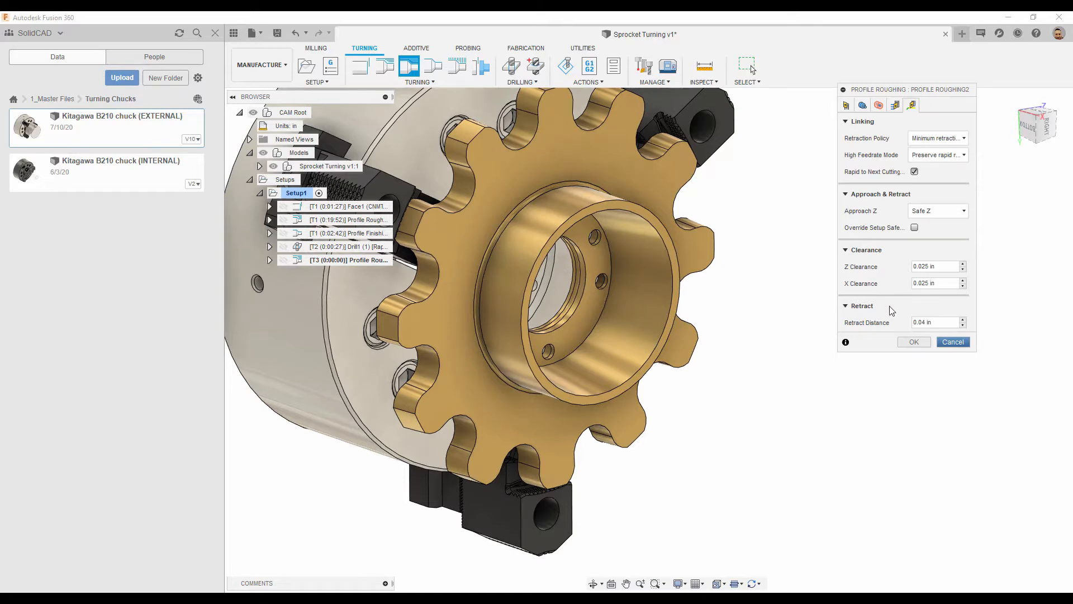
pyautogui.click(917, 342)
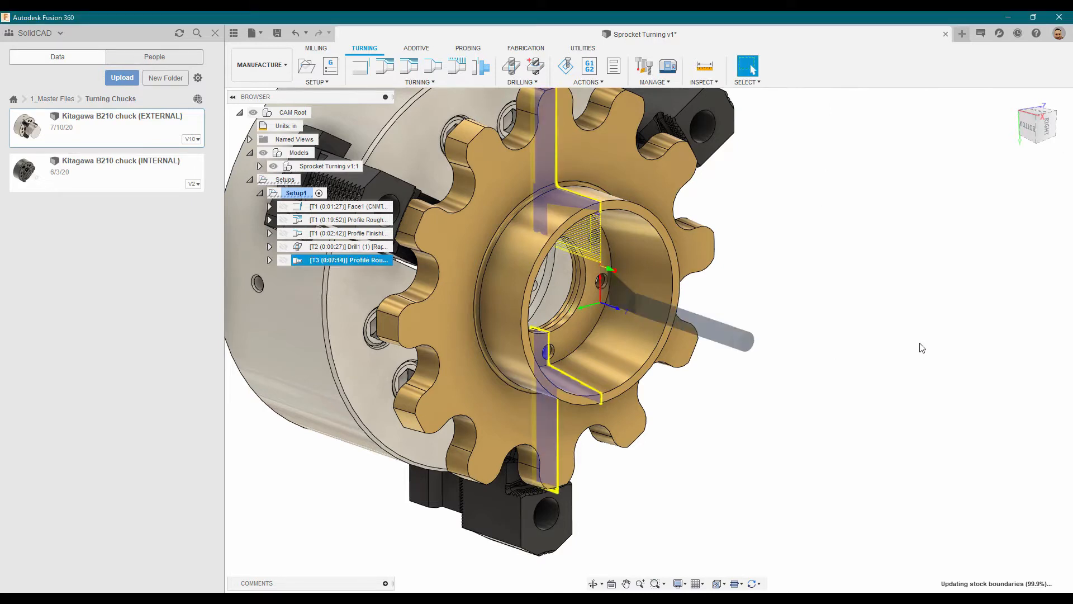
# - Examine the inside roughing toolpath around the small bore's groove and its exit at the back
pyautogui.scroll(10, 673, 268)
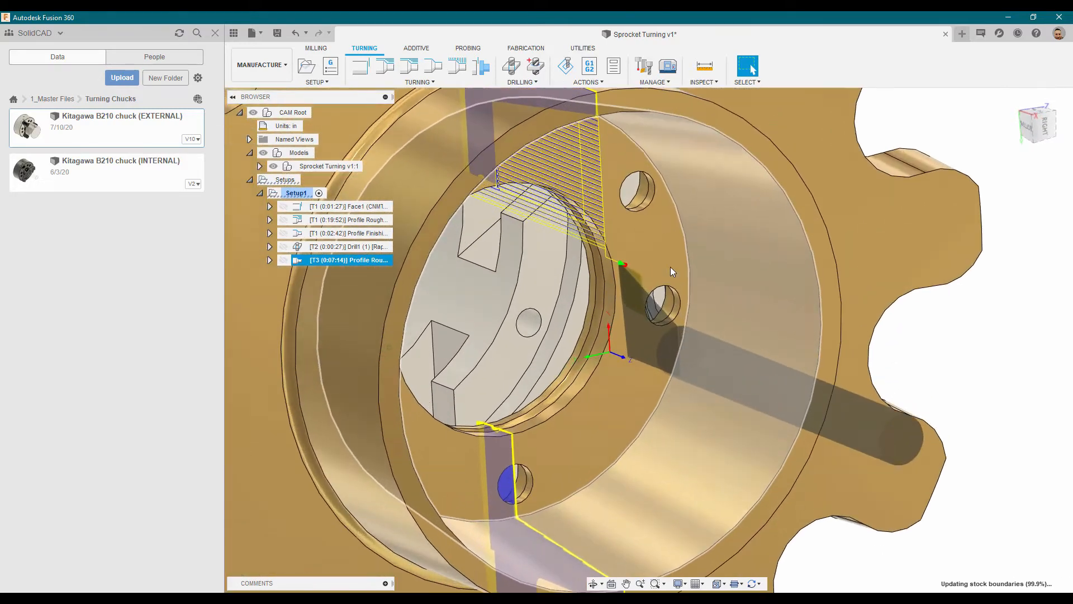
pyautogui.moveTo(665, 271)
pyautogui.keyDown('shift'); pyautogui.mouseDown(button='middle')
pyautogui.moveTo(648, 203)
pyautogui.moveTo(685, 196)
pyautogui.moveTo(525, 414)
pyautogui.moveTo(440, 403)
pyautogui.moveTo(518, 369)
pyautogui.mouseUp(button='middle'); pyautogui.keyUp('shift')
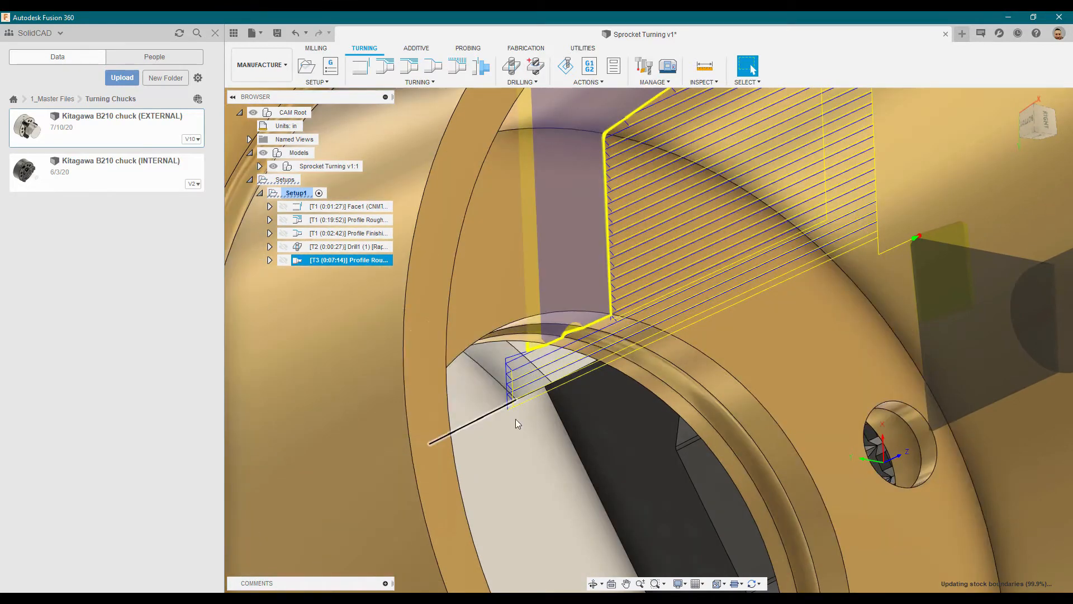
pyautogui.scroll(5, 538, 422)
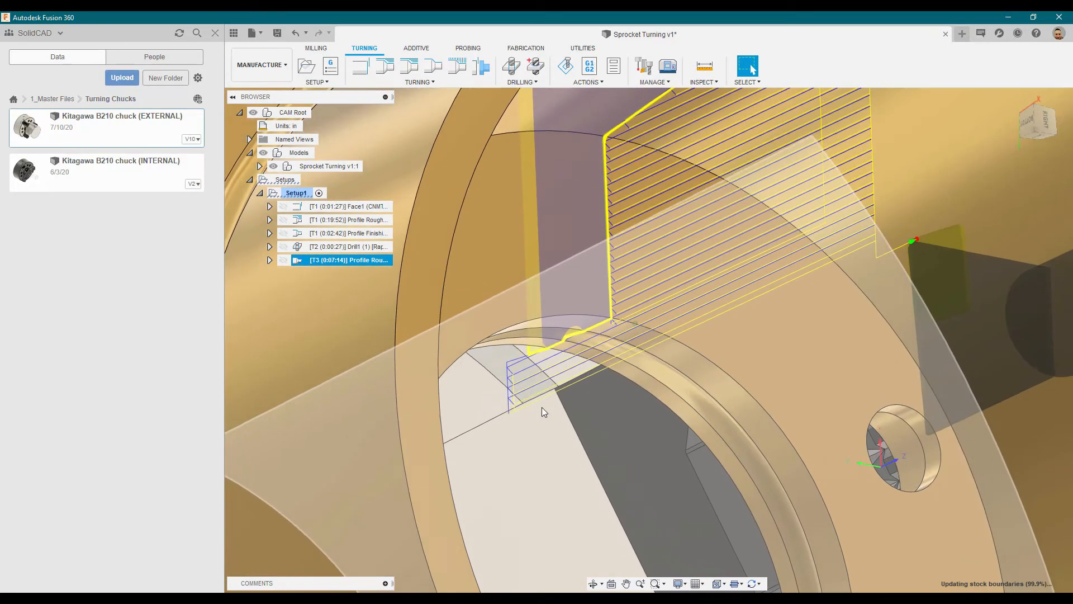
pyautogui.scroll(2, 542, 407)
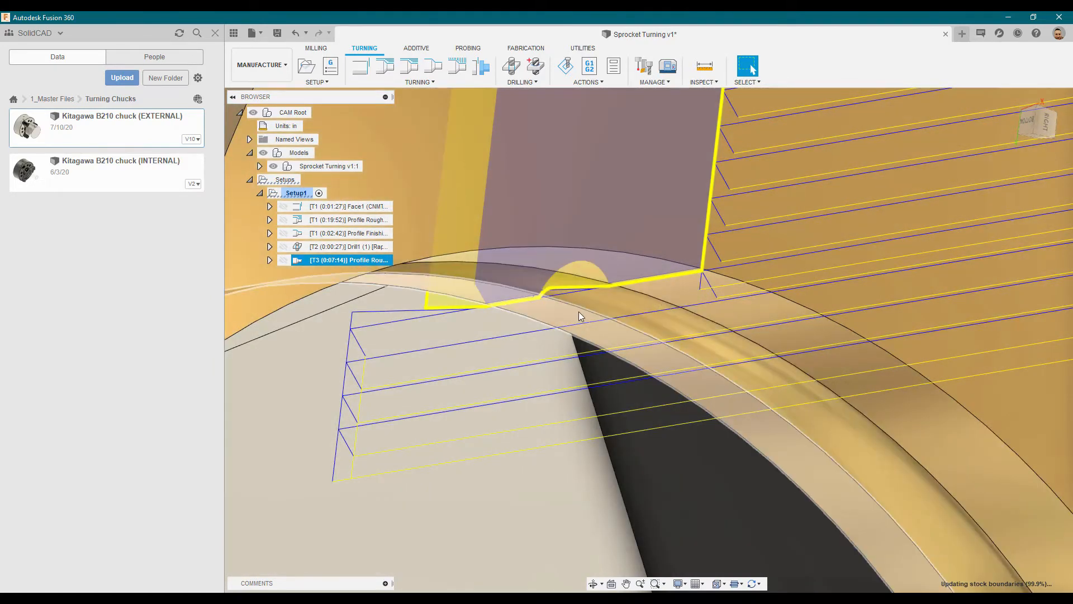
pyautogui.scroll(-3, 580, 327)
pyautogui.scroll(-8, 579, 327)
pyautogui.moveTo(579, 327)
pyautogui.keyDown('shift'); pyautogui.mouseDown(button='middle')
pyautogui.moveTo(561, 321)
pyautogui.moveTo(563, 331)
pyautogui.mouseUp(button='middle'); pyautogui.keyUp('shift')
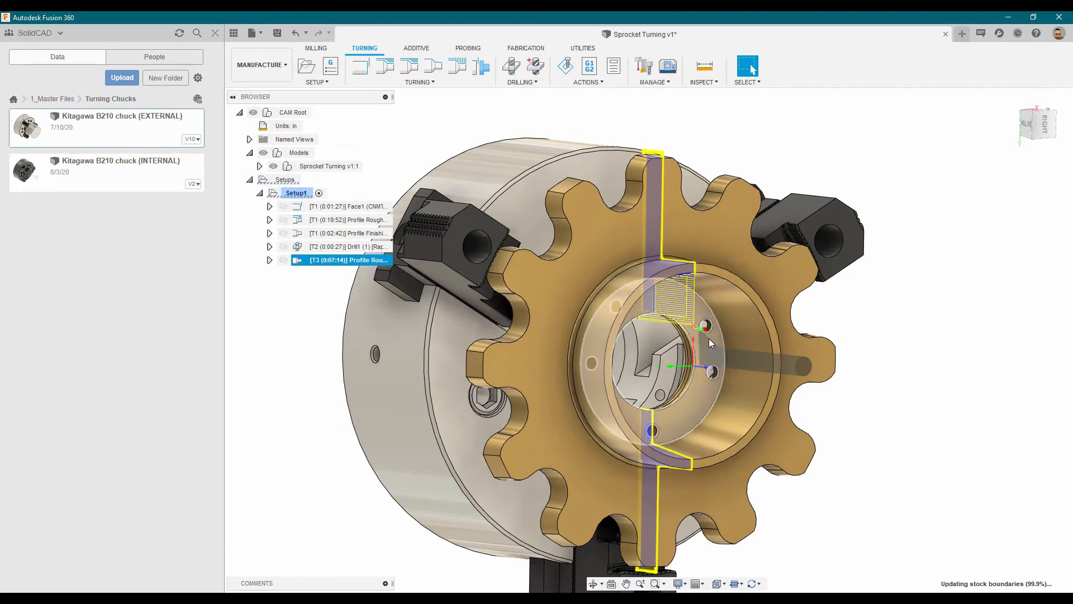
# - Edit the inside roughing operation to use Don't allow grooving and regenerate its toolpath
pyautogui.rightClick(317, 259)
pyautogui.click(330, 21)
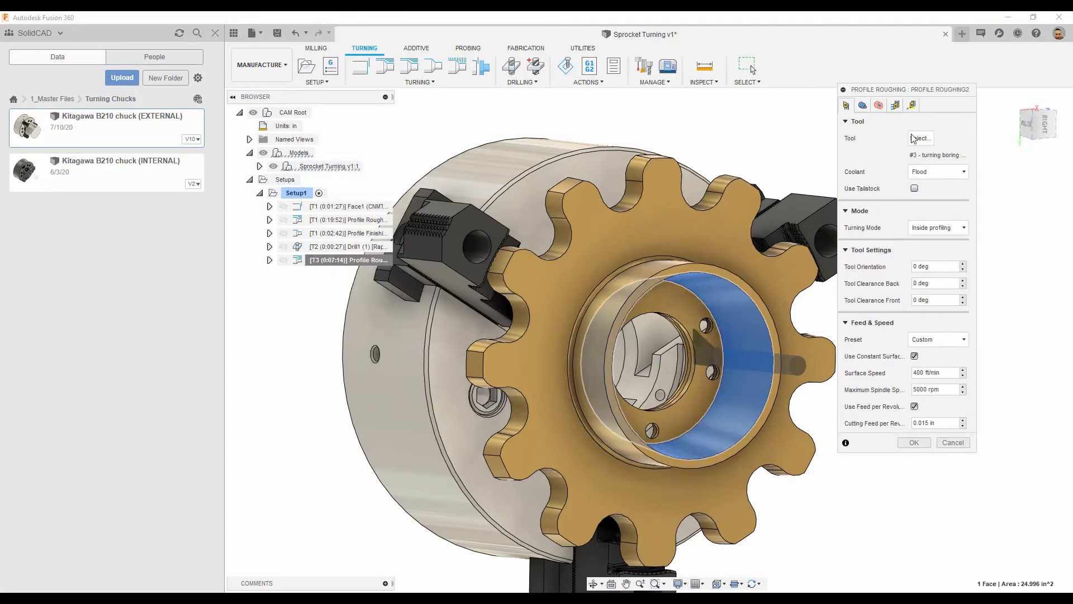
pyautogui.click(912, 105)
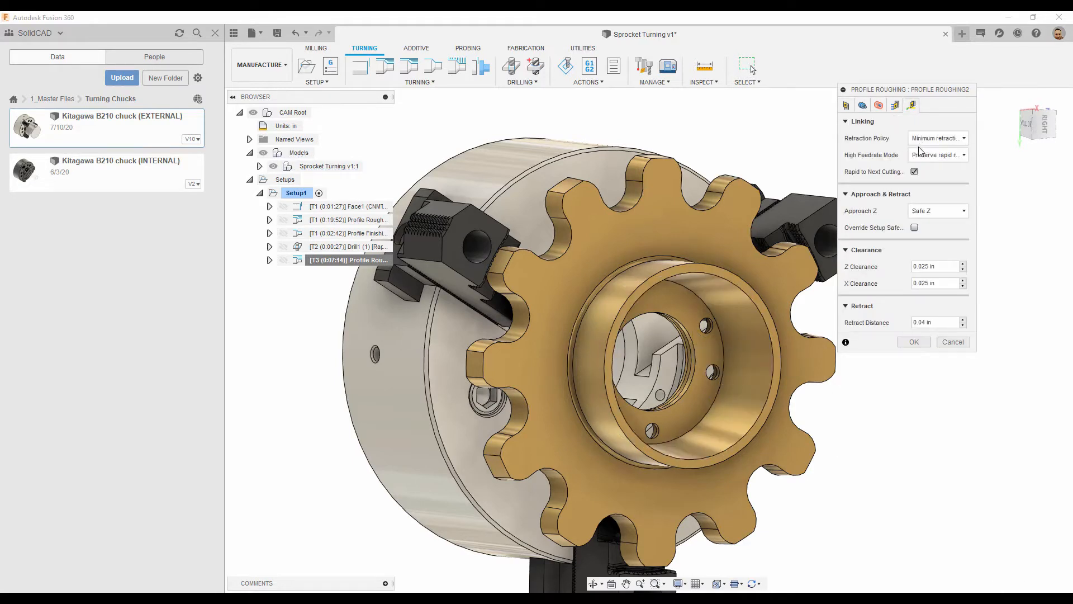
pyautogui.click(895, 105)
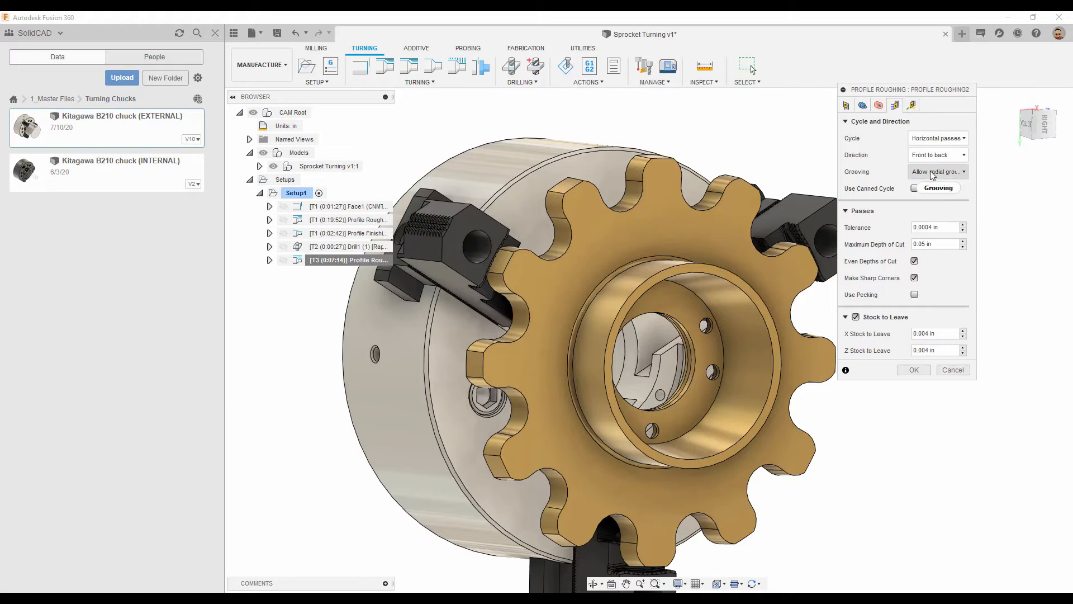
pyautogui.click(932, 173)
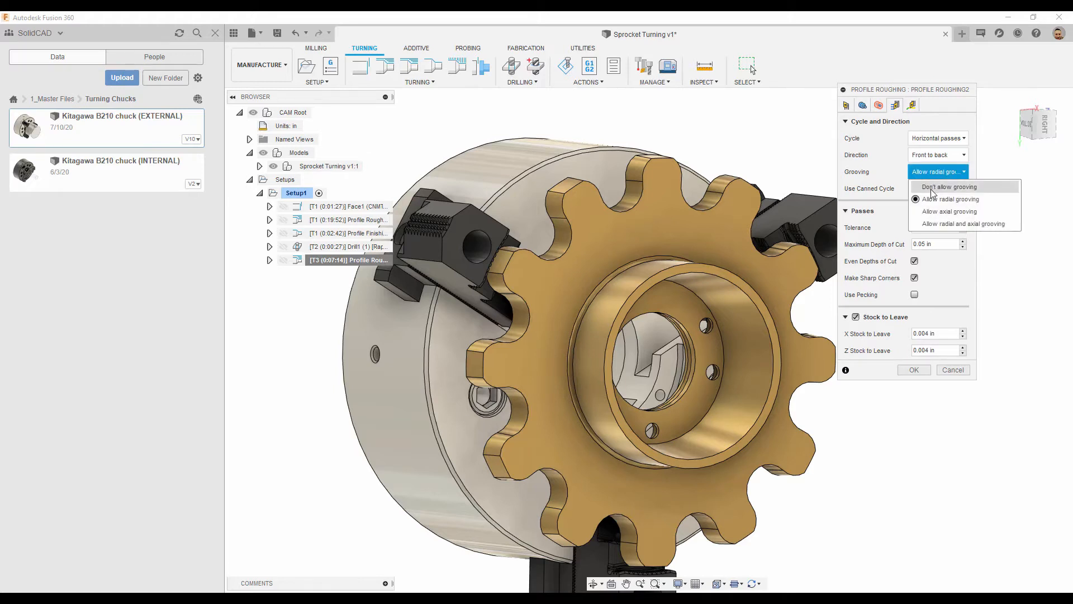
pyautogui.click(932, 188)
pyautogui.click(915, 370)
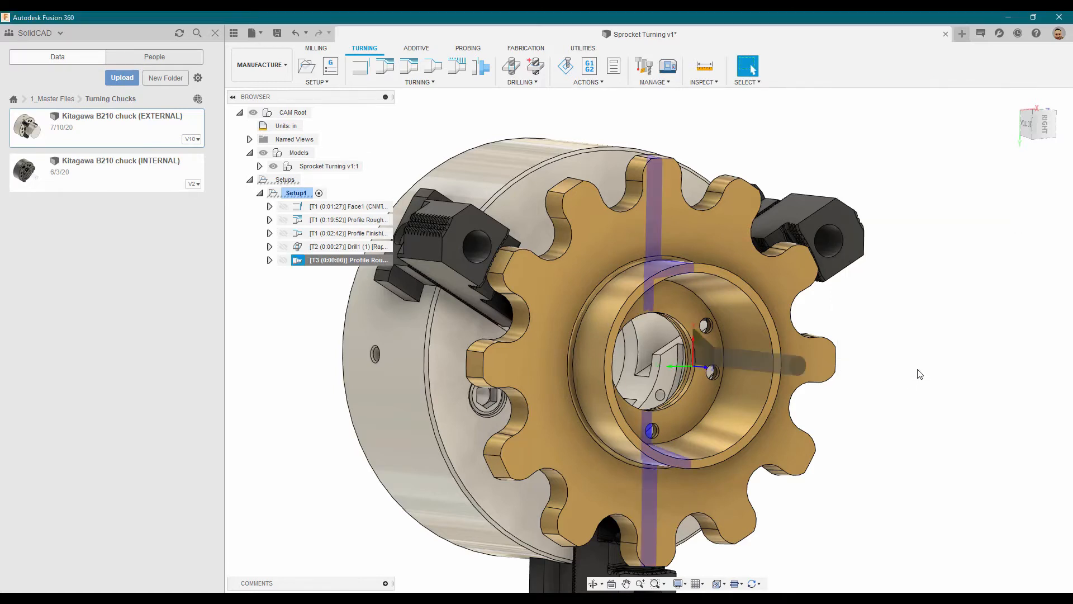
# - Check how the regenerated inside roughing passes run past the groove in the small bore
pyautogui.scroll(5, 703, 368)
pyautogui.scroll(5, 703, 367)
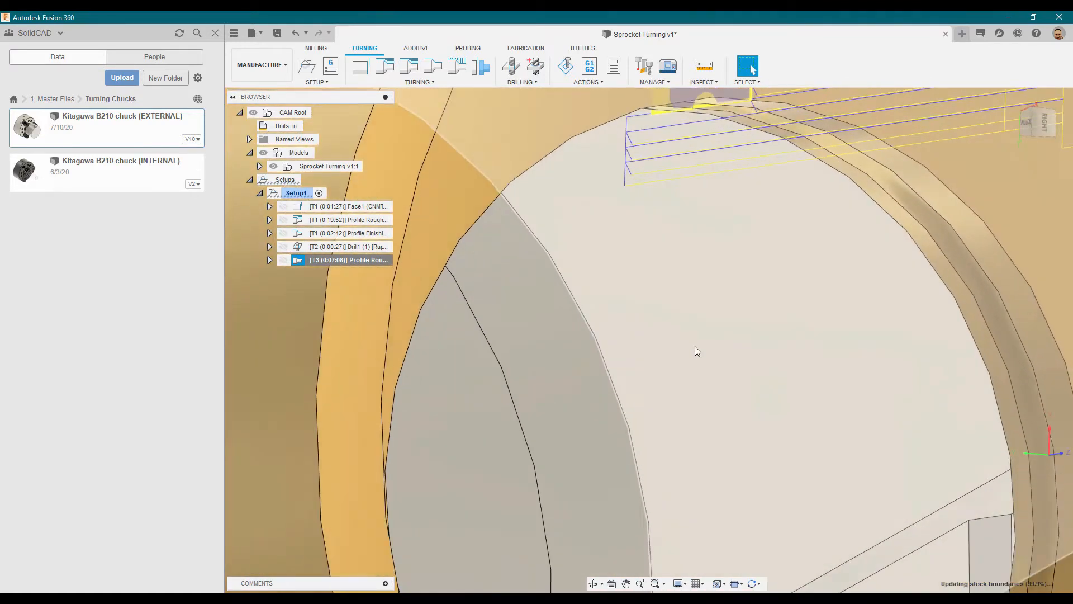
pyautogui.scroll(3, 672, 266)
pyautogui.scroll(-5, 818, 176)
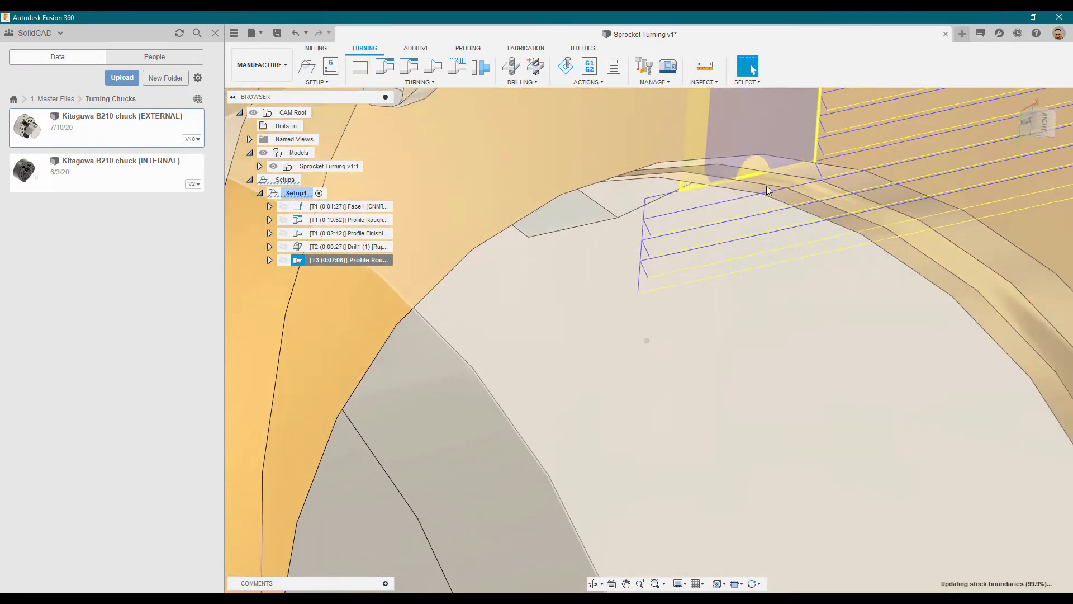
pyautogui.scroll(-10, 731, 263)
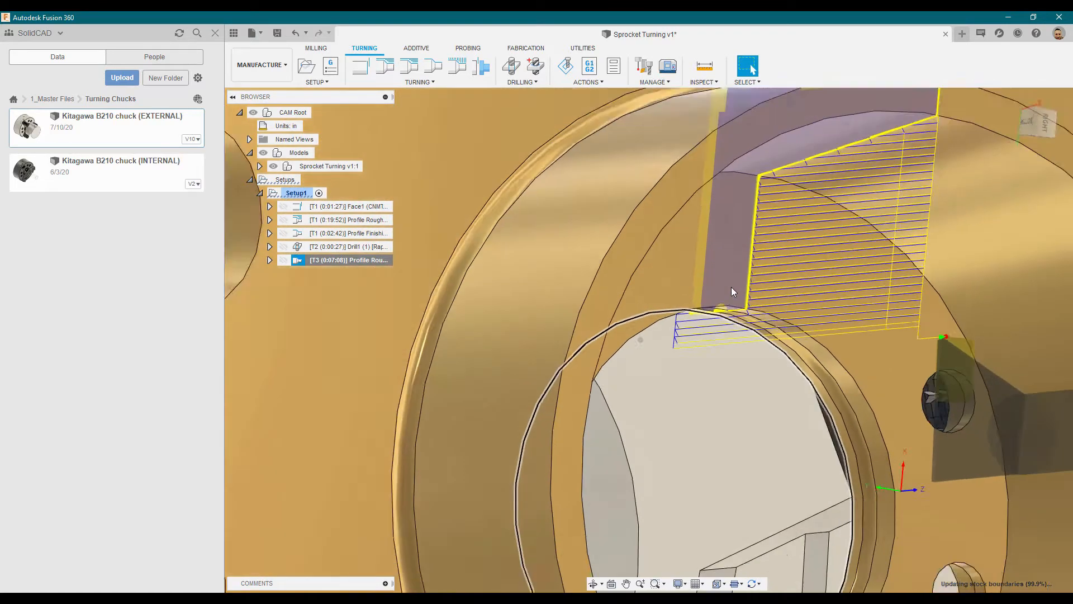
pyautogui.scroll(-8, 733, 364)
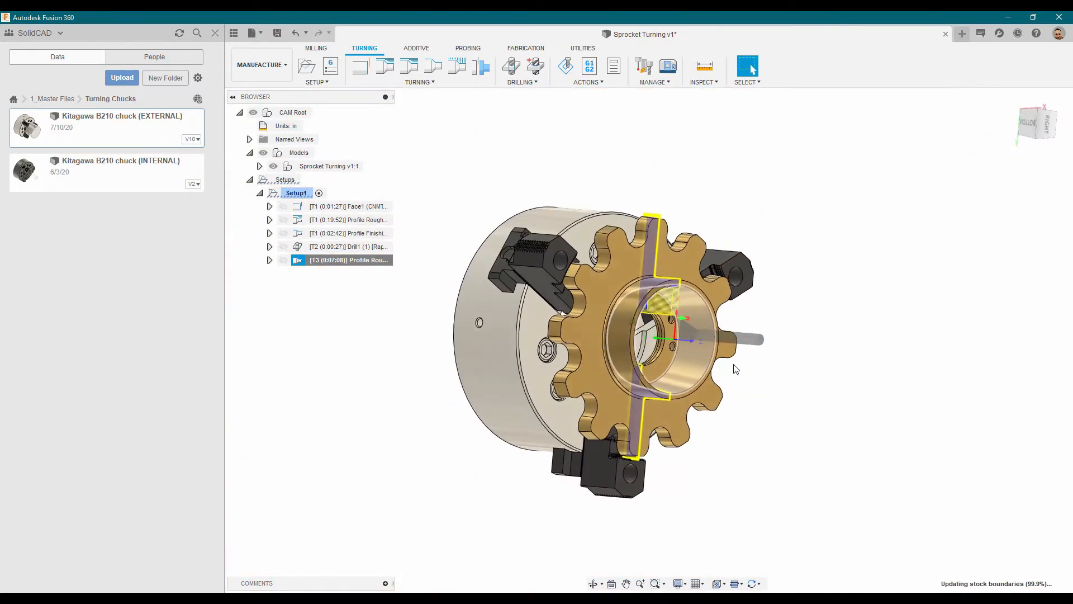
pyautogui.scroll(2, 730, 362)
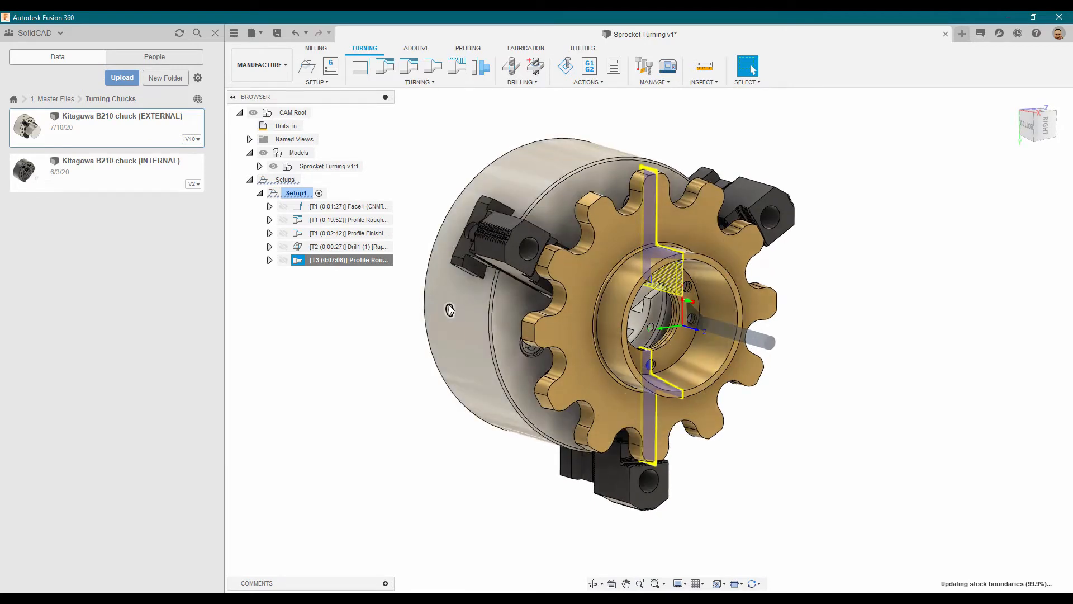
pyautogui.keyDown('shift'); pyautogui.moveTo(449, 308); pyautogui.dragTo(454, 311, button='middle'); pyautogui.keyUp('shift')
pyautogui.scroll(2, 447, 312)
# - Derive a Turning Profile Finishing operation from the inside roughing and set its cutting, lead-in and lead-out feeds per revolution to 0.007 in
pyautogui.rightClick(340, 261)
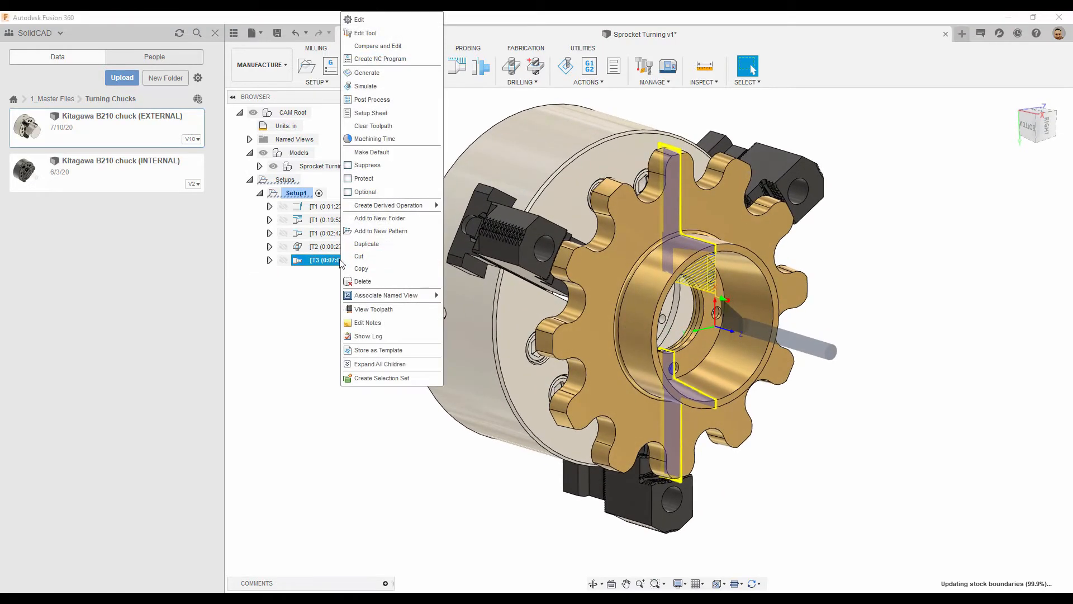
pyautogui.moveTo(394, 210)
pyautogui.moveTo(436, 206)
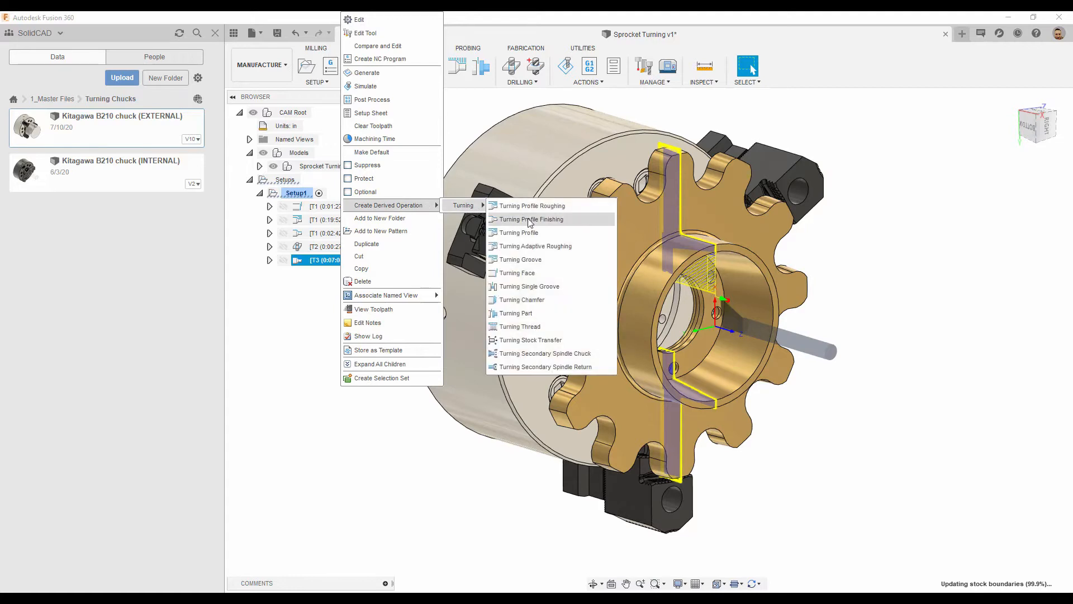
pyautogui.click(529, 219)
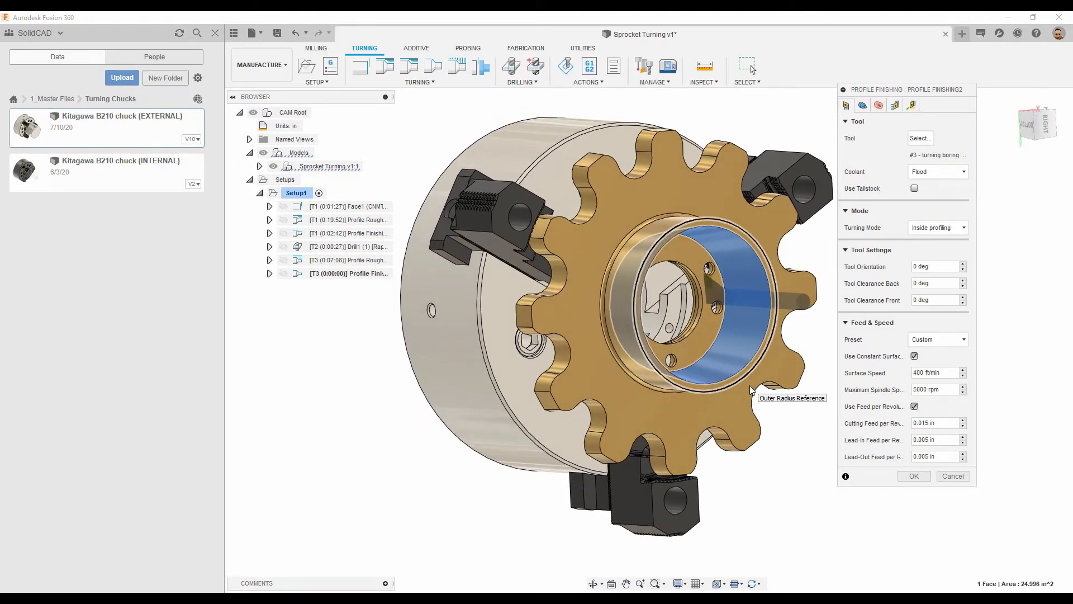
pyautogui.click(928, 423)
pyautogui.write('0')
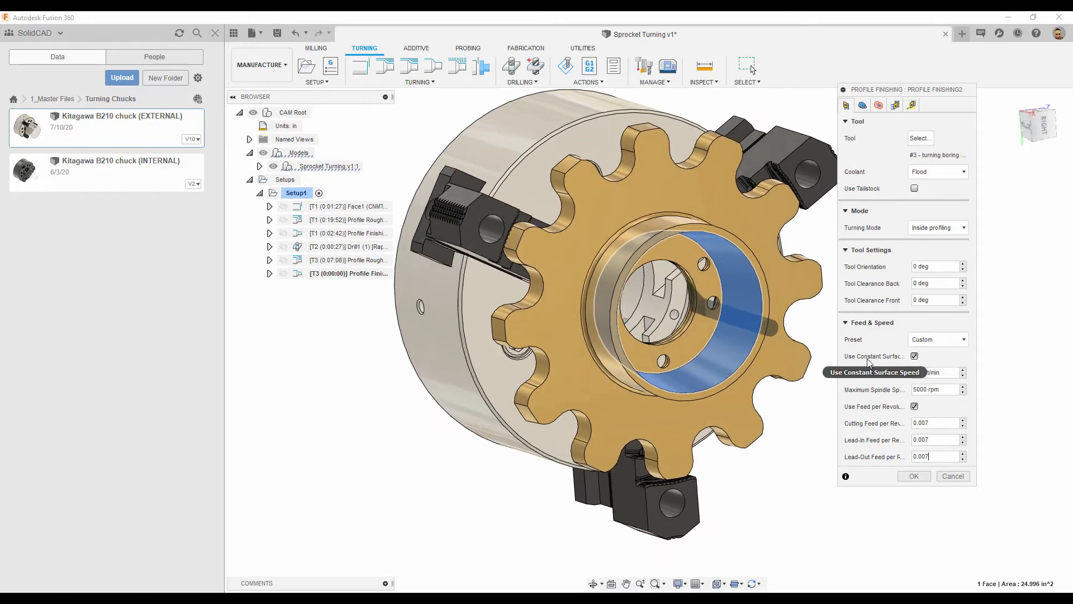
# - Generate the inside profile finishing toolpath and read the warning attached to the operation
pyautogui.click(914, 476)
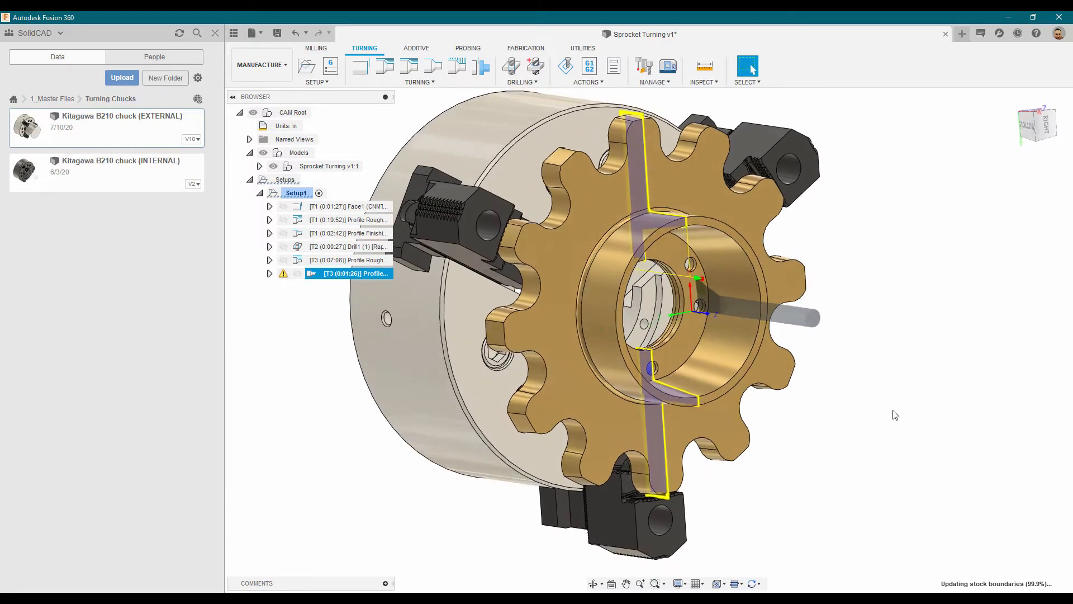
pyautogui.scroll(5, 883, 381)
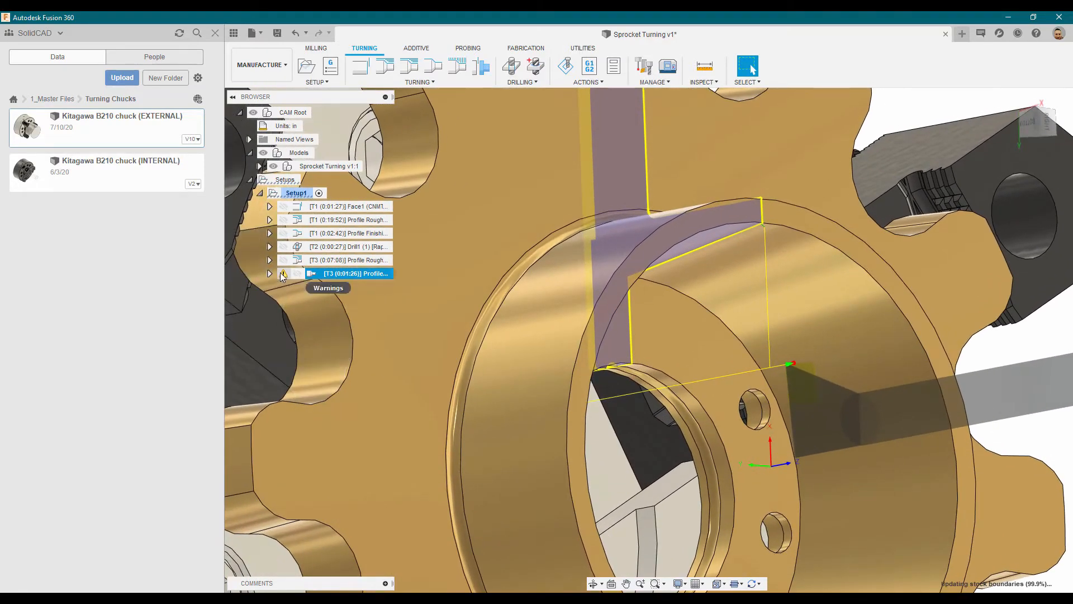
pyautogui.click(283, 274)
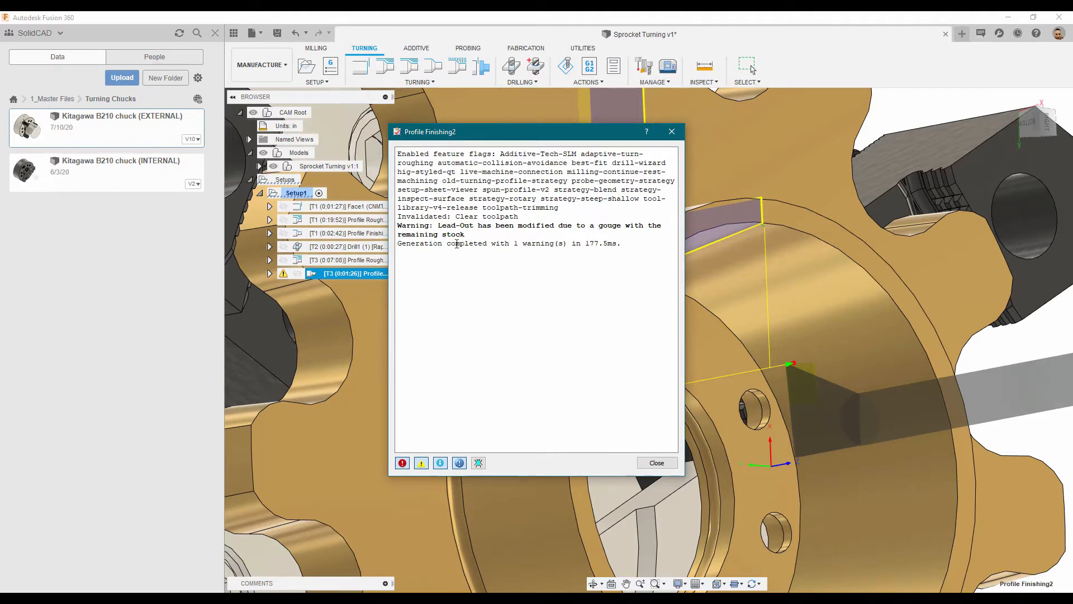
pyautogui.click(672, 131)
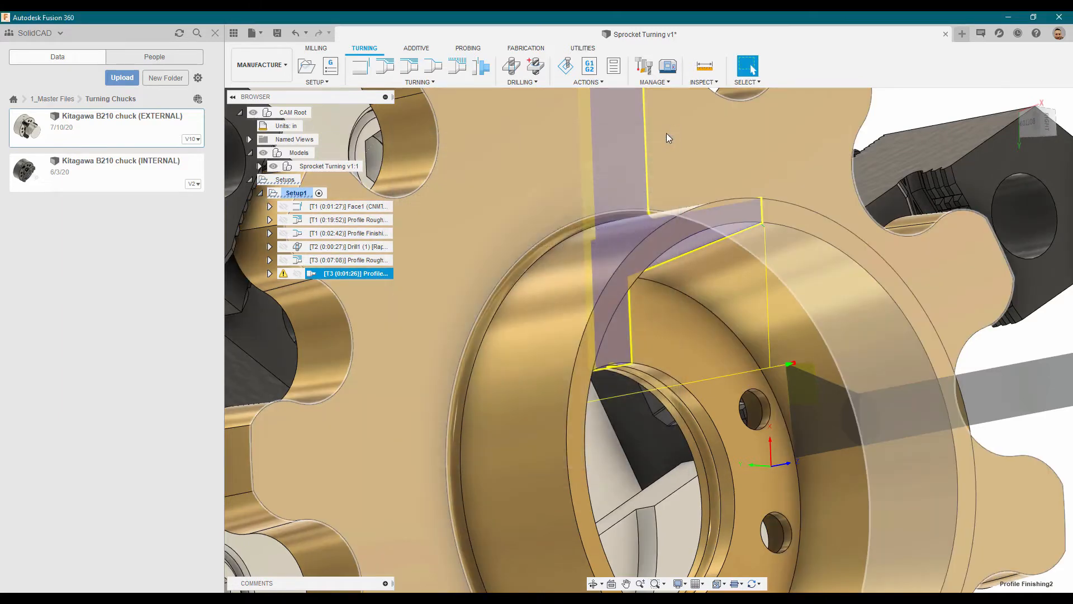
# - Edit the inside finishing operation to separate lead-out from lead-in settings, set the linear lead-in angle to 0 deg, and regenerate the toolpath
pyautogui.rightClick(337, 274)
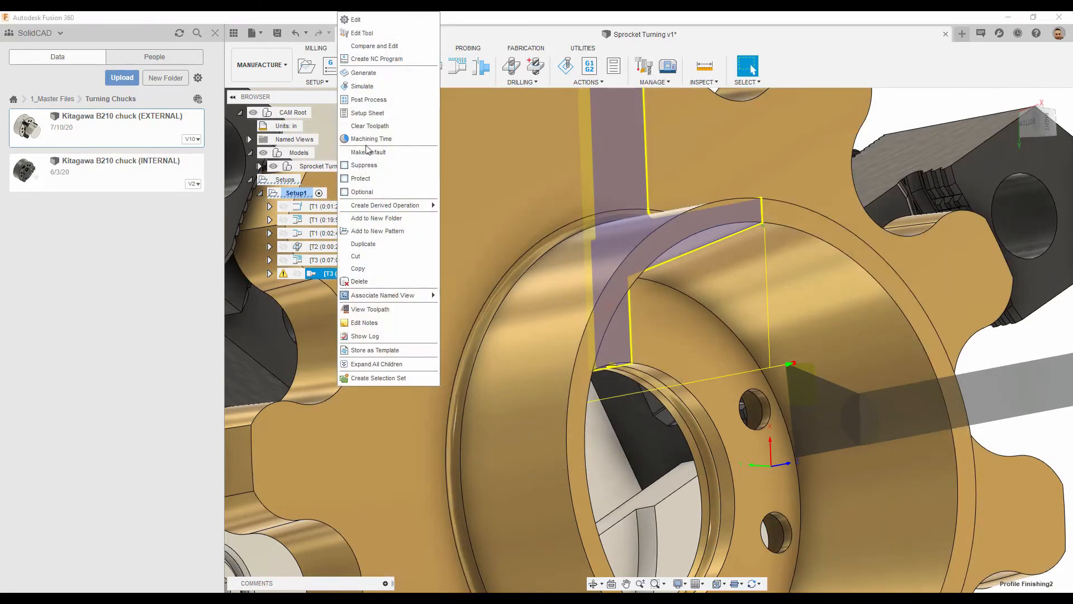
pyautogui.click(370, 21)
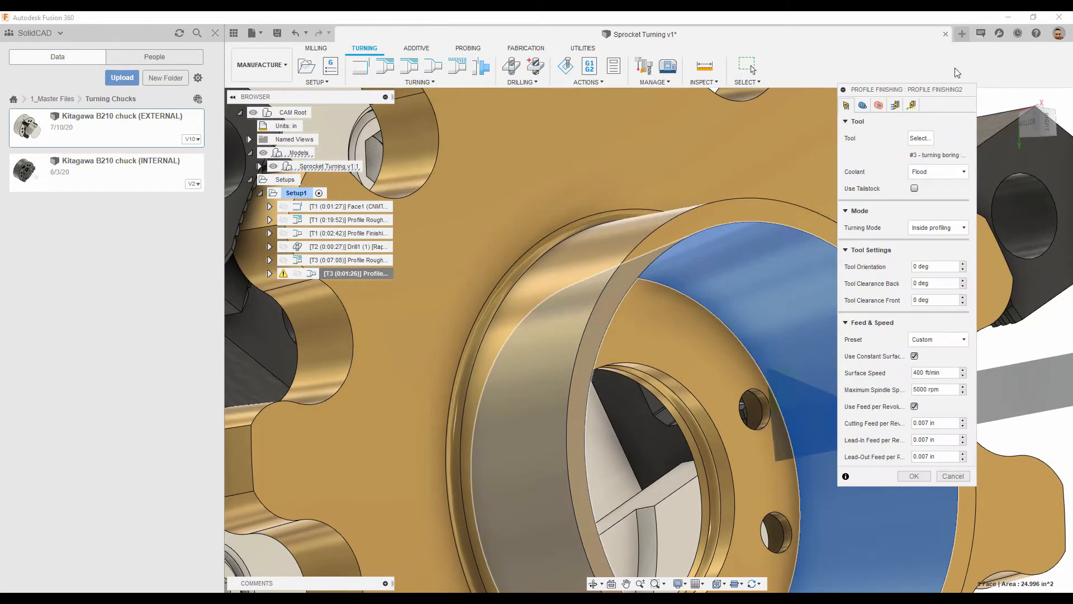
pyautogui.click(912, 106)
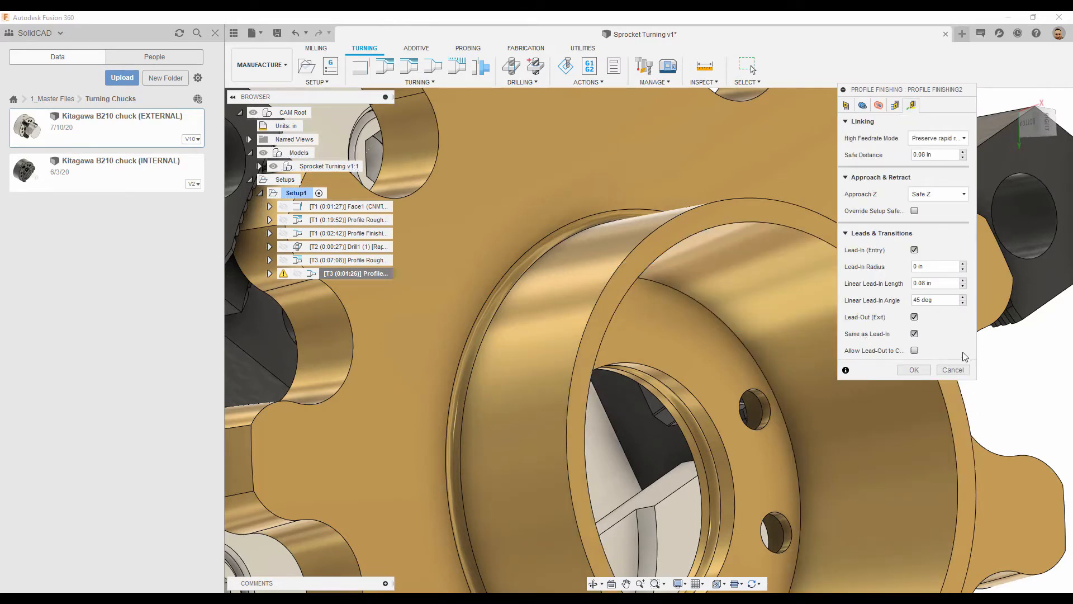
pyautogui.click(915, 334)
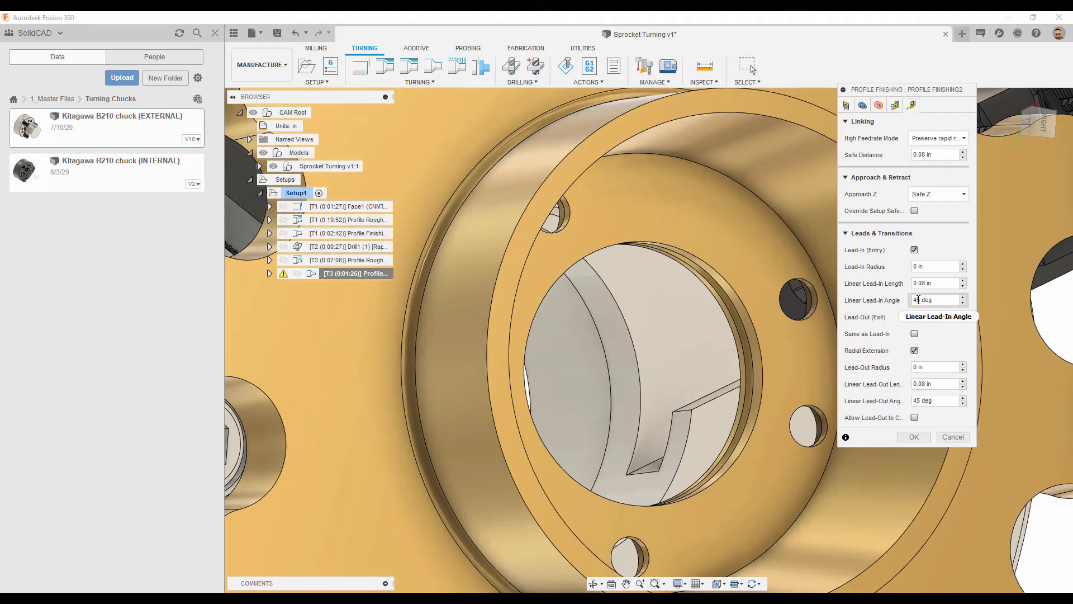
pyautogui.click(938, 300)
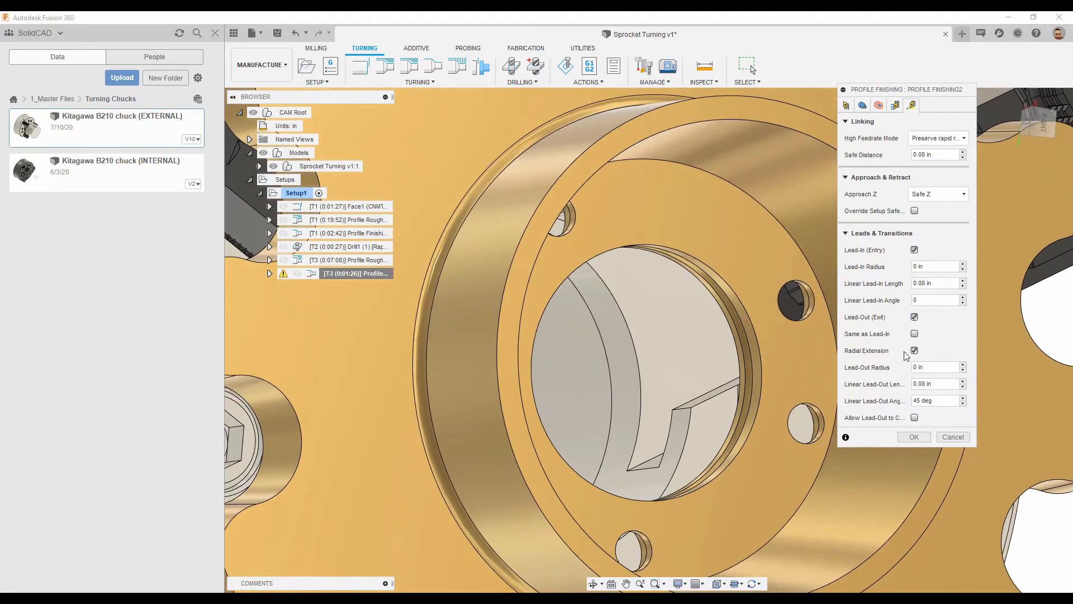
pyautogui.click(916, 437)
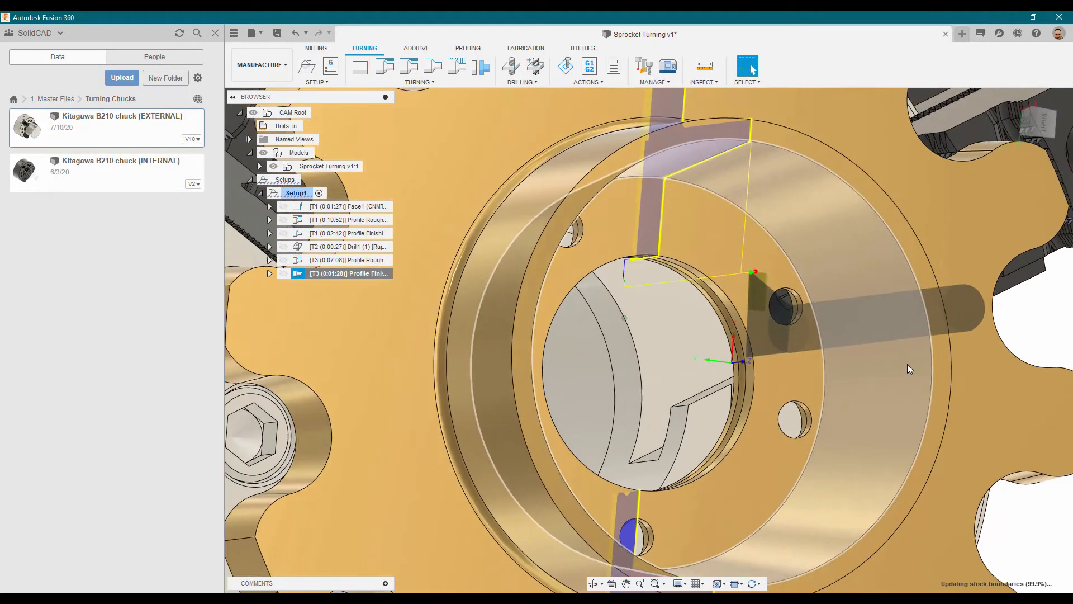
pyautogui.scroll(-2, 908, 364)
pyautogui.keyDown('shift'); pyautogui.moveTo(908, 364); pyautogui.dragTo(840, 210, button='middle'); pyautogui.keyUp('shift')
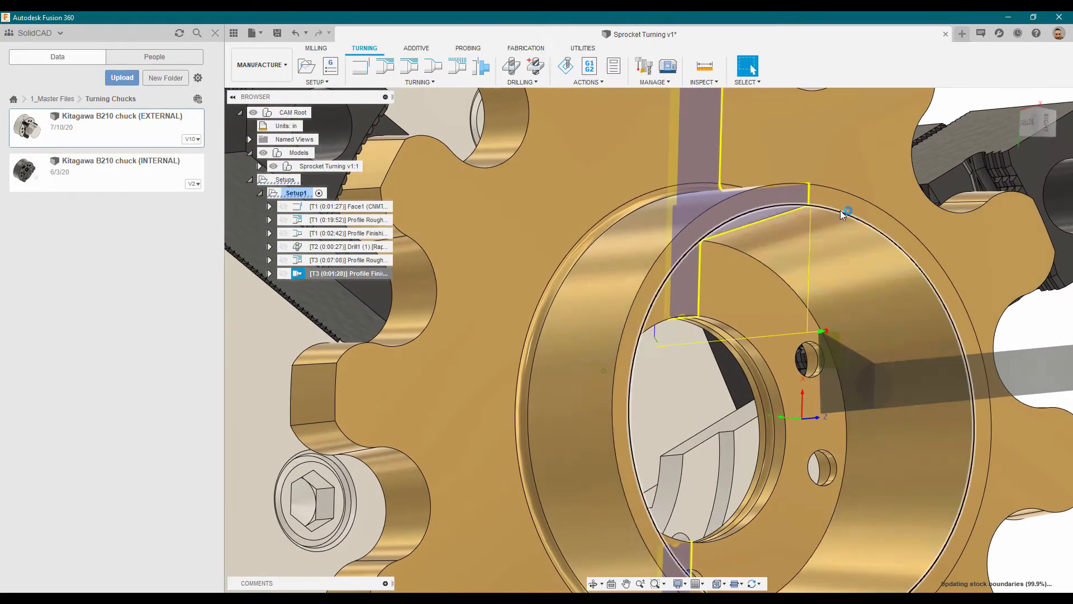
pyautogui.scroll(-4, 542, 338)
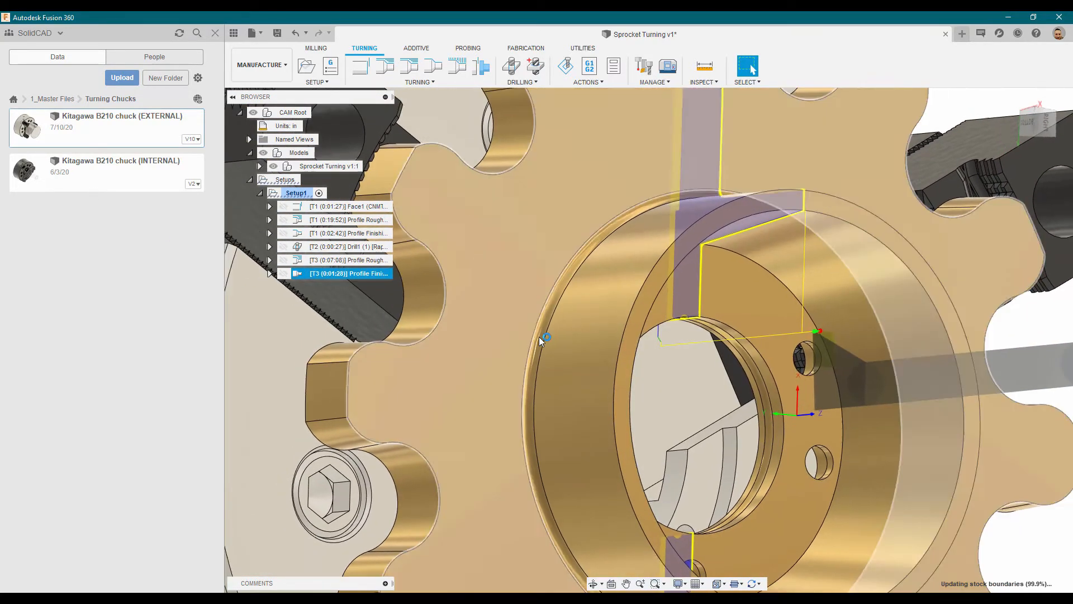
# - Simulate all of Setup1 with the stock colorization set to Material and play the simulation through
pyautogui.scroll(-5, 551, 337)
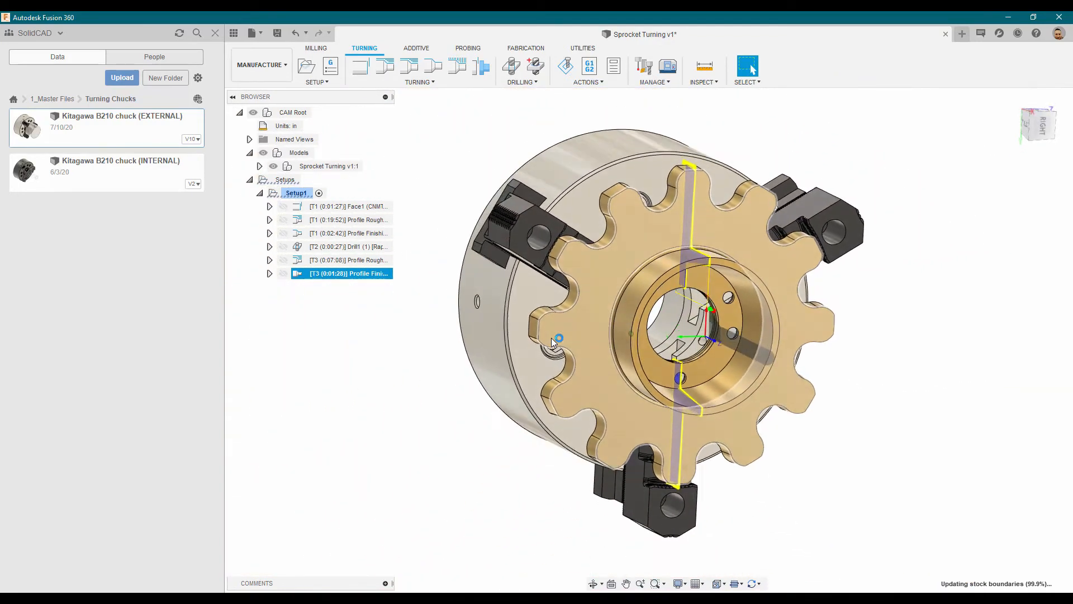
pyautogui.keyDown('shift'); pyautogui.moveTo(551, 337); pyautogui.dragTo(658, 377, button='middle'); pyautogui.keyUp('shift')
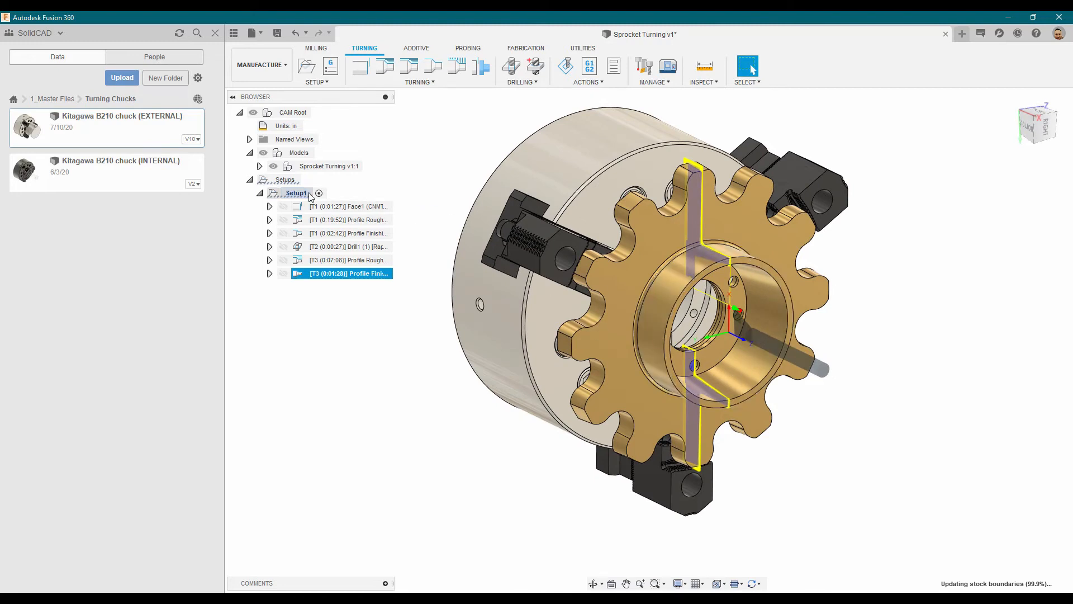
pyautogui.rightClick(294, 192)
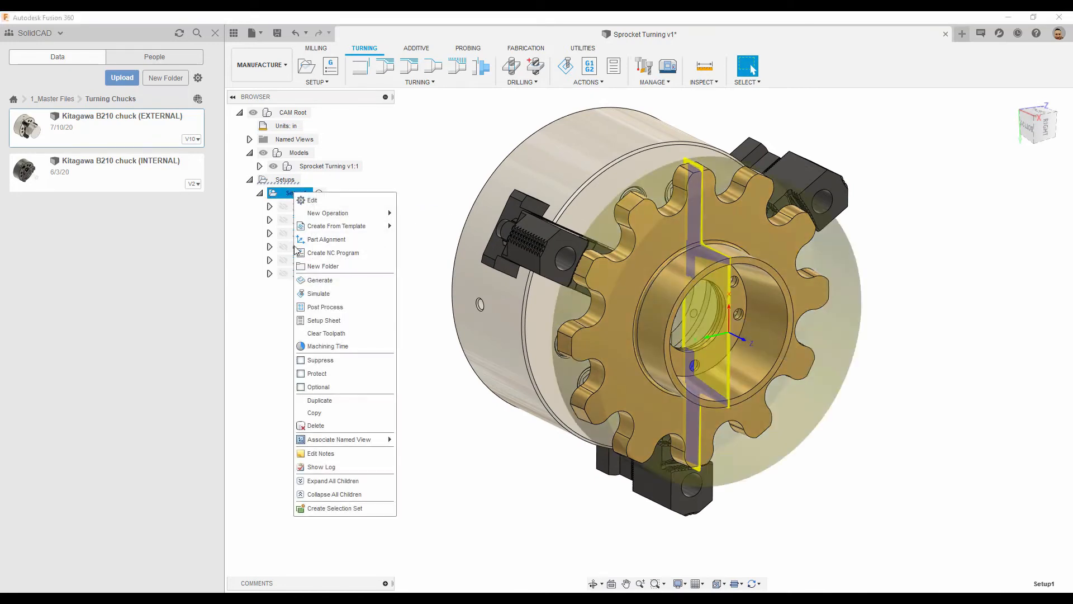
pyautogui.click(316, 291)
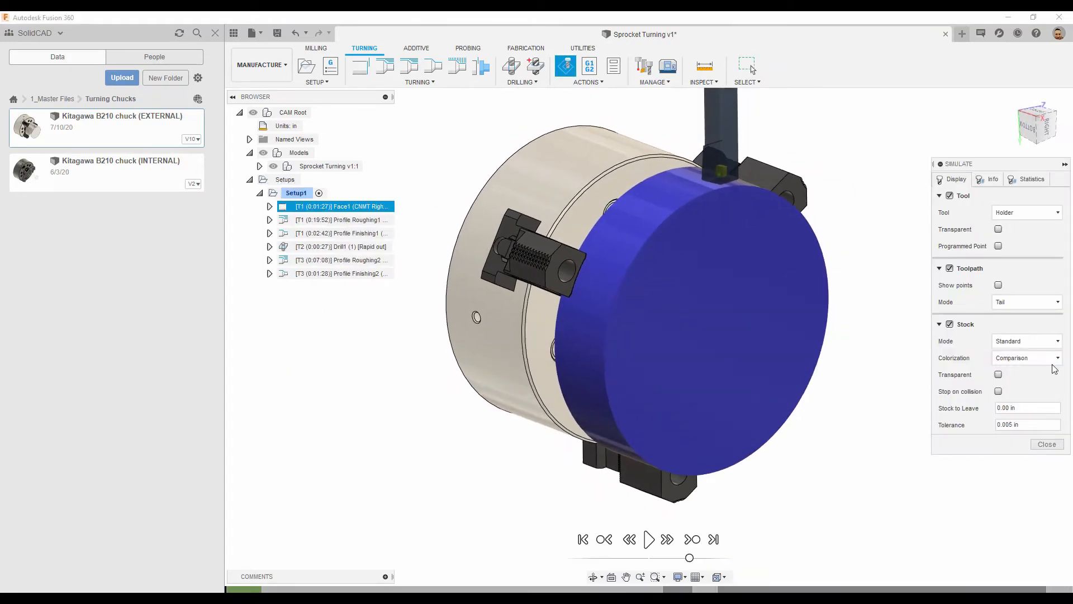
pyautogui.click(1056, 343)
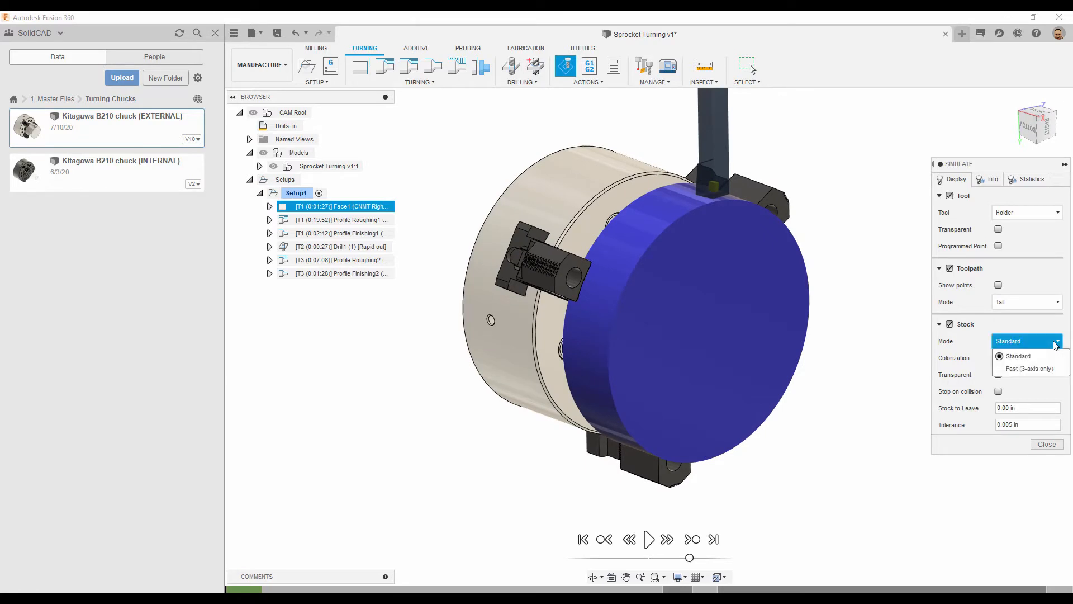
pyautogui.click(1056, 344)
pyautogui.click(1049, 359)
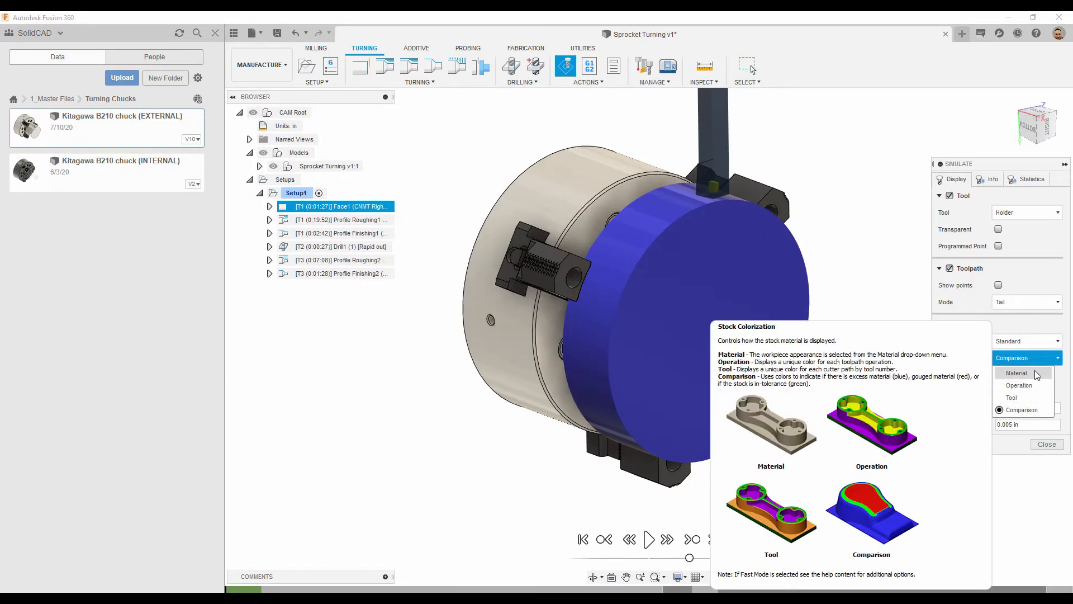
pyautogui.click(1034, 371)
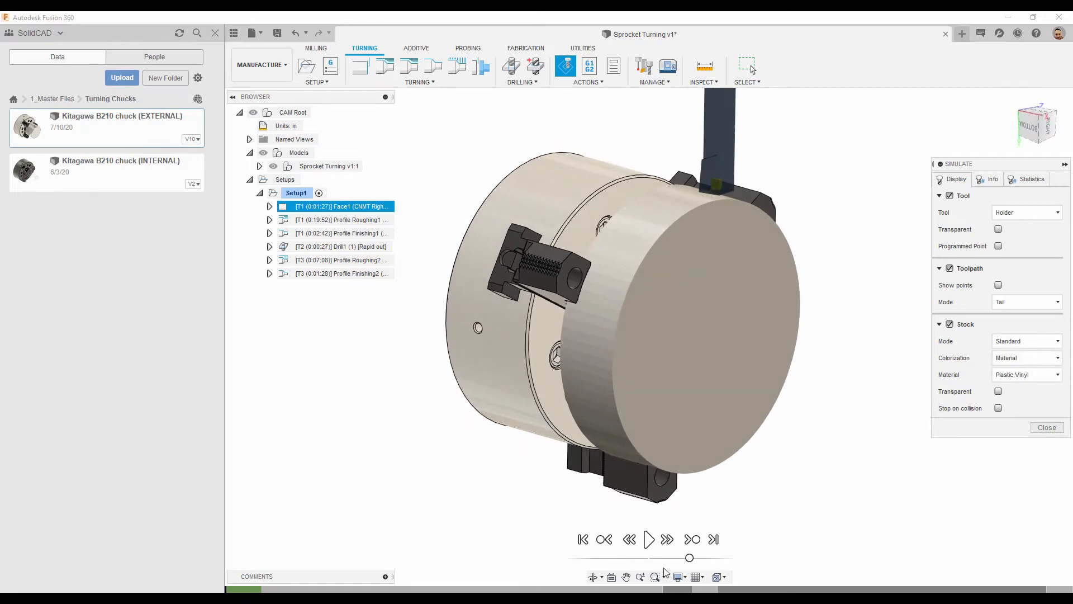
pyautogui.click(649, 540)
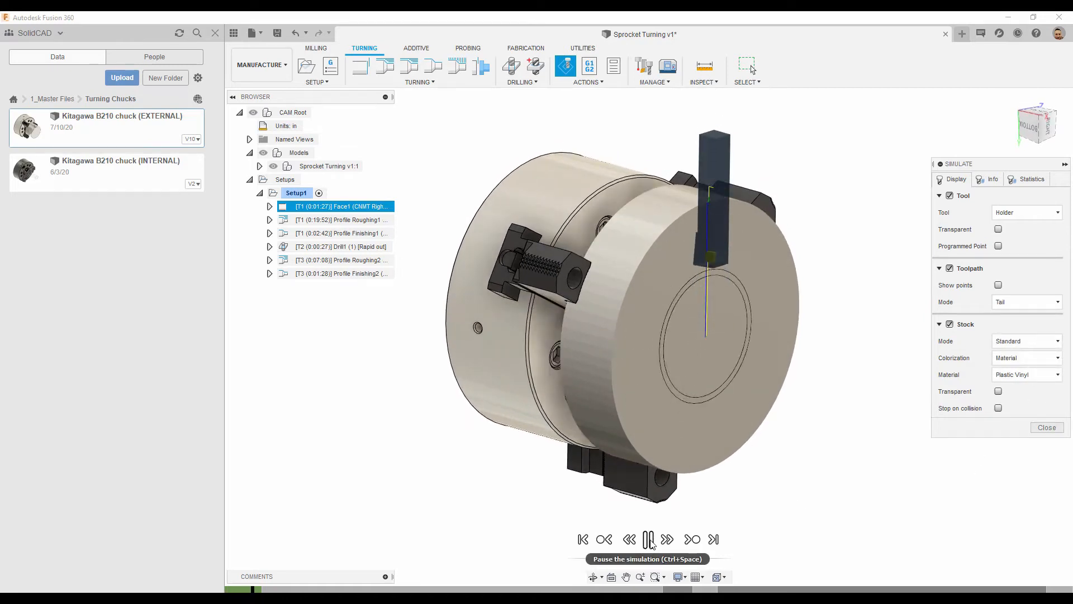
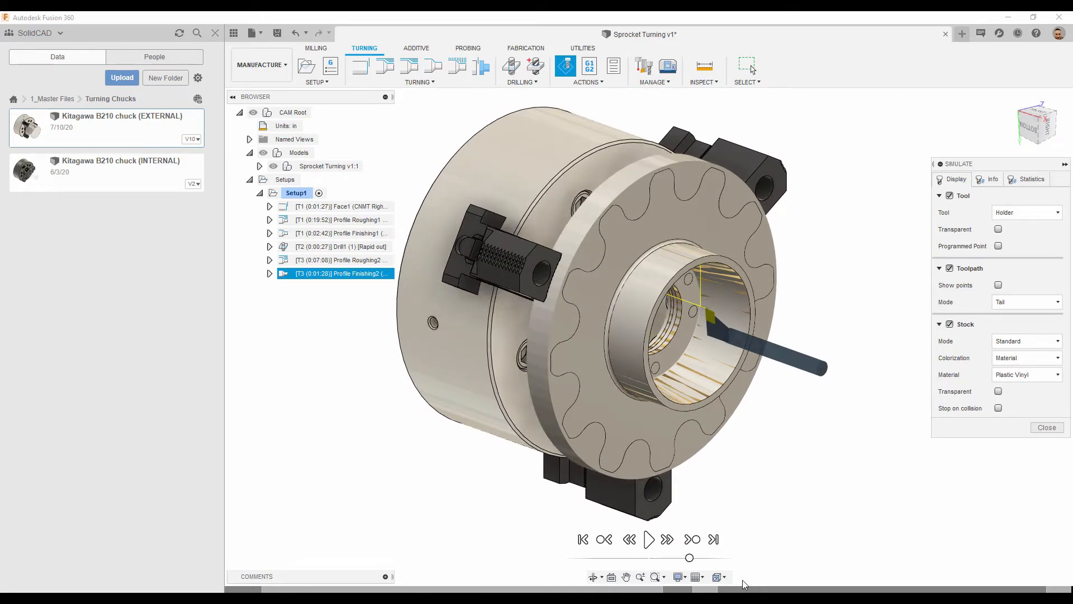
# - Save the simulated stock as stock.stl on the Desktop, replacing the existing file, and exit the simulation
pyautogui.rightClick(351, 277)
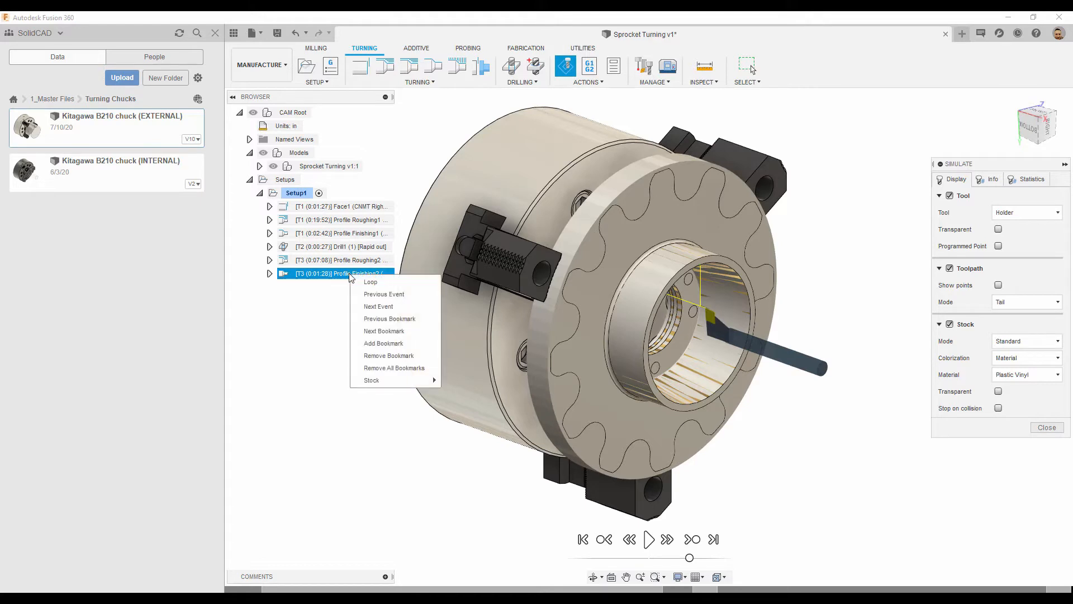
pyautogui.rightClick(299, 192)
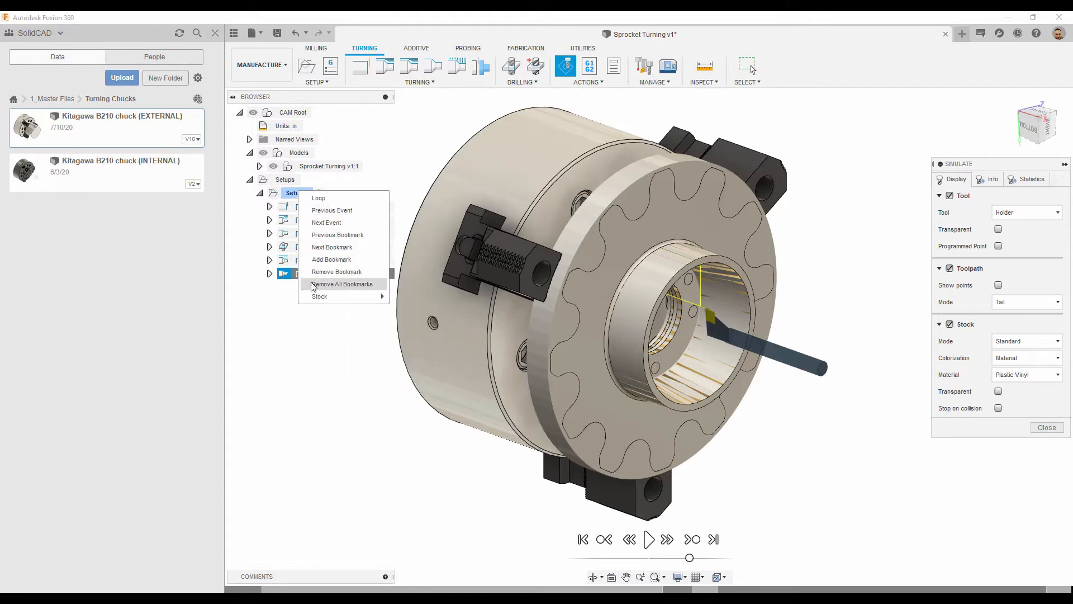
pyautogui.moveTo(321, 300)
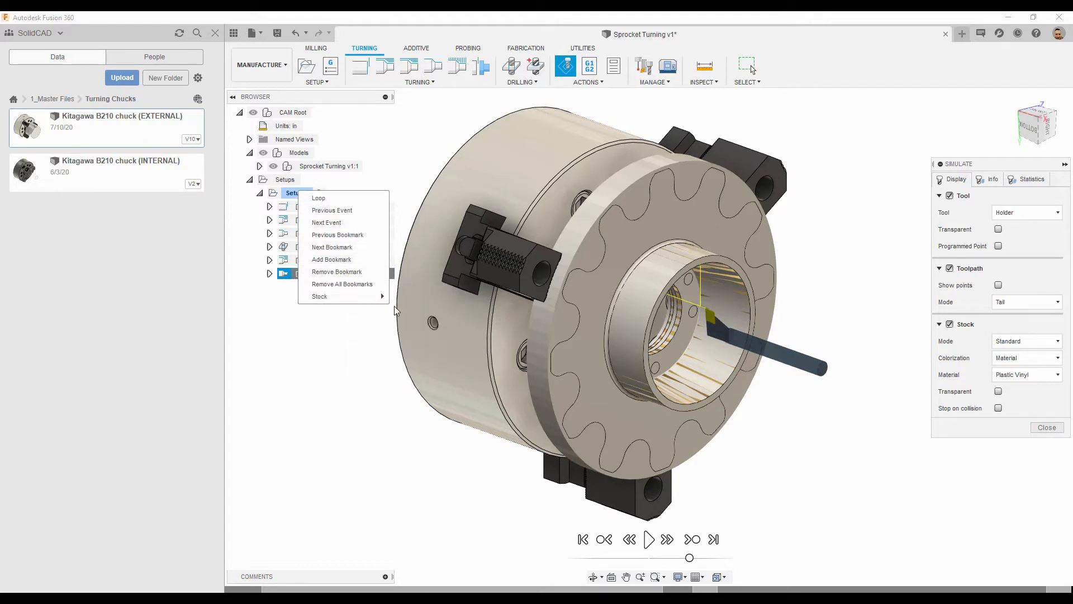
pyautogui.click(406, 321)
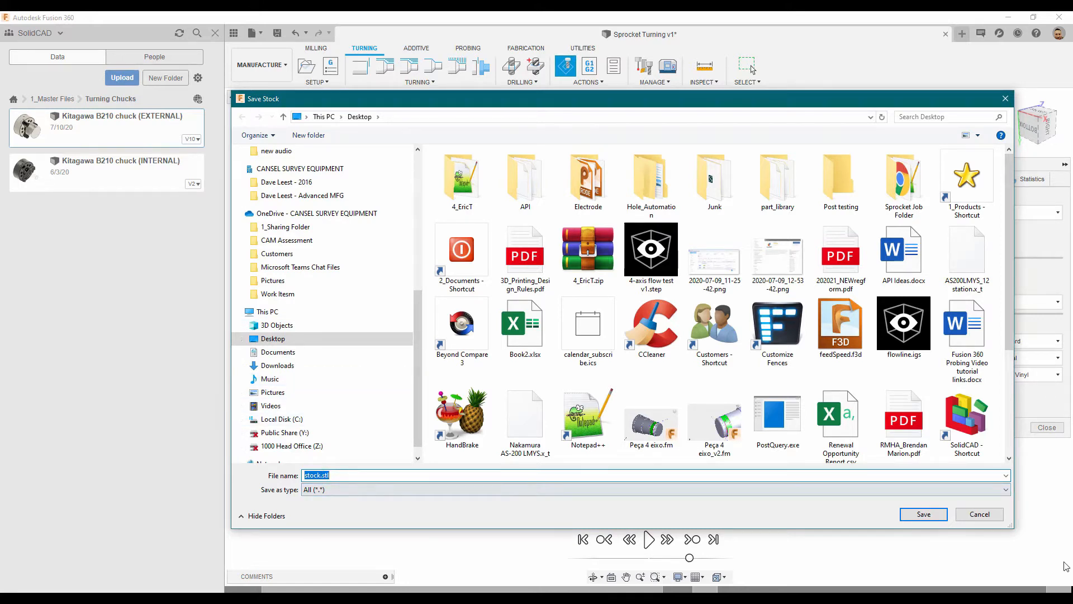
pyautogui.click(922, 515)
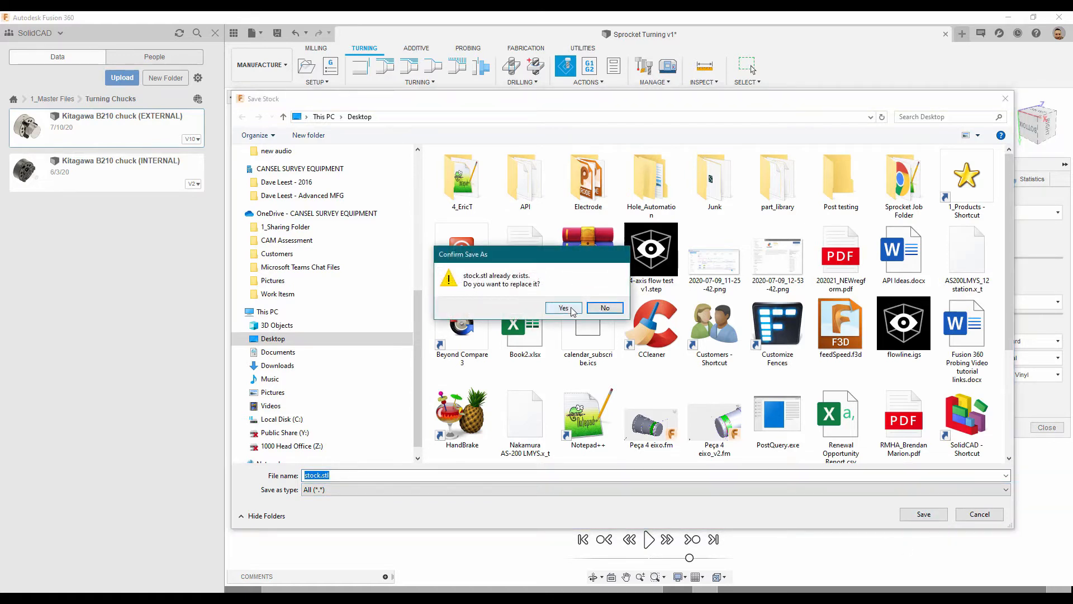
pyautogui.click(564, 308)
pyautogui.click(1047, 427)
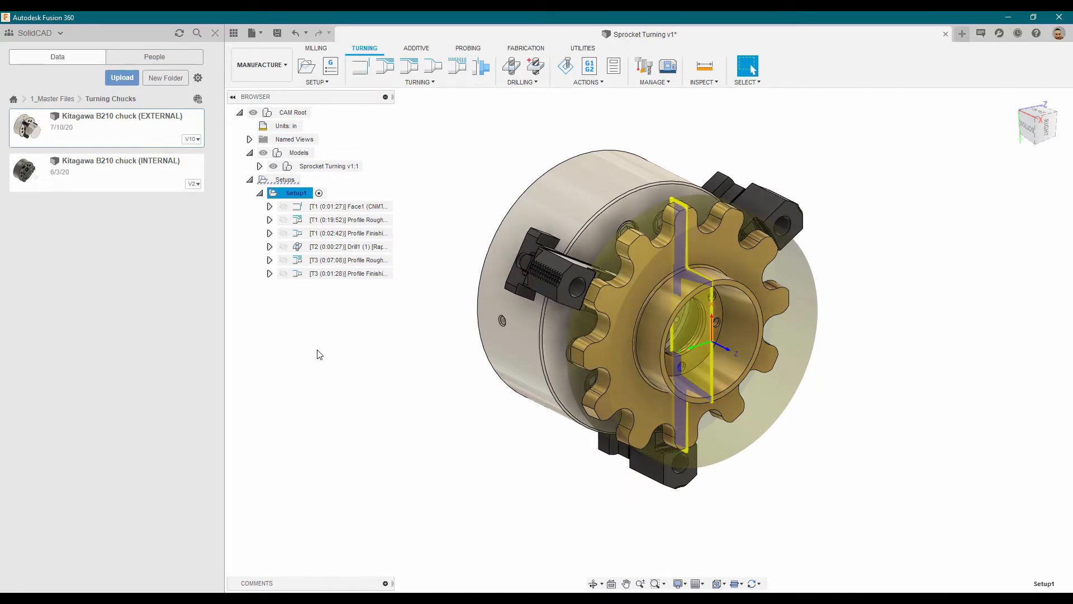
# - Generate a setup sheet for Setup1 and output it to the Sprocket Job Folder on the Desktop
pyautogui.rightClick(296, 195)
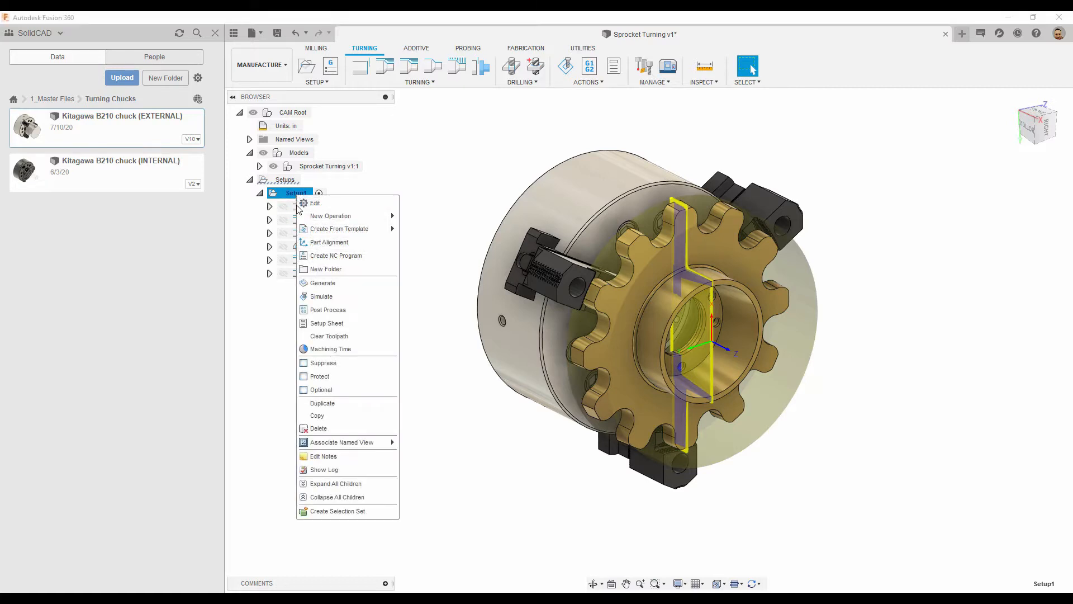
pyautogui.click(322, 327)
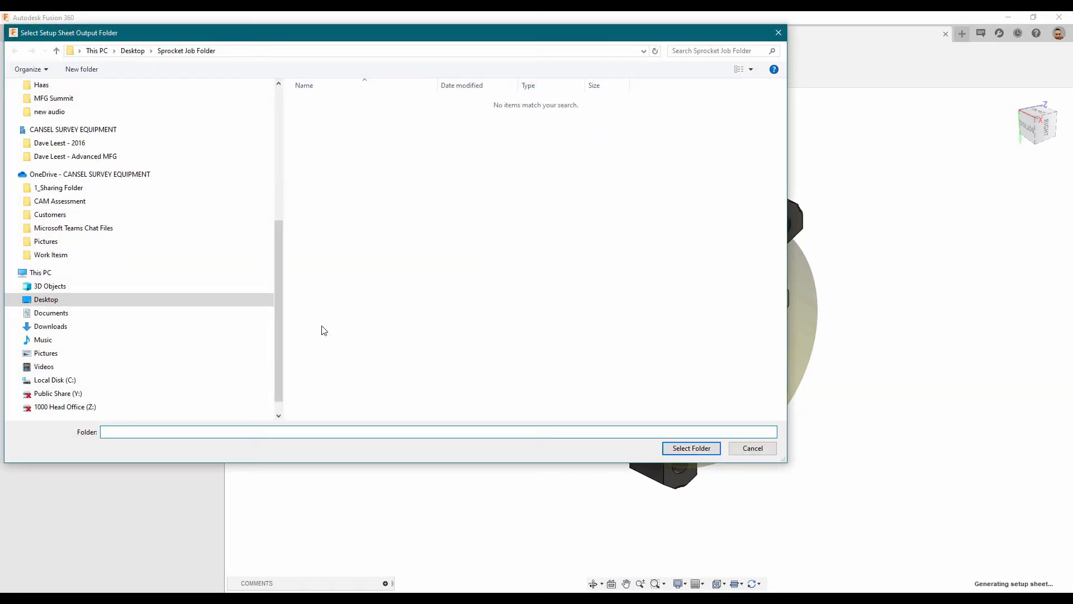
pyautogui.click(46, 300)
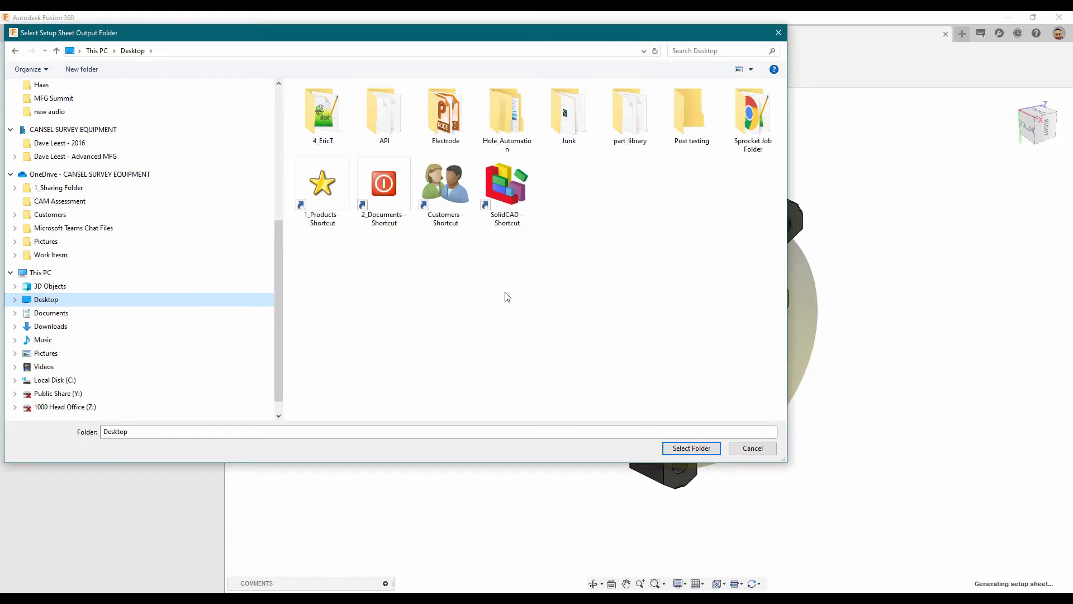
pyautogui.click(765, 151)
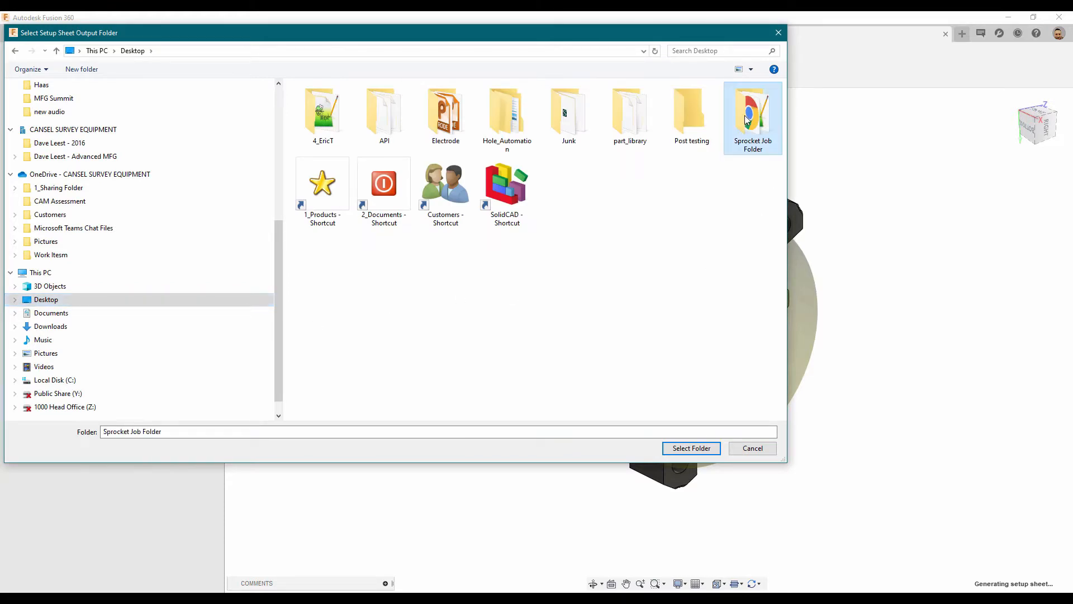
pyautogui.click(683, 450)
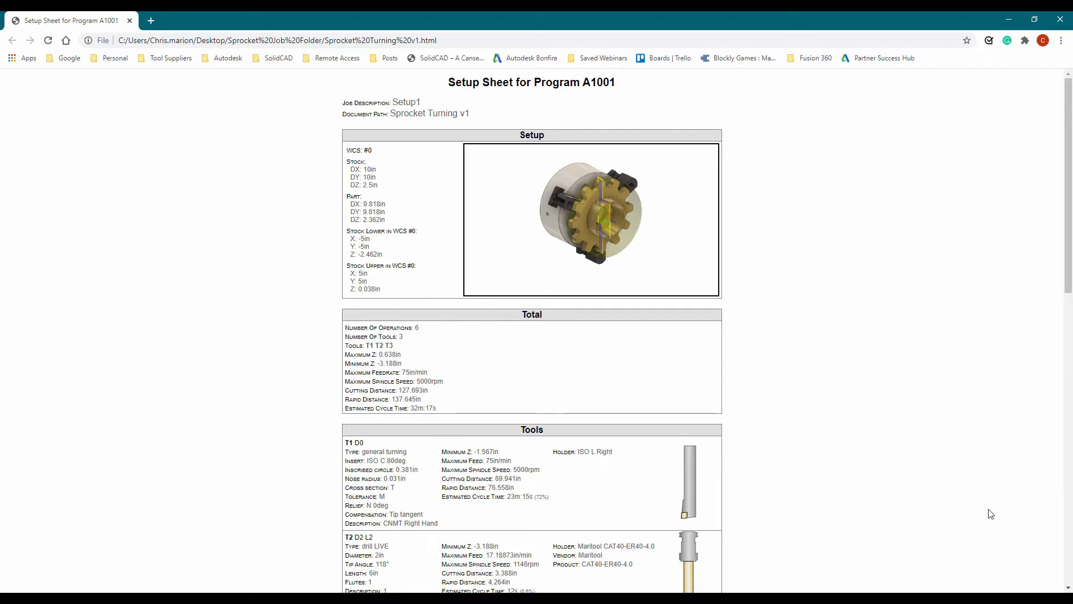
# - Review the tools and operations listed in the generated setup sheet
pyautogui.scroll(-5, 990, 513)
pyautogui.scroll(-5, 990, 513)
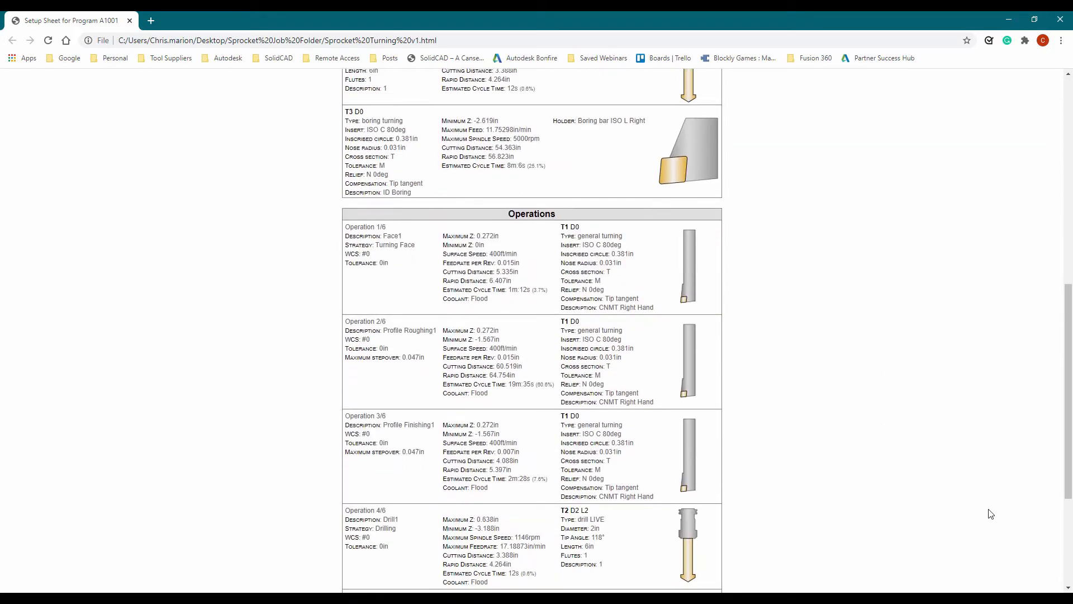
pyautogui.scroll(-2, 991, 513)
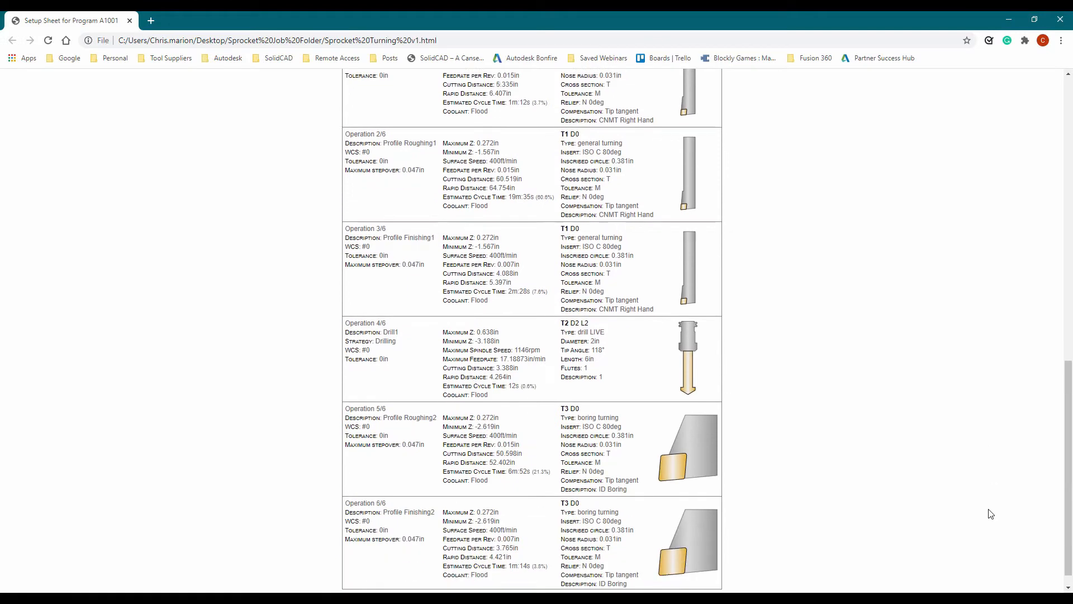
pyautogui.scroll(9, 766, 364)
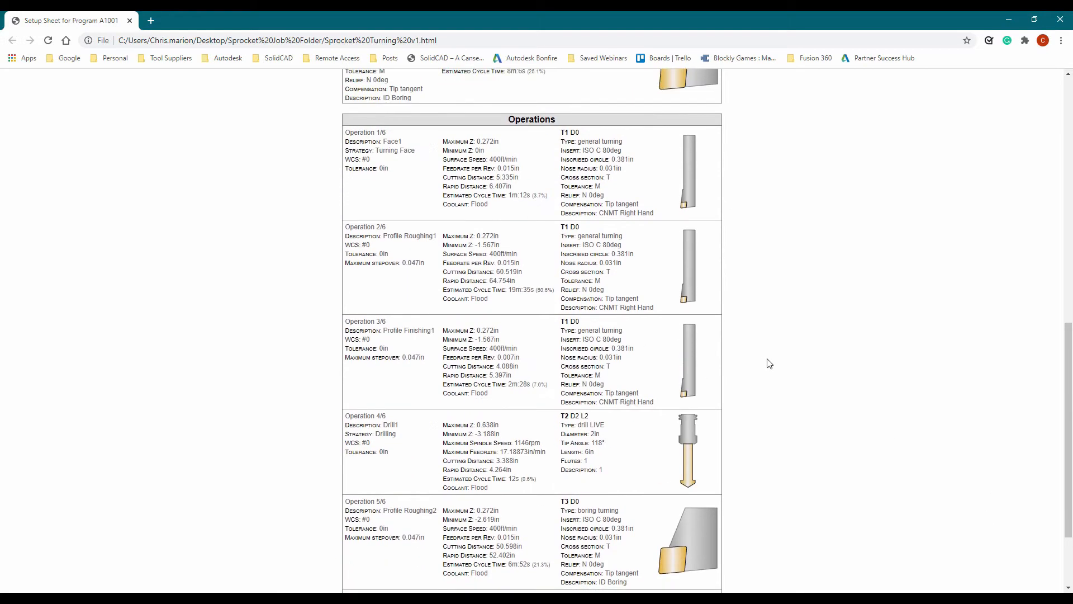
# - Check the total estimated cycle time in the setup sheet and close the sheet
pyautogui.scroll(2, 766, 362)
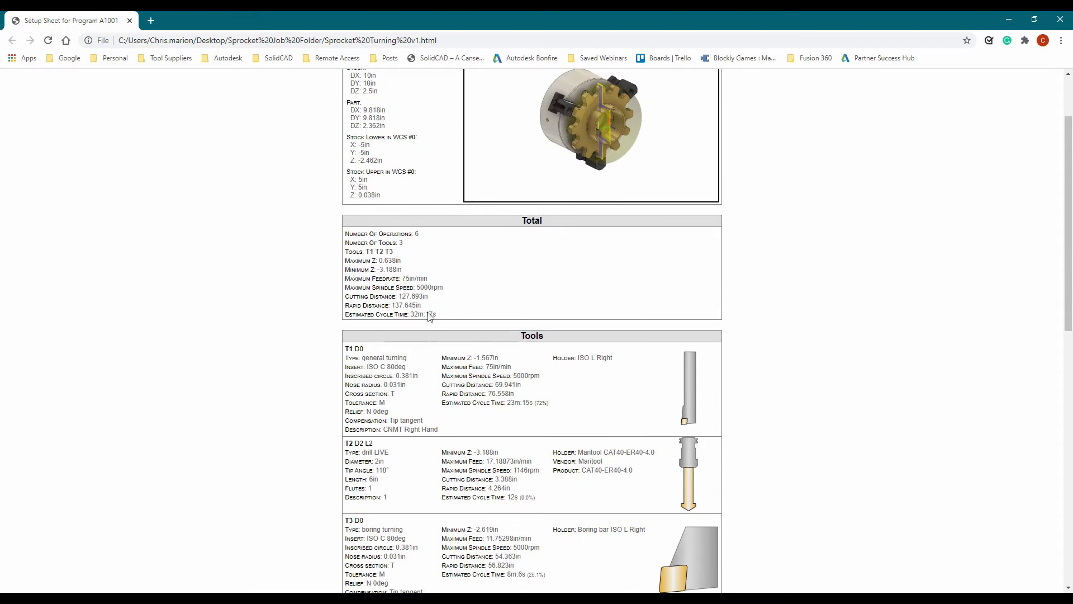
pyautogui.click(129, 21)
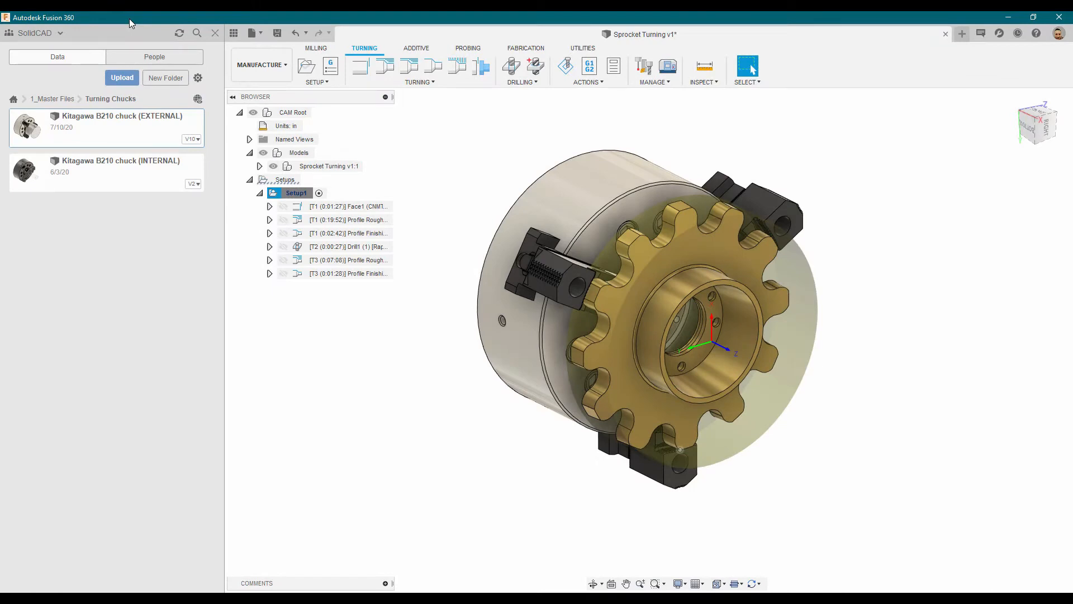
# - Open Compare and Edit for all five turning operations in Setup1, leaving out the Drill1 operation
pyautogui.click(333, 207)
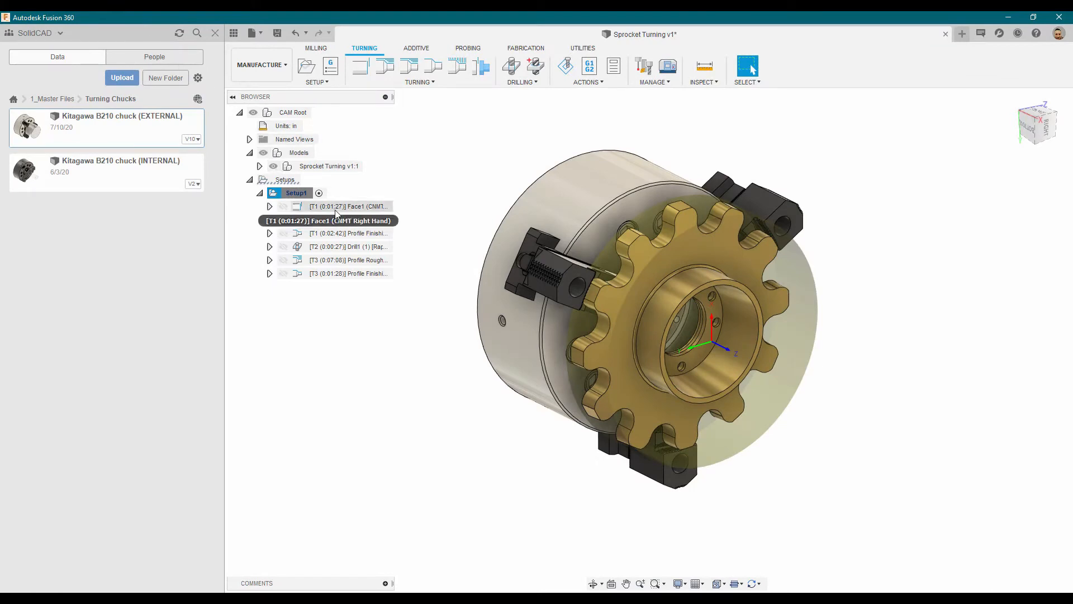
pyautogui.keyDown('shift'); pyautogui.click(333, 219); pyautogui.keyUp('shift')
pyautogui.keyDown('shift'); pyautogui.click(337, 235); pyautogui.keyUp('shift')
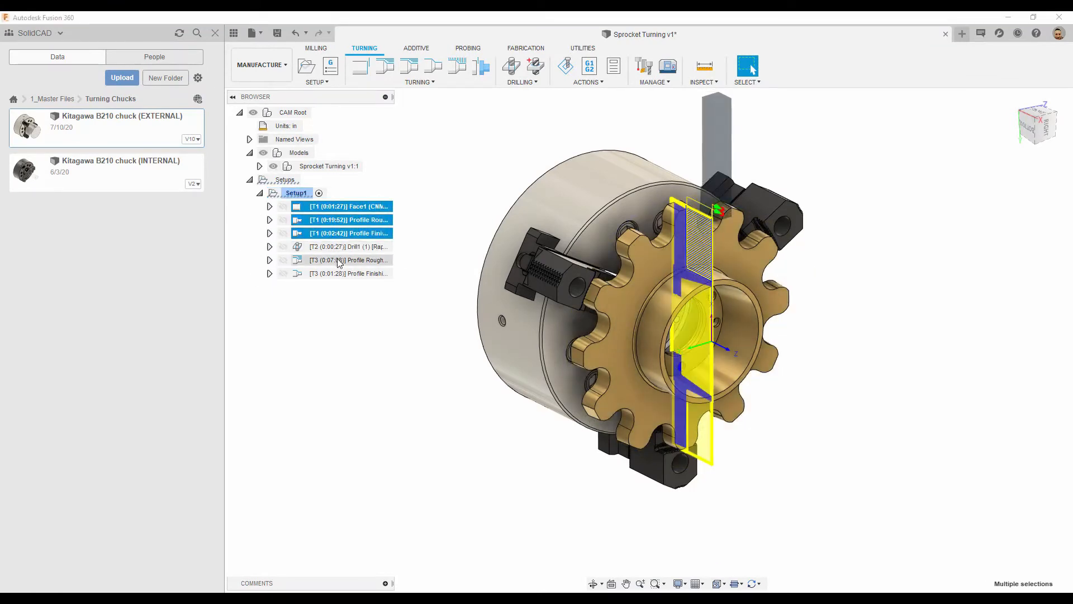
pyautogui.keyDown('shift'); pyautogui.click(340, 261); pyautogui.keyUp('shift')
pyautogui.keyDown('shift'); pyautogui.click(338, 274); pyautogui.keyUp('shift')
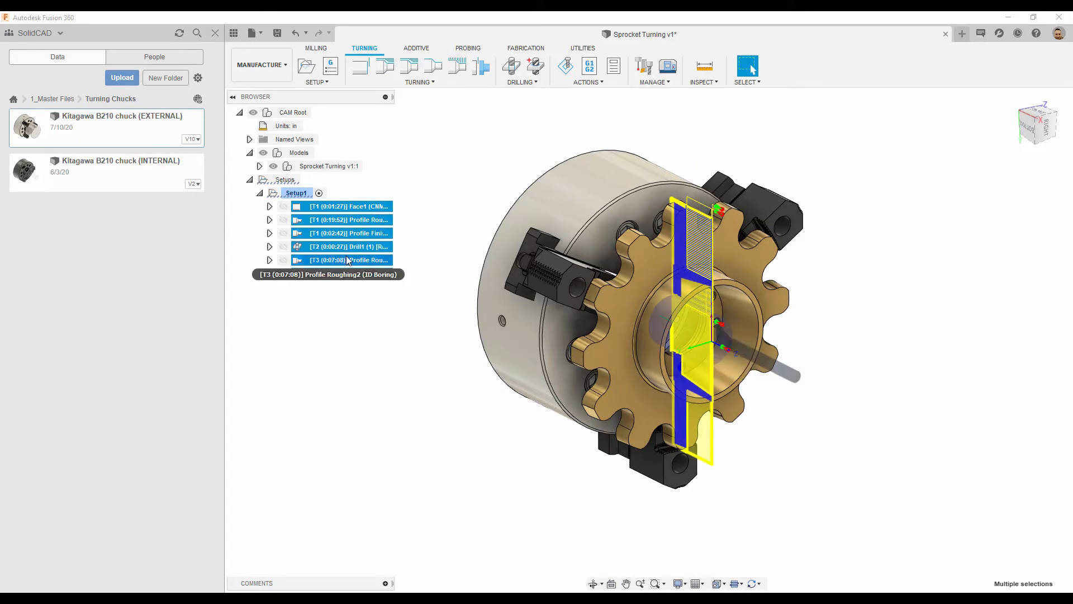
pyautogui.keyDown('ctrl'); pyautogui.click(354, 247); pyautogui.keyUp('ctrl')
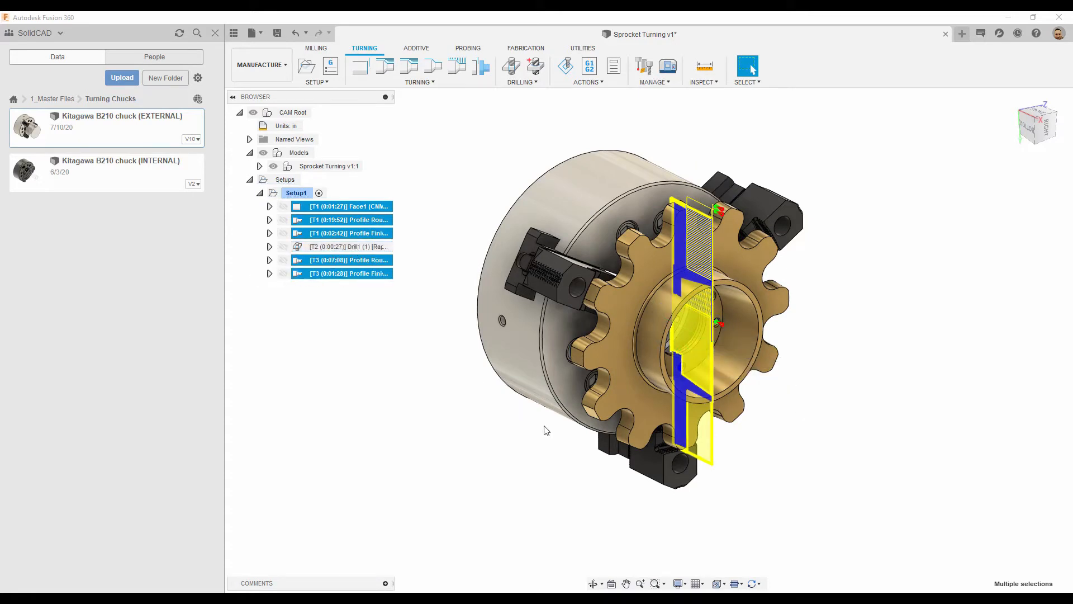
pyautogui.rightClick(347, 206)
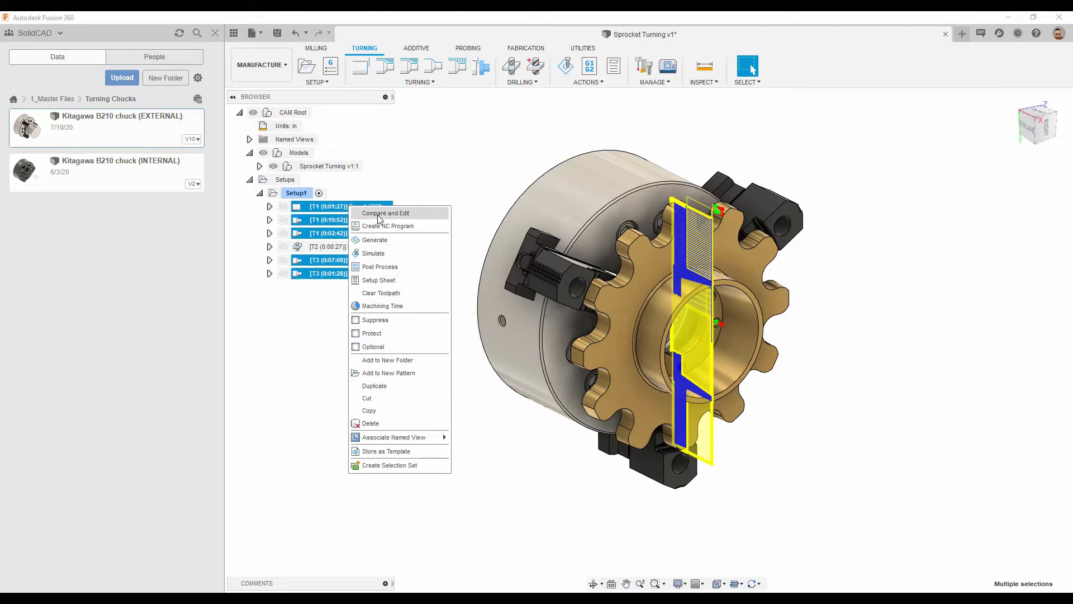
pyautogui.click(379, 214)
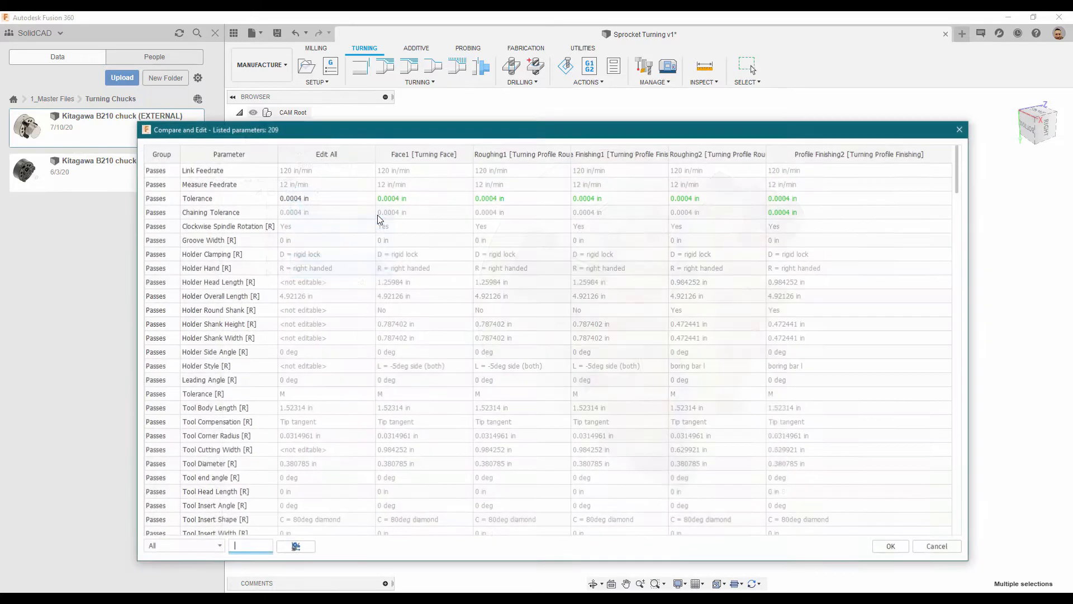
pyautogui.moveTo(484, 132); pyautogui.dragTo(444, 35)
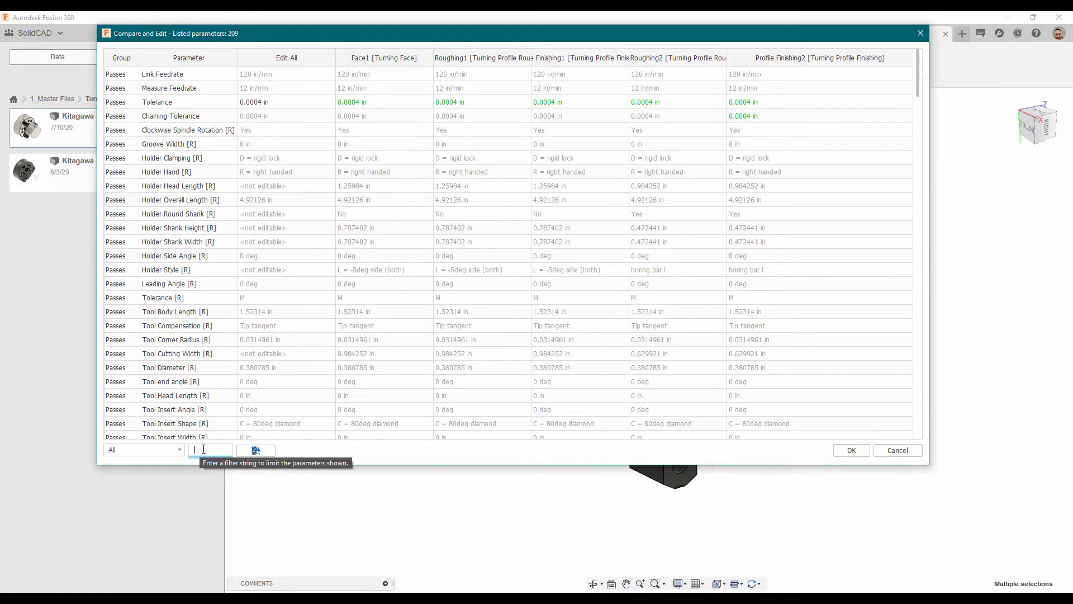
# - Filter the parameters by "feed" and set the cutting feed per revolution to 0.02 in for Profile Roughing1 and Profile Roughing2
pyautogui.write('feed')
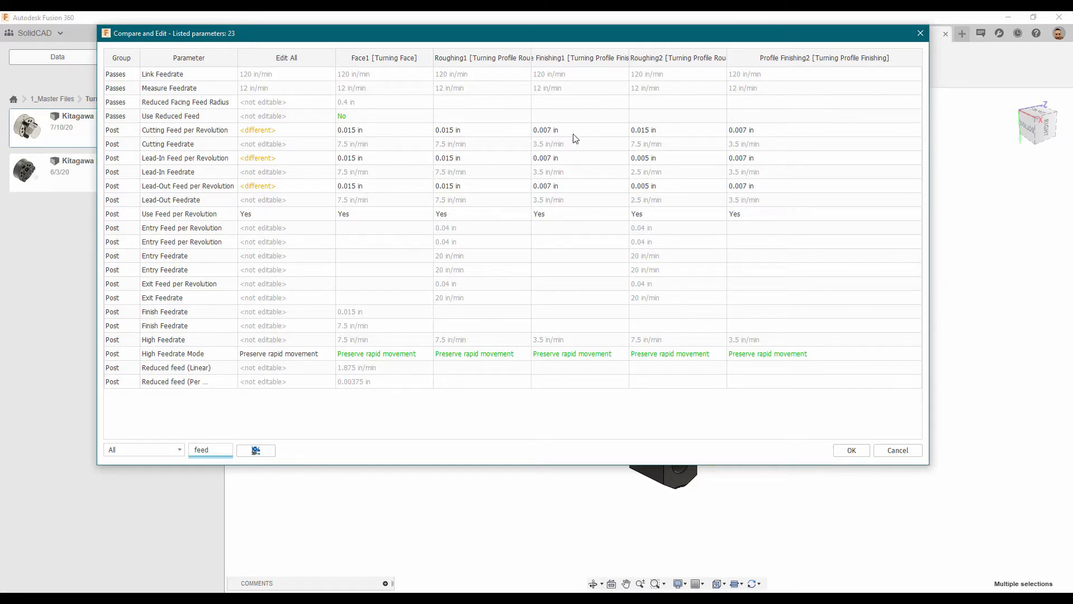
pyautogui.doubleClick(455, 130)
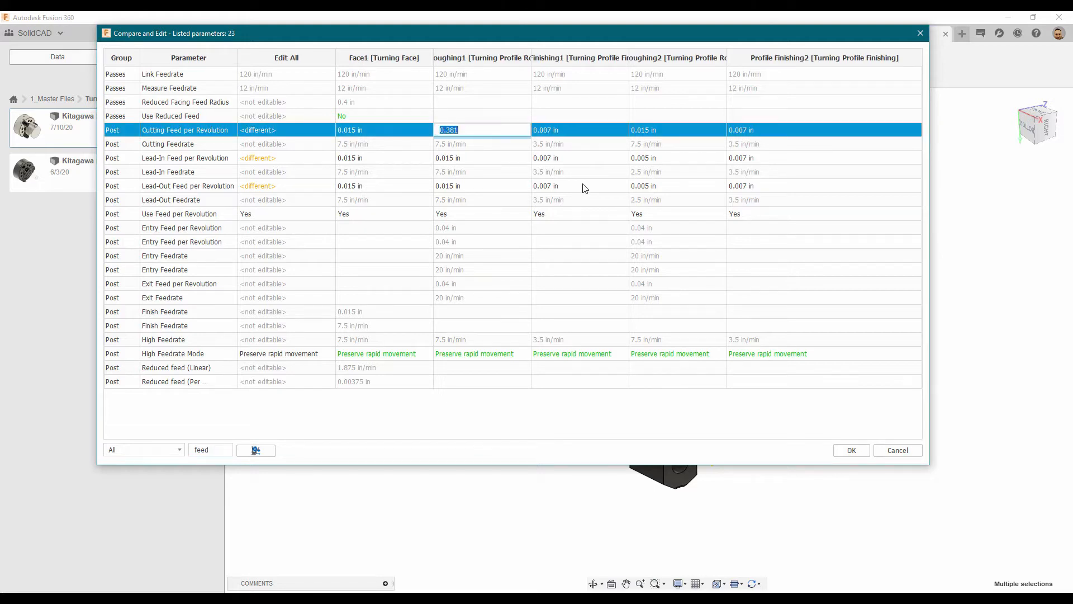
pyautogui.write('0.02')
pyautogui.press('Return')
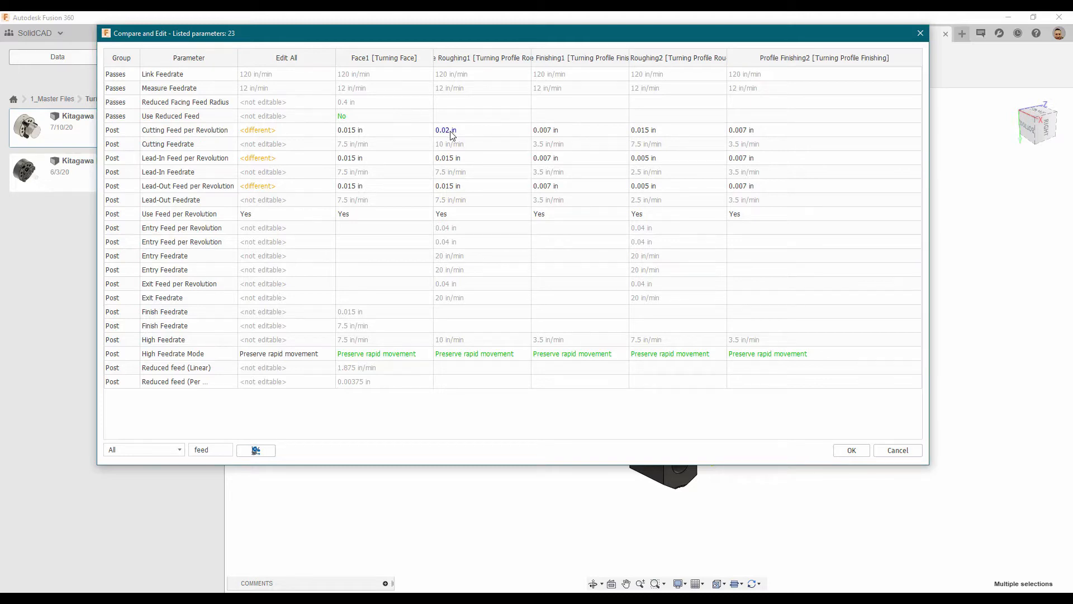
pyautogui.doubleClick(653, 134)
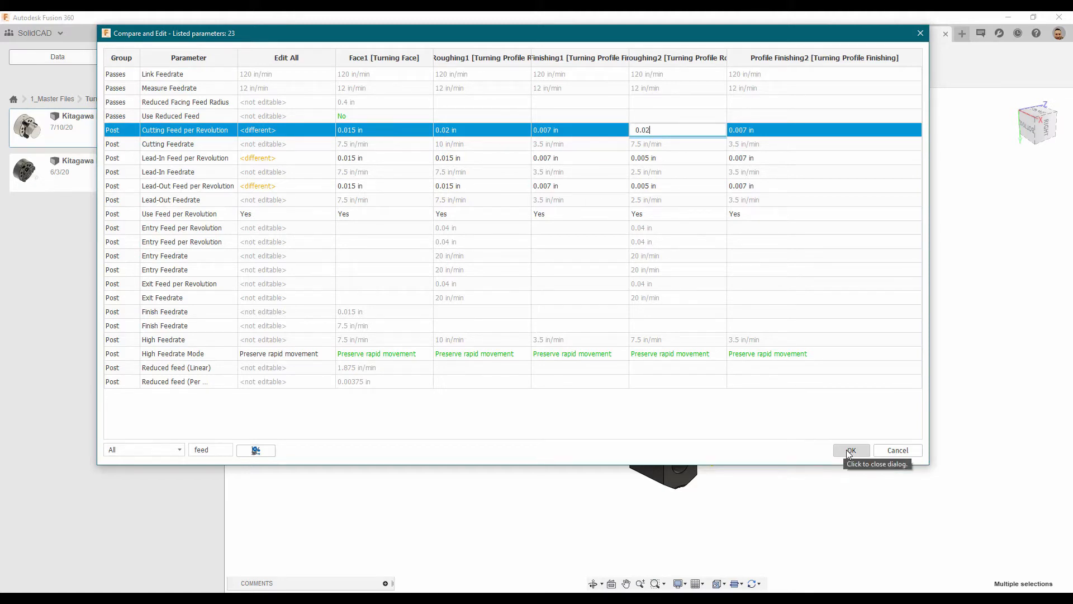
# - Set the maximum depth of cut to 0.1 in for Profile Roughing1, enter a new one for Profile Roughing2, and update both operations
pyautogui.doubleClick(212, 448)
pyautogui.write('ste')
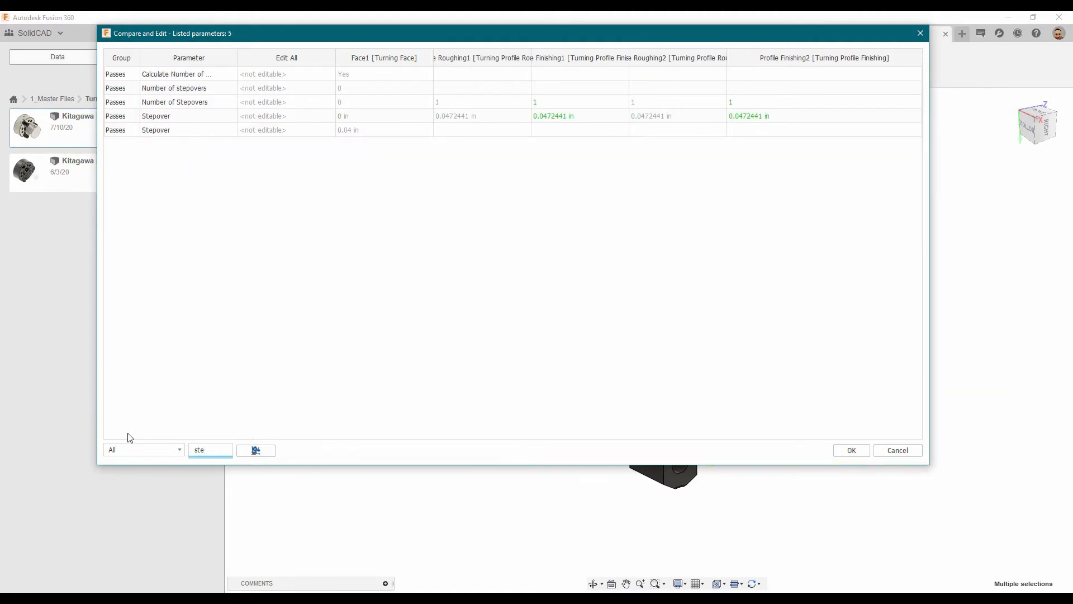
pyautogui.press('BackSpace')
pyautogui.press('BackSpace')
pyautogui.press('BackSpace')
pyautogui.write('depth')
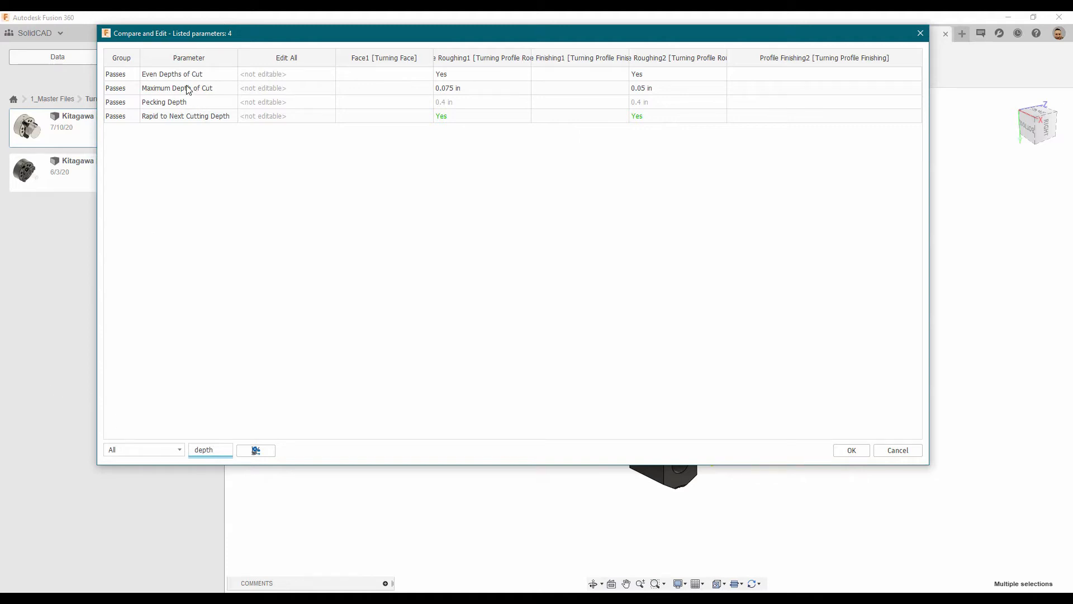
pyautogui.doubleClick(456, 88)
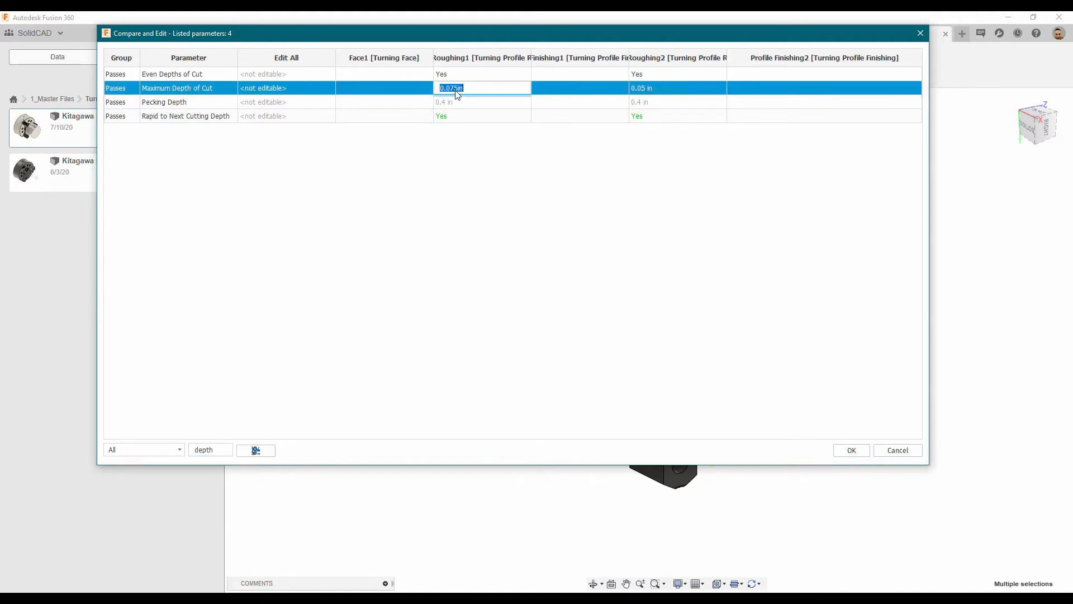
pyautogui.write('00.1')
pyautogui.doubleClick(659, 88)
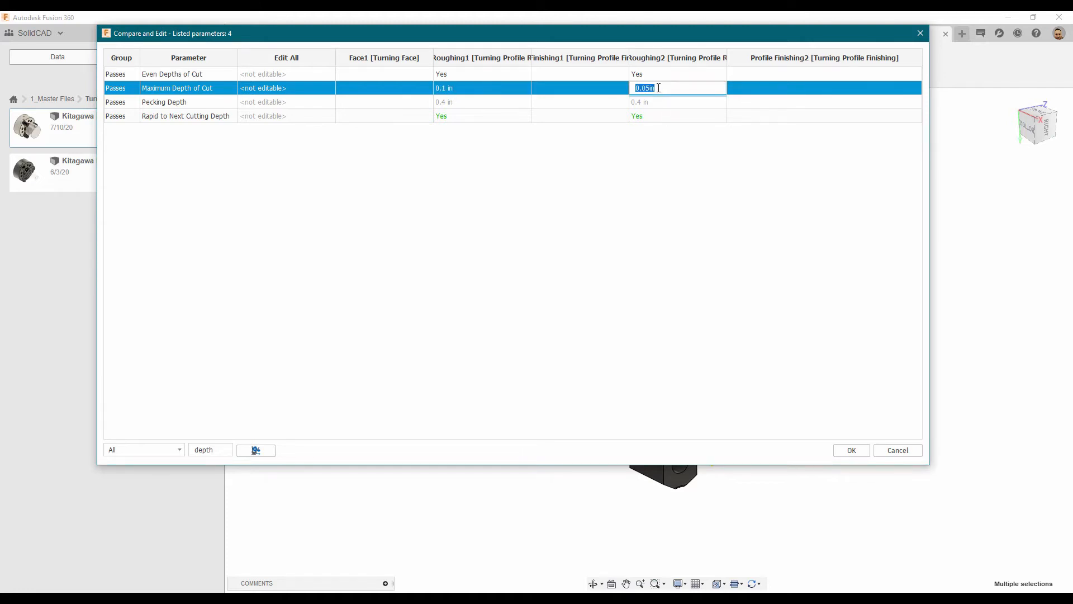
pyautogui.write('0.0')
pyautogui.click(844, 447)
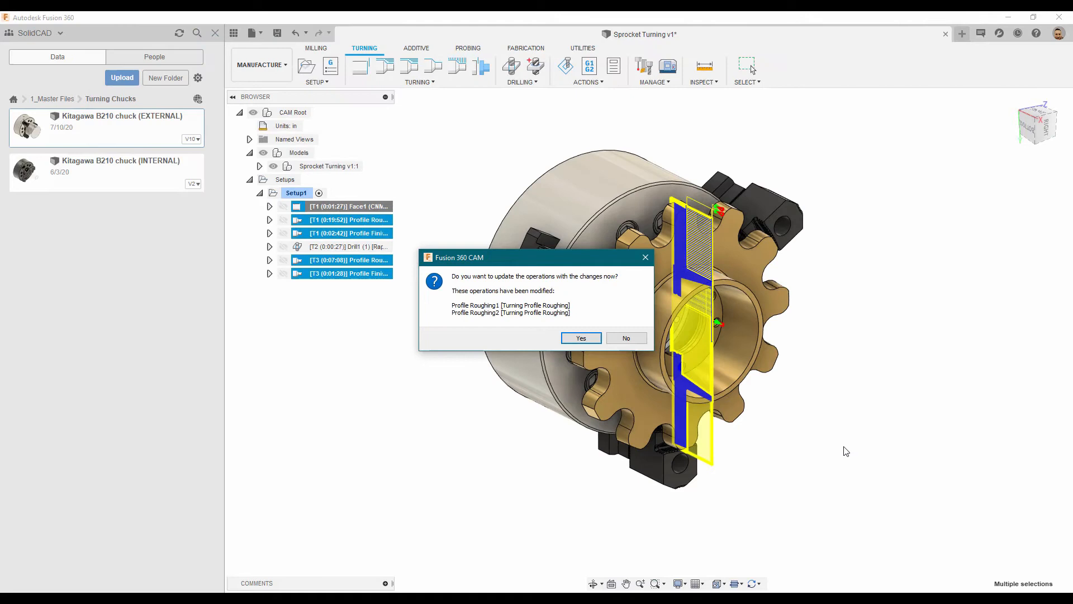
pyautogui.click(581, 338)
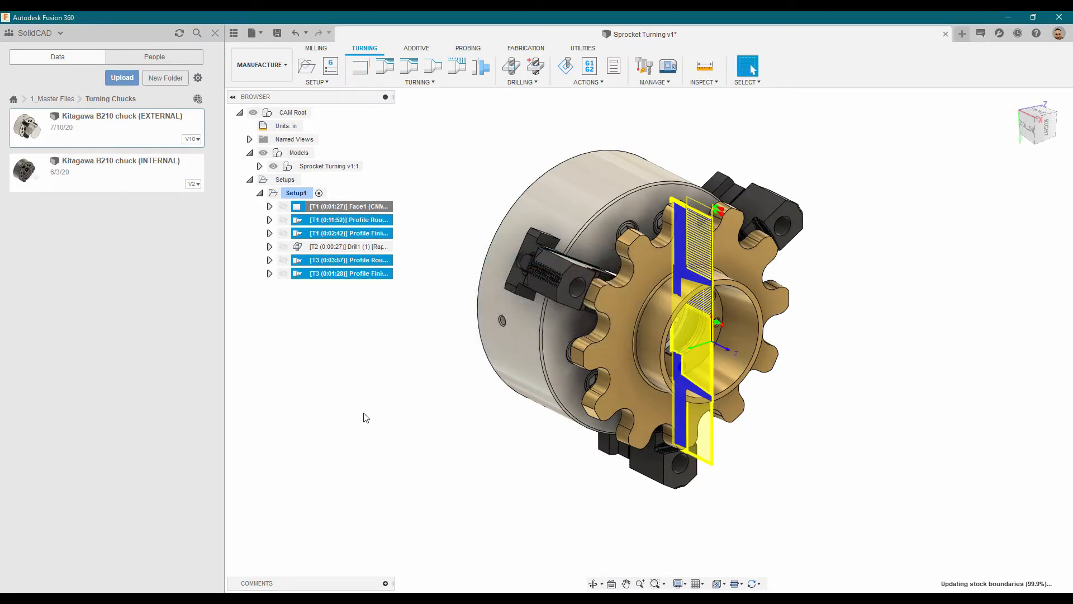
# - Generate an updated setup sheet for Setup1 into the Sprocket Job Folder on the Desktop
pyautogui.rightClick(292, 193)
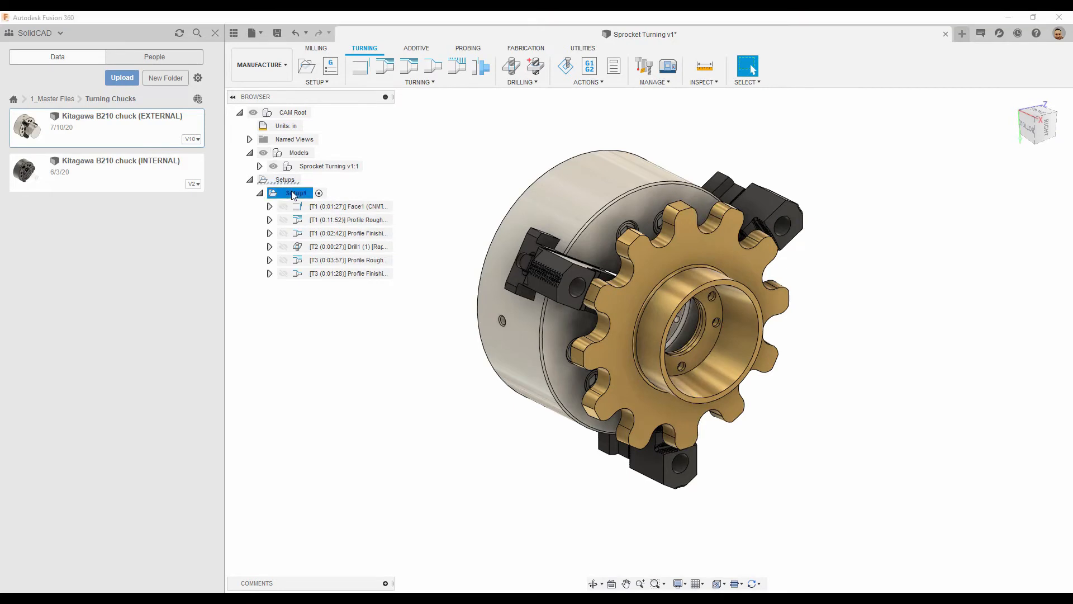
pyautogui.click(323, 320)
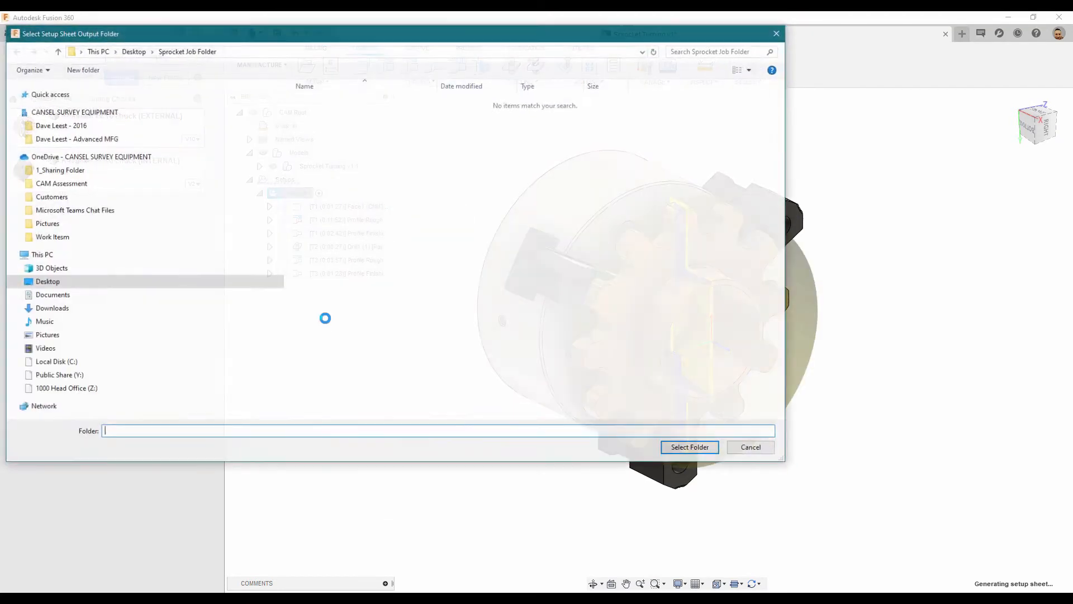
pyautogui.click(78, 407)
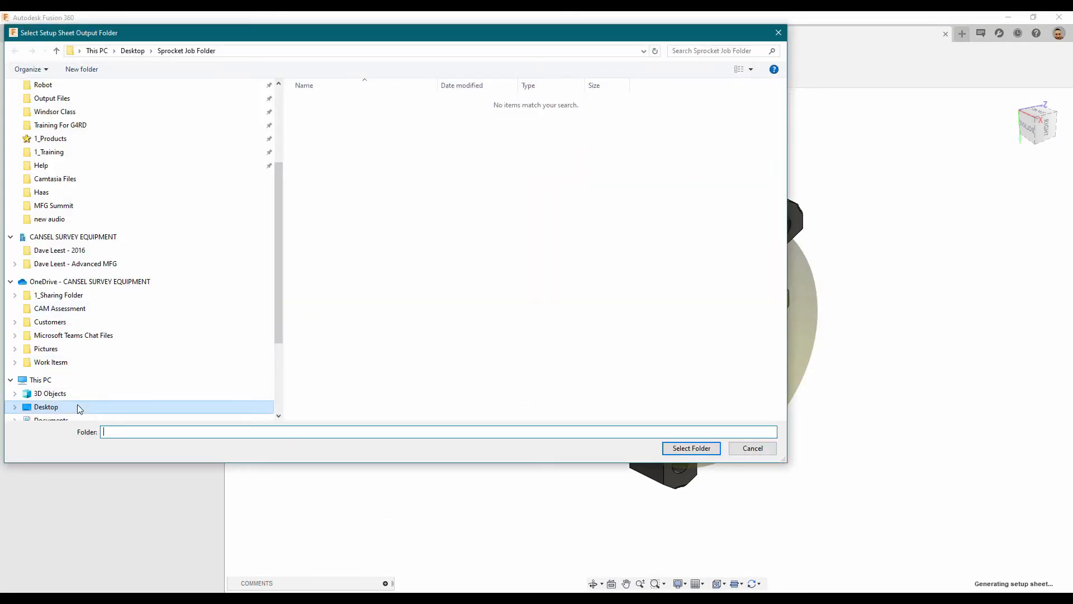
pyautogui.click(760, 125)
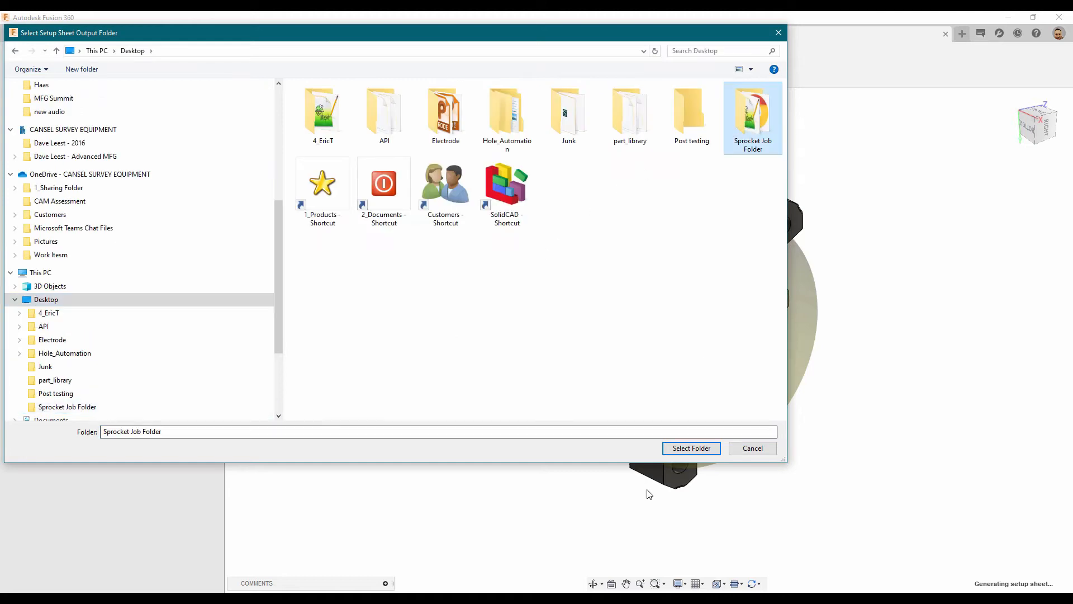
pyautogui.click(693, 448)
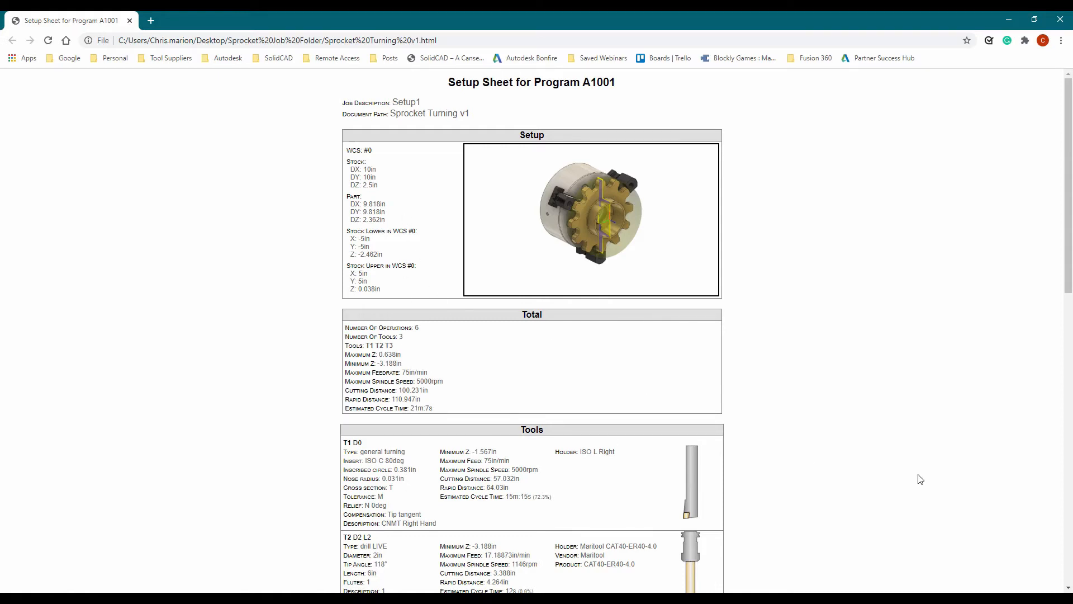
# - Review the totals and the per-tool cycle times in the updated setup sheet and close it
pyautogui.moveTo(1067, 243); pyautogui.dragTo(1062, 291)
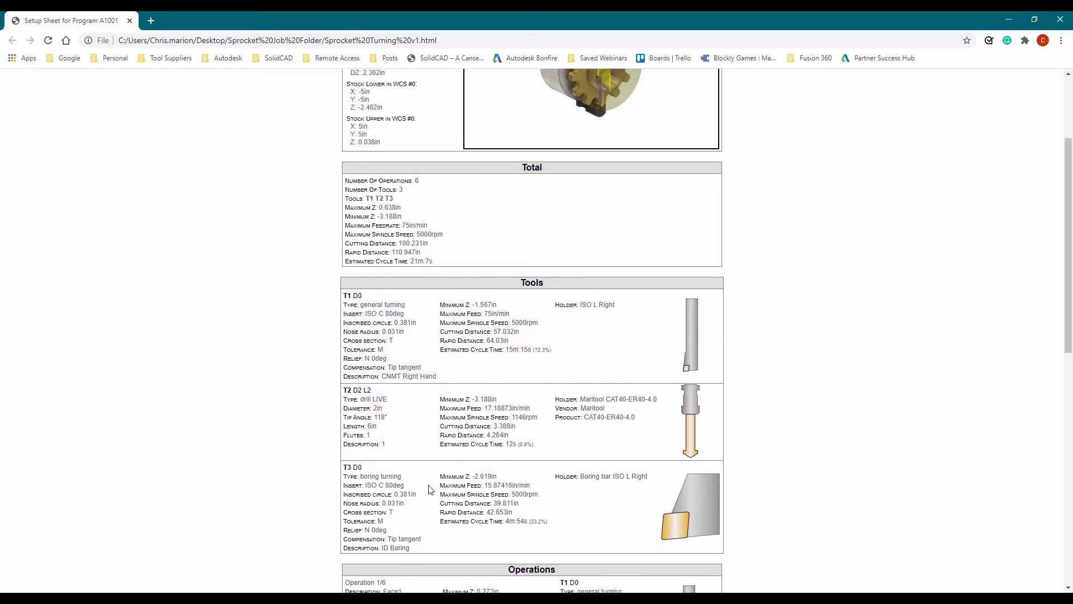
pyautogui.click(129, 20)
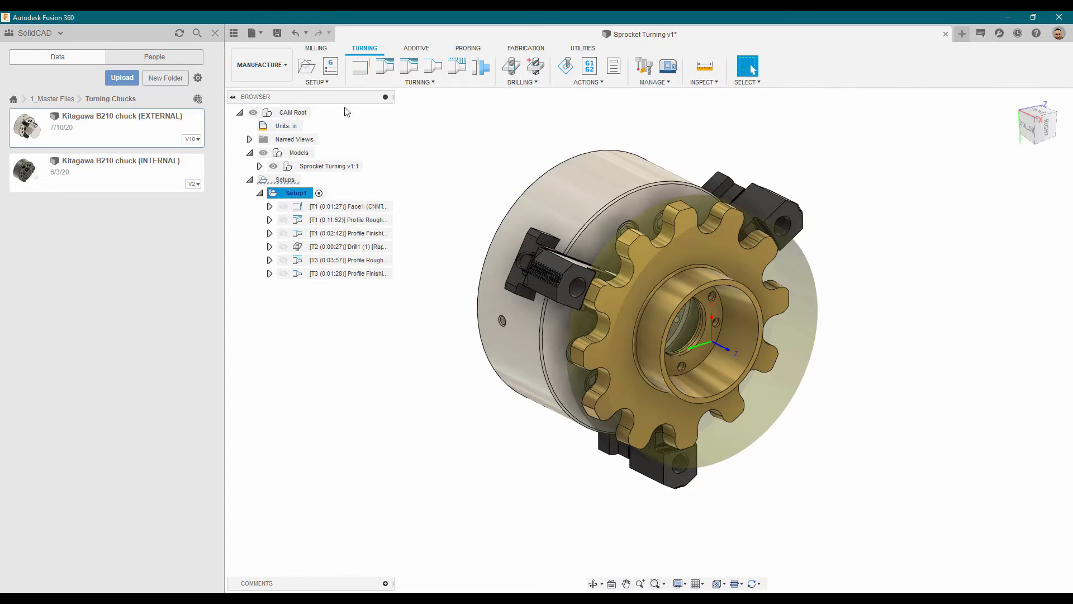
# - Start a new NC program and set its output folder to the Sprocket Job Folder on the Desktop
pyautogui.click(335, 68)
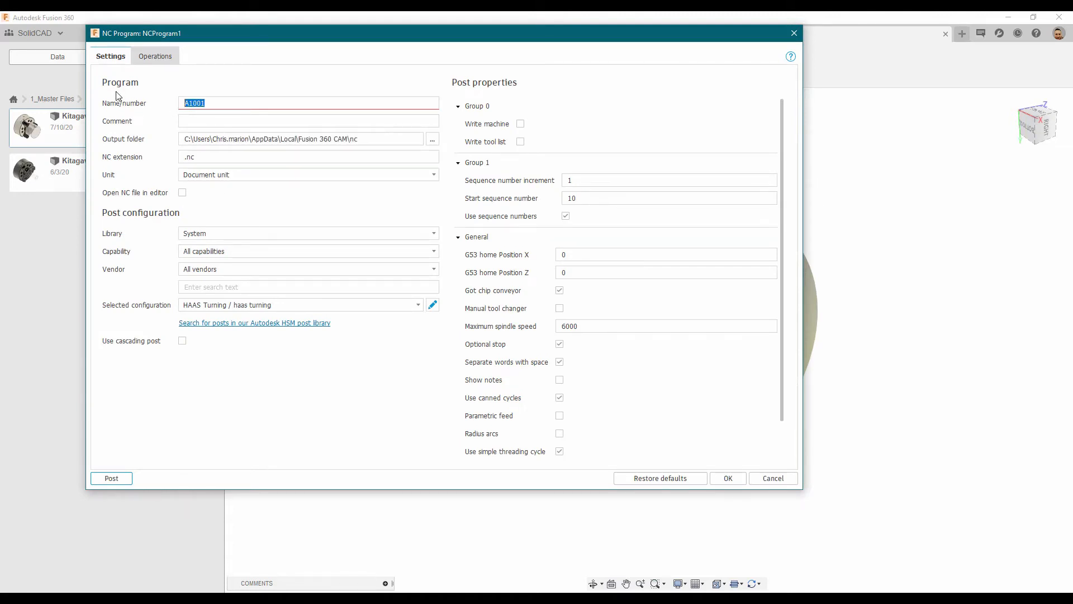
pyautogui.click(433, 139)
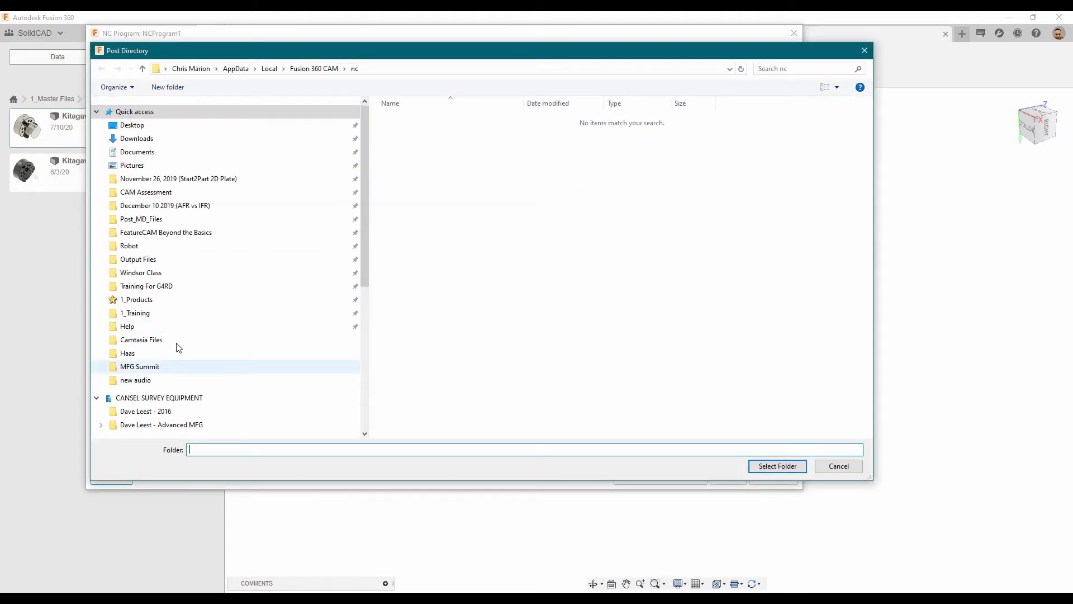
pyautogui.click(129, 126)
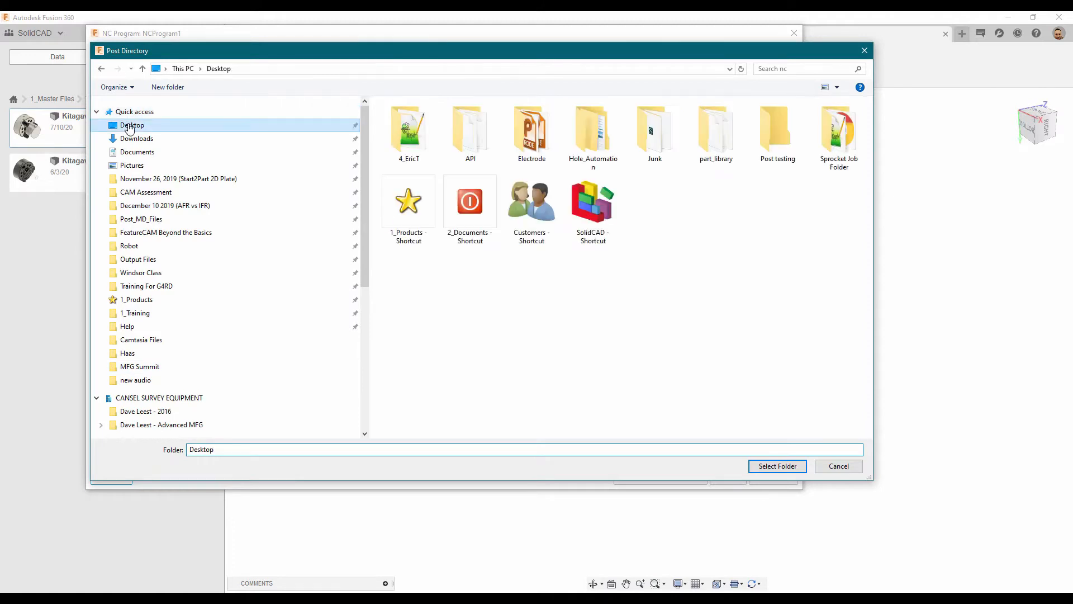
pyautogui.click(855, 152)
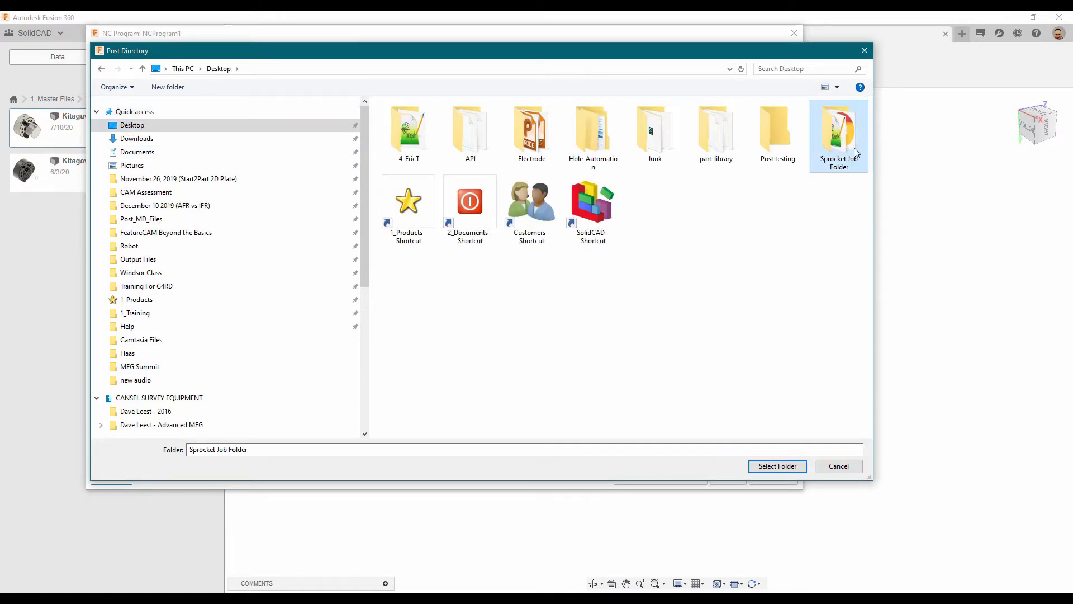
pyautogui.click(775, 466)
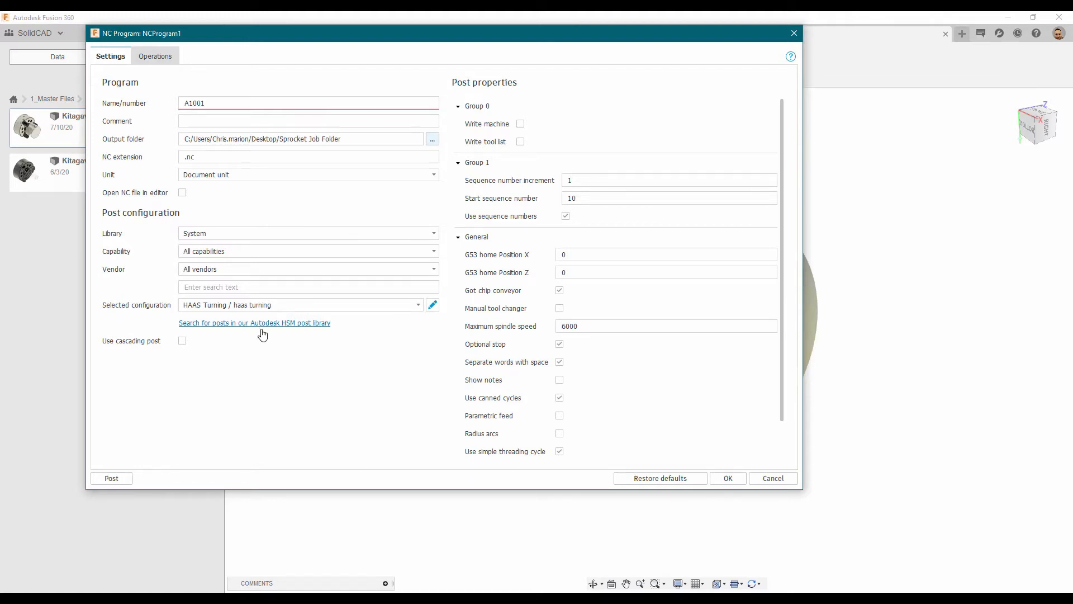
# - Replace the program name with a purely numeric one and accept the NC program settings with the HAAS Turning post
pyautogui.click(728, 479)
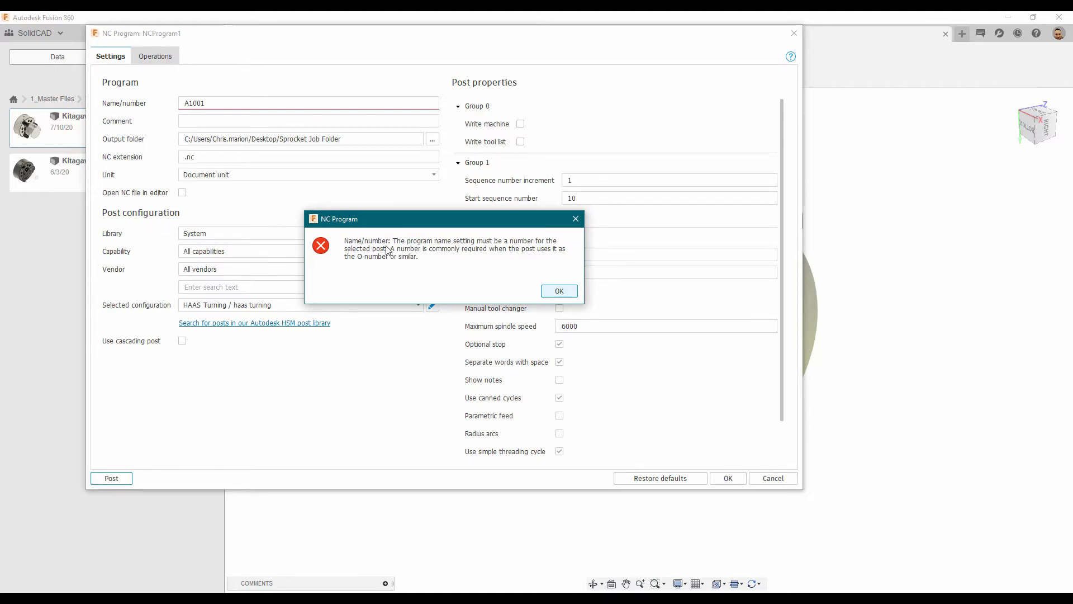
pyautogui.click(575, 219)
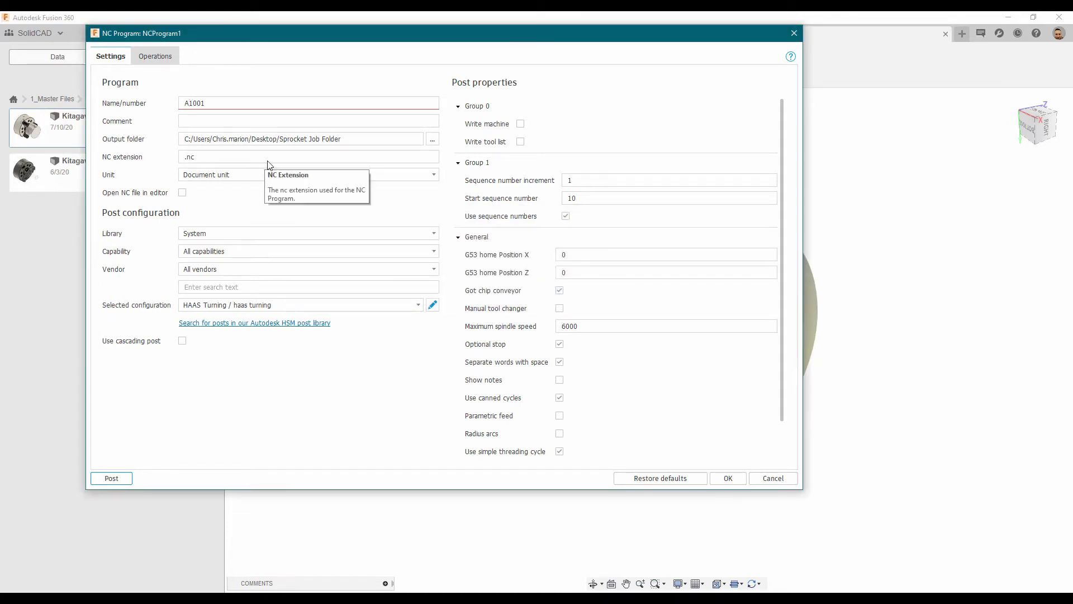
pyautogui.press('BackSpace')
pyautogui.click(729, 479)
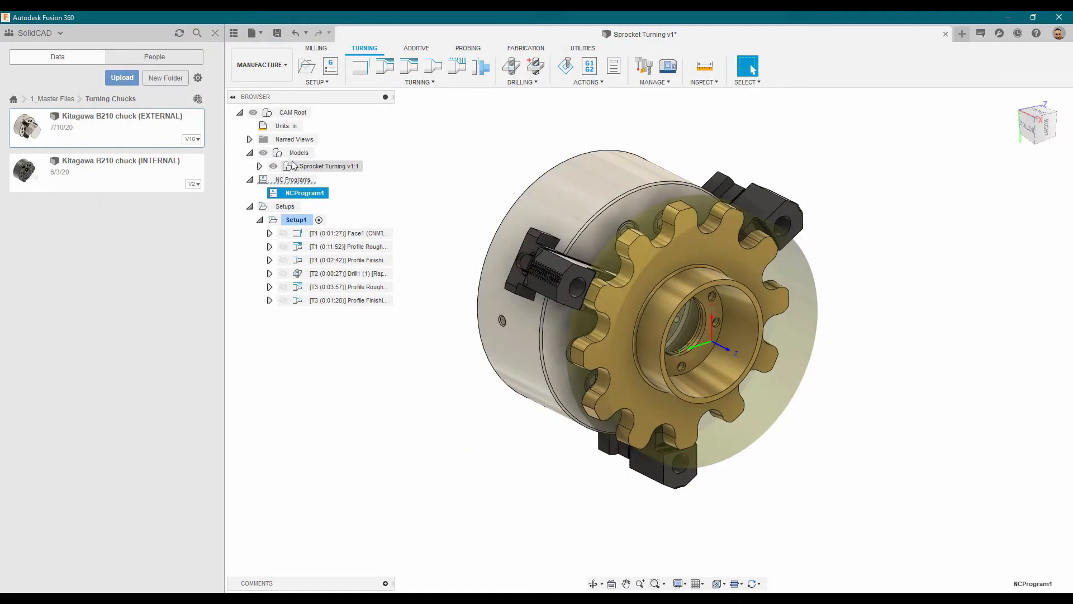
# - Post-process NCProgram1, overwriting the existing 1001.nc, and read the warning logged for the program
pyautogui.rightClick(301, 193)
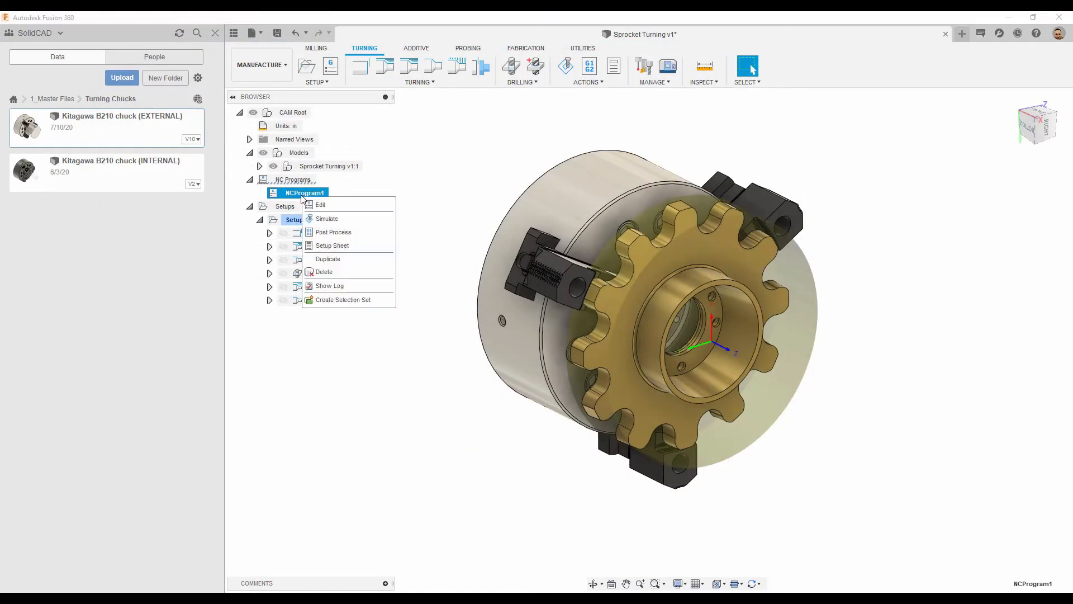
pyautogui.click(328, 232)
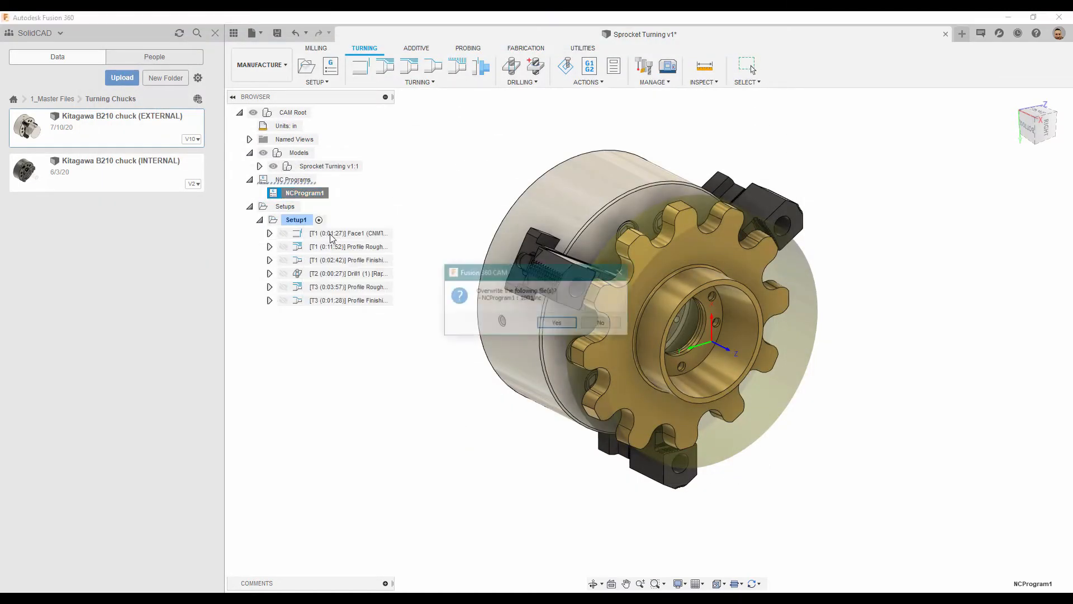
pyautogui.click(569, 329)
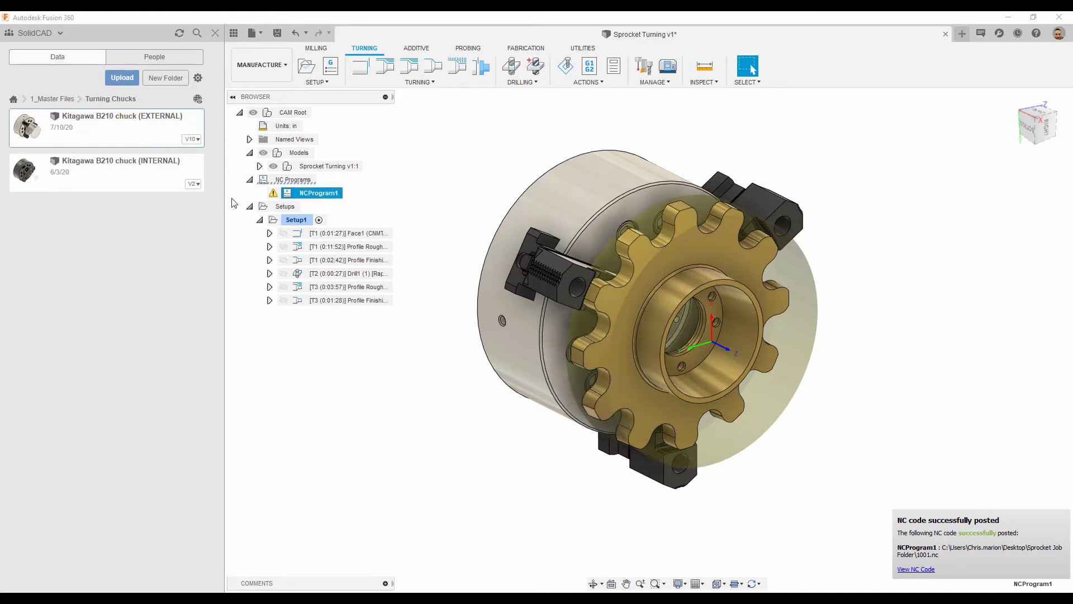
pyautogui.click(274, 196)
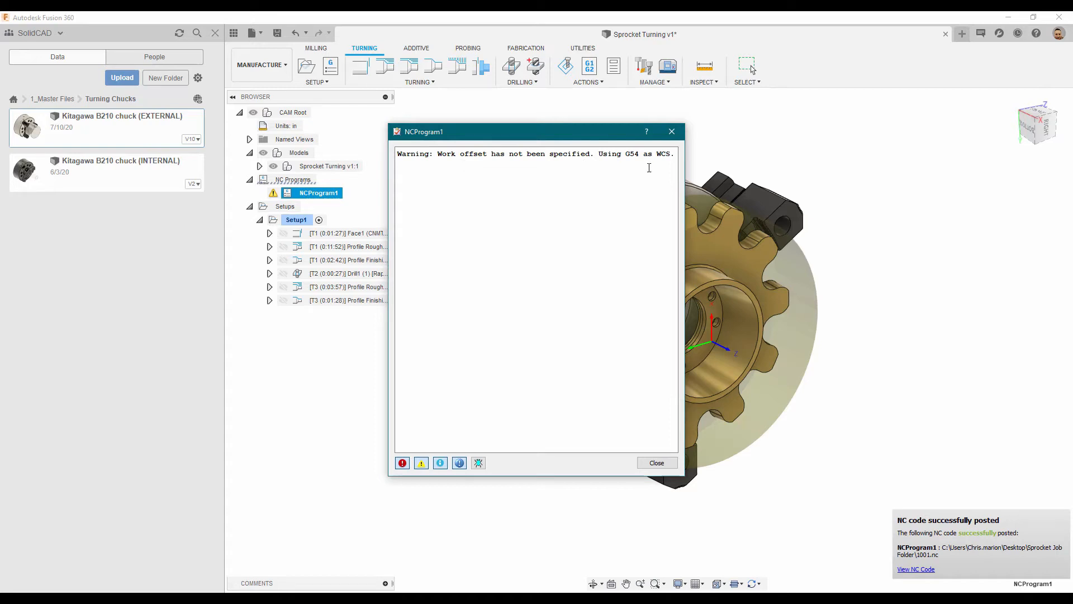
pyautogui.click(675, 132)
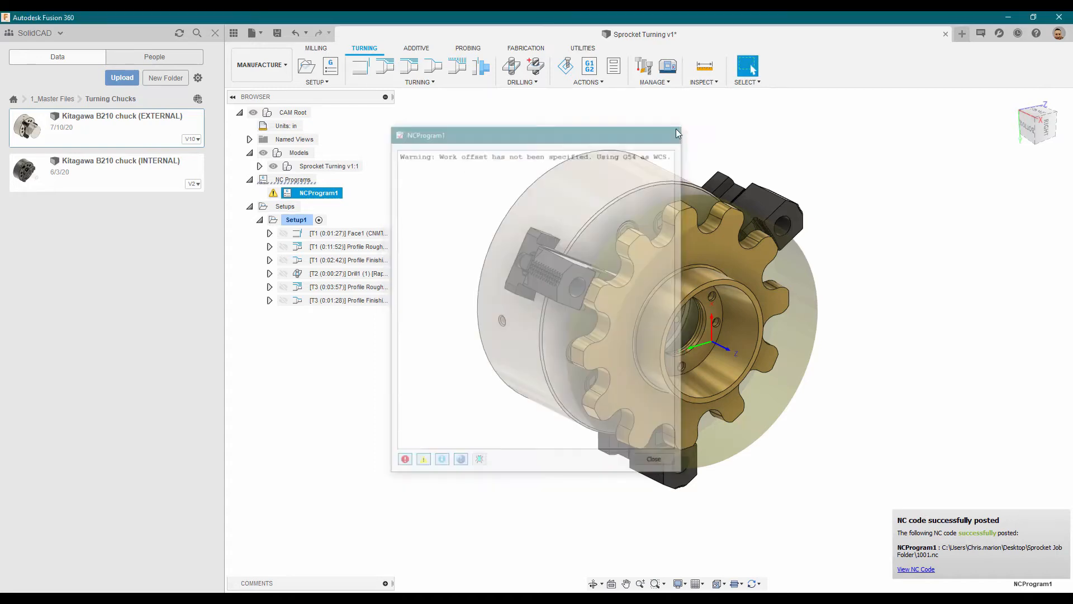
# - Edit Setup1's post-process settings and set the WCS offset to 1
pyautogui.rightClick(296, 220)
pyautogui.click(330, 231)
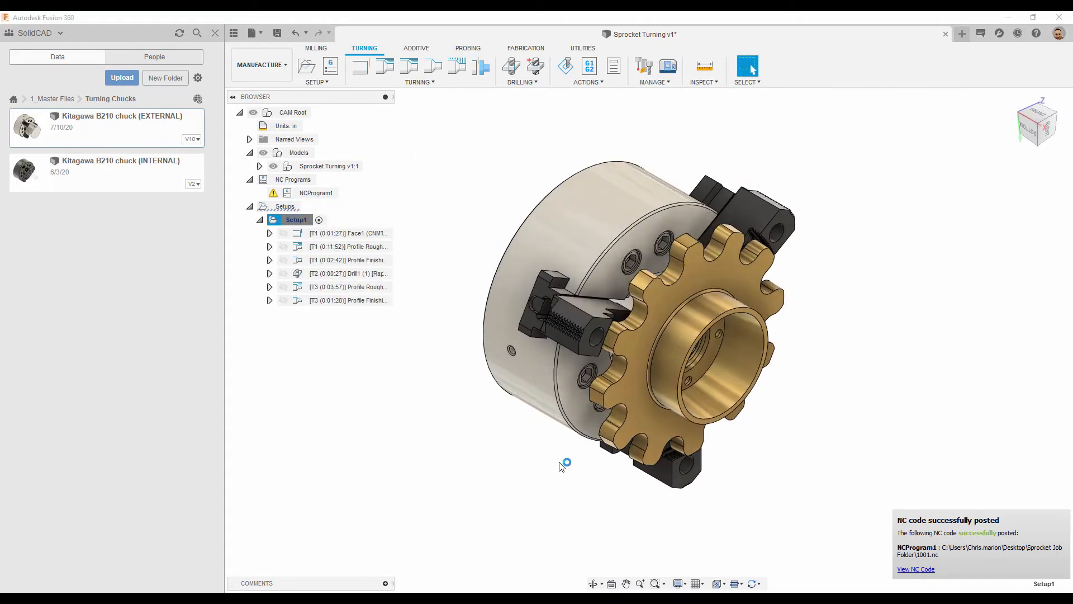
pyautogui.click(944, 106)
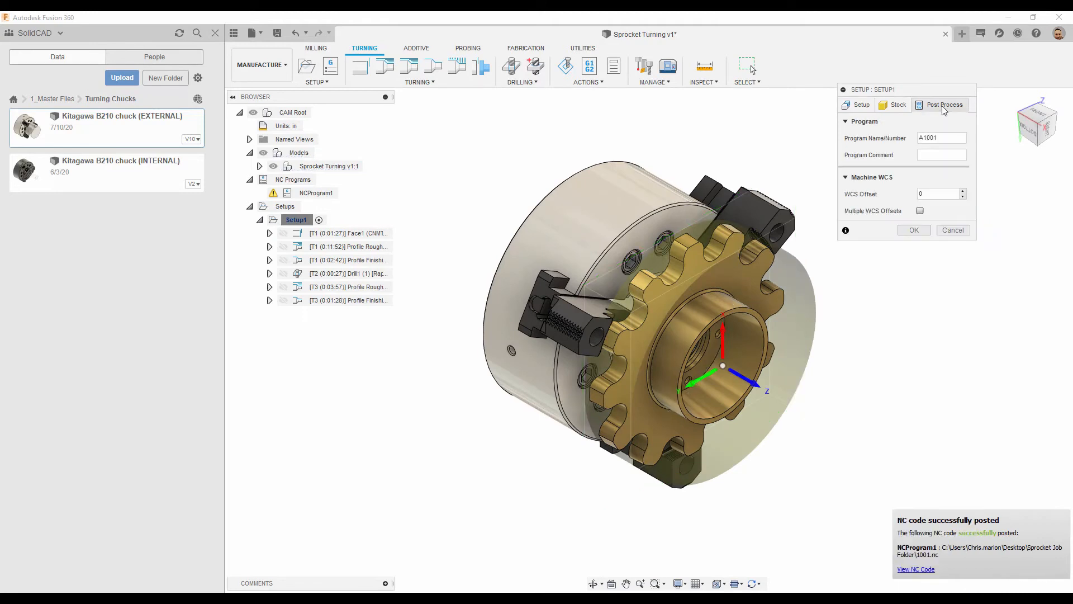
pyautogui.click(919, 193)
pyautogui.doubleClick(919, 193)
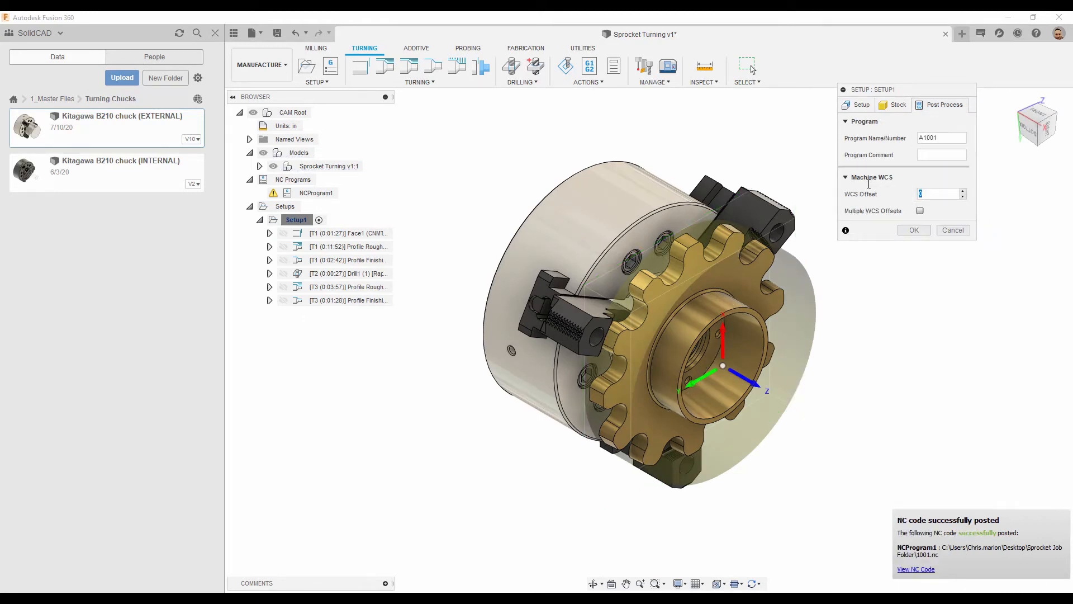
pyautogui.click(914, 230)
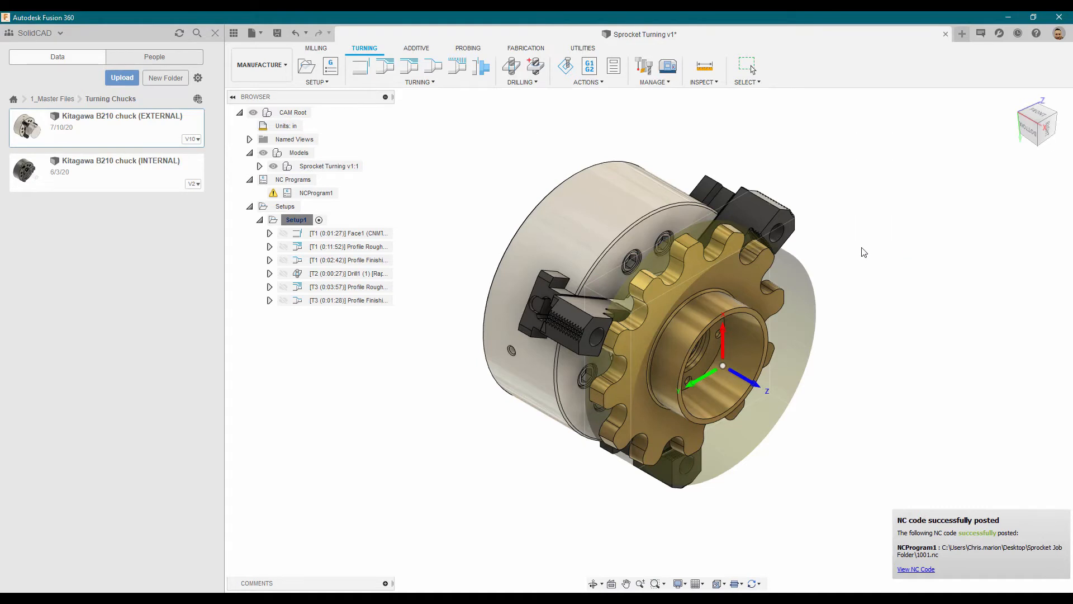
# - Post-process NCProgram1 again with the new work offset, overwriting 1001.nc
pyautogui.rightClick(321, 197)
pyautogui.press('Escape')
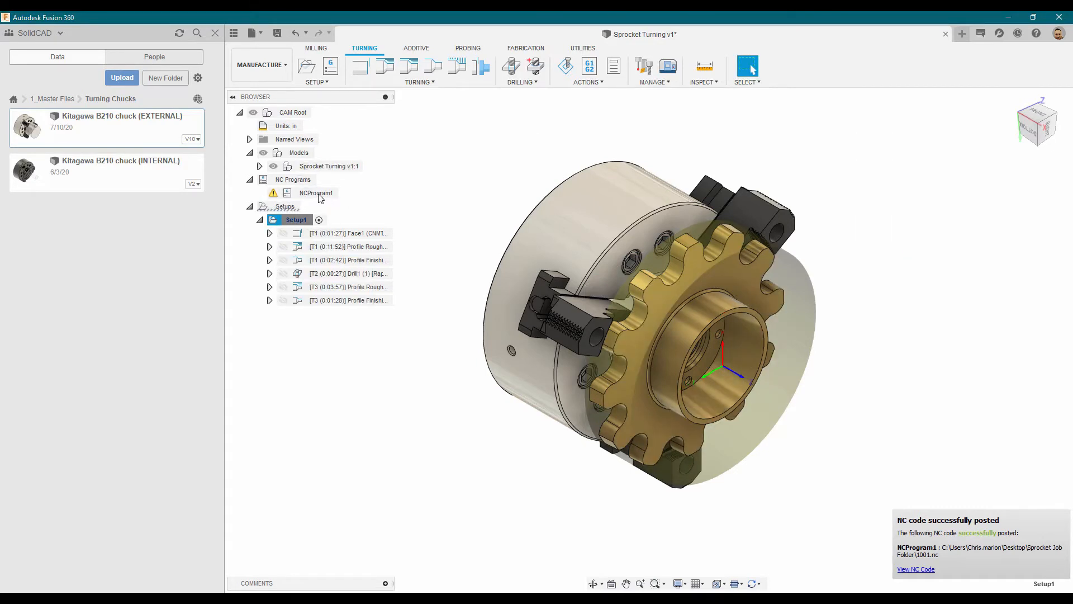
pyautogui.rightClick(319, 194)
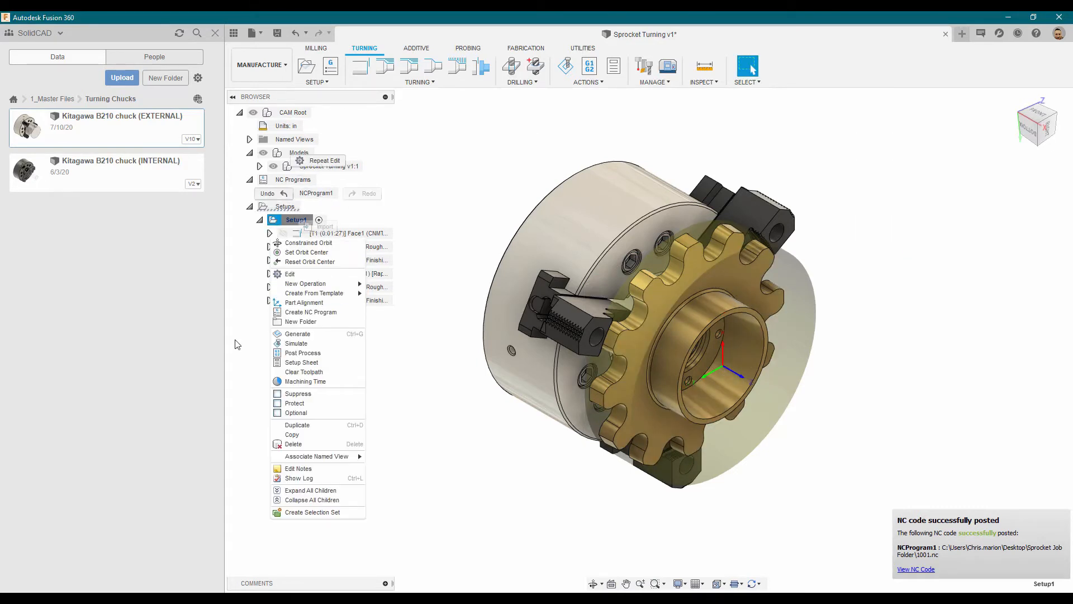
pyautogui.click(230, 365)
pyautogui.rightClick(313, 195)
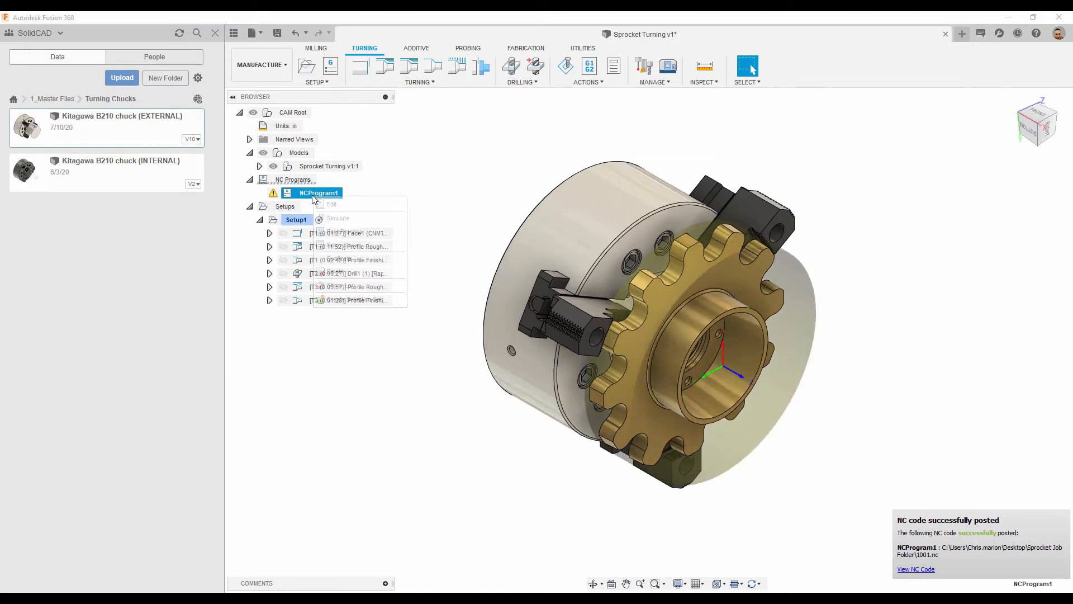
pyautogui.click(342, 239)
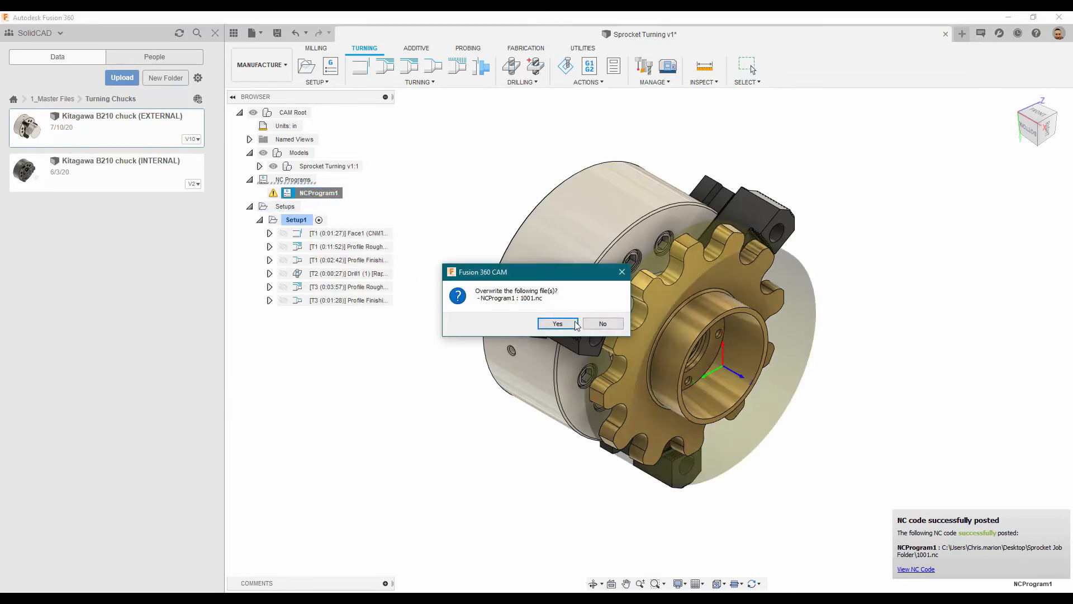
pyautogui.click(559, 322)
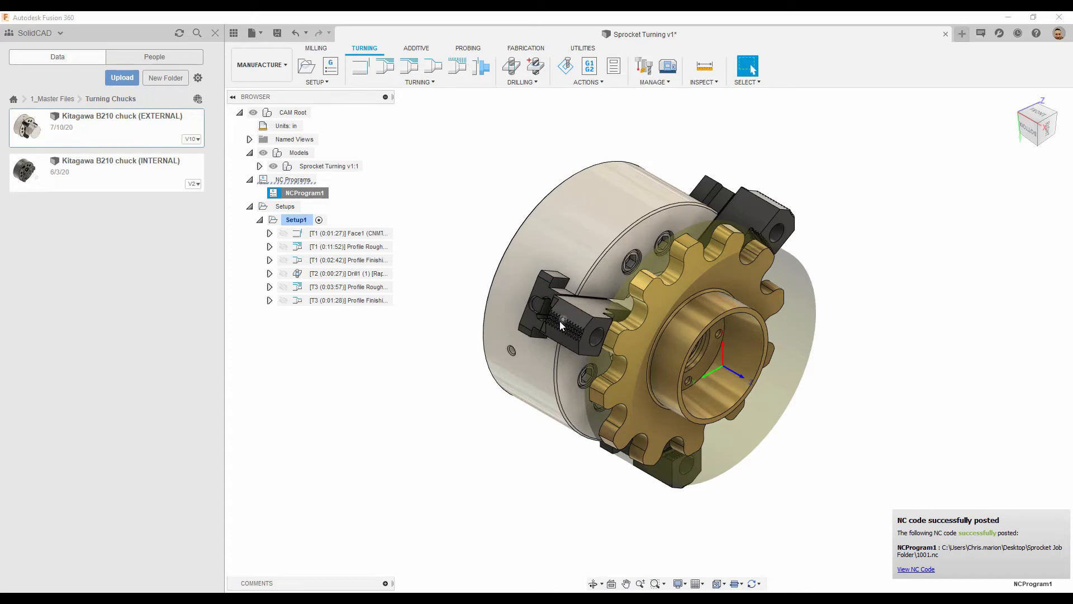
# - Edit NCProgram1's settings to open the NC file in the editor after posting, and accept them
pyautogui.rightClick(310, 194)
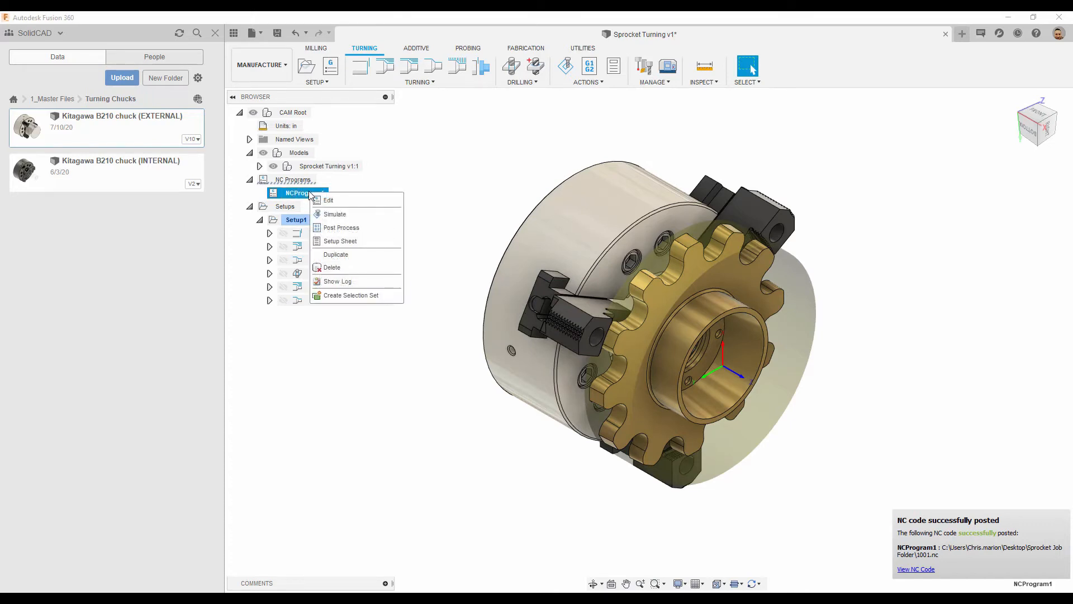
pyautogui.click(350, 204)
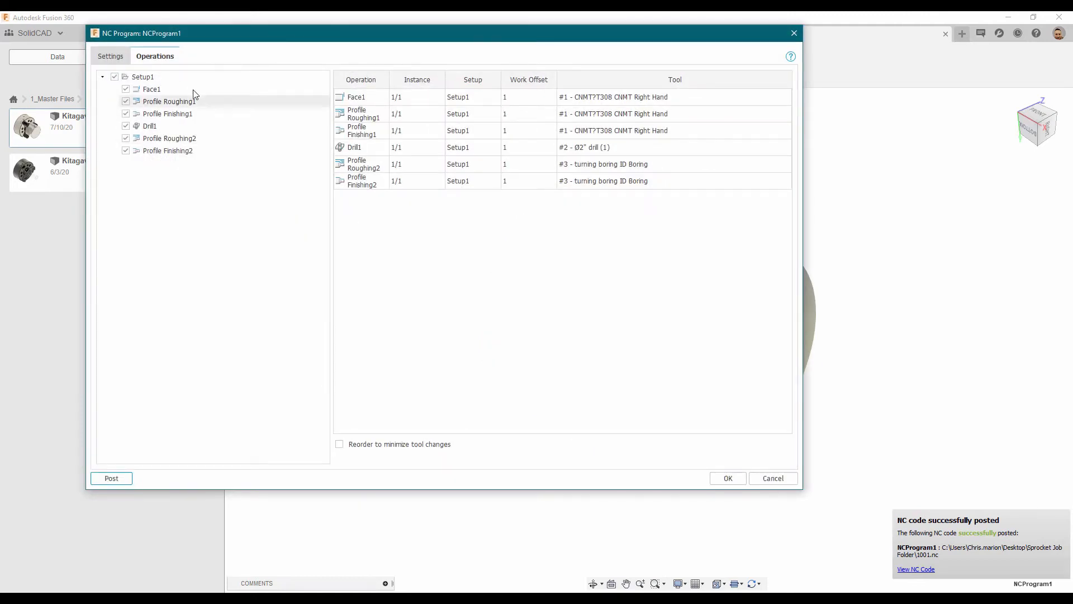
pyautogui.click(109, 56)
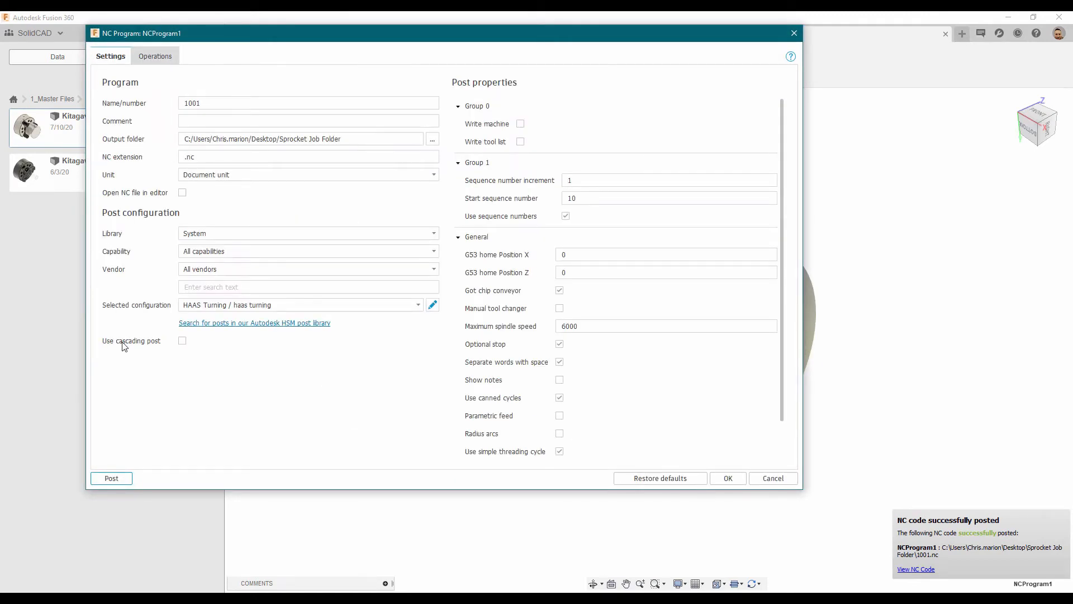
pyautogui.click(182, 193)
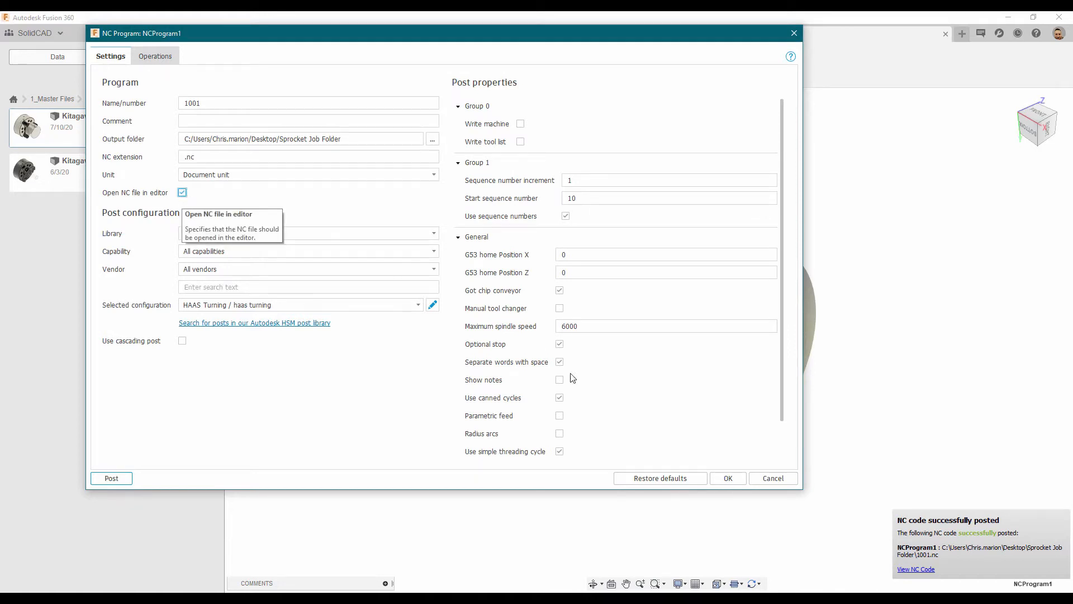
pyautogui.click(725, 479)
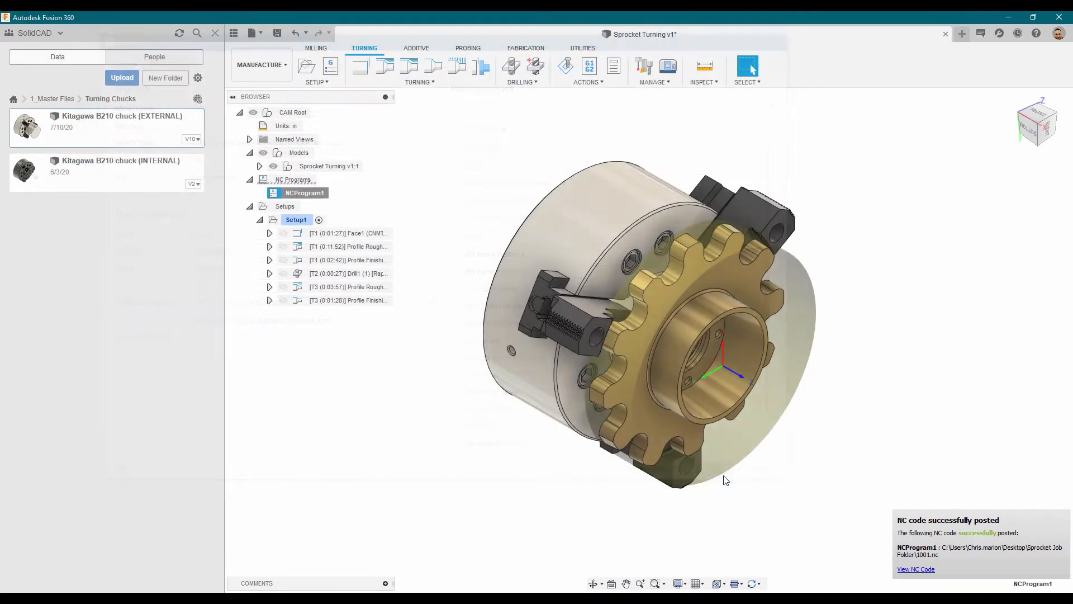
# - Post NCProgram1 over 1001.nc once more, review the G-code from the program start in the text editor, and close it
pyautogui.rightClick(293, 194)
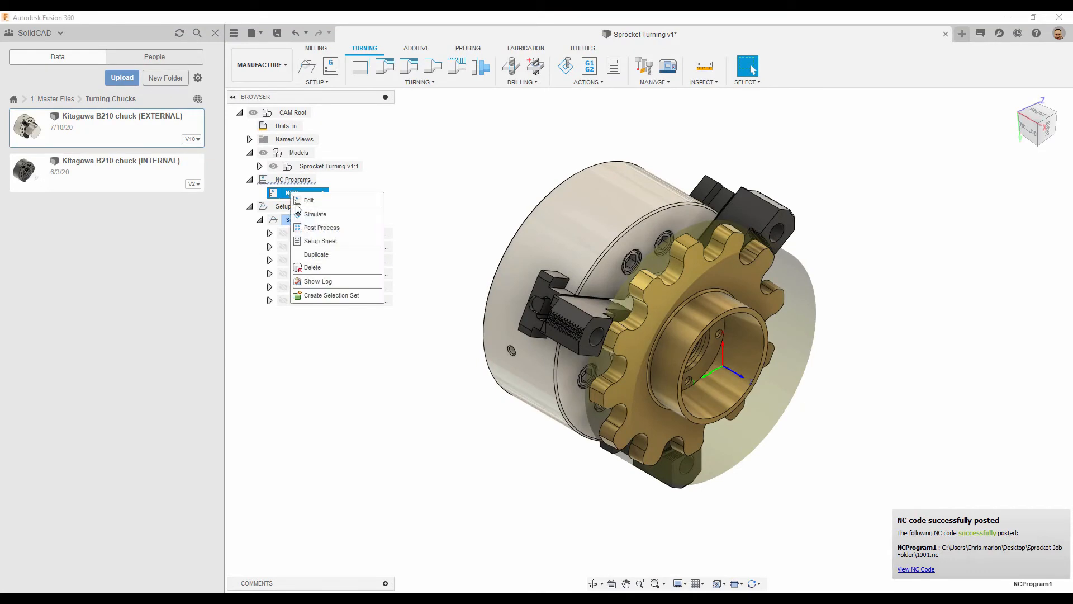
pyautogui.click(313, 228)
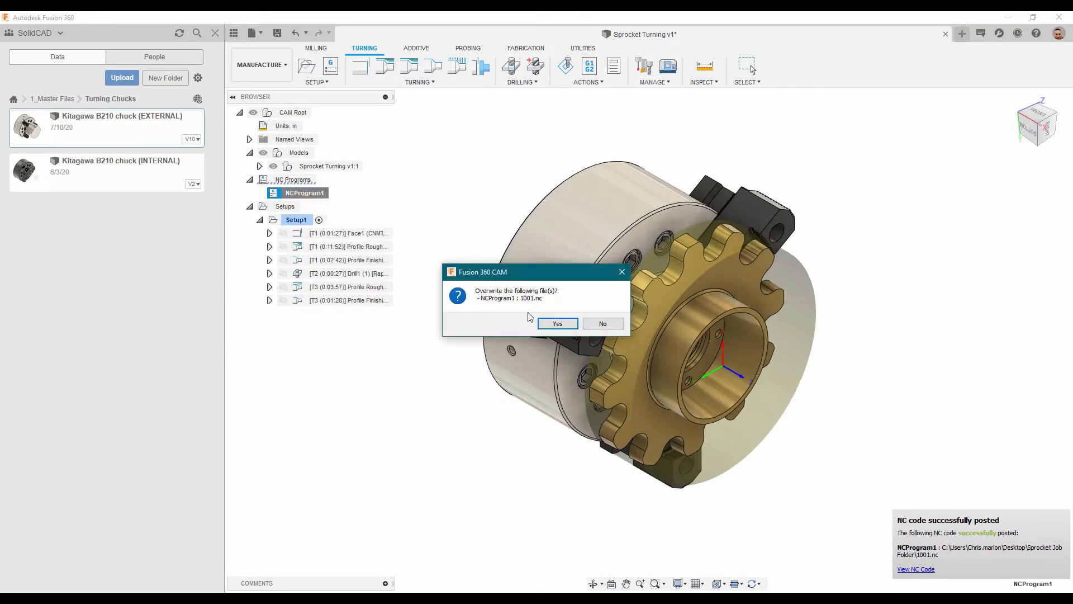
pyautogui.click(557, 323)
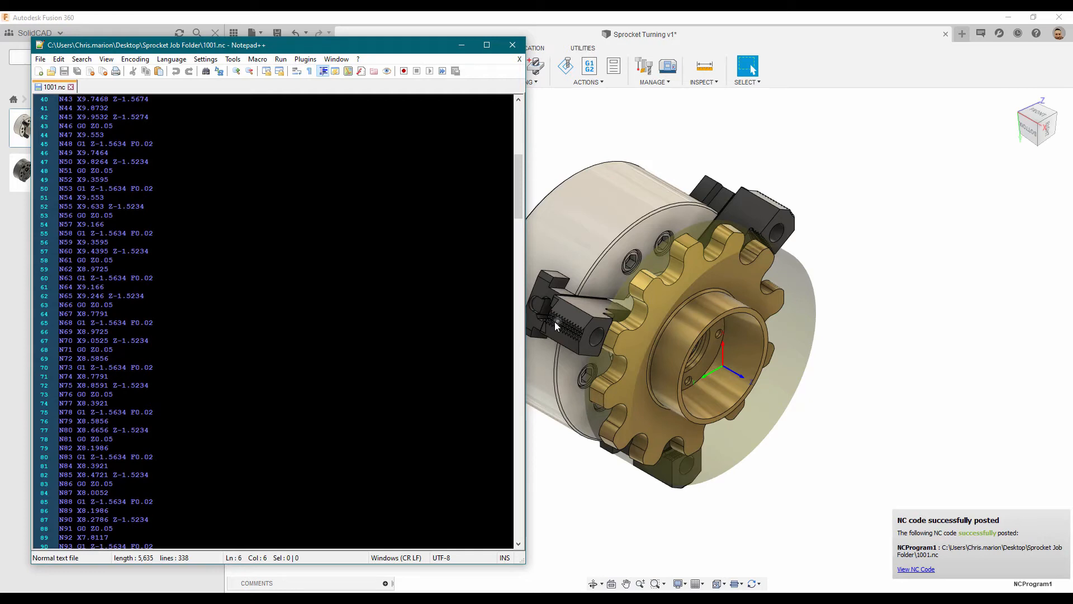
pyautogui.moveTo(521, 196); pyautogui.dragTo(511, 130)
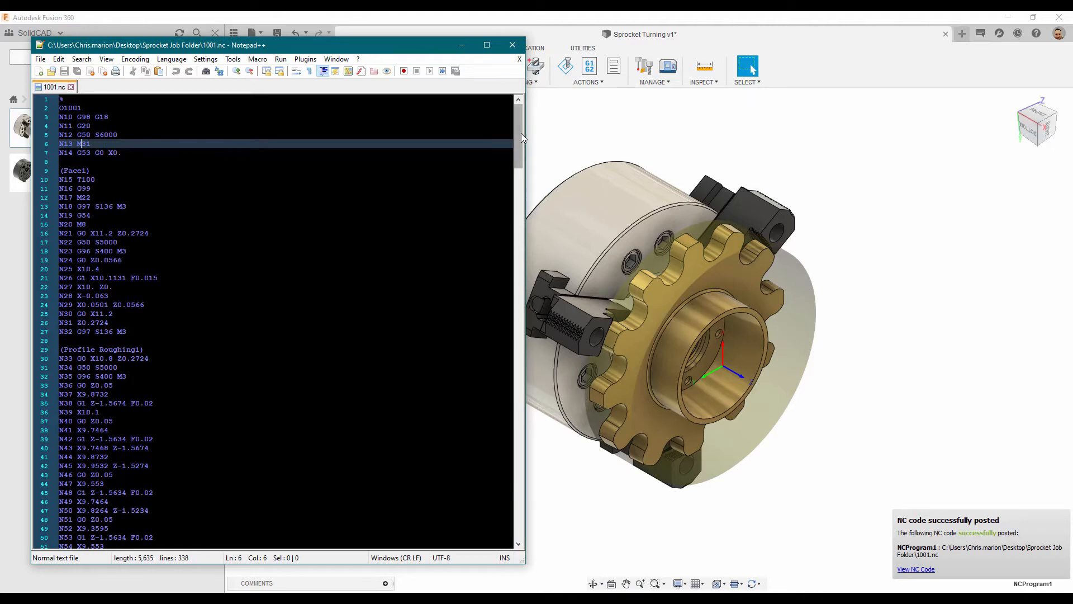
pyautogui.moveTo(517, 134); pyautogui.dragTo(547, 101)
pyautogui.click(512, 45)
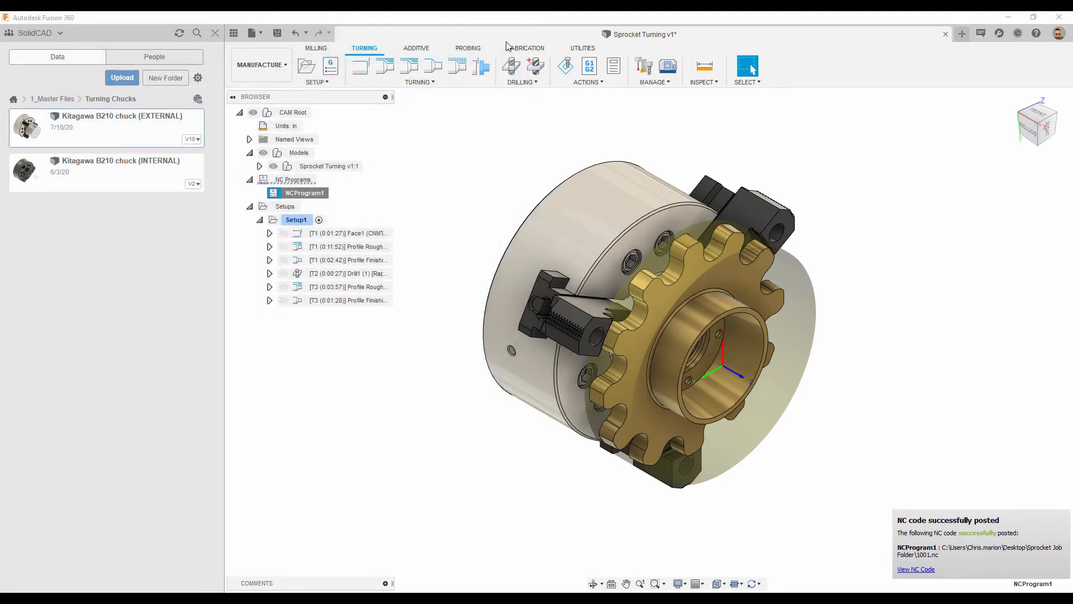
# - Save the Sprocket Turning design with the version description User Saved
pyautogui.click(278, 33)
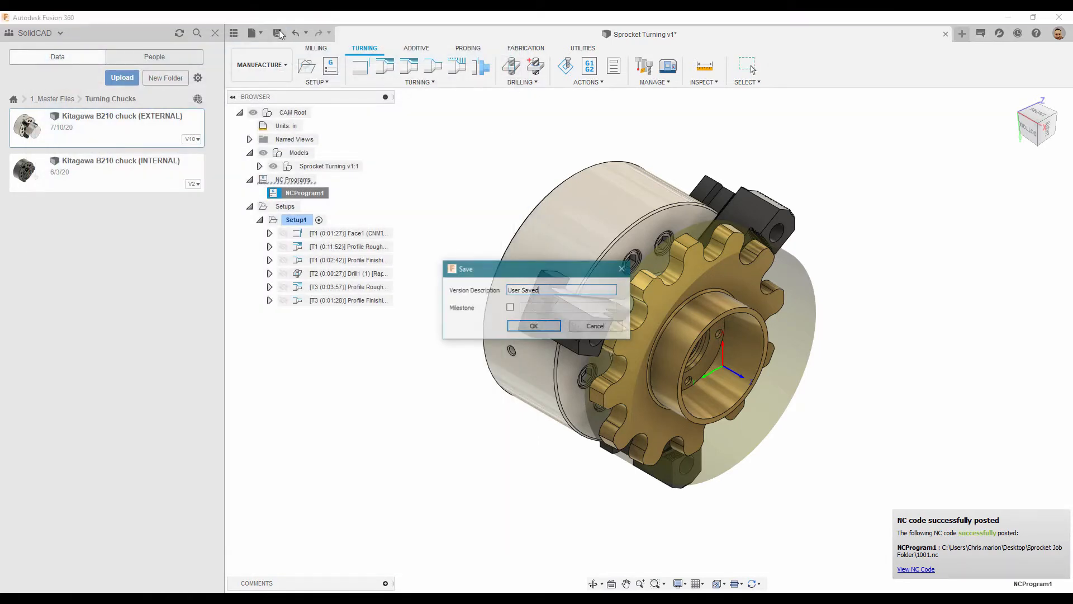
pyautogui.click(534, 326)
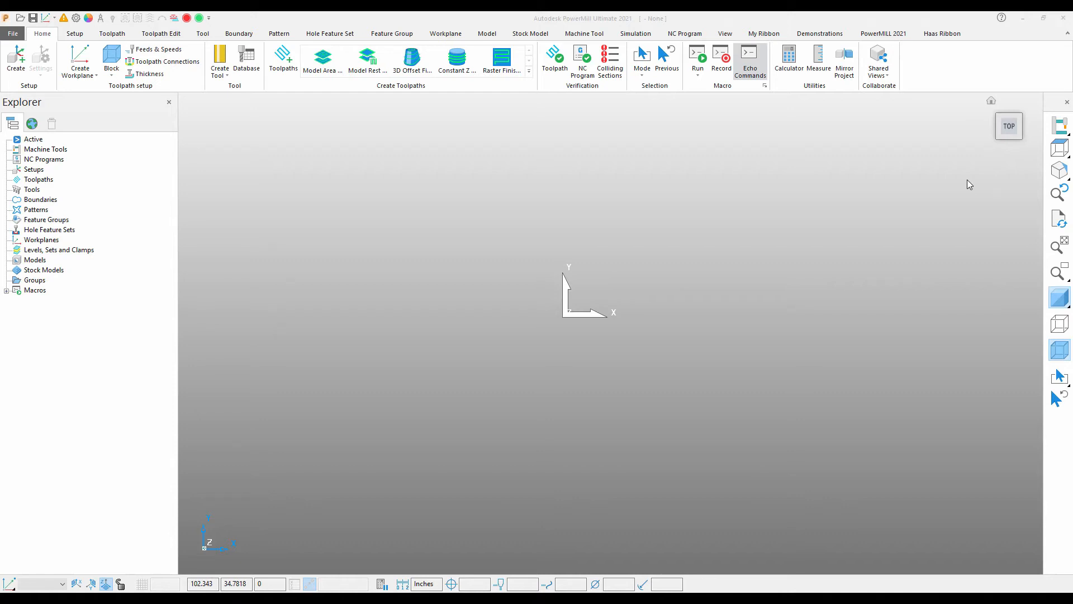
pyautogui.click(1000, 138)
pyautogui.click(1011, 133)
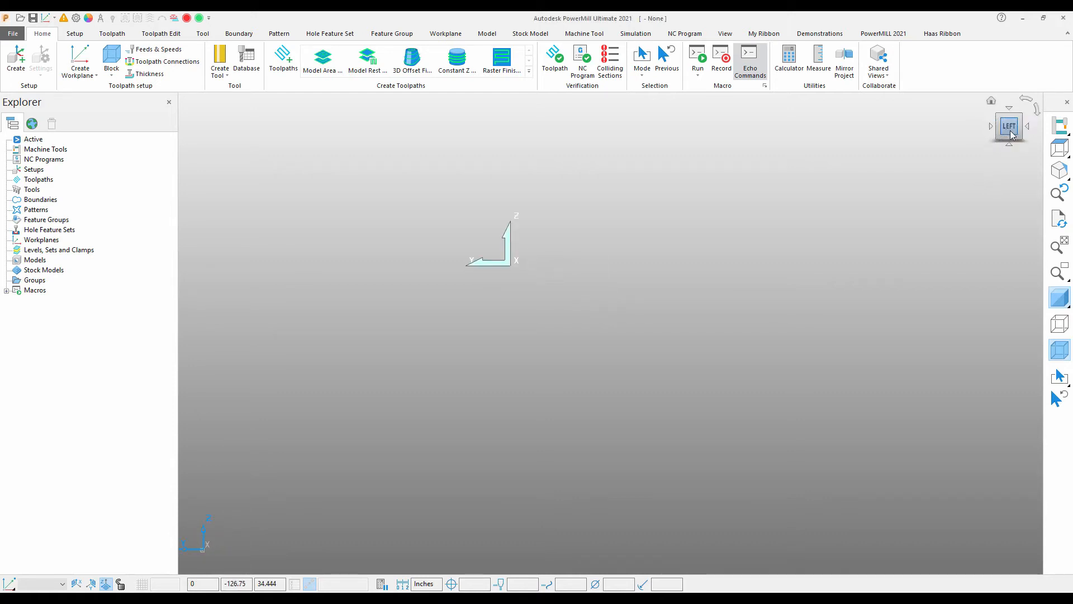
pyautogui.click(1027, 127)
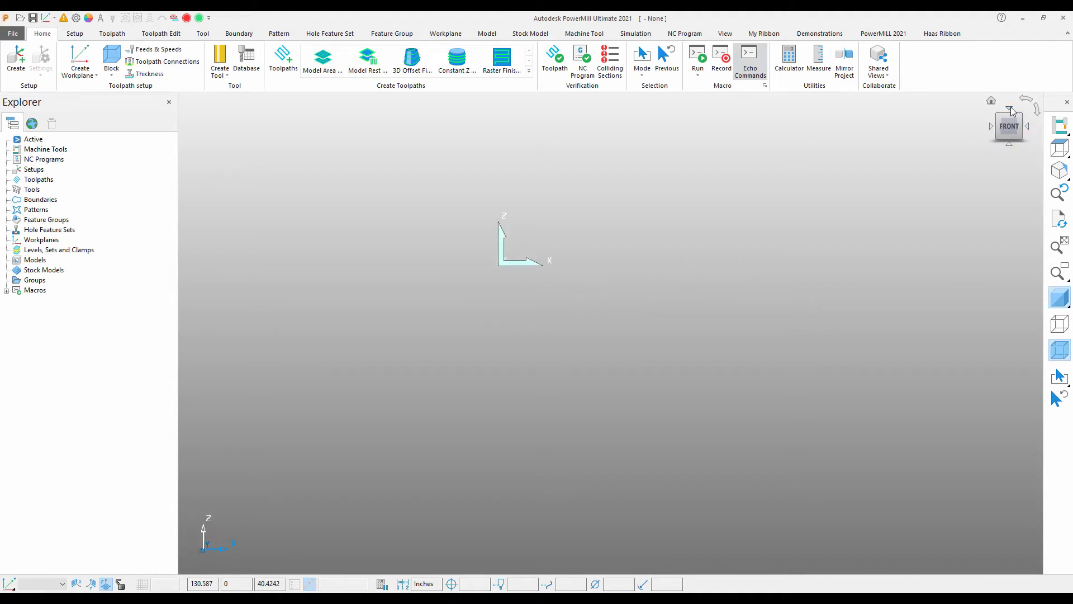
pyautogui.click(1010, 109)
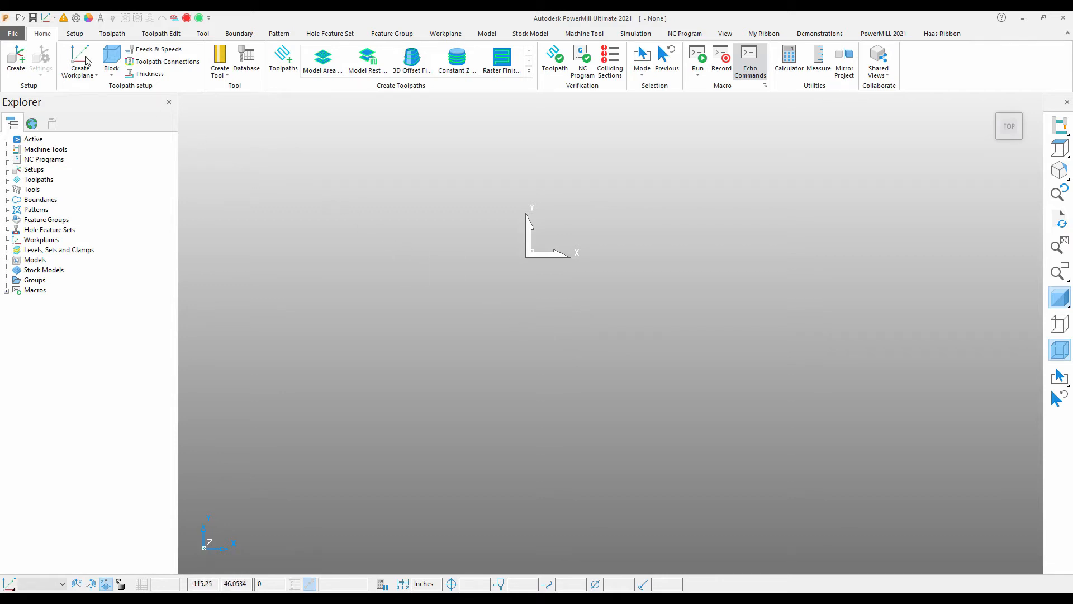
# - In PowerMill, import the model Sprocket v5.step from the PowerMill Files folder and dismiss the translation report
pyautogui.click(16, 35)
pyautogui.click(21, 141)
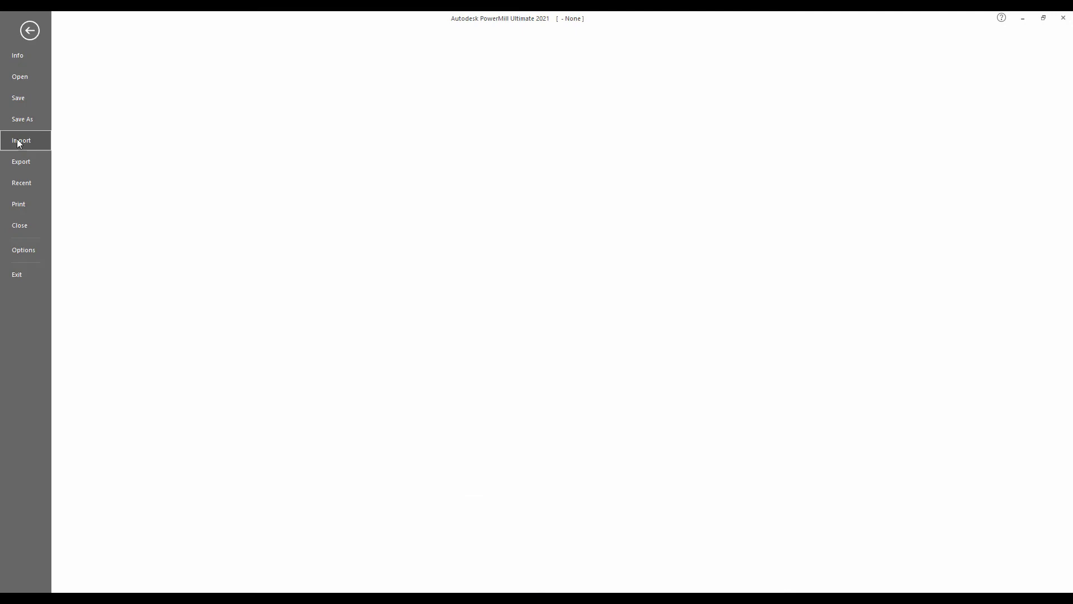
pyautogui.click(134, 117)
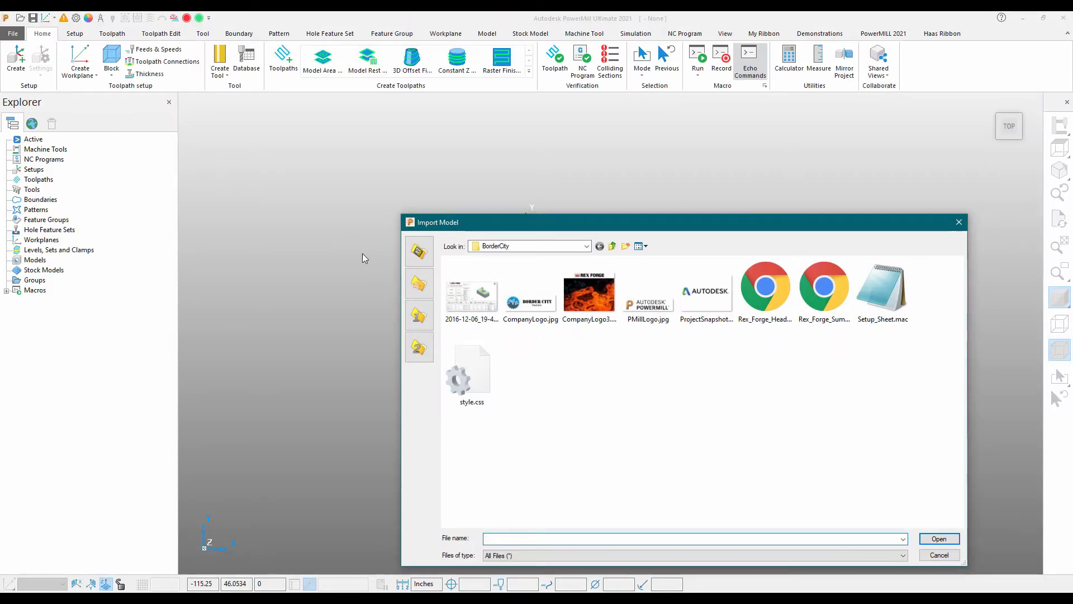
pyautogui.click(420, 315)
pyautogui.click(486, 275)
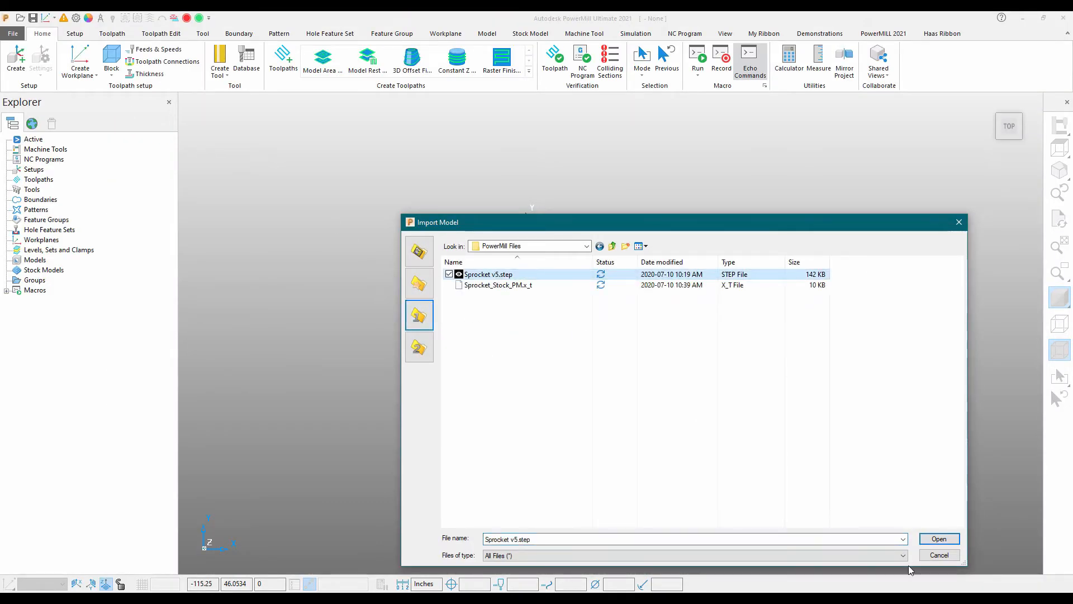
pyautogui.click(938, 540)
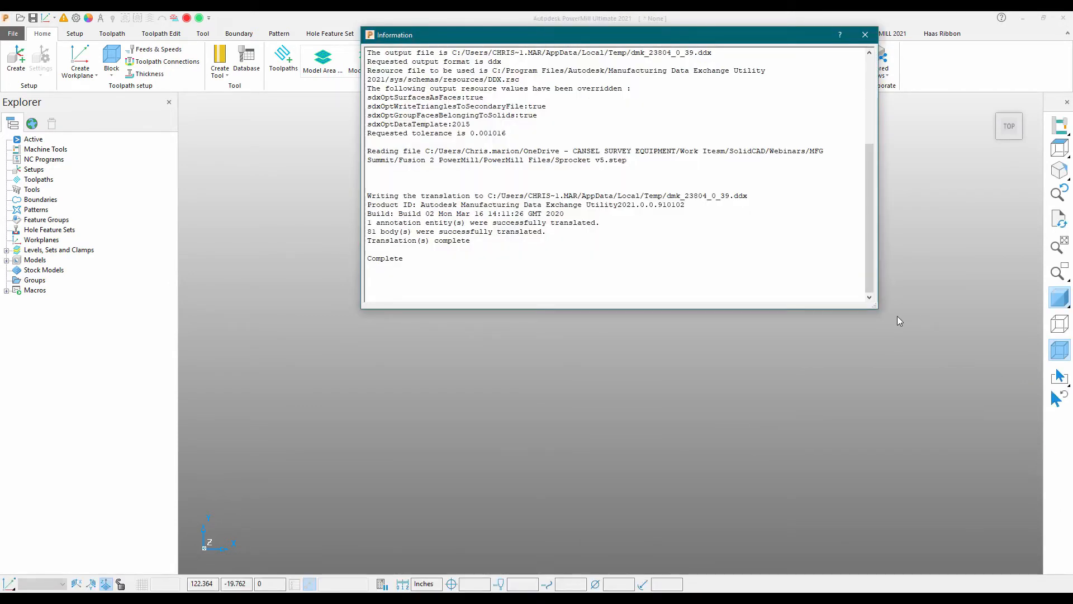
pyautogui.click(865, 34)
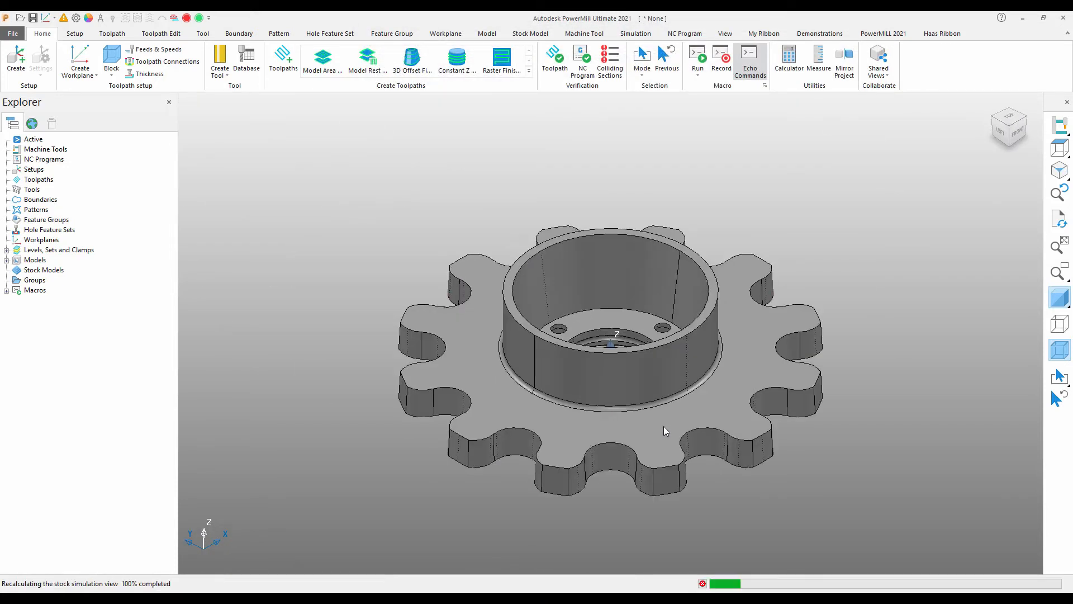
# - Switch the display of the sprocket model from plain shading to multicolour shading
pyautogui.moveTo(1059, 298)
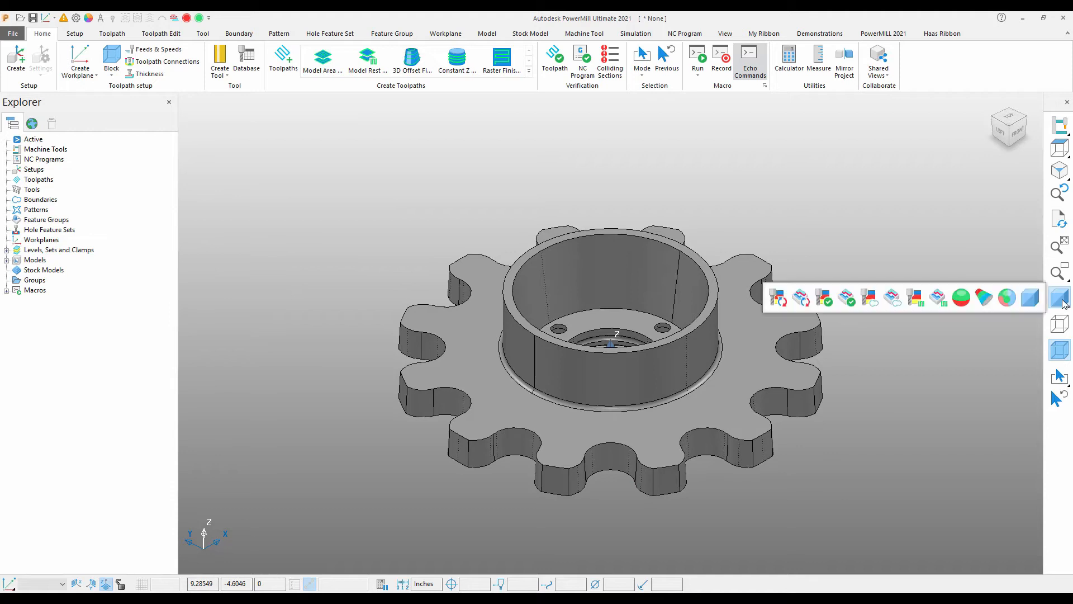
pyautogui.click(1007, 298)
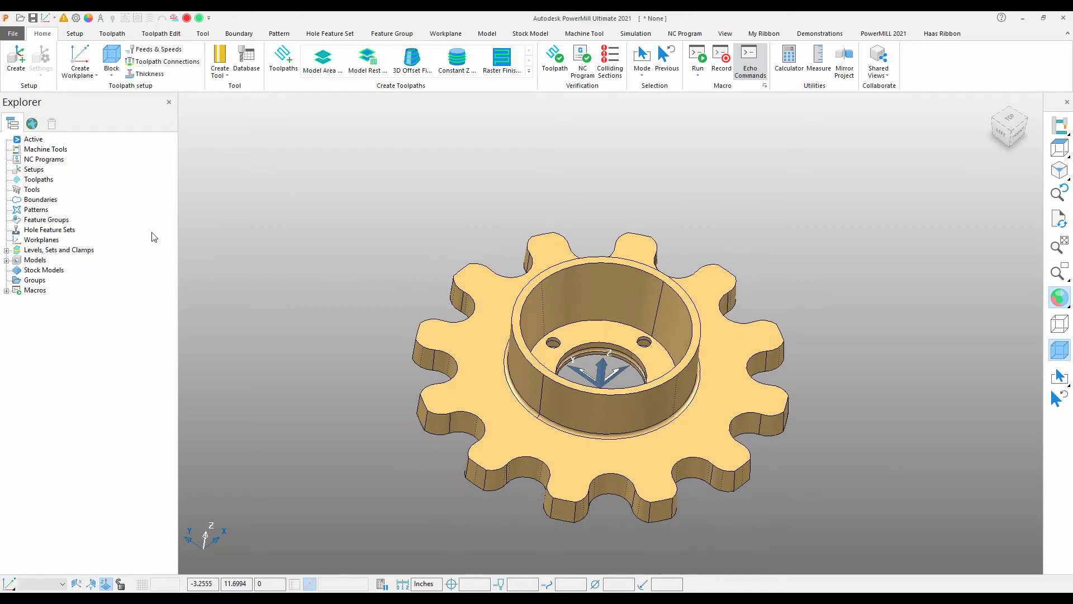
# - Create a workplane at the model origin, swap its axes so that Z points downward through the sprocket, and accept it
pyautogui.rightClick(43, 242)
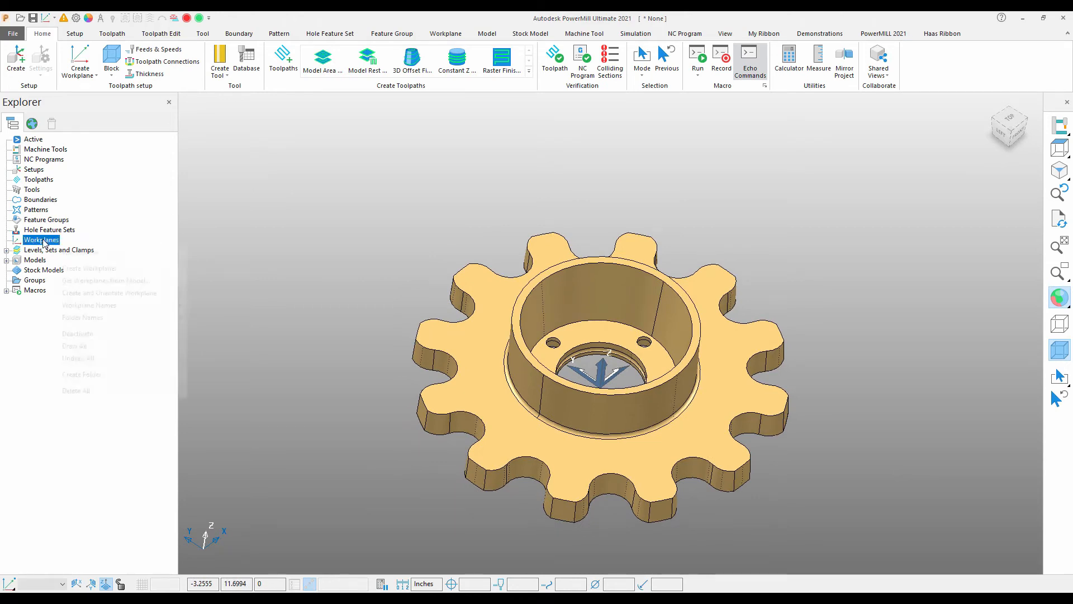
pyautogui.click(90, 269)
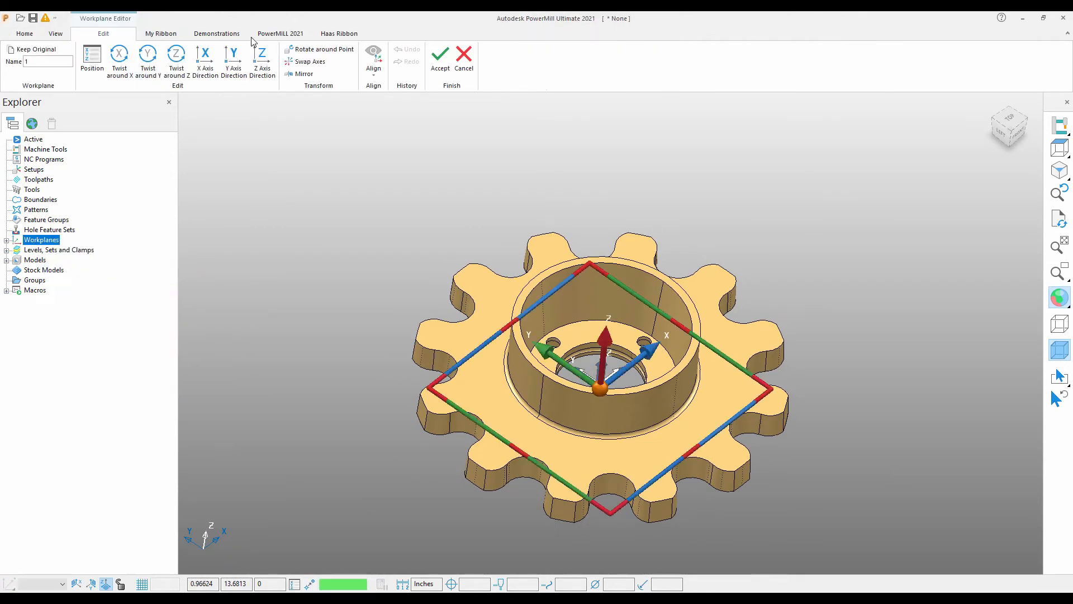
pyautogui.click(305, 62)
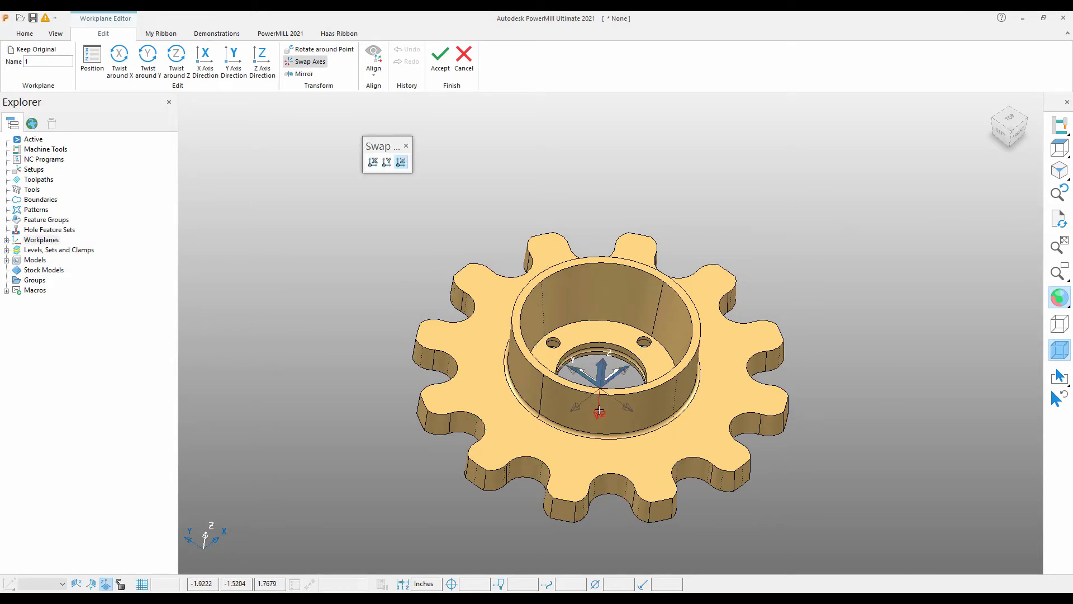
pyautogui.click(599, 391)
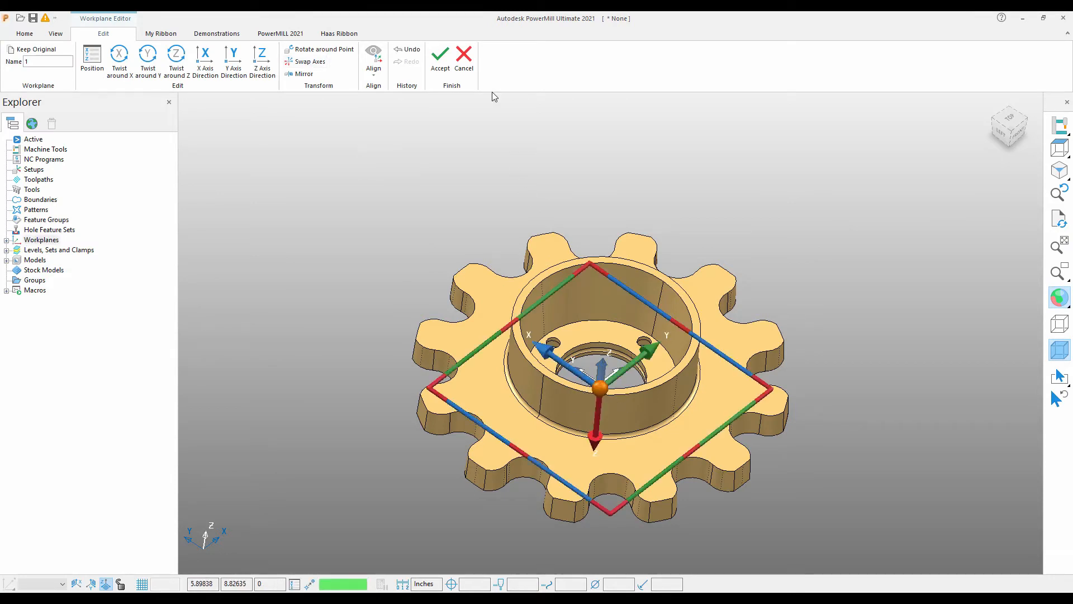
pyautogui.click(442, 59)
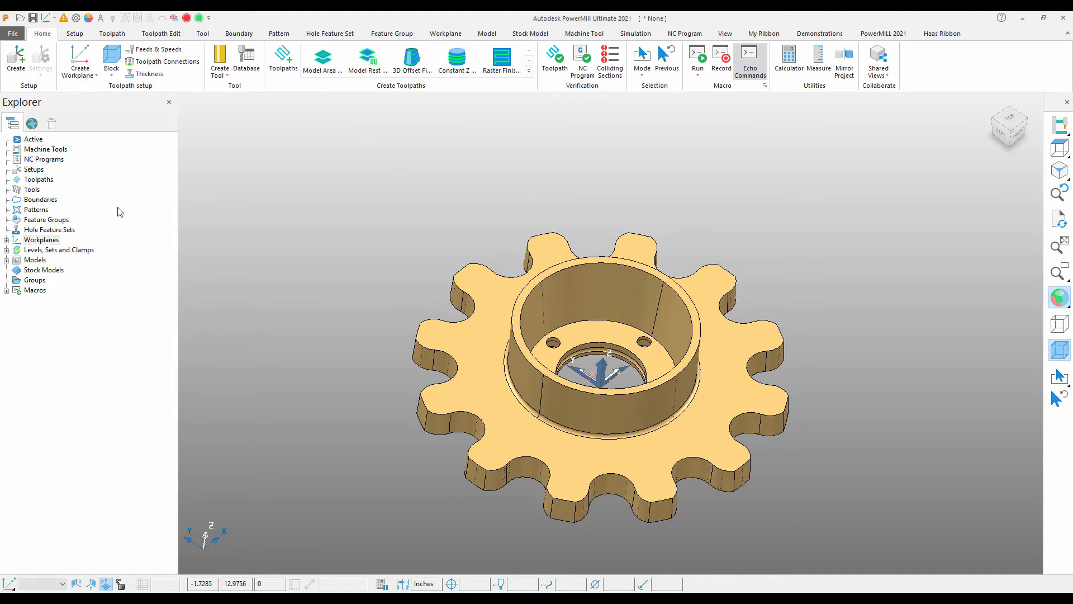
# - List the existing workplanes in the Explorer and select workplane 1
pyautogui.click(7, 240)
pyautogui.click(56, 249)
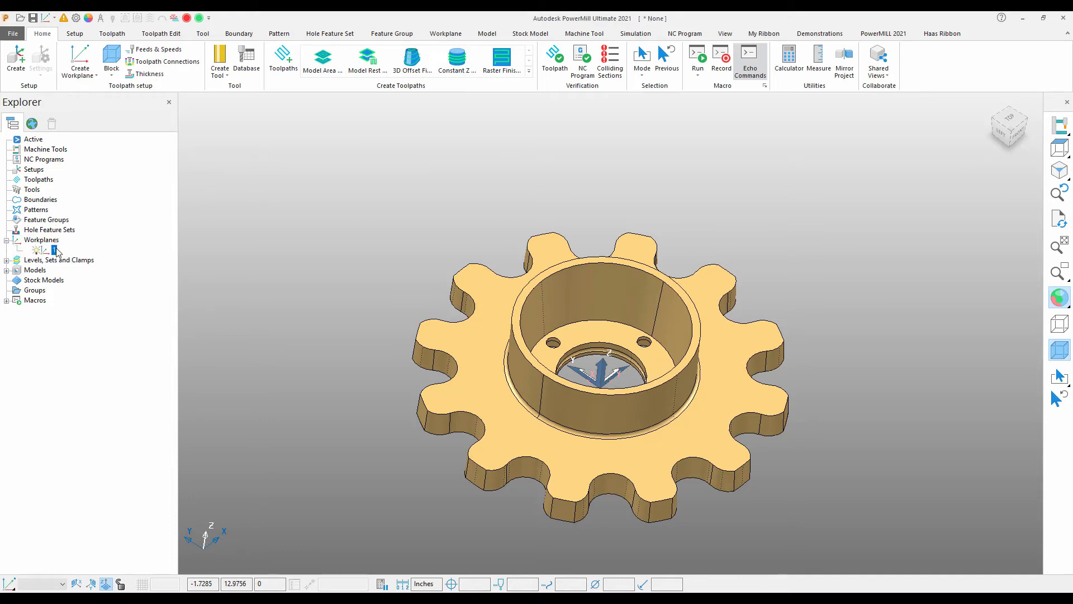
# - Rename the workplane as G54, make it active and reorient the view of the sprocket to it
pyautogui.click(55, 250)
pyautogui.press('Return')
pyautogui.rightClick(58, 252)
pyautogui.click(84, 309)
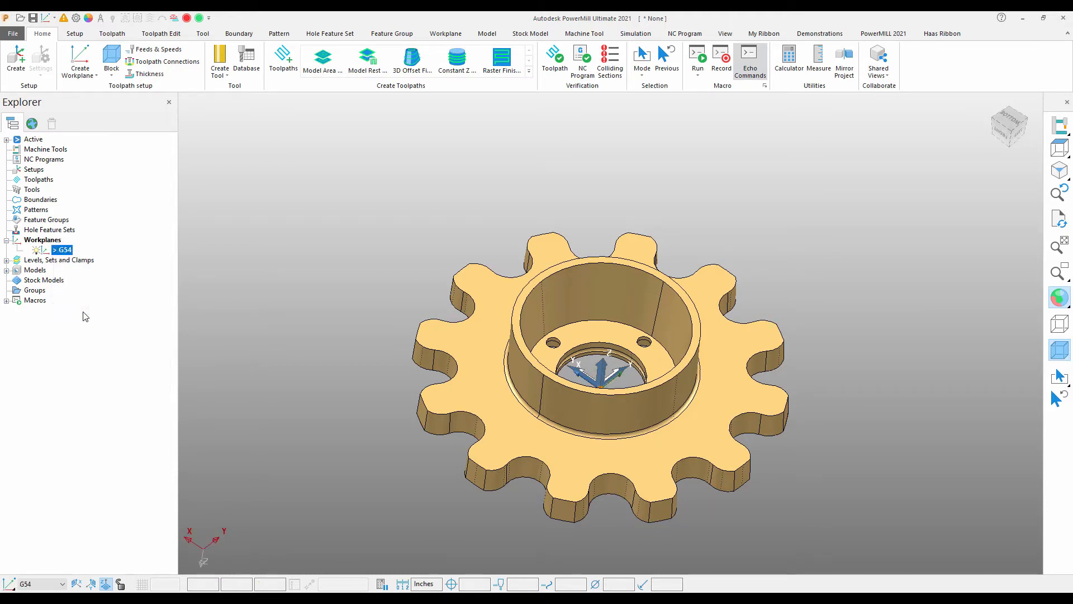
pyautogui.rightClick(281, 316)
pyautogui.click(316, 385)
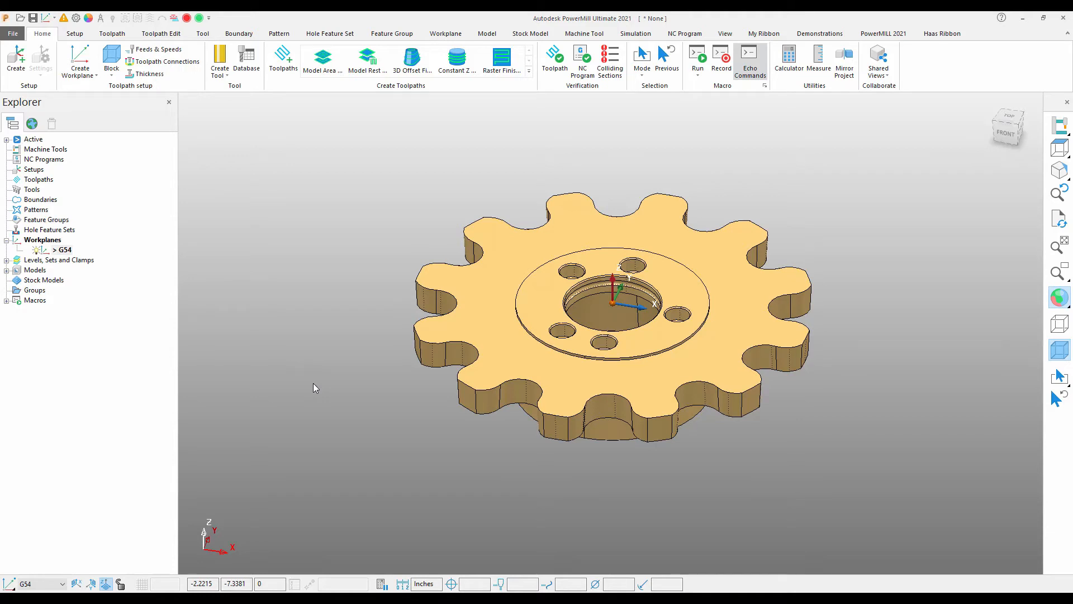
# - Define the stock block by Triangles with a Global Transform coordinate system, using the Sprocket_Stock_PM.x_t file
pyautogui.click(111, 56)
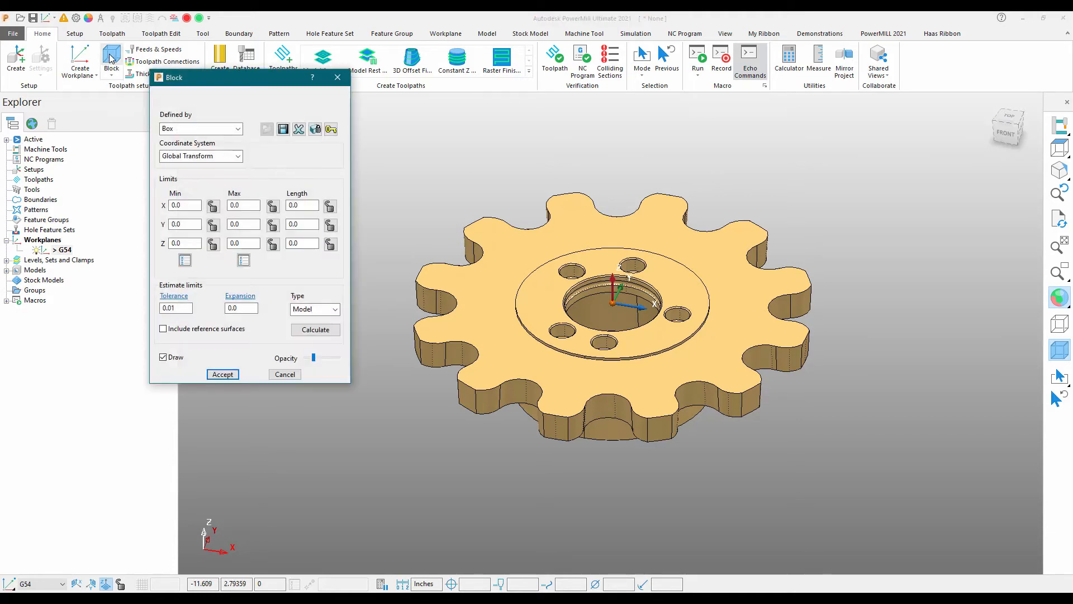
pyautogui.click(238, 129)
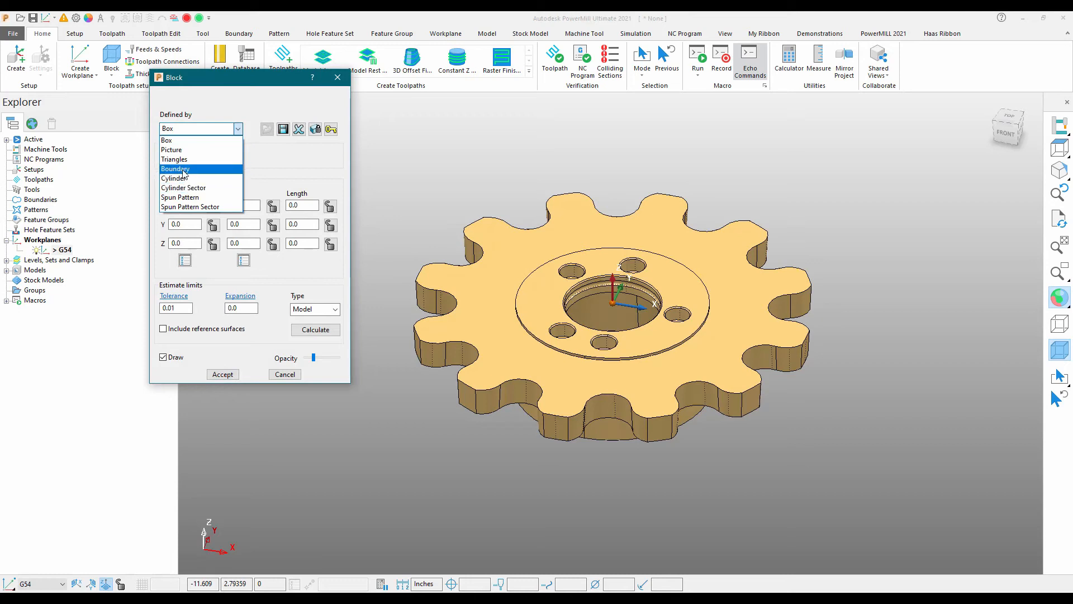
pyautogui.click(183, 160)
pyautogui.click(268, 128)
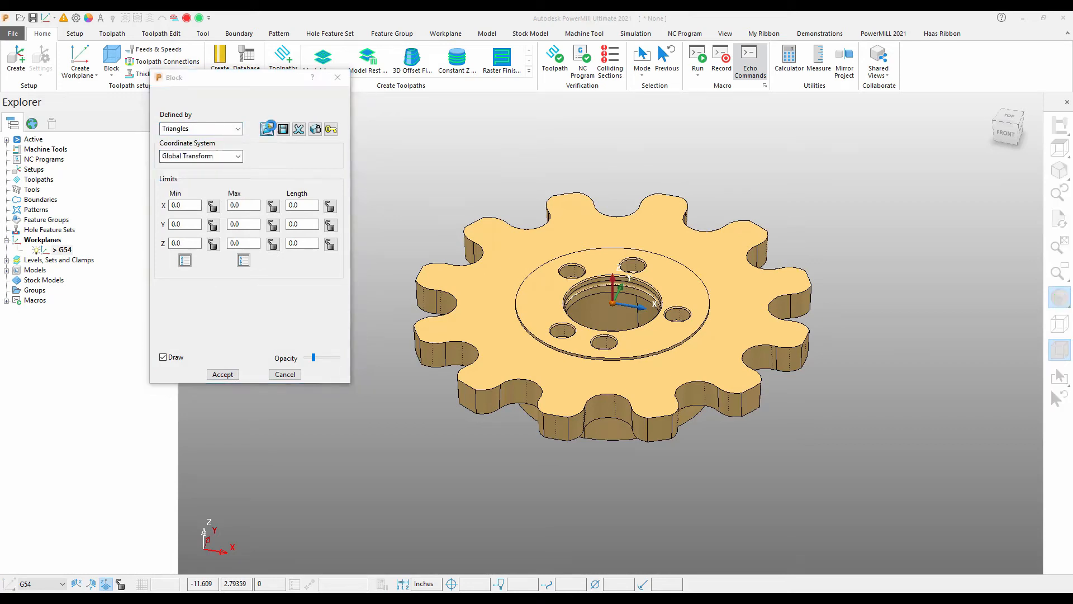
pyautogui.click(213, 211)
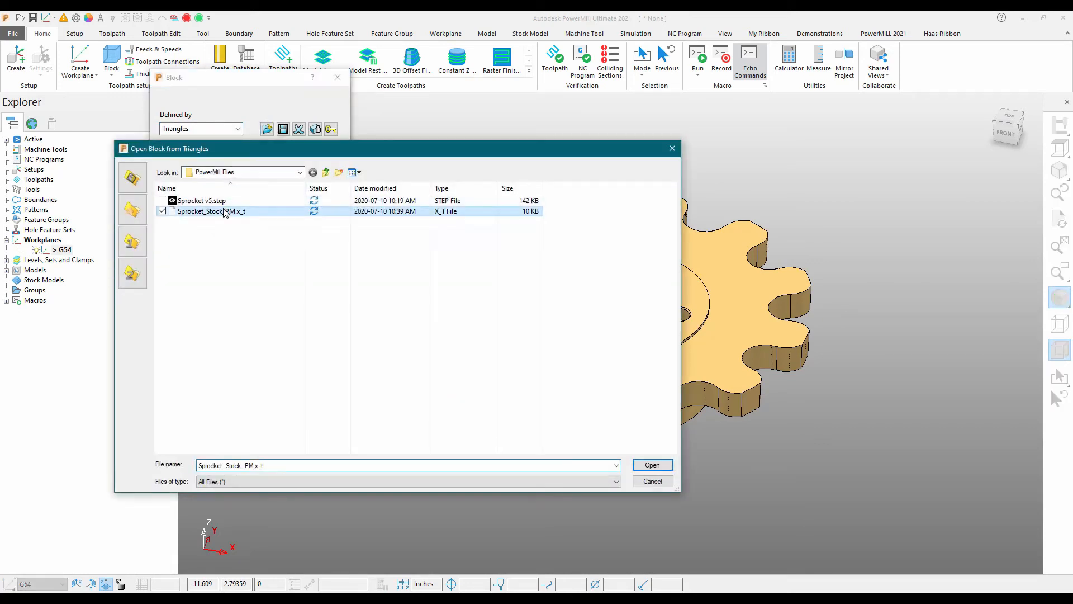
pyautogui.click(652, 465)
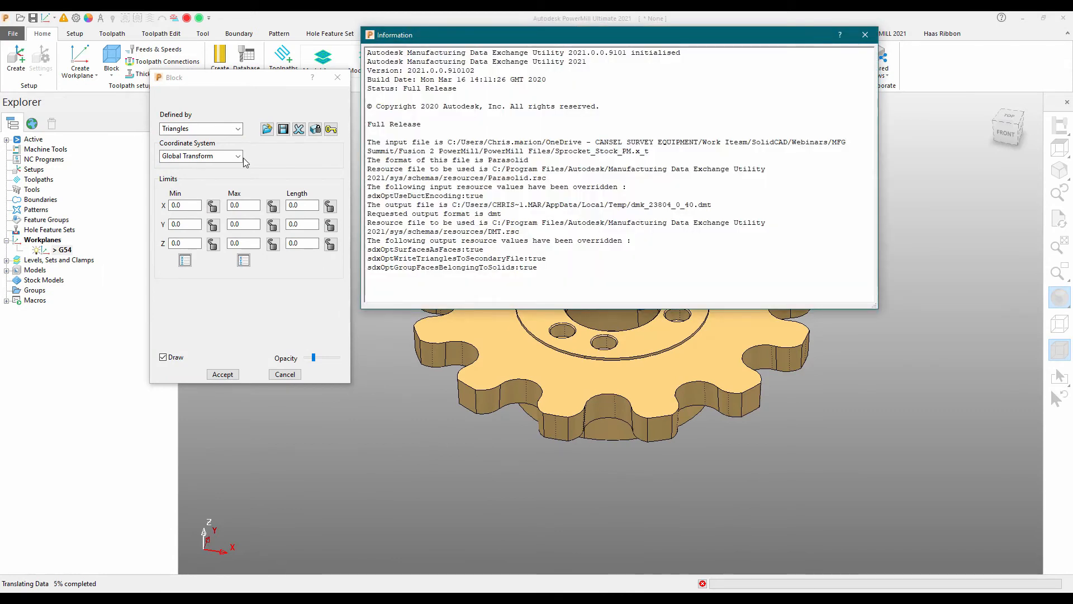
pyautogui.click(224, 375)
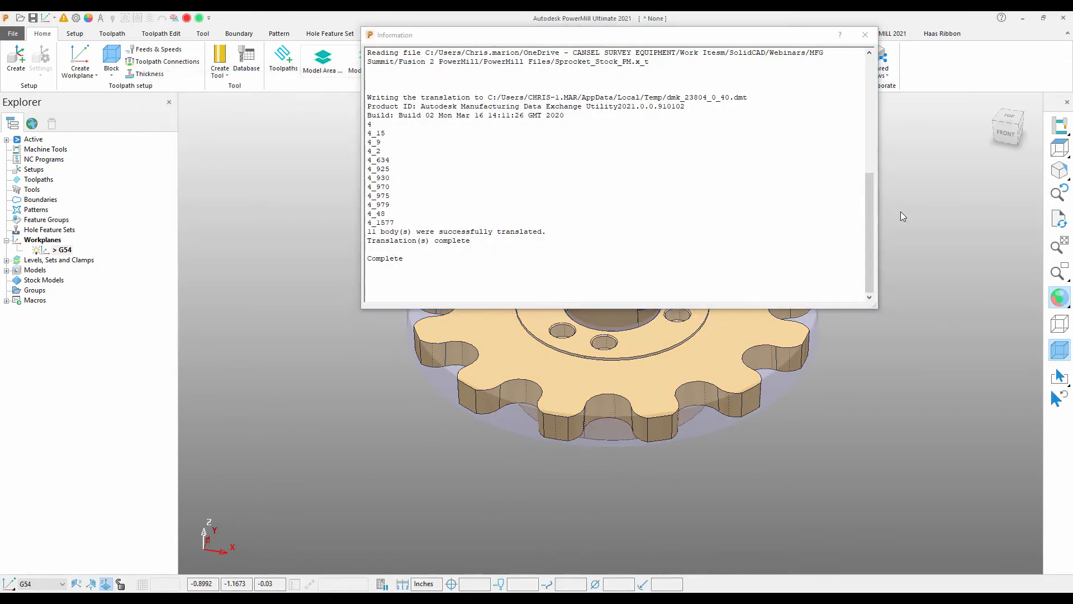
pyautogui.click(865, 35)
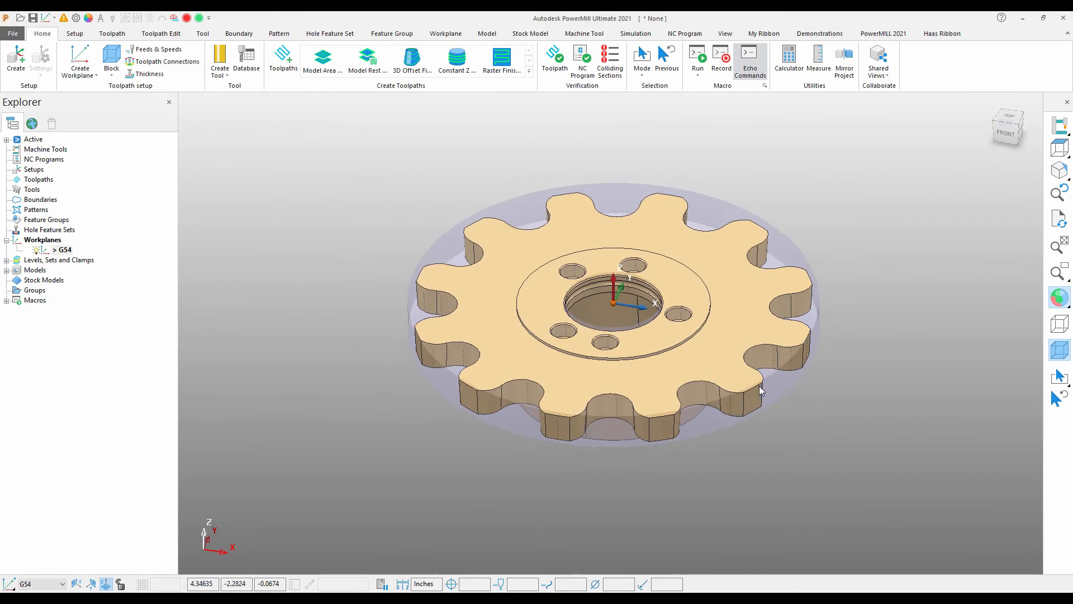
# - Calculate the toolpath connections' safe area from Block and Model, with 0.6 rapid clearance and 0.1 plunge clearance
pyautogui.click(162, 61)
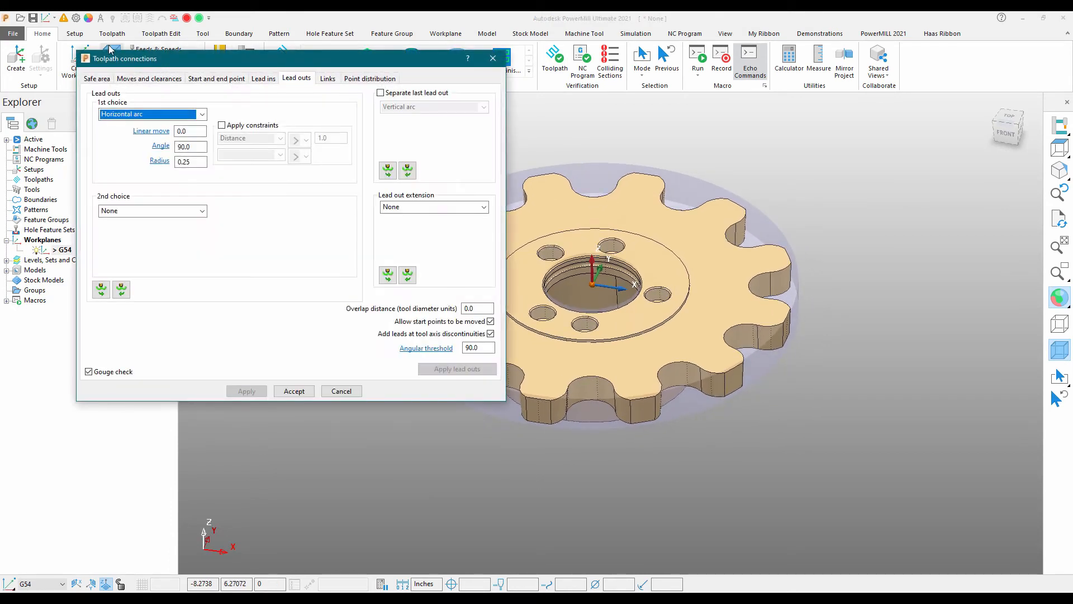
pyautogui.click(102, 79)
pyautogui.click(456, 187)
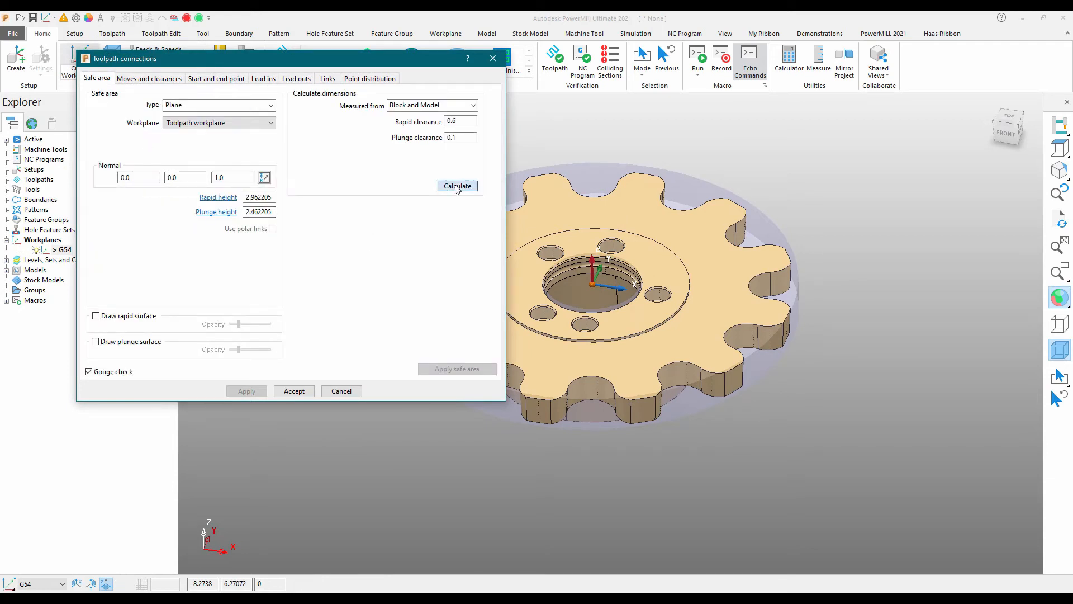
pyautogui.click(293, 391)
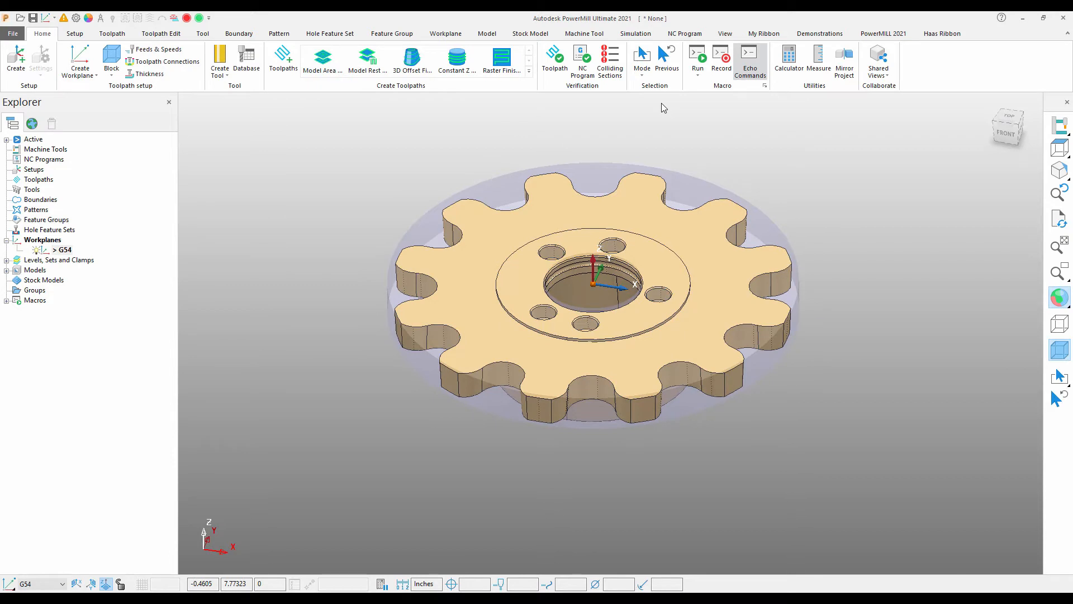
# - Load the Haas UMC750 tool set into the project and list its tool categories
pyautogui.click(945, 34)
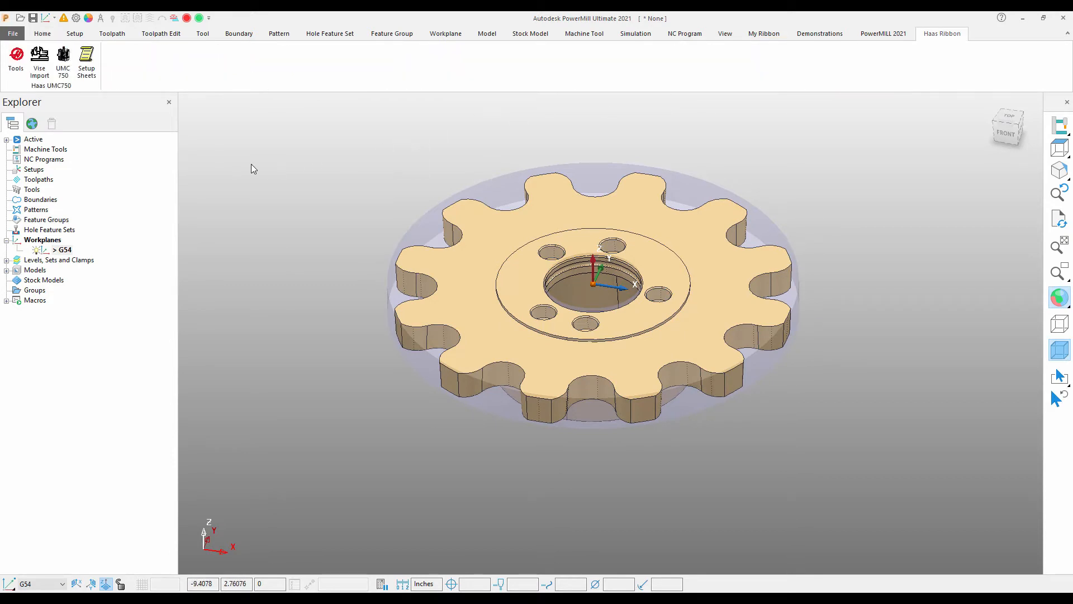
pyautogui.click(17, 56)
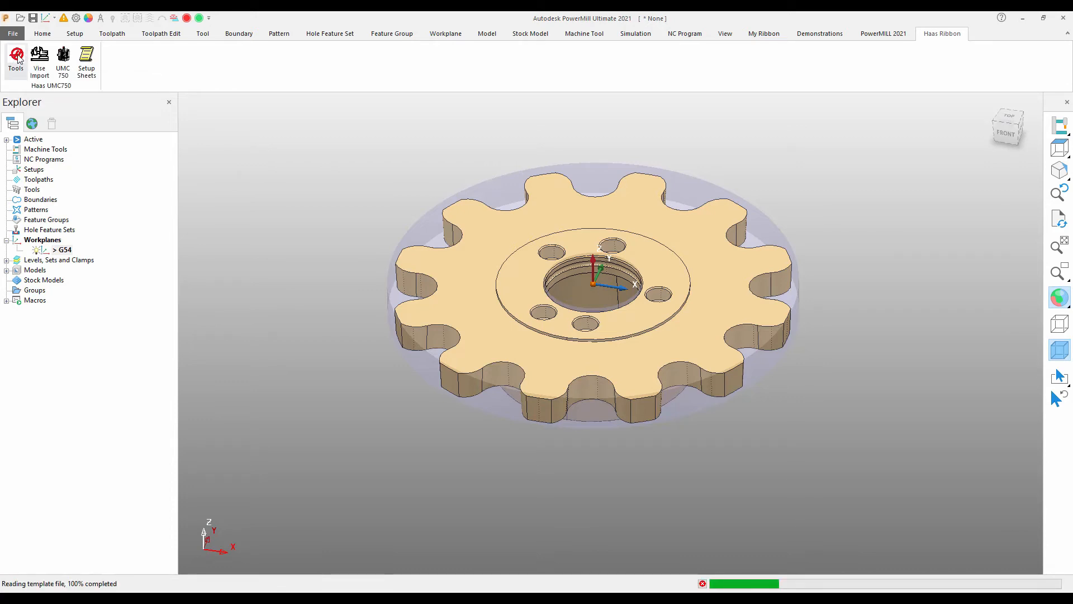
pyautogui.click(5, 190)
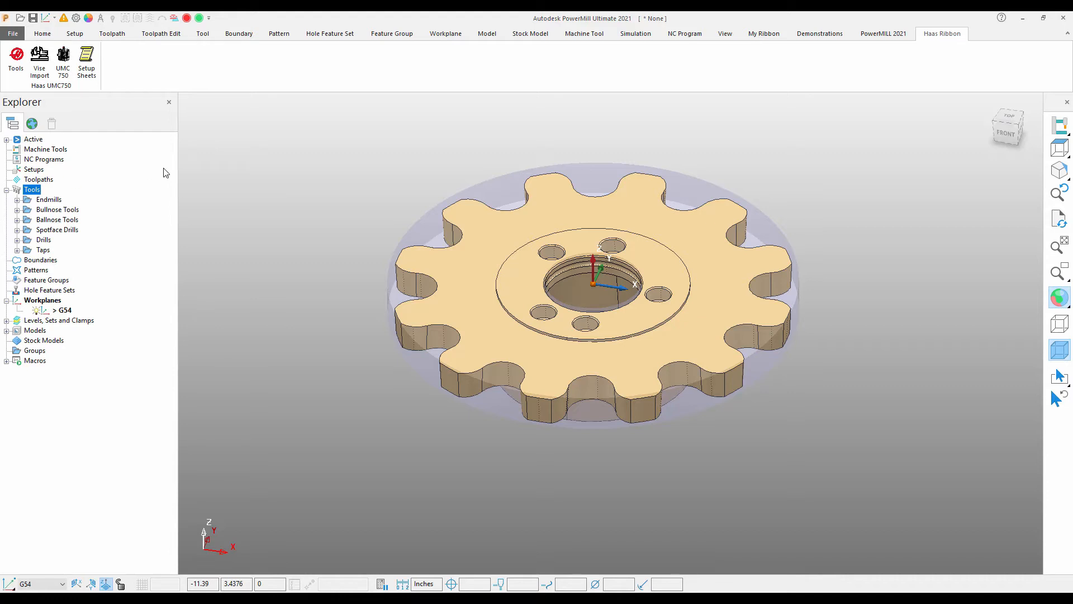
# - Set up a vise import using the Haas 4 Jaw TURNING CHUCK with the jaws positioned on Selected Solid Faces
pyautogui.click(39, 60)
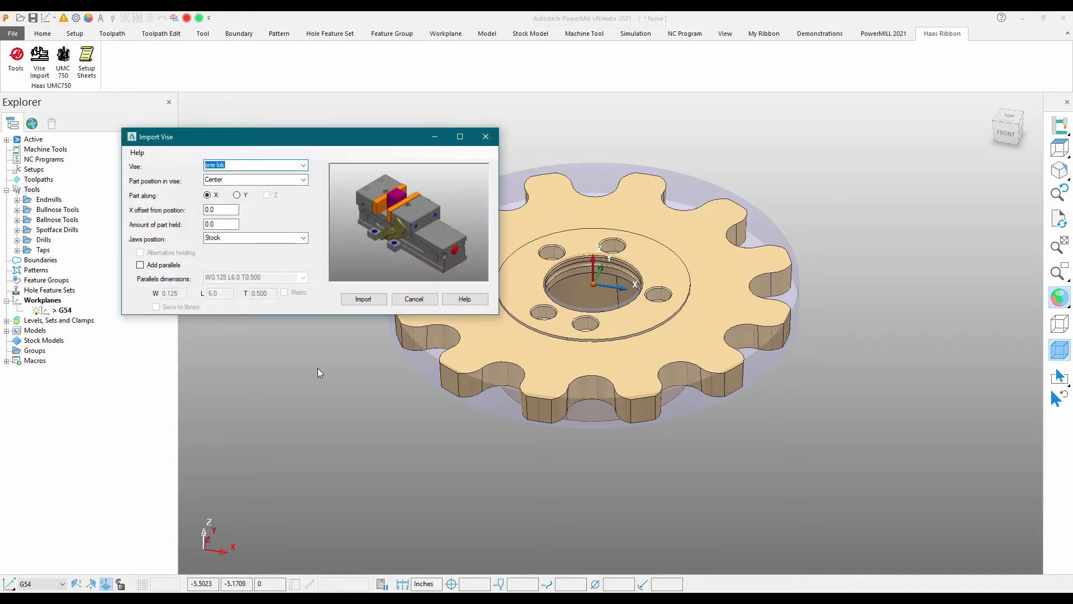
pyautogui.moveTo(300, 140); pyautogui.dragTo(286, 62)
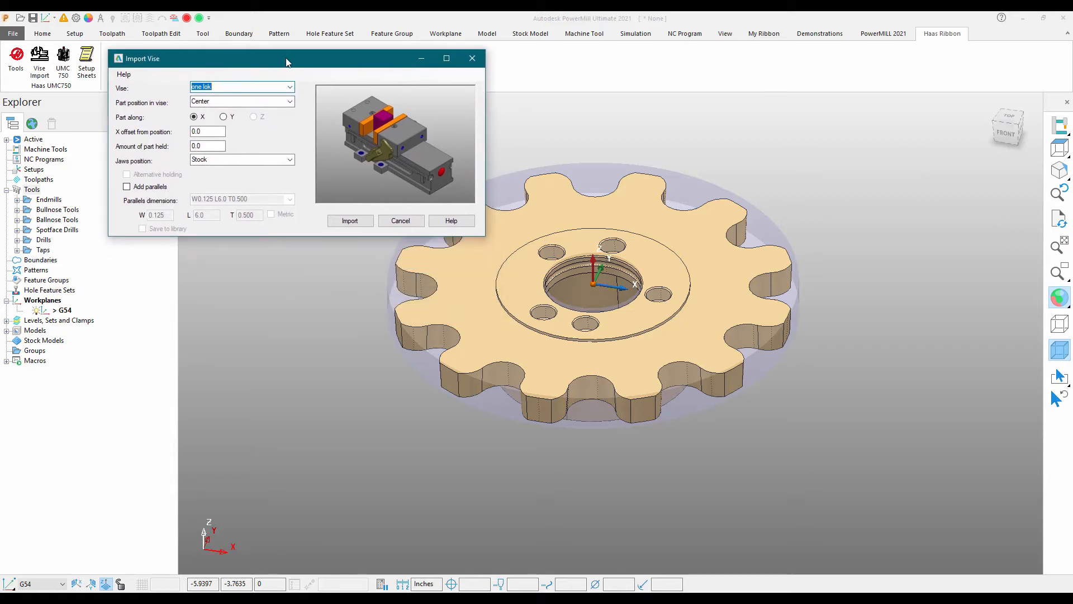
pyautogui.click(296, 88)
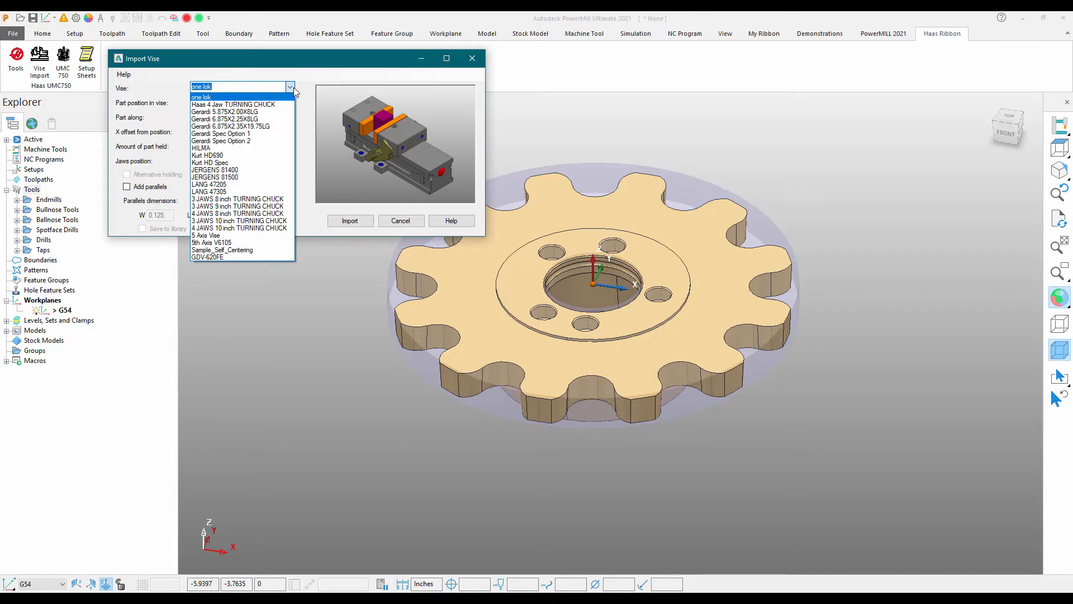
pyautogui.click(266, 104)
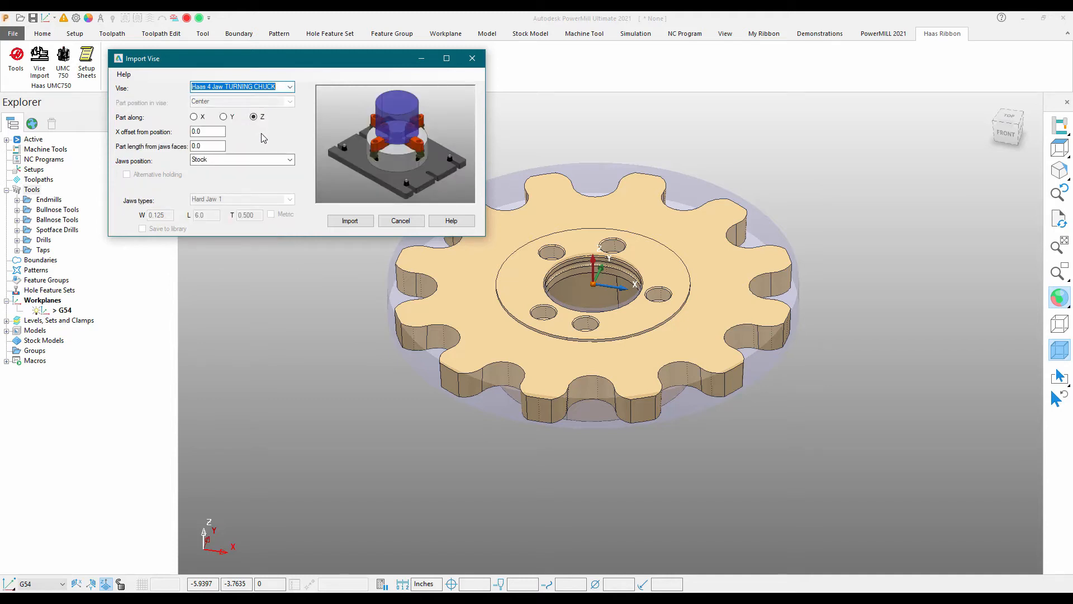
pyautogui.click(276, 159)
pyautogui.click(290, 160)
pyautogui.click(241, 174)
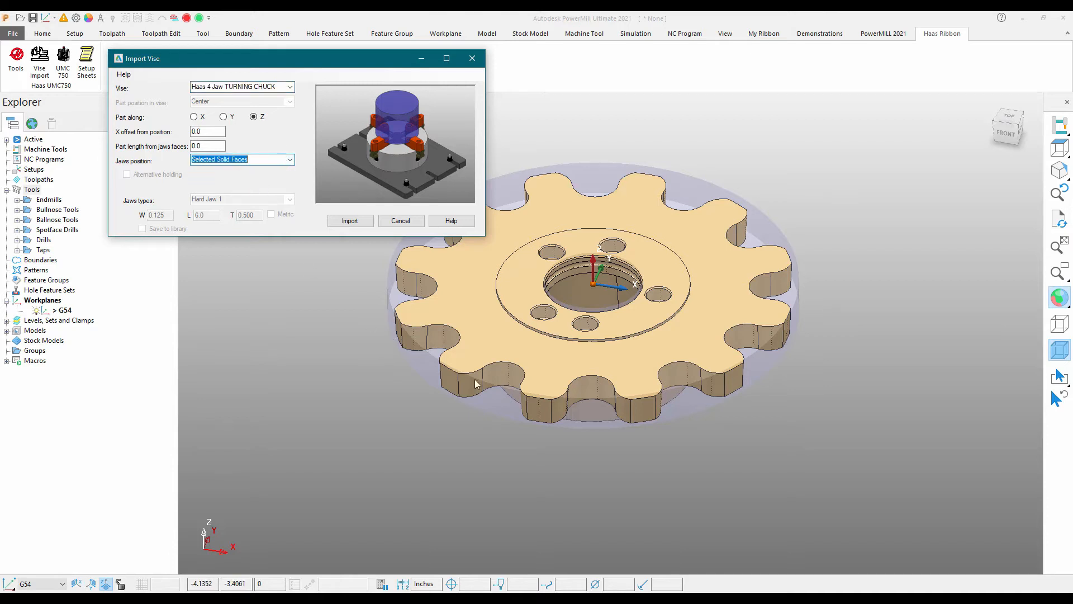
# - Select the outer cylindrical face of the sprocket's hub as the gripping face and import the chuck
pyautogui.scroll(2, 593, 417)
pyautogui.click(591, 400)
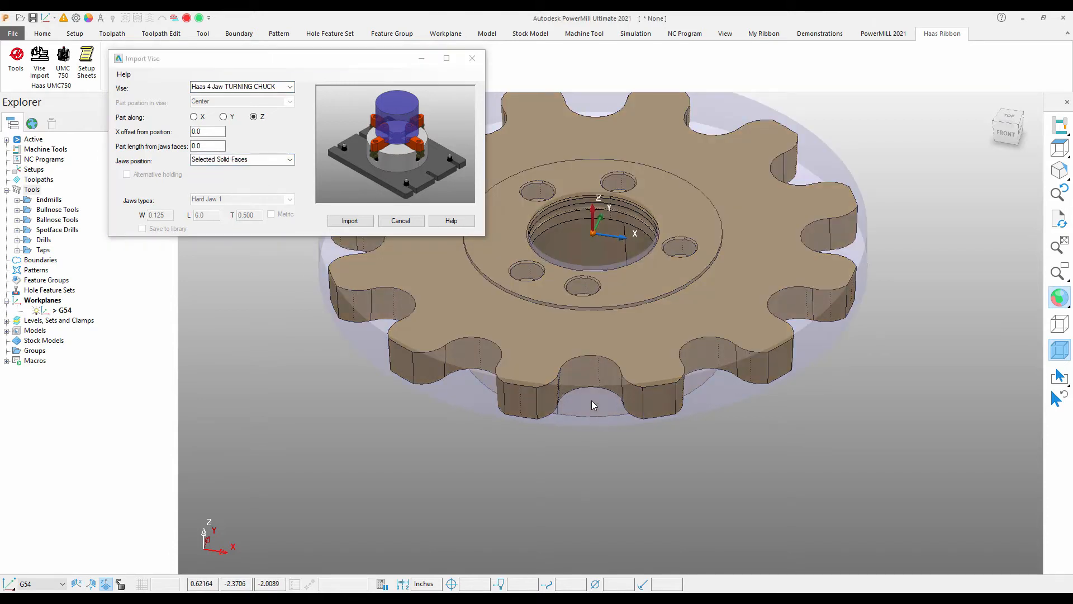
pyautogui.moveTo(601, 411); pyautogui.dragTo(643, 293, button='middle')
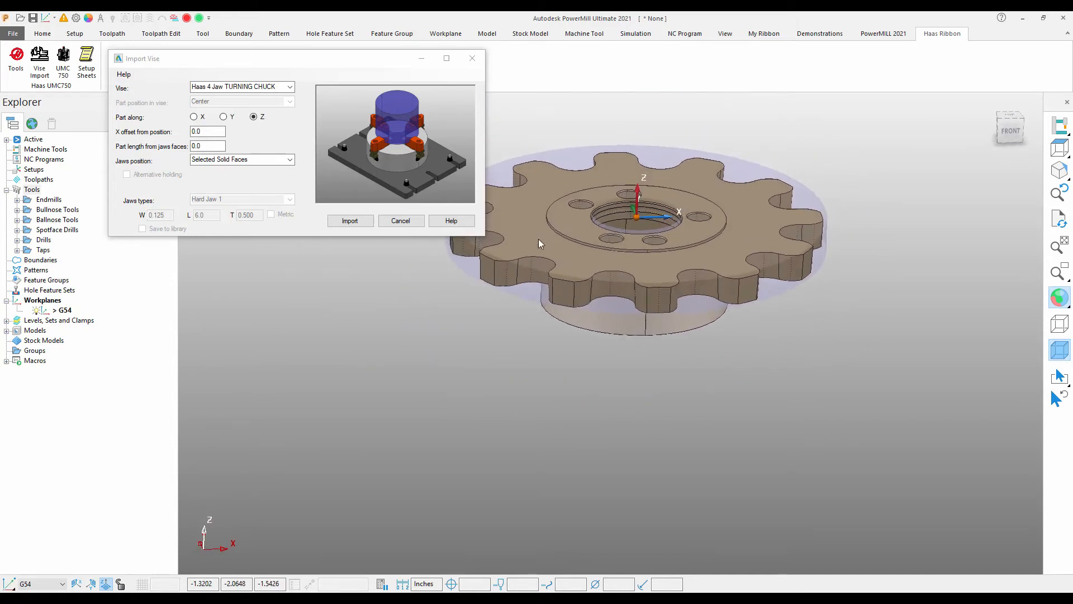
pyautogui.click(365, 222)
pyautogui.click(364, 222)
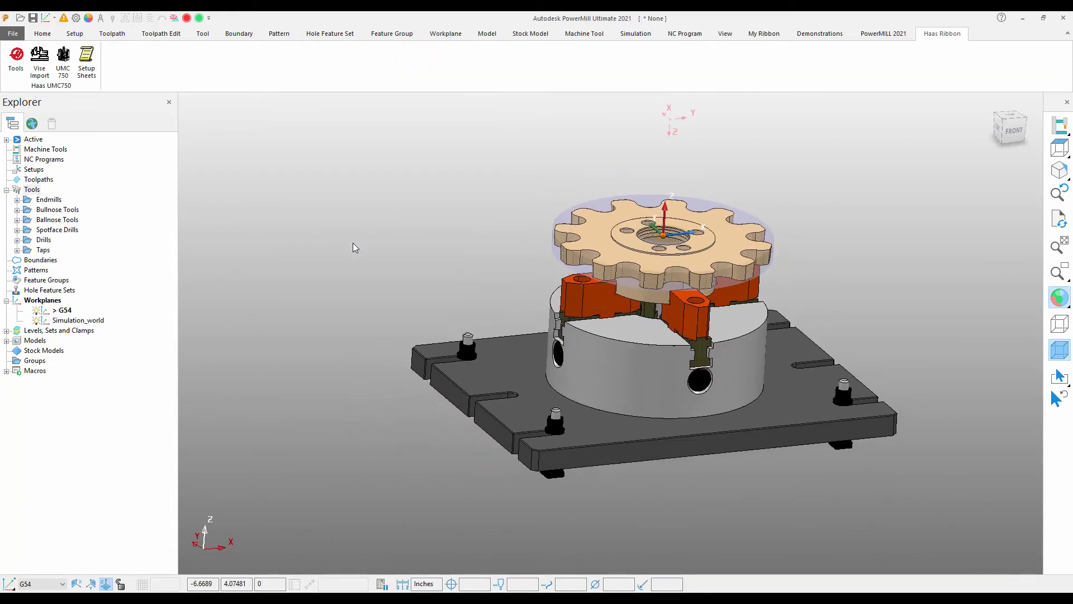
# - Edit the Simulation_world workplane and move its origin to the center of the fixture plate's underside
pyautogui.rightClick(83, 323)
pyautogui.click(128, 350)
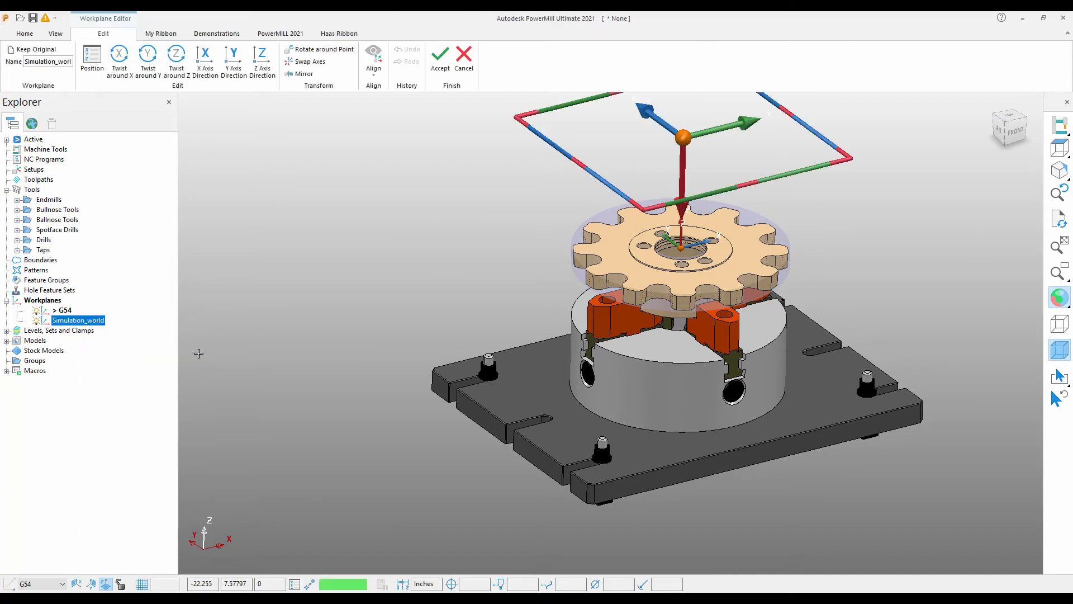
pyautogui.moveTo(596, 210); pyautogui.dragTo(586, 119, button='middle')
pyautogui.keyDown('shift'); pyautogui.moveTo(585, 119); pyautogui.dragTo(591, 196, button='middle'); pyautogui.keyUp('shift')
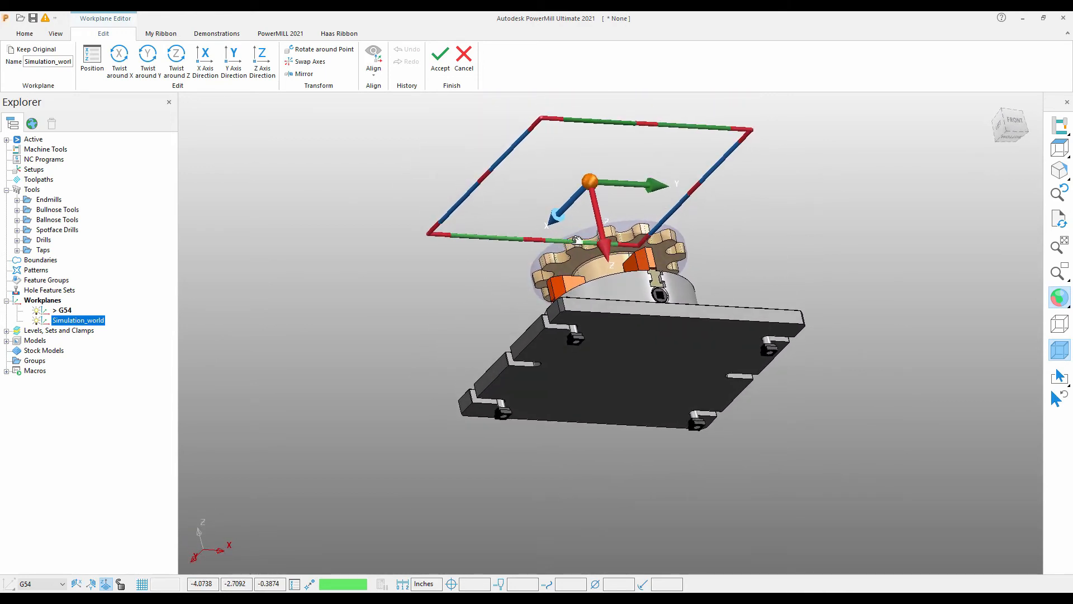
pyautogui.moveTo(568, 213); pyautogui.dragTo(561, 228, button='middle')
pyautogui.click(89, 56)
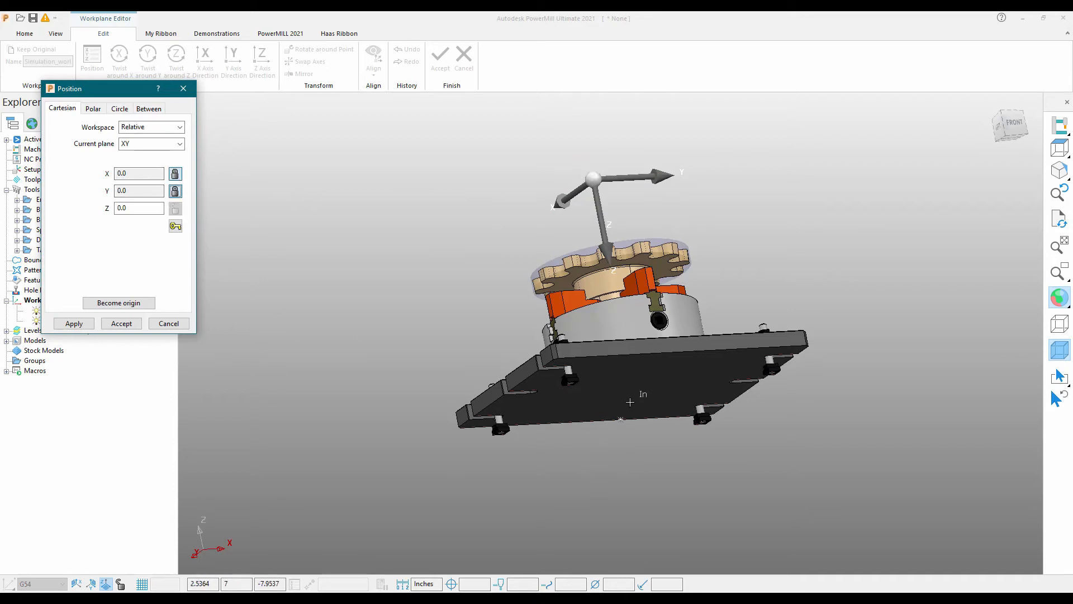
pyautogui.click(630, 402)
pyautogui.click(67, 324)
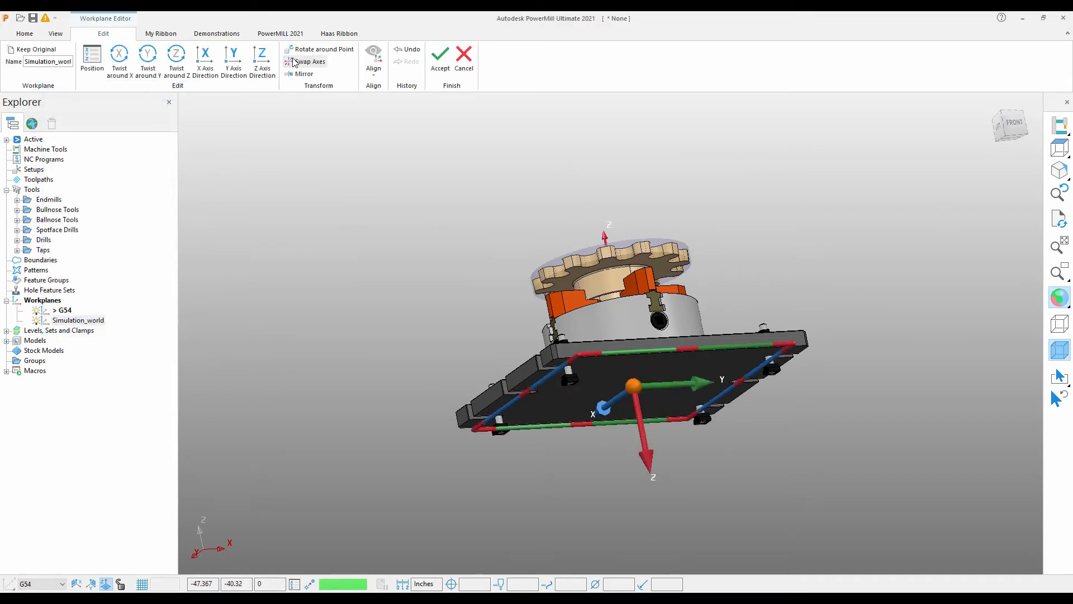
# - Swap the X and Y axes of the Simulation_world workplane so that Z points up, and accept the edit
pyautogui.click(295, 63)
pyautogui.click(373, 163)
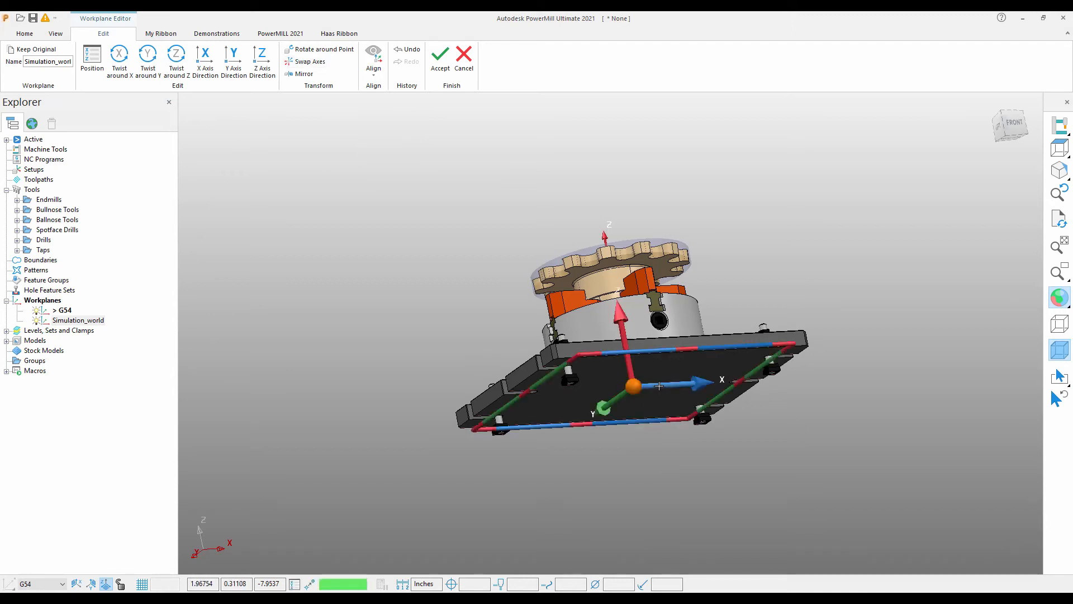
pyautogui.click(440, 56)
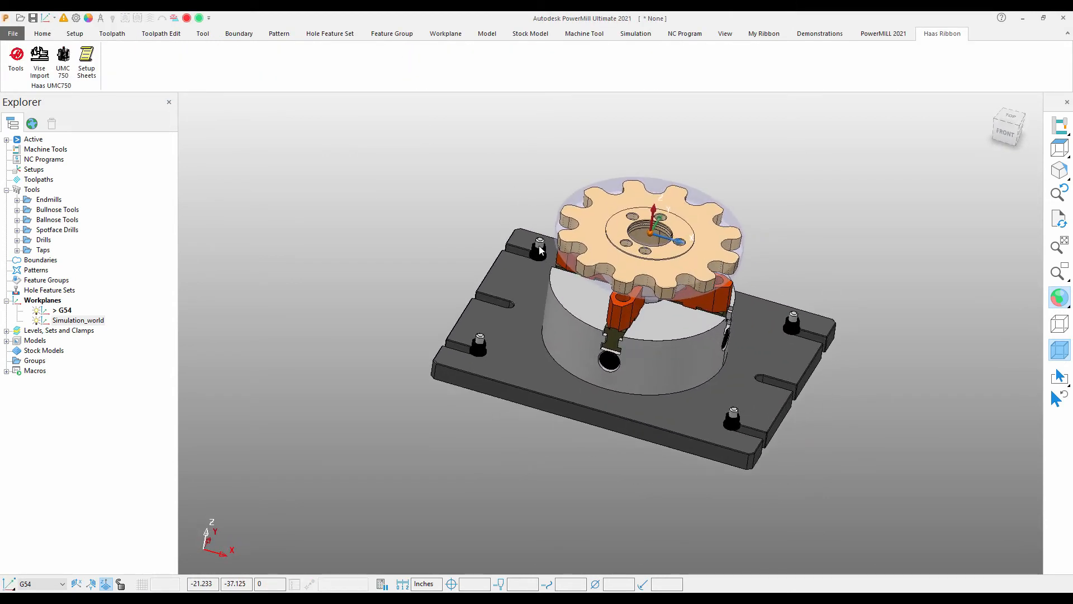
# - Save the project as Sprocket Milling in the Sprocket Job Folder on the desktop
pyautogui.click(42, 35)
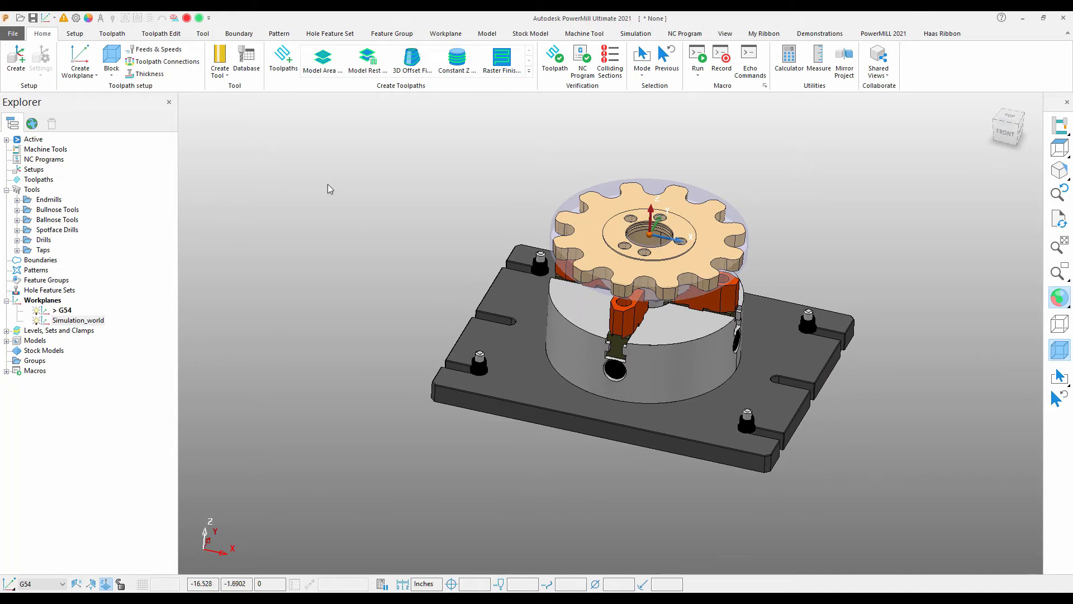
pyautogui.click(33, 18)
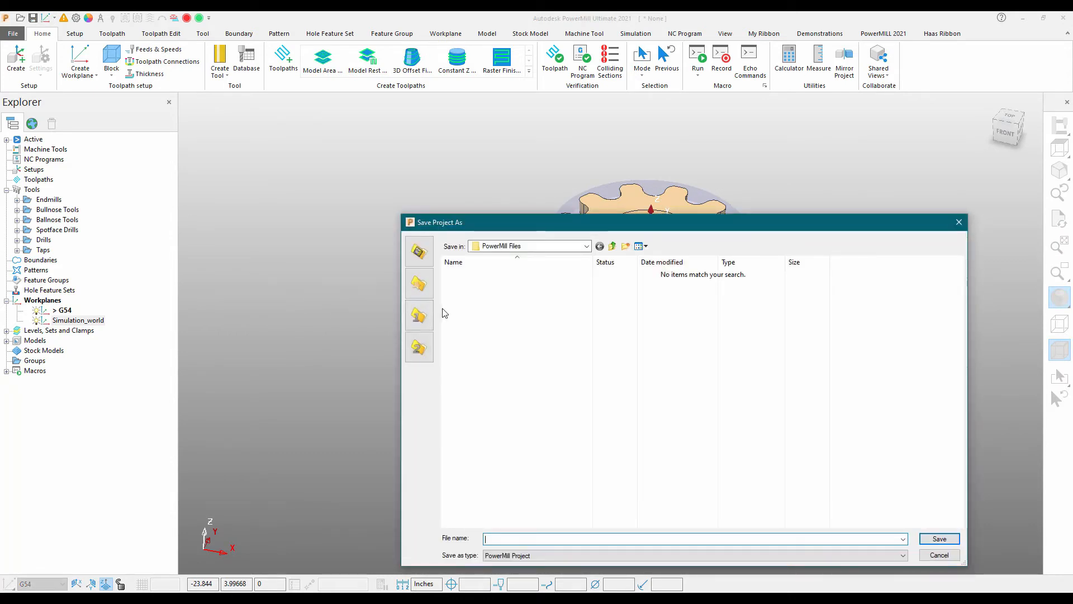
pyautogui.click(542, 247)
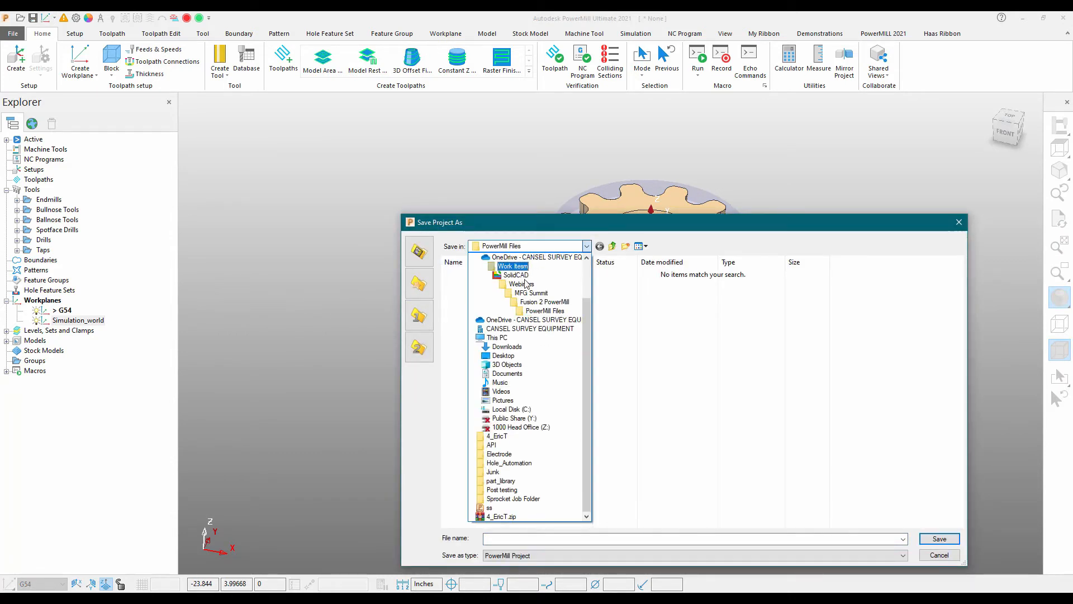
pyautogui.scroll(5, 519, 268)
pyautogui.click(498, 258)
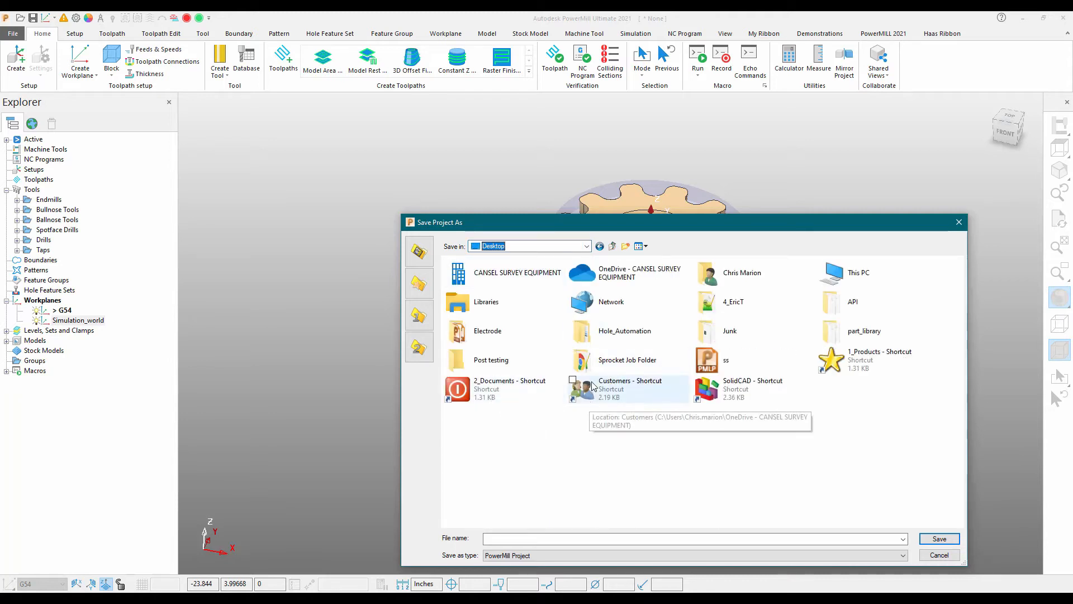
pyautogui.doubleClick(597, 361)
pyautogui.click(502, 539)
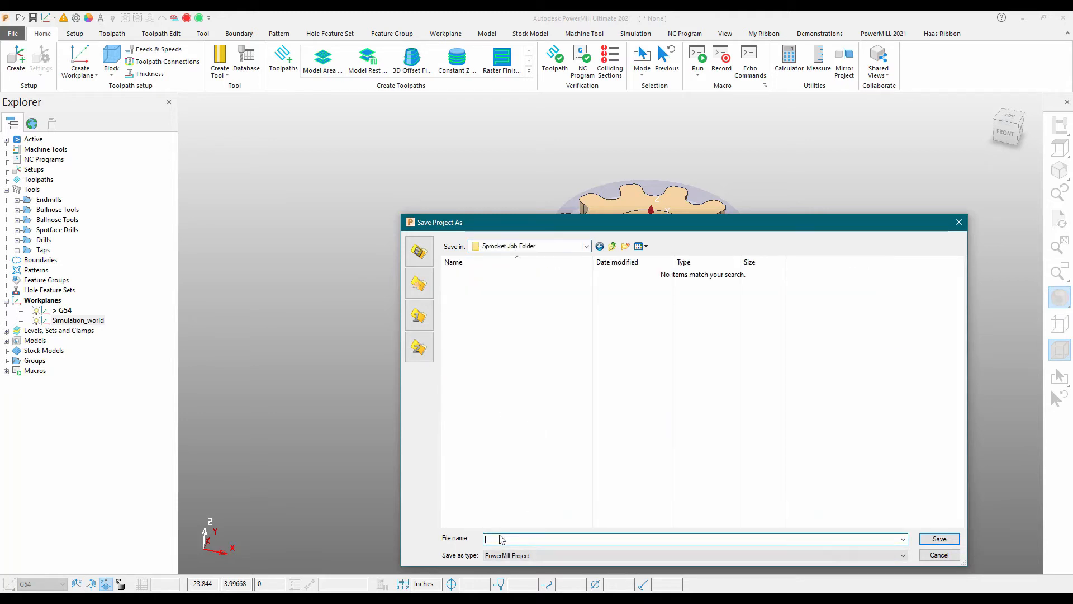
pyautogui.write('Spro')
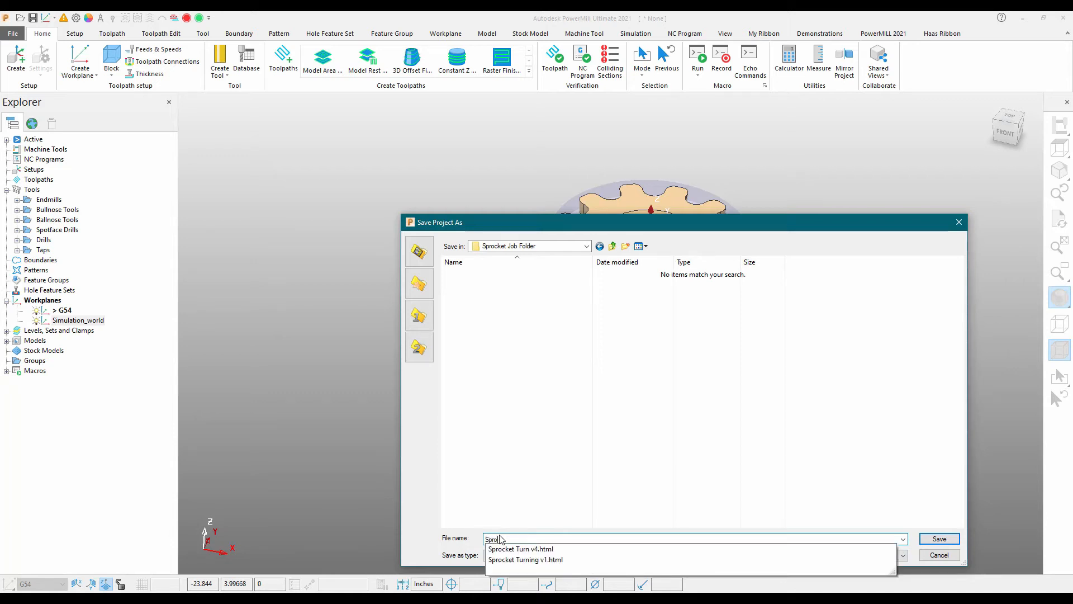
pyautogui.write('ket Milling')
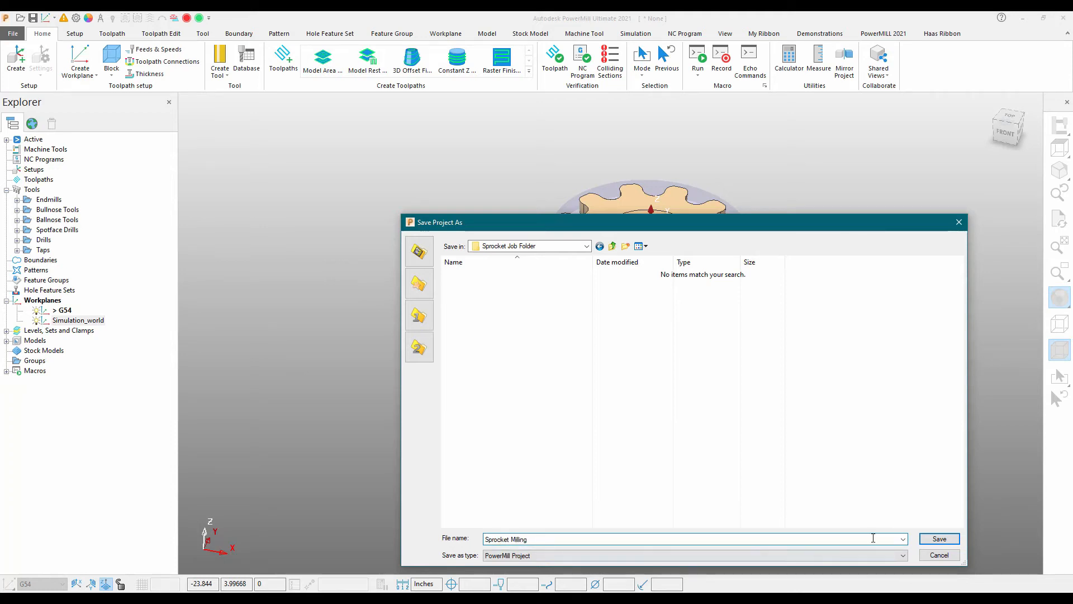
pyautogui.click(927, 538)
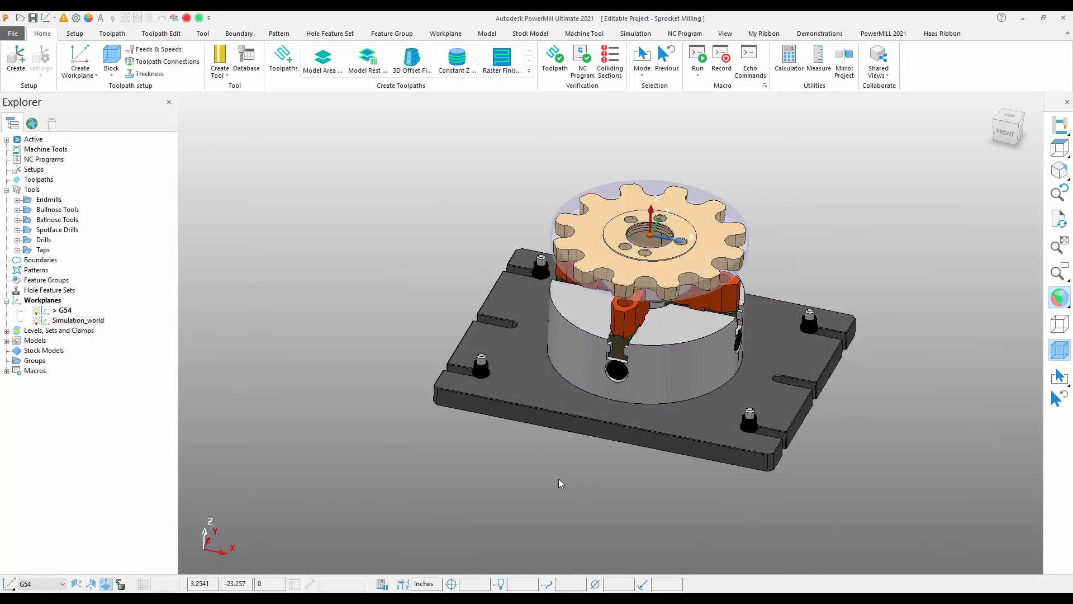
# - Examine the toolpath strategies offered under Curve Machining, Feature Machining, Finishing, Ribs, Blisks, Ports and Probing
pyautogui.keyDown('shift'); pyautogui.moveTo(455, 428); pyautogui.dragTo(390, 429, button='middle'); pyautogui.keyUp('shift')
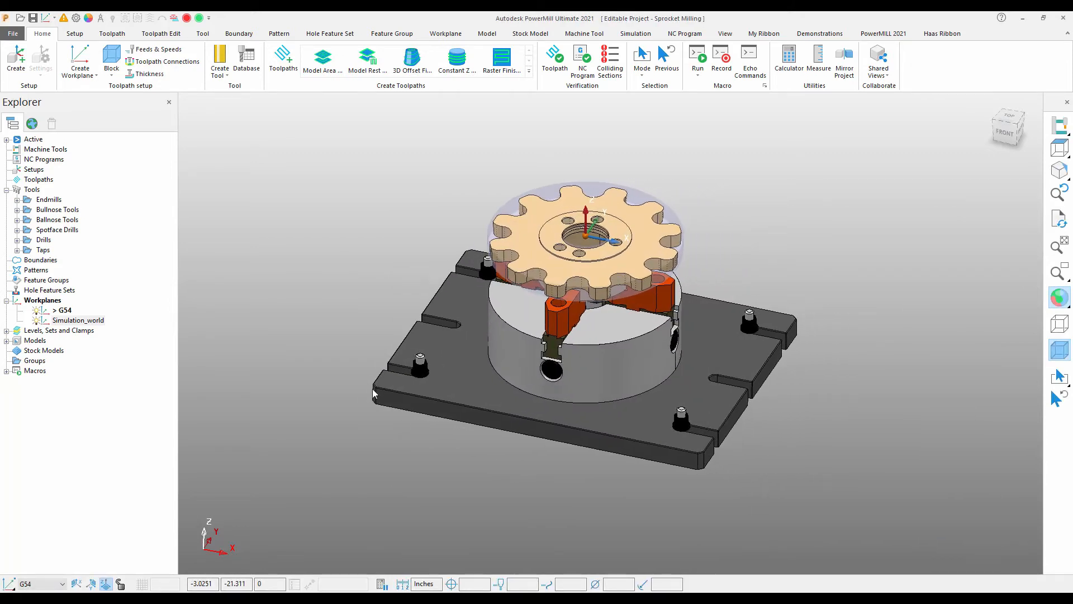
pyautogui.click(283, 62)
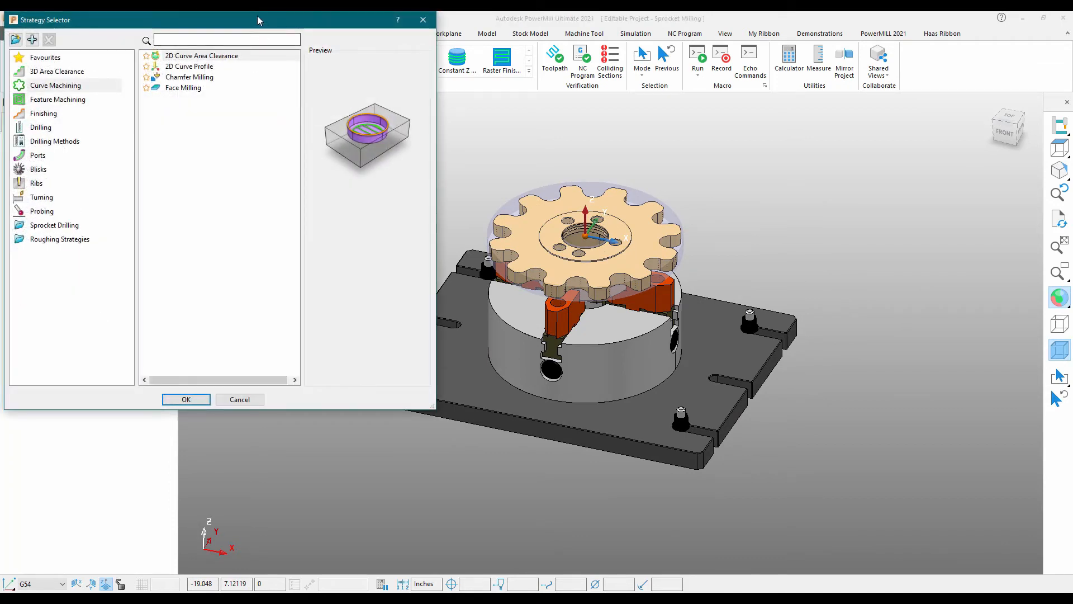
pyautogui.moveTo(259, 20); pyautogui.dragTo(299, 63)
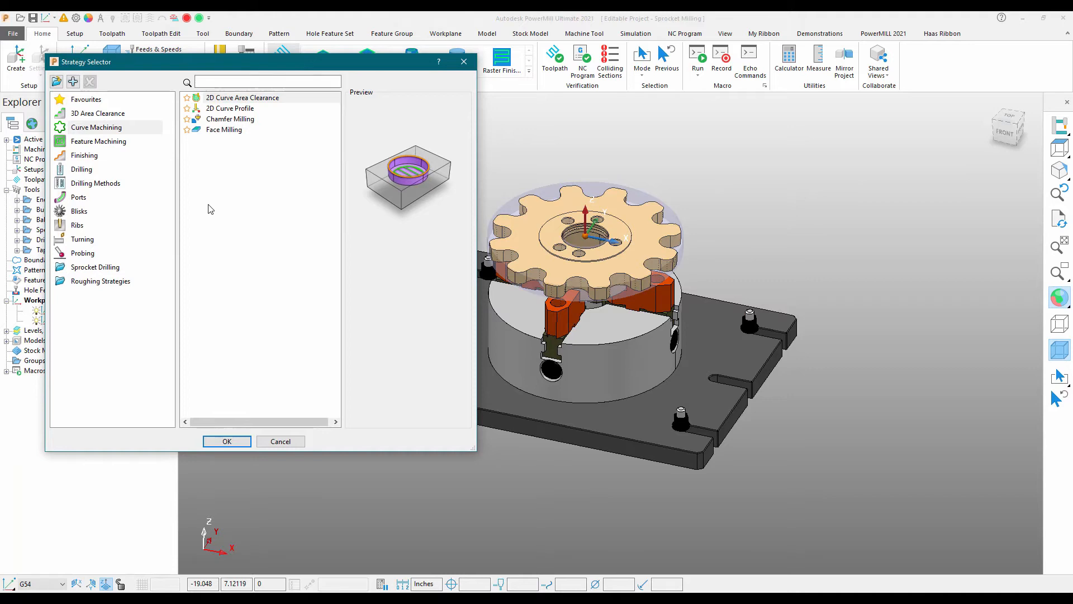
pyautogui.click(96, 115)
pyautogui.click(95, 128)
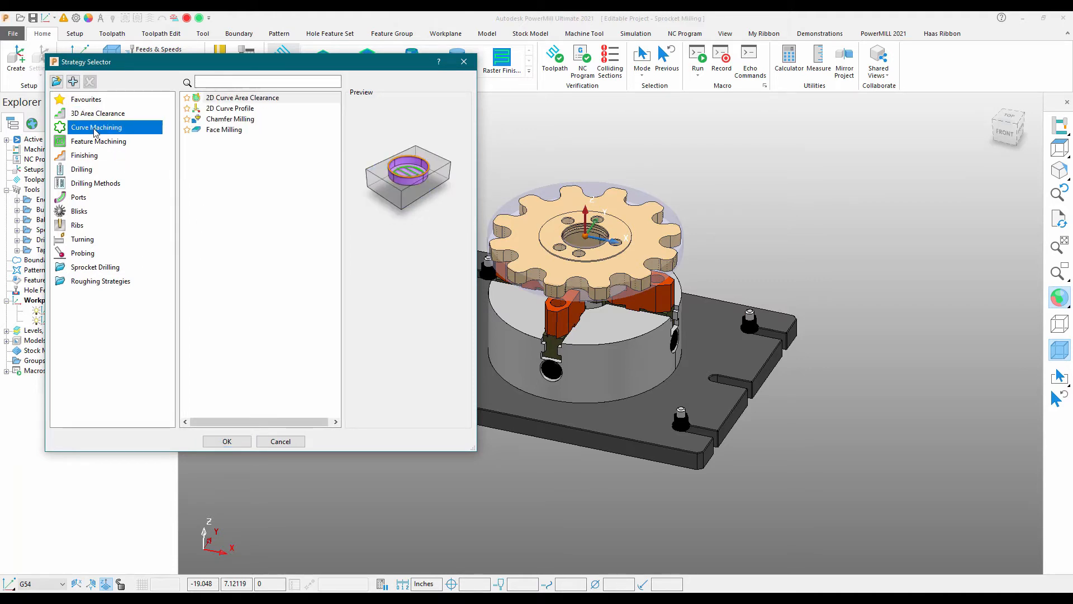
pyautogui.click(93, 142)
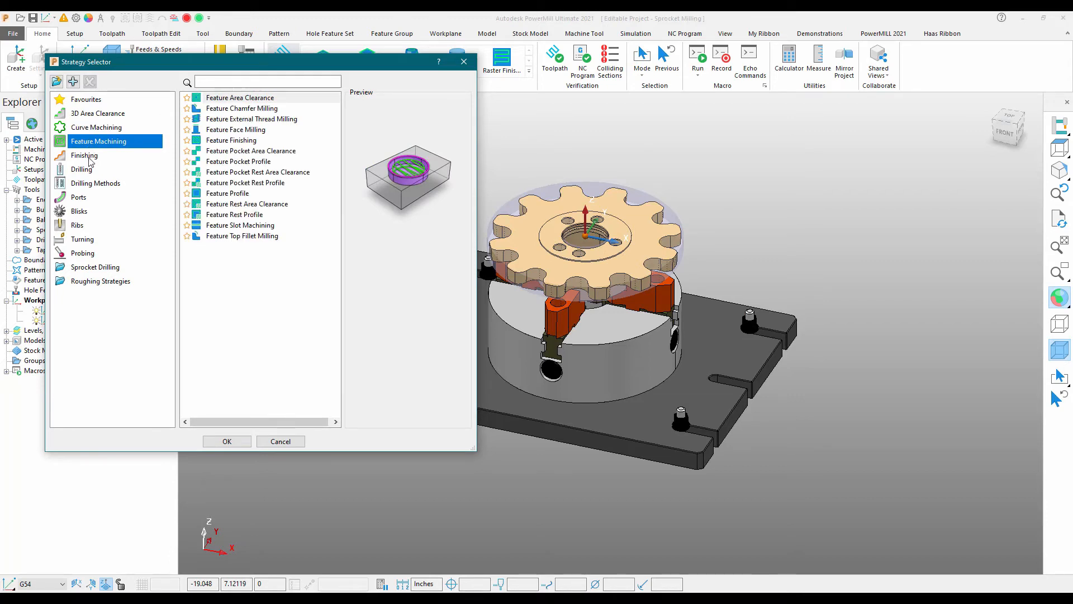
pyautogui.click(91, 160)
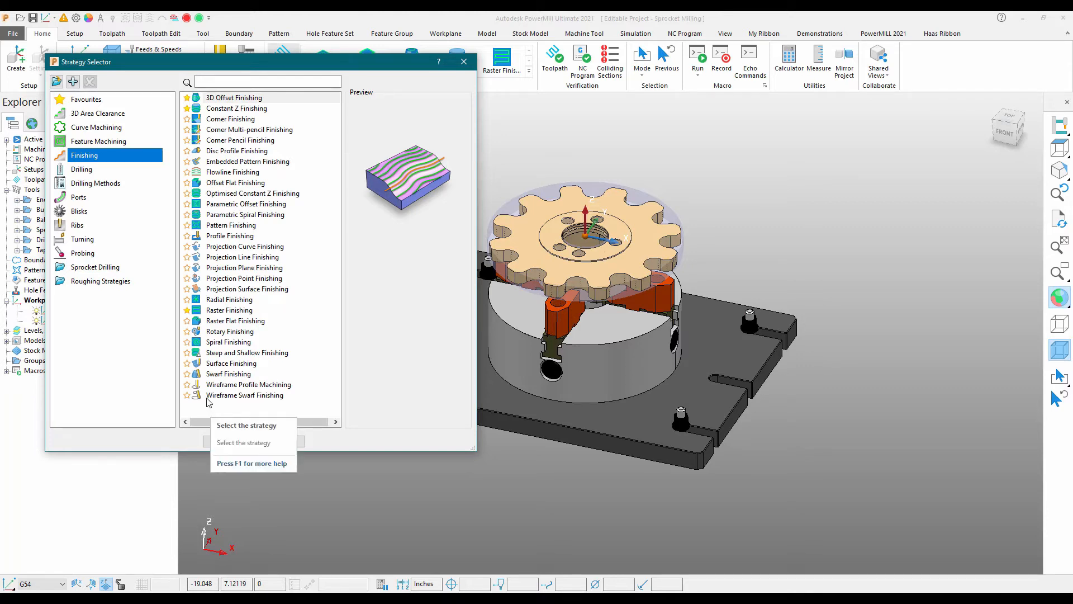
pyautogui.click(66, 228)
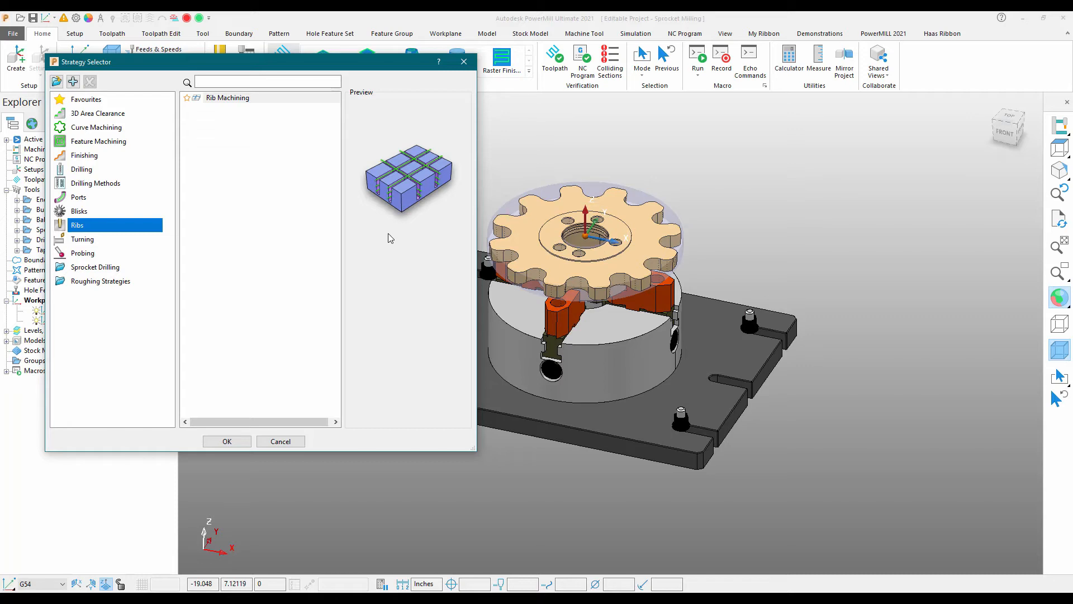
pyautogui.click(75, 214)
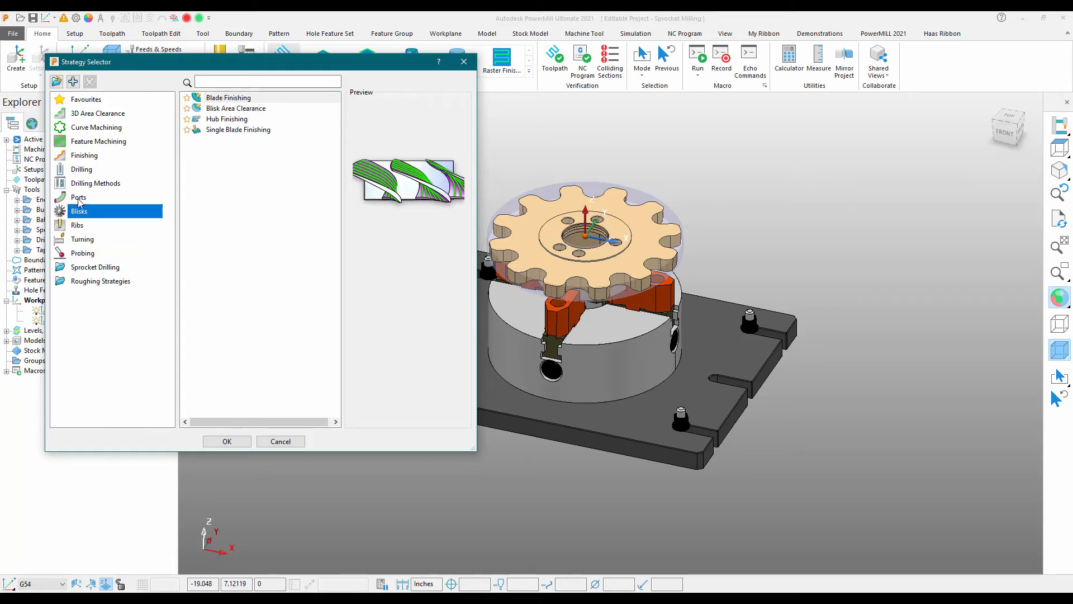
pyautogui.click(79, 200)
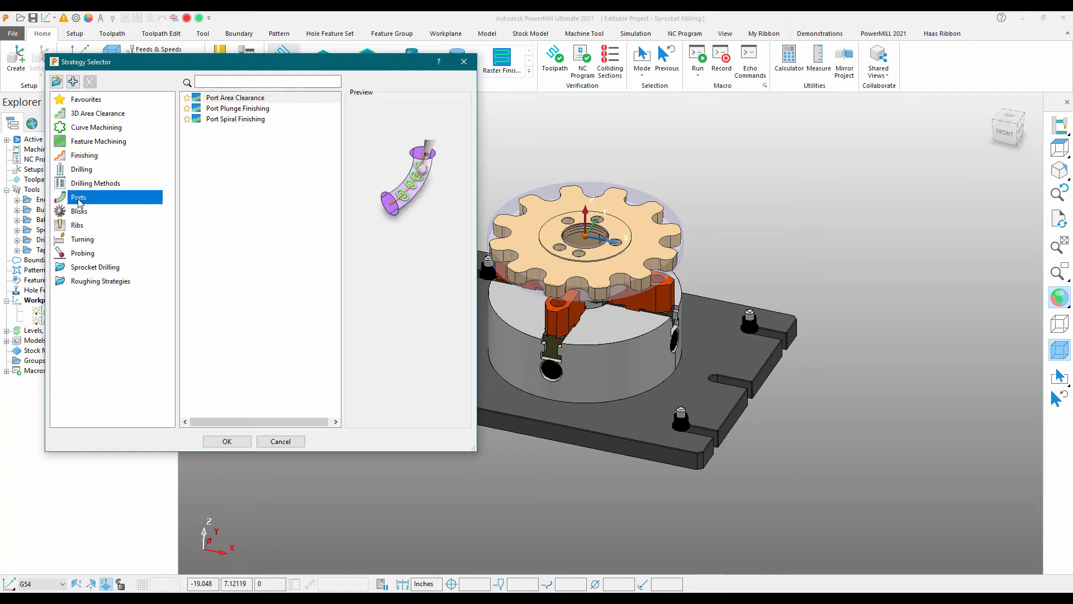
pyautogui.click(98, 267)
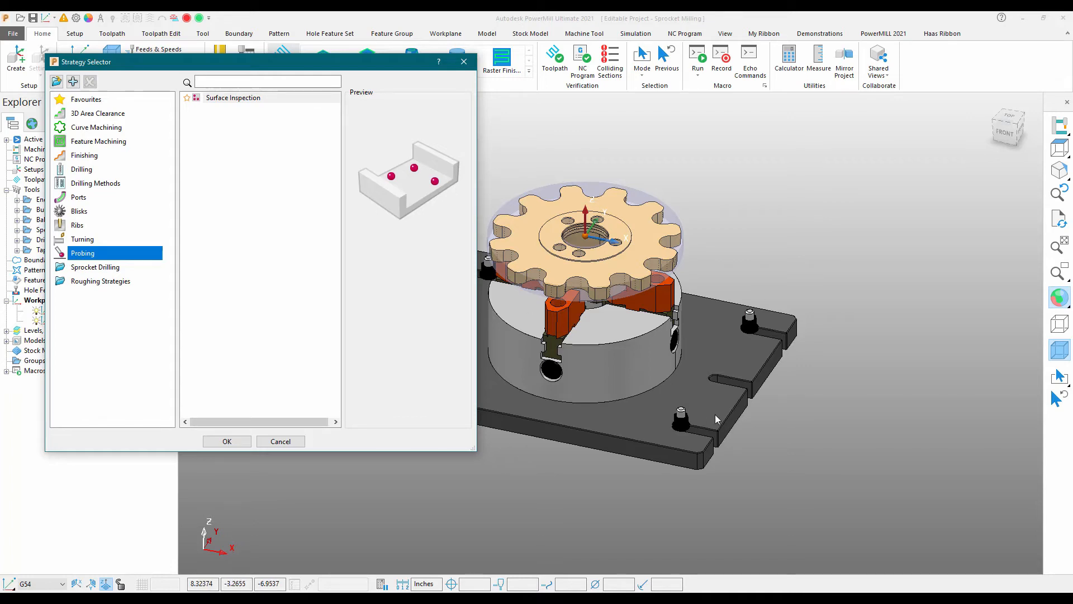
# - Create a face milling toolpath from the 1_Face Mill template in Sprocket Drilling, name it FaceTop and calculate it
pyautogui.click(85, 268)
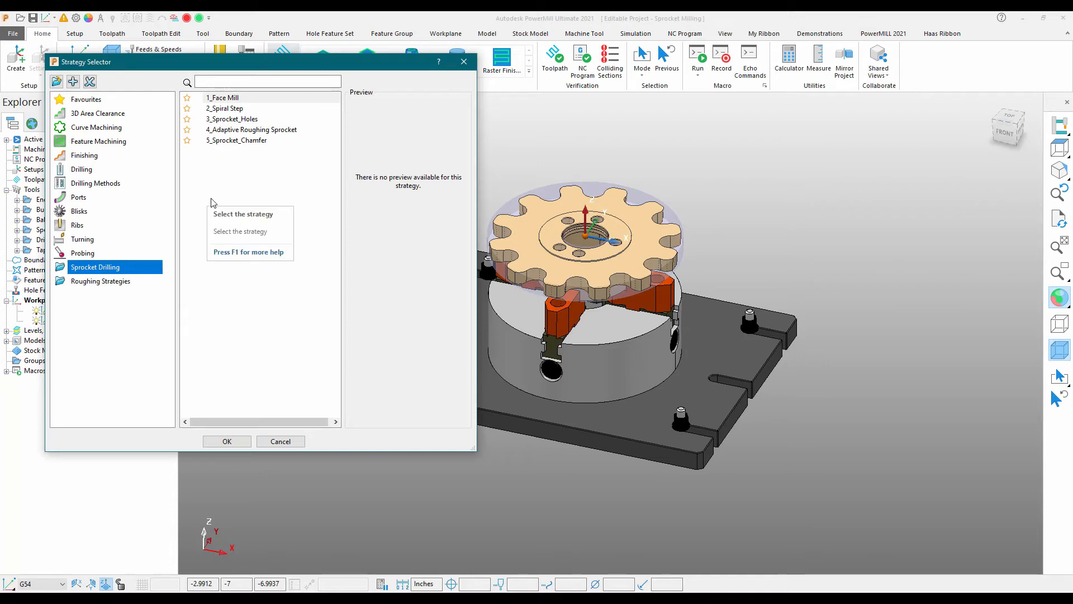
pyautogui.click(218, 99)
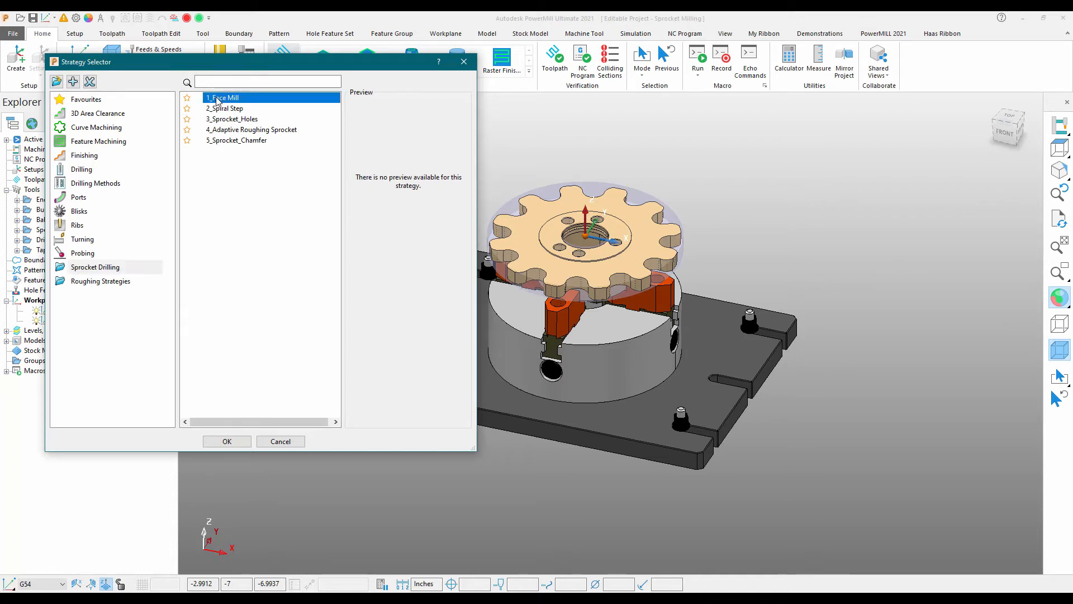
pyautogui.click(231, 443)
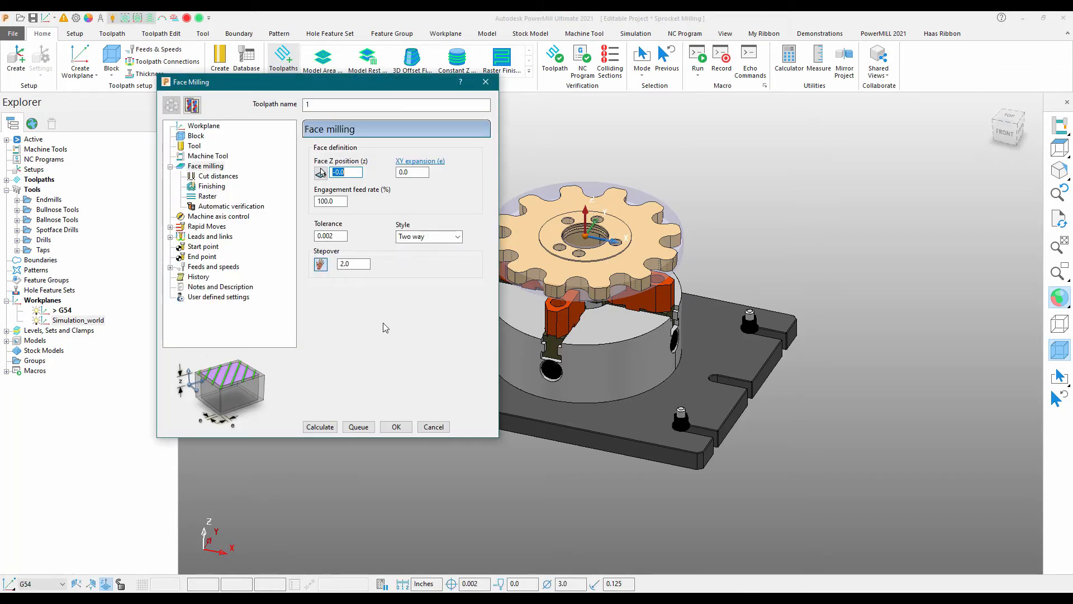
pyautogui.click(347, 105)
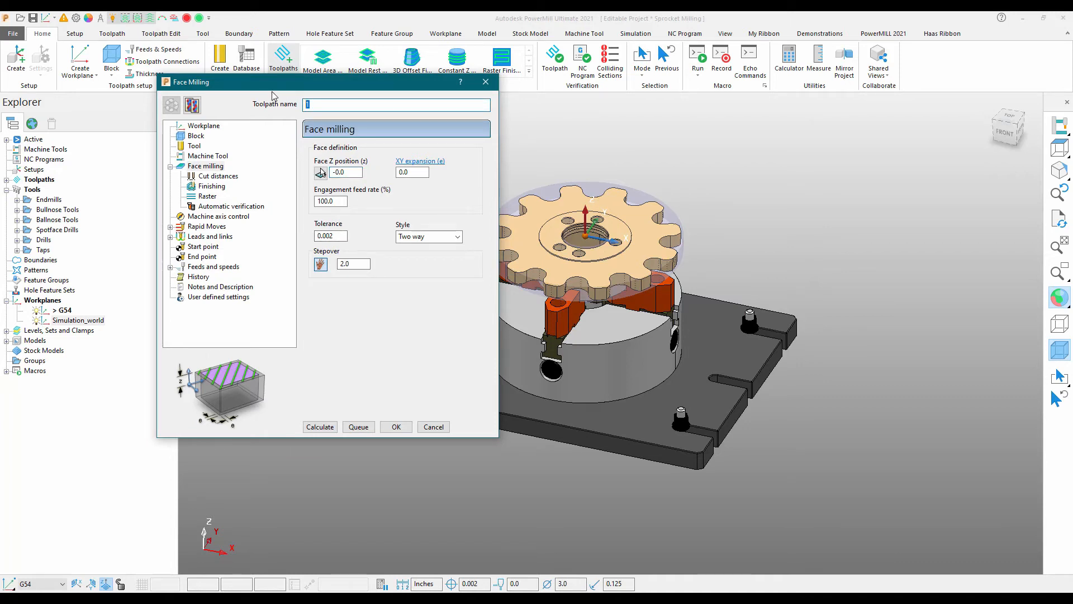
pyautogui.write('F')
pyautogui.click(318, 428)
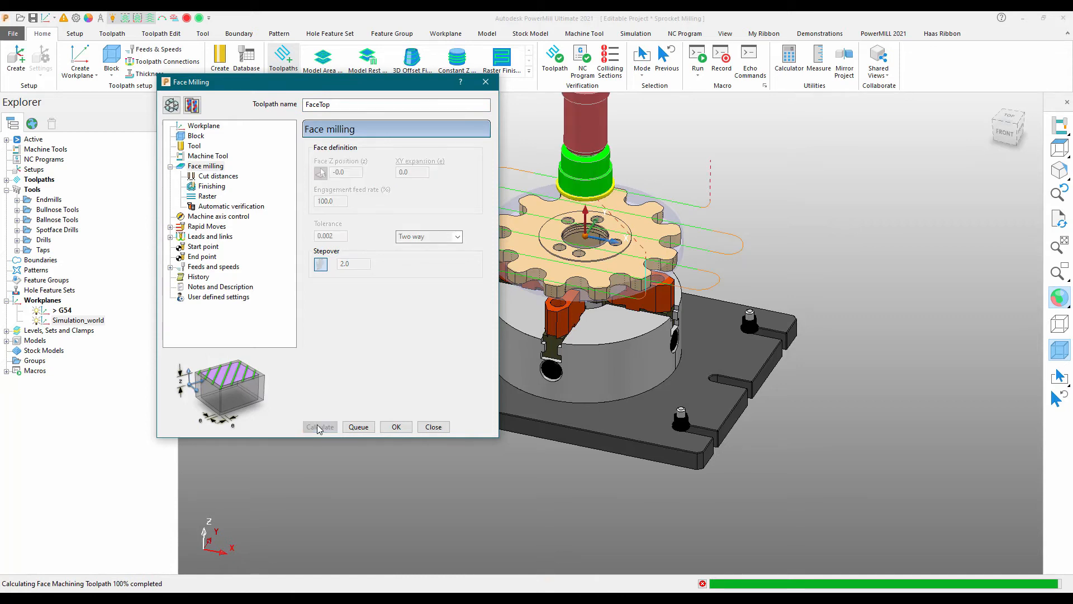
pyautogui.click(433, 427)
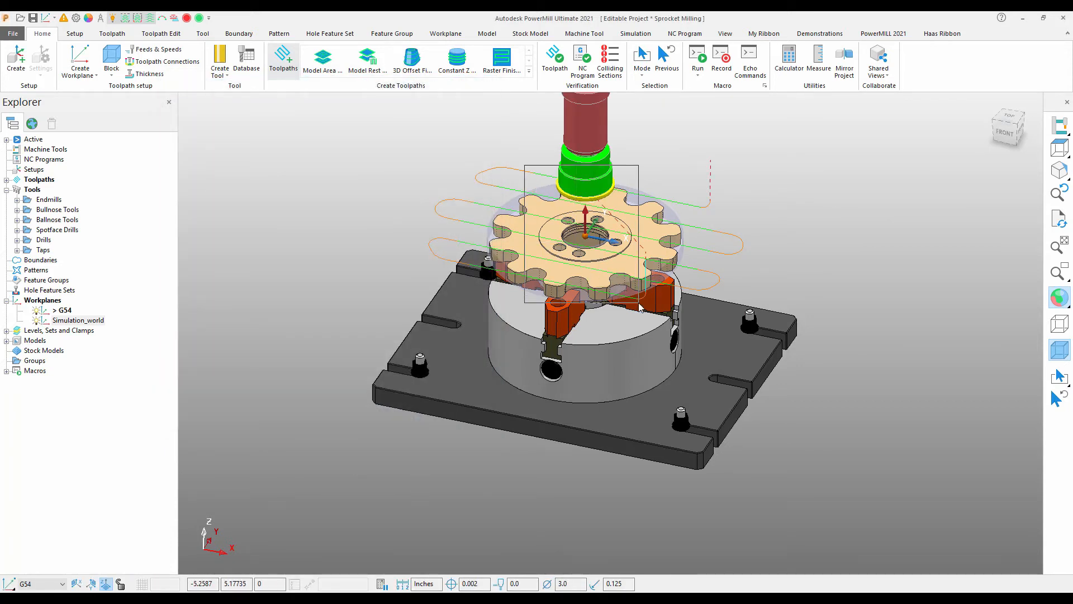
# - Create a composite curve pattern along the lower circular edge of the raised step around the sprocket's bore and holes
pyautogui.scroll(5, 610, 442)
pyautogui.scroll(-2, 625, 448)
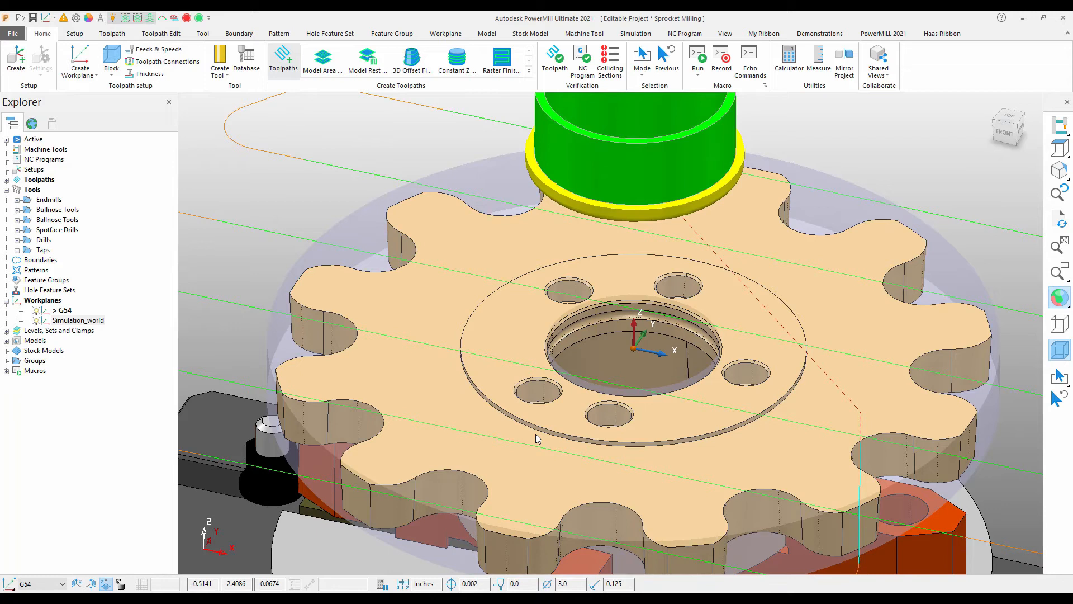
pyautogui.click(279, 34)
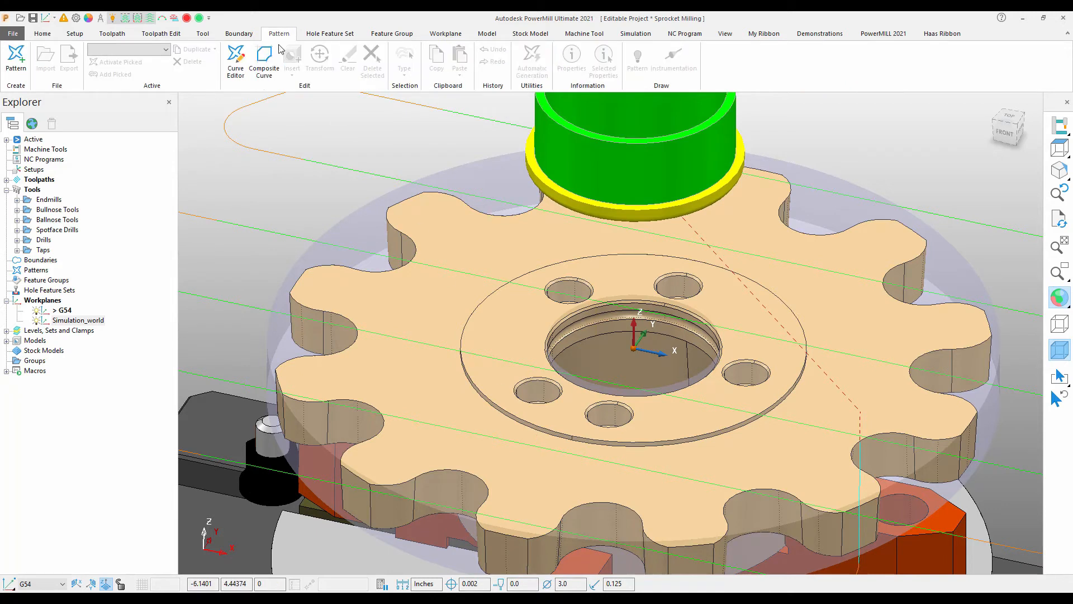
pyautogui.click(261, 60)
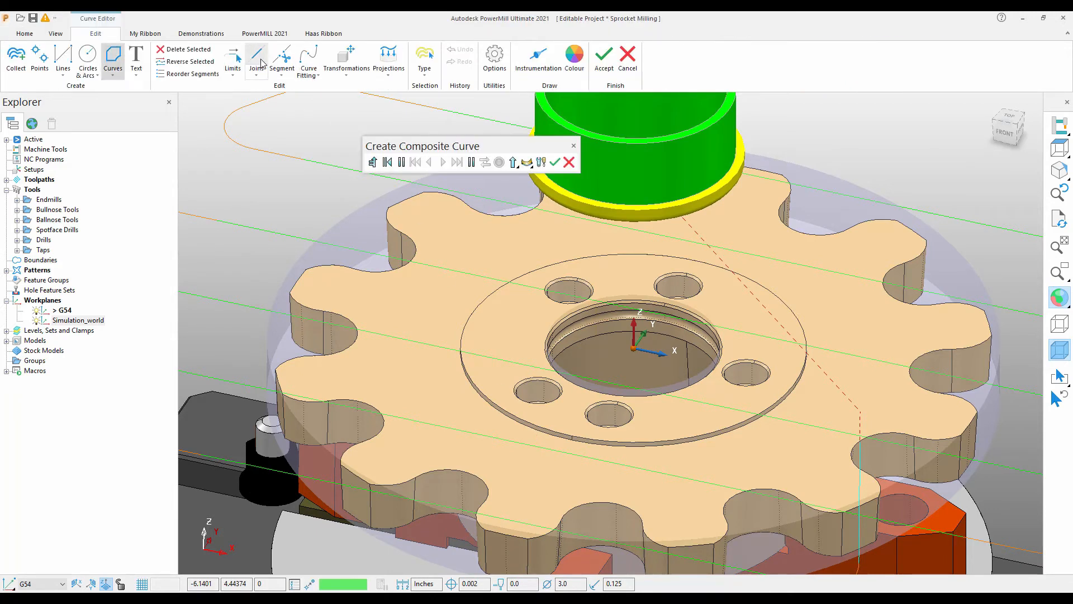
pyautogui.click(558, 438)
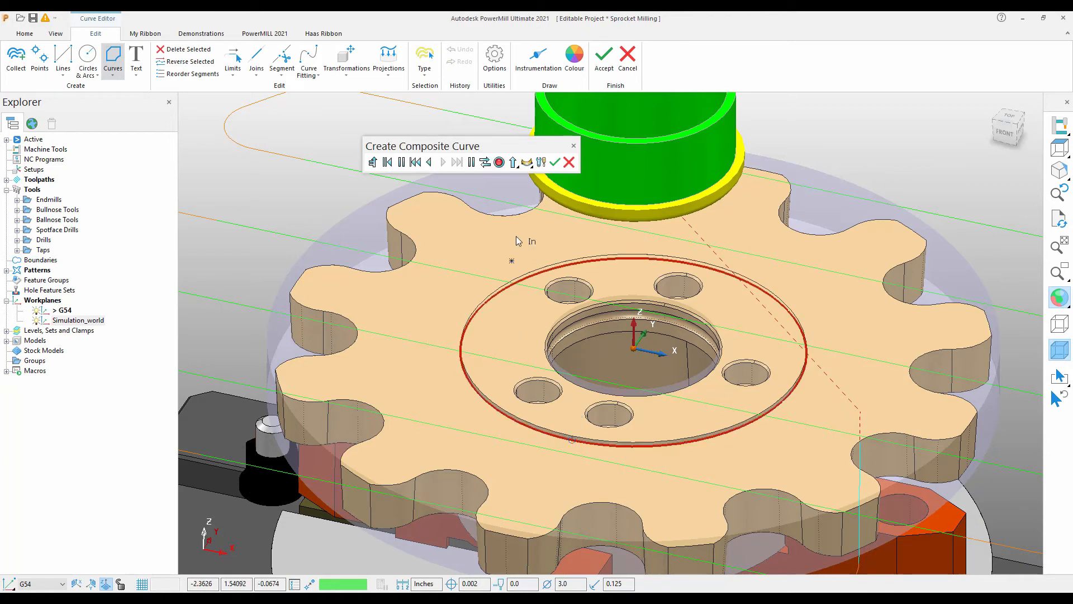
pyautogui.click(555, 162)
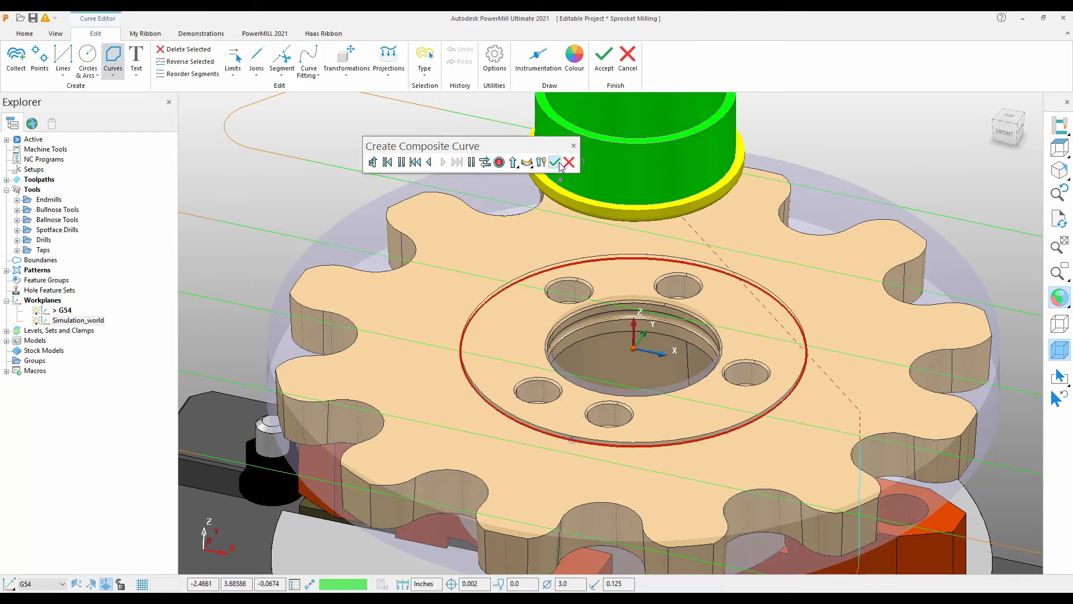
pyautogui.click(604, 58)
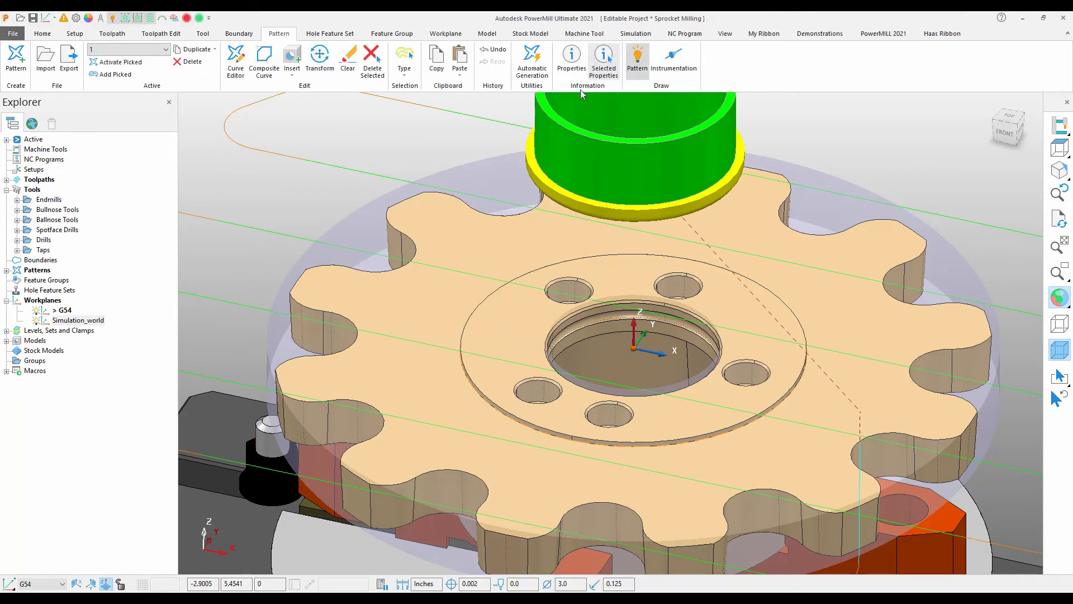
# - Start a curve profile toolpath from the 2_Spiral Step template
pyautogui.click(43, 33)
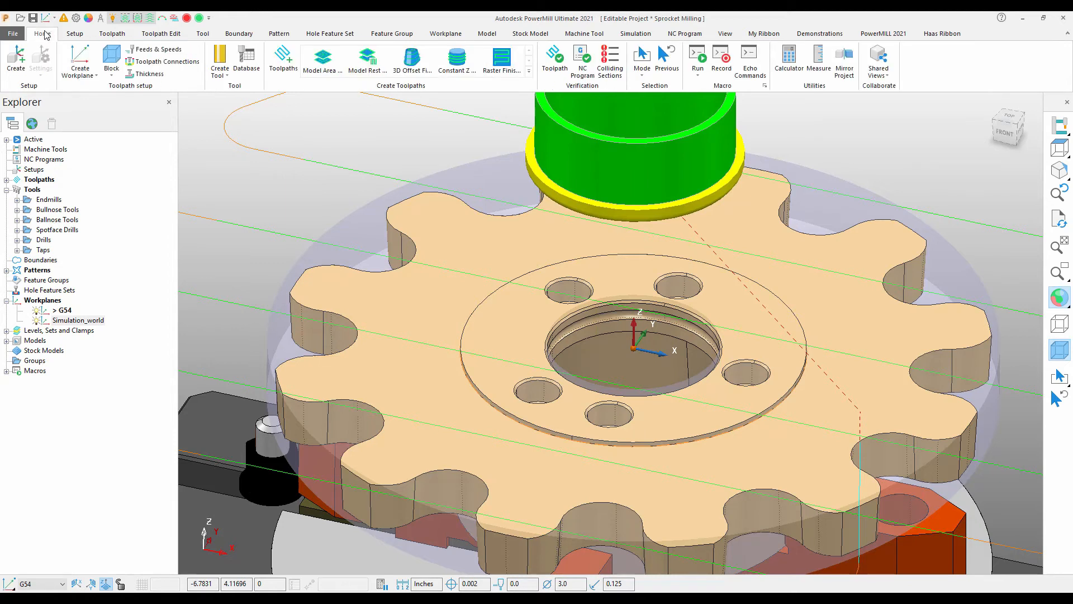
pyautogui.click(283, 60)
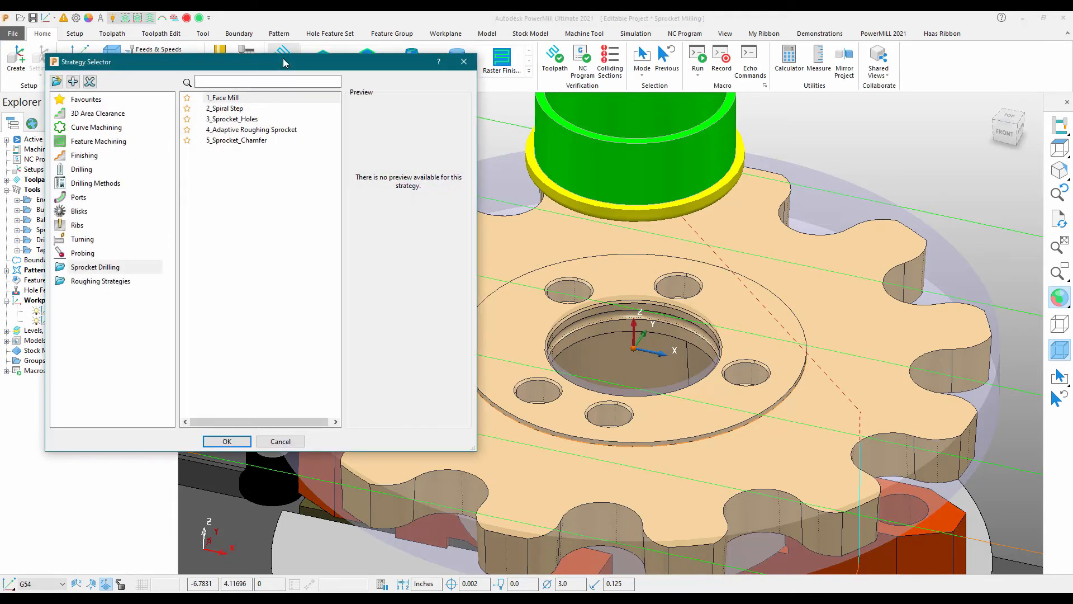
pyautogui.click(229, 109)
pyautogui.click(242, 442)
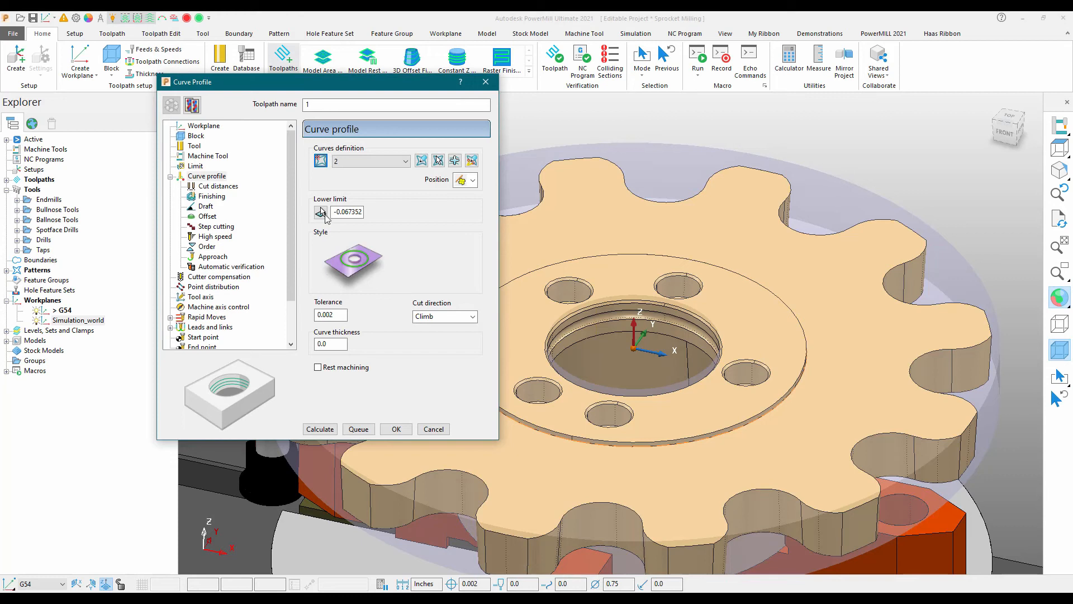
# - Choose pattern 1 as the curve to profile and reverse the machining side of its section
pyautogui.click(396, 166)
pyautogui.click(354, 185)
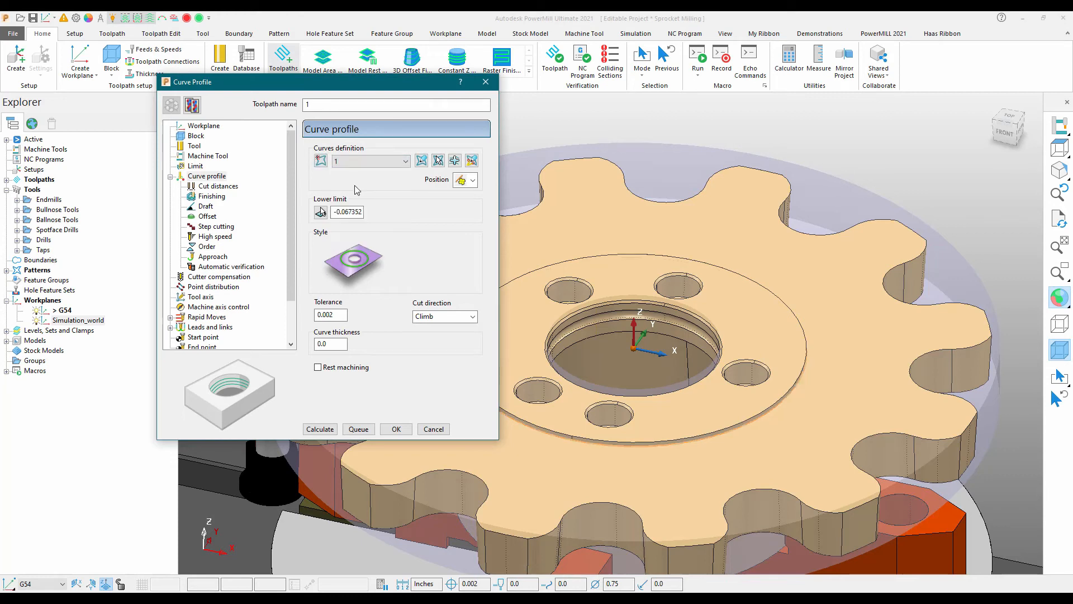
pyautogui.click(472, 160)
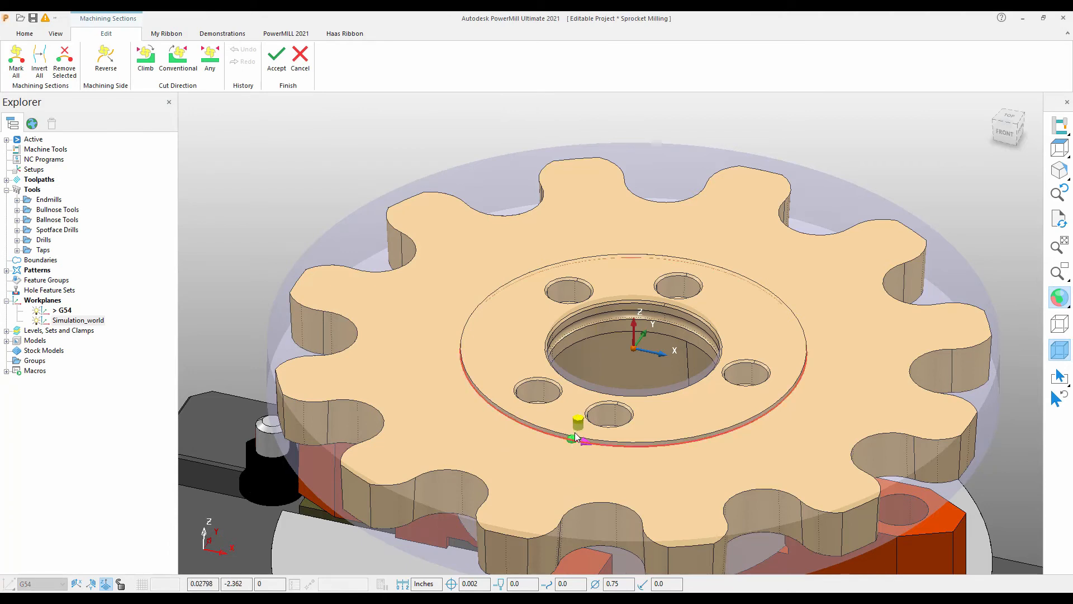
pyautogui.click(108, 66)
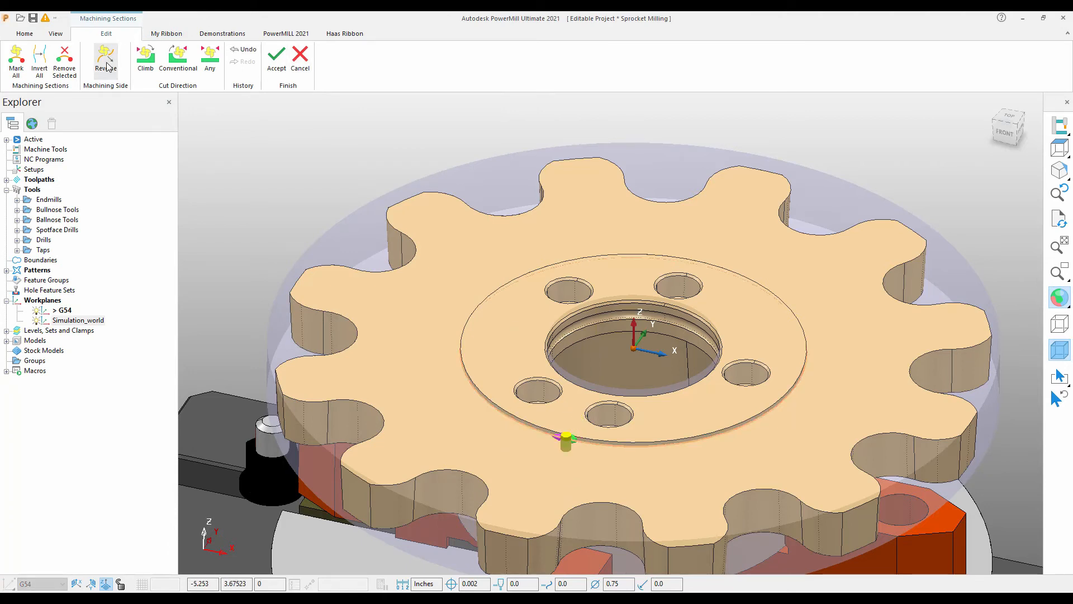
pyautogui.click(277, 58)
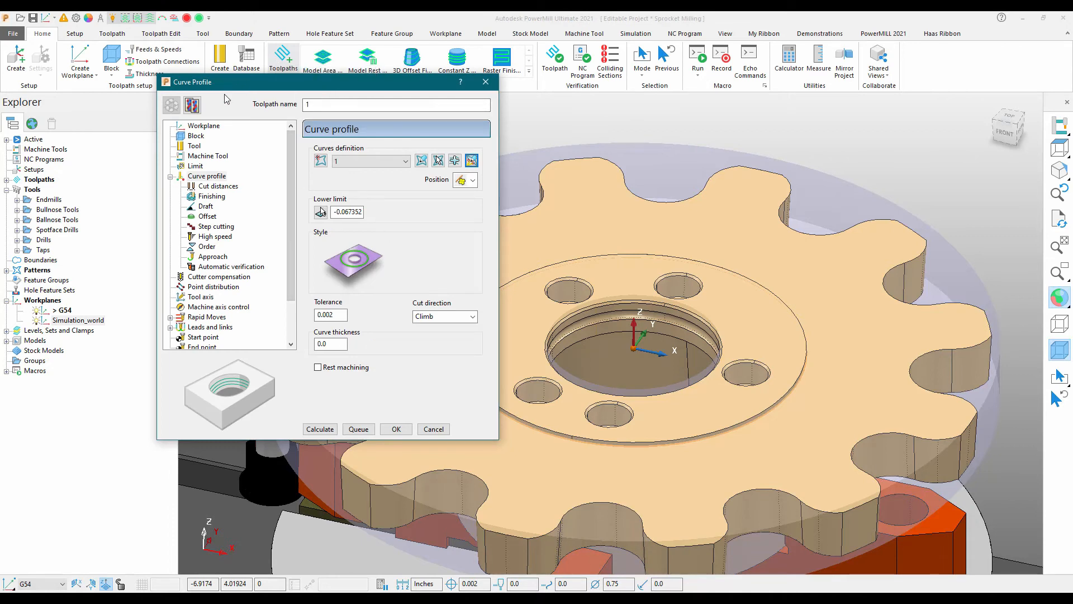
# - Name the curve profile toolpath SpiralStep, calculate it and close its settings
pyautogui.moveTo(314, 105); pyautogui.dragTo(288, 106)
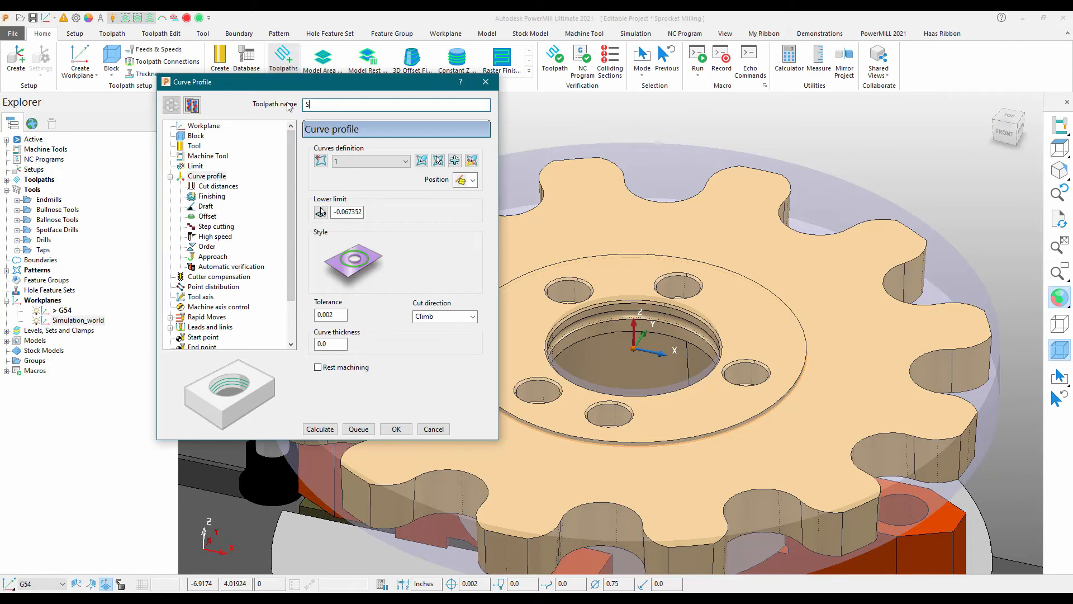
pyautogui.write('Spr')
pyautogui.press('BackSpace')
pyautogui.click(328, 431)
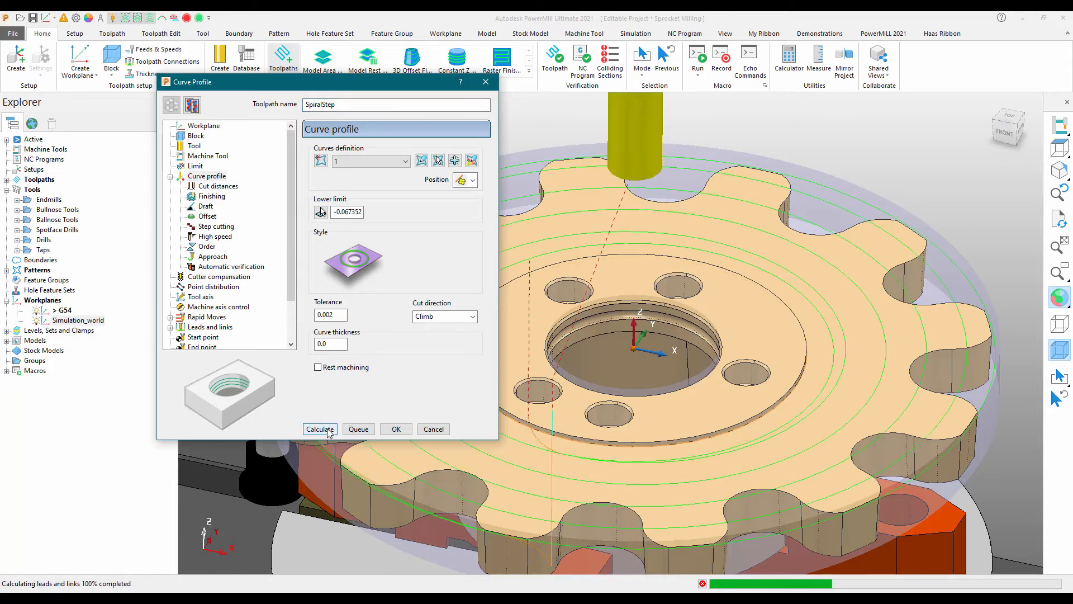
pyautogui.scroll(-6, 666, 360)
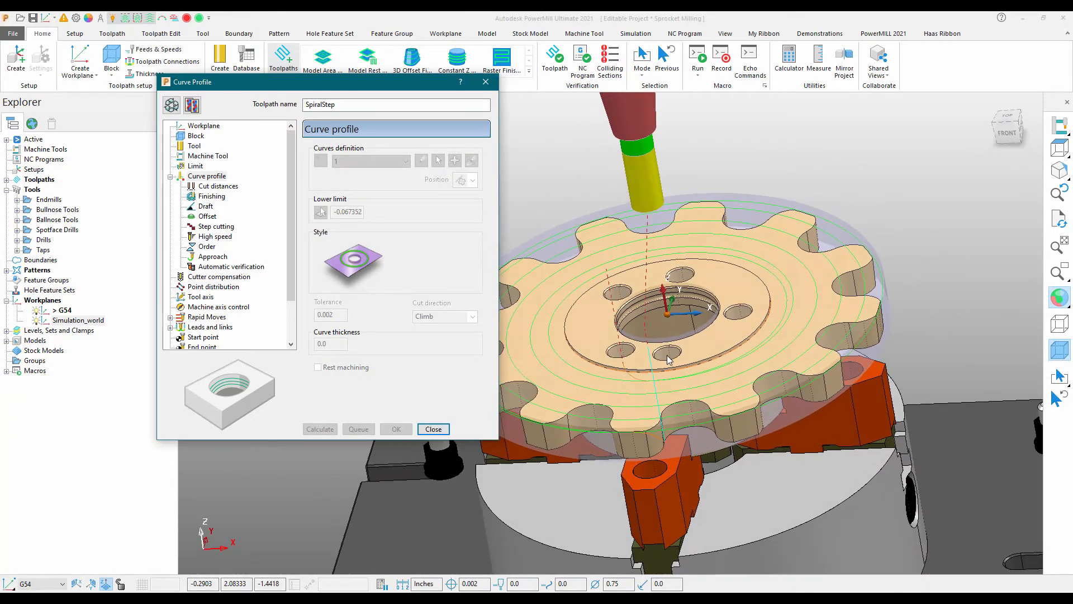
pyautogui.moveTo(667, 356); pyautogui.dragTo(858, 255, button='middle')
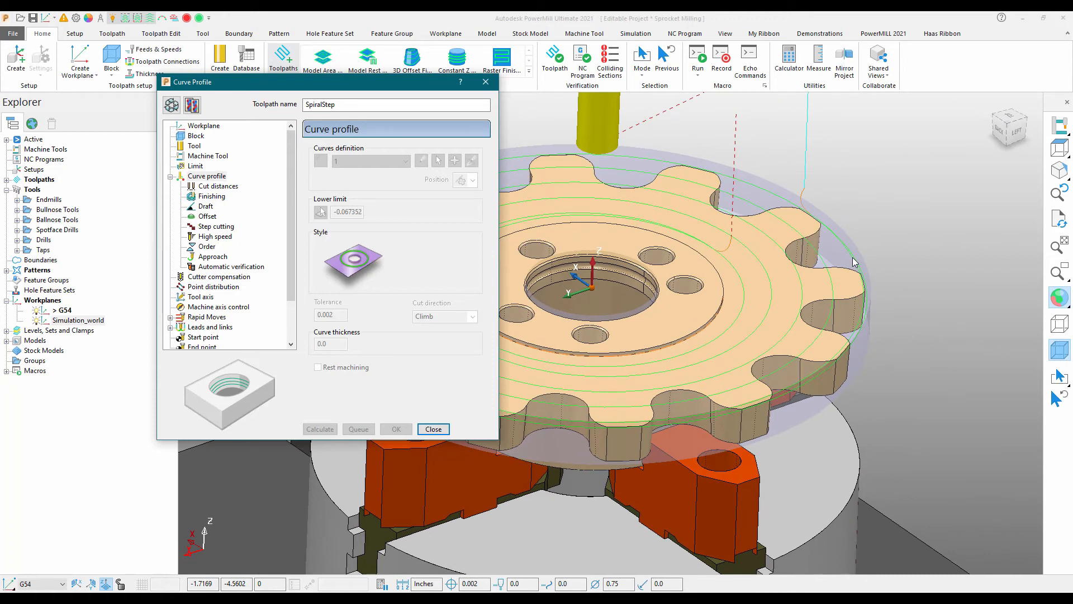
pyautogui.scroll(5, 852, 259)
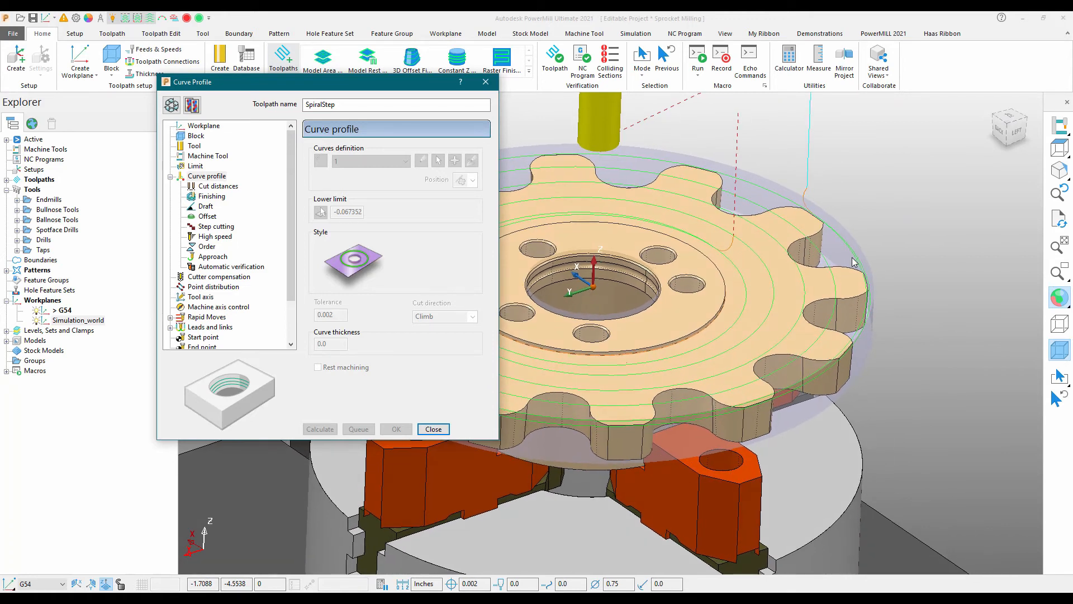
pyautogui.scroll(3, 846, 295)
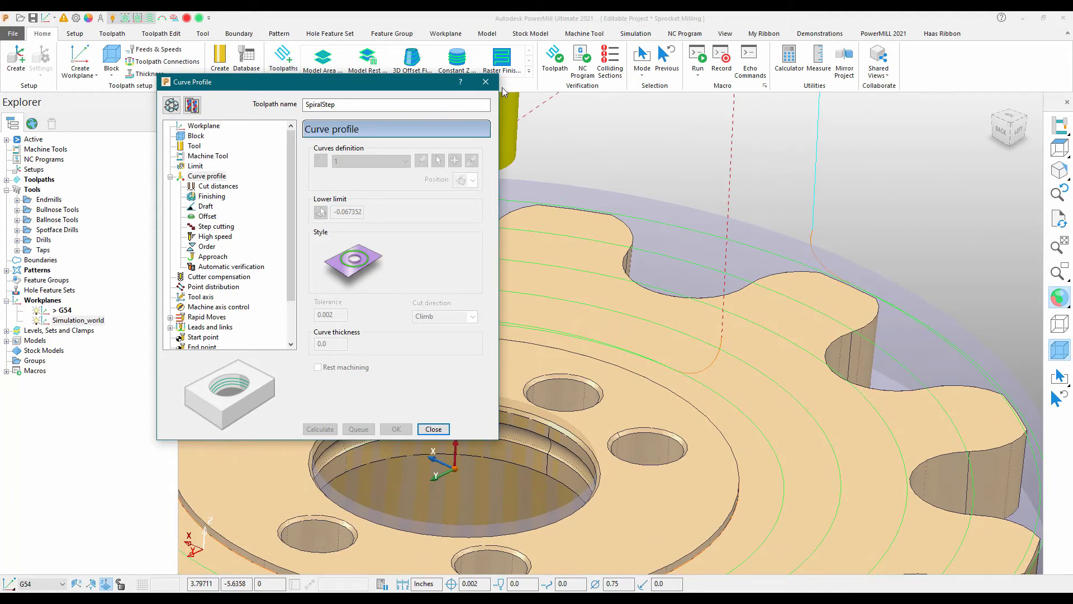
pyautogui.press('Escape')
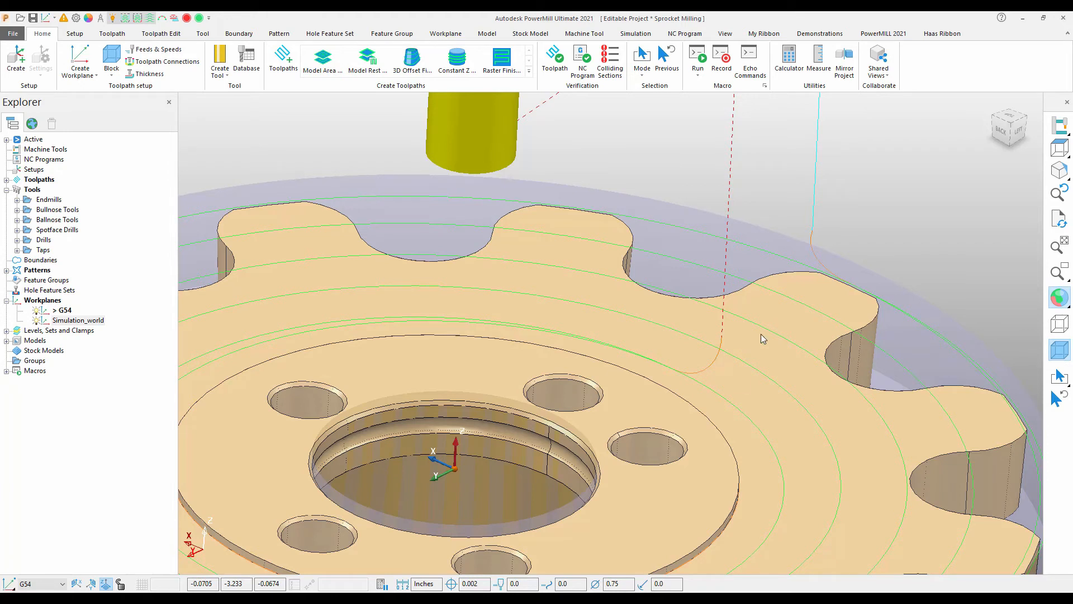
# - Set the vertical arc radius of the SpiralStep toolpath's separate last lead out to 0.25 and apply the connections
pyautogui.scroll(-5, 782, 251)
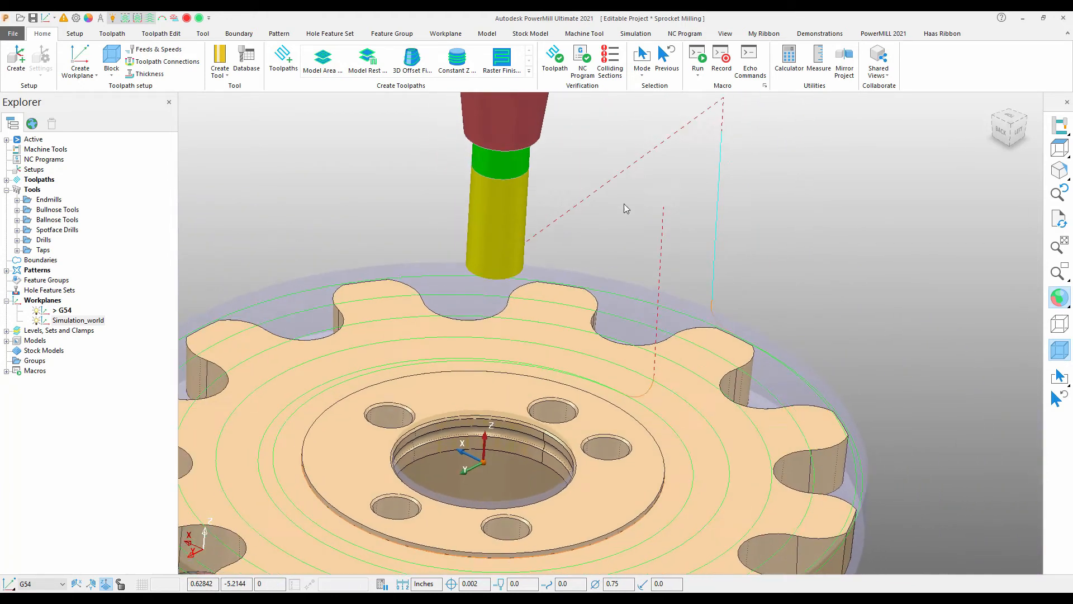
pyautogui.scroll(-2, 626, 209)
pyautogui.moveTo(655, 253); pyautogui.dragTo(655, 262, button='middle')
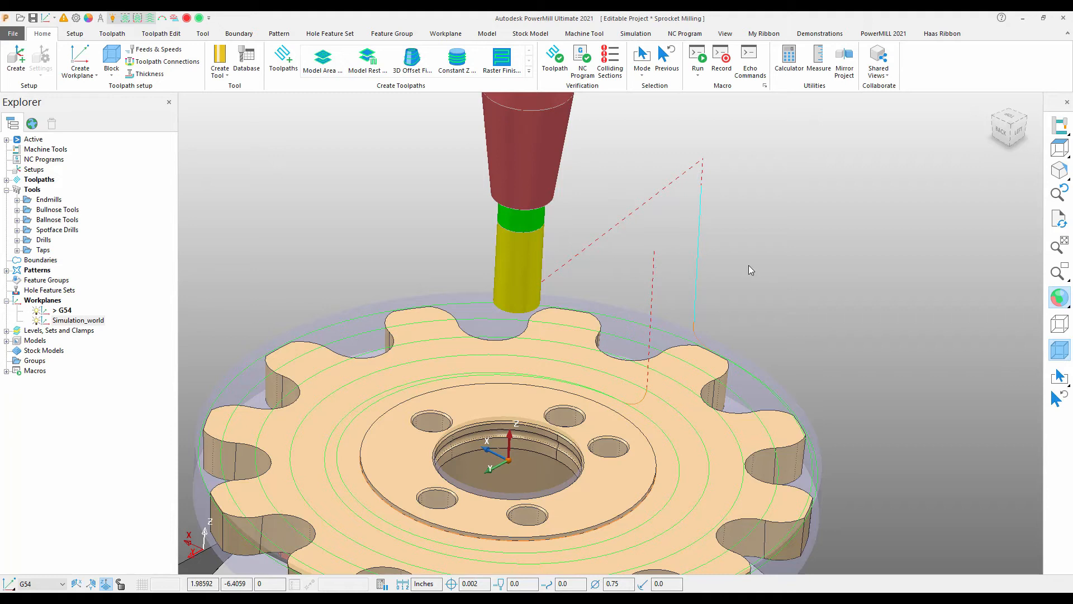
pyautogui.click(154, 34)
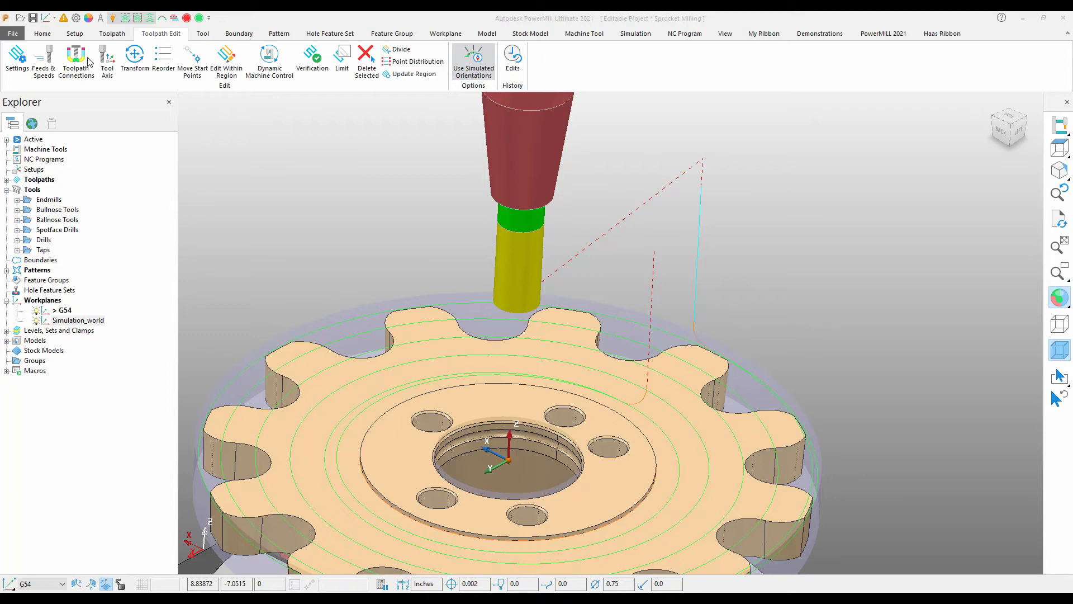
pyautogui.click(88, 61)
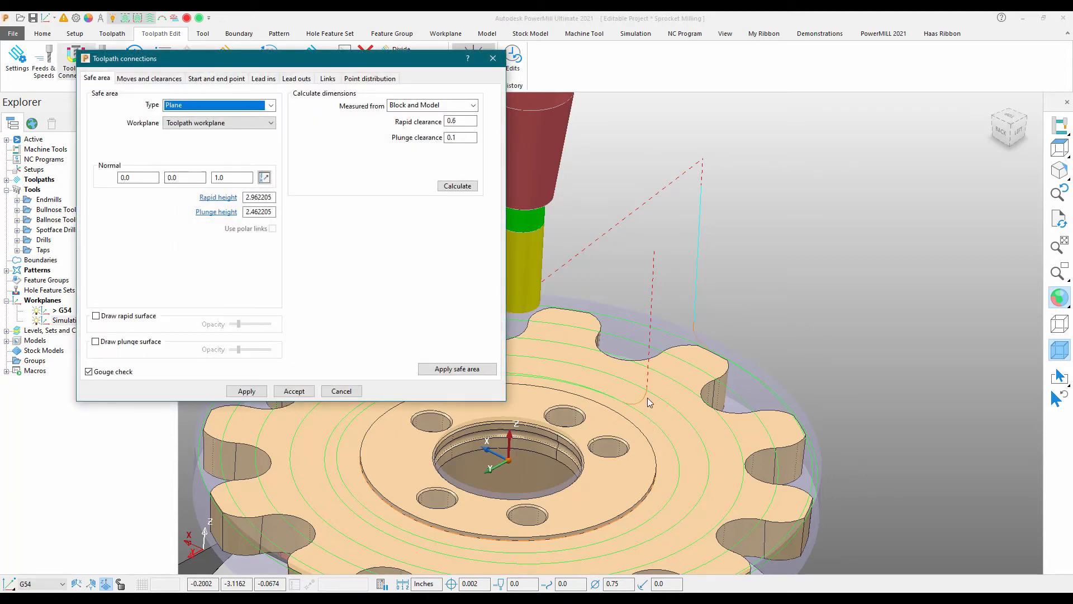
pyautogui.click(295, 78)
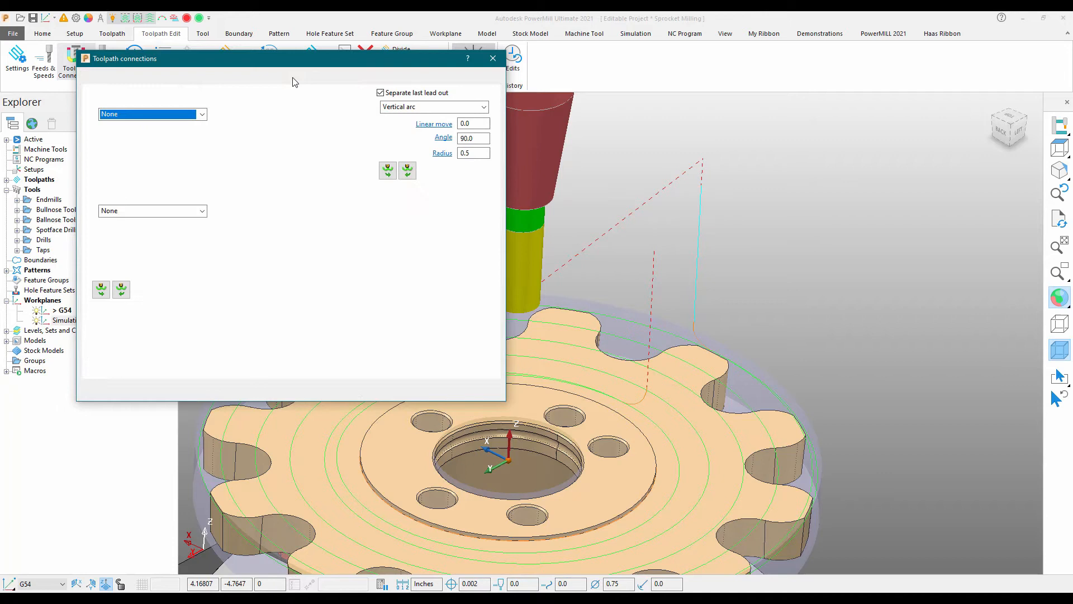
pyautogui.moveTo(476, 154); pyautogui.dragTo(391, 136)
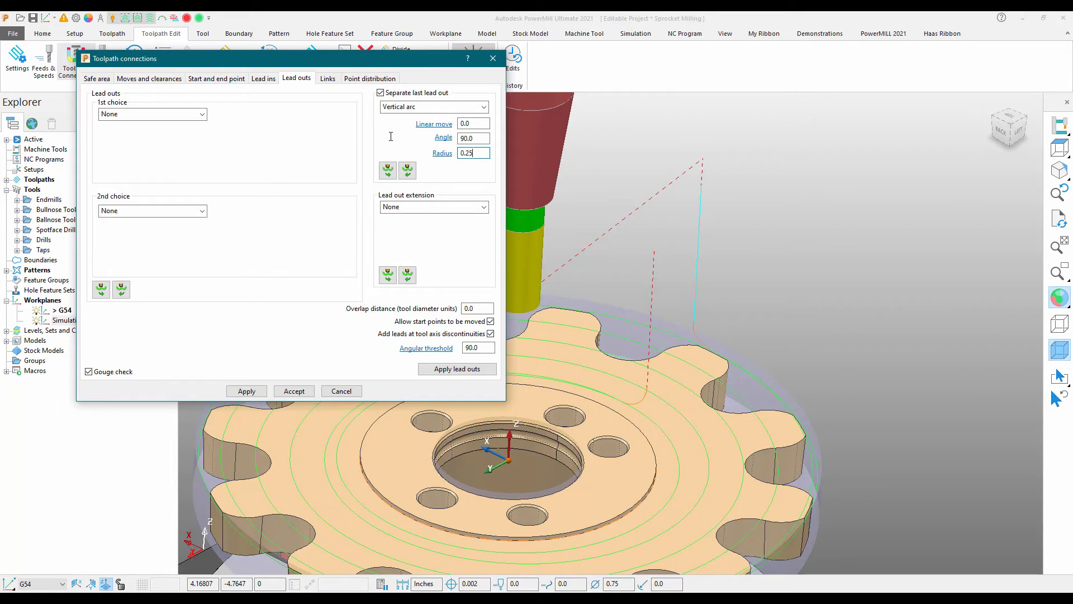
pyautogui.click(246, 392)
pyautogui.click(294, 392)
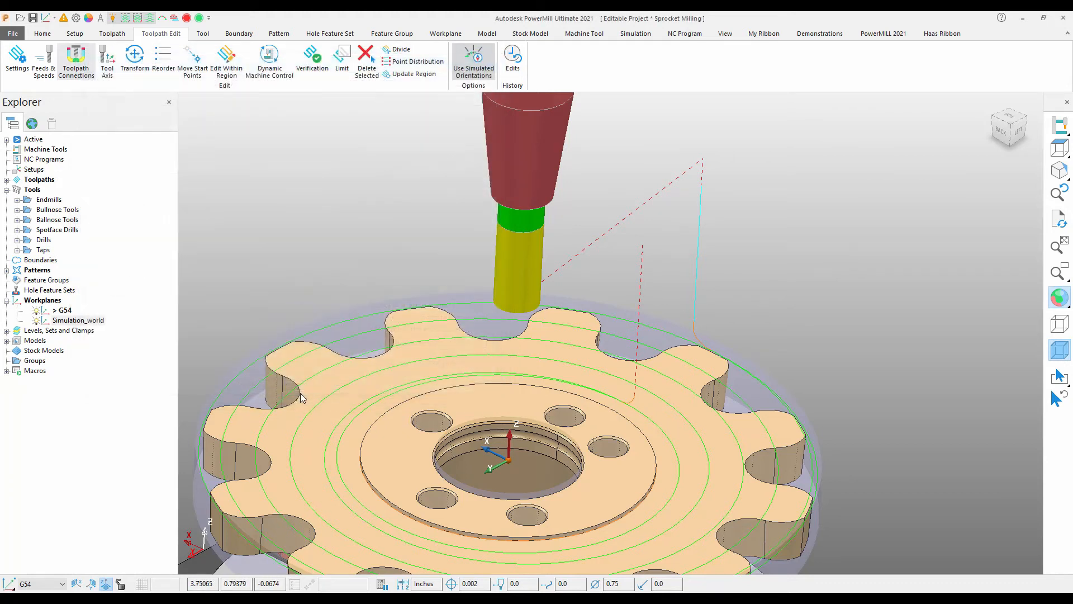
# - Create a hole feature set from all surfaces of the Sprocket v5 model
pyautogui.scroll(-5, 408, 374)
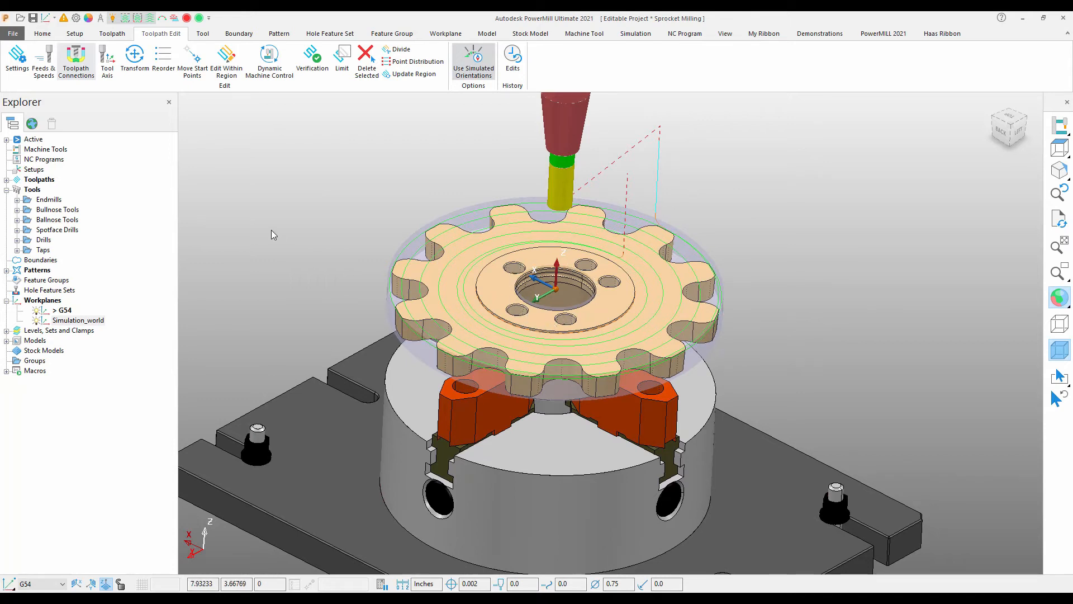
pyautogui.click(330, 35)
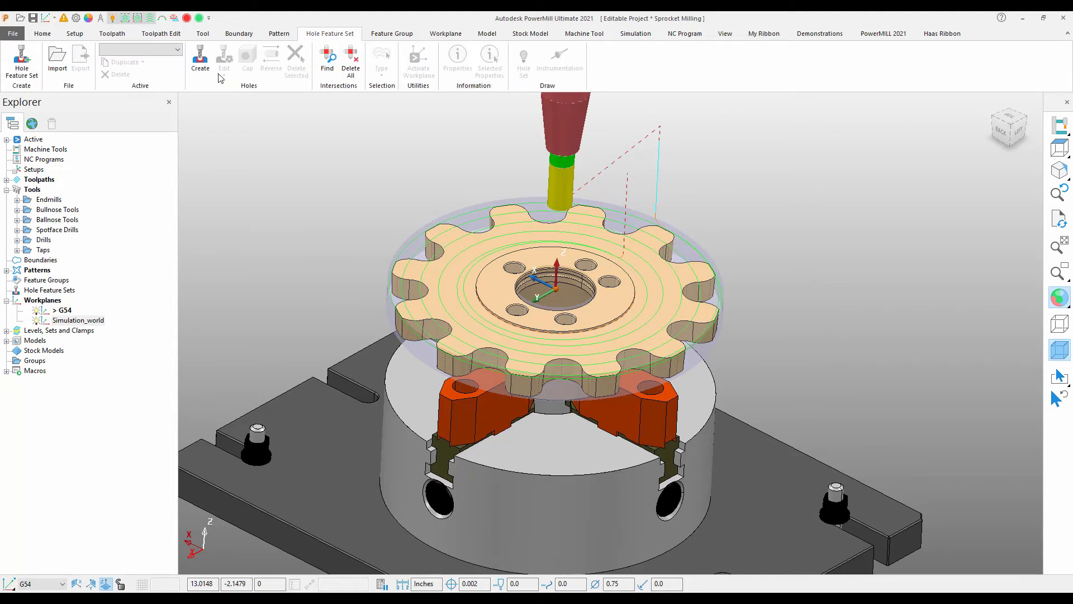
pyautogui.doubleClick(20, 342)
pyautogui.rightClick(43, 351)
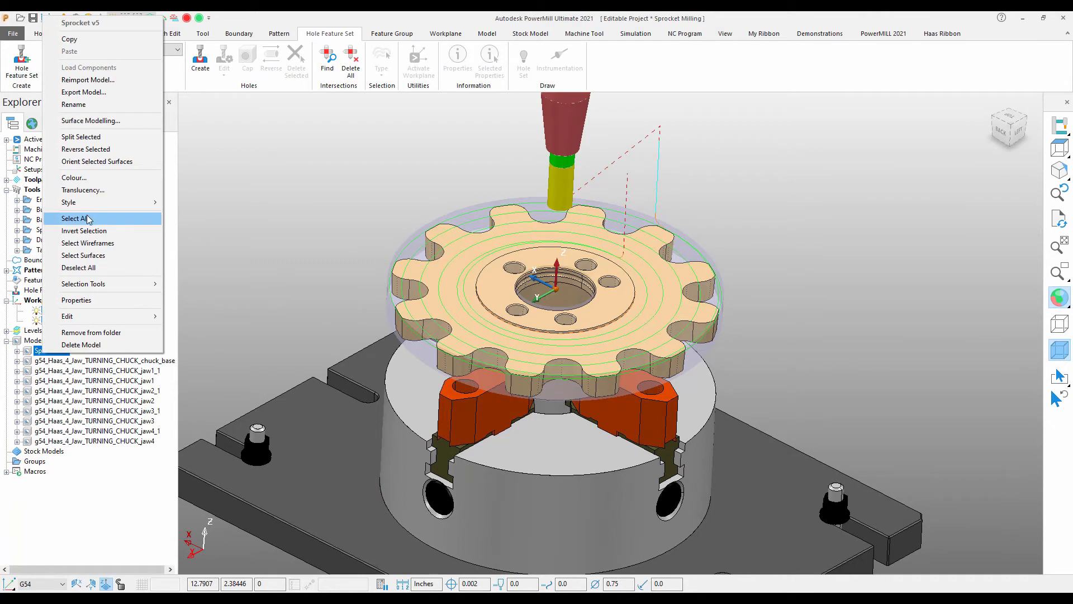
pyautogui.click(87, 219)
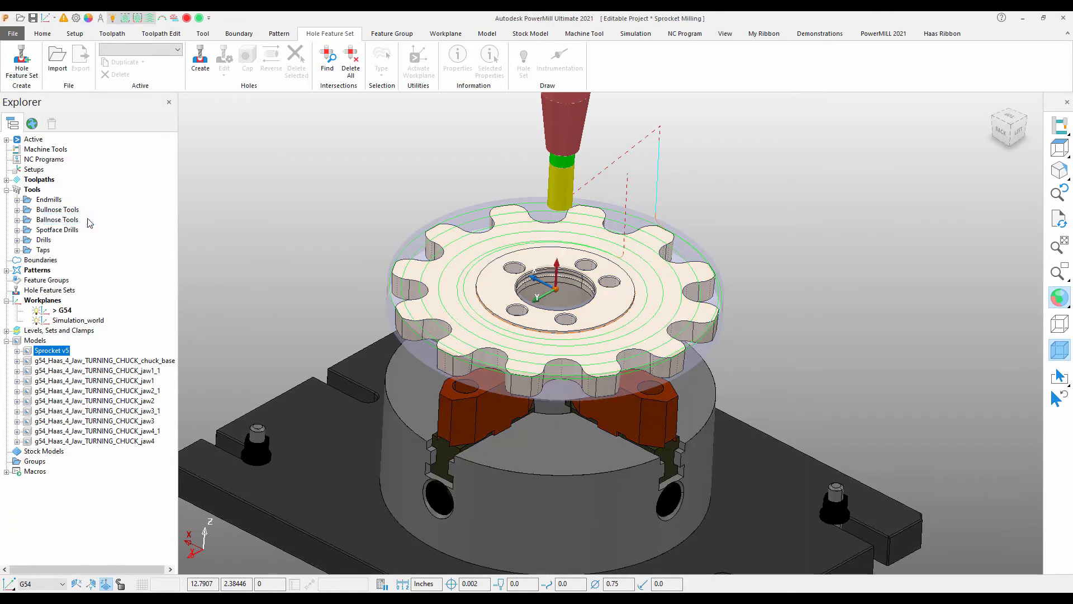
pyautogui.click(200, 59)
pyautogui.click(200, 408)
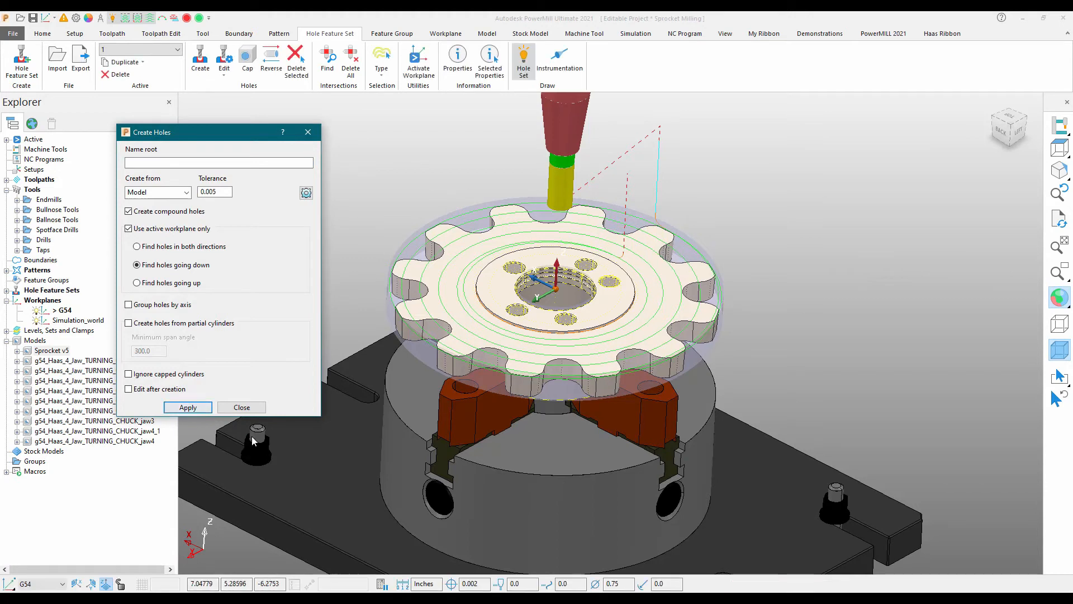
pyautogui.click(241, 407)
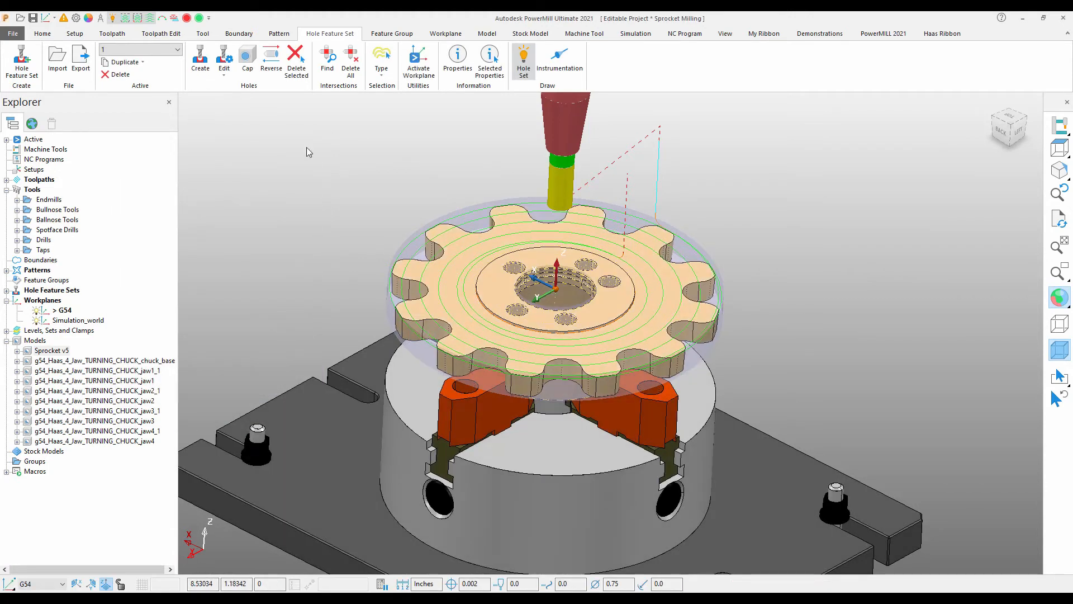
# - Create the spot, drill and counterbore toolpaths from the 3_Sprocket_Holes template in Sprocket Drilling
pyautogui.click(43, 33)
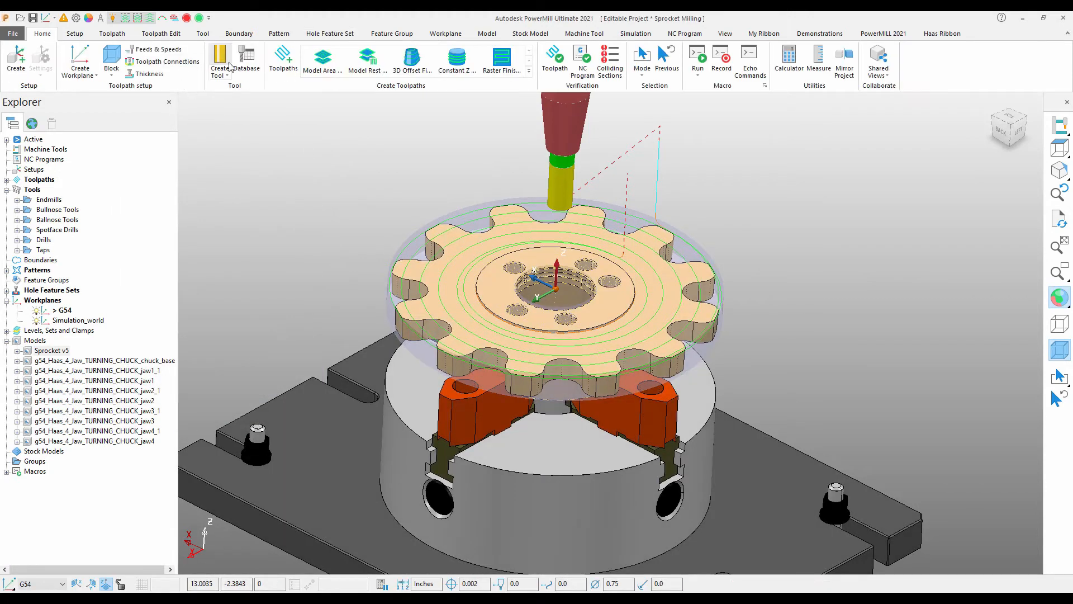
pyautogui.click(282, 59)
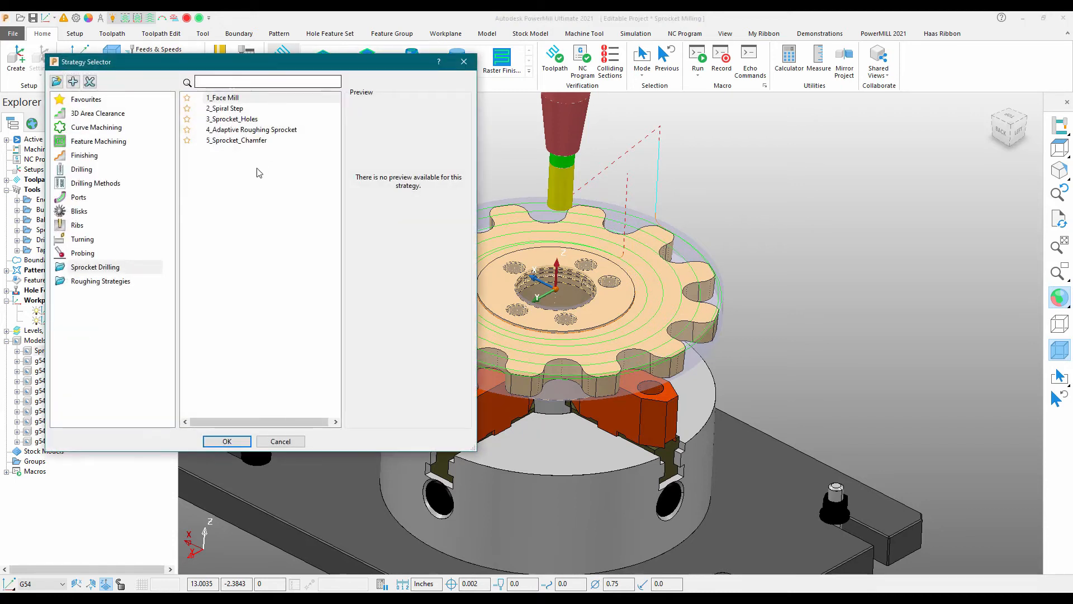
pyautogui.click(224, 120)
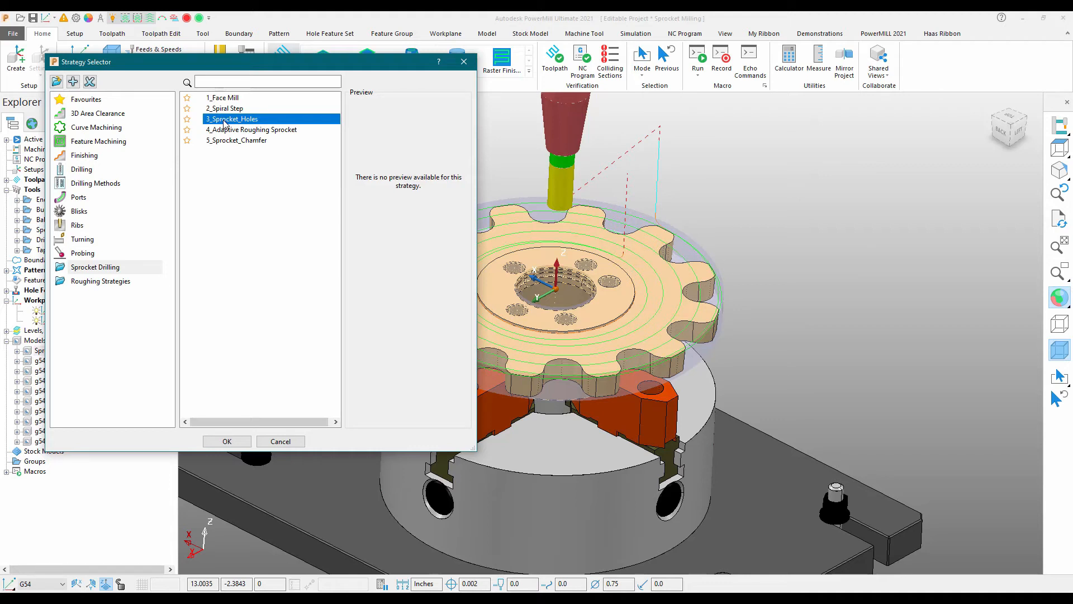
pyautogui.click(222, 445)
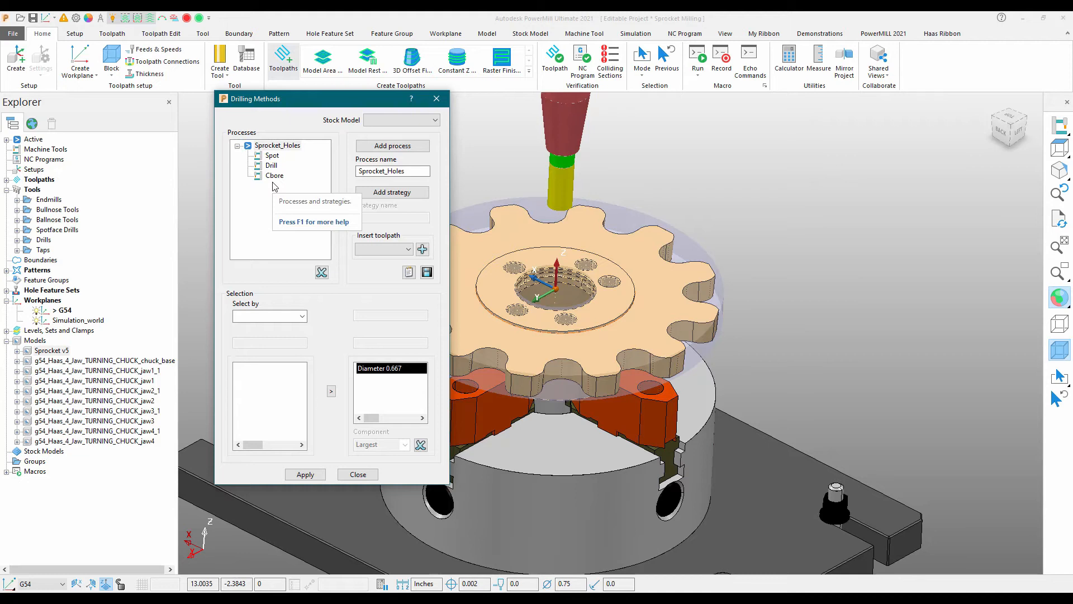
pyautogui.click(307, 475)
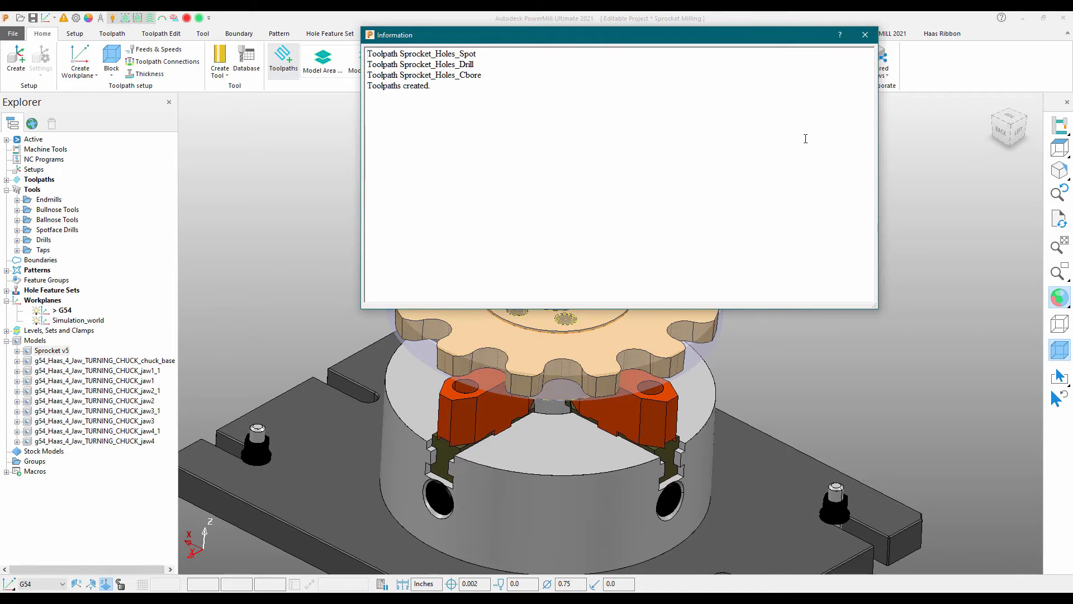
pyautogui.click(864, 35)
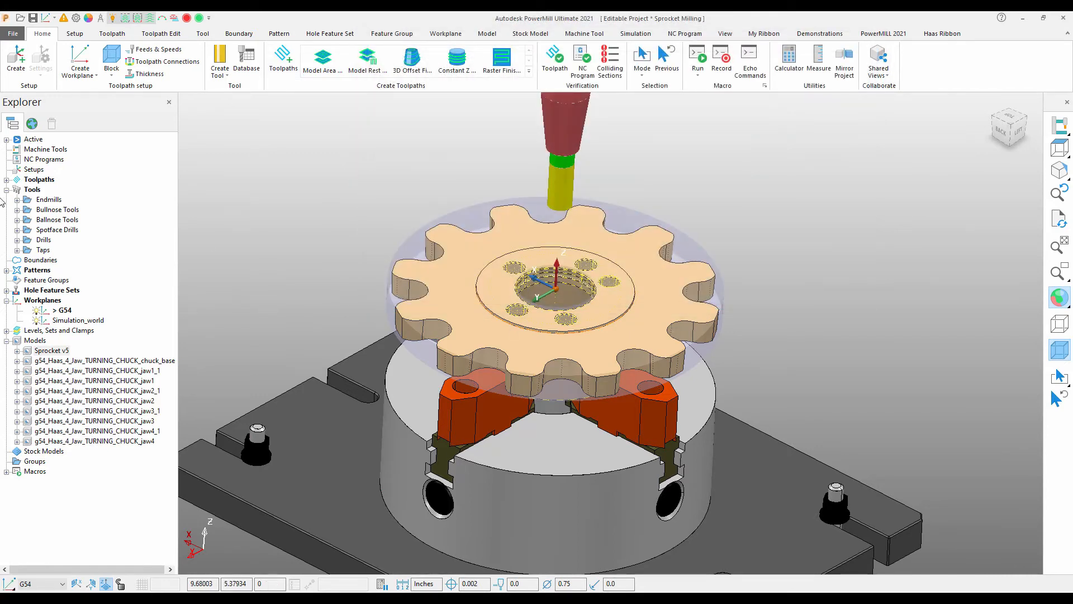
# - Delete the leftover uncalculated toolpath 1 from the project's toolpaths
pyautogui.click(7, 179)
pyautogui.rightClick(57, 210)
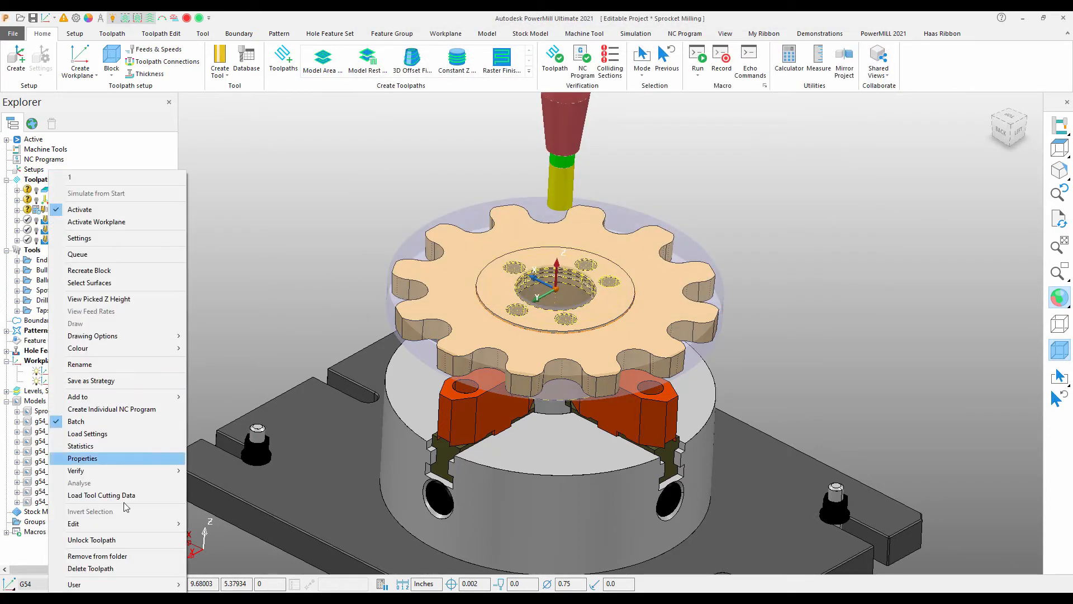
pyautogui.click(133, 568)
# - Create a stock model named Sprocket Stock using the G54 workplane
pyautogui.moveTo(195, 302); pyautogui.dragTo(260, 279, button='middle')
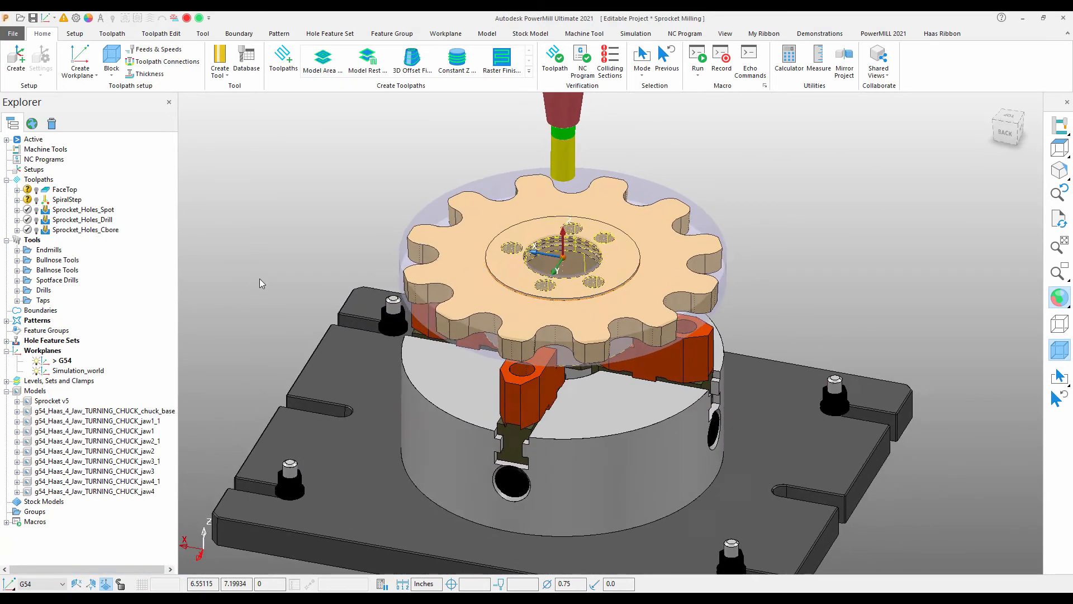
pyautogui.click(257, 184)
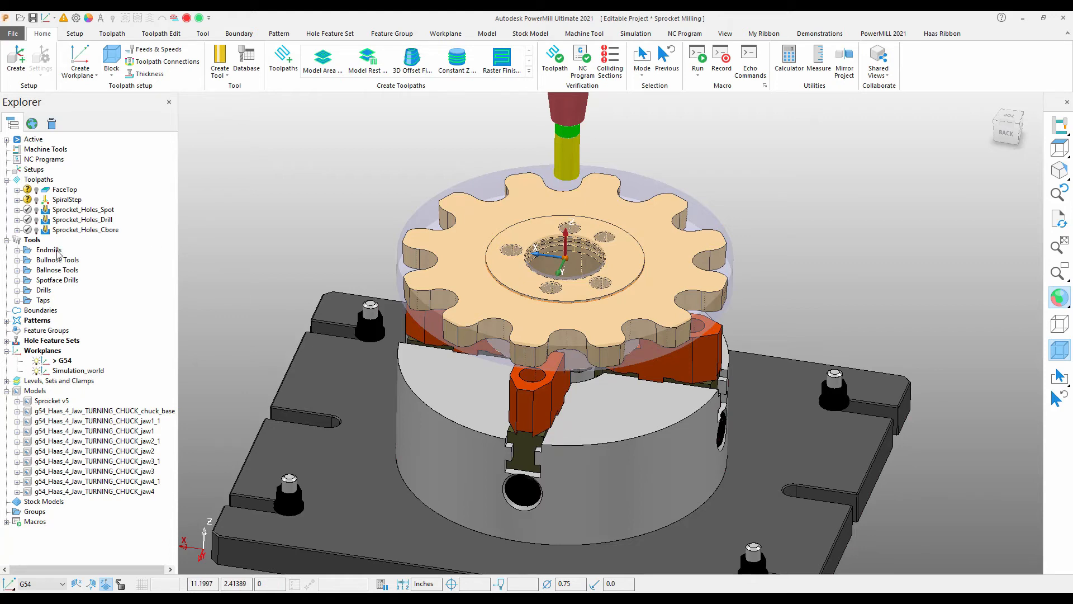
pyautogui.rightClick(38, 503)
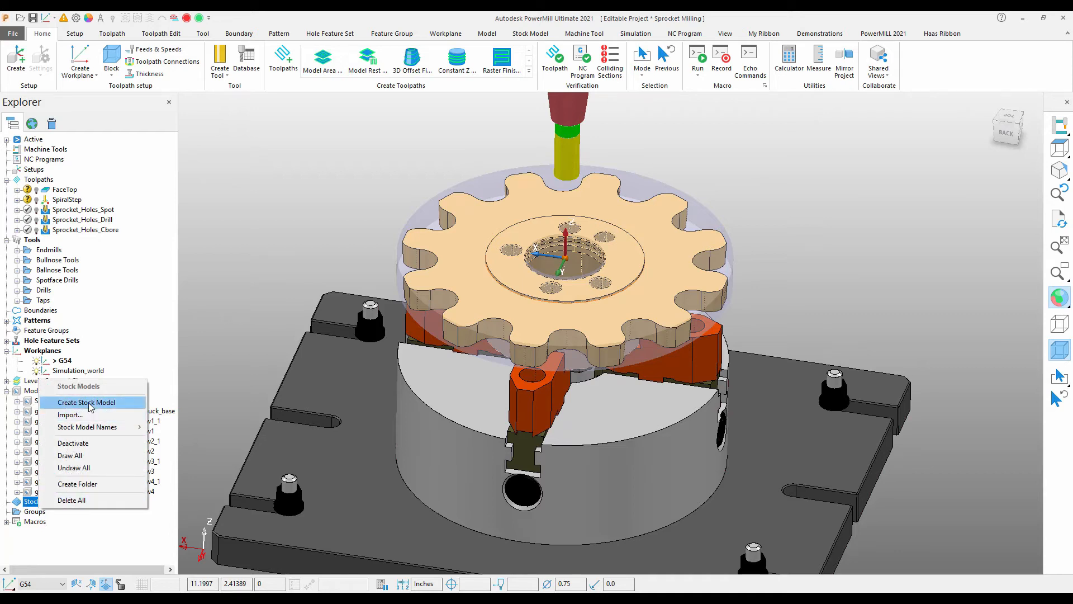
pyautogui.click(87, 402)
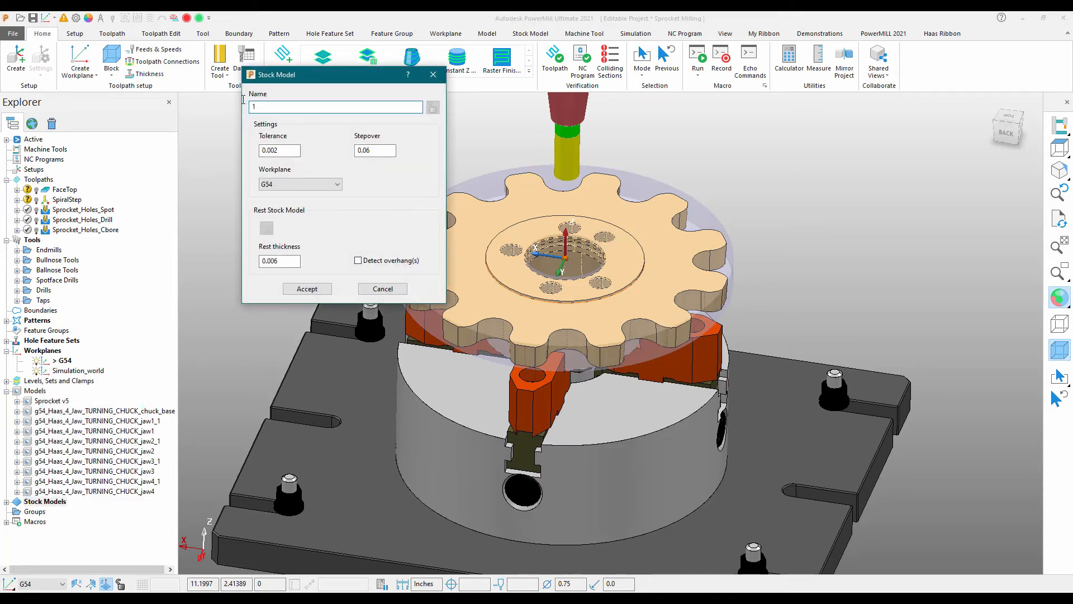
pyautogui.write('Sprocket Stock')
pyautogui.click(308, 288)
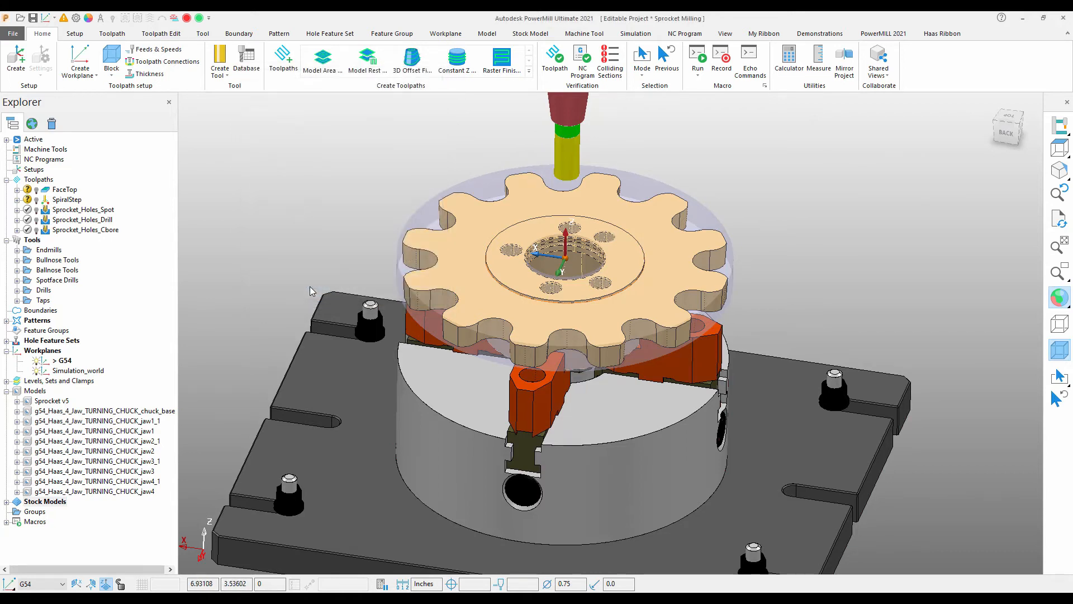
# - Add the FaceTop, SpiralStep and three Sprocket_Holes toolpaths to the Sprocket Stock stock model
pyautogui.click(64, 190)
pyautogui.moveTo(66, 202); pyautogui.dragTo(67, 229)
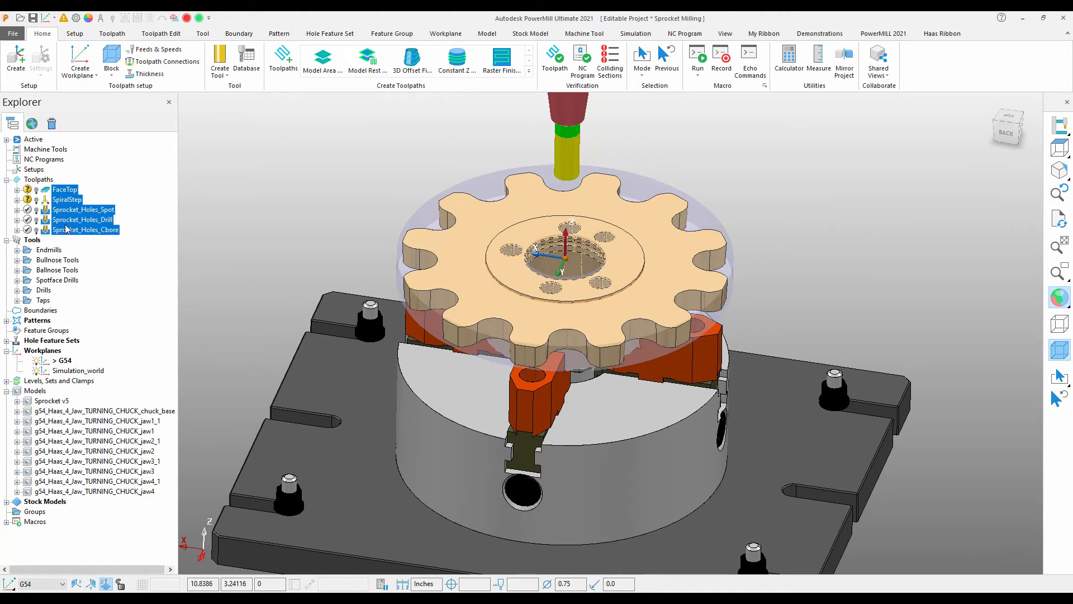
pyautogui.rightClick(66, 228)
pyautogui.moveTo(114, 283)
pyautogui.click(246, 278)
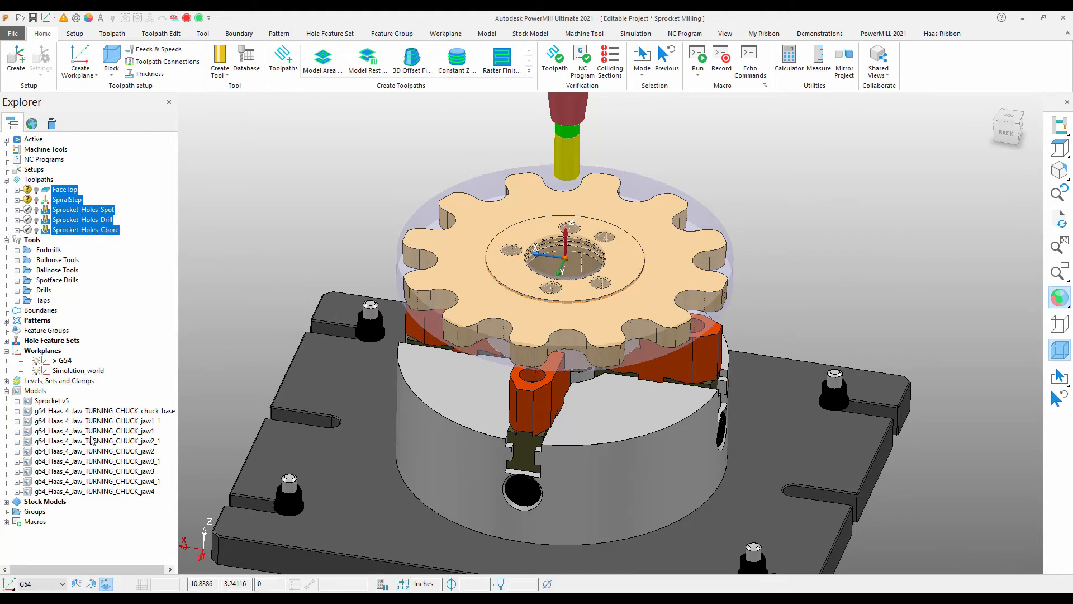
# - Calculate the Sprocket Stock stock model up to its final state, Sprocket_Holes_Cbore
pyautogui.click(6, 502)
pyautogui.click(17, 512)
pyautogui.click(72, 551)
pyautogui.rightClick(78, 552)
pyautogui.click(112, 472)
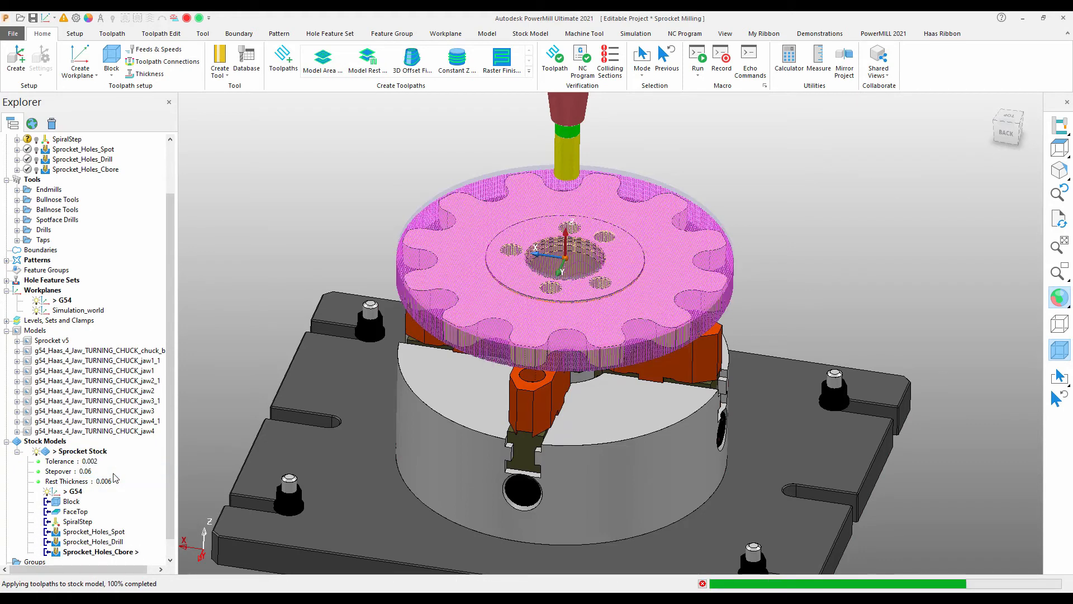
# - Set the drawing option of the Sprocket Stock stock model to show only its rest material
pyautogui.scroll(10, 562, 446)
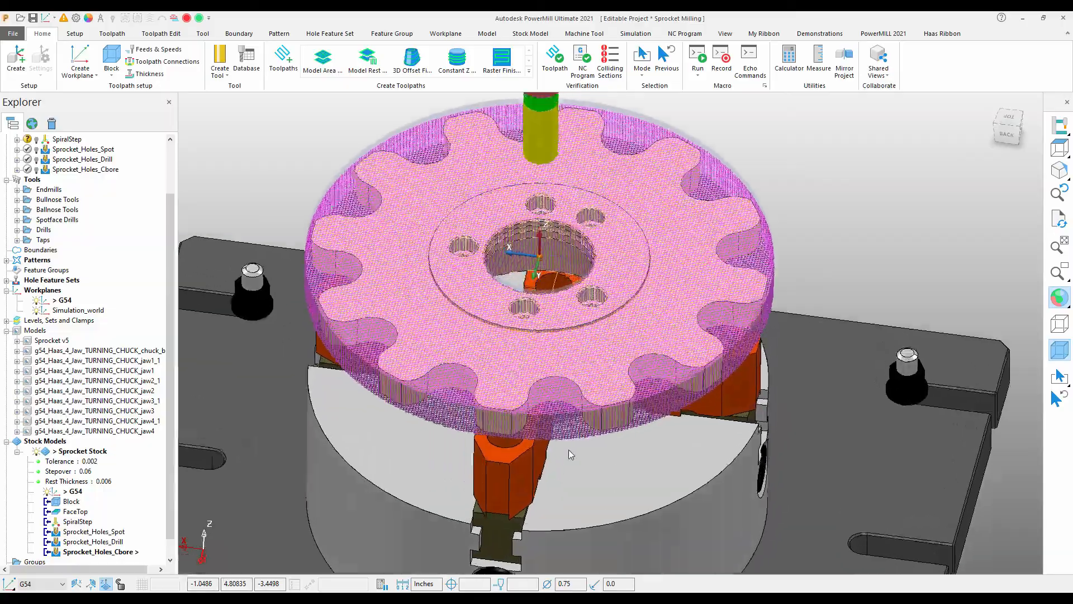
pyautogui.scroll(4, 545, 379)
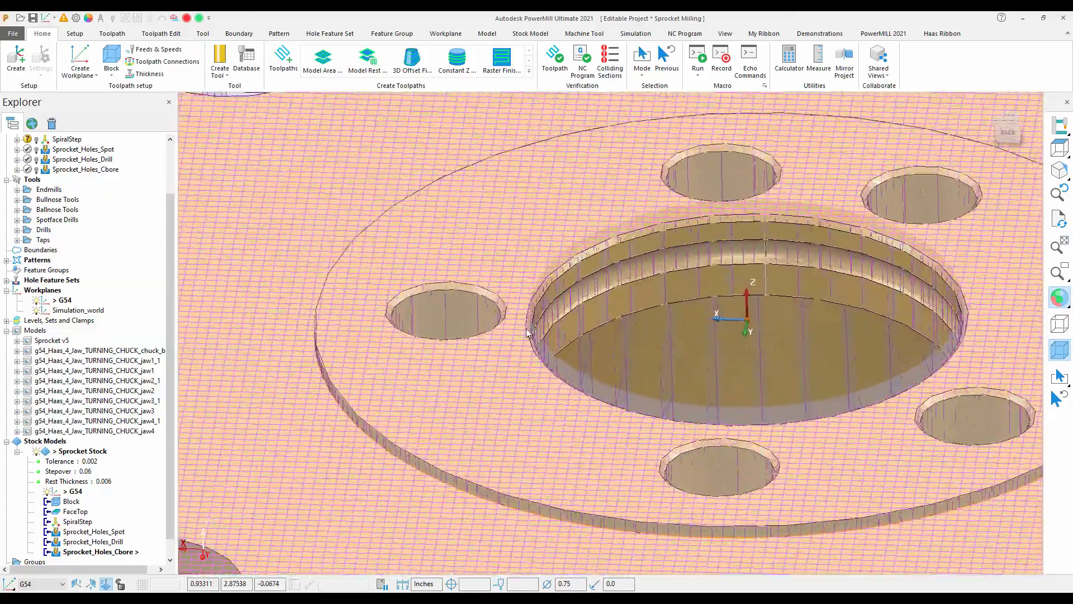
pyautogui.scroll(-10, 390, 311)
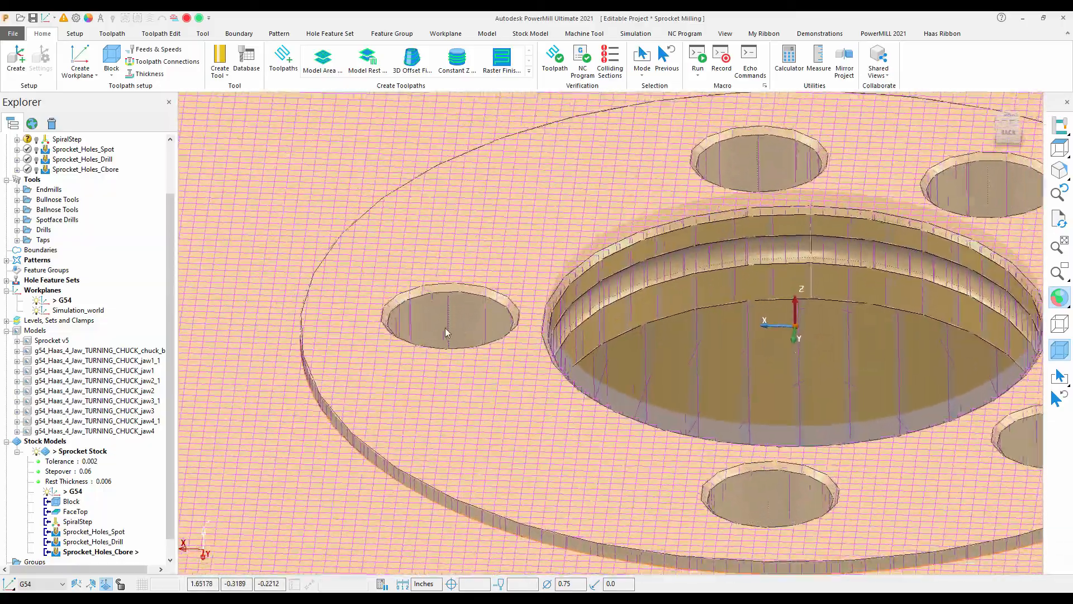
pyautogui.moveTo(537, 342); pyautogui.dragTo(430, 385, button='middle')
pyautogui.scroll(-3, 484, 338)
pyautogui.scroll(-4, 481, 356)
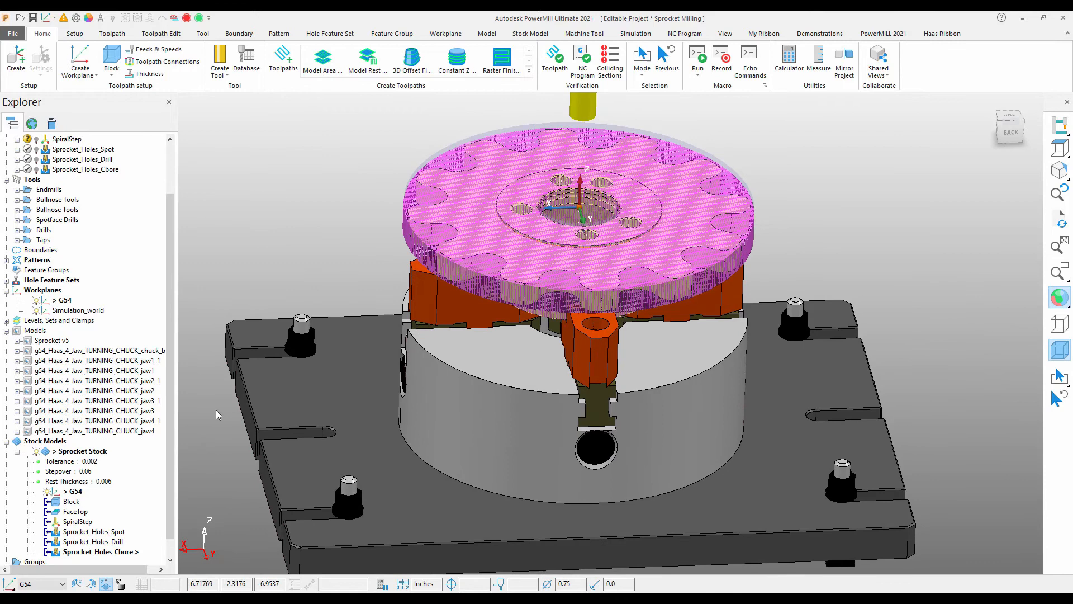
pyautogui.rightClick(94, 452)
pyautogui.moveTo(128, 297)
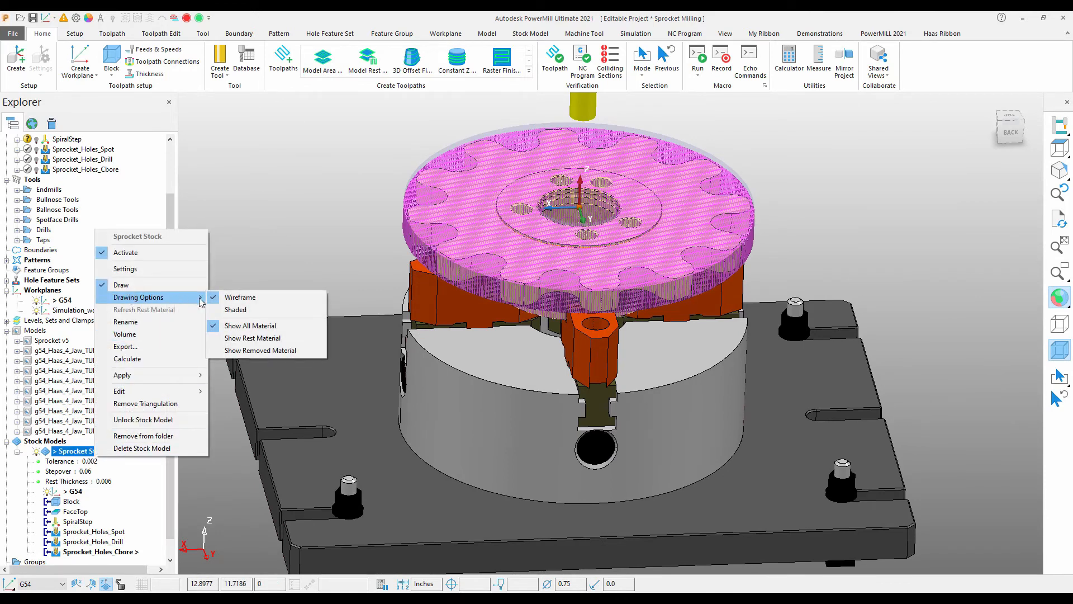
pyautogui.click(240, 337)
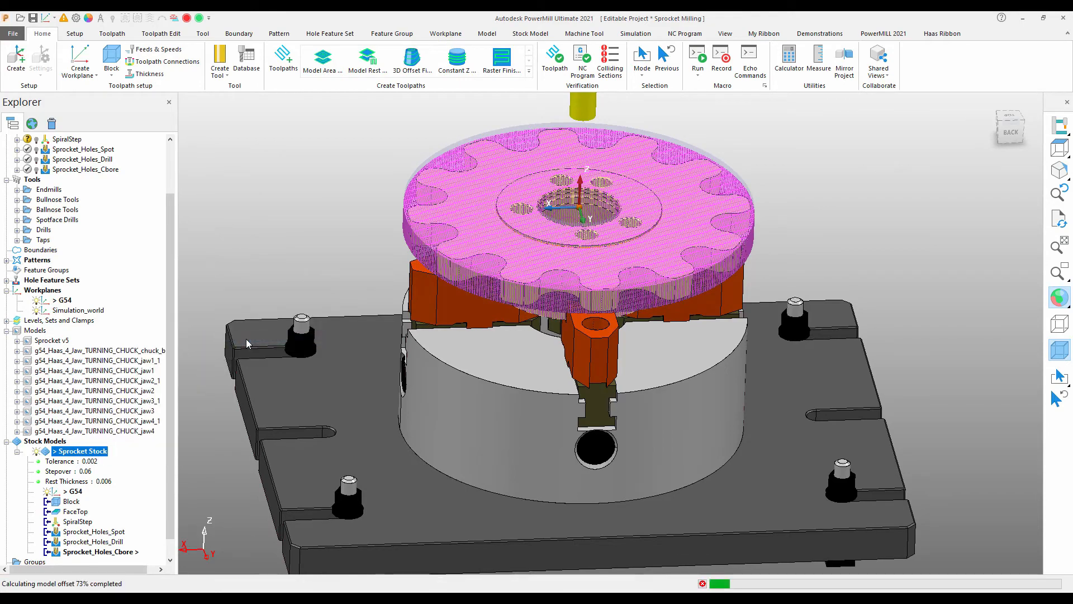
# - Start a toolpath from the 4_Adaptive Roughing Sprocket template in Sprocket Drilling and name it Rough
pyautogui.scroll(3, 659, 410)
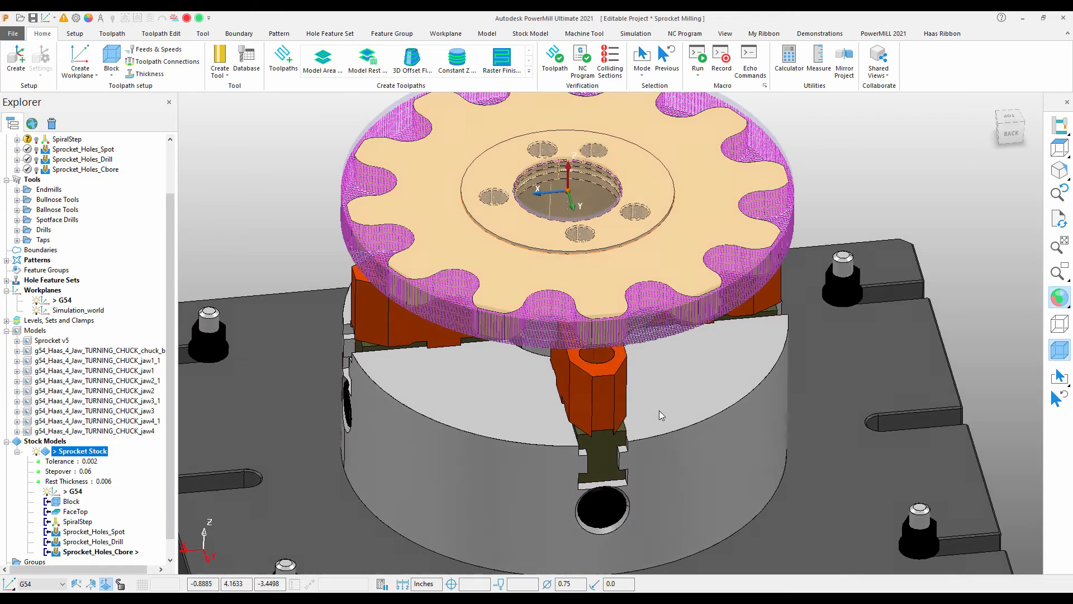
pyautogui.scroll(5, 659, 414)
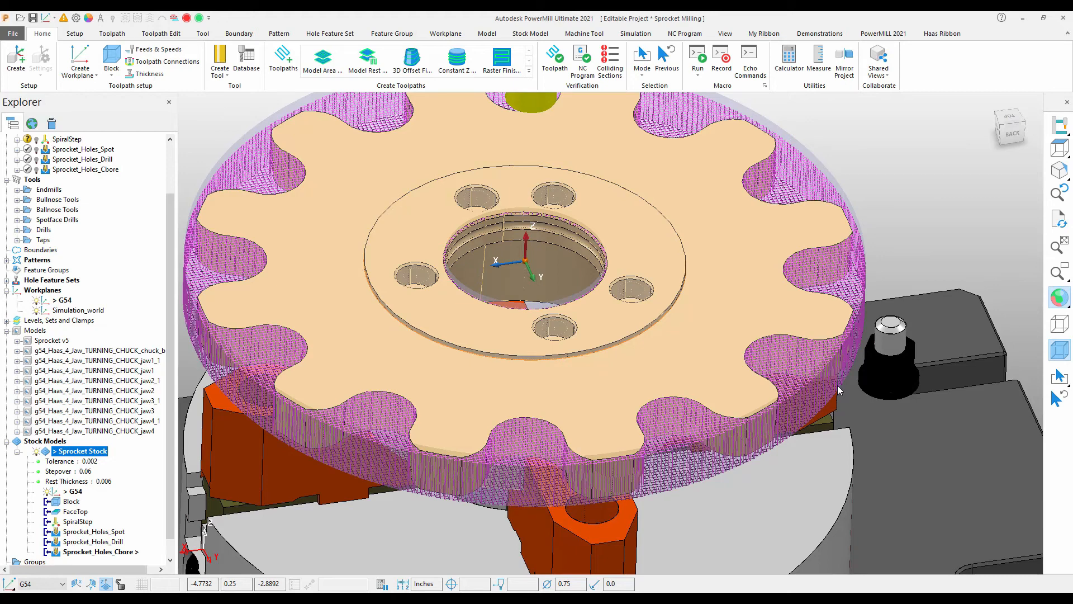
pyautogui.scroll(-5, 753, 390)
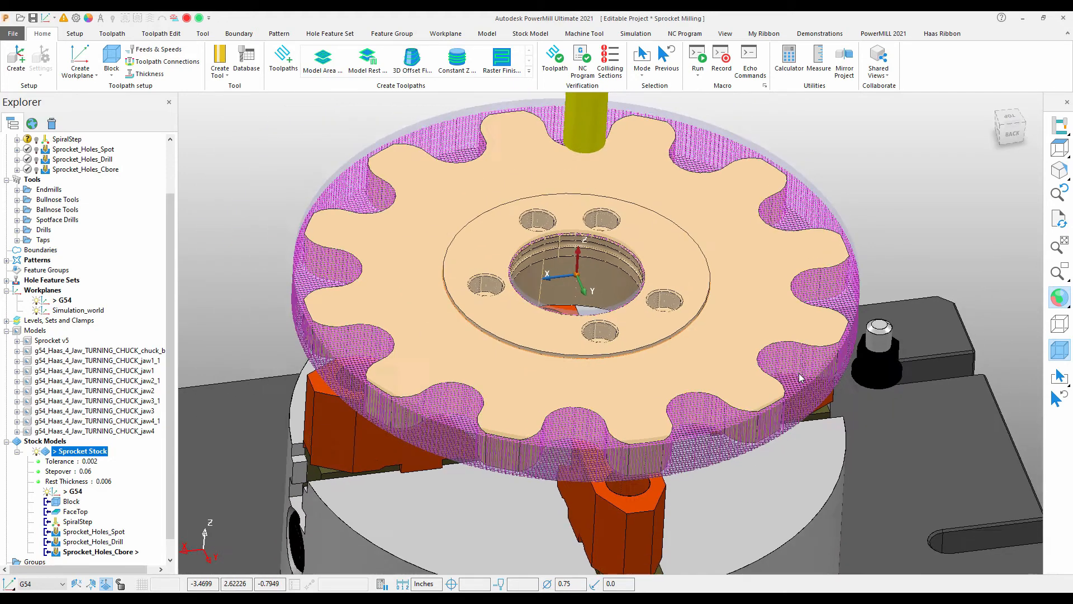
pyautogui.moveTo(753, 390); pyautogui.dragTo(599, 356, button='middle')
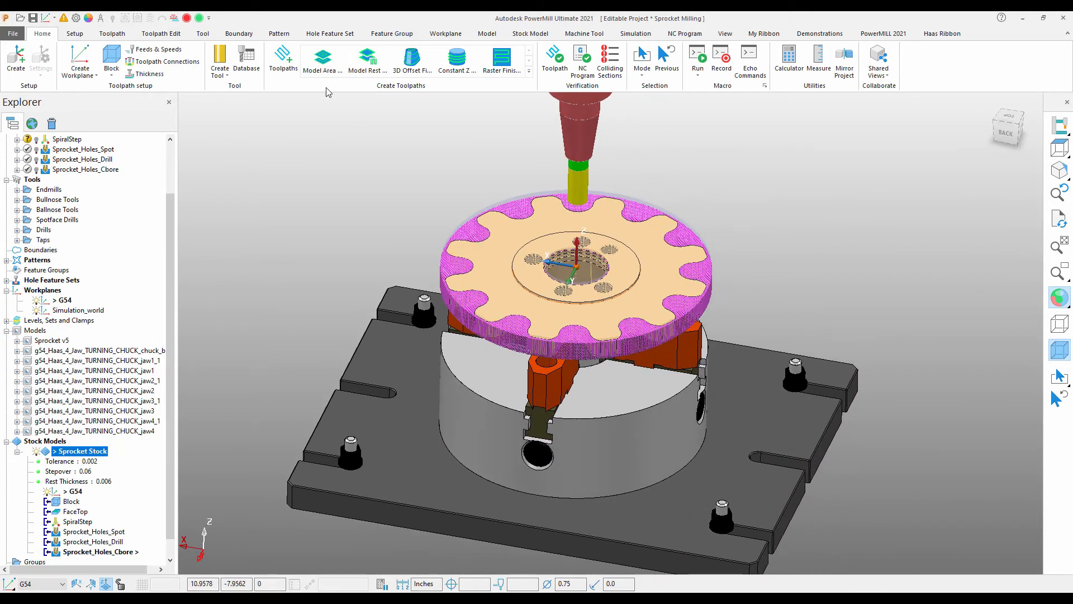
pyautogui.click(283, 58)
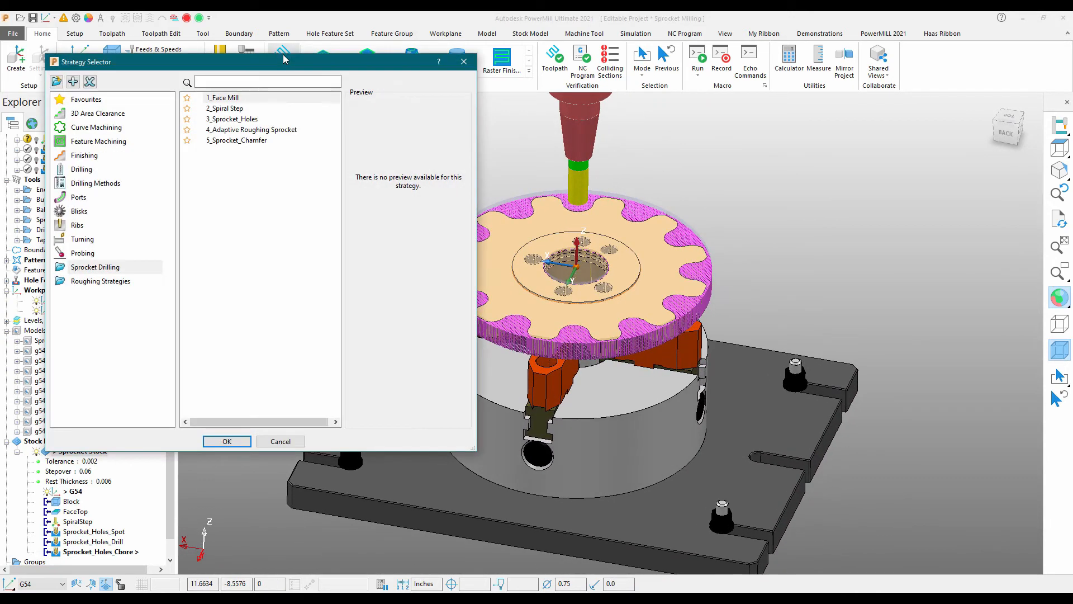
pyautogui.click(225, 132)
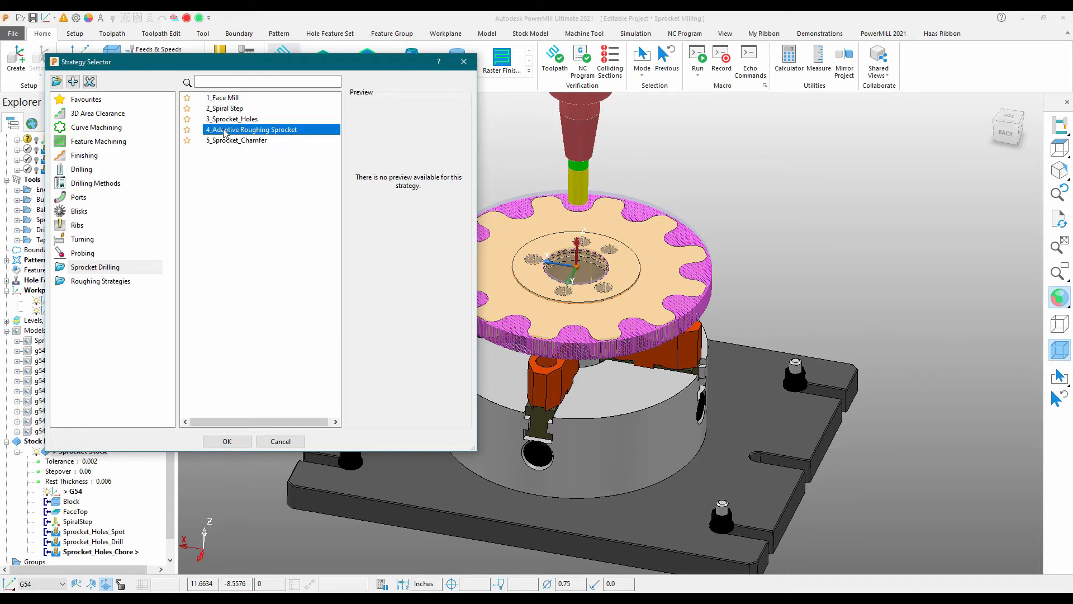
pyautogui.click(223, 440)
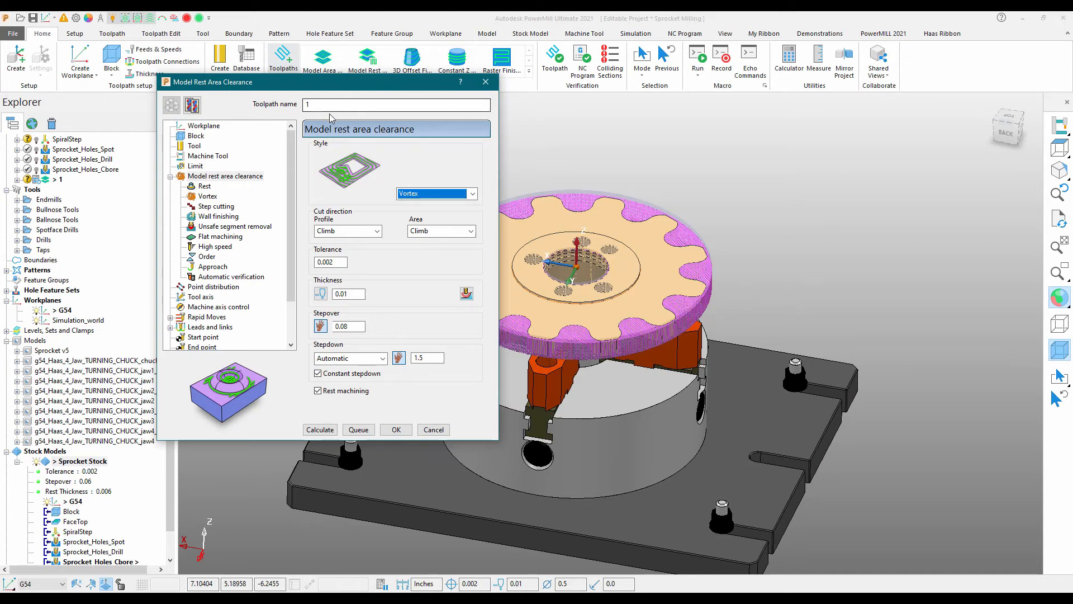
pyautogui.moveTo(351, 106); pyautogui.dragTo(260, 90)
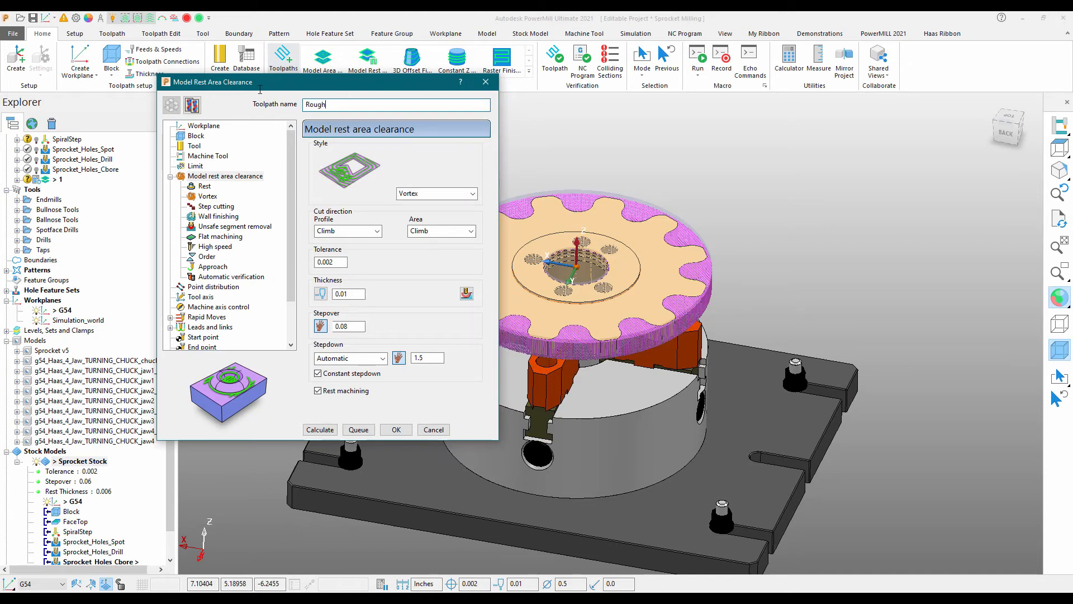
# - Set the Rough toolpath's rest machining reference to the Sprocket Stock stock model and calculate the toolpath
pyautogui.click(320, 430)
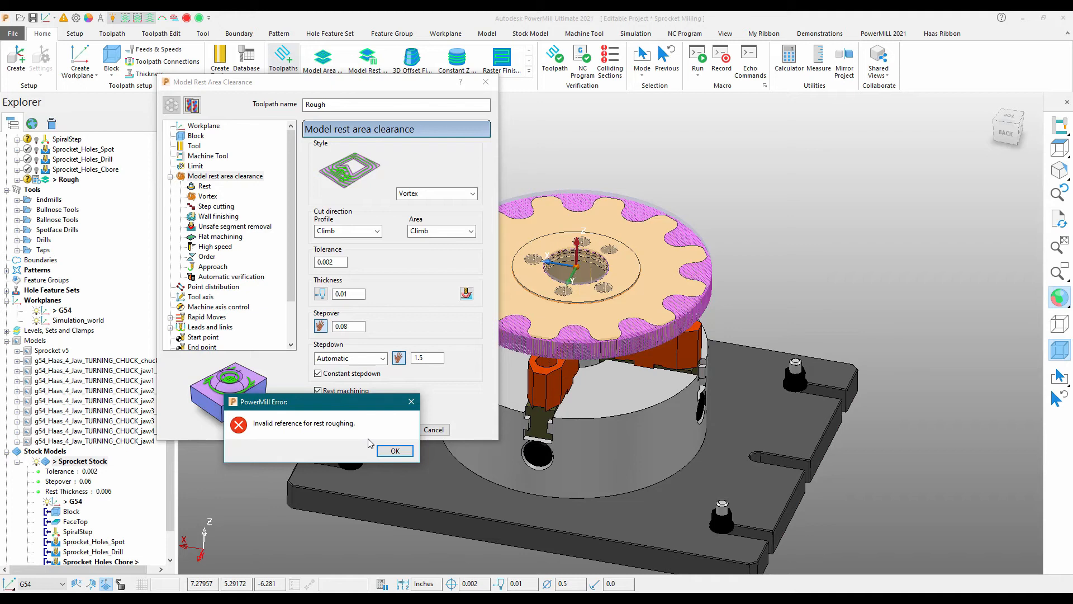
pyautogui.click(395, 451)
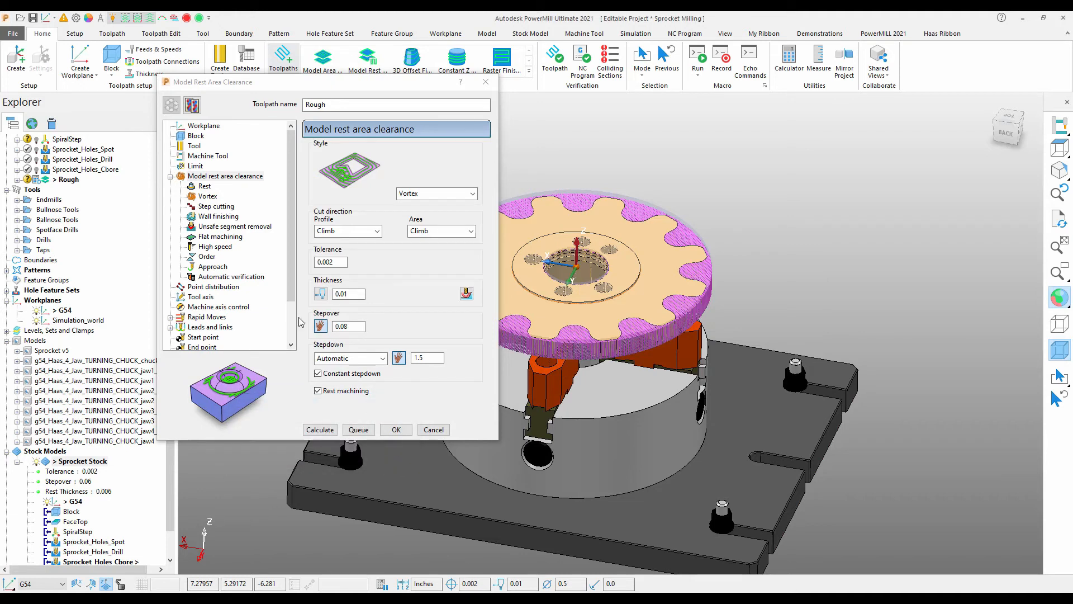
pyautogui.click(205, 187)
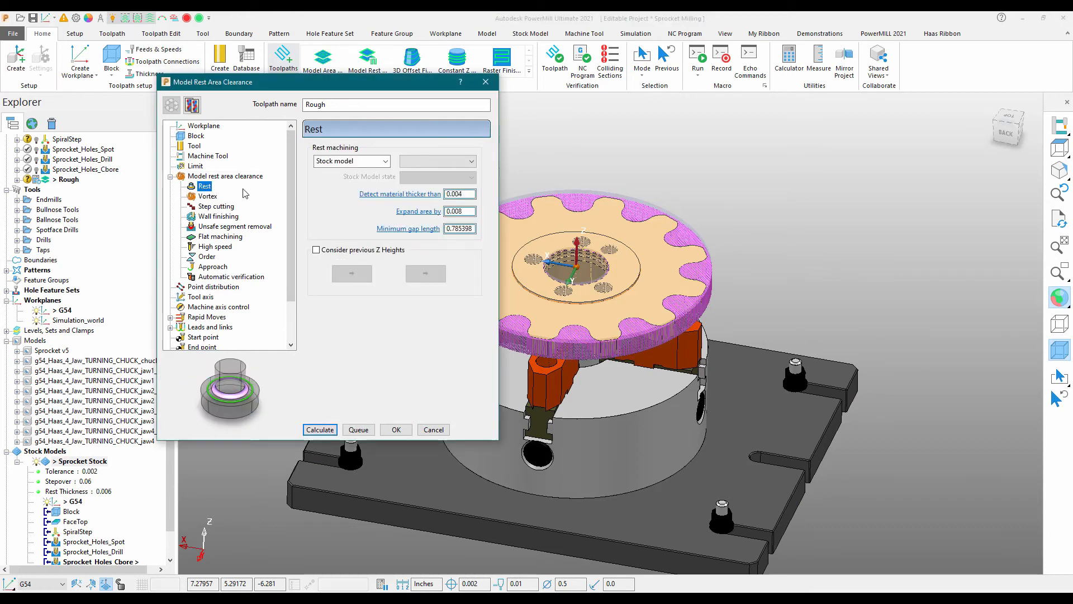
pyautogui.click(402, 163)
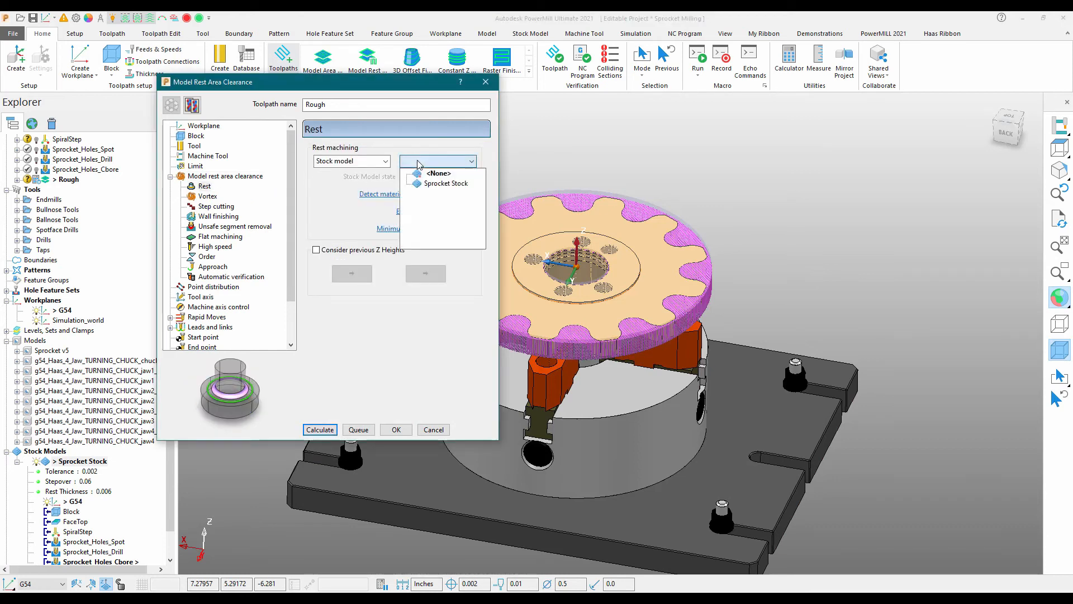
pyautogui.click(430, 187)
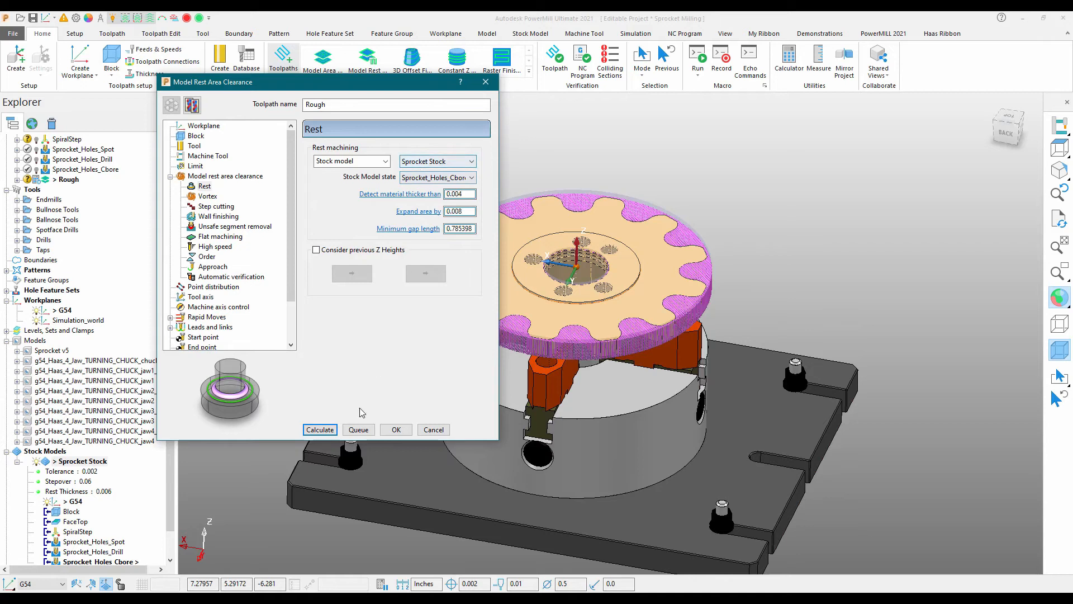
pyautogui.click(323, 434)
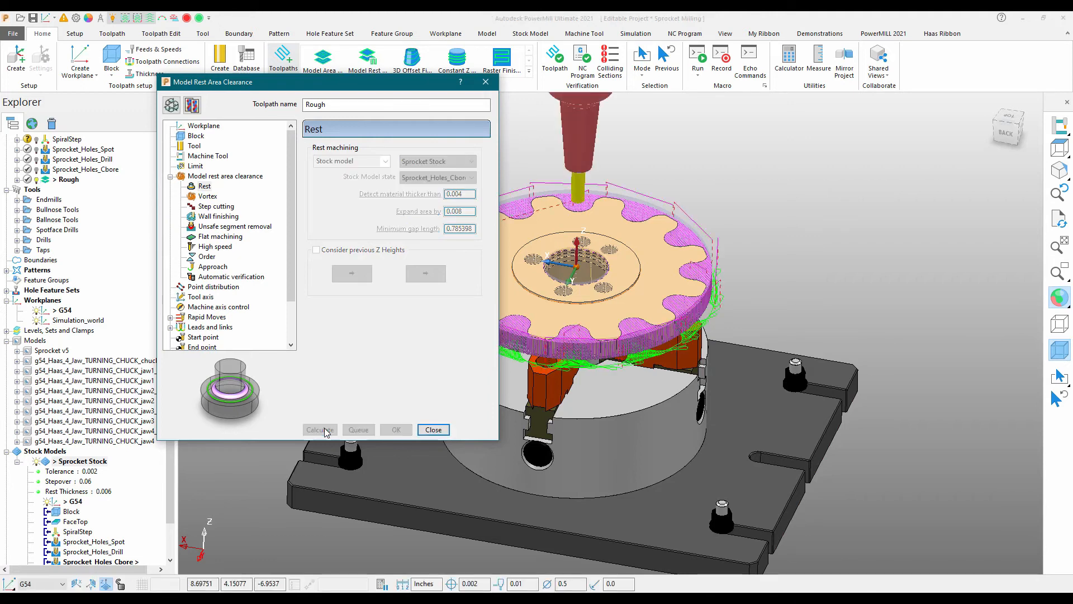
pyautogui.click(434, 428)
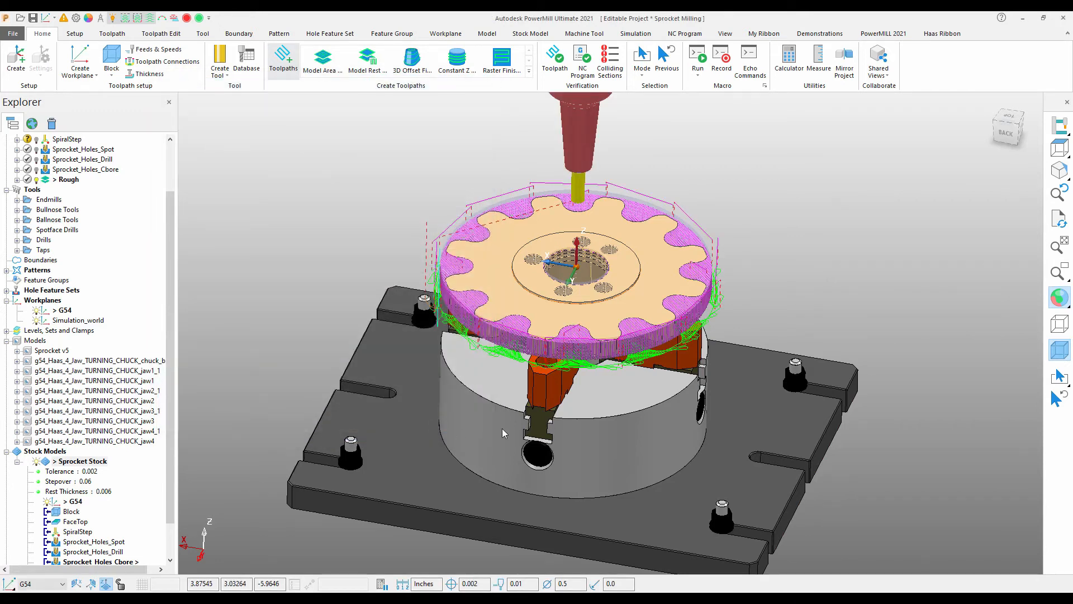
# - Load the Rough toolpath for simulation from its start and lower the control speed to about 31 times the feed rate
pyautogui.scroll(5, 508, 365)
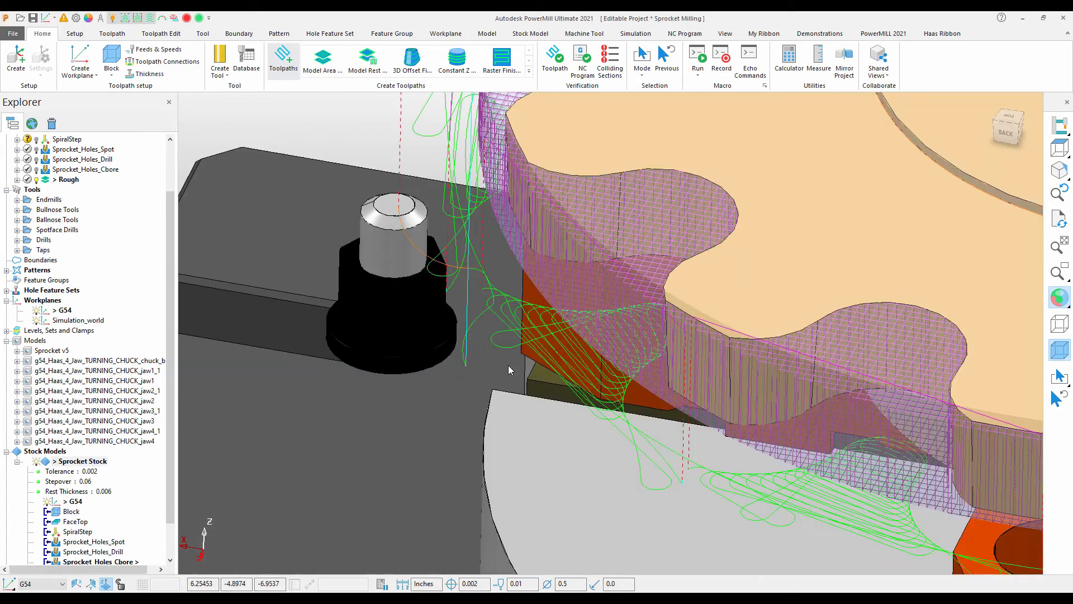
pyautogui.scroll(2, 508, 364)
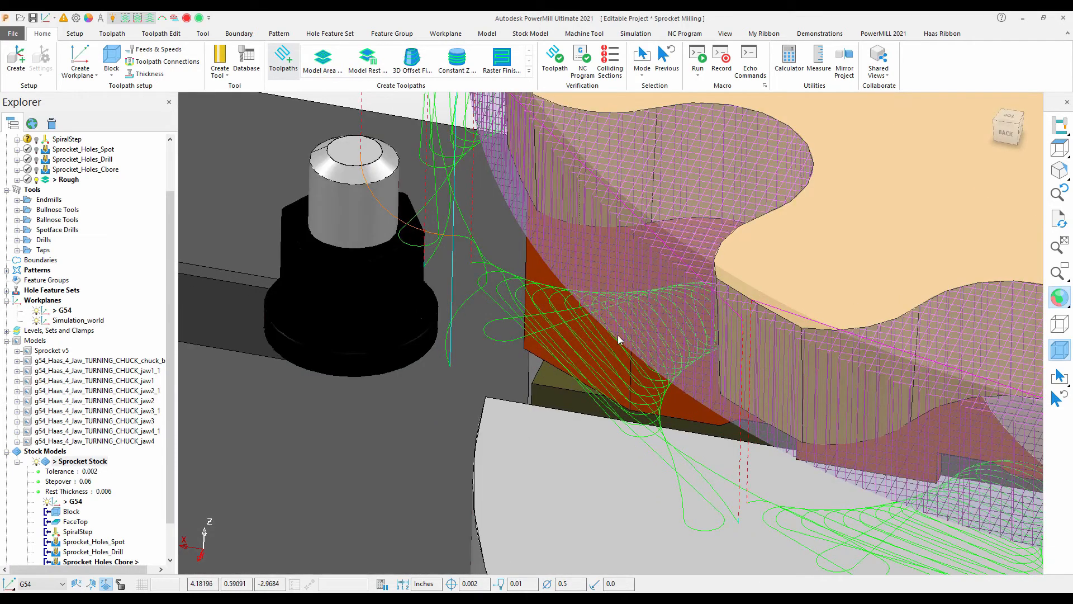
pyautogui.scroll(-7, 669, 400)
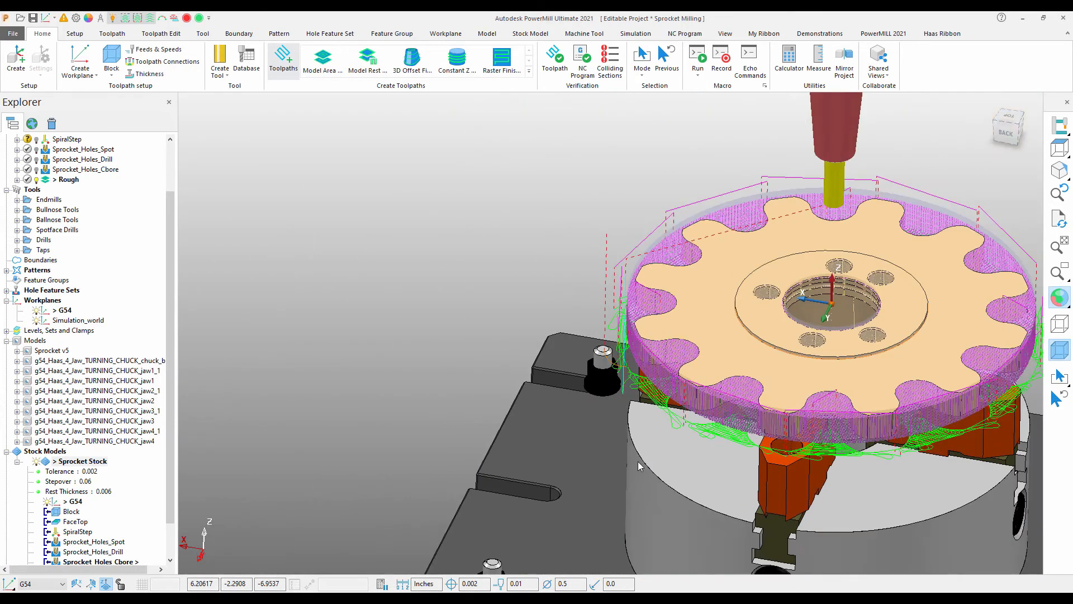
pyautogui.scroll(-5, 640, 465)
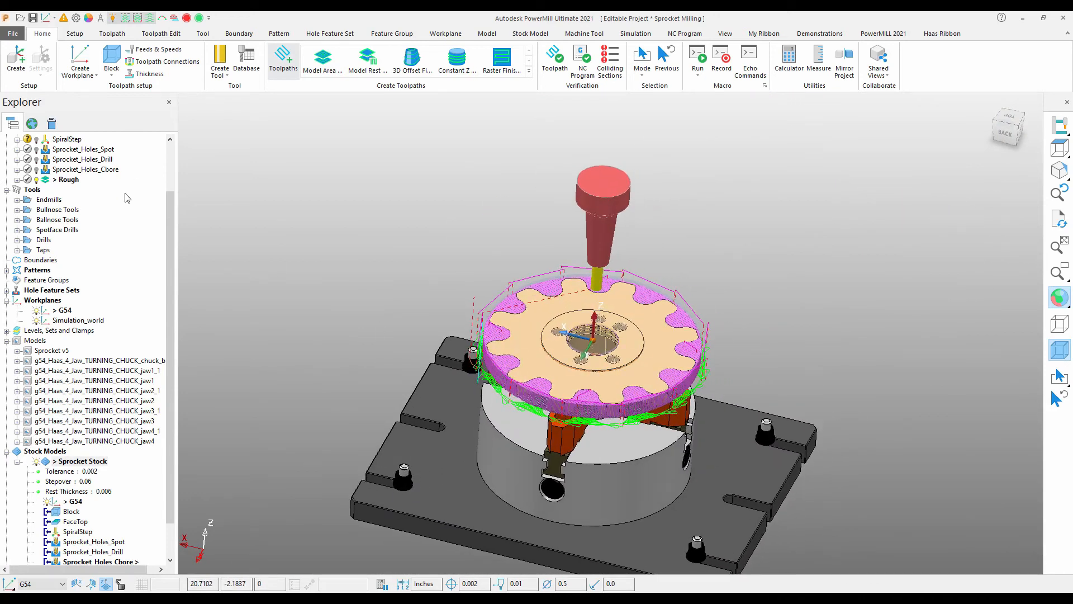
pyautogui.rightClick(71, 181)
pyautogui.click(109, 194)
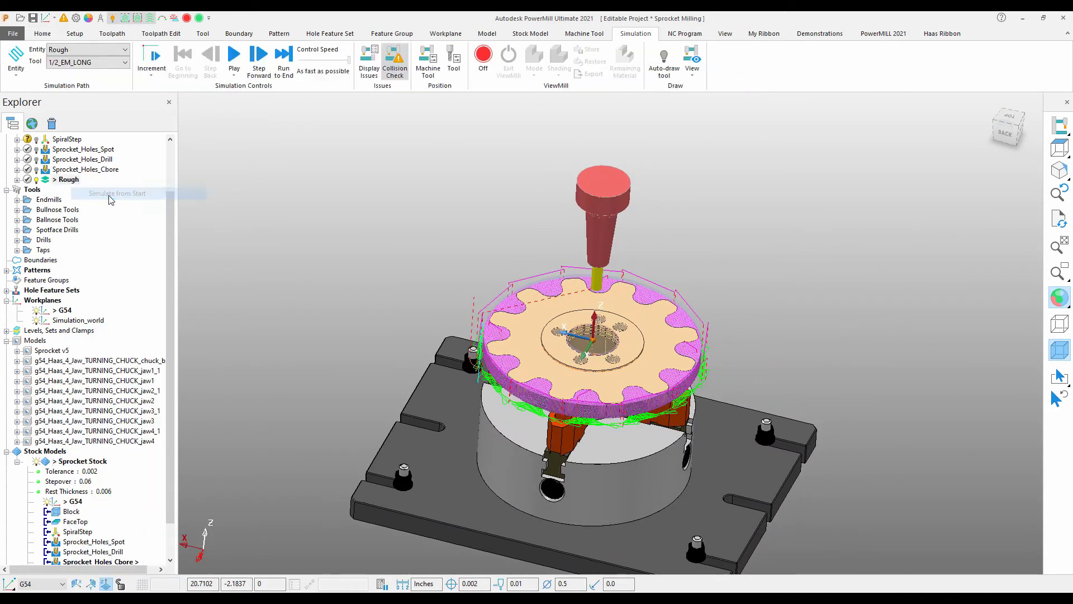
pyautogui.moveTo(348, 59); pyautogui.dragTo(309, 59)
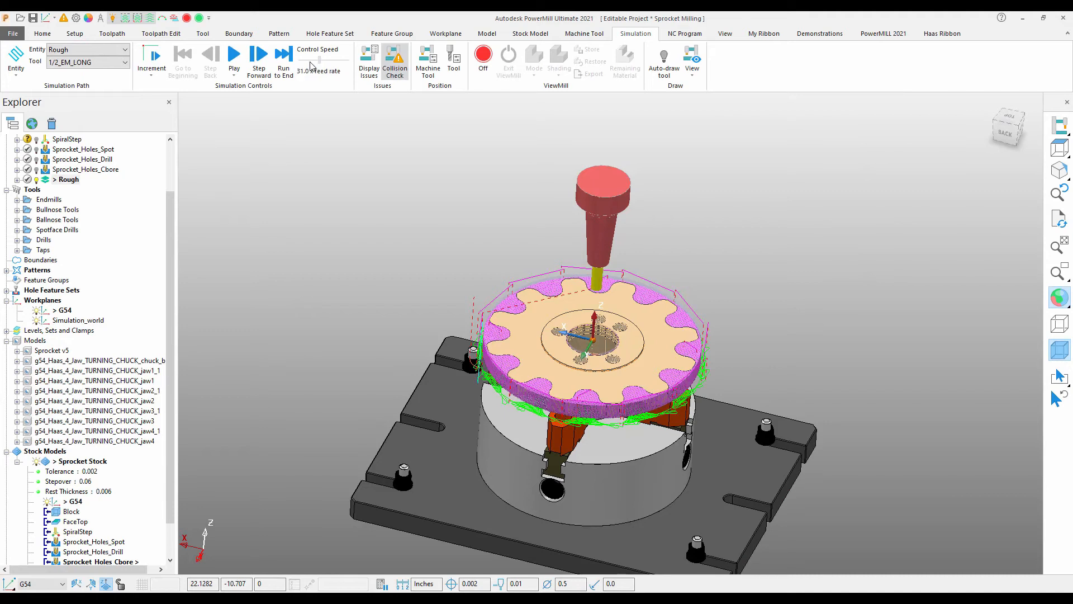
# - Play the Rough toolpath simulation and examine the cutter's motion around the sprocket teeth and chuck jaws
pyautogui.click(234, 57)
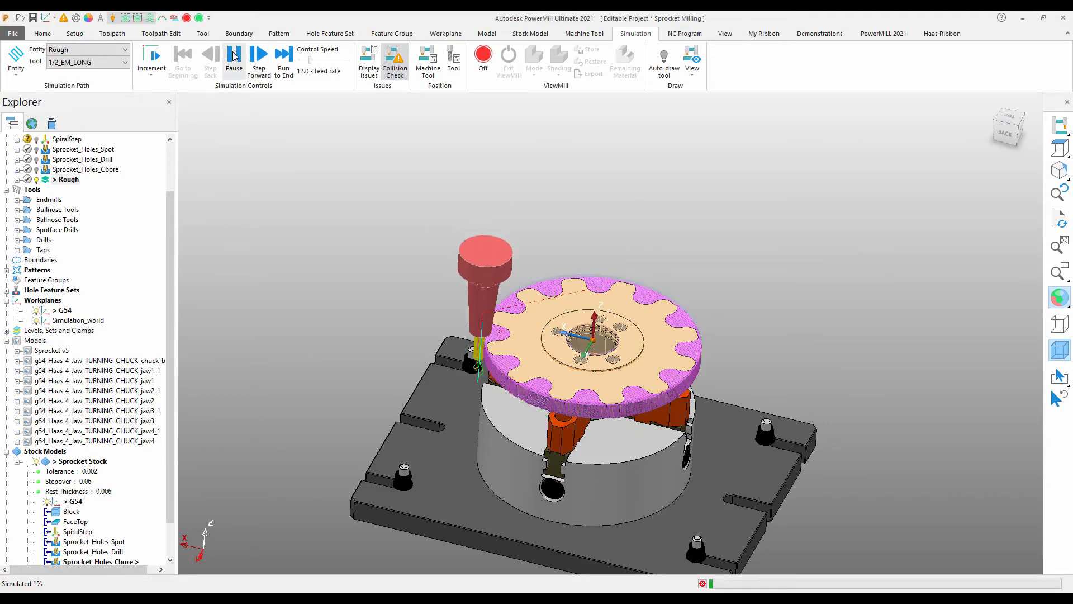
pyautogui.moveTo(427, 122); pyautogui.dragTo(619, 417, button='middle')
pyautogui.scroll(5, 618, 417)
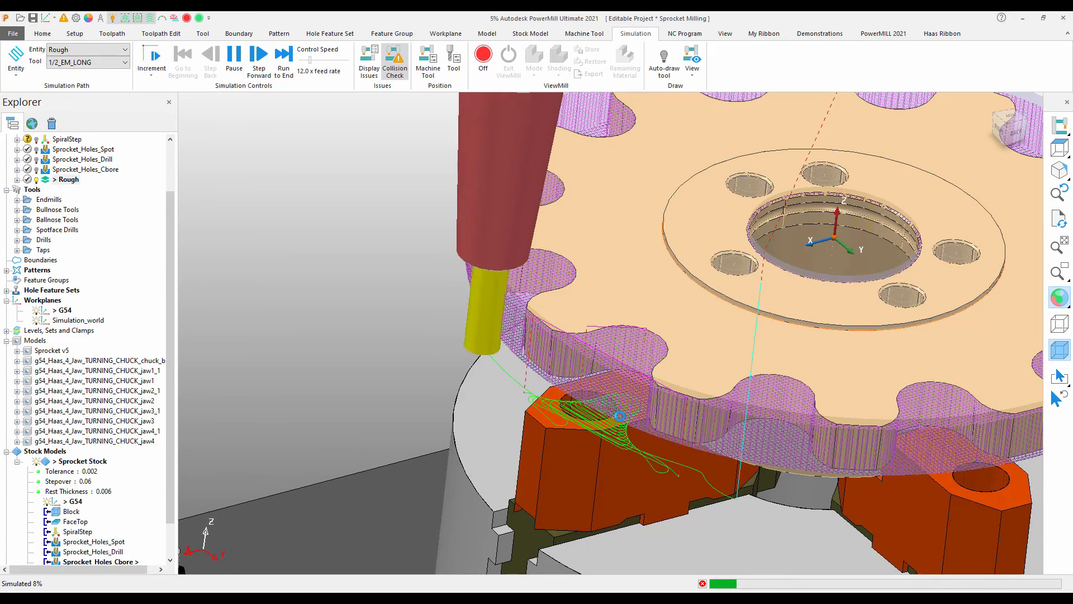
pyautogui.scroll(-5, 619, 415)
pyautogui.scroll(-4, 619, 415)
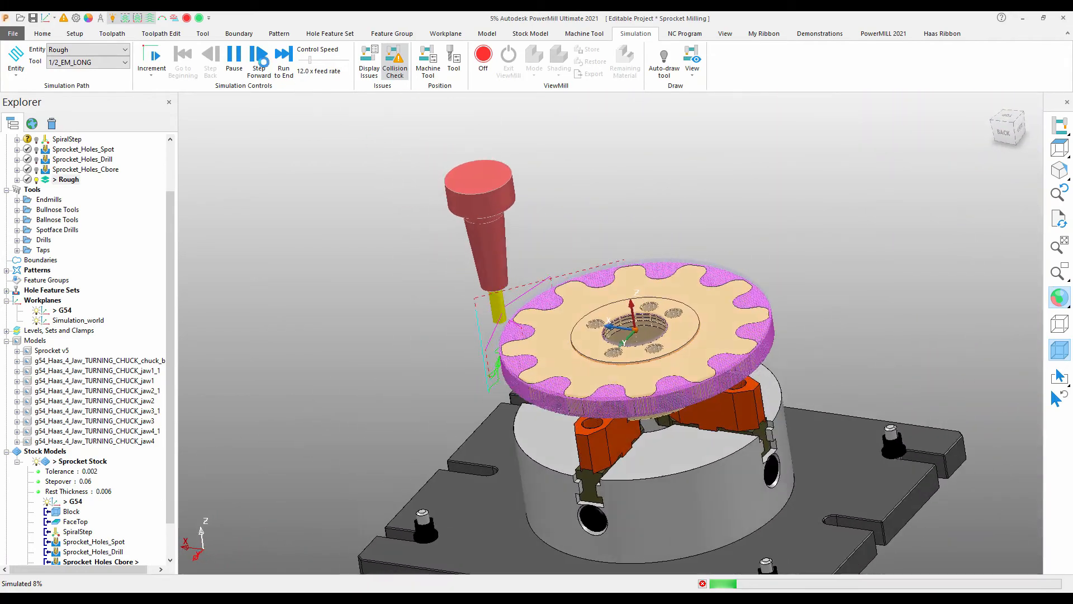
pyautogui.click(234, 56)
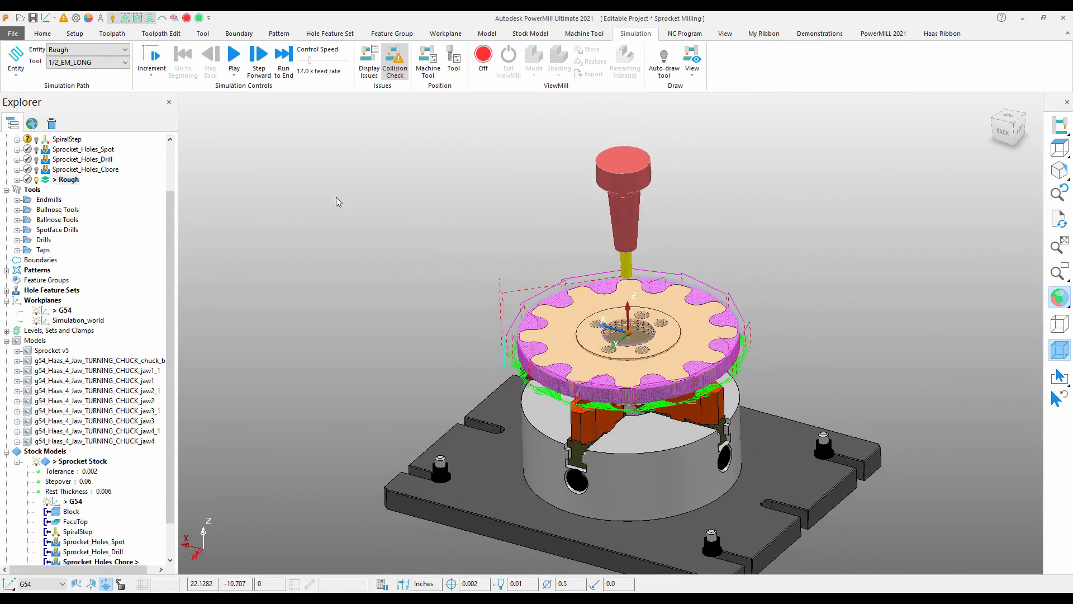
# - Add the Rough toolpath to the Sprocket Stock stock model and calculate the stock model
pyautogui.rightClick(61, 182)
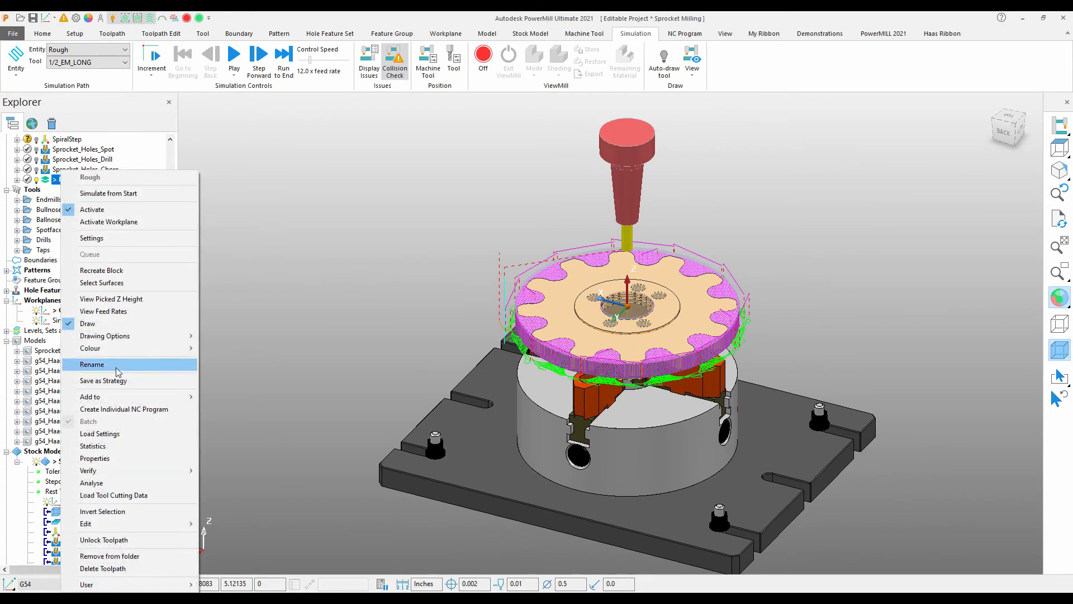
pyautogui.moveTo(114, 401)
pyautogui.click(229, 397)
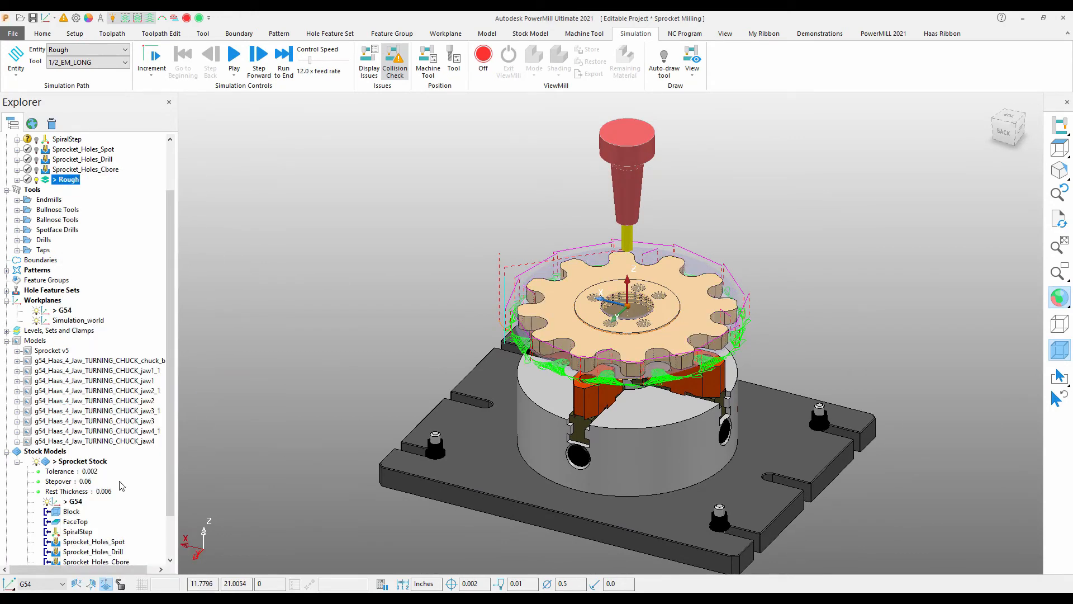
pyautogui.scroll(-2, 83, 508)
pyautogui.rightClick(69, 537)
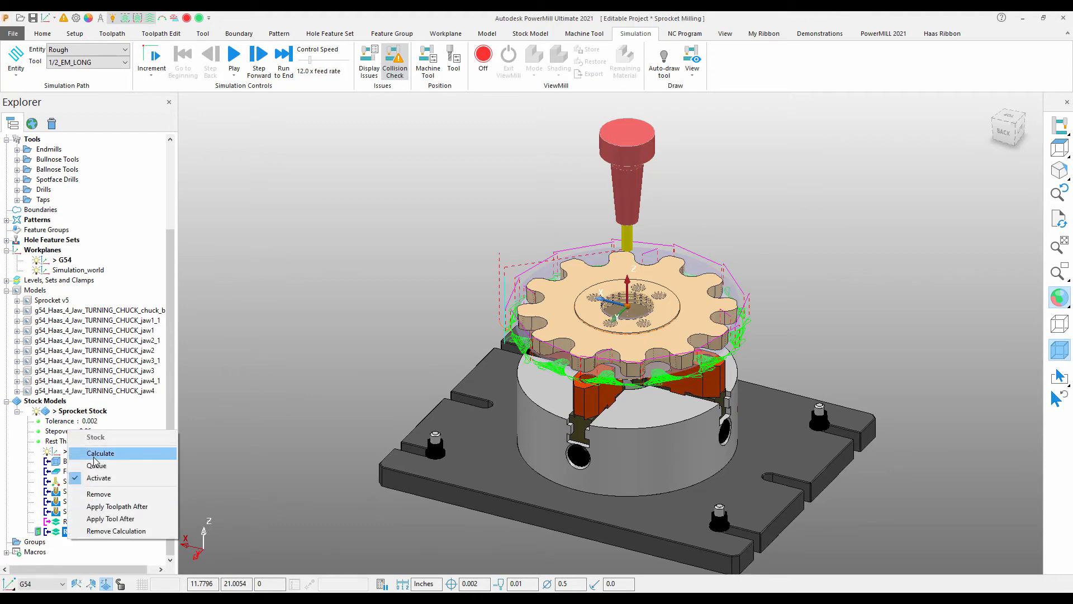
pyautogui.click(95, 457)
# - Hide the Rough toolpath and examine the rest material left on the sprocket teeth
pyautogui.scroll(5, 628, 555)
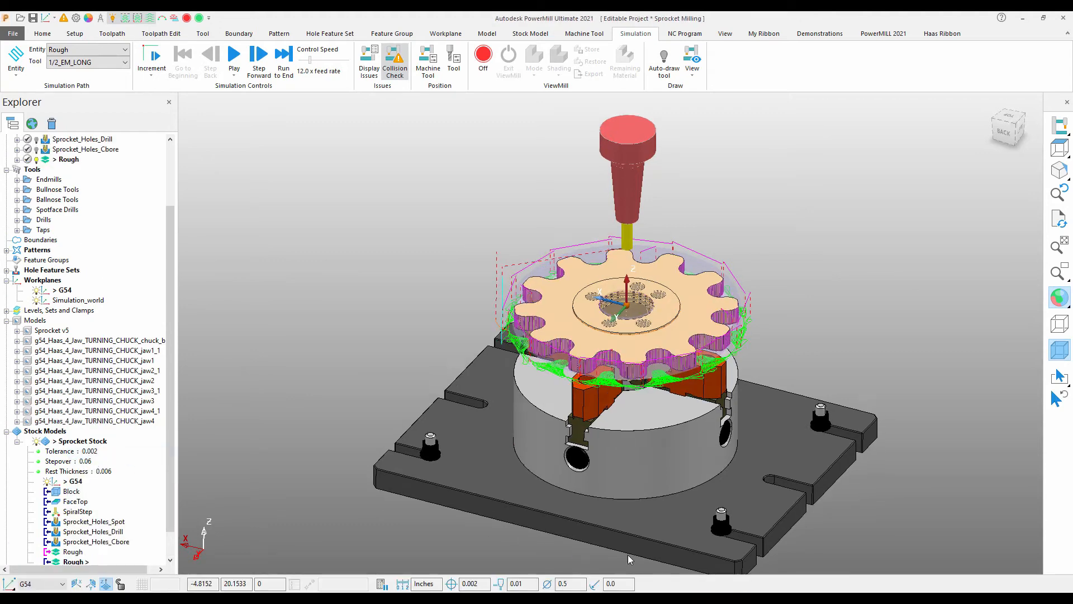
pyautogui.scroll(4, 681, 504)
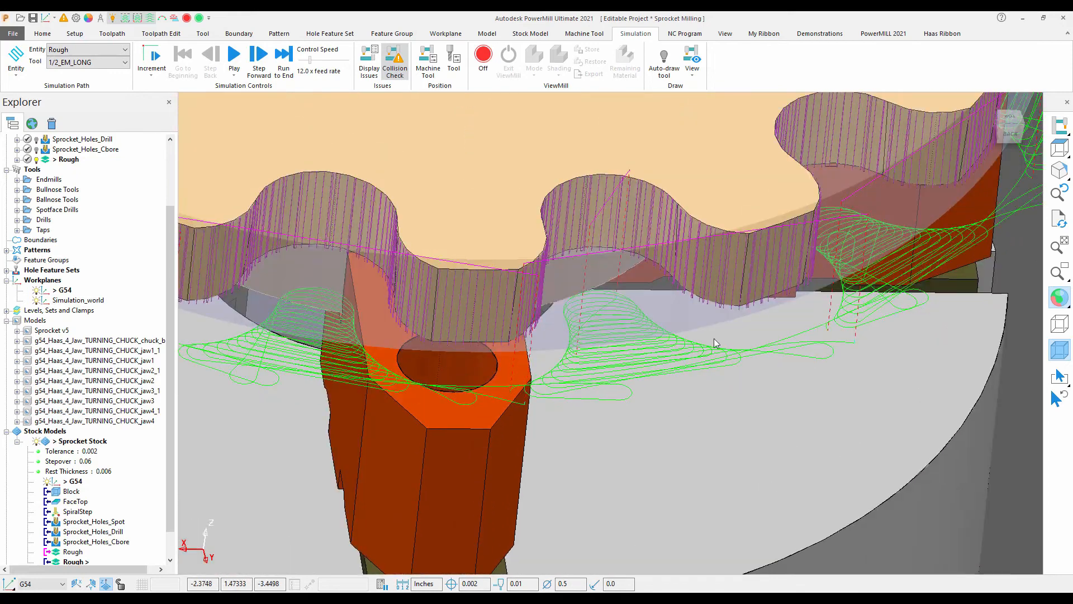
pyautogui.scroll(-8, 450, 289)
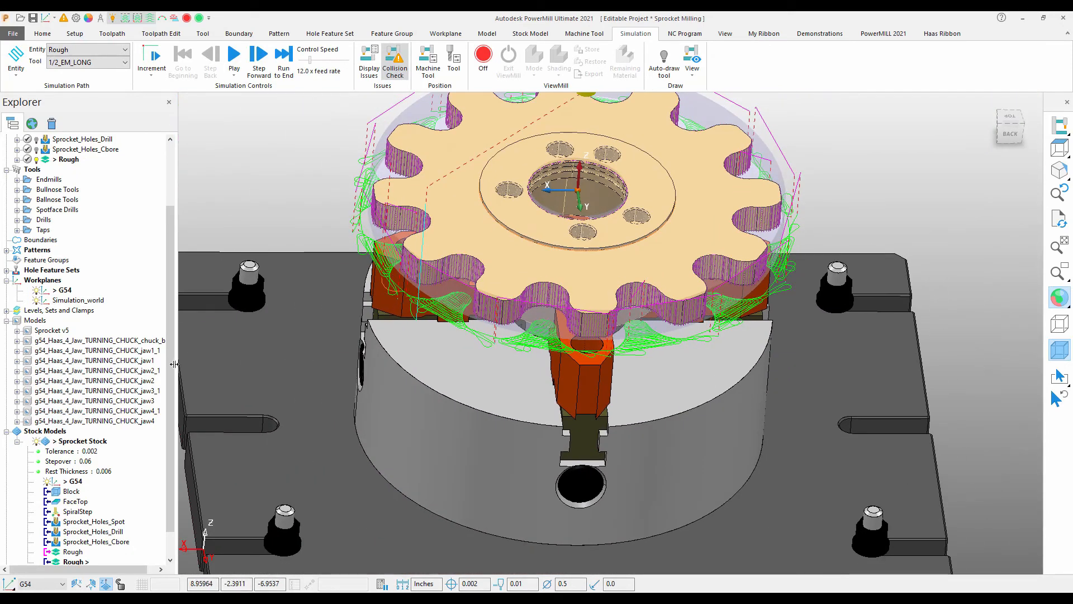
pyautogui.click(37, 160)
pyautogui.scroll(-2, 897, 555)
pyautogui.moveTo(897, 555); pyautogui.dragTo(666, 355, button='middle')
pyautogui.scroll(4, 731, 327)
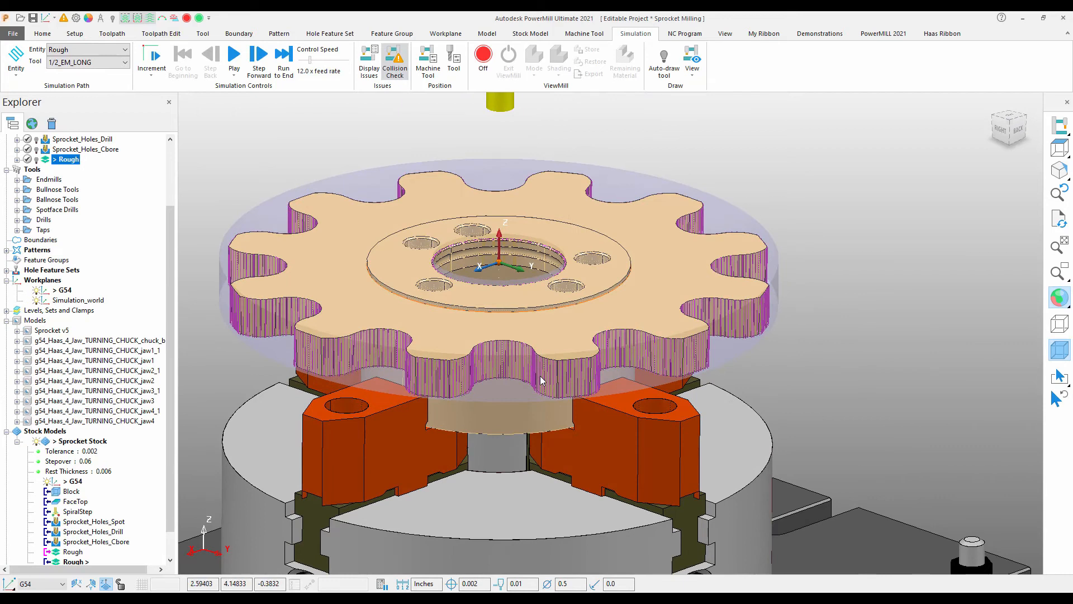
pyautogui.scroll(-3, 541, 380)
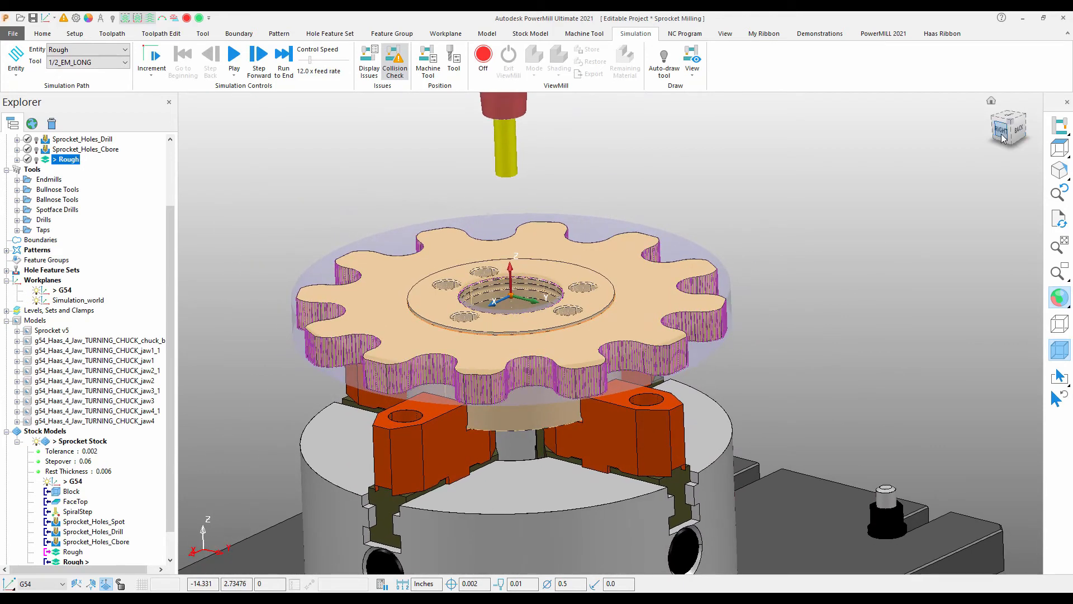
# - Examine the rest material along the sprocket's outer edge up close in the Right view
pyautogui.click(1002, 137)
pyautogui.scroll(3, 733, 344)
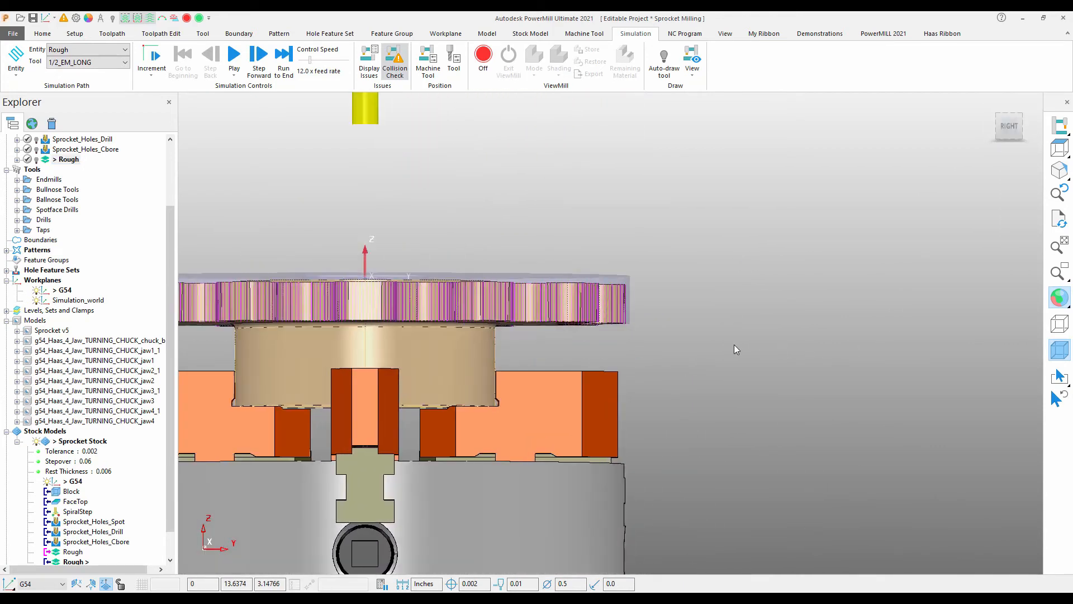
pyautogui.scroll(2, 709, 336)
pyautogui.scroll(3, 826, 188)
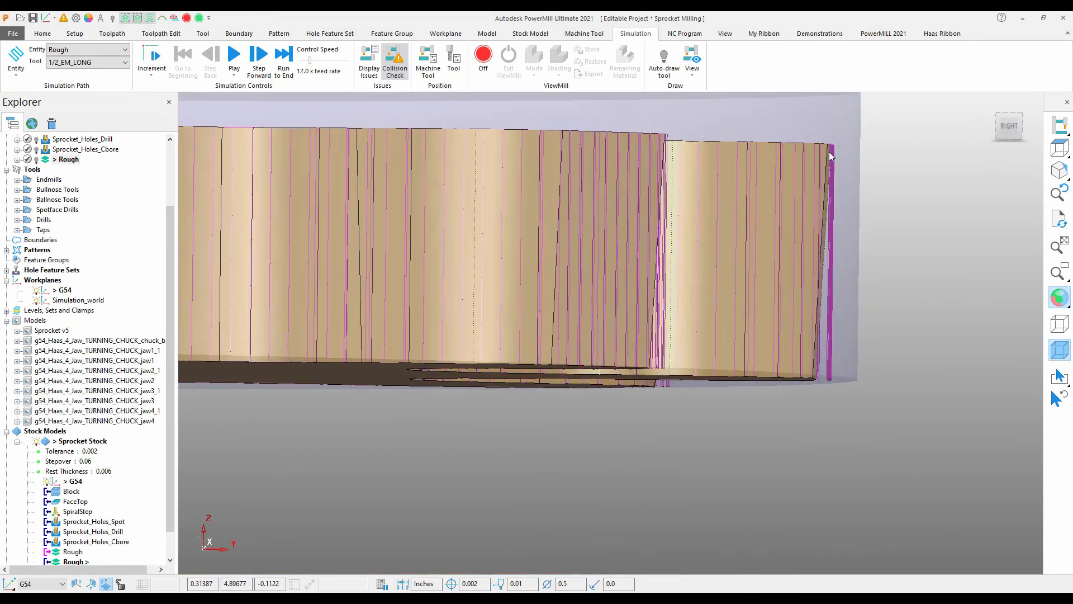
pyautogui.scroll(-8, 814, 380)
pyautogui.moveTo(702, 318); pyautogui.dragTo(669, 314, button='middle')
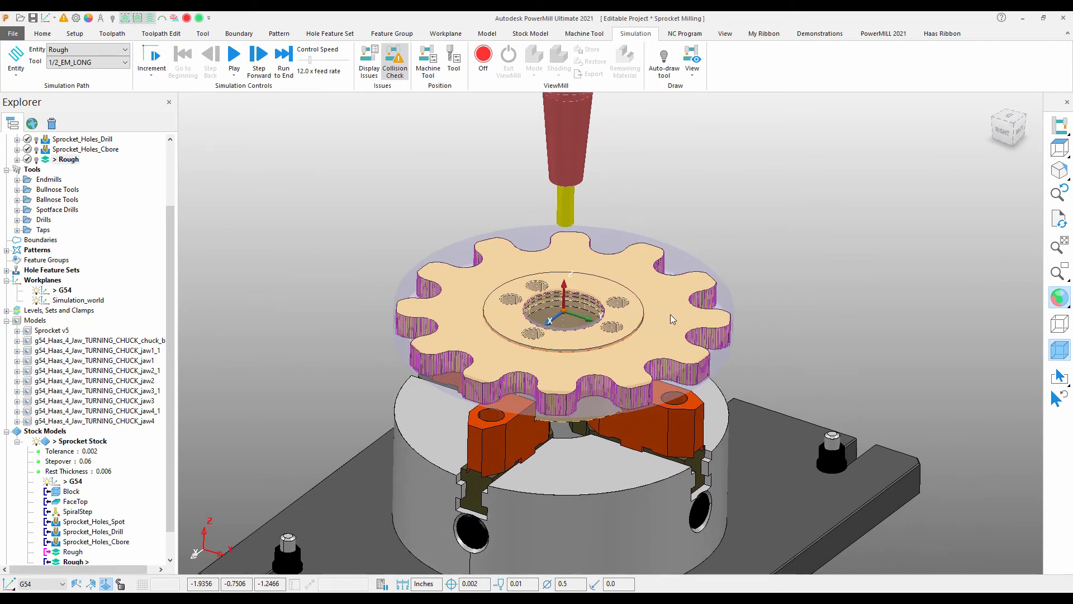
# - Hide the Sprocket Stock stock model and select the sprocket's tooth surfaces, deselecting the hole and bore surfaces at its centre
pyautogui.click(38, 442)
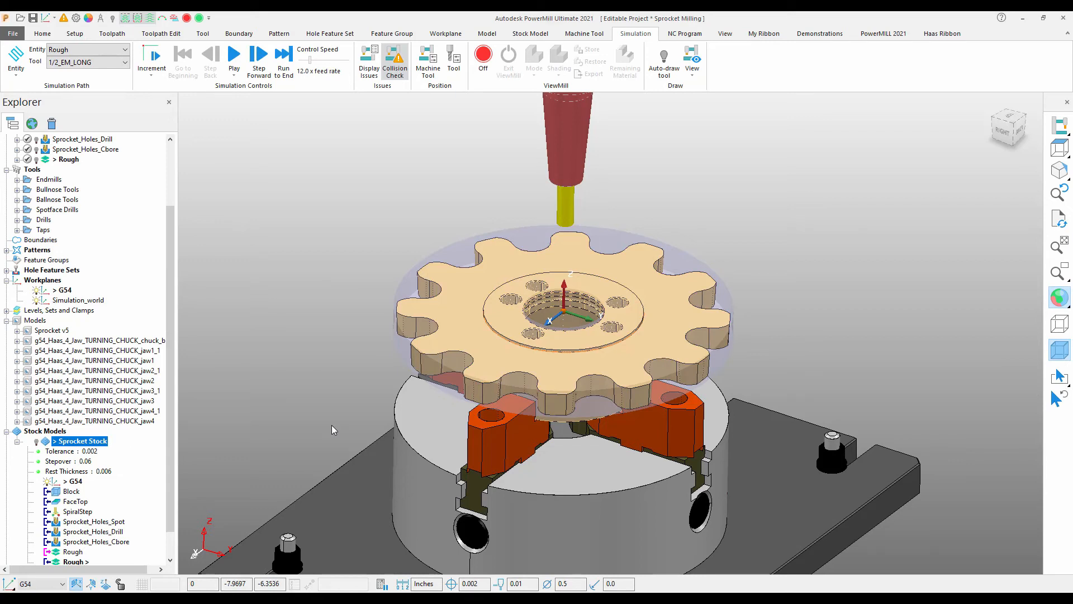
pyautogui.click(1007, 134)
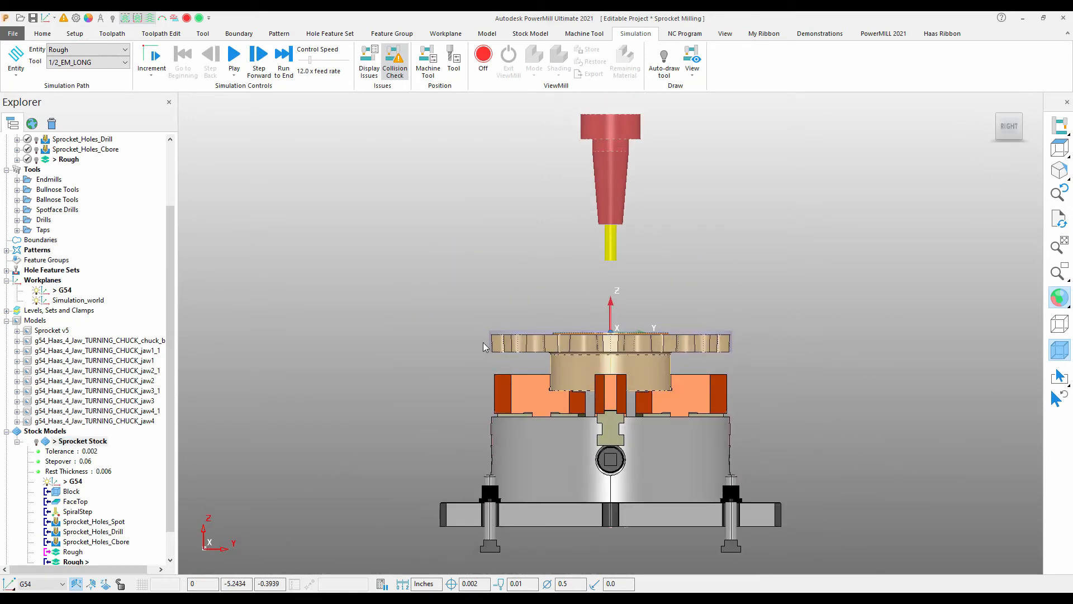
pyautogui.moveTo(746, 345); pyautogui.dragTo(718, 365, button='middle')
pyautogui.scroll(8, 726, 355)
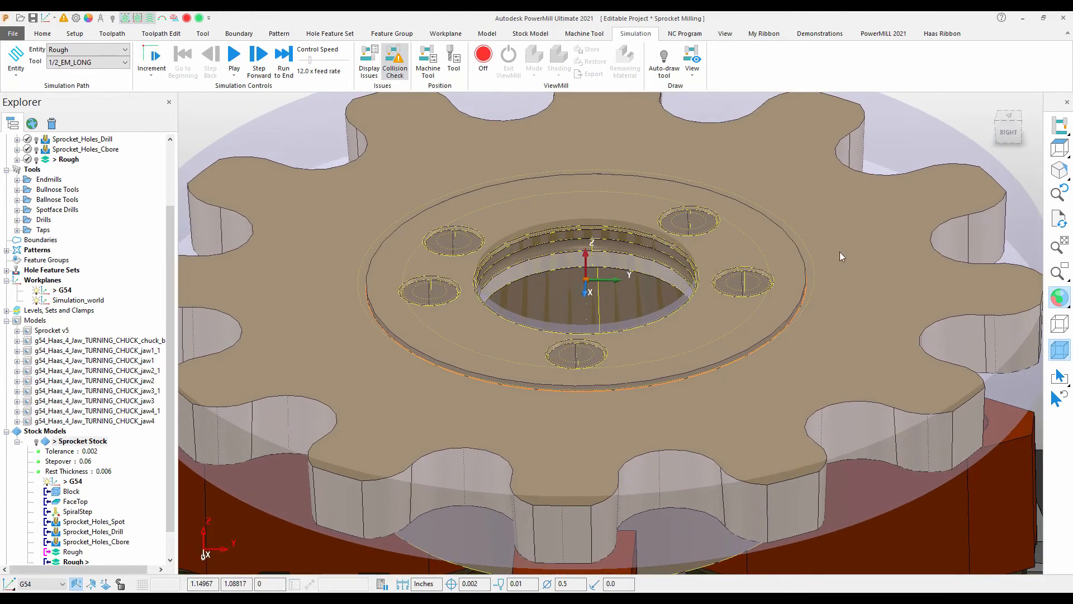
pyautogui.click(1012, 115)
pyautogui.moveTo(552, 283); pyautogui.dragTo(669, 390)
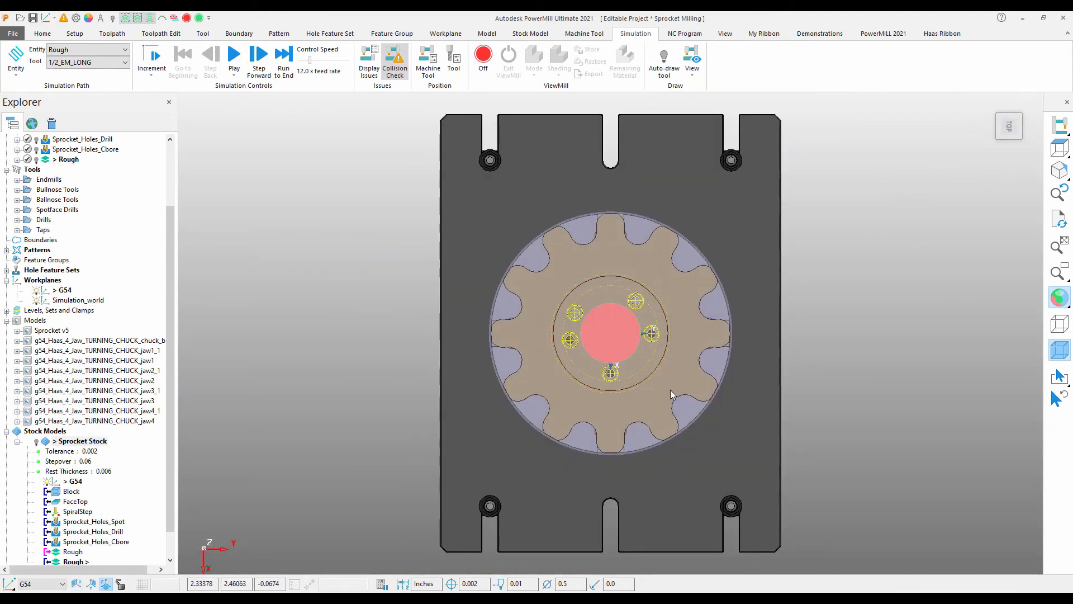
pyautogui.moveTo(672, 444); pyautogui.dragTo(727, 403, button='middle')
# - Start a new toolpath with the Swarf Finishing strategy from the Finishing category
pyautogui.click(43, 34)
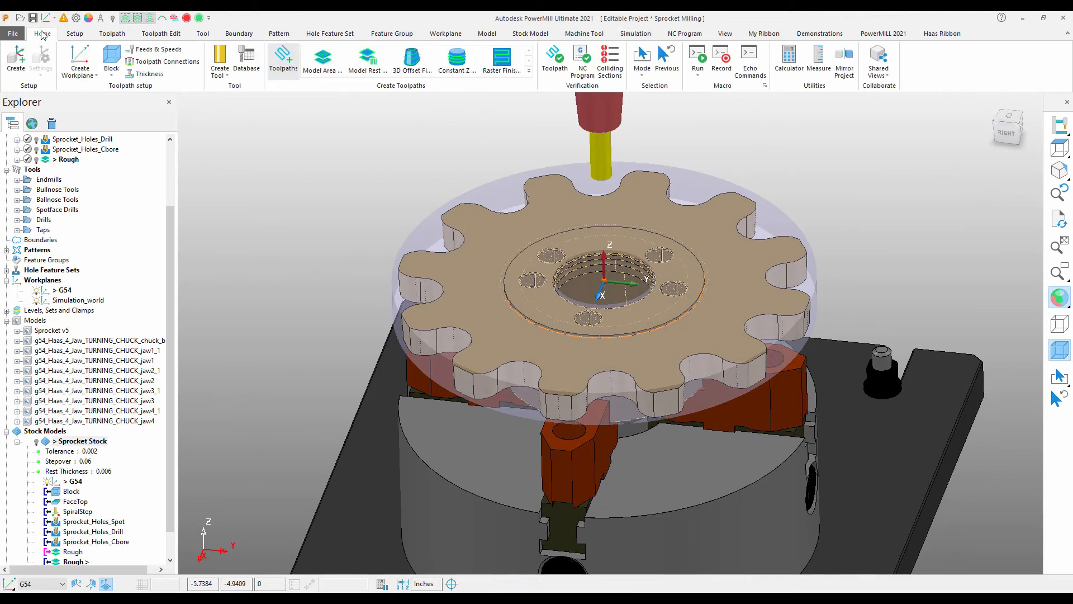
pyautogui.click(284, 58)
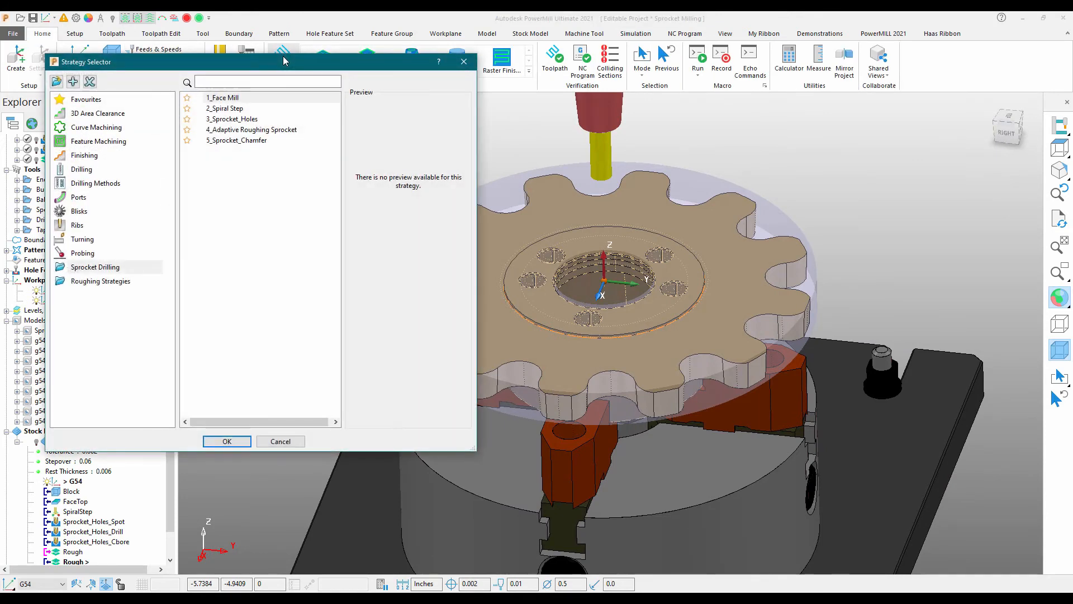
pyautogui.click(82, 156)
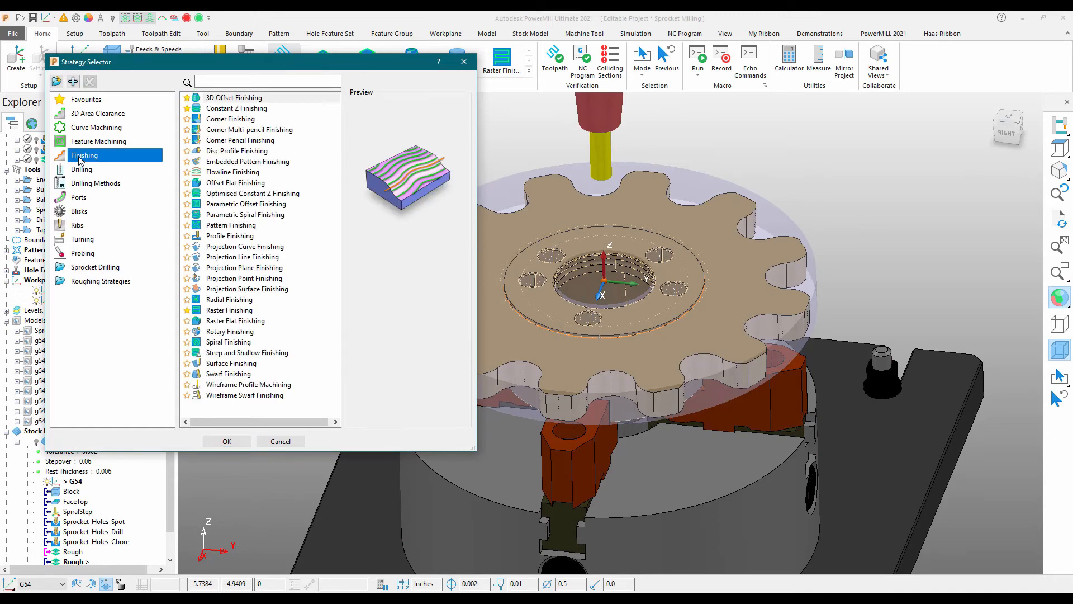
pyautogui.click(219, 376)
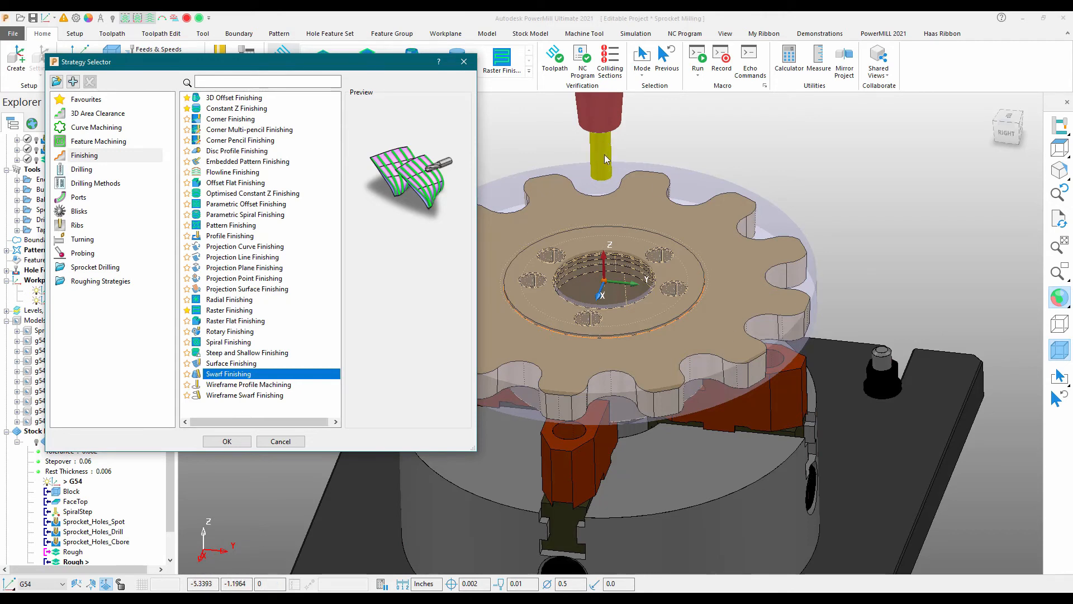
pyautogui.click(219, 441)
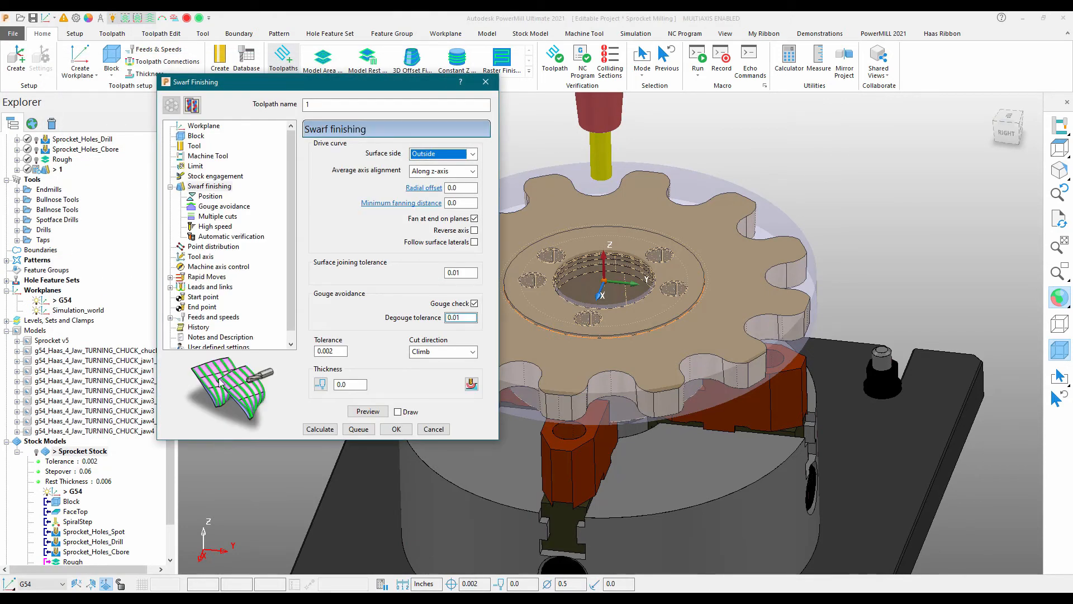
# - Change the swarf toolpath's block limit option and turn off its minimum Z limit
pyautogui.click(193, 167)
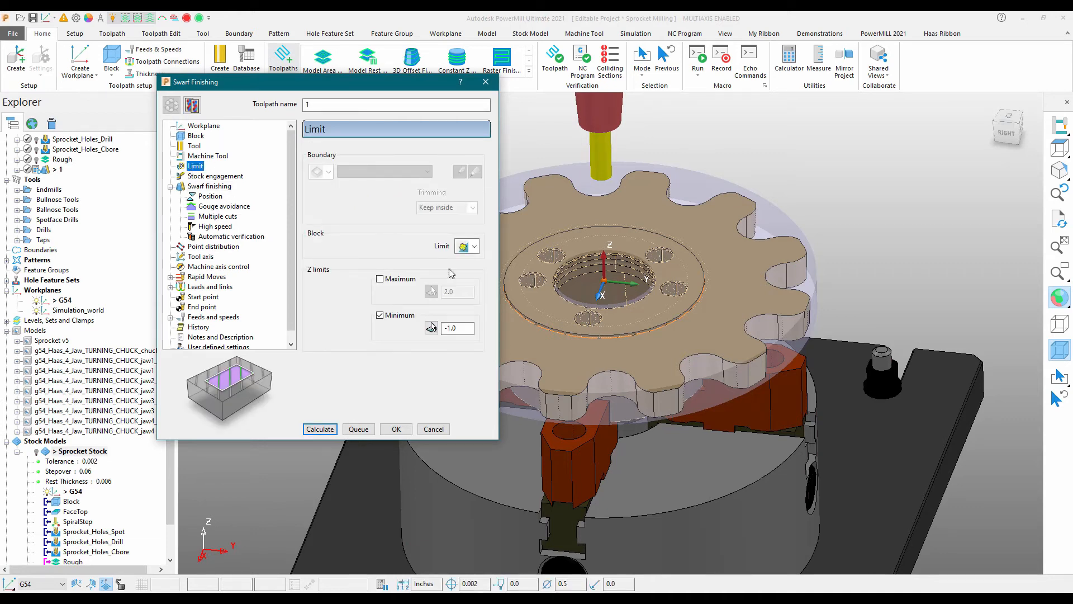
pyautogui.click(474, 246)
pyautogui.click(469, 266)
pyautogui.click(380, 316)
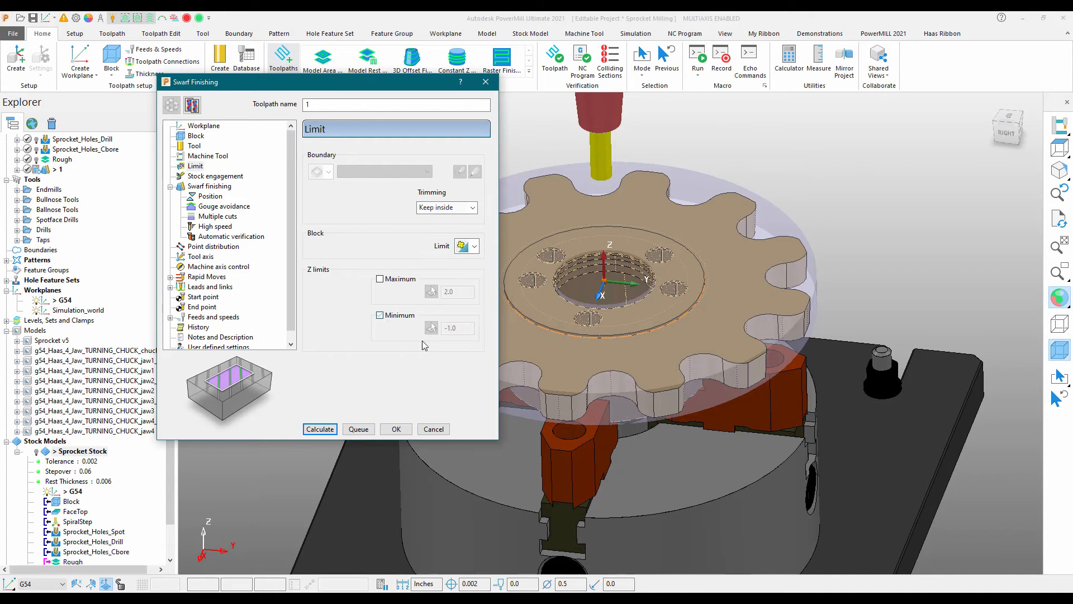
# - Set the swarf finishing lower limit offset to -0.125 from the Bottom base position
pyautogui.click(212, 187)
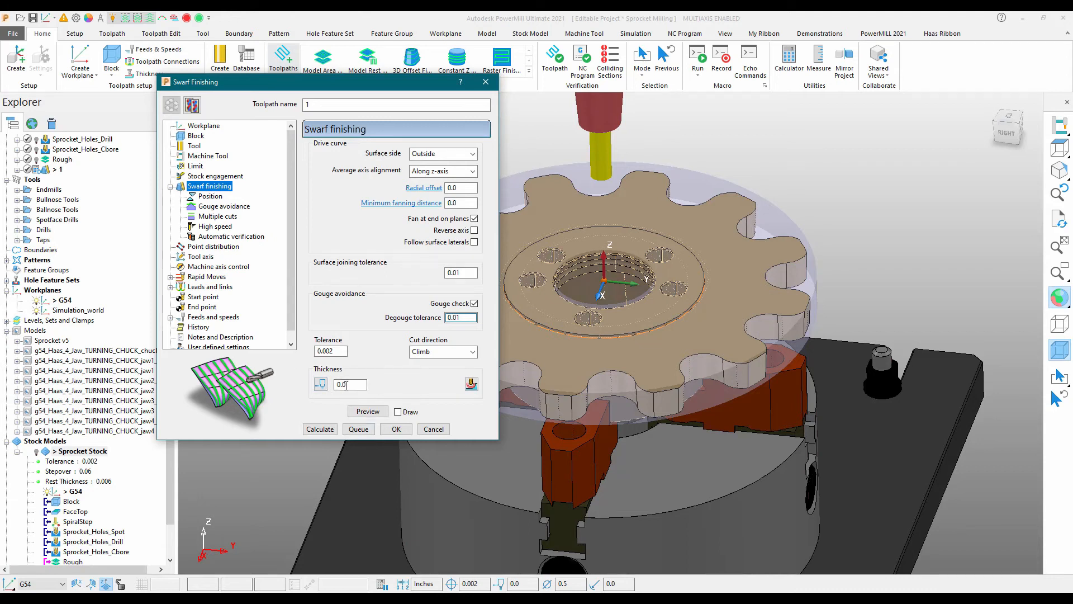
pyautogui.click(217, 197)
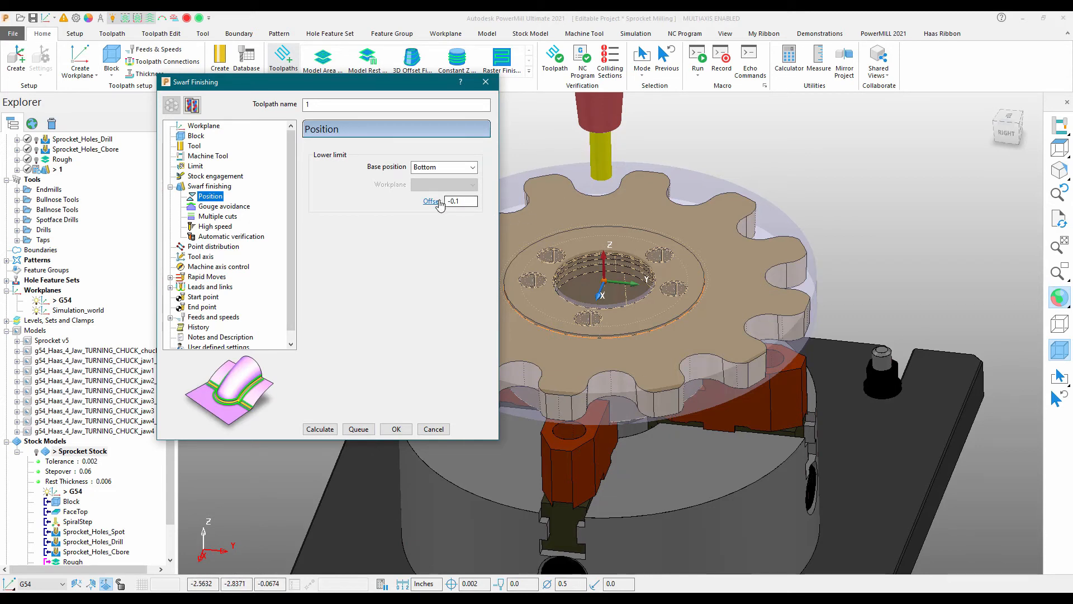
pyautogui.click(468, 202)
pyautogui.write('25')
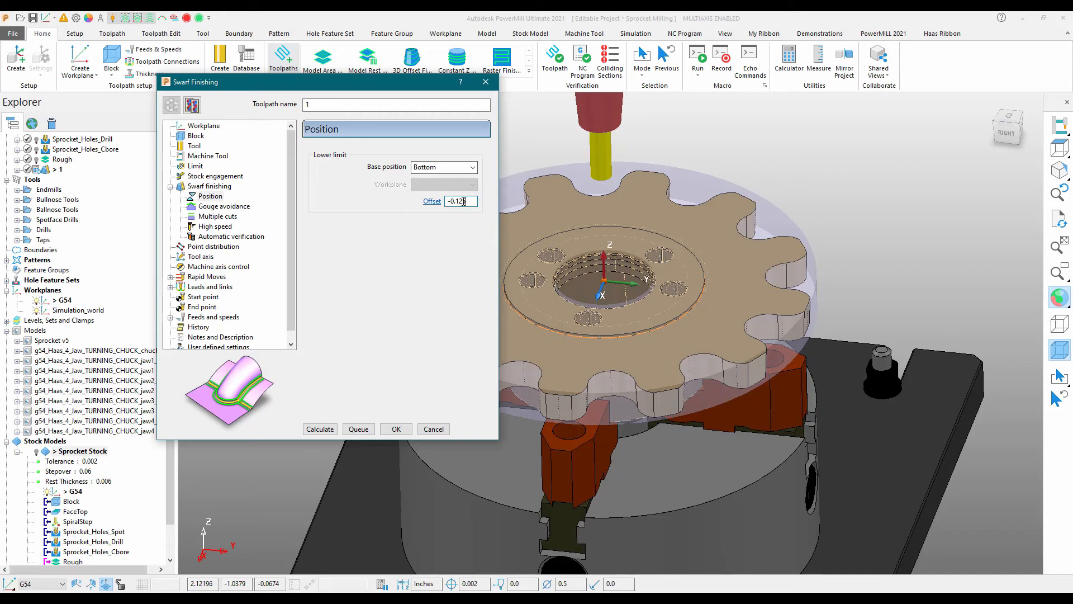
# - Name the toolpath Swarf, calculate it and close its settings
pyautogui.moveTo(320, 105); pyautogui.dragTo(265, 101)
pyautogui.write('Swarf')
pyautogui.click(330, 433)
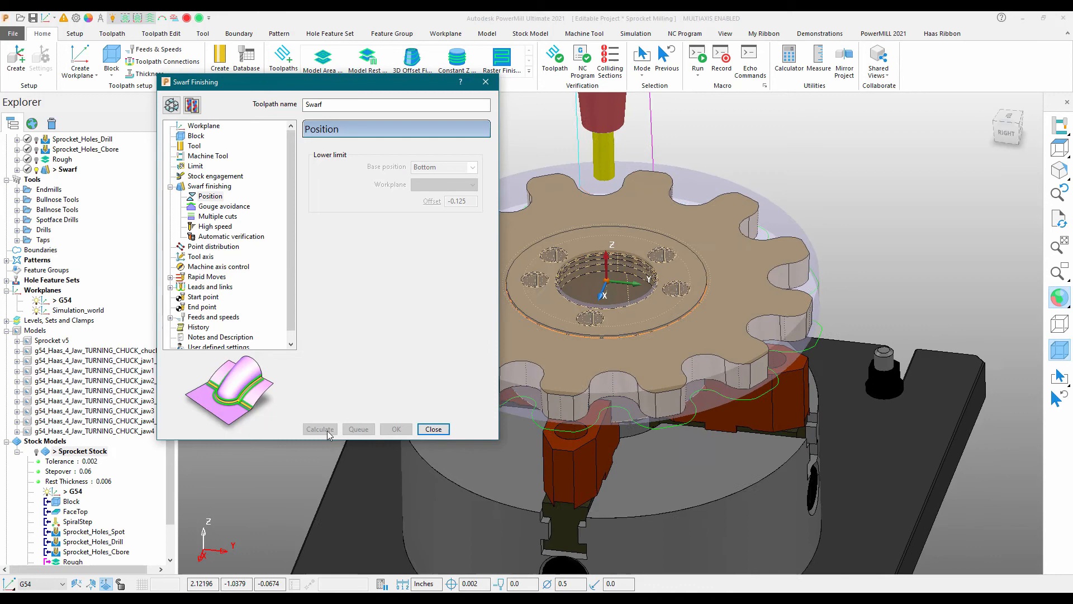
pyautogui.click(433, 429)
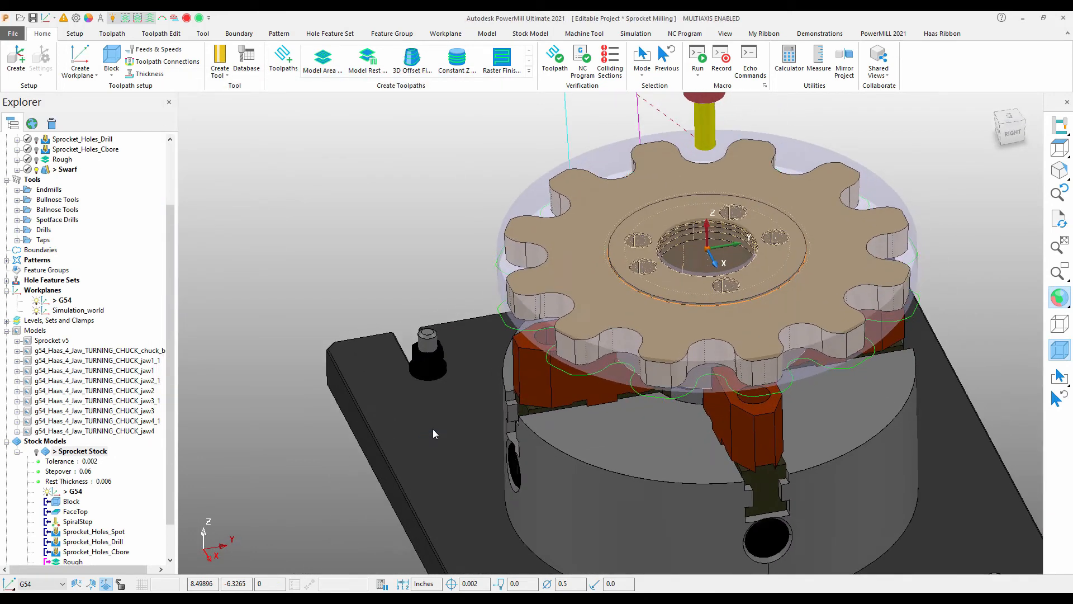
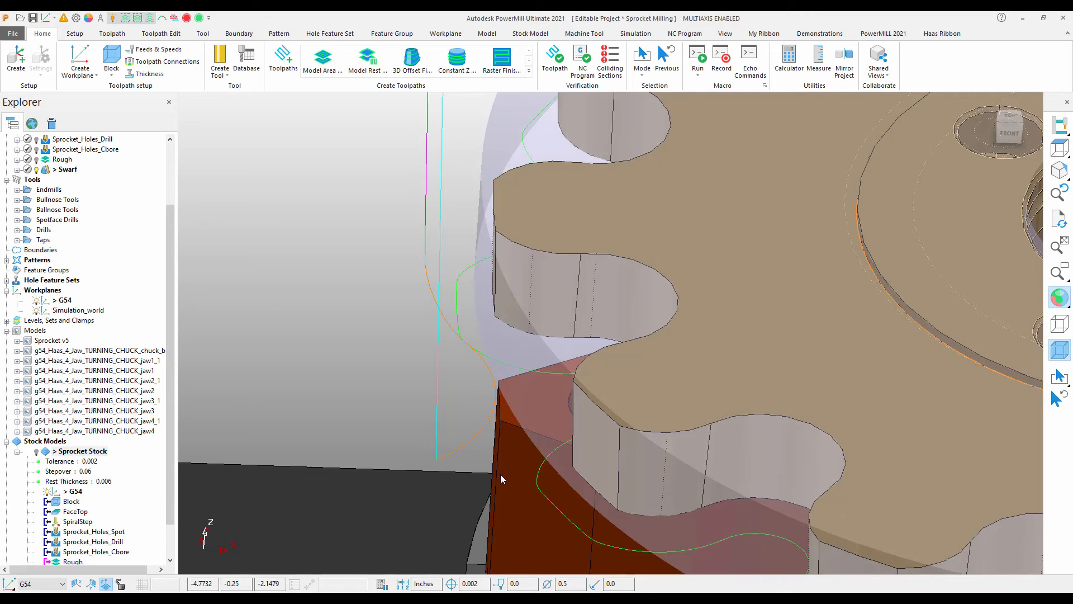
# - Set the Swarf toolpath's first-choice lead-in to a horizontal arc with a 45-degree angle and 0.25 radius
pyautogui.click(162, 36)
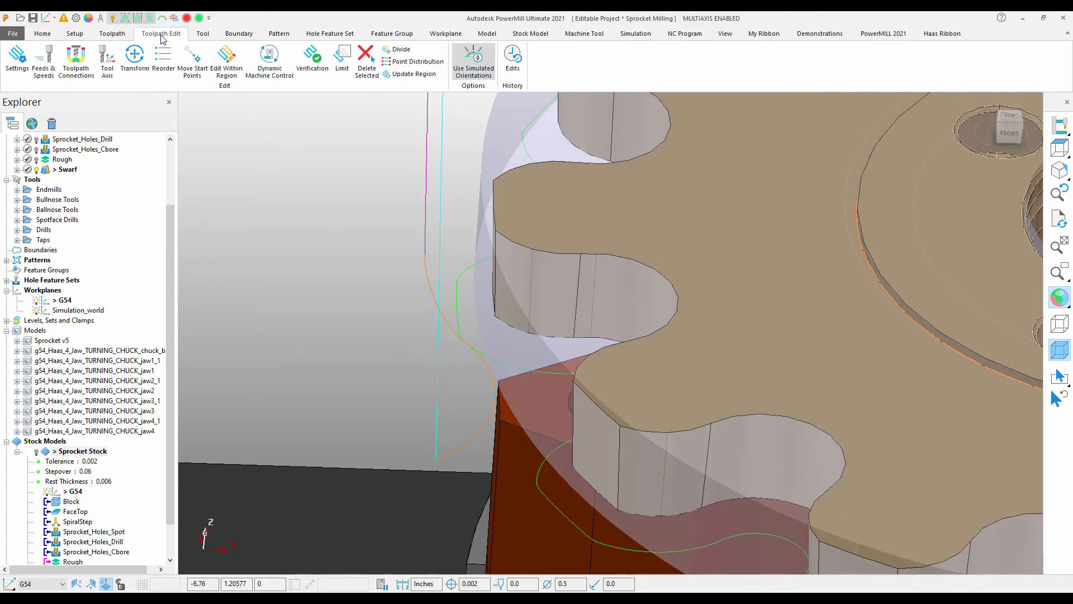
pyautogui.click(87, 61)
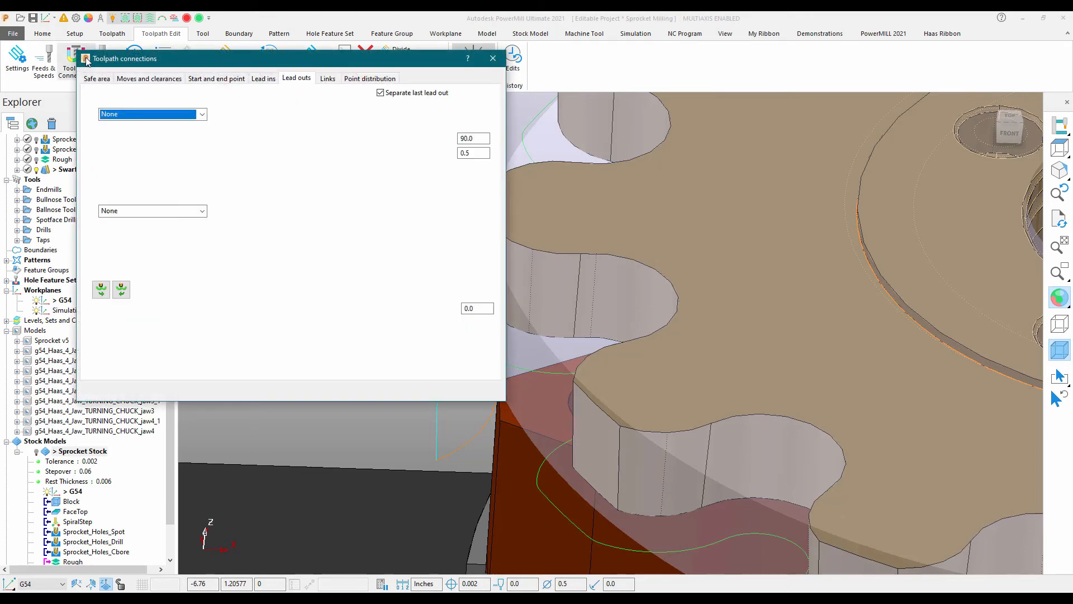
pyautogui.click(263, 78)
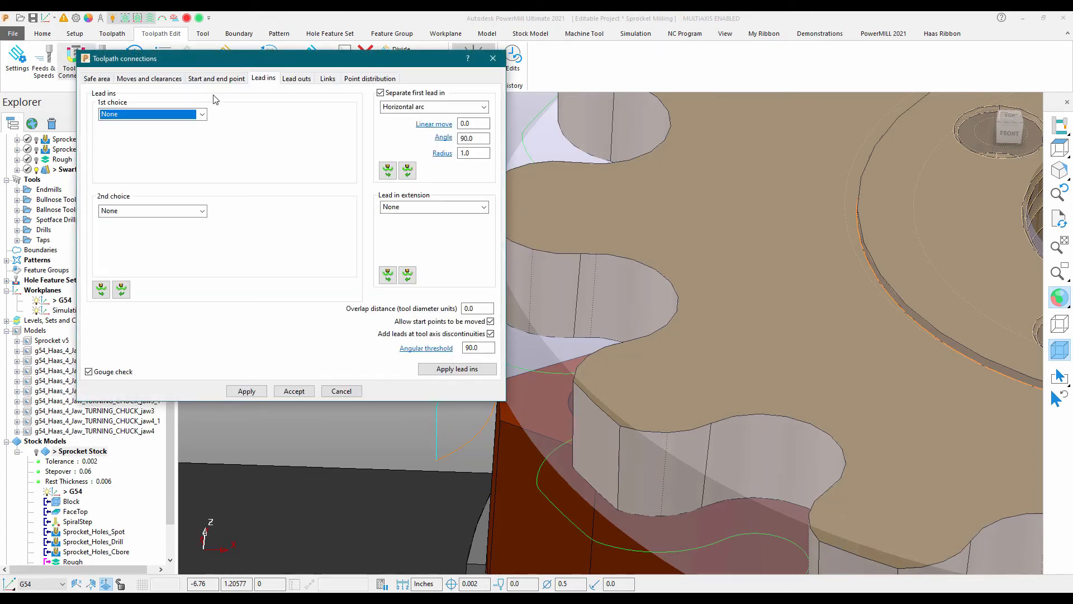
pyautogui.click(132, 115)
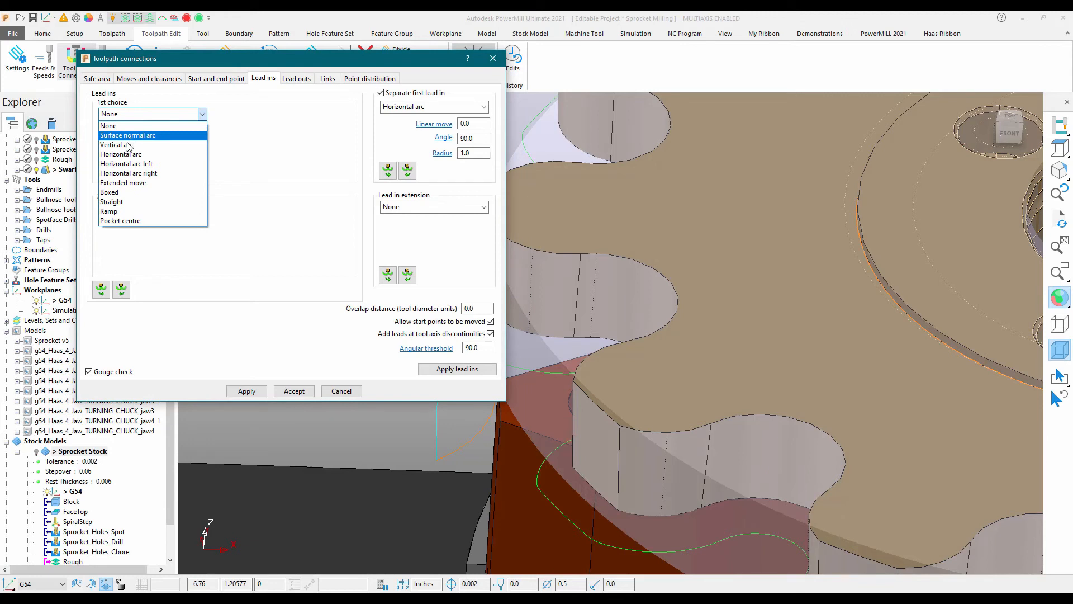
pyautogui.click(125, 154)
pyautogui.click(187, 147)
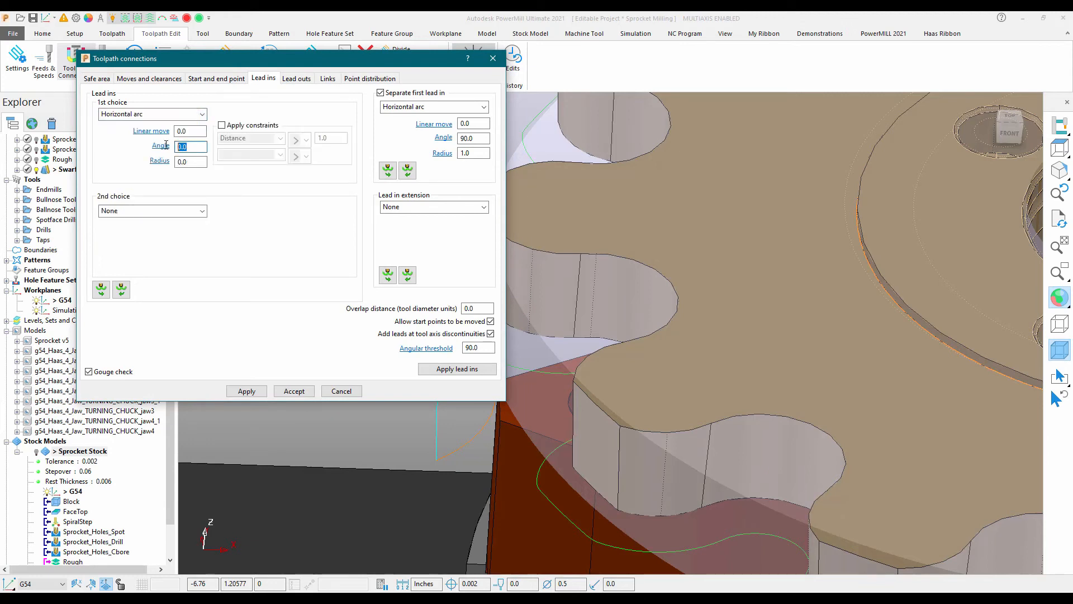
pyautogui.write('45')
pyautogui.press('Tab')
# - Copy the lead-in to the lead-outs, turn off the separate first lead-in and last lead-out, and apply and accept the connections
pyautogui.click(382, 93)
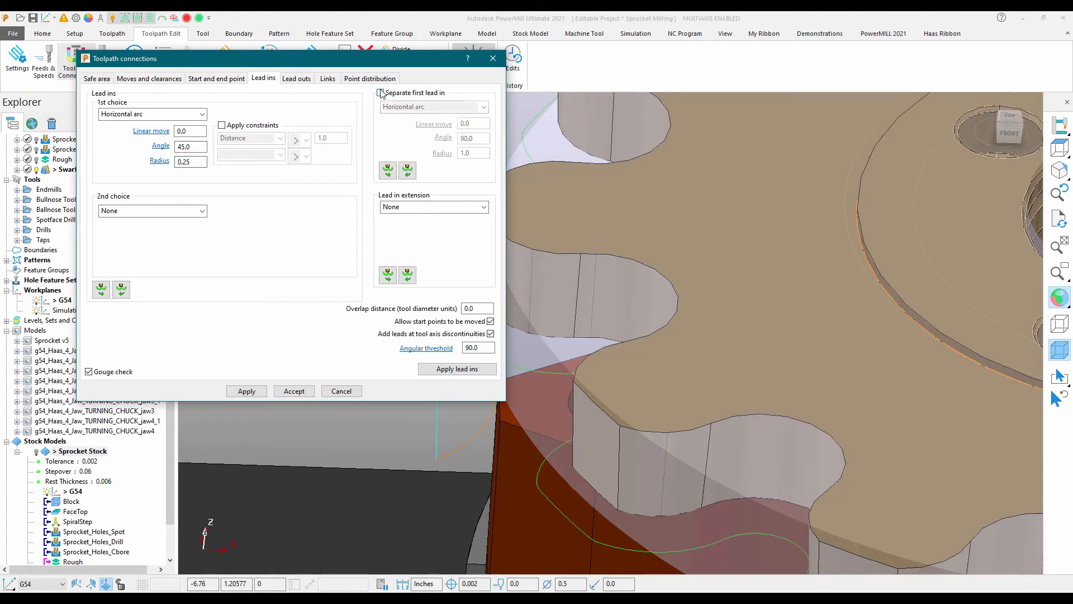
pyautogui.click(101, 289)
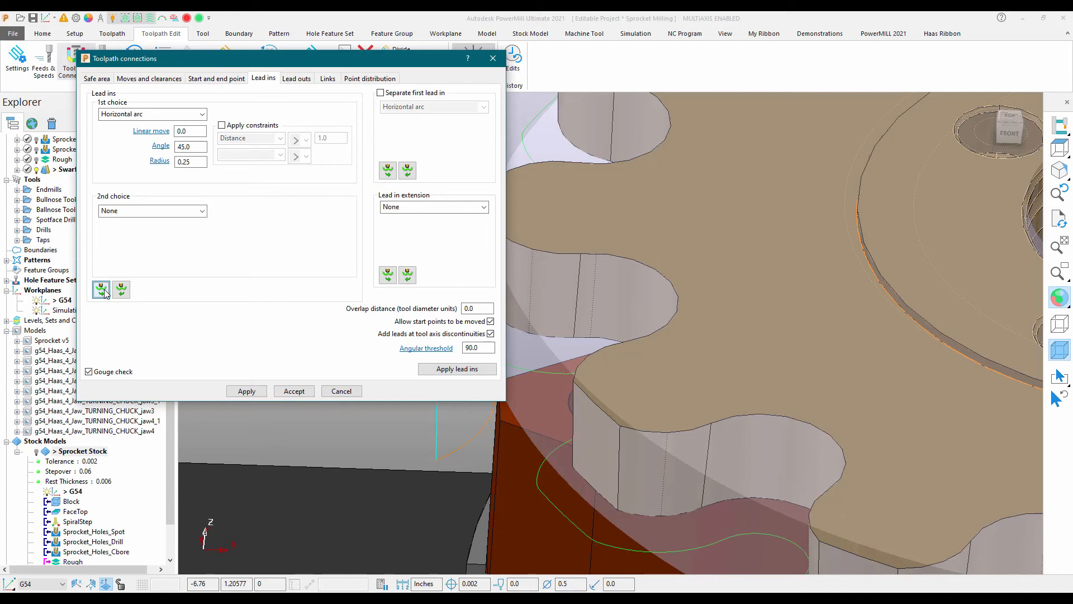
pyautogui.click(296, 79)
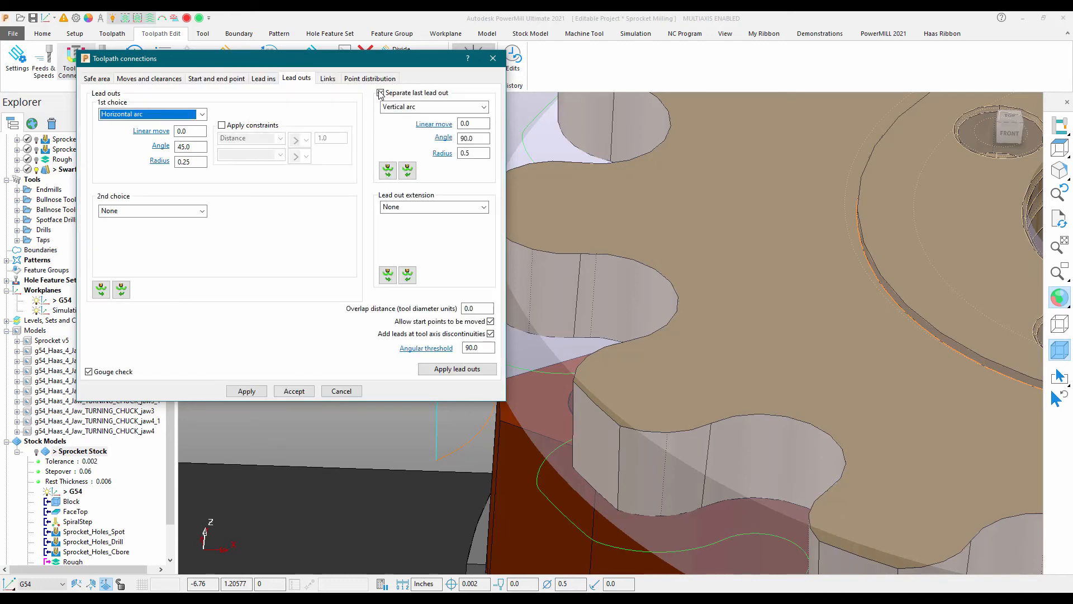
pyautogui.click(381, 93)
pyautogui.click(246, 391)
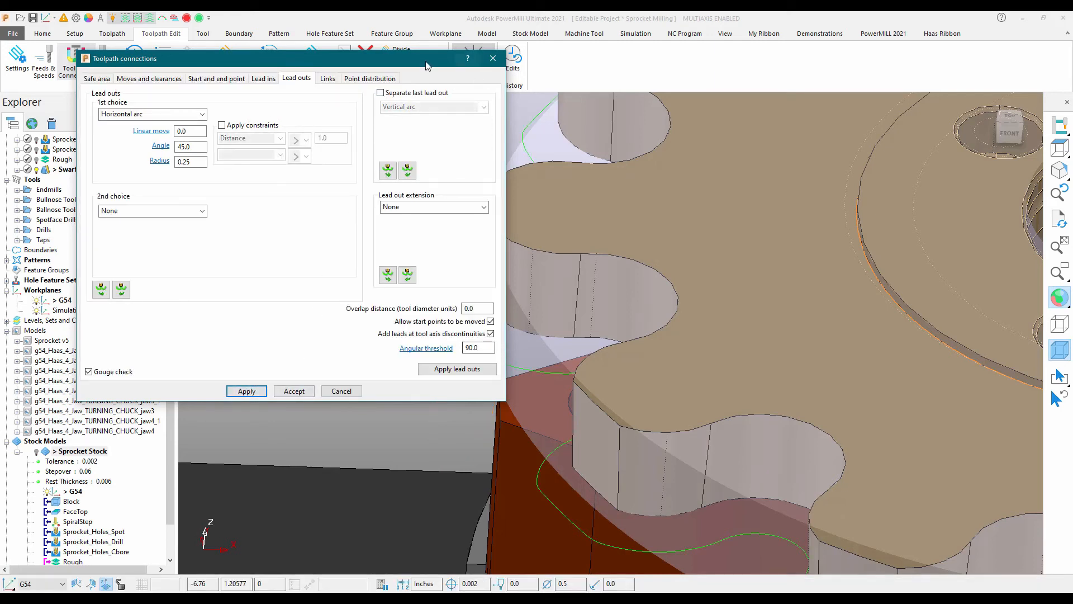
pyautogui.moveTo(426, 61); pyautogui.dragTo(357, 63)
pyautogui.keyDown('shift'); pyautogui.moveTo(453, 391); pyautogui.dragTo(838, 407, button='middle'); pyautogui.keyUp('shift')
pyautogui.scroll(2, 831, 311)
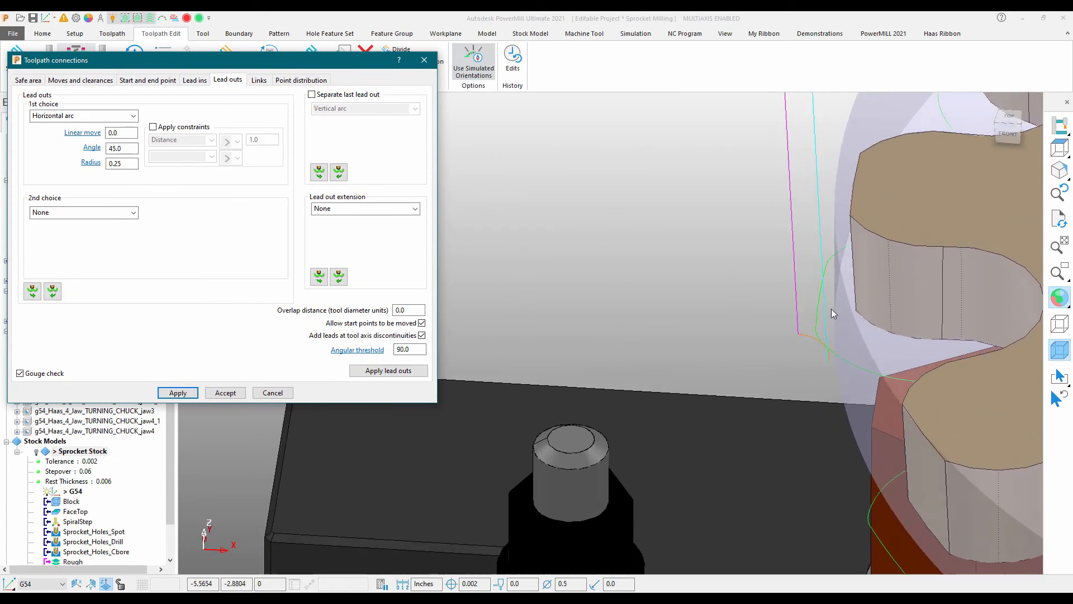
pyautogui.scroll(-2, 559, 341)
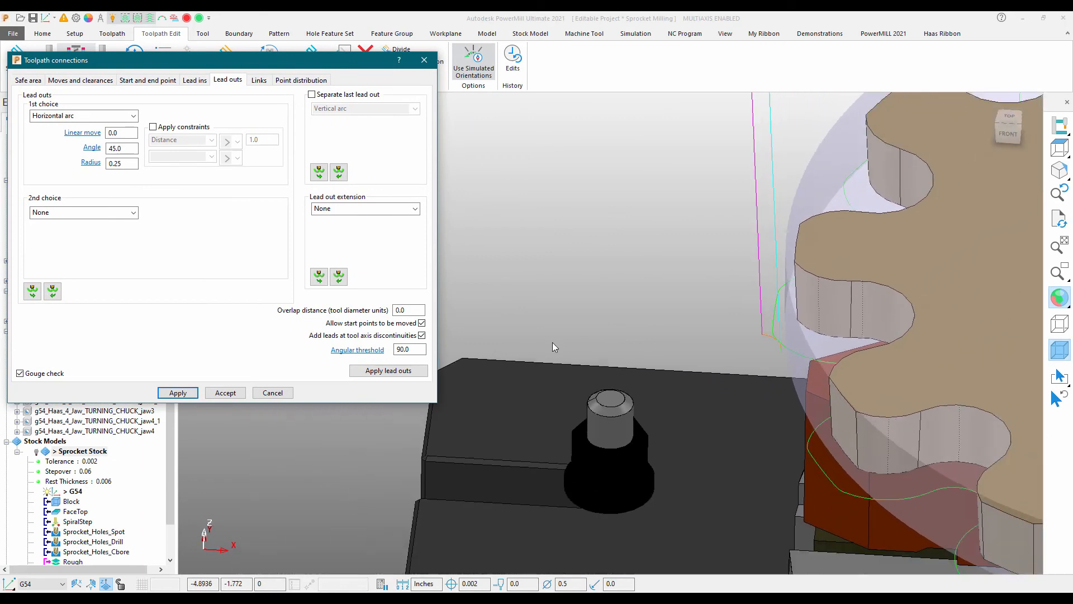
pyautogui.scroll(-5, 553, 342)
pyautogui.click(234, 398)
# - Create a pattern containing a composite curve around the upper edge of the sprocket's central bore
pyautogui.scroll(2, 384, 421)
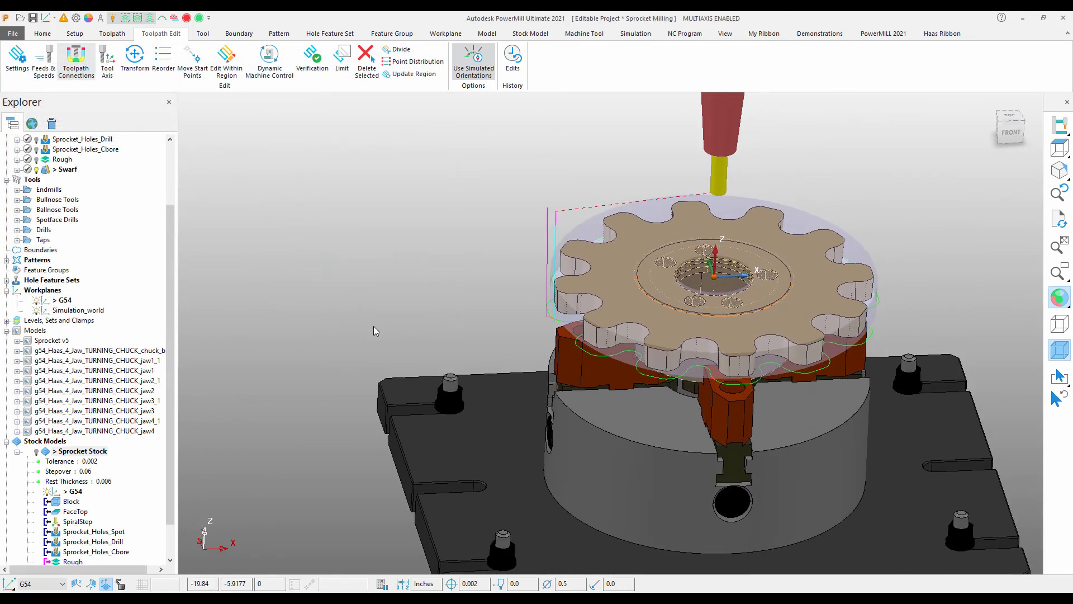
pyautogui.scroll(5, 688, 391)
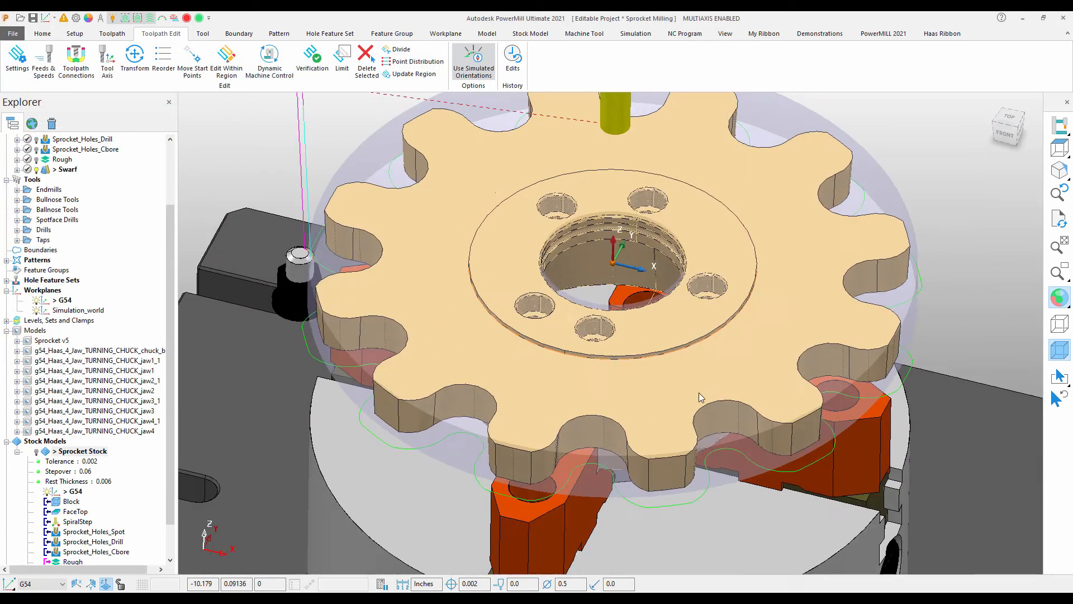
pyautogui.scroll(3, 688, 390)
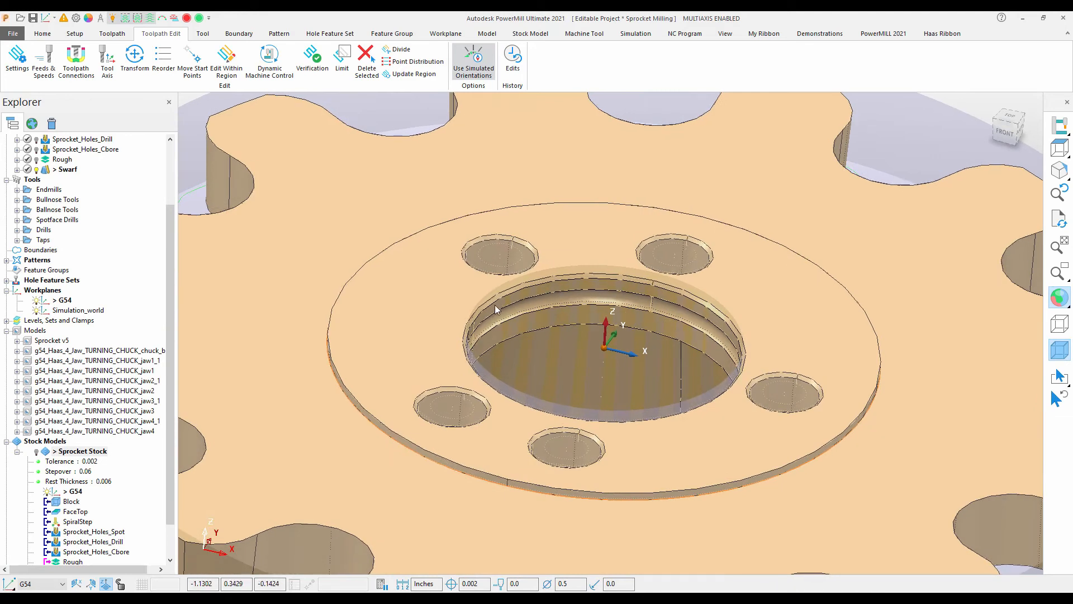
pyautogui.scroll(-2, 304, 331)
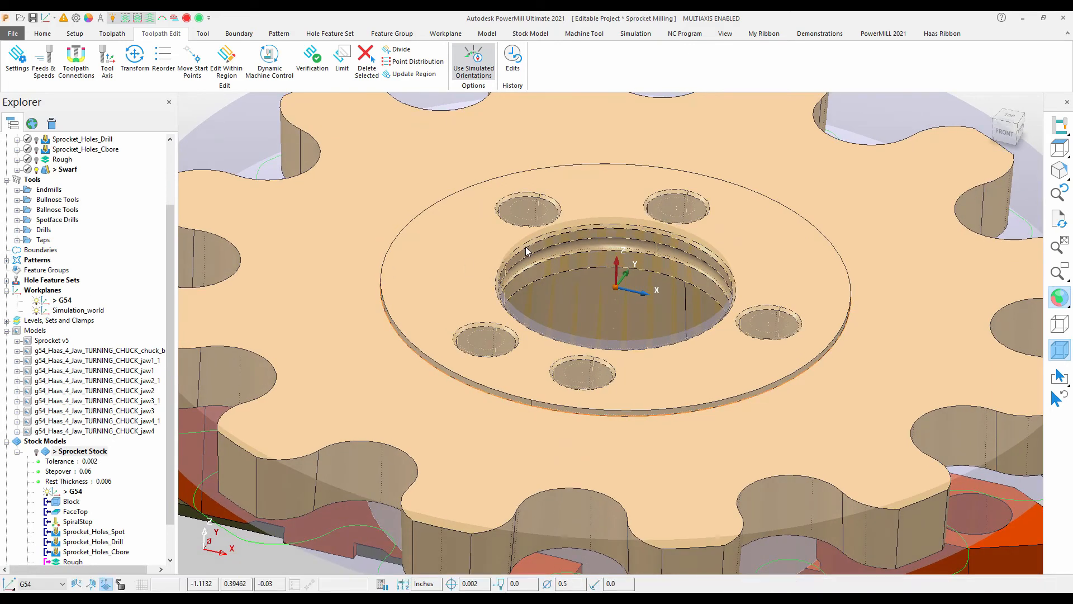
pyautogui.rightClick(38, 261)
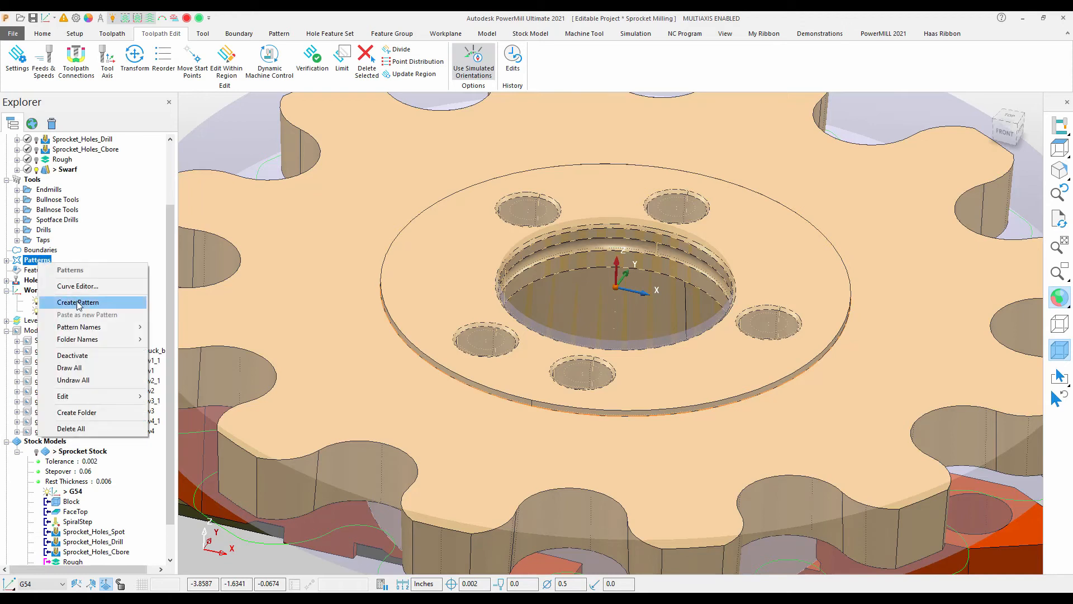
pyautogui.click(78, 302)
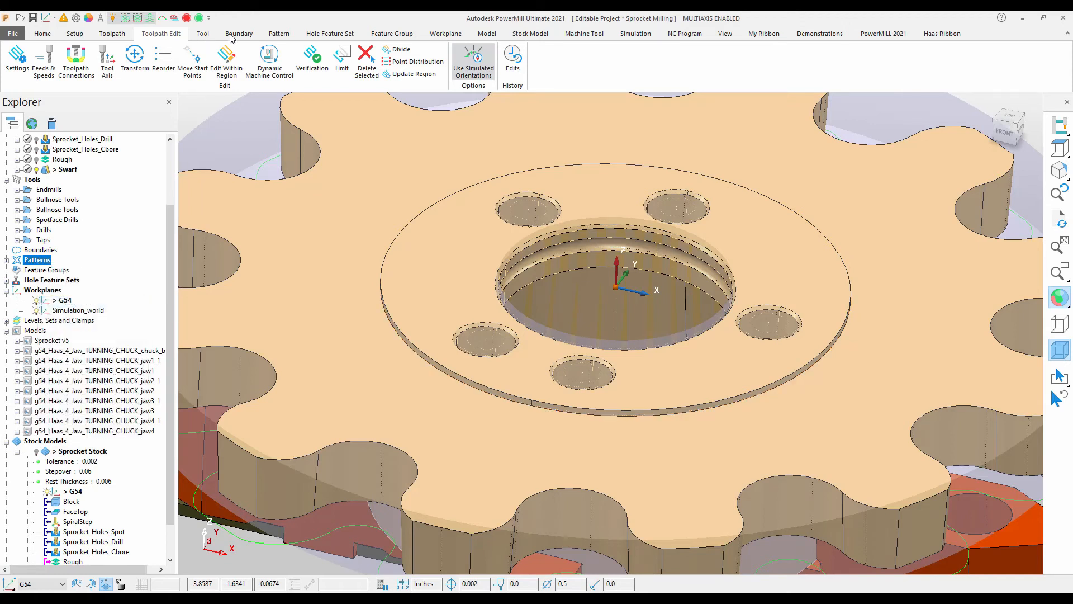
pyautogui.click(279, 34)
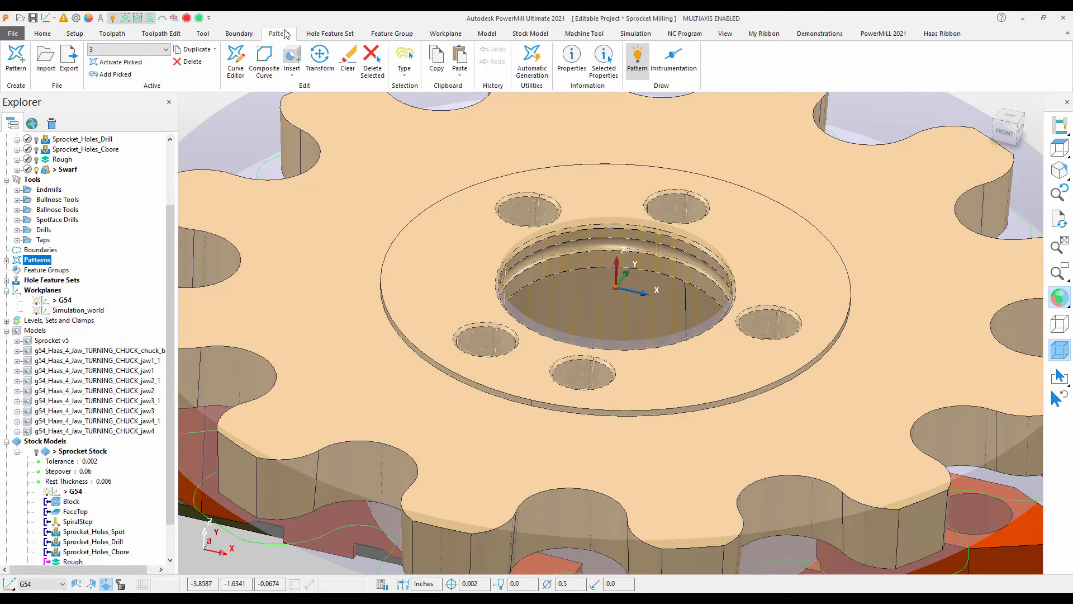
pyautogui.click(264, 60)
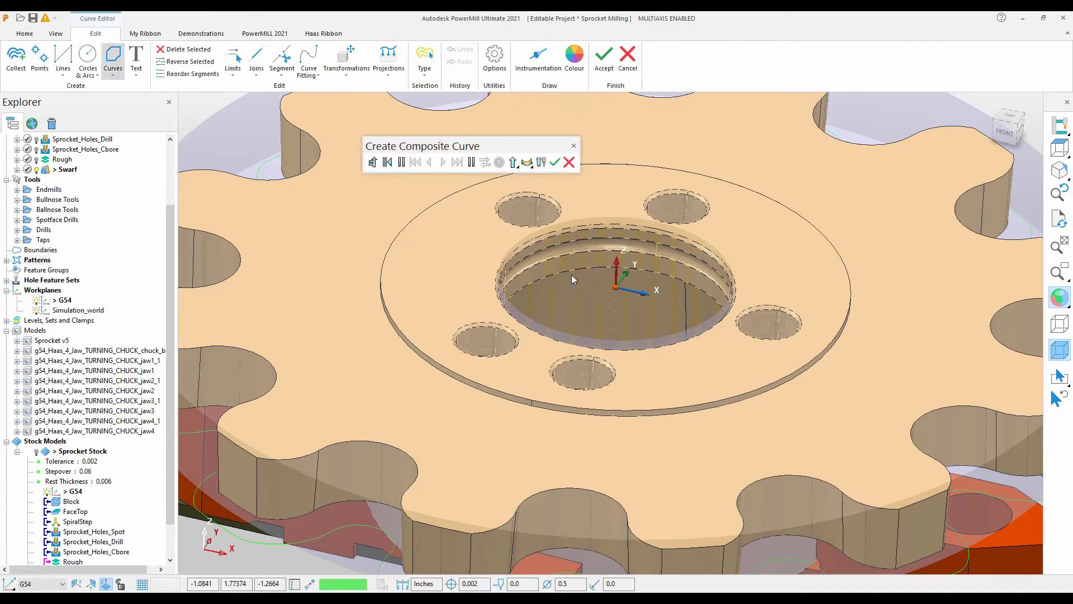
pyautogui.click(562, 250)
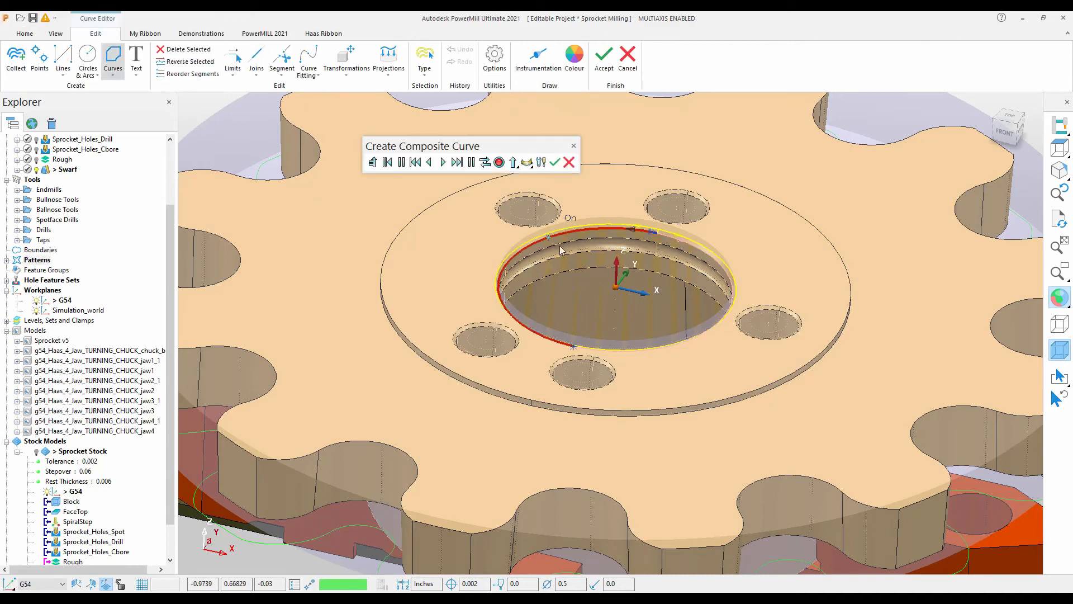
pyautogui.click(457, 162)
pyautogui.click(554, 162)
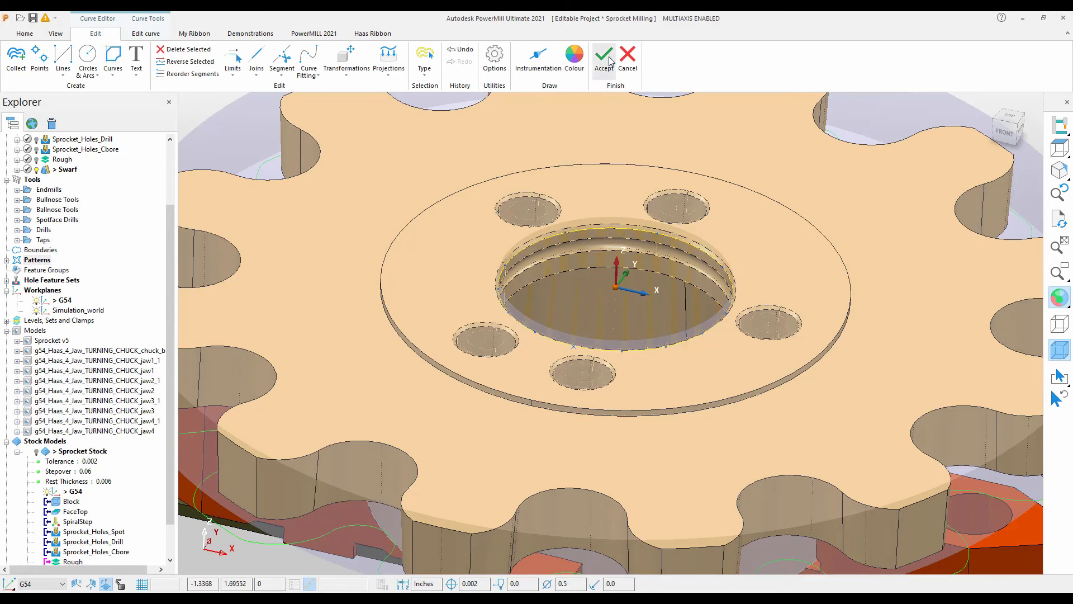
pyautogui.click(604, 60)
# - Start a new toolpath from the 5_Sprocket_Chamfer template in the Sprocket Drilling category
pyautogui.click(42, 33)
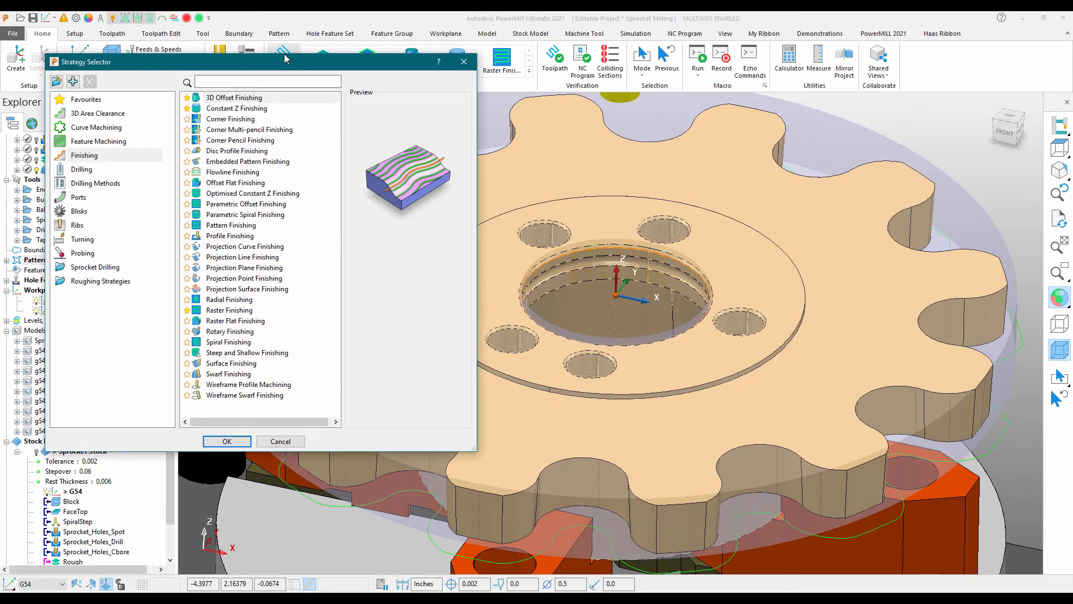
pyautogui.click(111, 271)
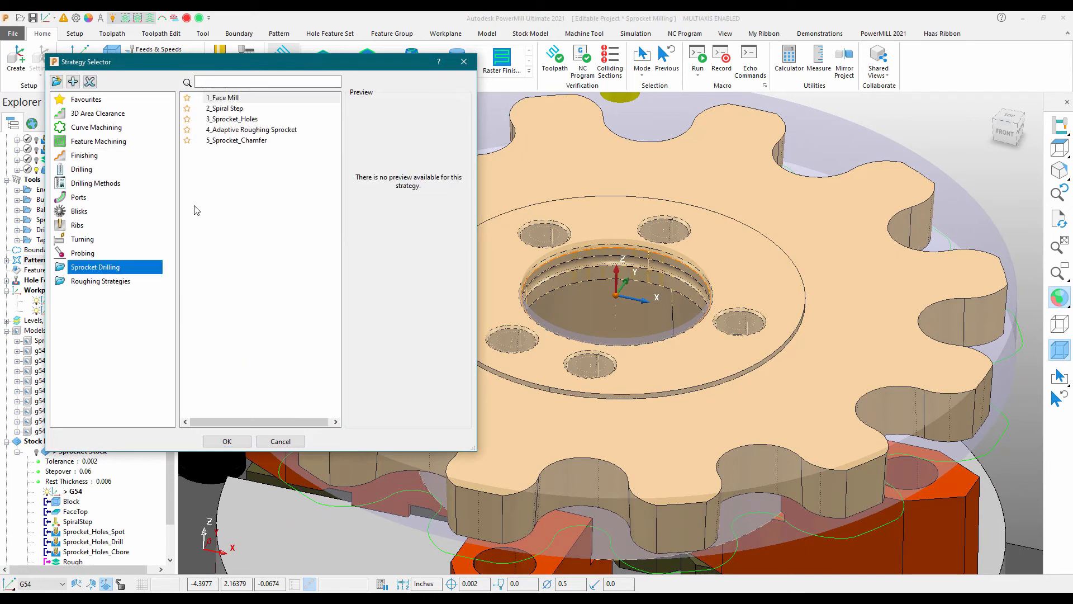
pyautogui.click(237, 141)
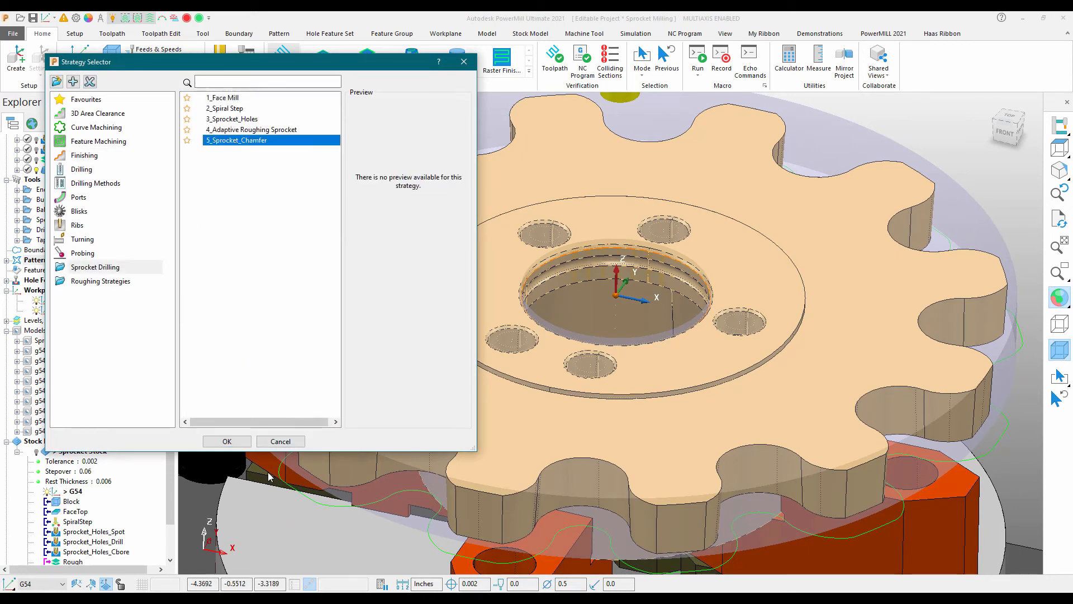
pyautogui.click(227, 441)
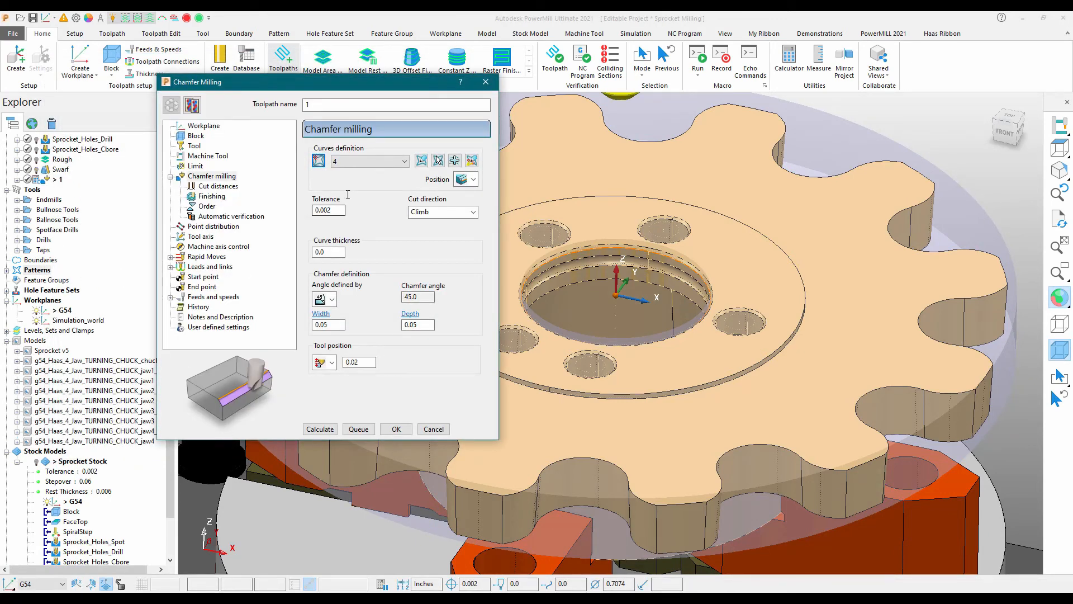
# - Choose pattern 3 as the chamfer's curve definition and reverse its machining side to the inside of the bore
pyautogui.click(384, 166)
pyautogui.click(358, 204)
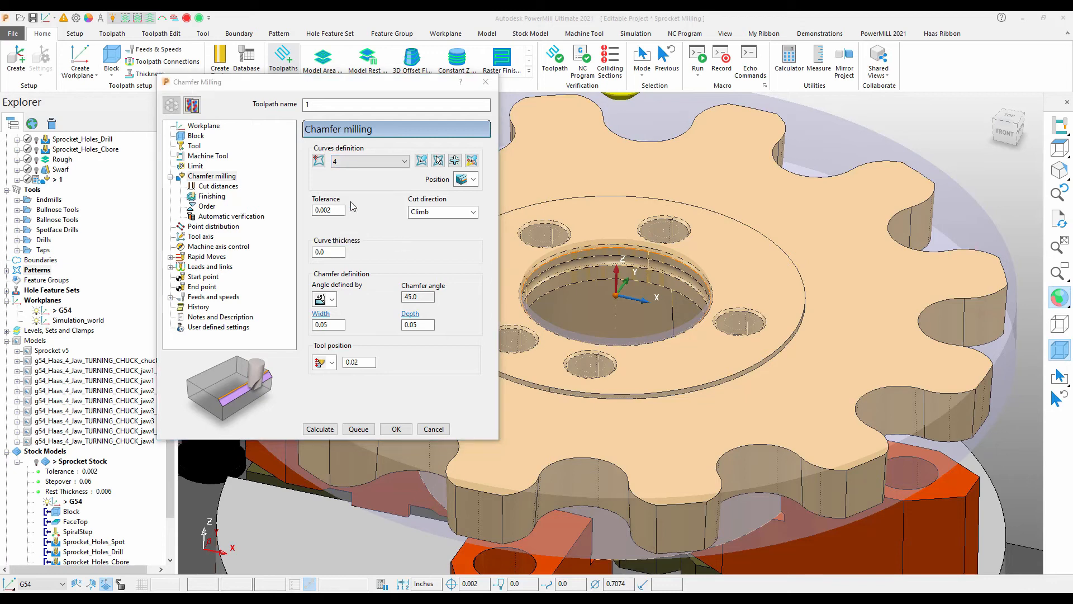
pyautogui.click(370, 230)
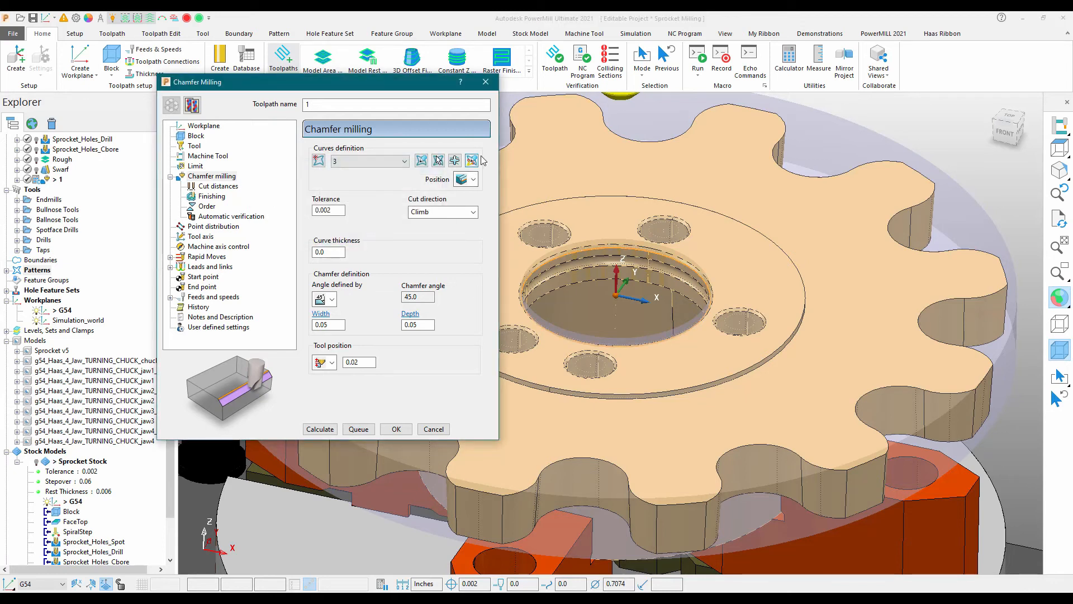
pyautogui.click(472, 162)
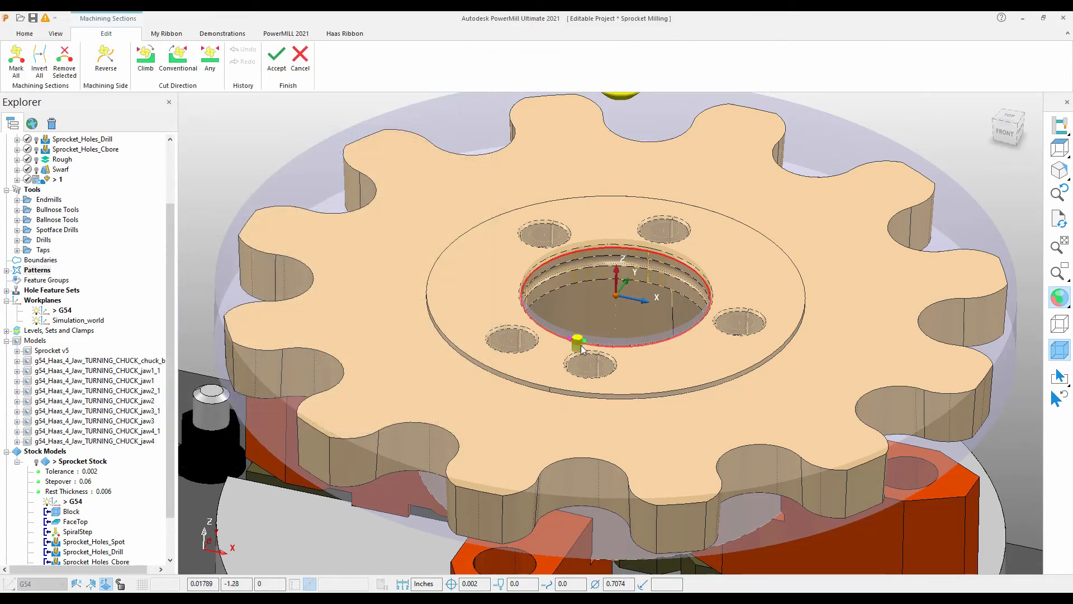
pyautogui.click(111, 60)
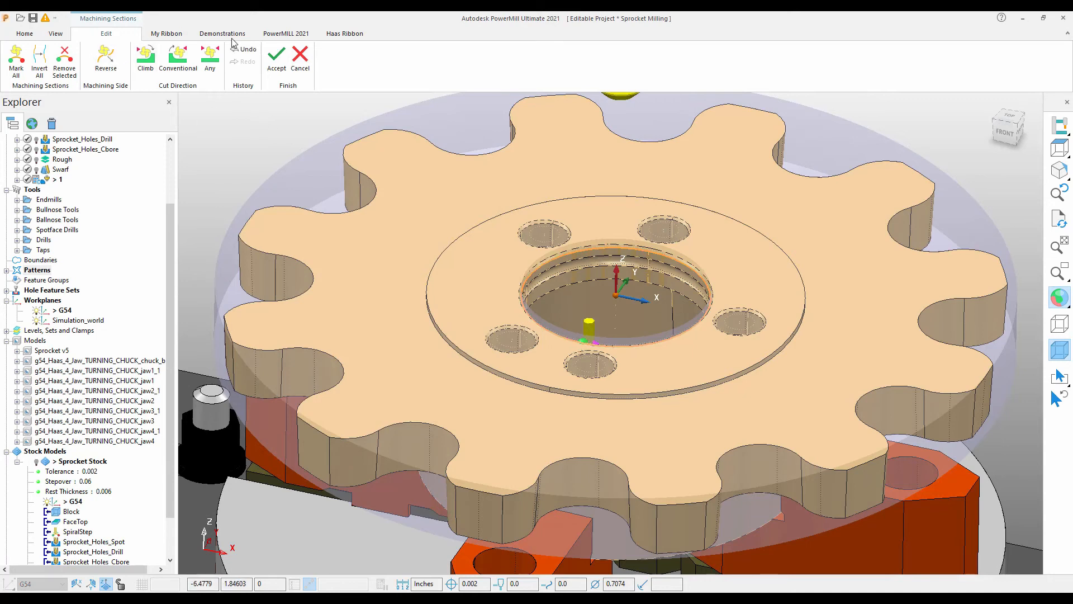
pyautogui.click(273, 57)
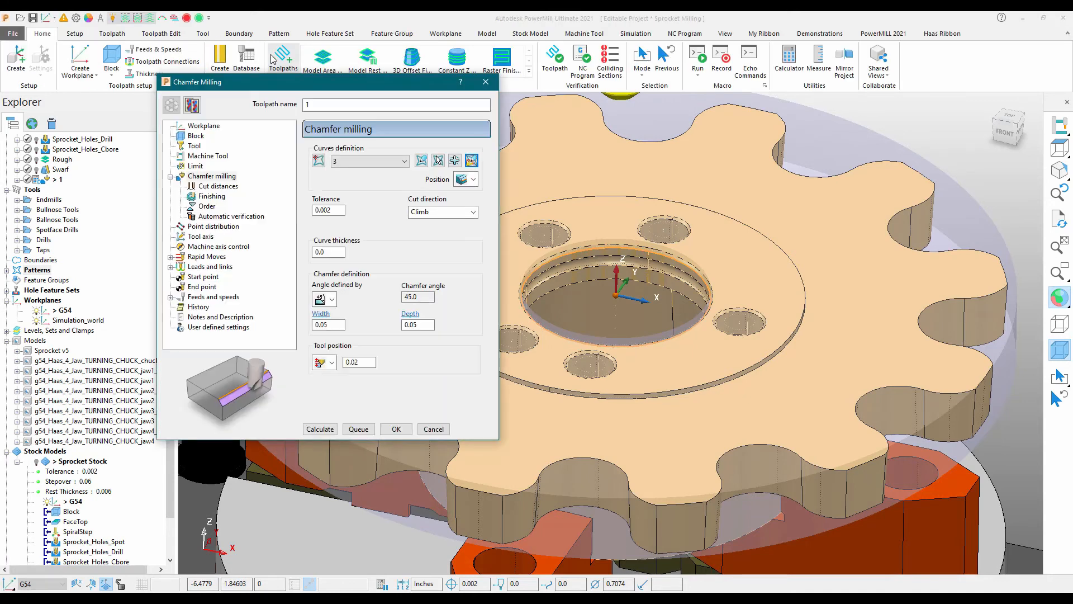
# - Calculate the chamfer milling toolpath, name it Chamfer and close its settings
pyautogui.click(326, 431)
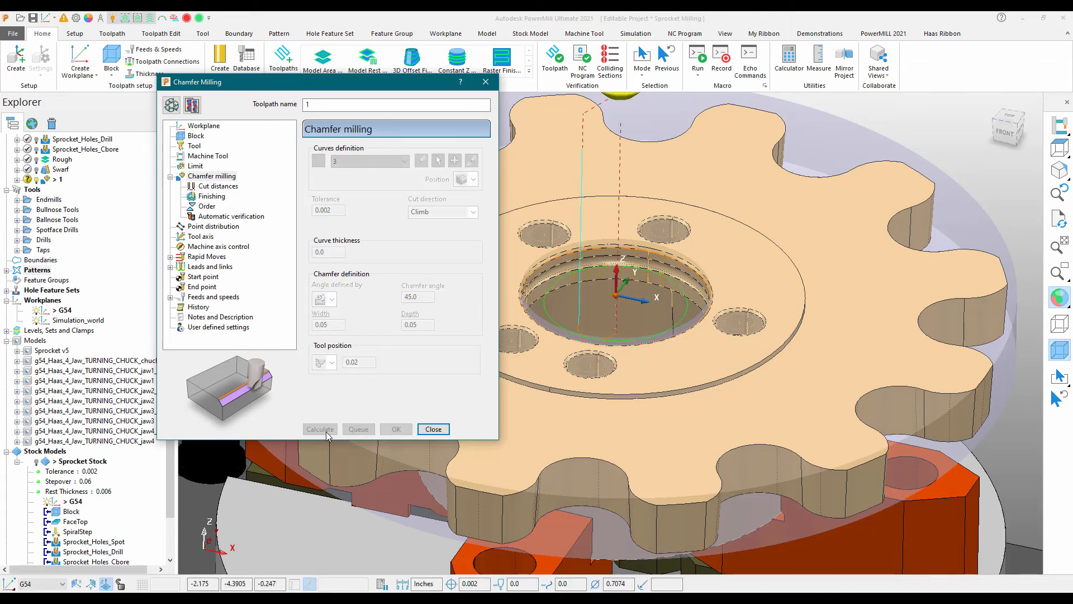
pyautogui.moveTo(334, 104); pyautogui.dragTo(277, 95)
pyautogui.write('Chan')
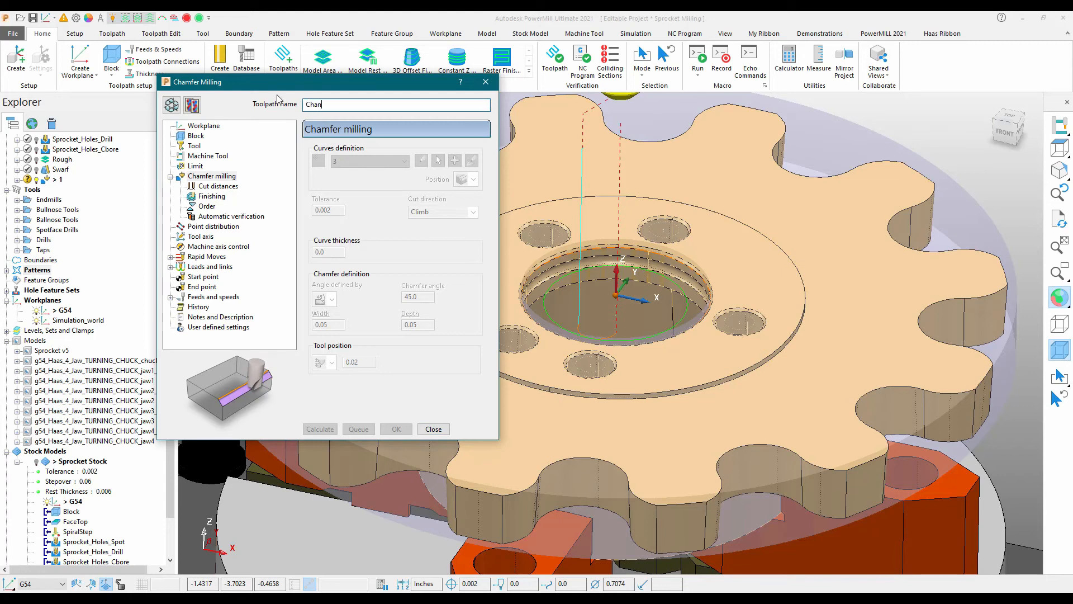
pyautogui.press('BackSpace')
pyautogui.press('BackSpace')
pyautogui.write('mfer')
pyautogui.click(216, 226)
pyautogui.click(210, 208)
pyautogui.click(215, 218)
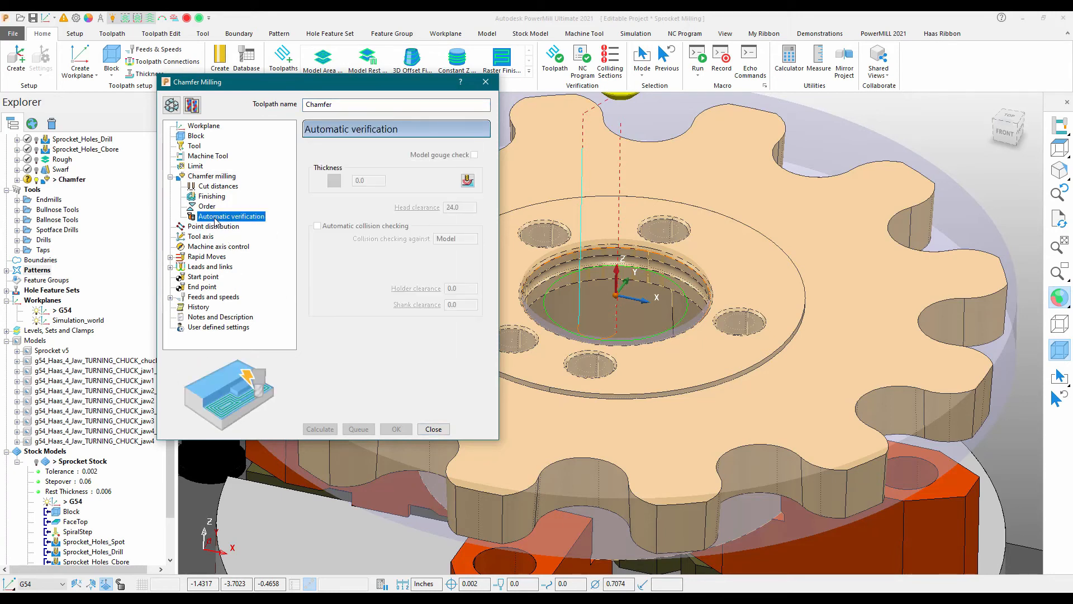
pyautogui.click(433, 429)
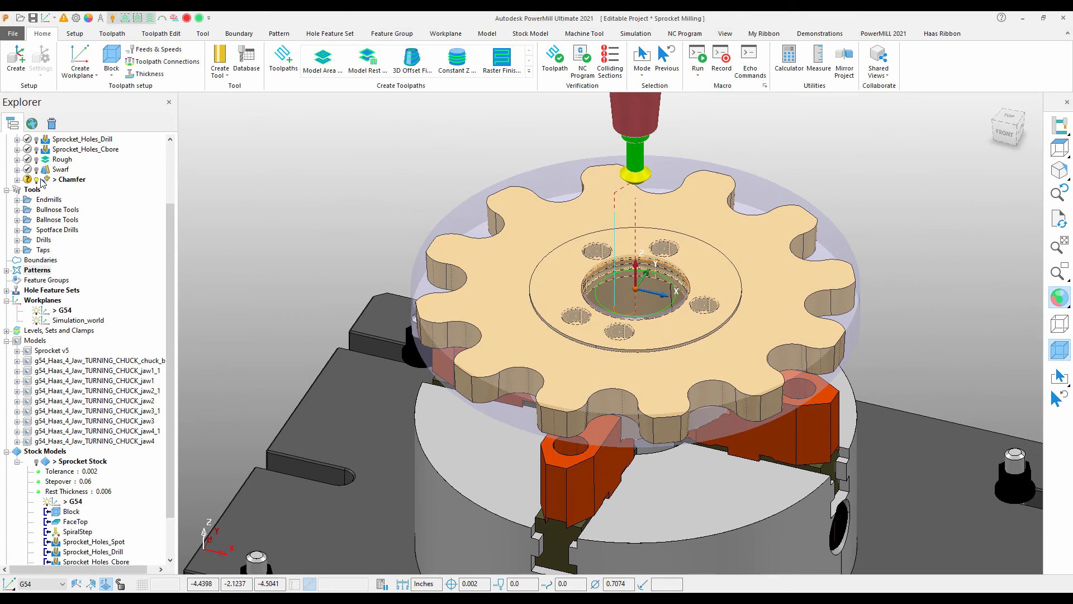
# - Examine the groove inside the sprocket's central bore up close from several angles
pyautogui.click(70, 180)
pyautogui.scroll(5, 532, 337)
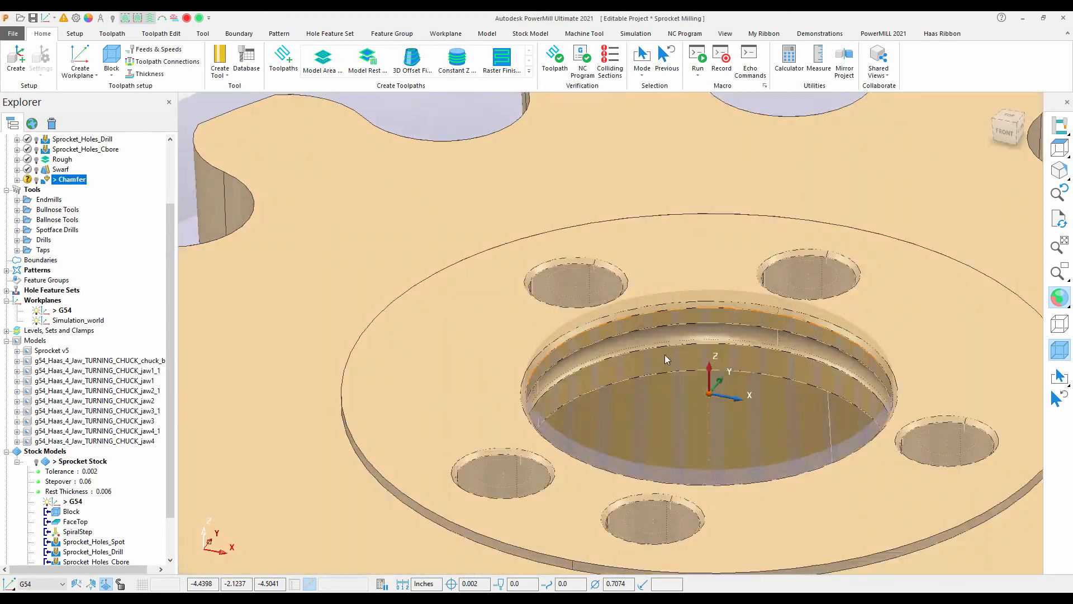
pyautogui.scroll(3, 665, 354)
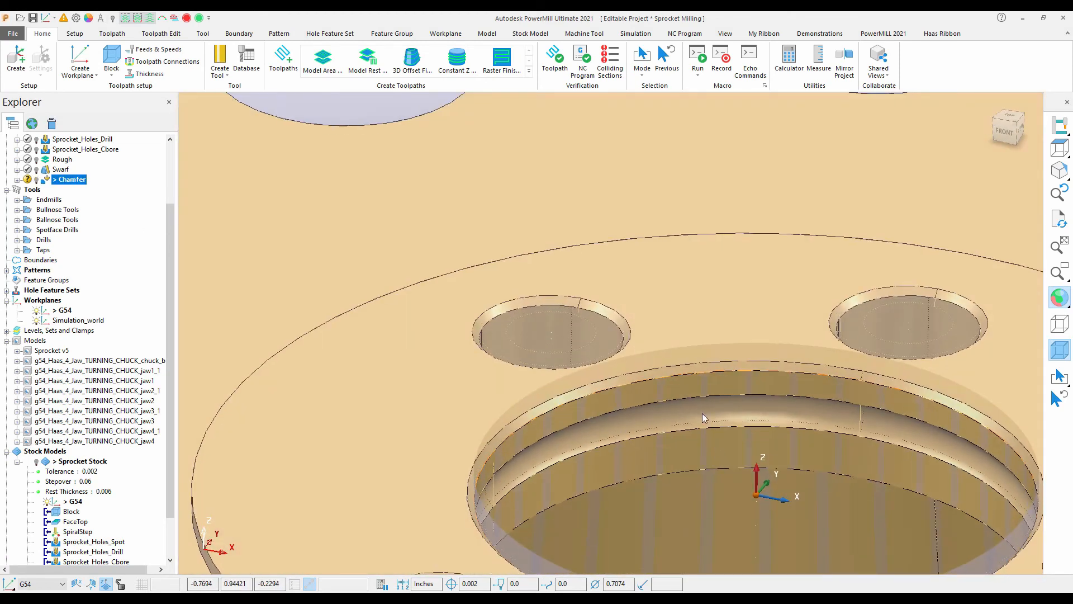
pyautogui.moveTo(653, 427); pyautogui.dragTo(665, 389, button='middle')
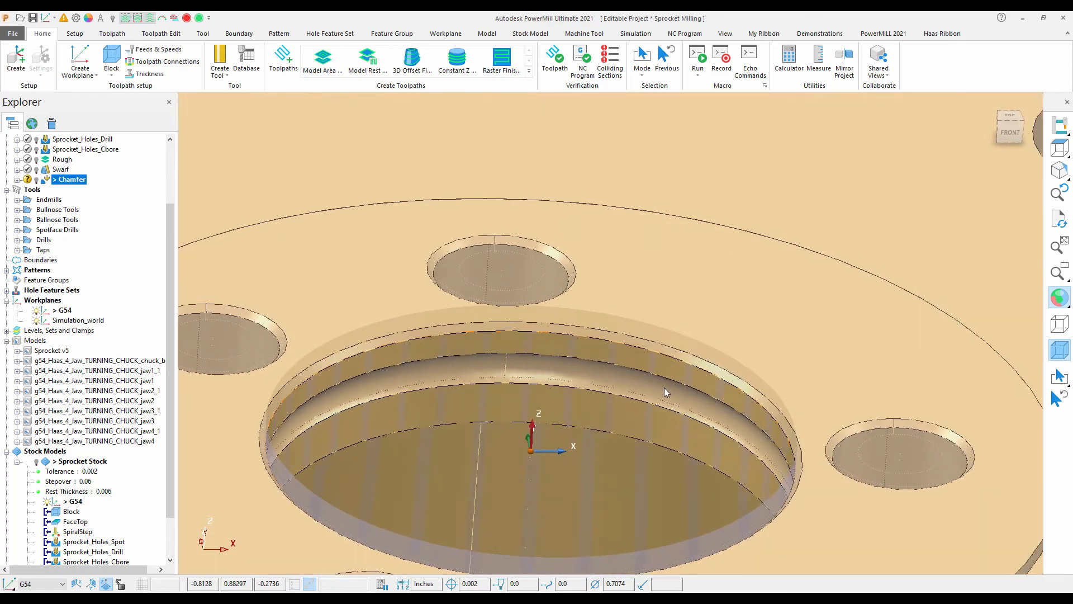
pyautogui.scroll(-4, 551, 377)
pyautogui.moveTo(551, 377); pyautogui.dragTo(469, 347, button='middle')
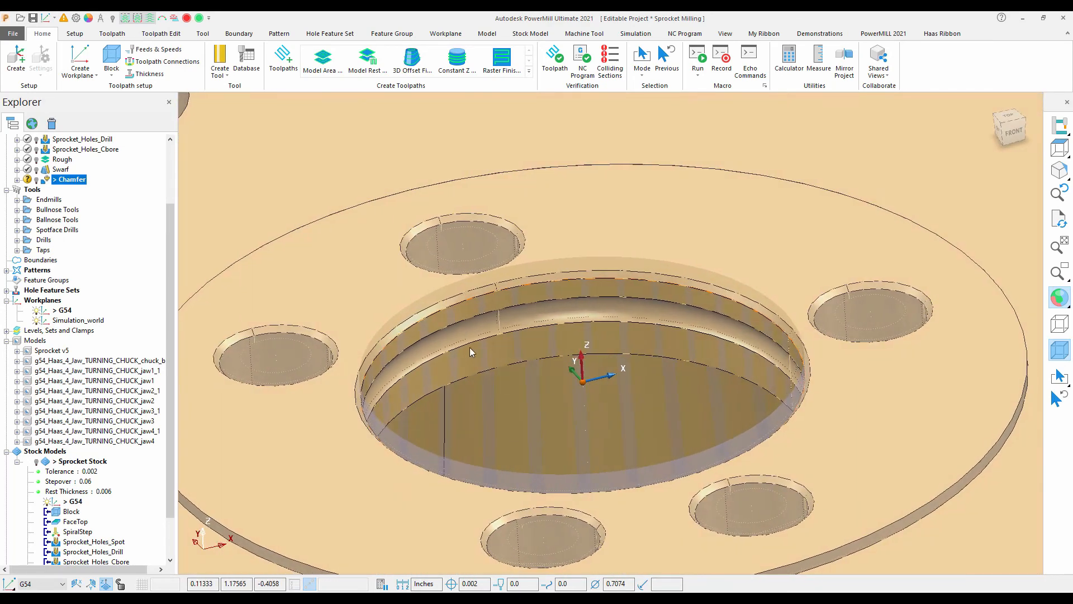
pyautogui.scroll(-6, 391, 387)
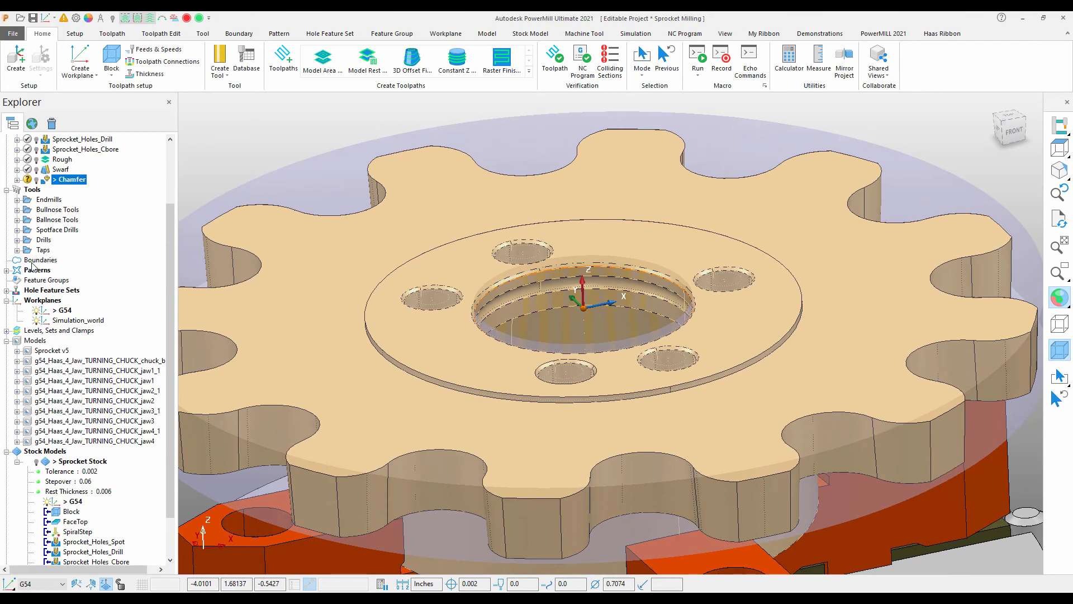
# - Activate the 1/16_BALL tool from the Ballnose Tools folder
pyautogui.click(17, 220)
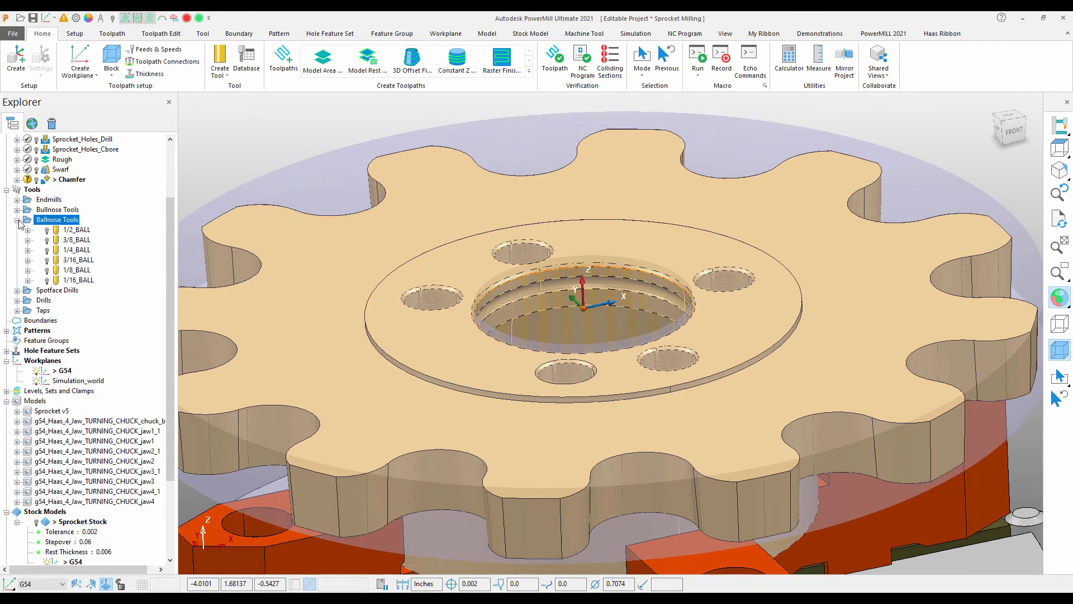
pyautogui.moveTo(45, 244)
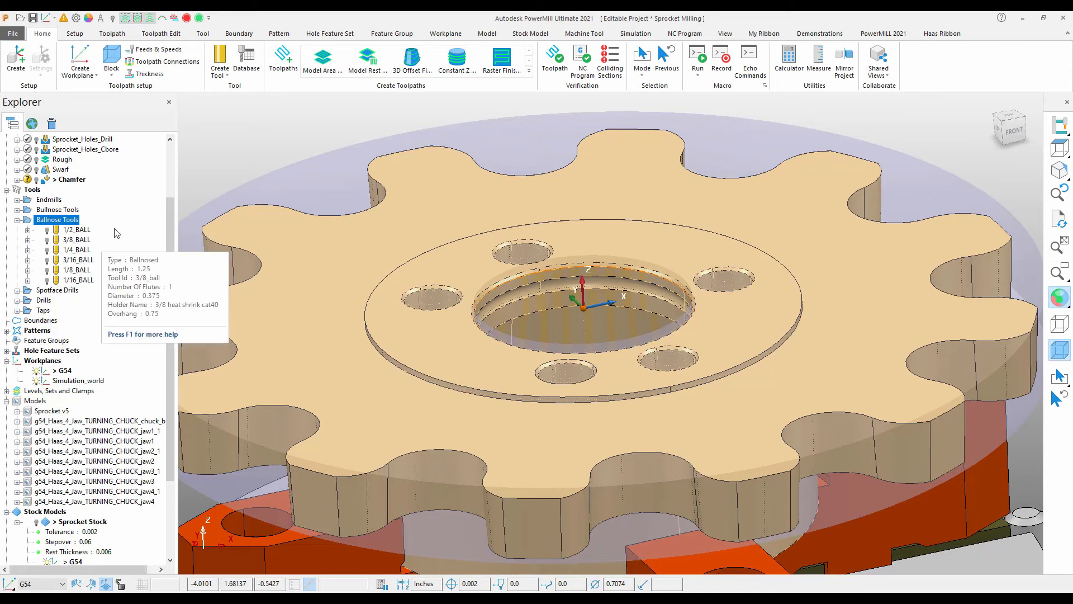
pyautogui.rightClick(78, 286)
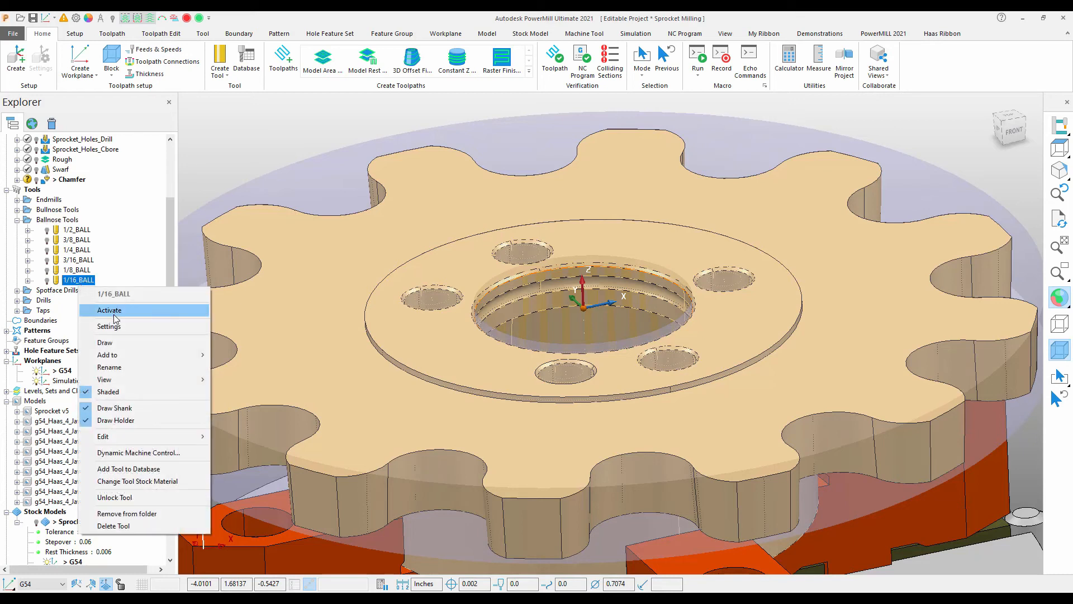
pyautogui.click(117, 310)
# - Select the curved groove surface inside the sprocket's central bore
pyautogui.scroll(-3, 437, 324)
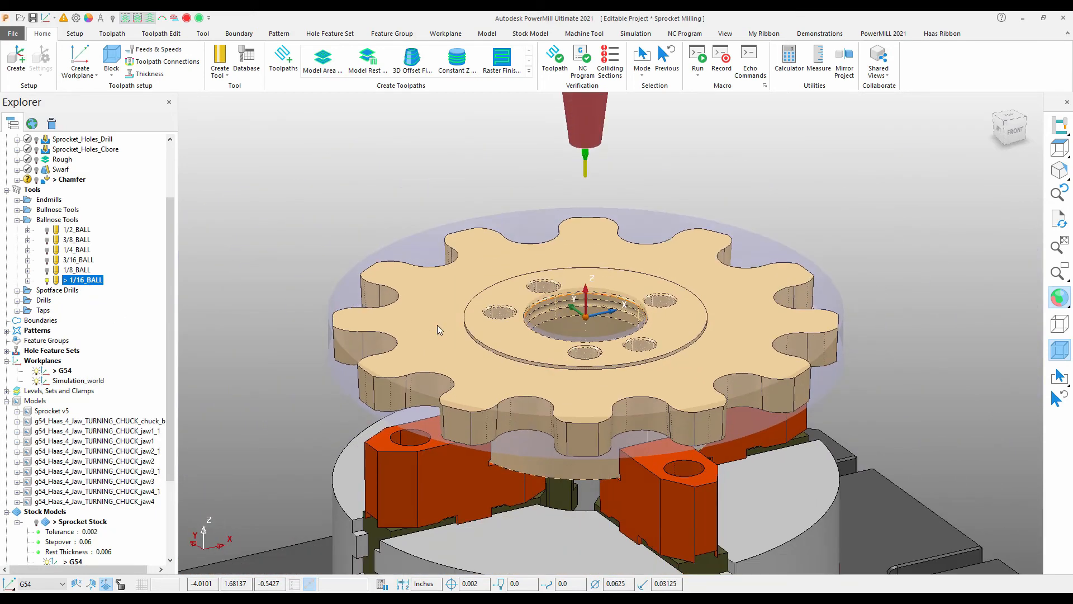
pyautogui.moveTo(437, 329); pyautogui.dragTo(491, 366, button='middle')
pyautogui.scroll(5, 492, 367)
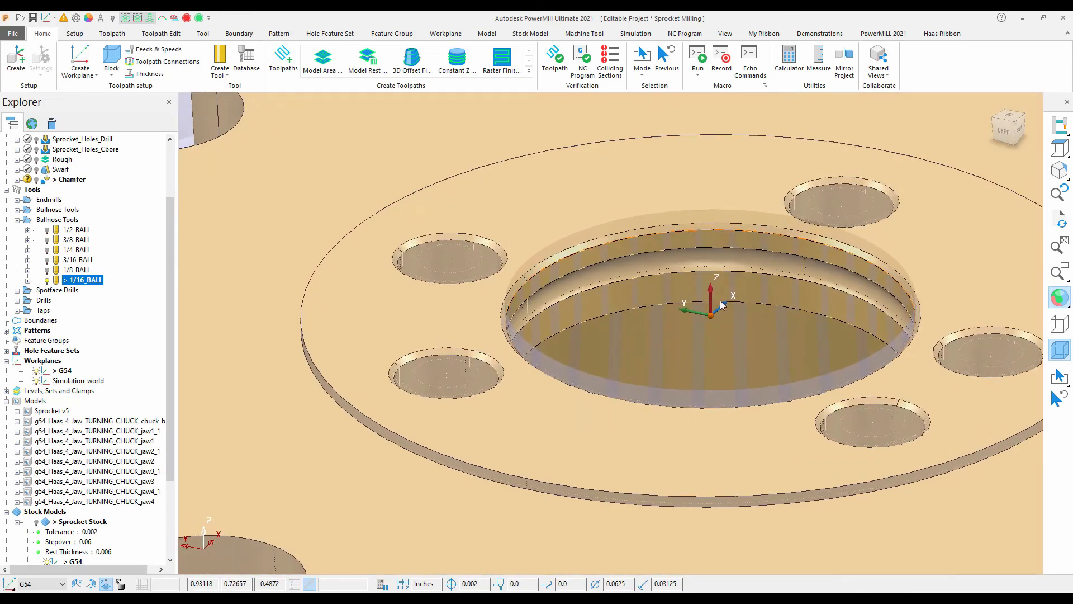
pyautogui.click(749, 265)
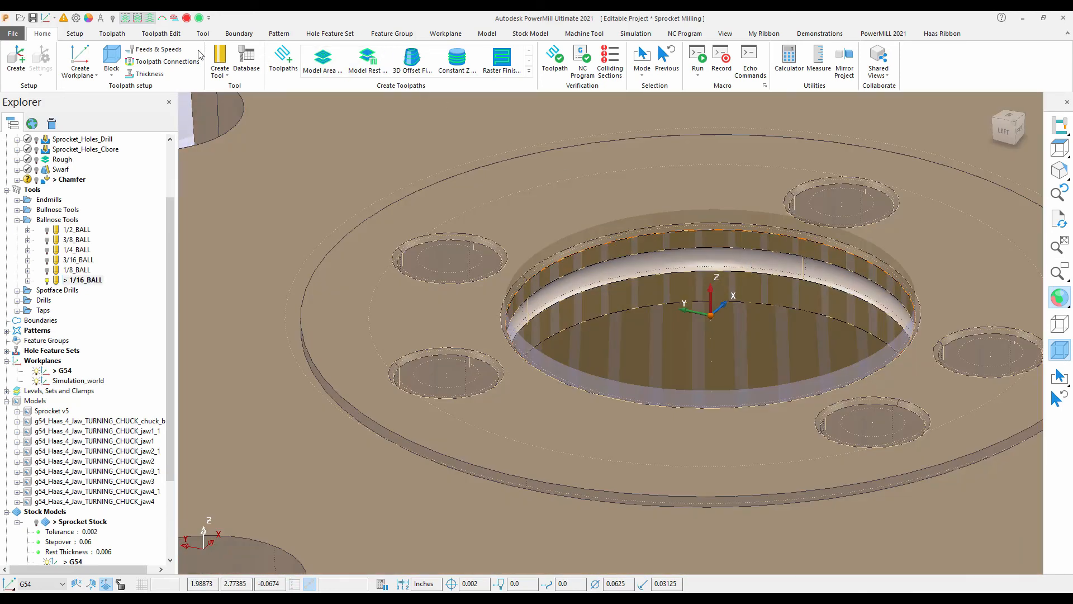
# - Start a new toolpath with the Surface Finishing strategy from the Finishing category
pyautogui.click(284, 60)
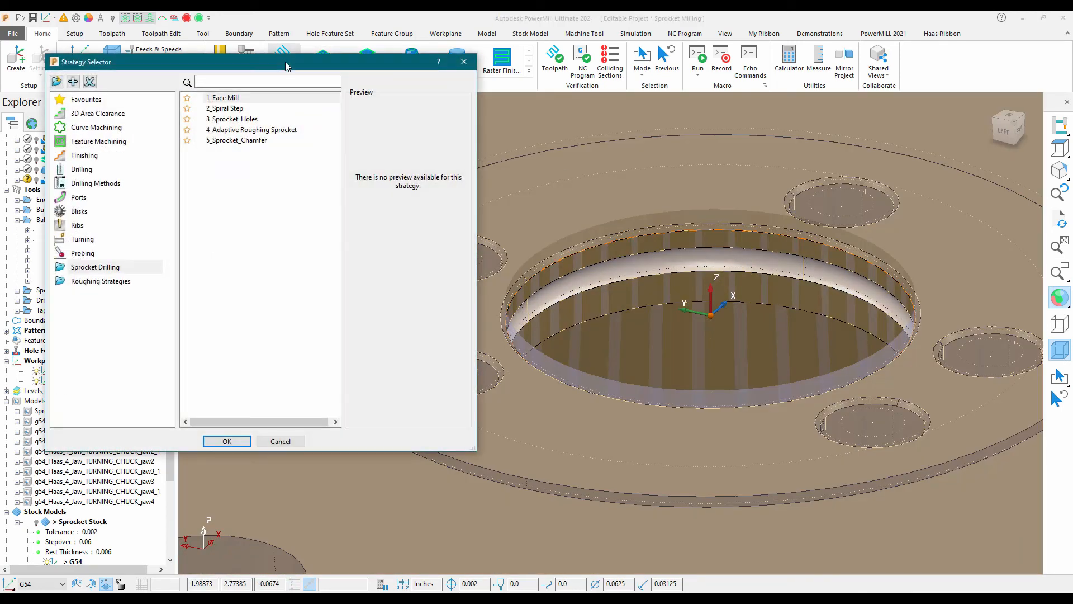
pyautogui.click(85, 156)
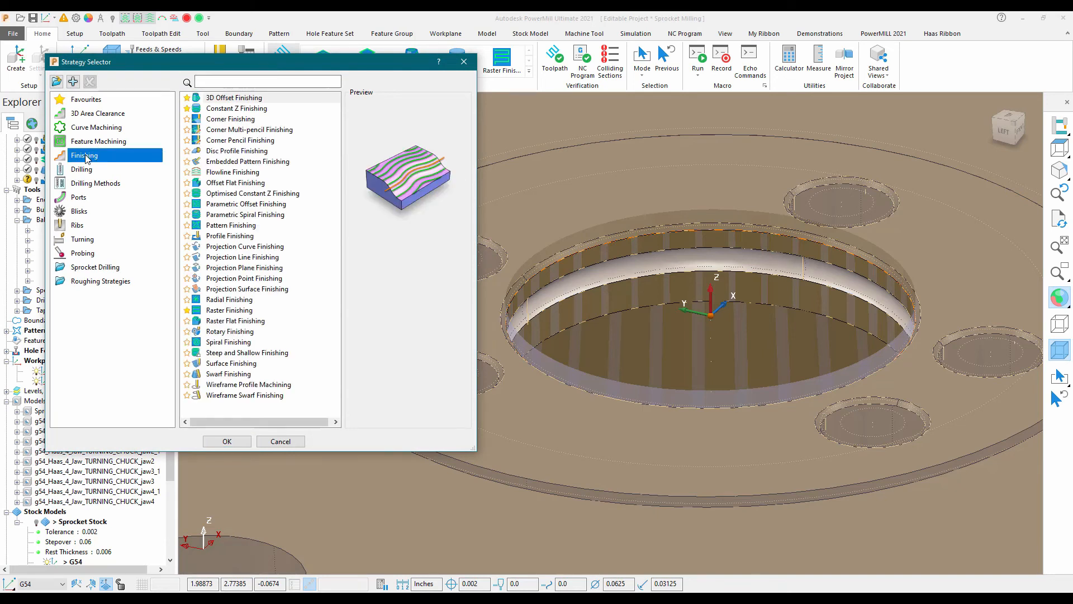
pyautogui.click(235, 364)
pyautogui.click(226, 442)
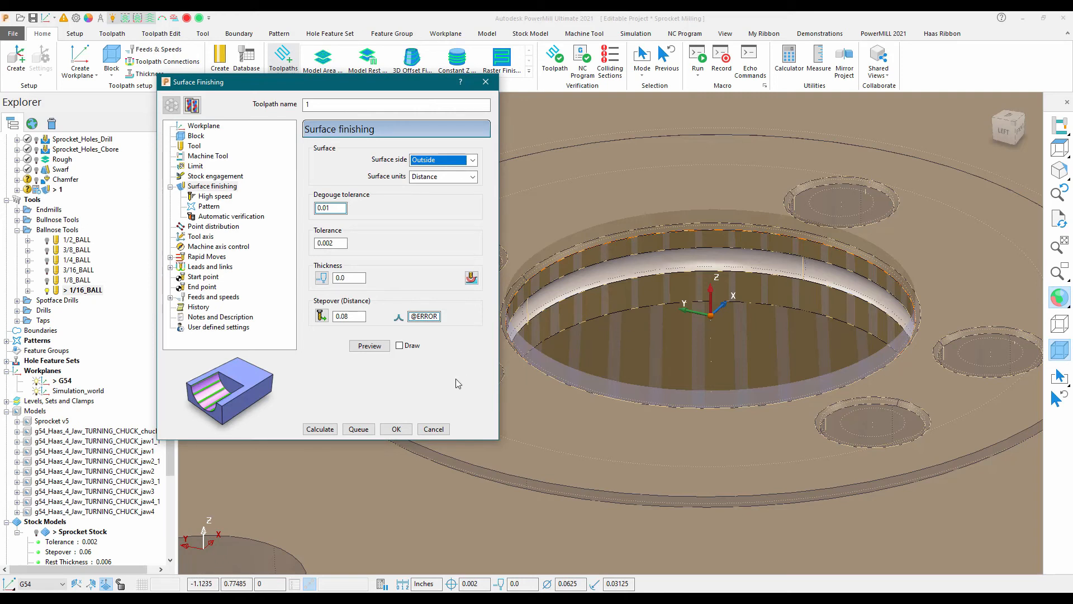
# - Turn on preview drawing and preview the surface finishing passes on the bore groove
pyautogui.click(400, 346)
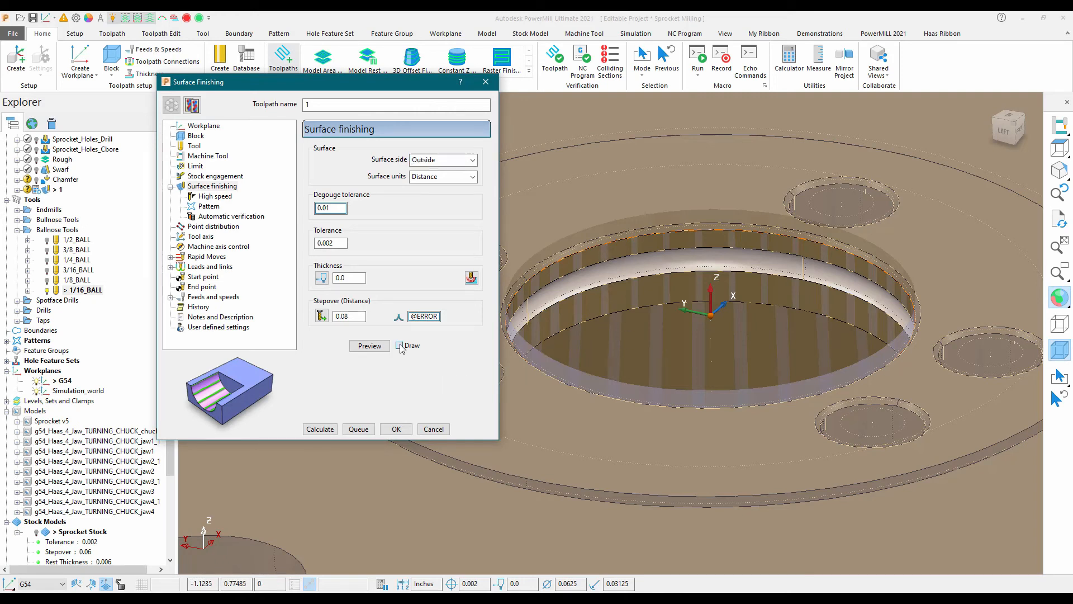
pyautogui.click(369, 346)
pyautogui.scroll(3, 839, 307)
pyautogui.moveTo(838, 307); pyautogui.dragTo(805, 333, button='middle')
pyautogui.scroll(-2, 870, 397)
pyautogui.scroll(-2, 870, 396)
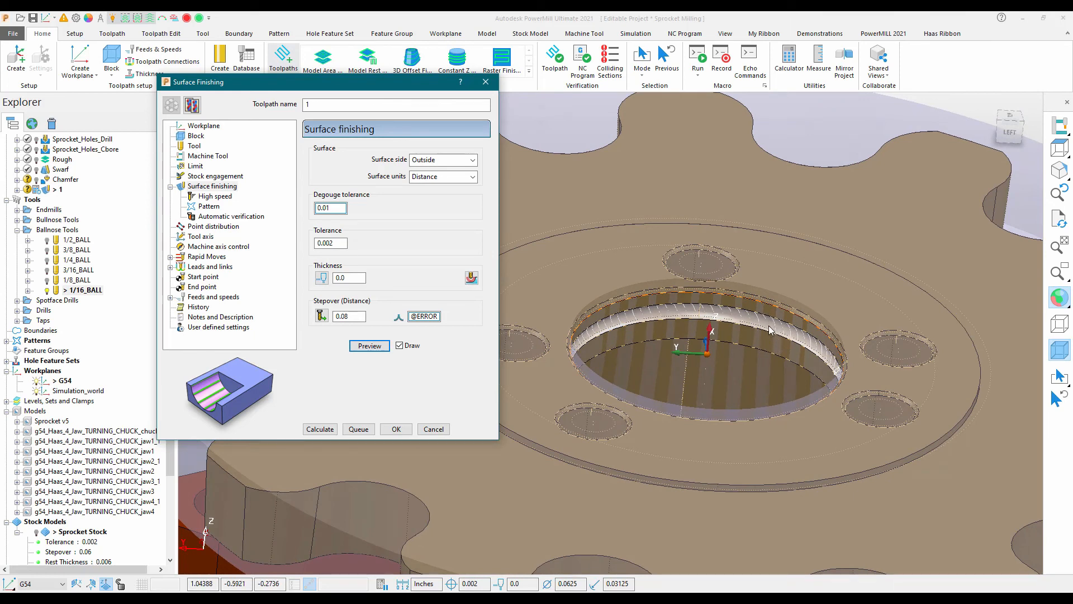
# - Set the pattern direction to V with Spiral turned off, and preview the passes around the groove
pyautogui.click(209, 206)
pyautogui.click(473, 167)
pyautogui.click(457, 190)
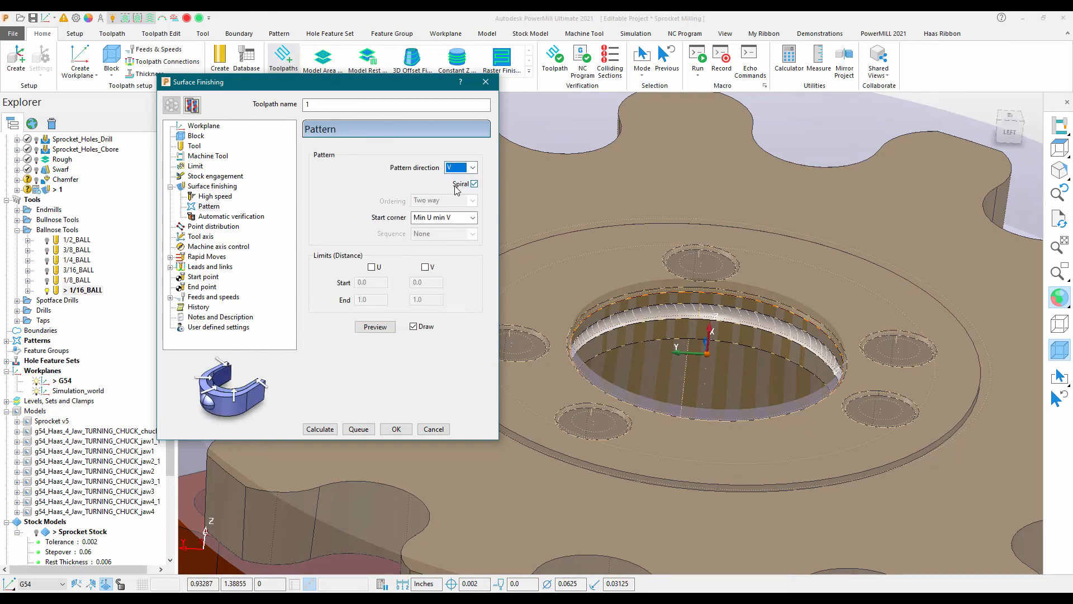
pyautogui.click(474, 184)
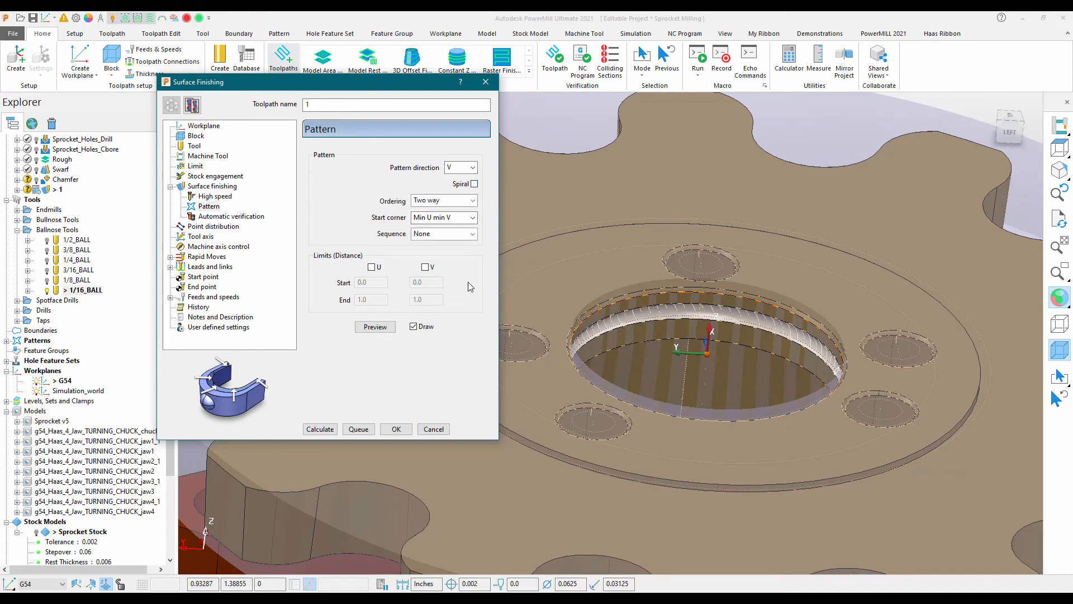
pyautogui.click(374, 328)
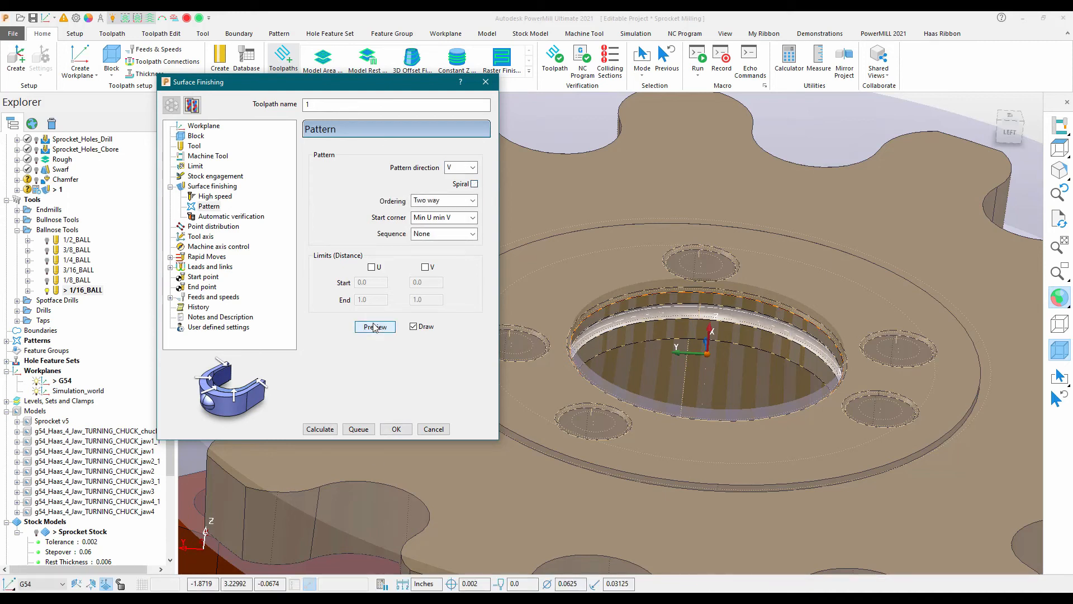
pyautogui.scroll(3, 842, 405)
pyautogui.moveTo(841, 401); pyautogui.dragTo(811, 360, button='middle')
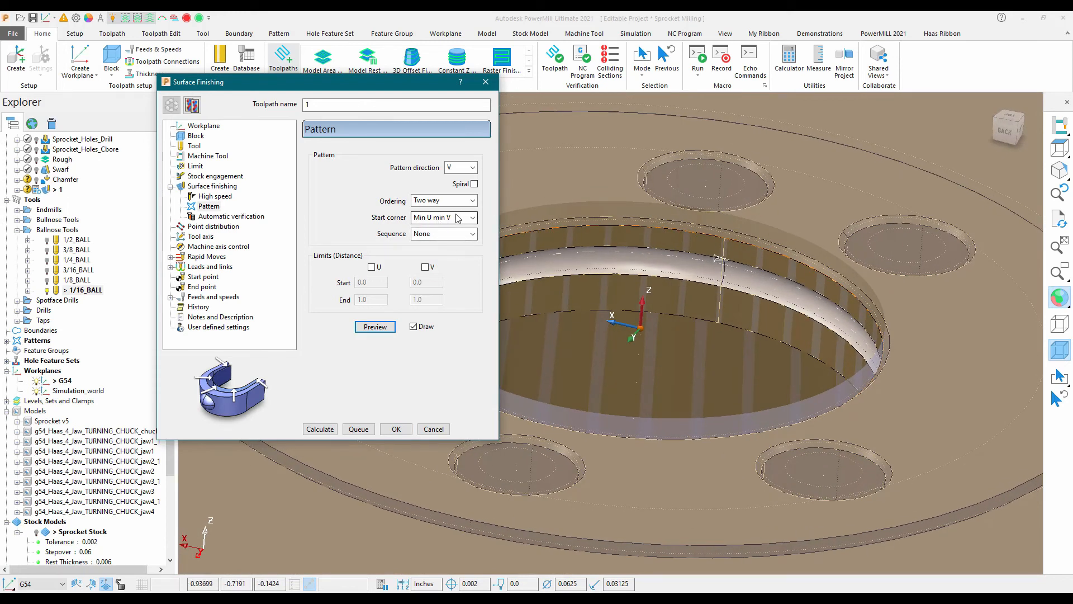
# - Set the pattern's start corner to Min U max V and its ordering to One way, and refresh the preview
pyautogui.click(473, 217)
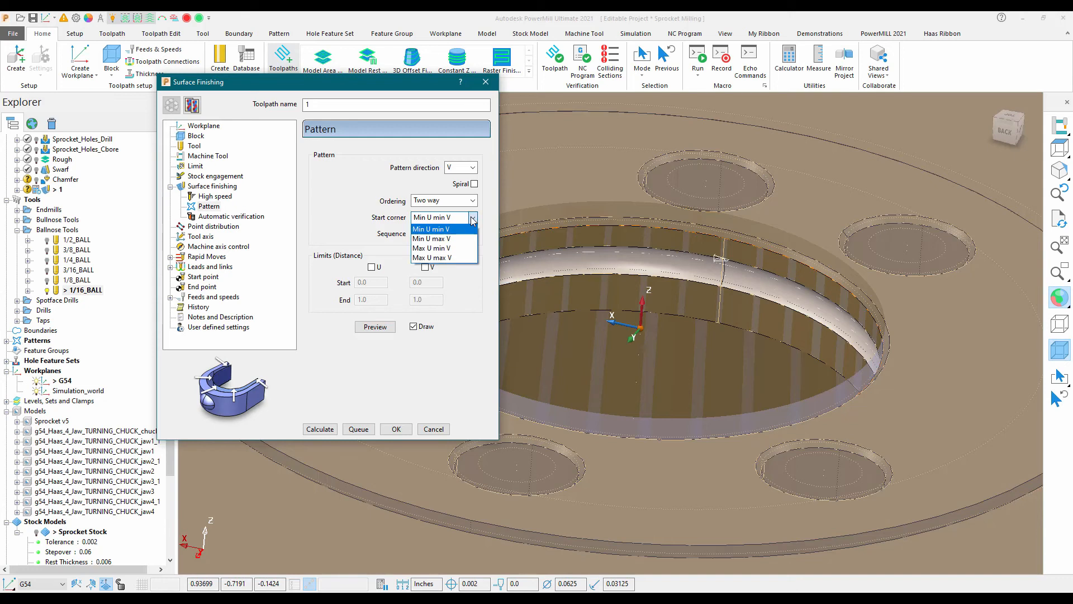
pyautogui.click(436, 239)
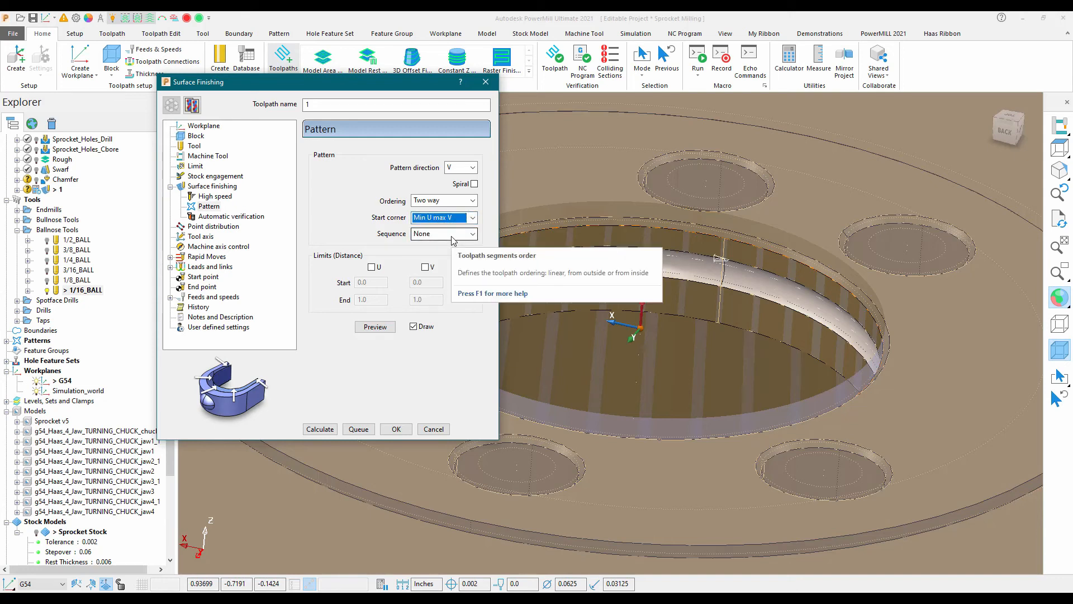
pyautogui.click(459, 201)
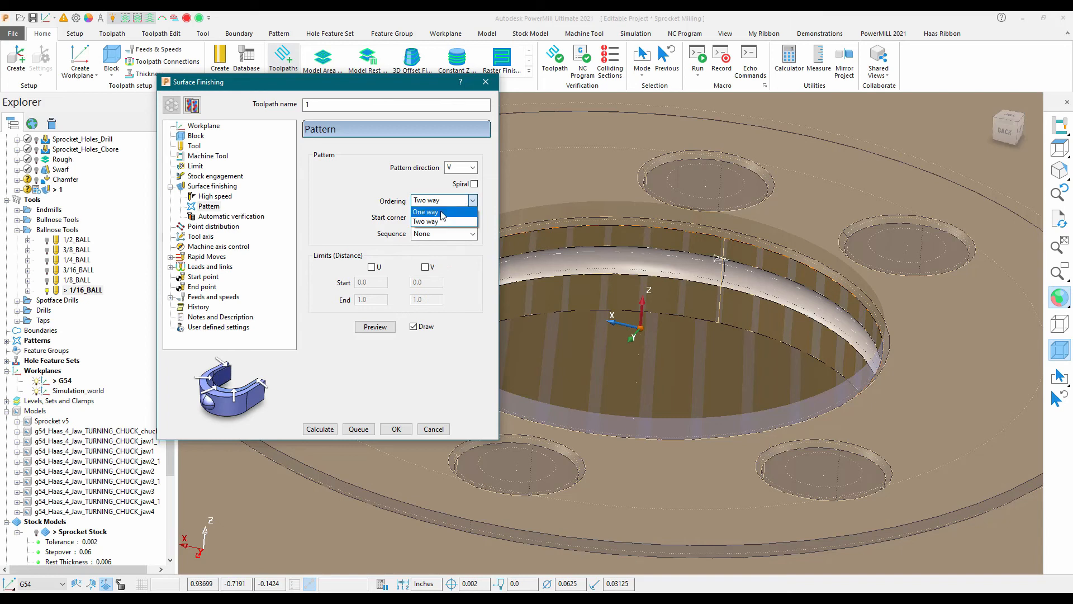
pyautogui.click(441, 216)
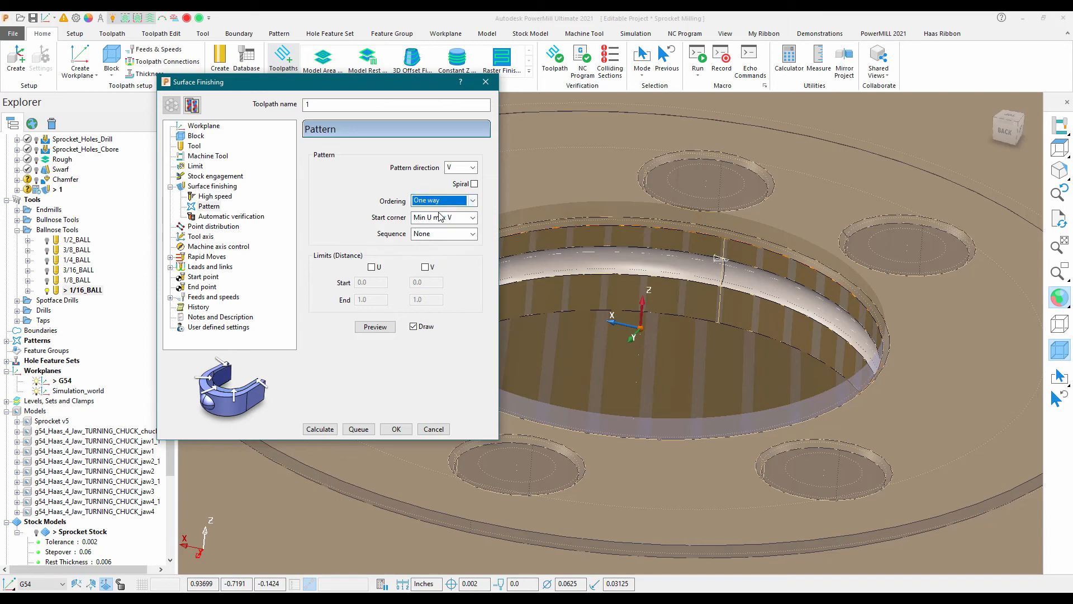
pyautogui.click(383, 329)
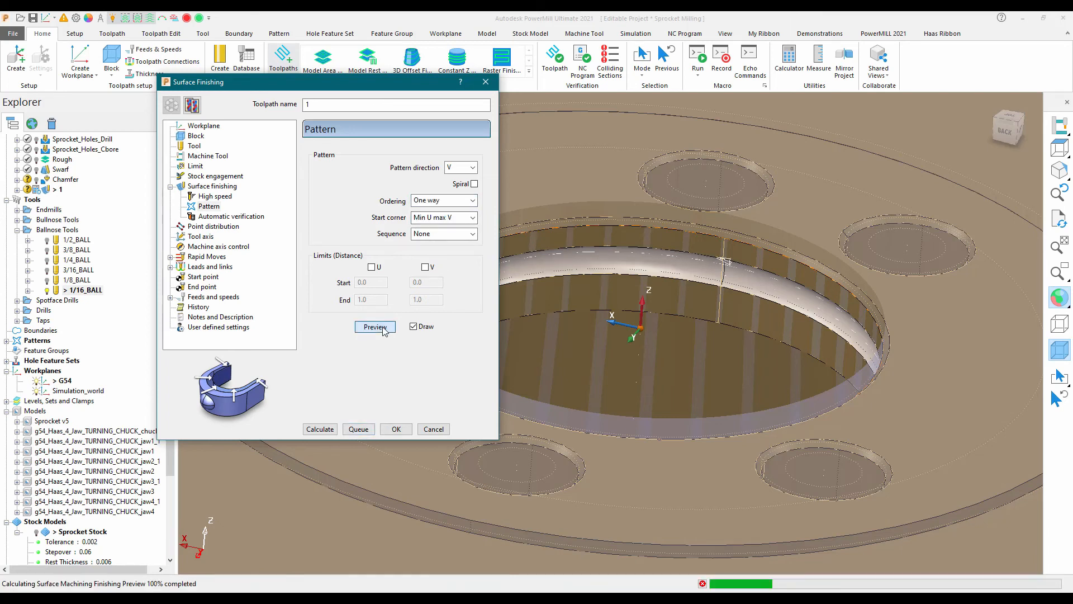
# - Set the surface finishing stepover to 0.01 and preview the denser passes on the groove
pyautogui.click(206, 187)
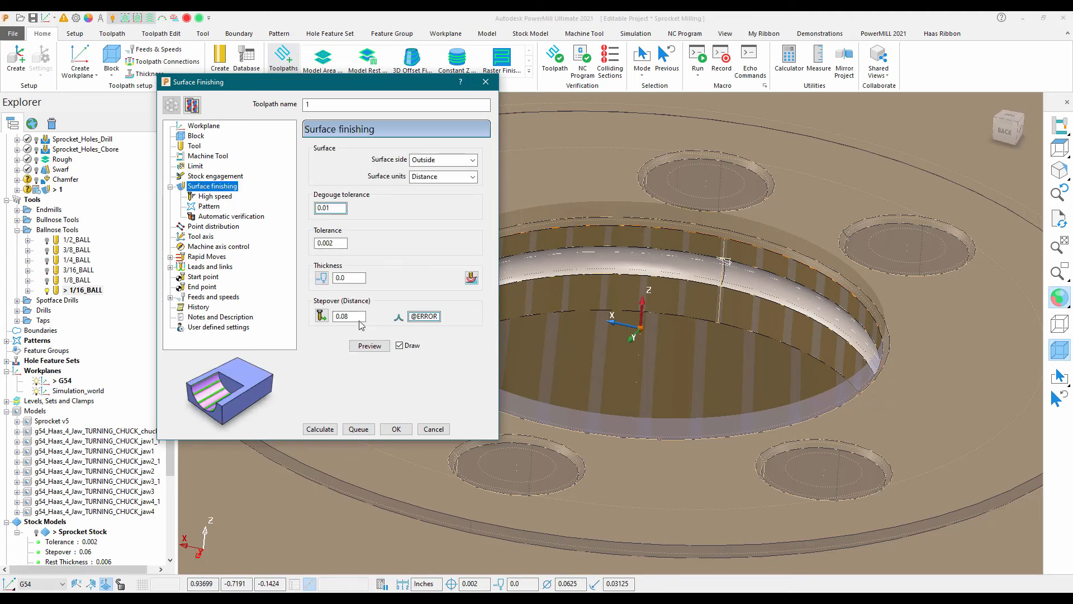
pyautogui.moveTo(357, 317); pyautogui.dragTo(319, 306)
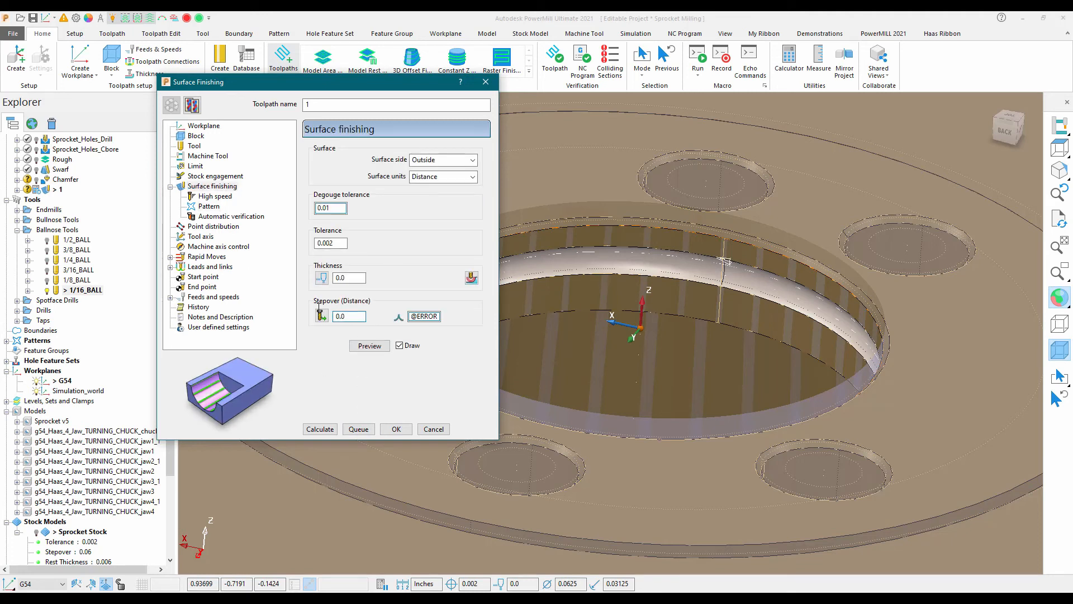
pyautogui.click(368, 346)
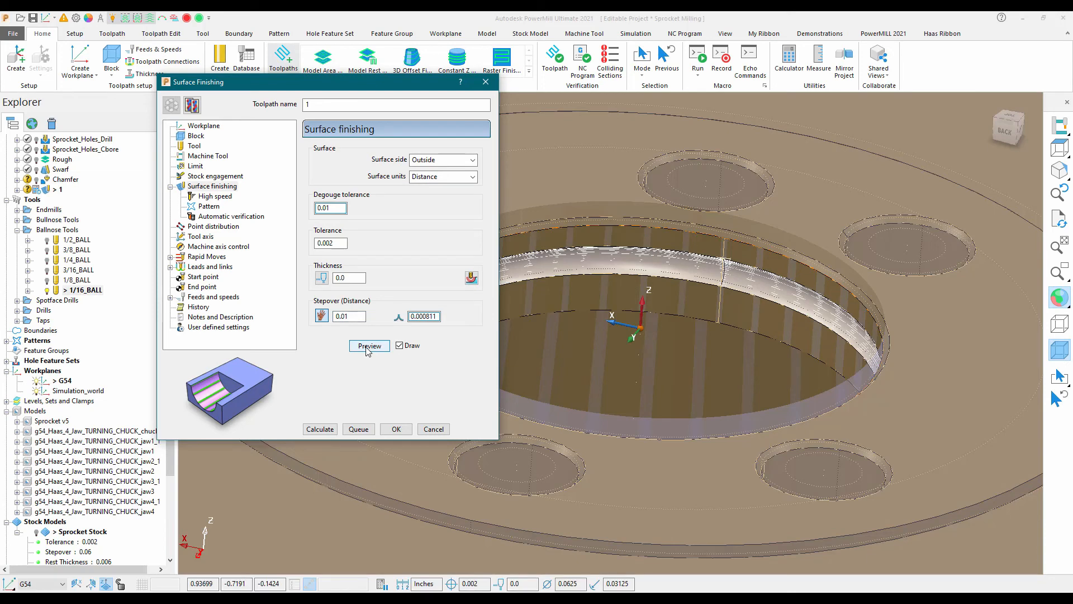
pyautogui.scroll(3, 776, 329)
pyautogui.moveTo(775, 330); pyautogui.dragTo(807, 330, button='middle')
pyautogui.scroll(-3, 807, 330)
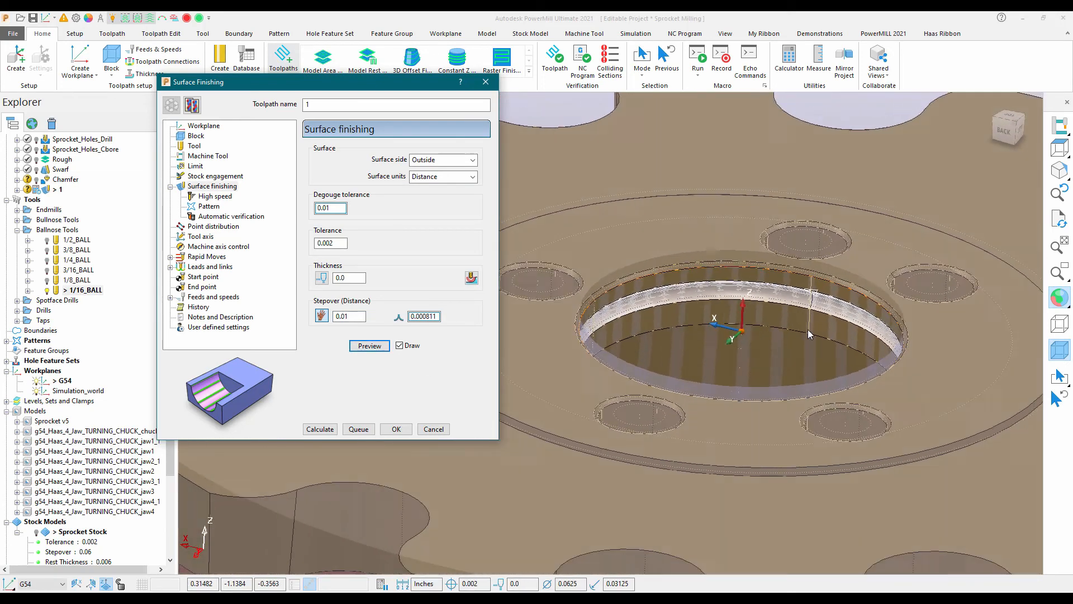
pyautogui.scroll(-1, 807, 330)
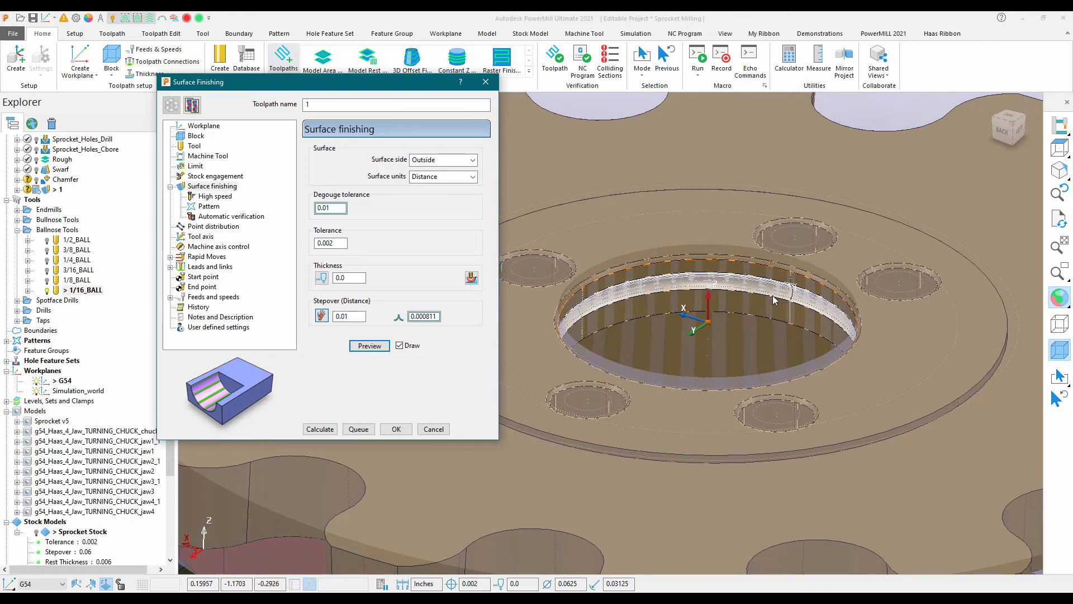
# - Set the tool axis to From point at X 0.0, Y 0.0, Z 0.75
pyautogui.click(201, 237)
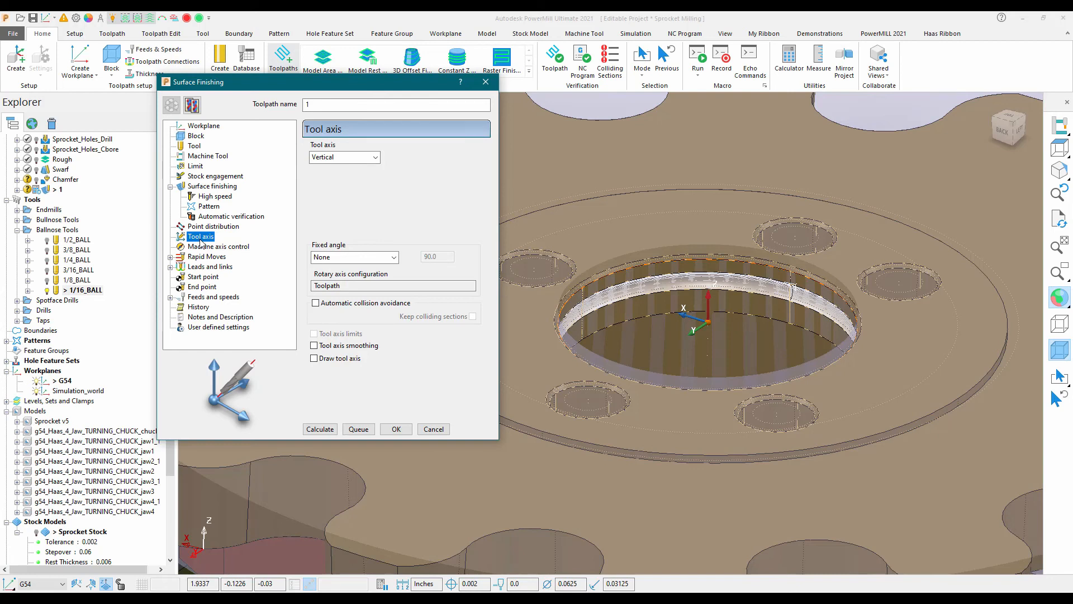
pyautogui.click(377, 158)
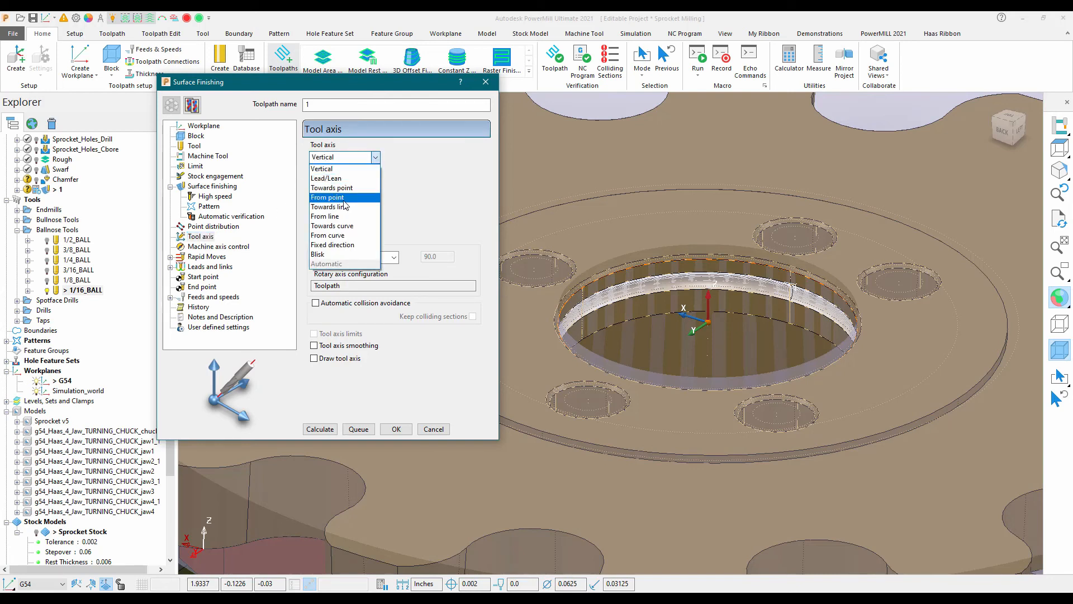
pyautogui.click(335, 198)
pyautogui.doubleClick(442, 178)
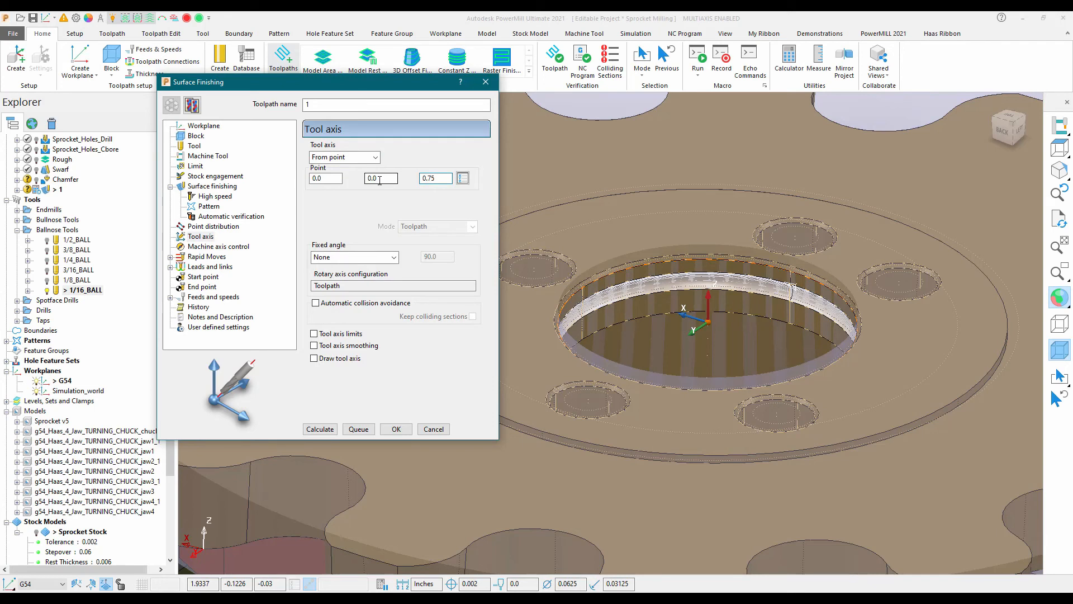
# - Name the surface finishing toolpath groove and calculate it
pyautogui.moveTo(340, 104); pyautogui.dragTo(273, 92)
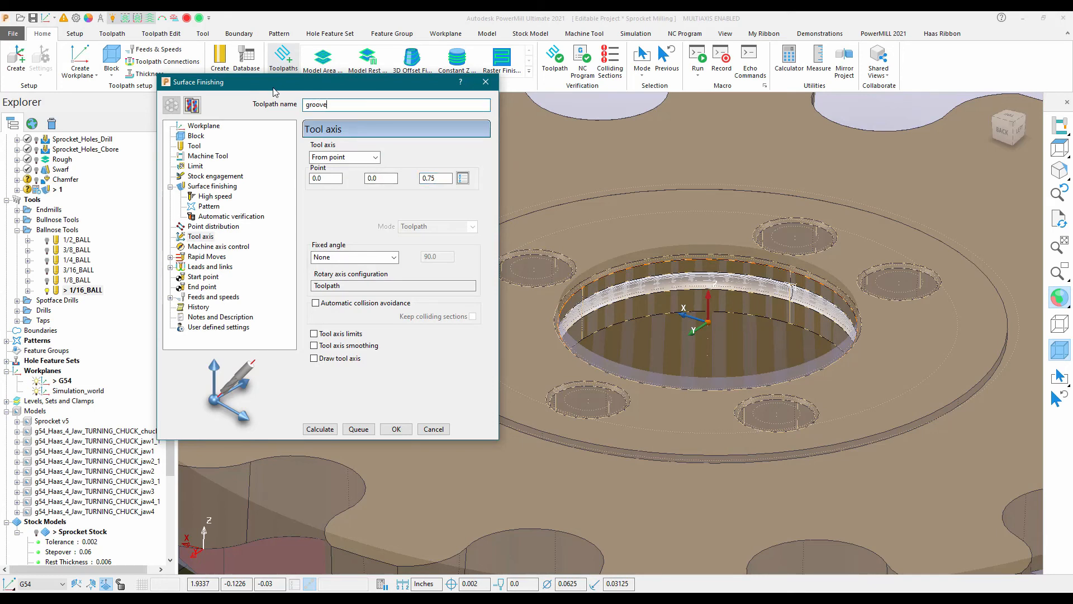
pyautogui.write('groove')
pyautogui.click(319, 429)
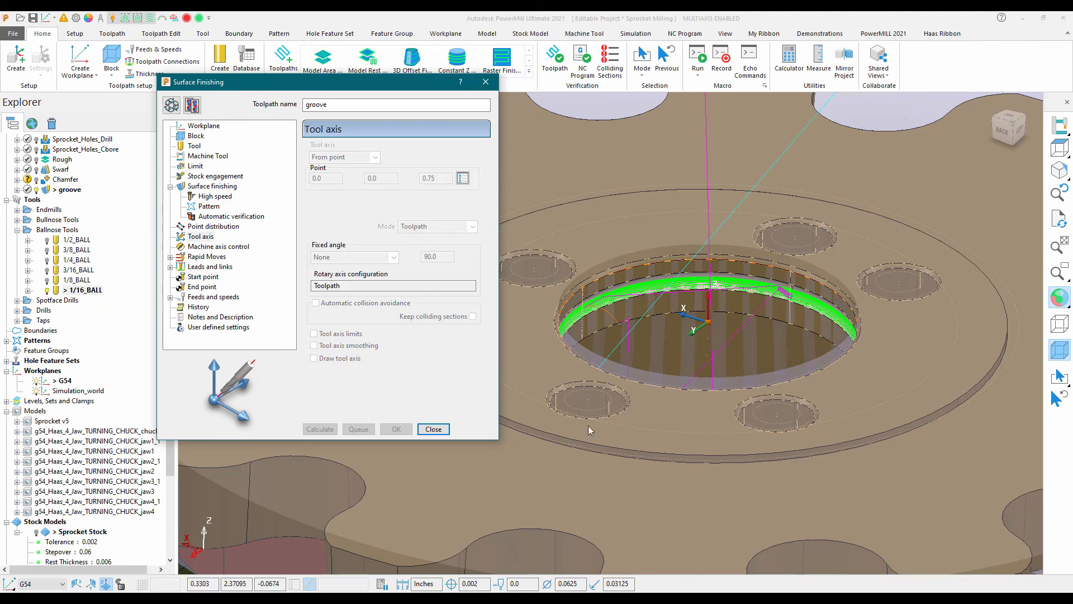
# - Examine the calculated groove passes and their lead and link moves around the bore, and close the surface finishing settings
pyautogui.scroll(2, 816, 439)
pyautogui.scroll(5, 816, 440)
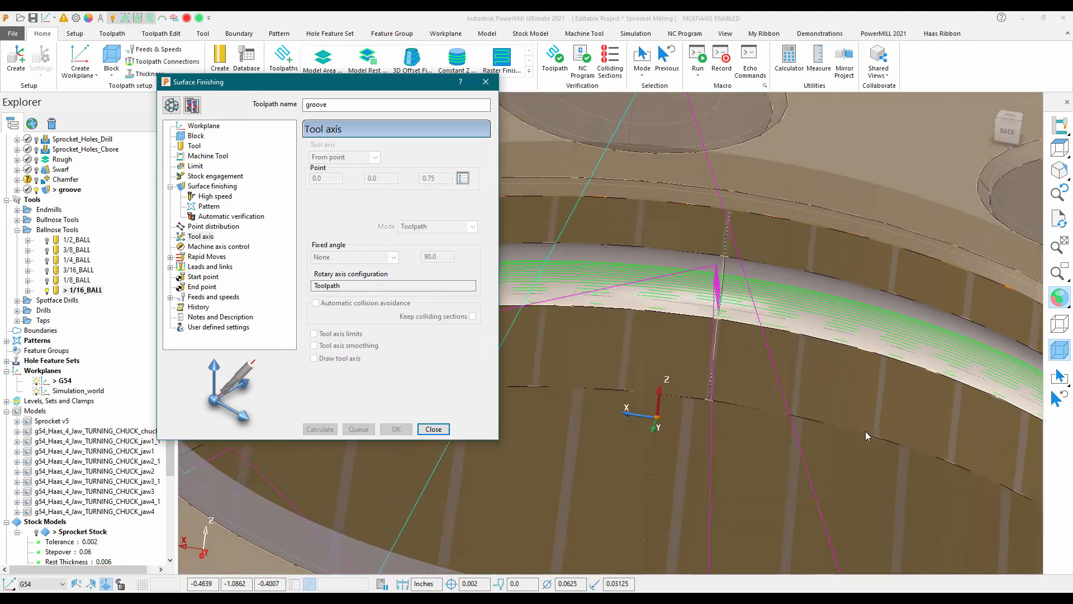
pyautogui.scroll(-5, 911, 440)
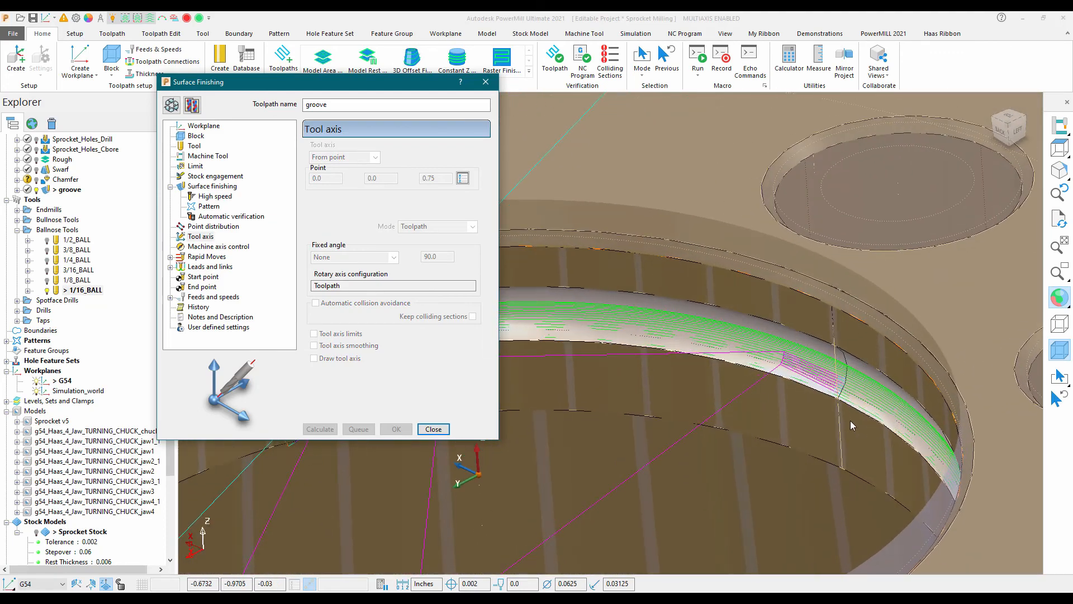
pyautogui.scroll(-5, 852, 425)
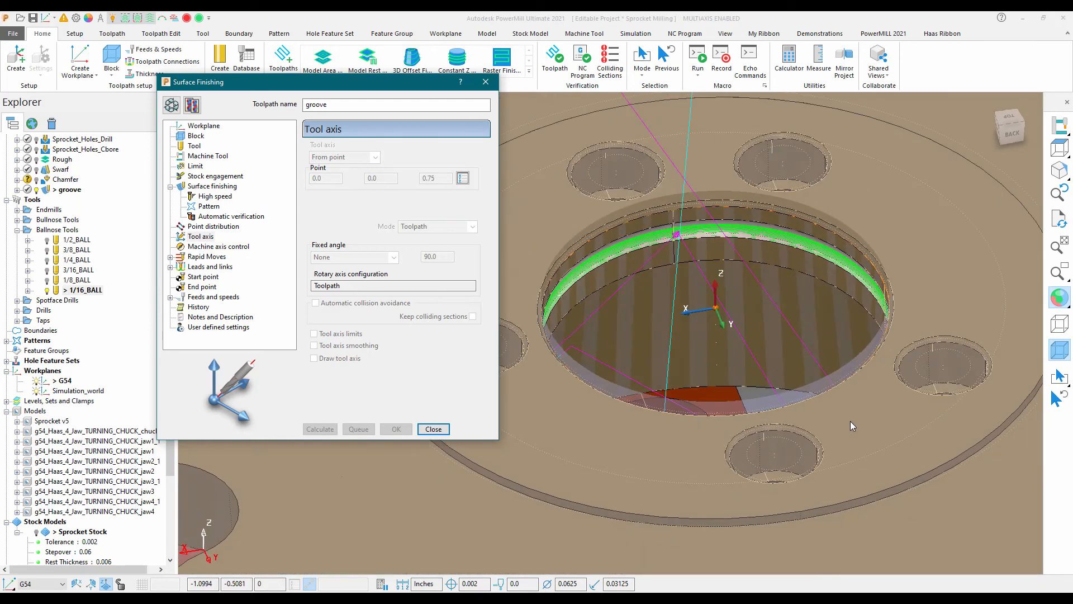
pyautogui.scroll(-2, 850, 422)
pyautogui.moveTo(850, 421); pyautogui.dragTo(750, 377, button='middle')
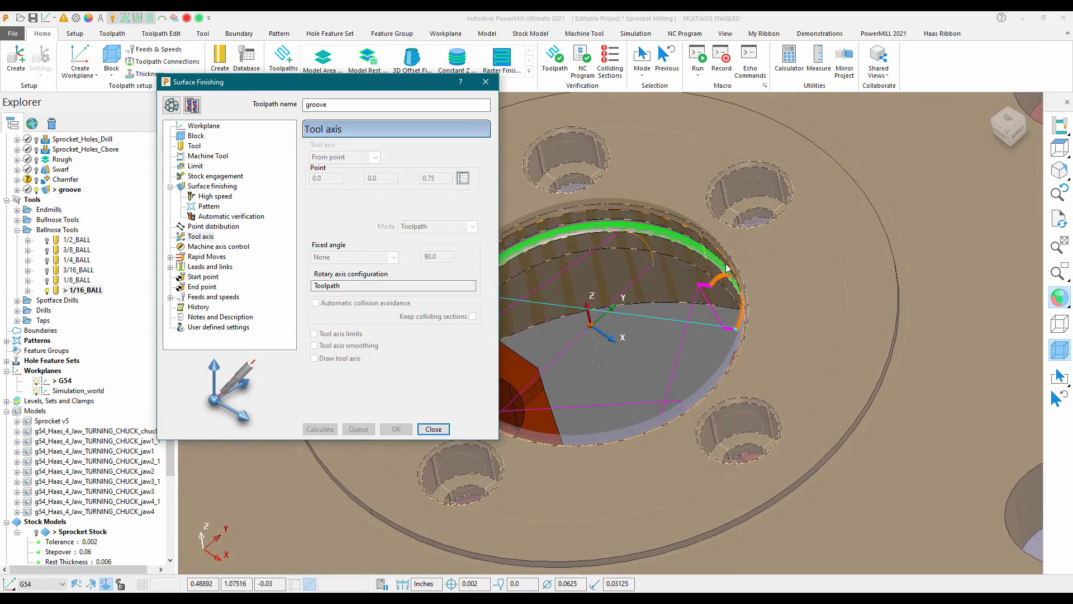
pyautogui.scroll(-1, 692, 271)
pyautogui.scroll(-1, 692, 274)
pyautogui.click(434, 429)
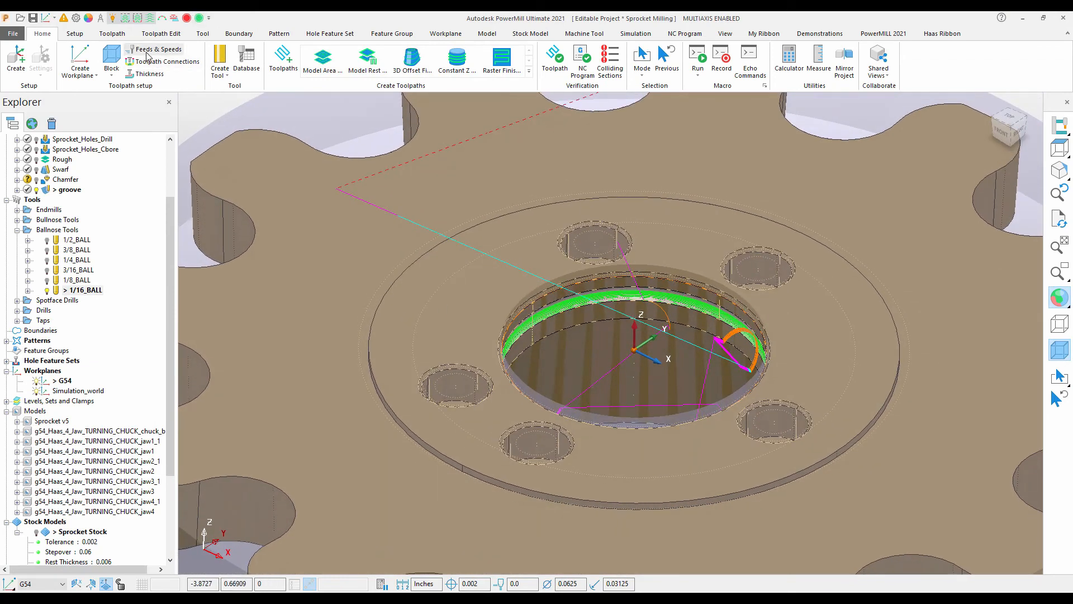
# - Try a surface normal arc lead out, replace it with the lead-in settings (horizontal arc, angle 90.0, radius 0.25), and apply
pyautogui.click(170, 37)
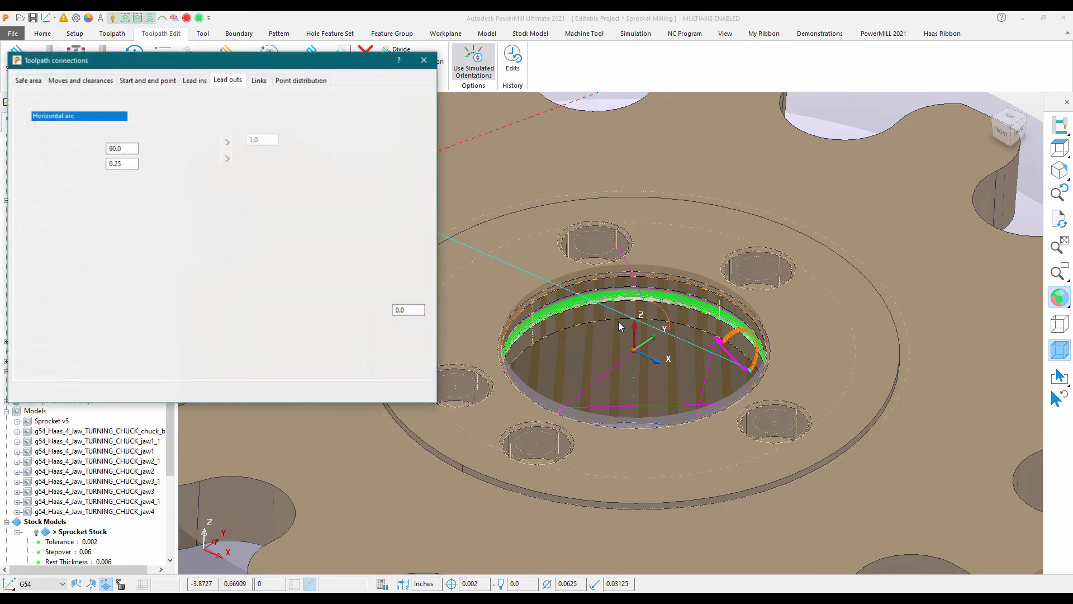
pyautogui.click(90, 117)
pyautogui.click(67, 136)
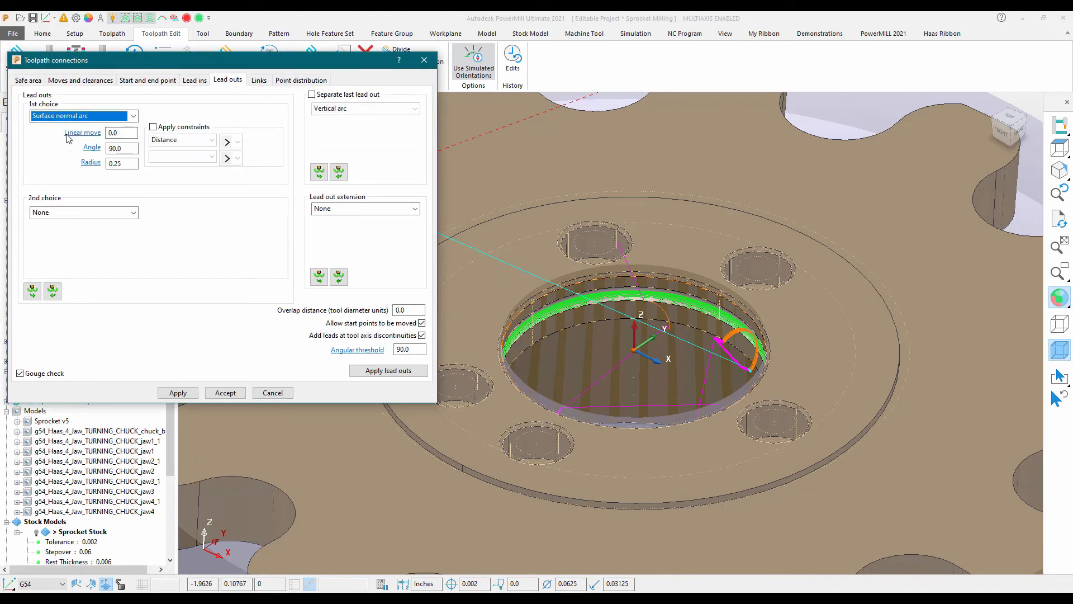
pyautogui.click(121, 163)
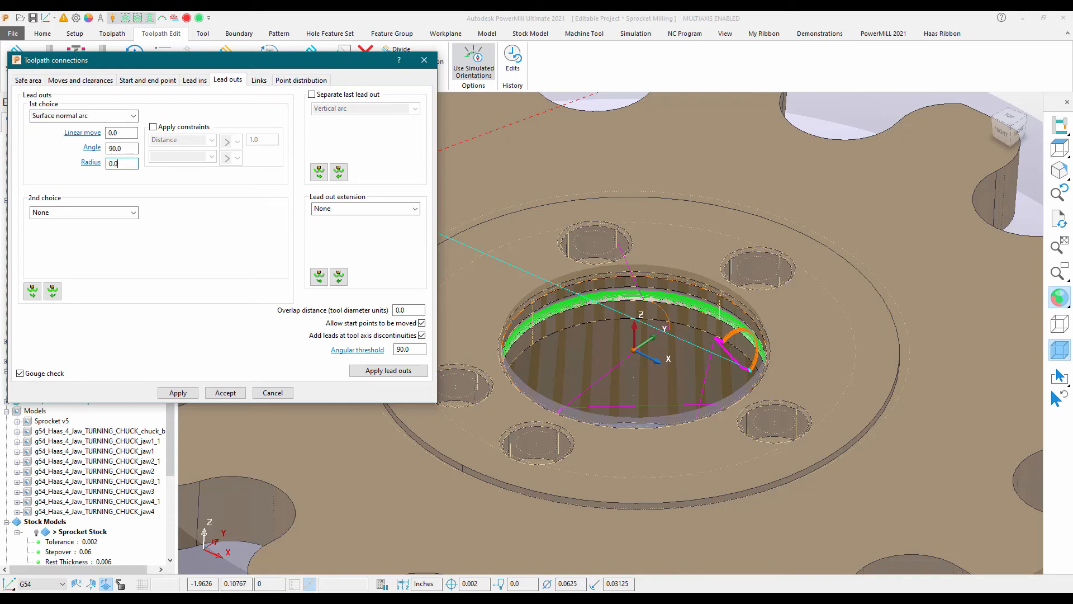
pyautogui.click(32, 291)
pyautogui.click(186, 394)
pyautogui.moveTo(503, 342); pyautogui.dragTo(582, 340, button='middle')
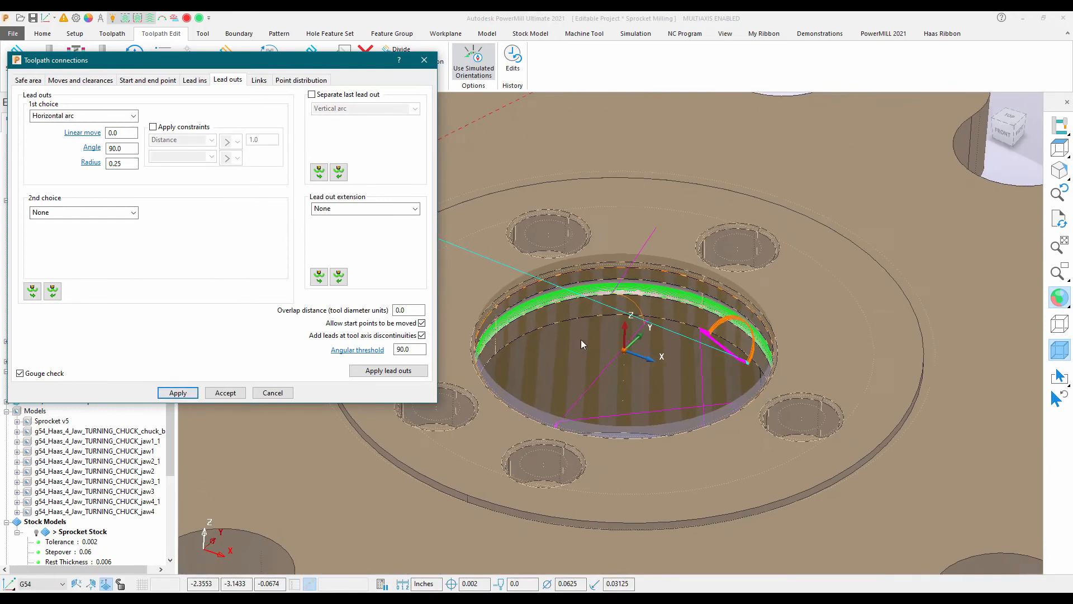
# - Set the first-choice link of the groove toolpath to Circular arc and apply it
pyautogui.click(259, 81)
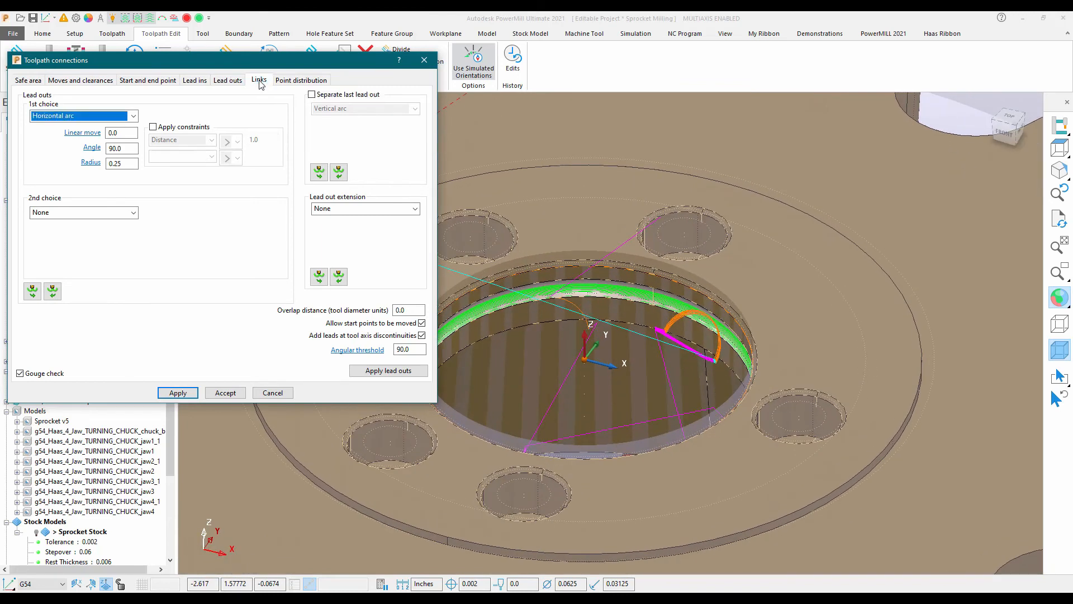
pyautogui.click(49, 114)
pyautogui.click(43, 176)
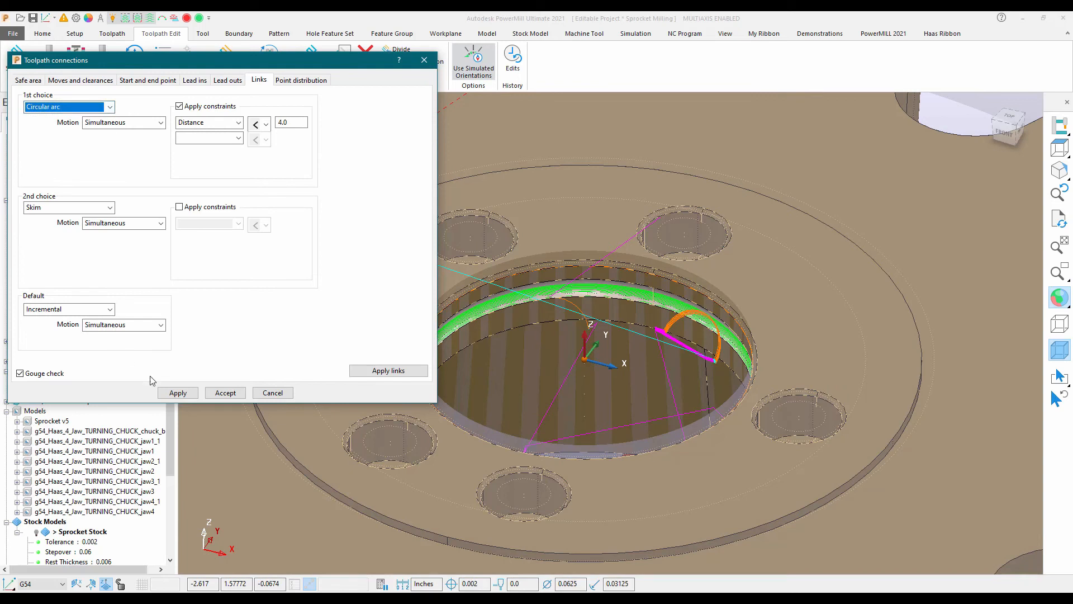
pyautogui.click(178, 393)
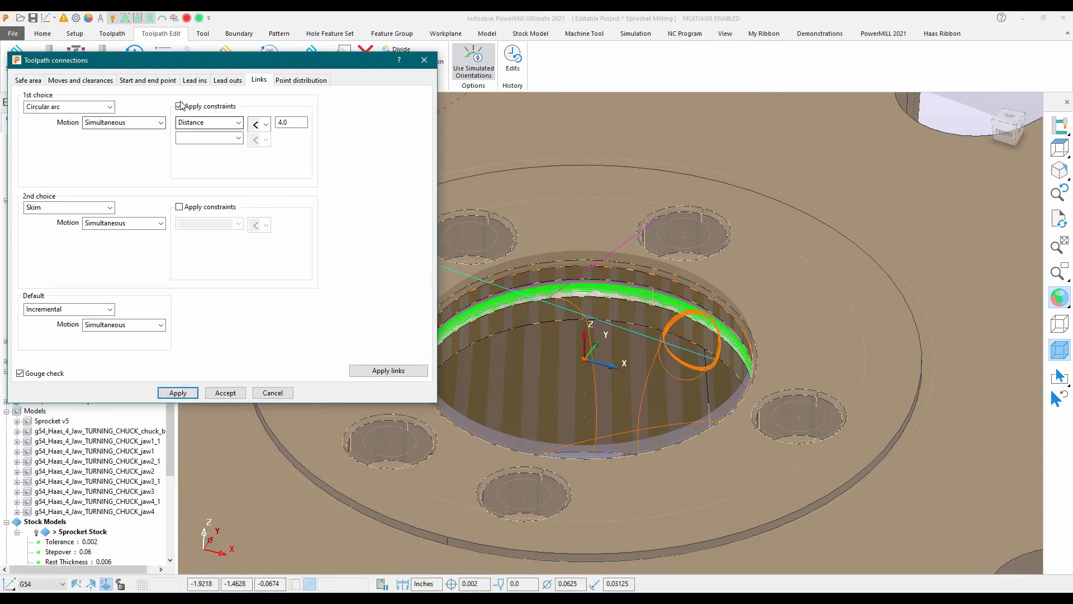
# - Limit the circular arc links to distances under 1.0, apply the change and close the toolpath connections
pyautogui.moveTo(292, 120); pyautogui.dragTo(259, 117)
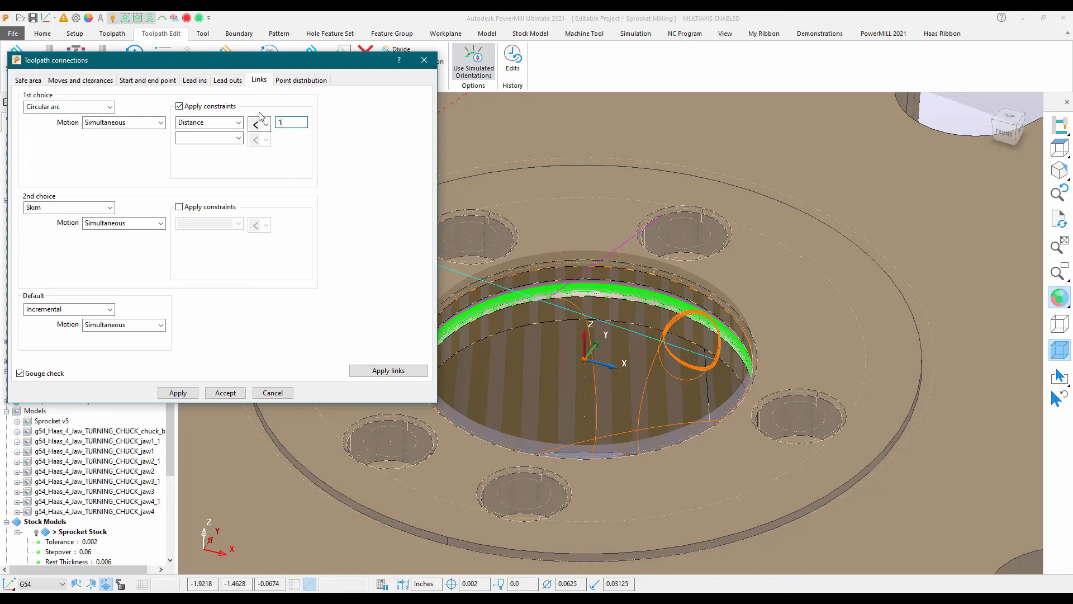
pyautogui.click(186, 391)
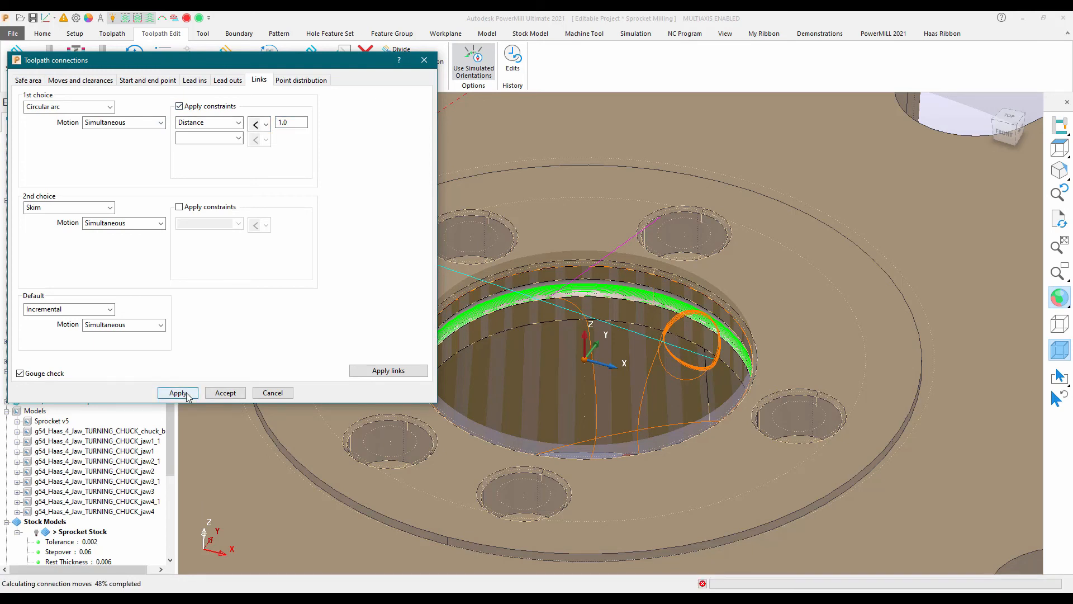
pyautogui.scroll(-2, 454, 398)
pyautogui.moveTo(453, 399); pyautogui.dragTo(453, 392, button='middle')
pyautogui.scroll(-3, 453, 398)
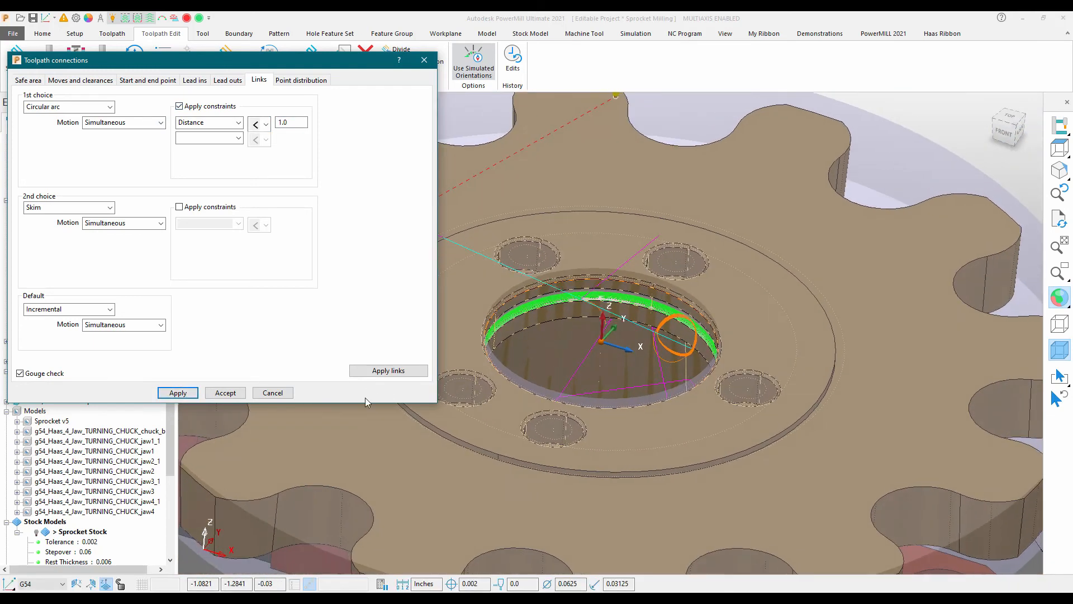
pyautogui.click(272, 393)
# - View the sprocket from the top and lower the tool opacity so the bore can be seen through the tool
pyautogui.moveTo(791, 379); pyautogui.dragTo(677, 232, button='middle')
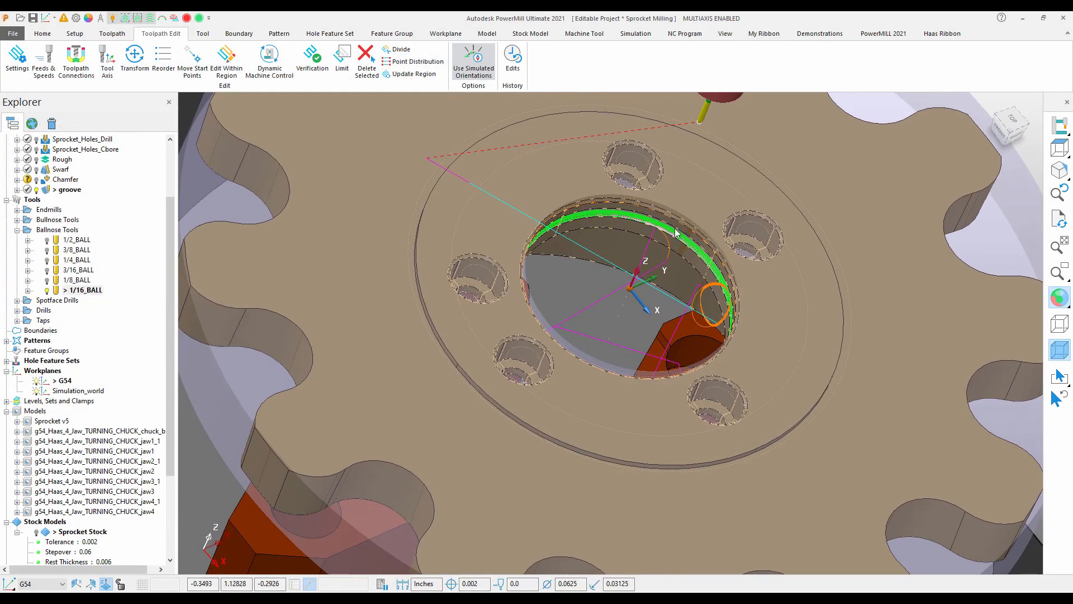
pyautogui.moveTo(553, 358); pyautogui.dragTo(675, 367, button='middle')
pyautogui.scroll(-3, 676, 367)
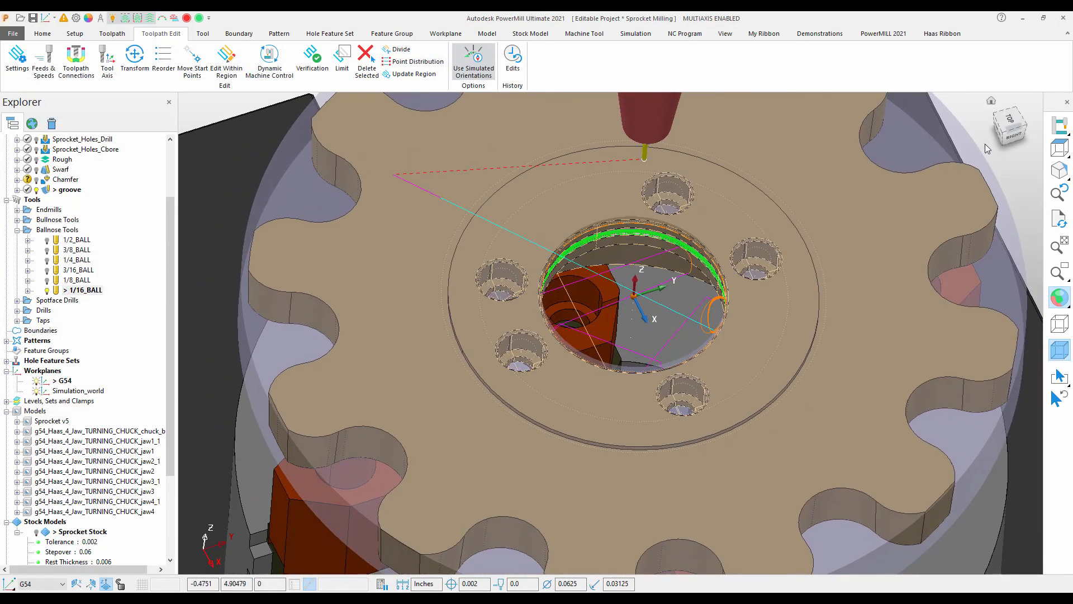
pyautogui.click(1011, 124)
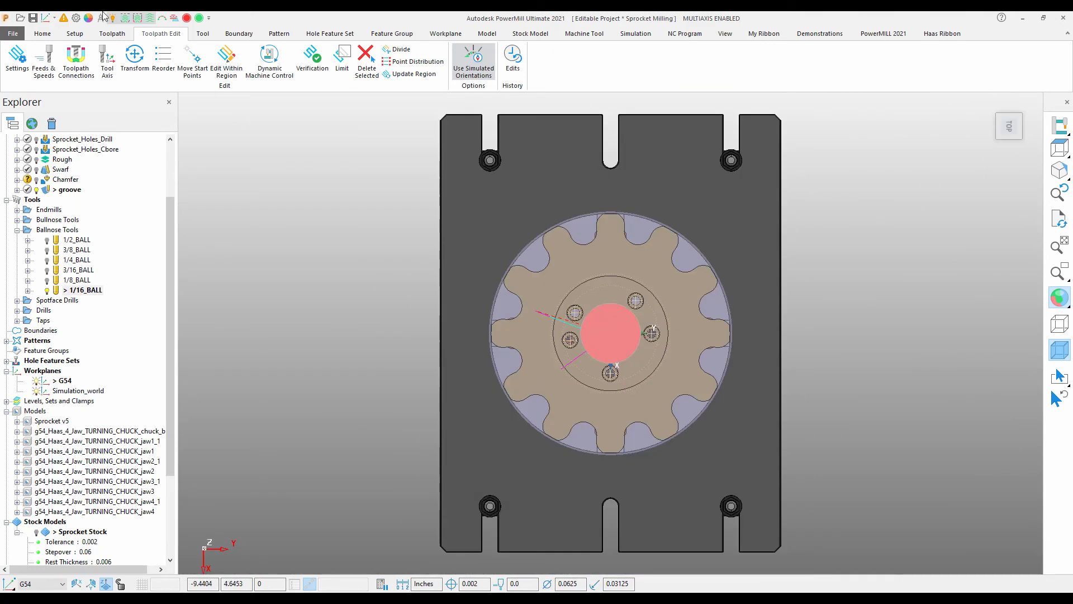
pyautogui.click(200, 35)
pyautogui.moveTo(826, 64); pyautogui.dragTo(813, 68)
pyautogui.scroll(6, 645, 313)
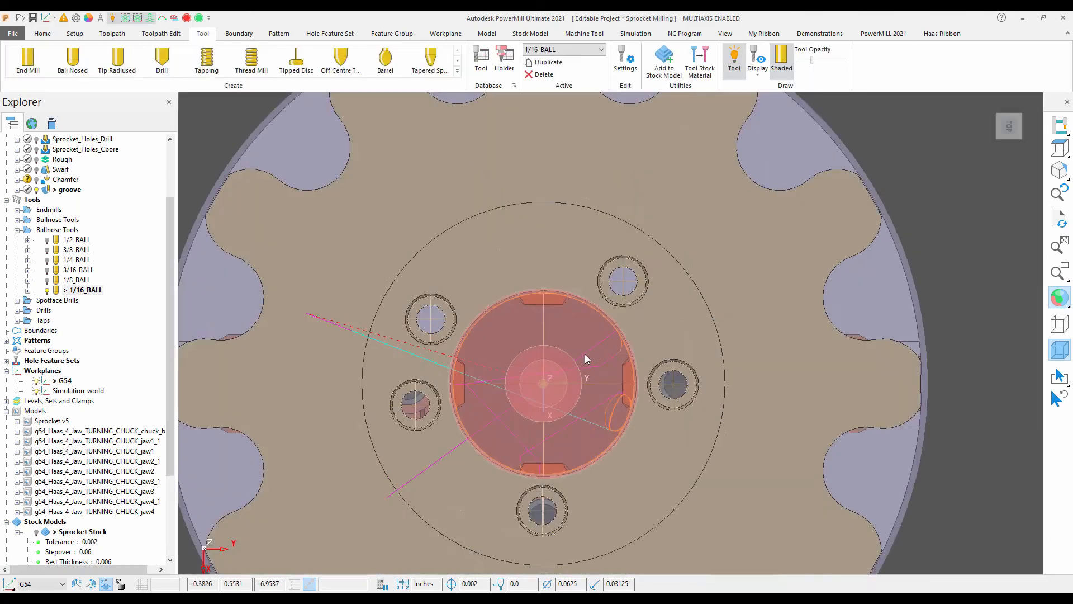
# - Move the groove toolpath's start points together using a line drawn along Y from inside the bore across its edge, and accept
pyautogui.click(165, 34)
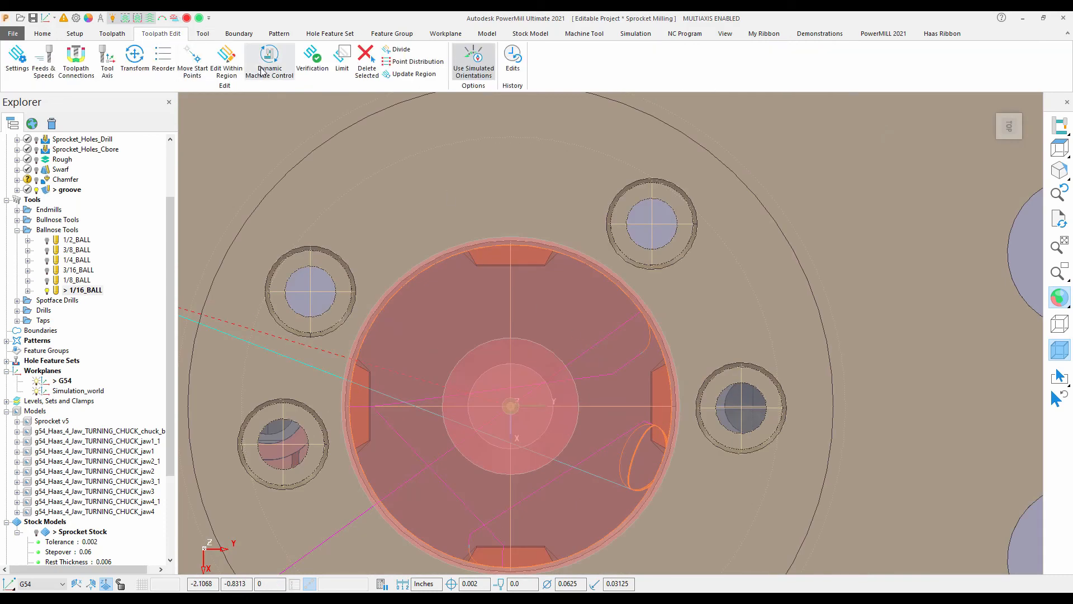
pyautogui.click(199, 61)
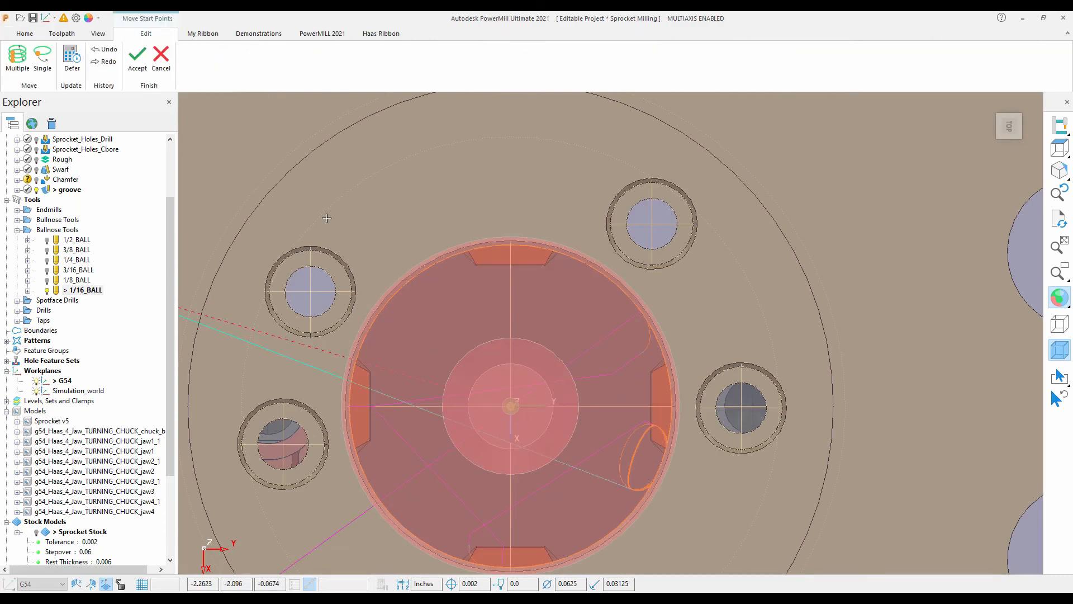
pyautogui.click(563, 406)
pyautogui.click(712, 406)
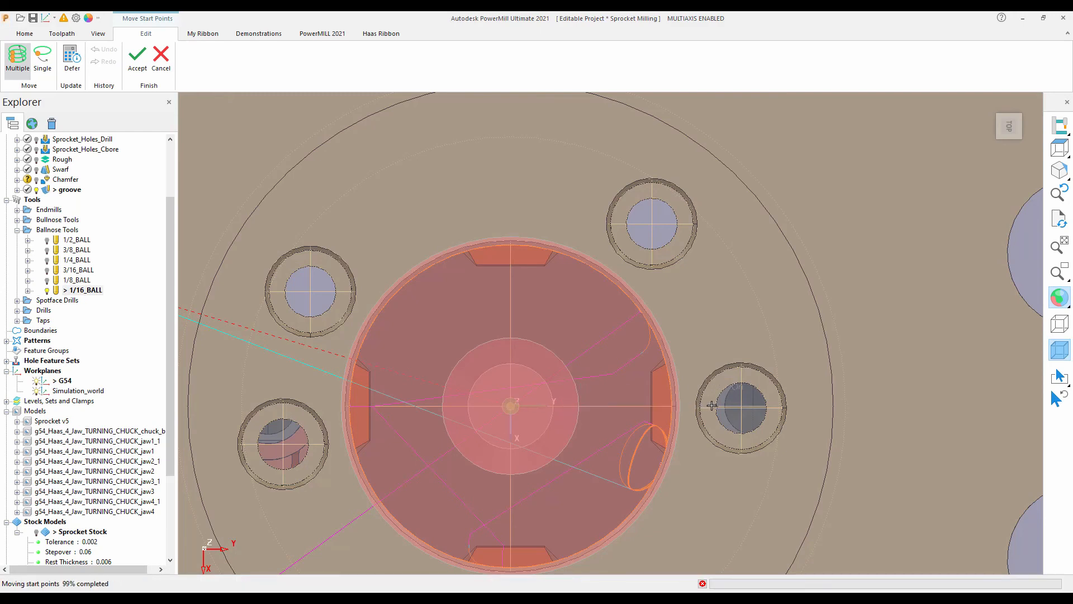
pyautogui.moveTo(709, 415); pyautogui.dragTo(500, 346, button='middle')
pyautogui.scroll(2, 706, 421)
pyautogui.scroll(3, 707, 421)
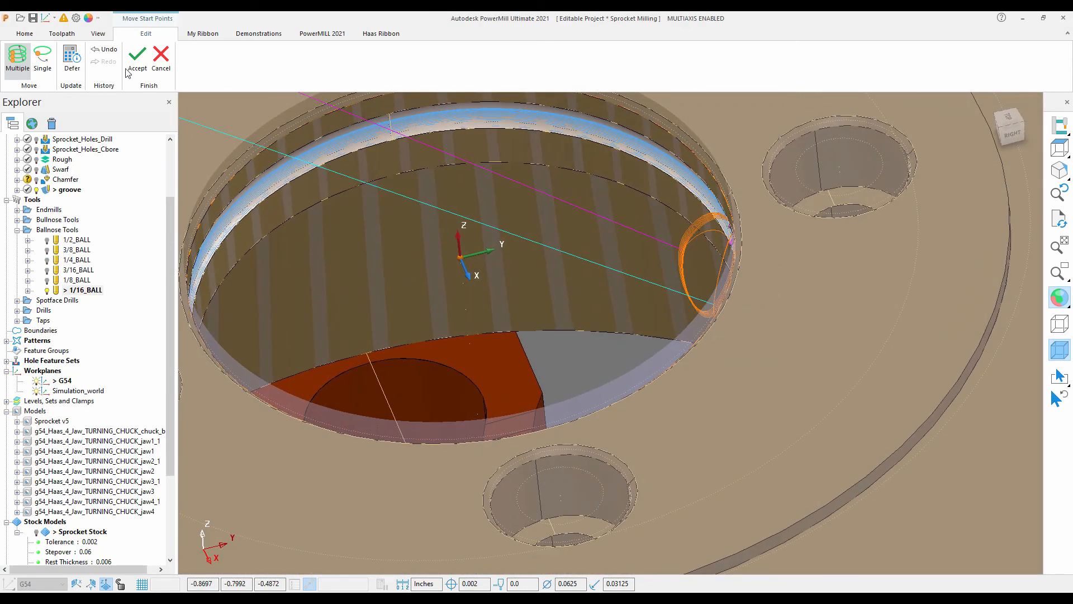
pyautogui.click(62, 33)
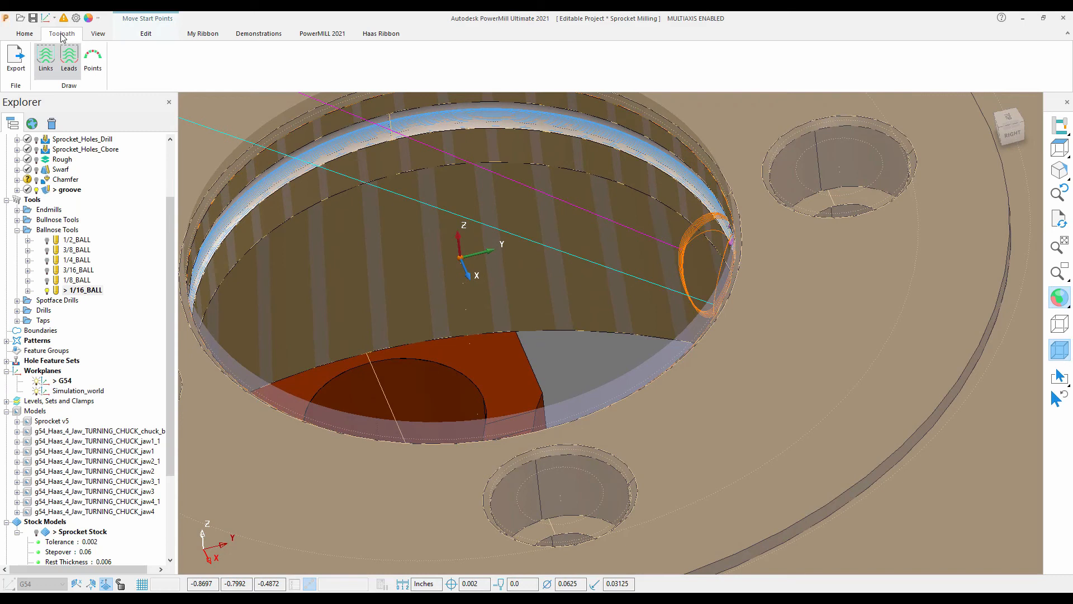
pyautogui.click(25, 33)
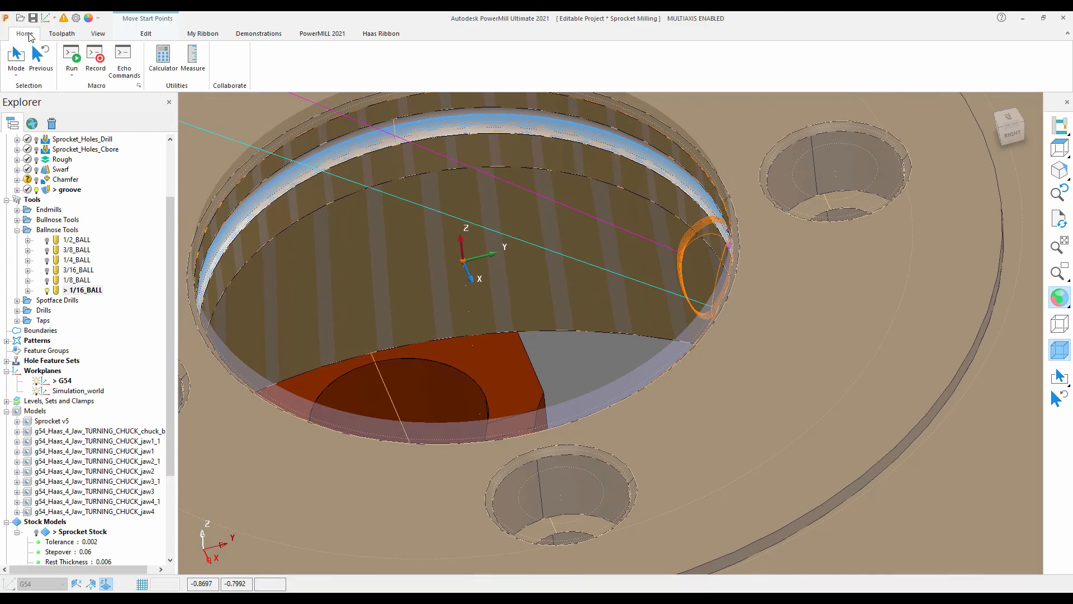
pyautogui.click(146, 33)
pyautogui.click(135, 58)
# - Load the Haas UMC 750 machine model around the sprocket and chuck setup
pyautogui.moveTo(676, 290); pyautogui.dragTo(599, 314, button='middle')
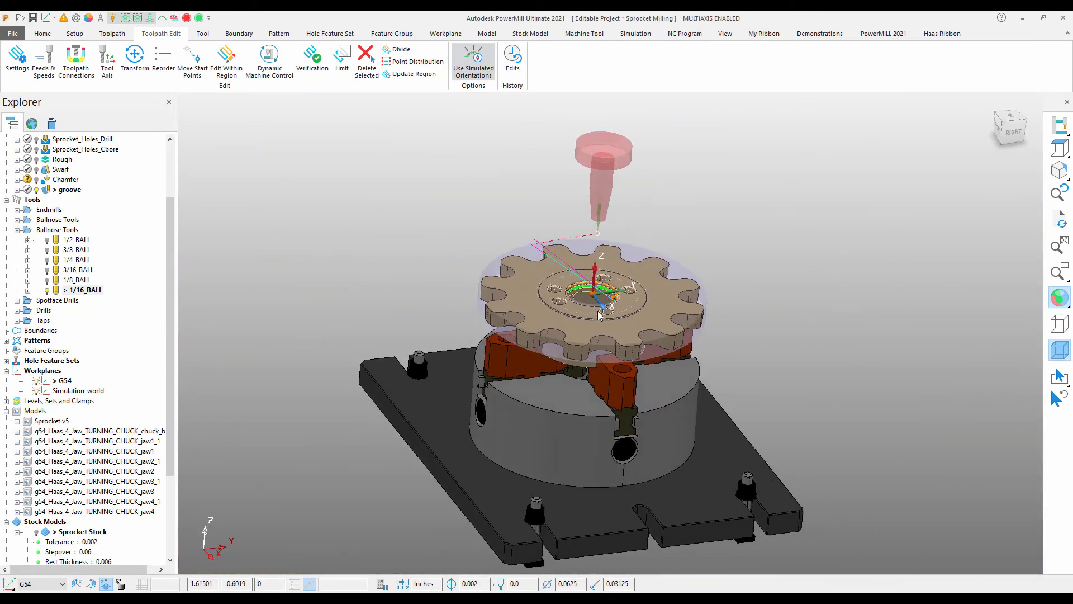
pyautogui.scroll(-2, 170, 214)
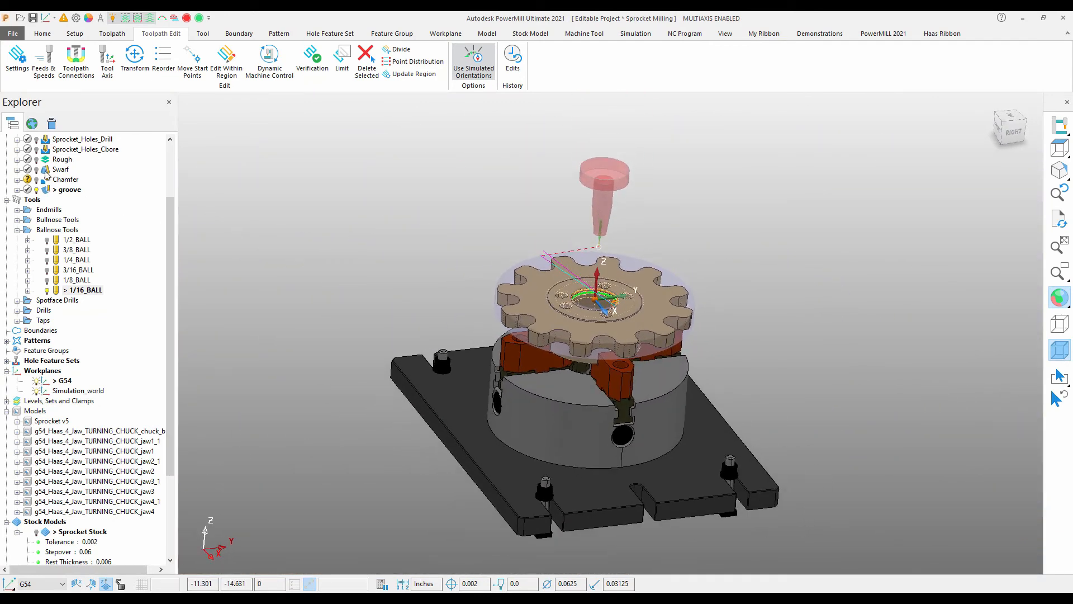
pyautogui.moveTo(219, 229); pyautogui.dragTo(276, 241, button='middle')
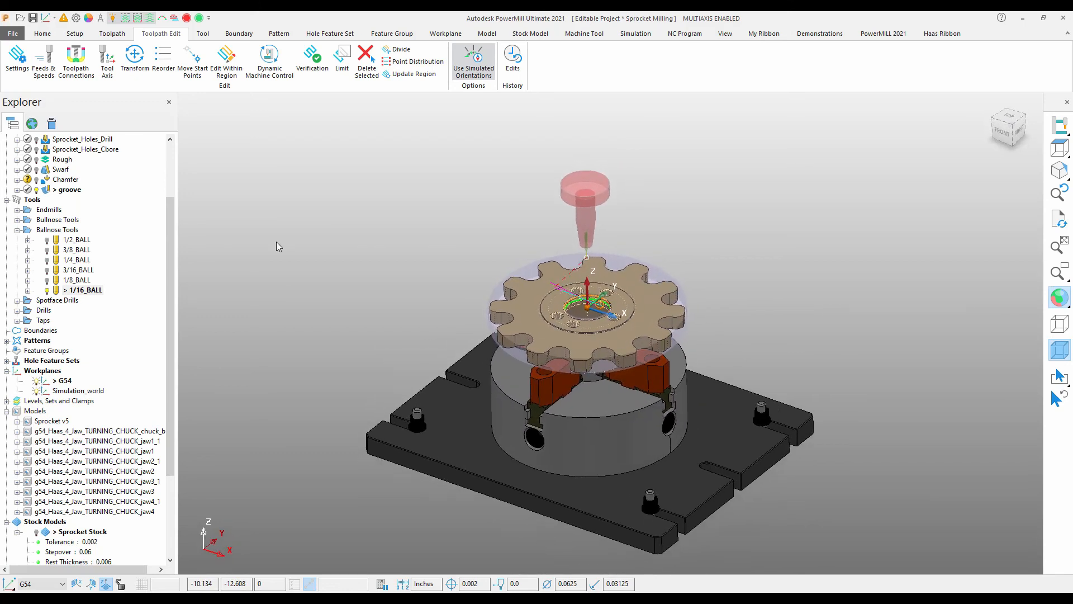
pyautogui.moveTo(276, 241); pyautogui.dragTo(320, 227, button='middle')
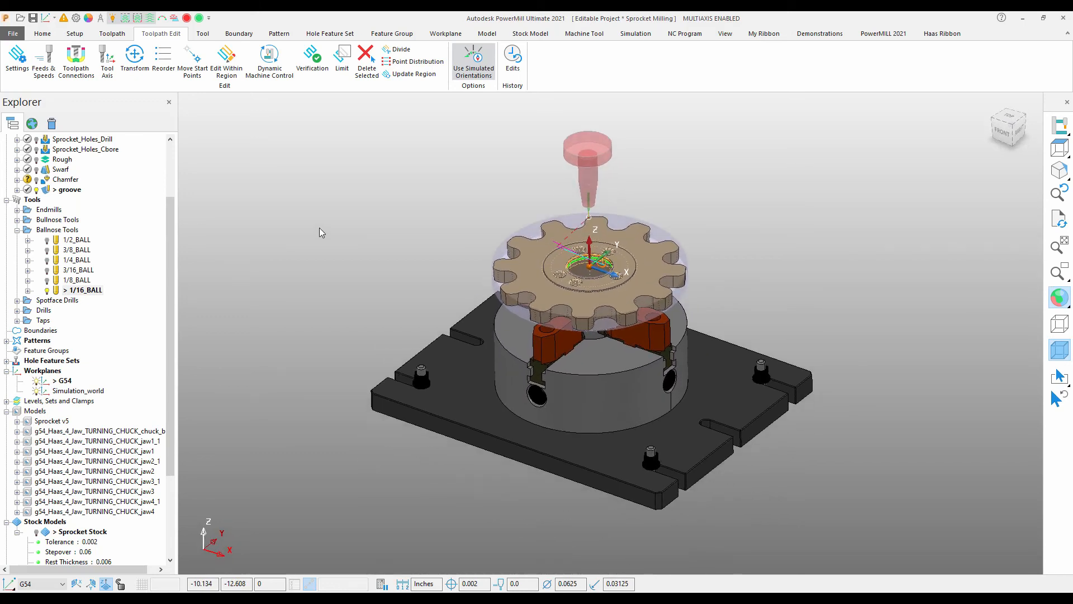
pyautogui.click(935, 34)
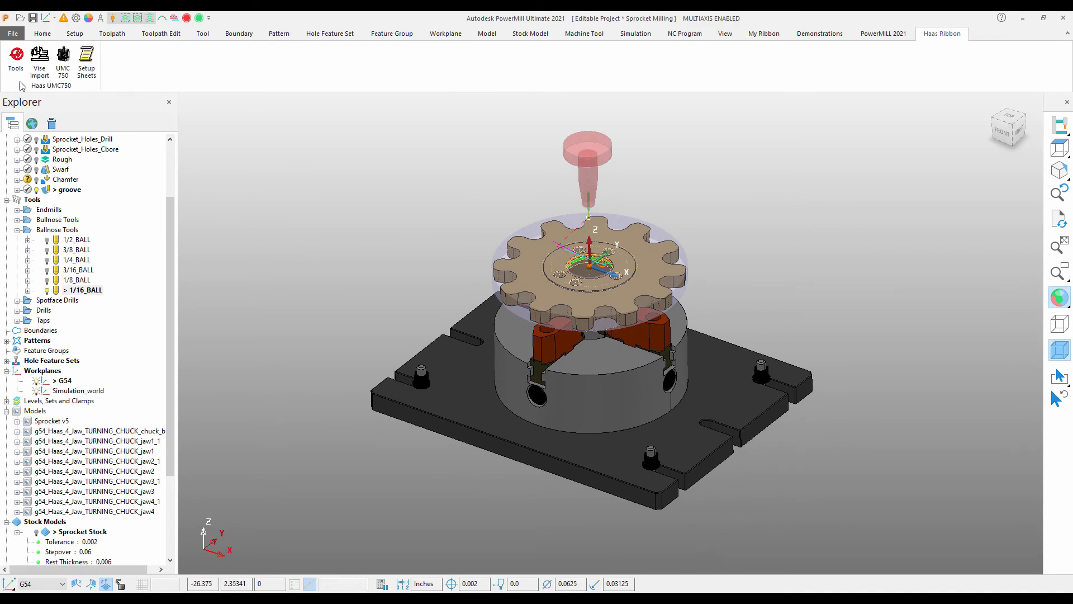
pyautogui.click(63, 56)
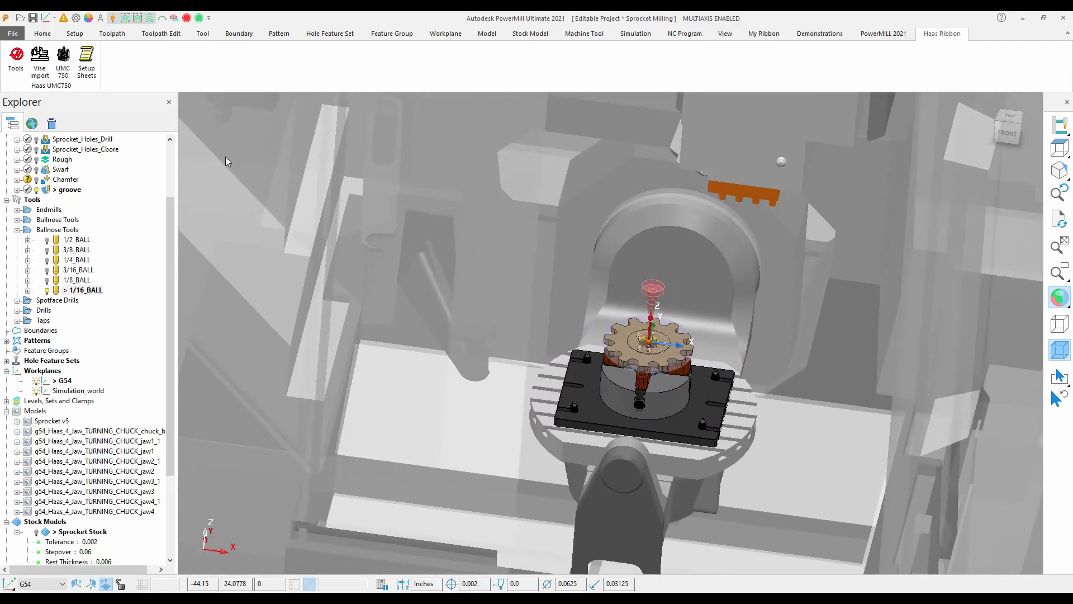
# - Simulate the groove toolpath from its start on the machine, with the control speed reduced to 3.0 x feed rate
pyautogui.rightClick(67, 189)
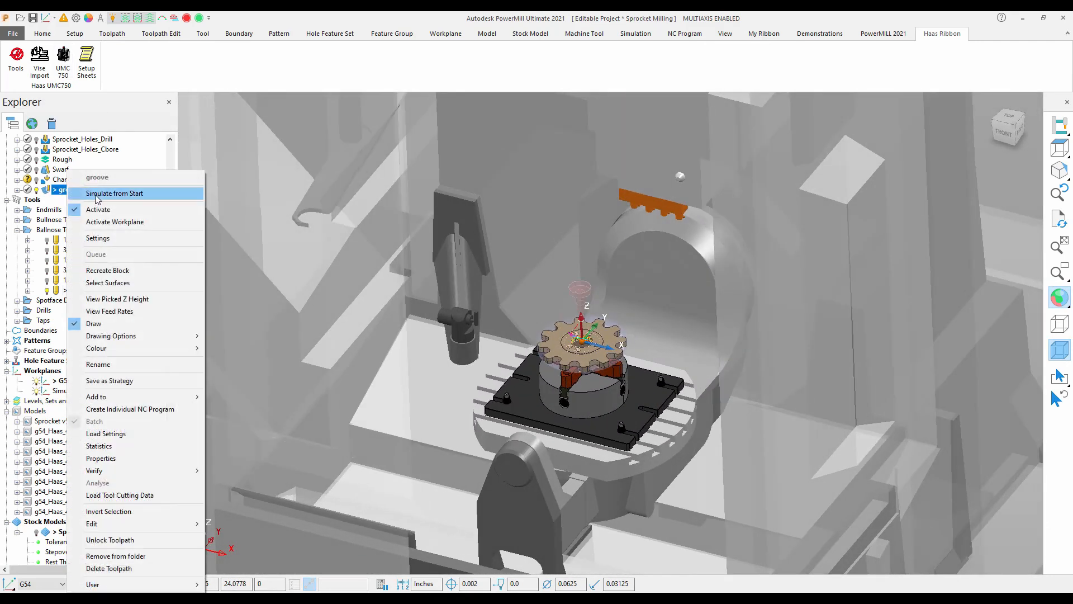
pyautogui.click(108, 194)
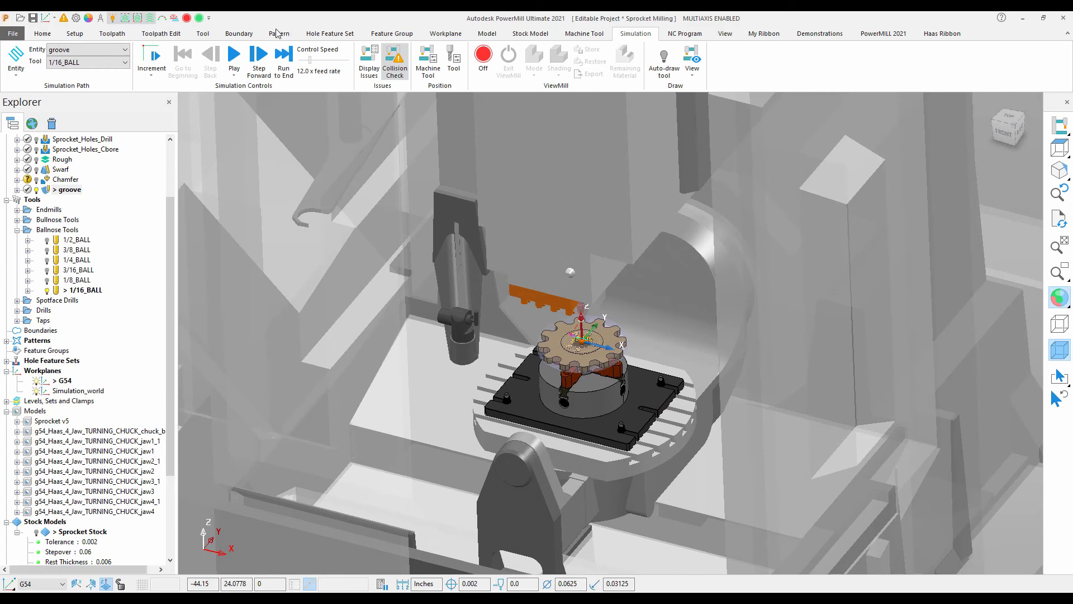
pyautogui.moveTo(308, 60); pyautogui.dragTo(305, 60)
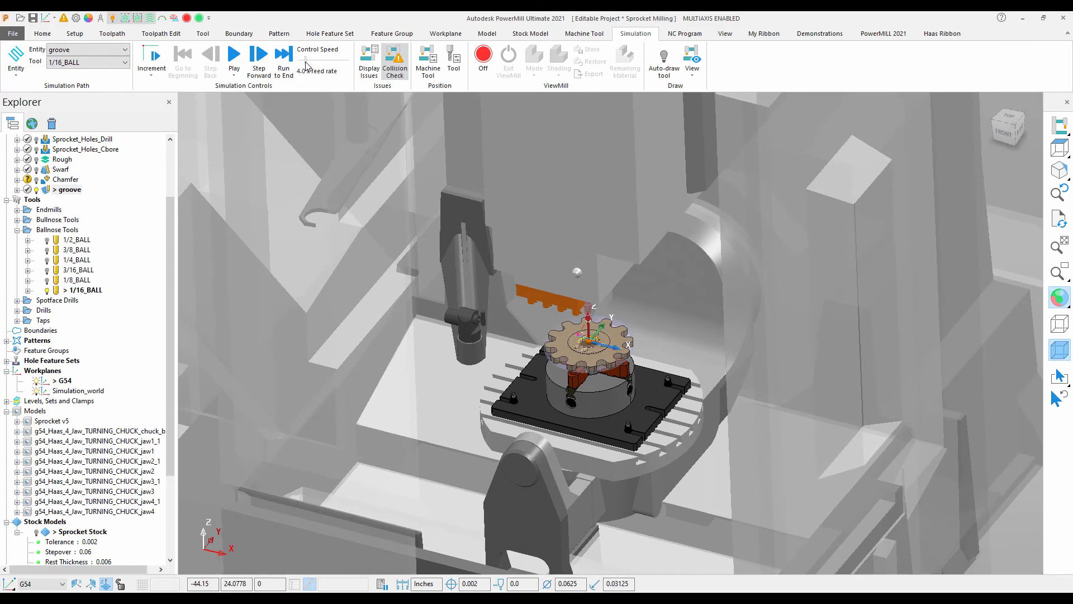
pyautogui.click(259, 58)
pyautogui.moveTo(506, 342); pyautogui.dragTo(532, 330, button='middle')
pyautogui.click(238, 59)
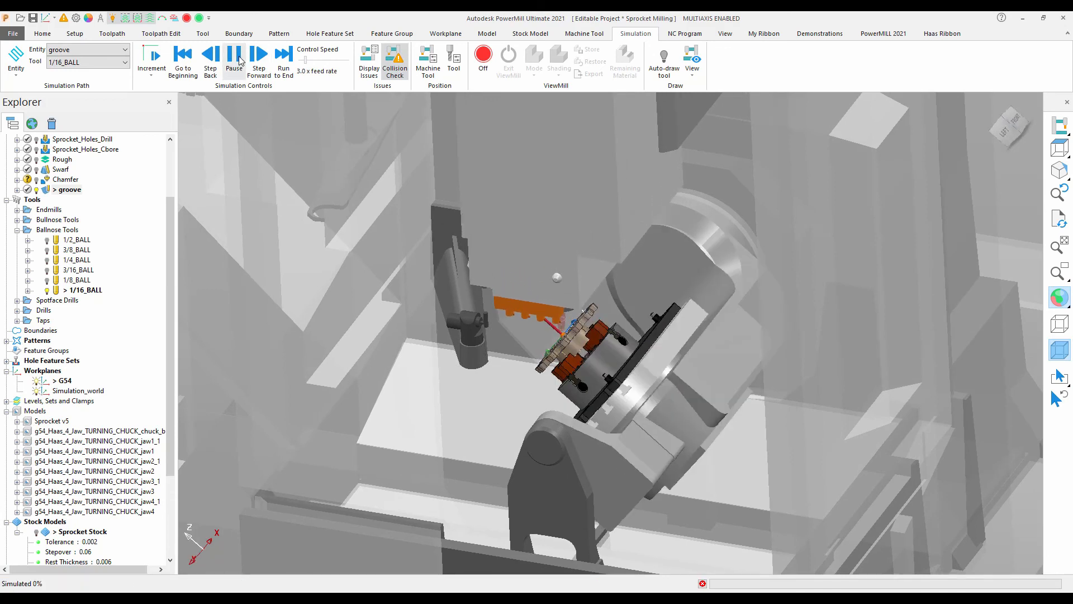
# - Examine the groove simulation up close at the sprocket bore and within the whole machine, and stop the playback
pyautogui.moveTo(480, 336); pyautogui.dragTo(394, 335, button='middle')
pyautogui.scroll(5, 394, 334)
pyautogui.scroll(5, 782, 427)
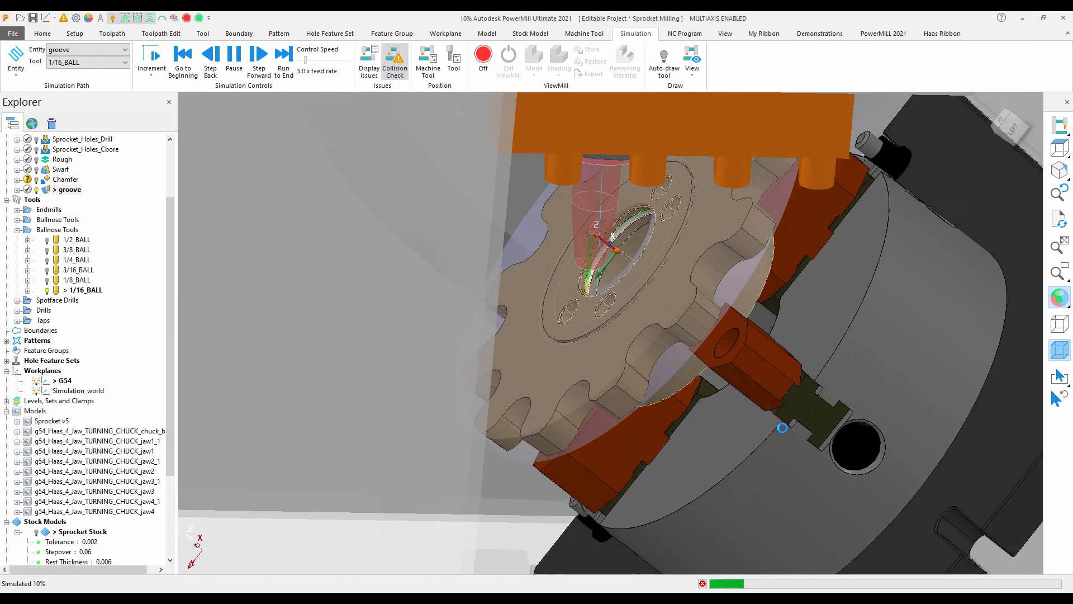
pyautogui.scroll(-9, 783, 428)
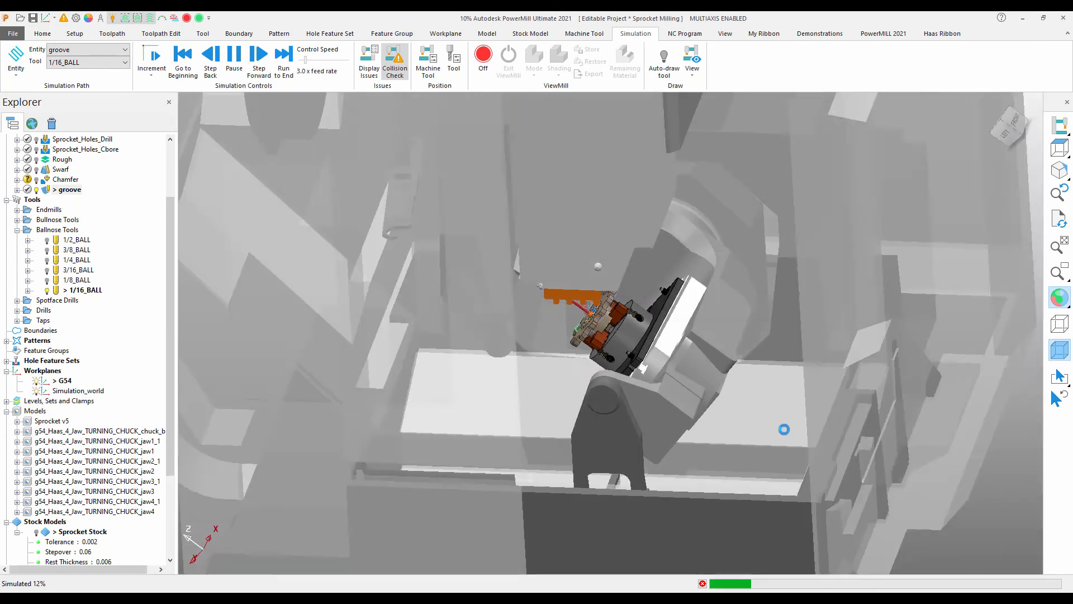
pyautogui.click(234, 68)
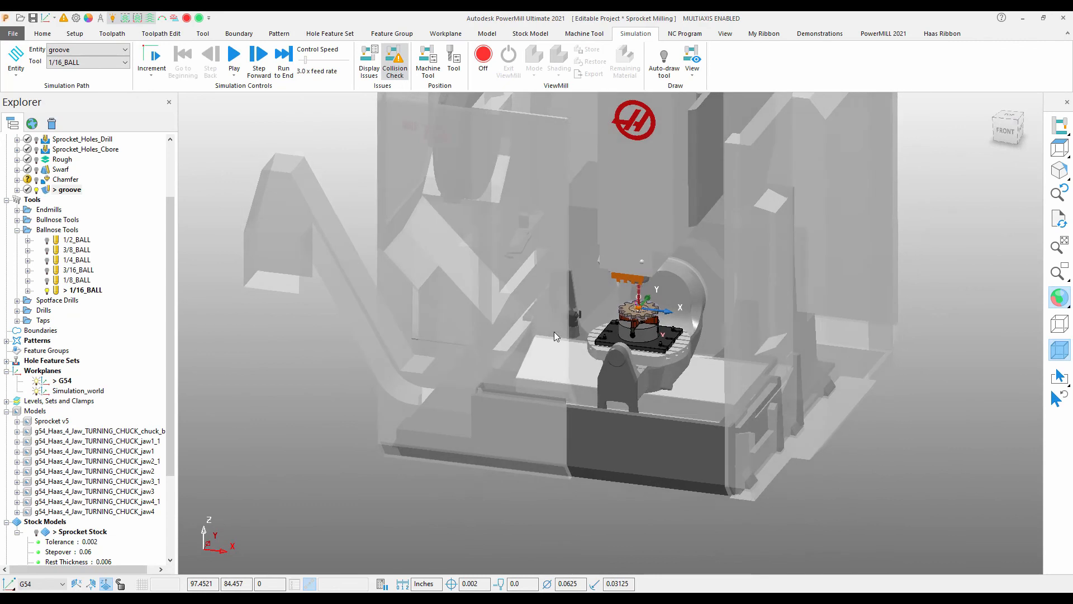
pyautogui.moveTo(554, 331); pyautogui.dragTo(691, 514, button='middle')
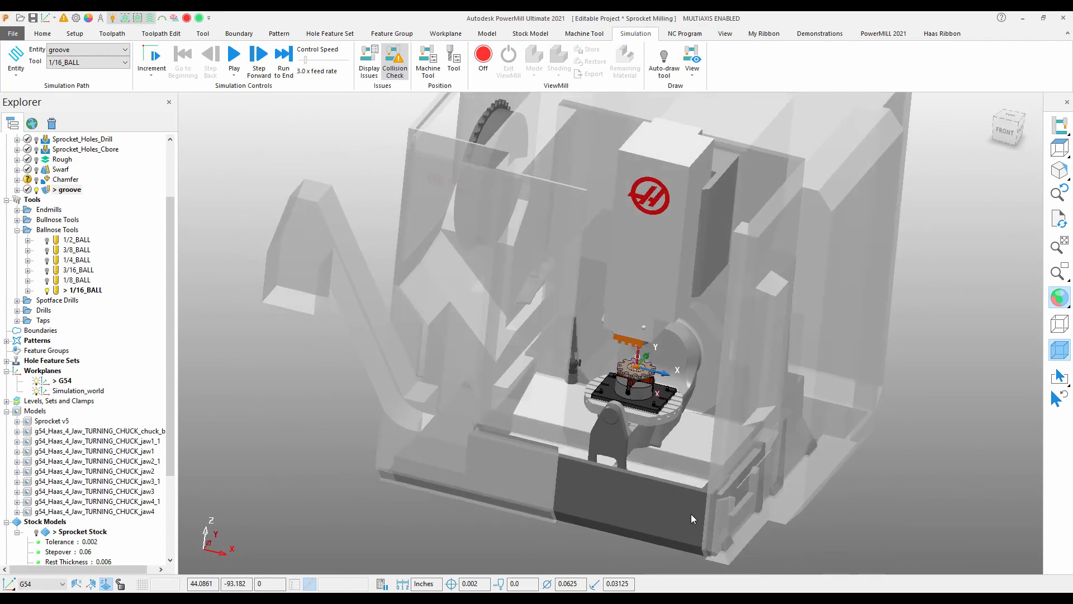
pyautogui.scroll(-2, 691, 514)
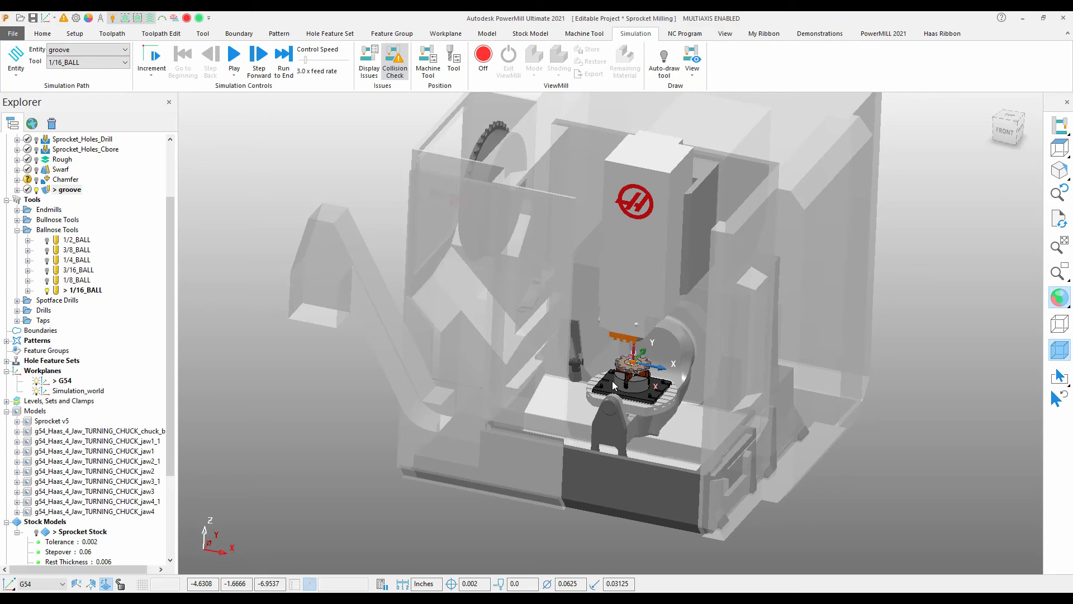
pyautogui.scroll(2, 636, 377)
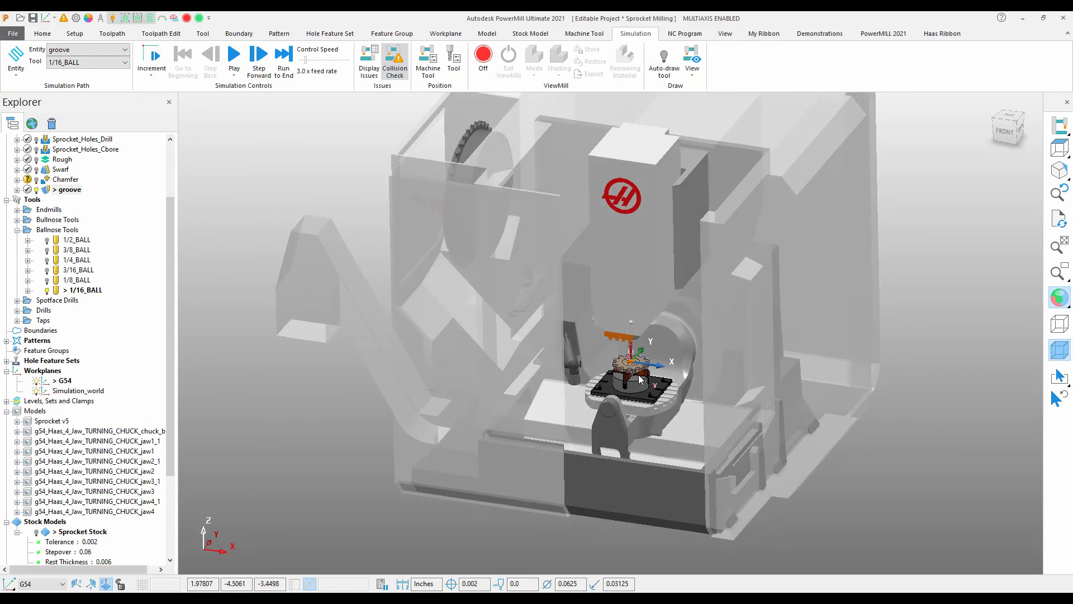
pyautogui.scroll(-1, 641, 398)
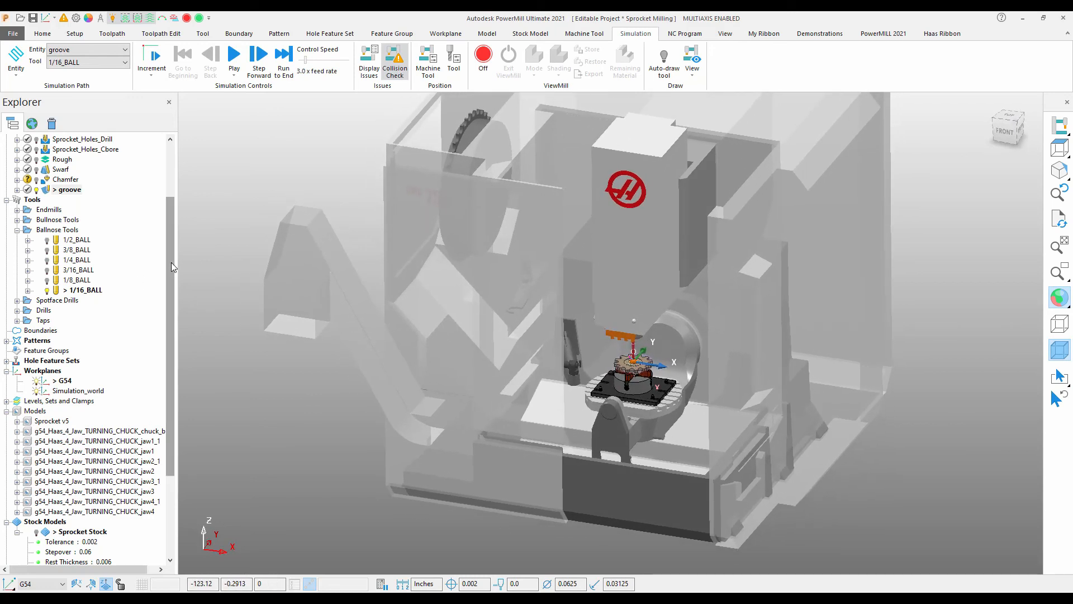
# - Create a new NC program named Milling
pyautogui.moveTo(170, 243); pyautogui.dragTo(172, 187)
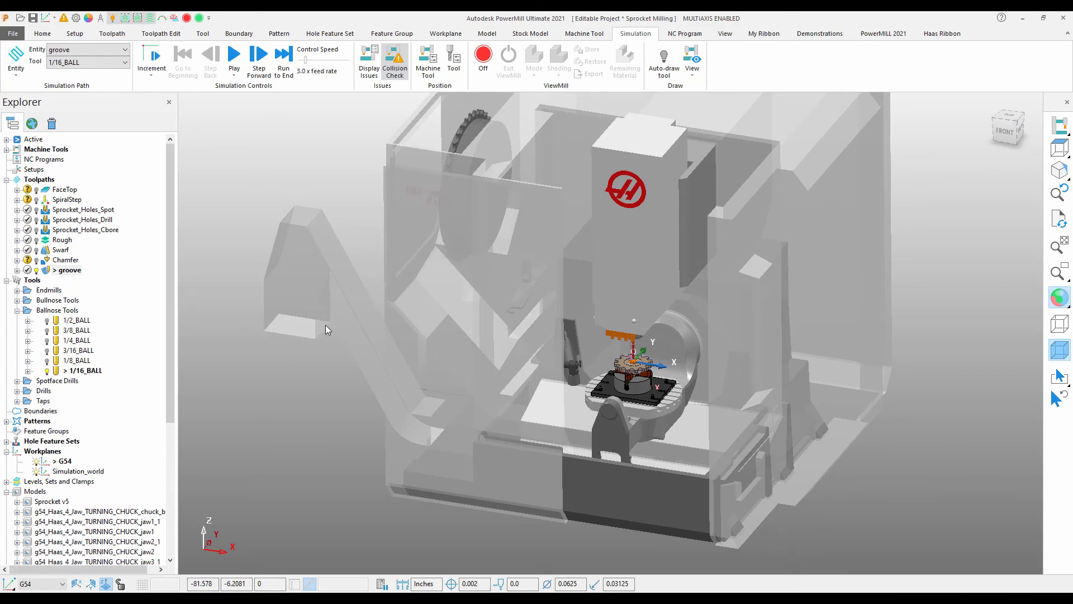
pyautogui.scroll(1, 325, 324)
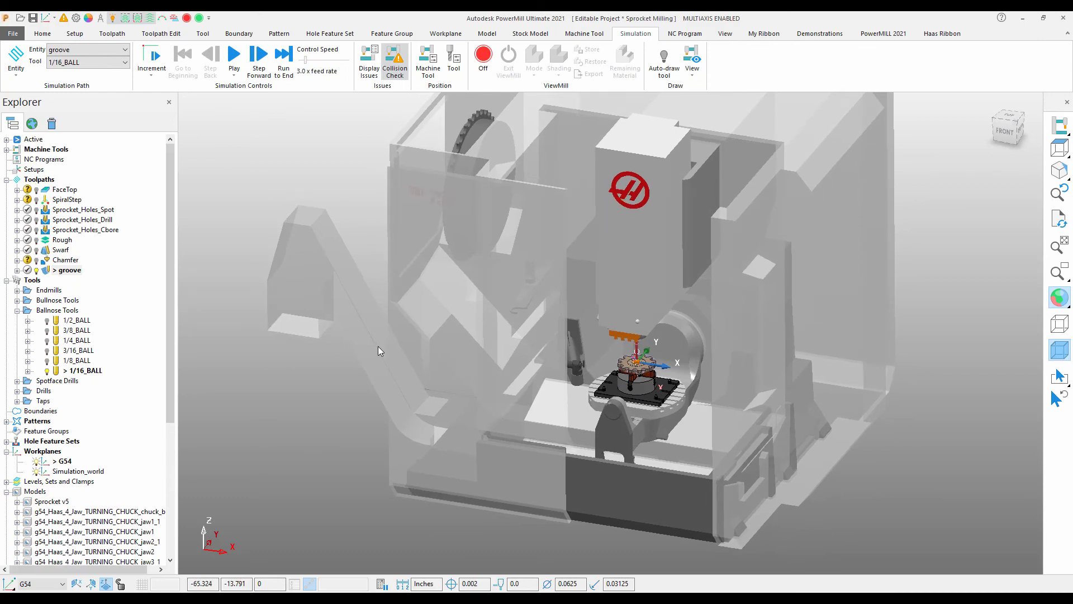
pyautogui.rightClick(49, 163)
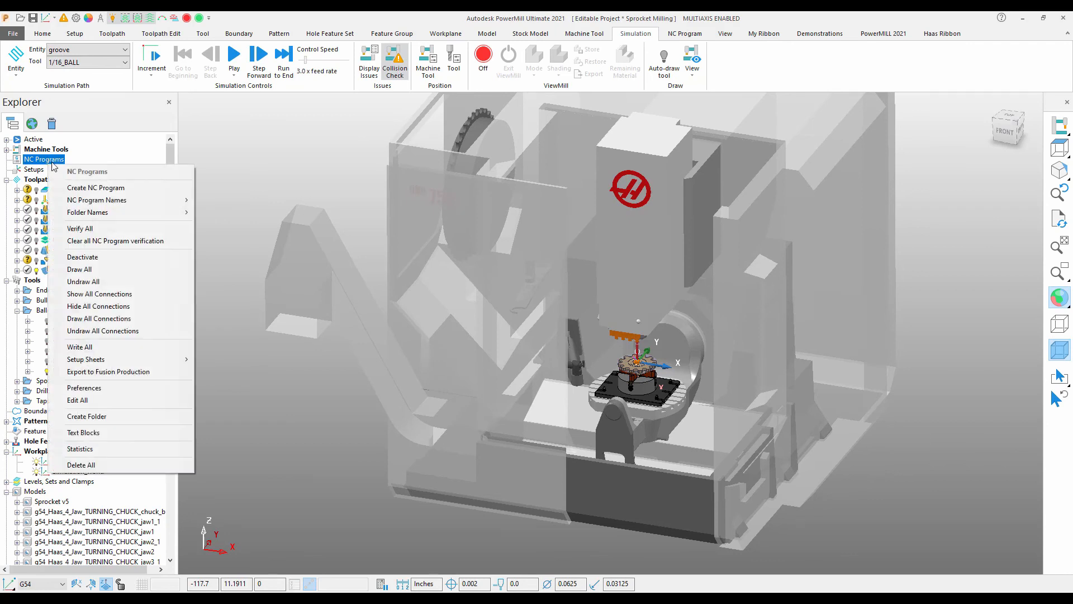
pyautogui.click(50, 180)
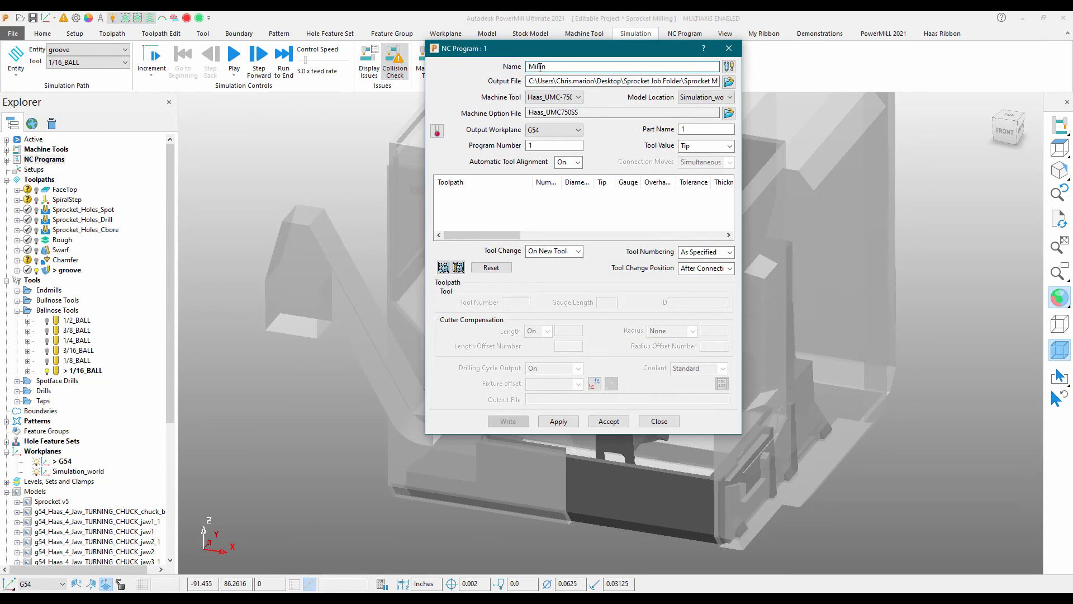
# - Add all nine toolpaths, from FaceTop through groove, to the Milling NC program
pyautogui.moveTo(56, 189)
pyautogui.mouseDown()
pyautogui.moveTo(56, 203)
pyautogui.moveTo(65, 180)
pyautogui.moveTo(63, 191)
pyautogui.mouseUp()
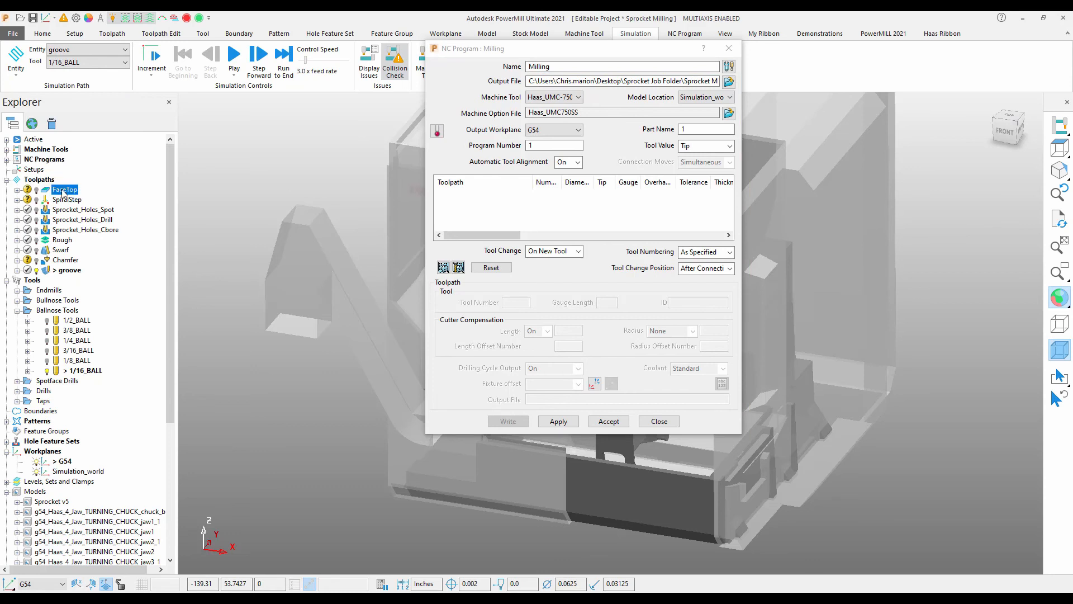
pyautogui.keyDown('shift'); pyautogui.click(59, 272); pyautogui.keyUp('shift')
pyautogui.rightClick(59, 273)
pyautogui.moveTo(92, 327)
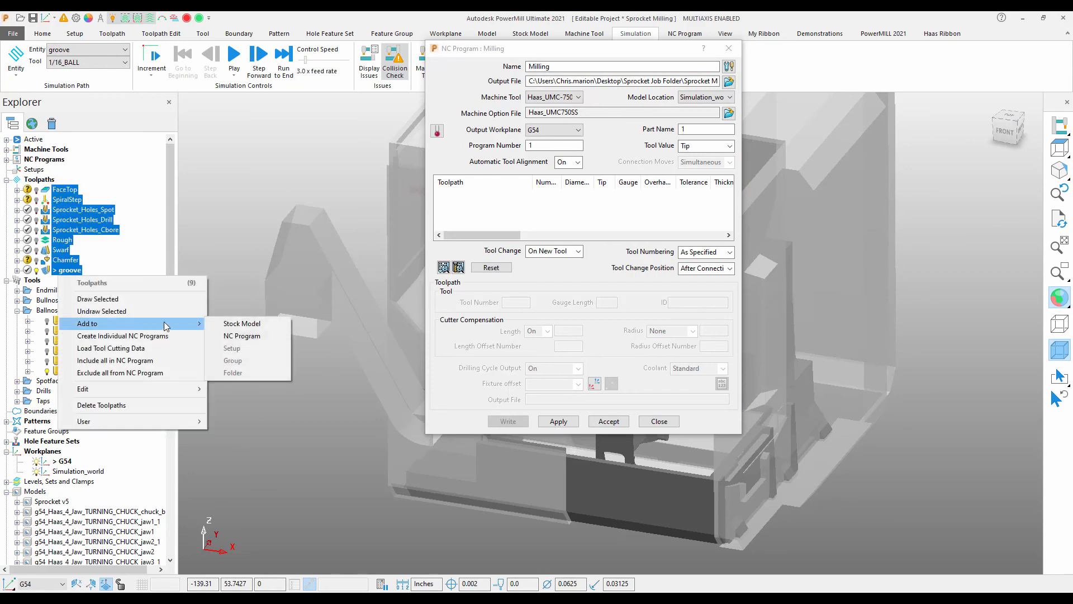
pyautogui.click(236, 335)
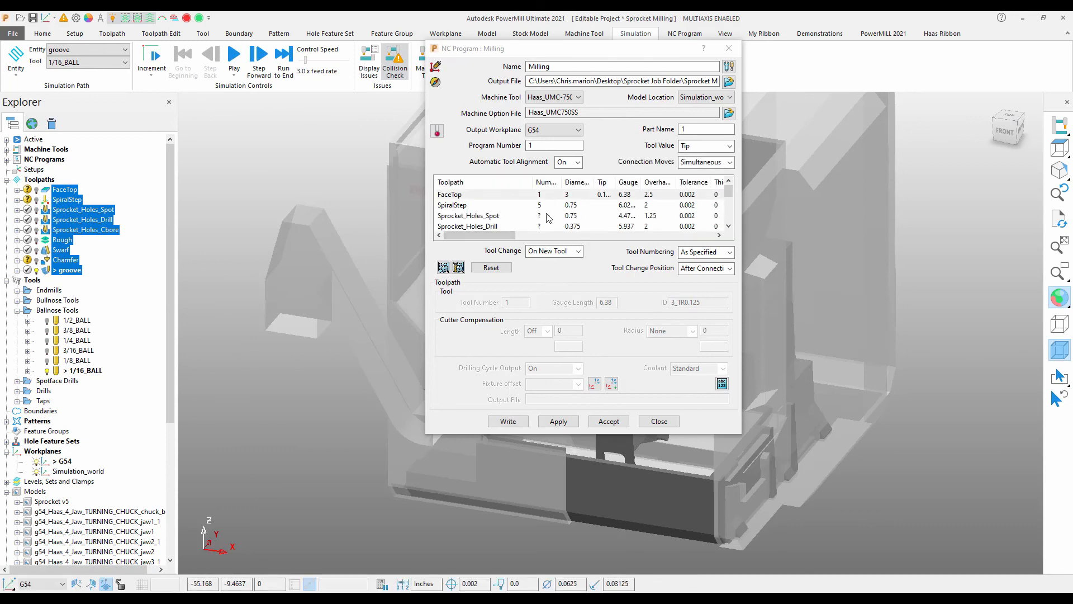
# - Set the Milling NC program's tool numbering to Sequential and accept its settings
pyautogui.click(729, 252)
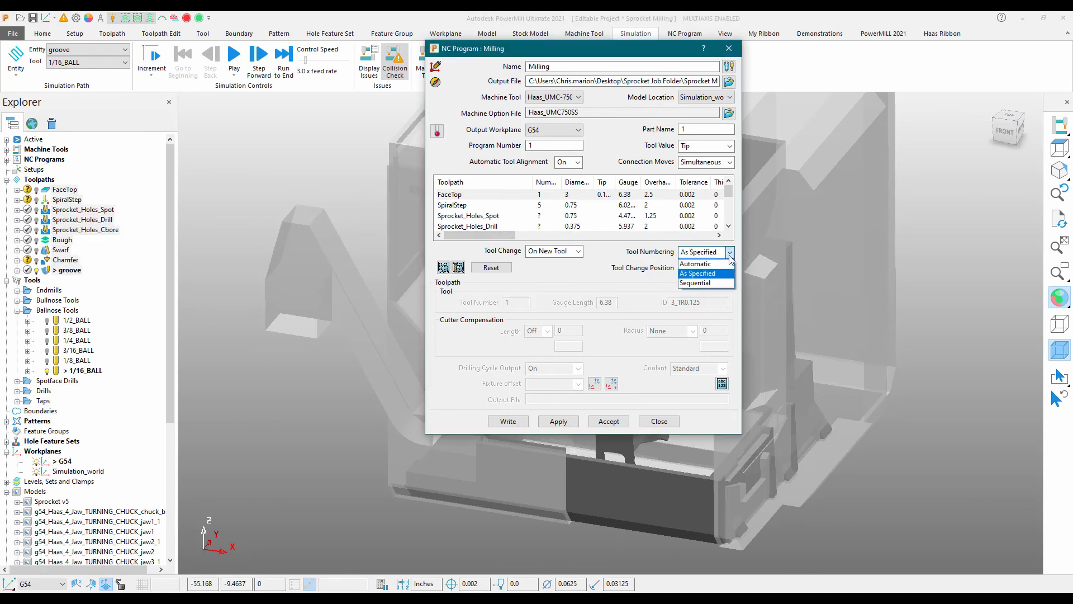
pyautogui.click(709, 283)
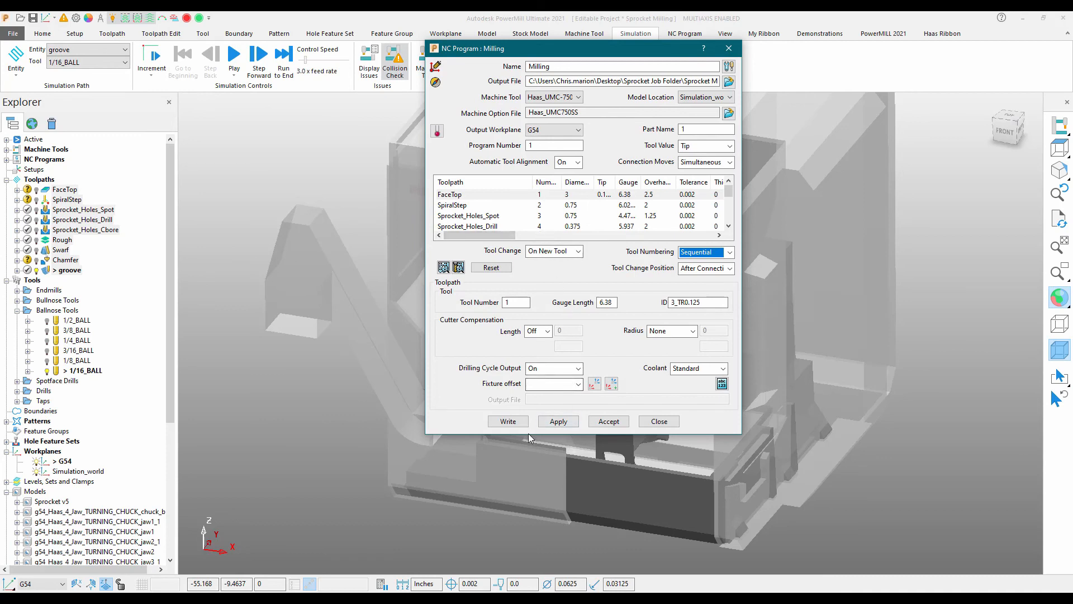
pyautogui.click(603, 422)
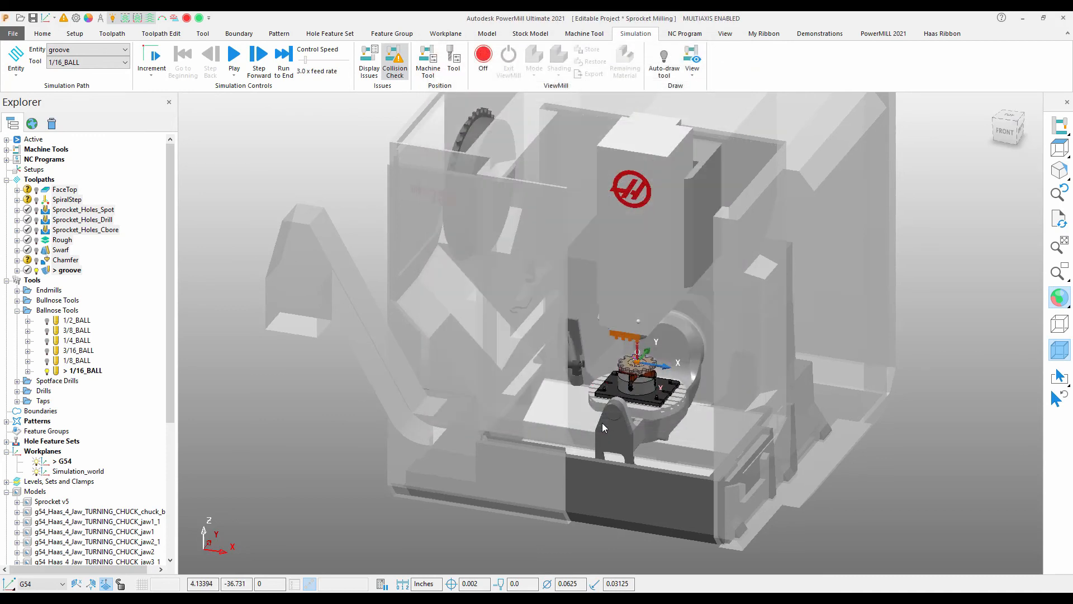
# - Expand the NC programs and examine the safety status of Milling and the toolpaths, along with the tool and machine setup
pyautogui.click(6, 160)
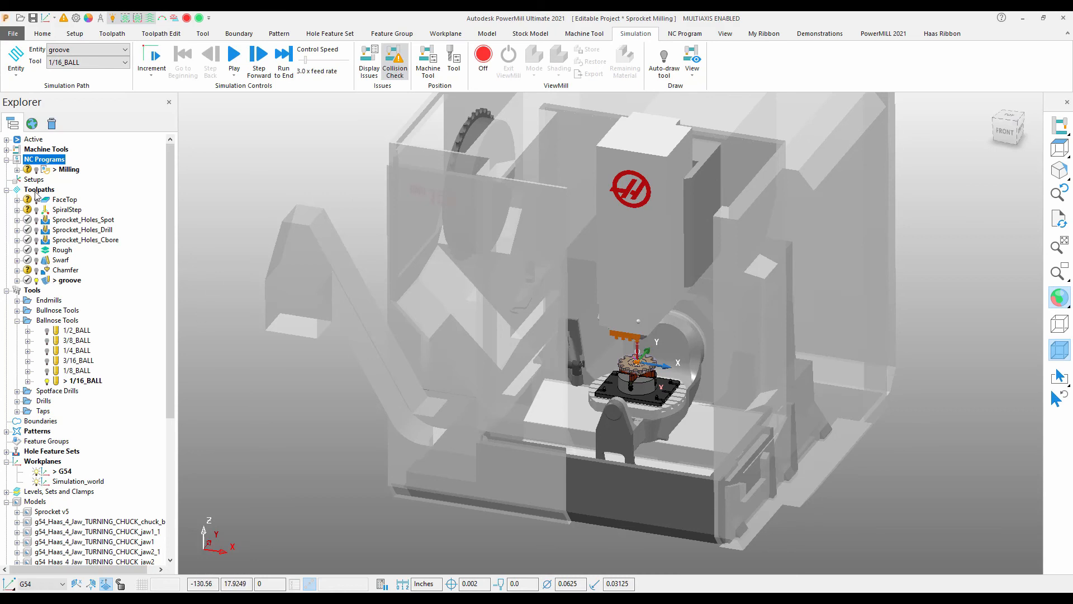
pyautogui.moveTo(33, 281)
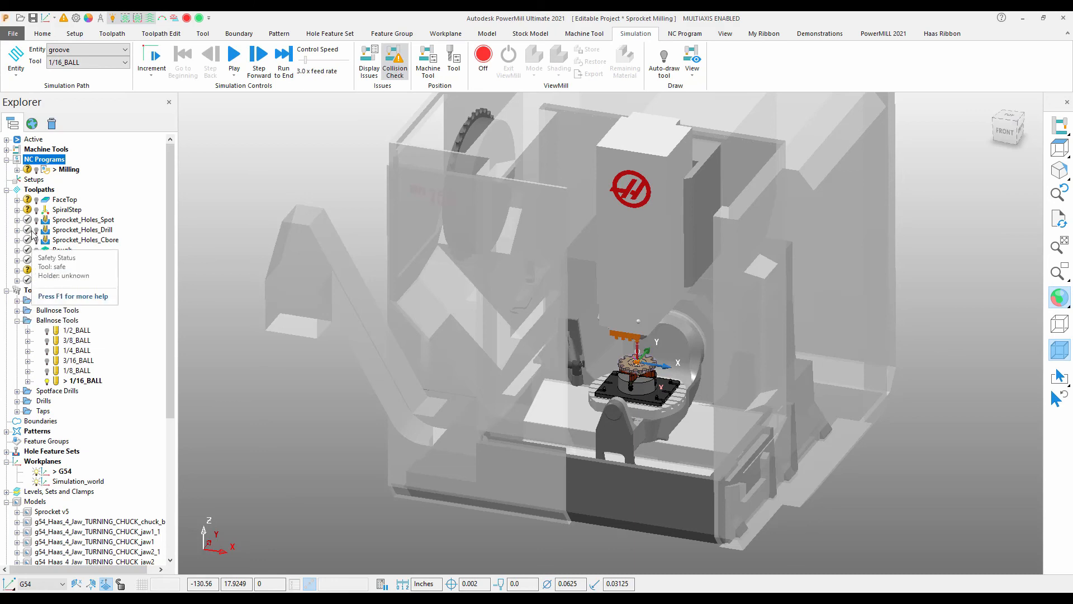
pyautogui.moveTo(30, 213)
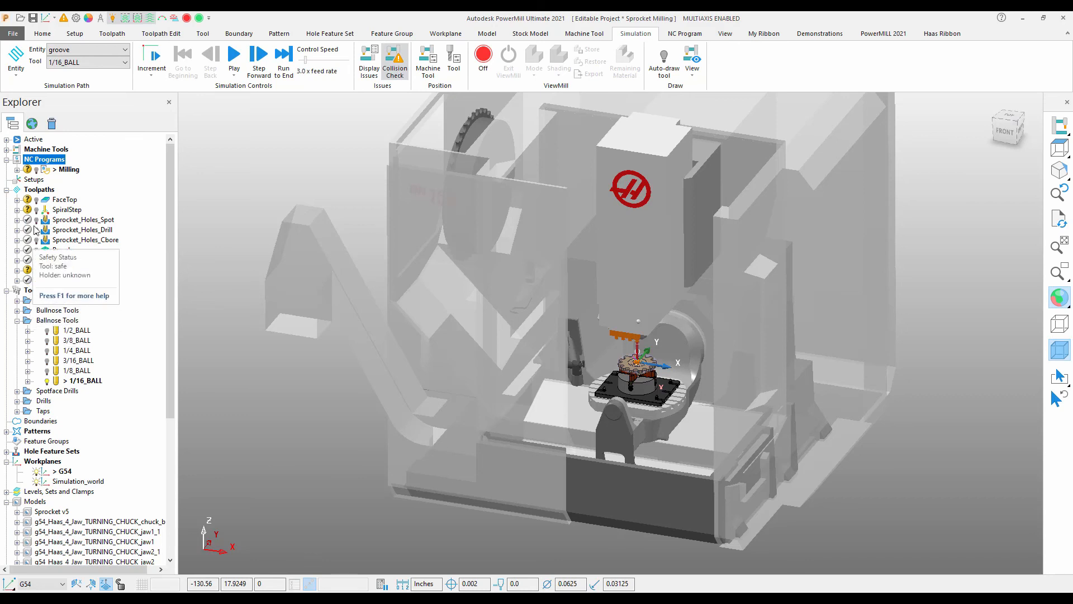
pyautogui.scroll(6, 792, 519)
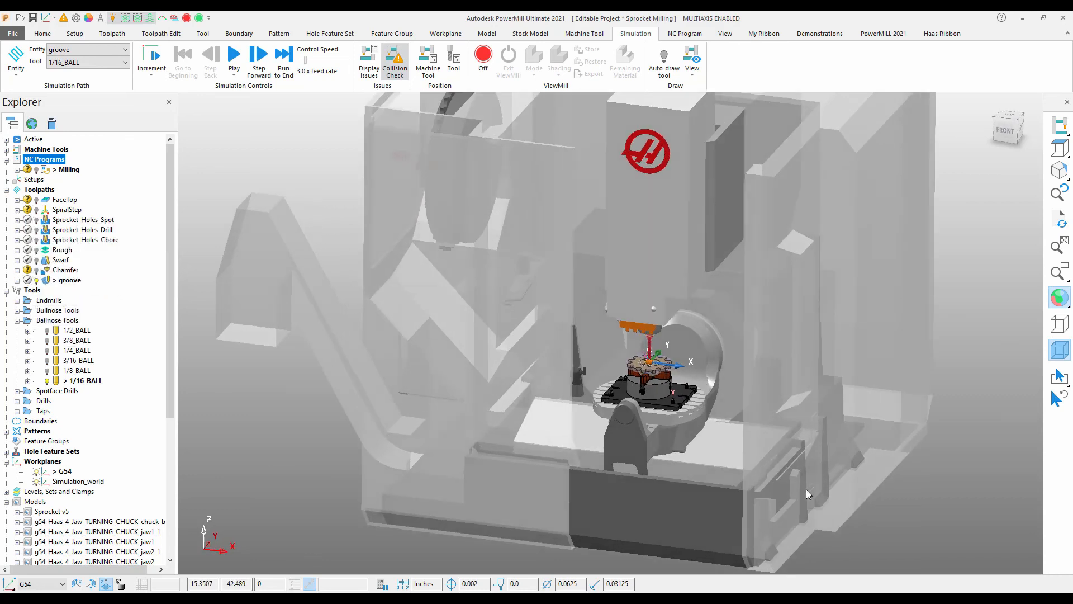
pyautogui.scroll(1, 796, 401)
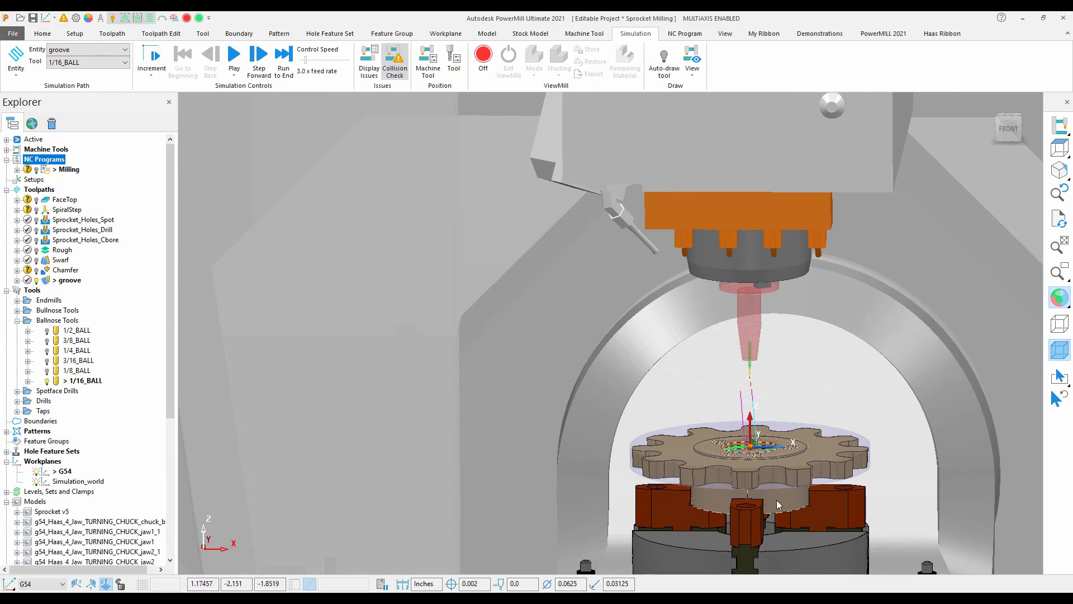
pyautogui.scroll(-6, 777, 500)
pyautogui.moveTo(670, 427); pyautogui.dragTo(670, 427, button='middle')
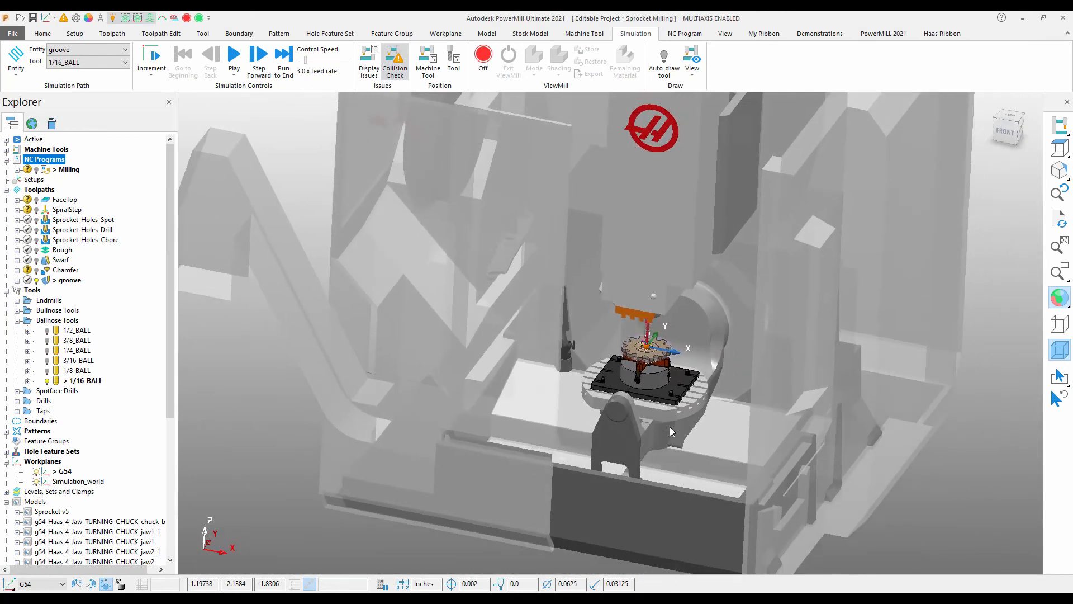
pyautogui.scroll(-2, 670, 427)
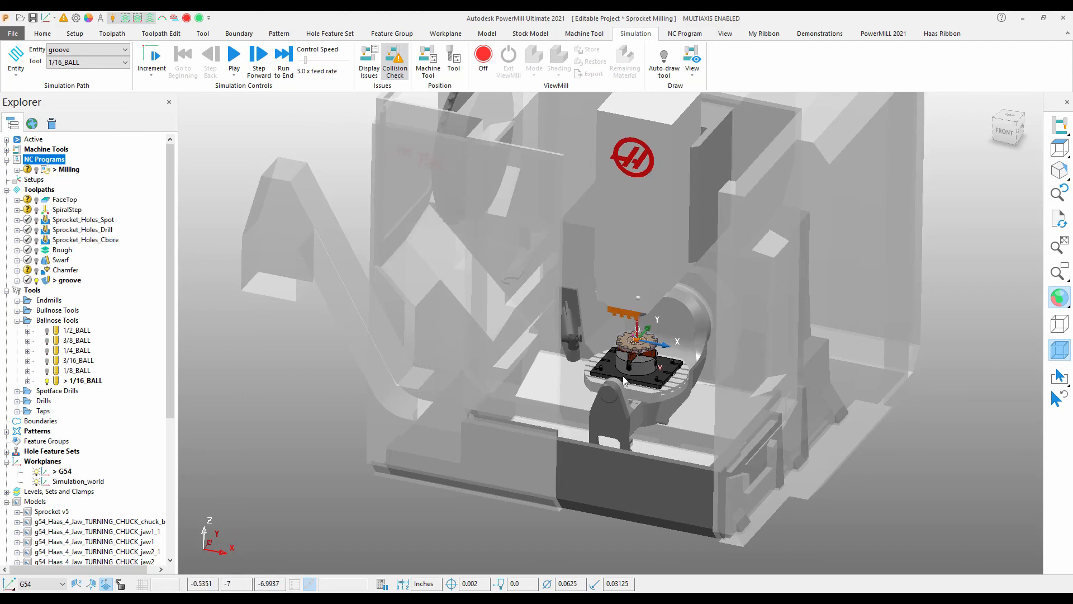
pyautogui.scroll(-2, 624, 380)
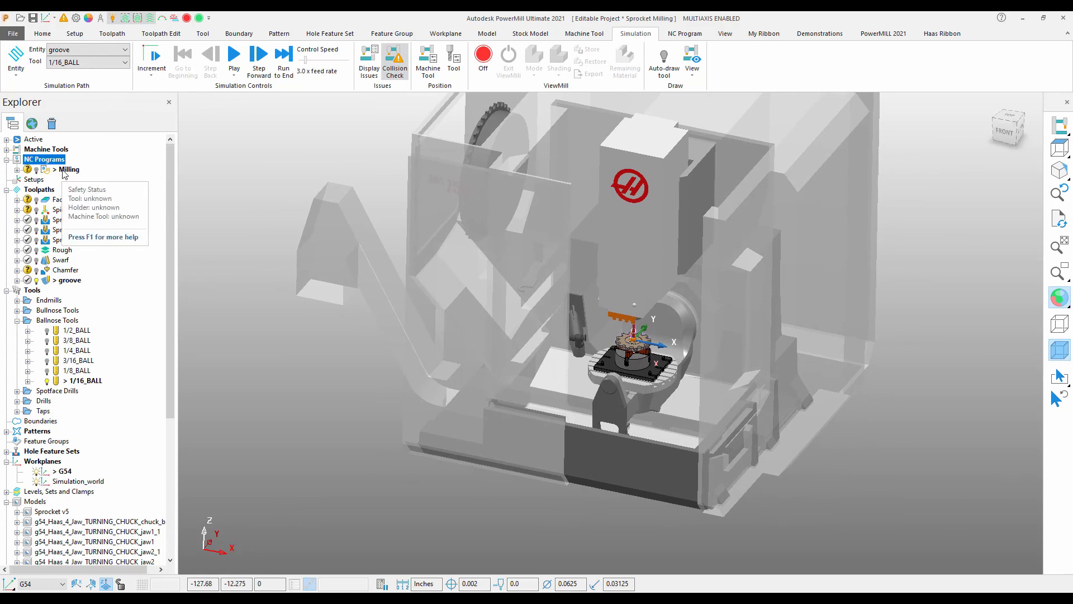
# - Verify the Milling NC program's toolpaths and connection moves against the machine tool and the model
pyautogui.rightClick(63, 172)
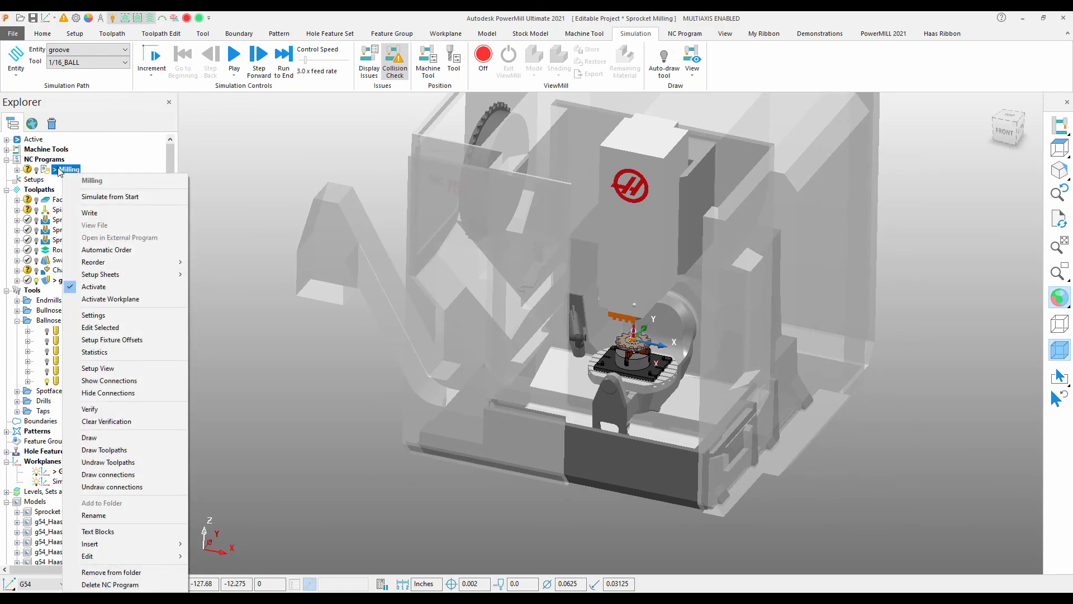
pyautogui.click(89, 408)
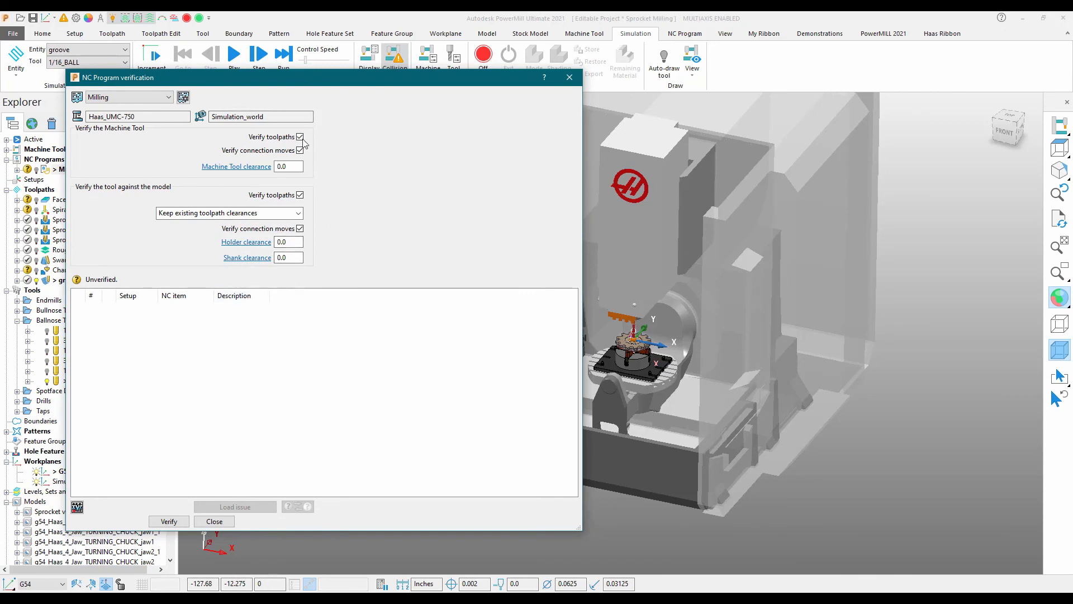
pyautogui.click(169, 522)
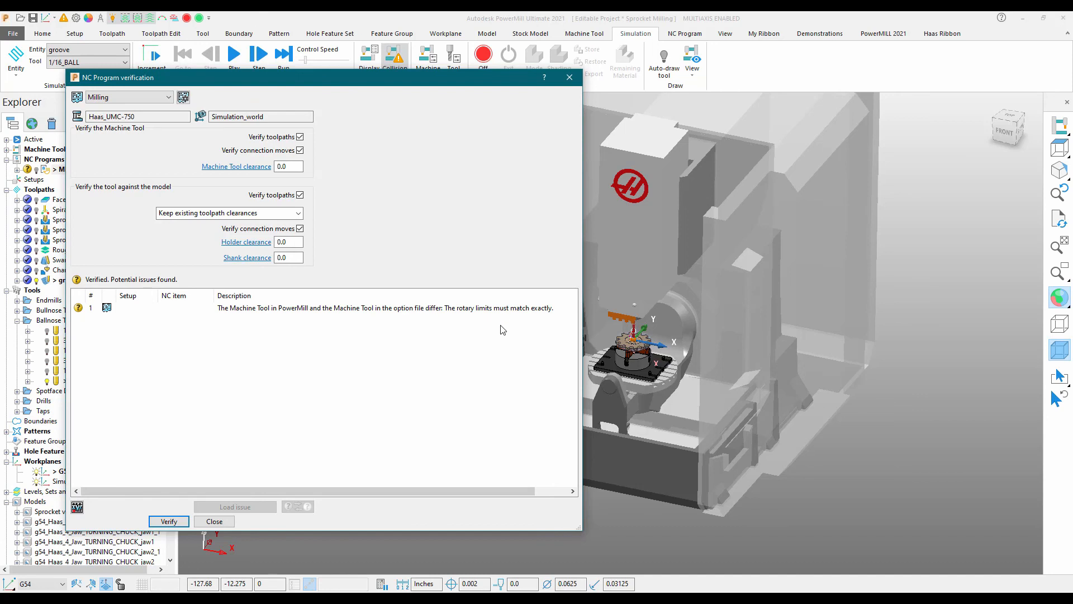
# - Try switching the status of the rotary limits issue and verify the Milling NC program again
pyautogui.keyDown('shift'); pyautogui.moveTo(610, 313); pyautogui.dragTo(779, 276, button='middle'); pyautogui.keyUp('shift')
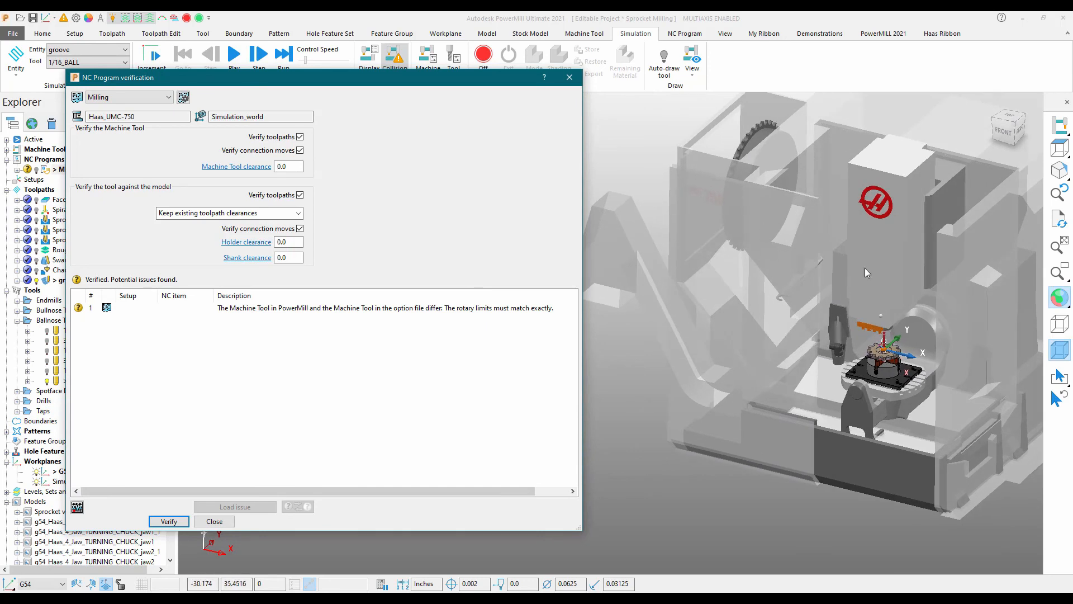
pyautogui.click(332, 308)
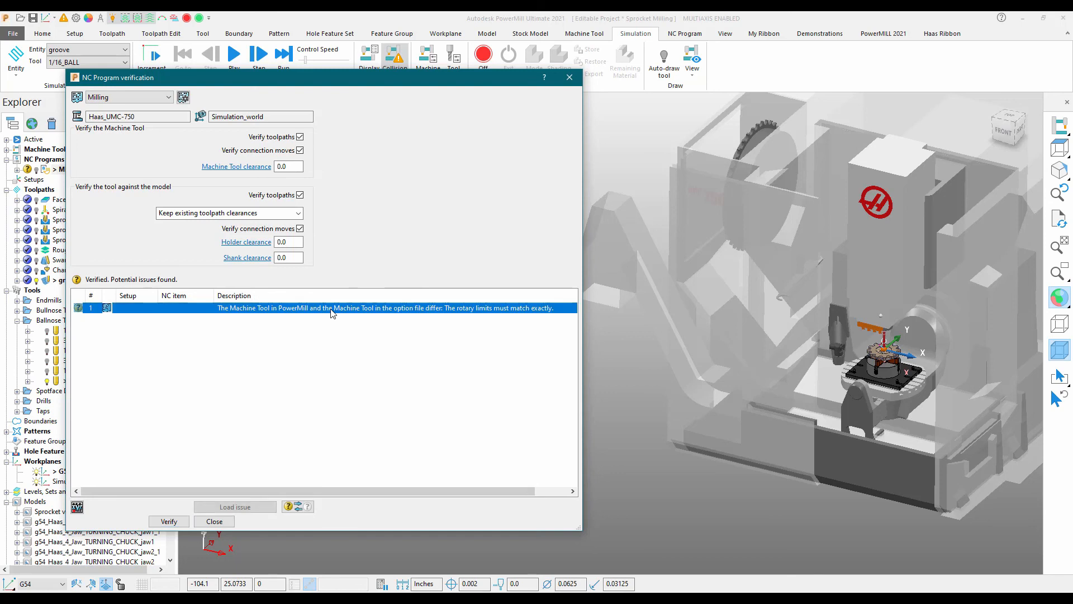
pyautogui.click(293, 509)
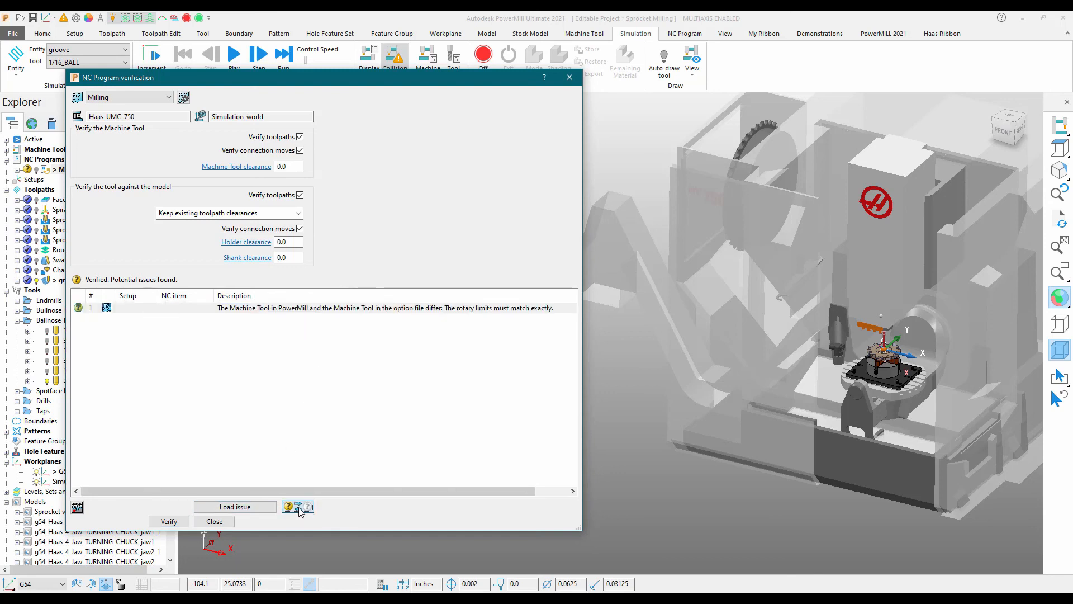
pyautogui.click(169, 521)
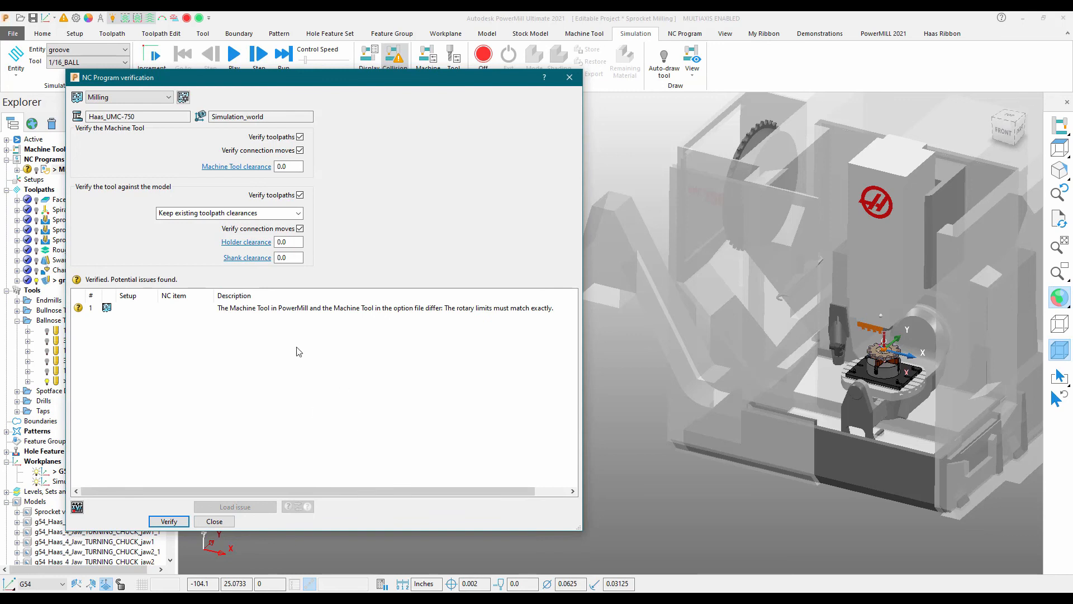
# - Mark the rotary limits issue as acceptable and close the NC program verification
pyautogui.click(274, 308)
pyautogui.click(299, 507)
pyautogui.click(214, 521)
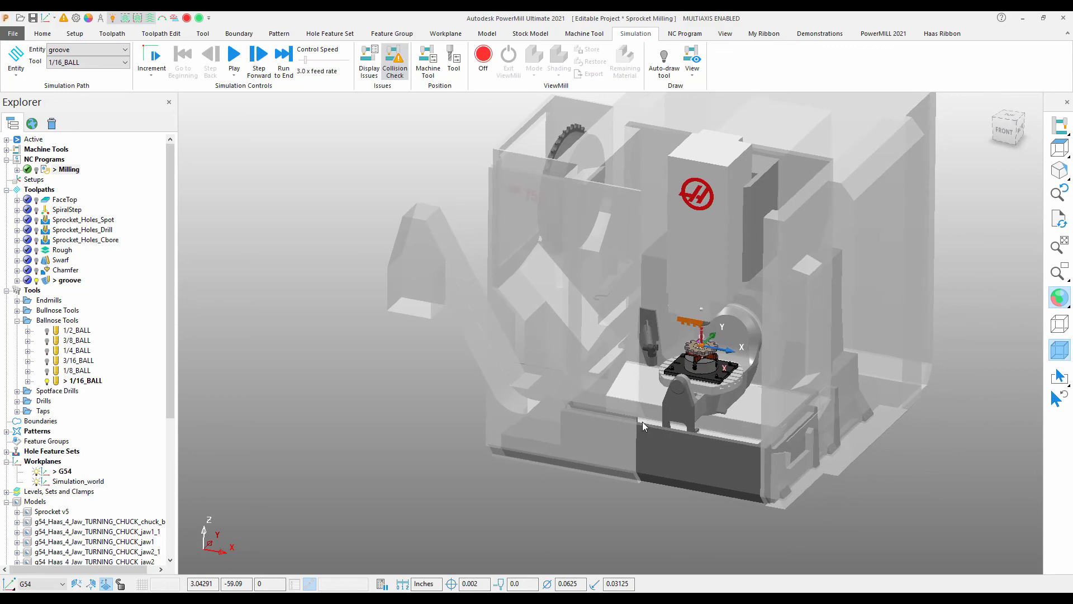
# - Write the verified Milling NC program to its output file
pyautogui.rightClick(64, 171)
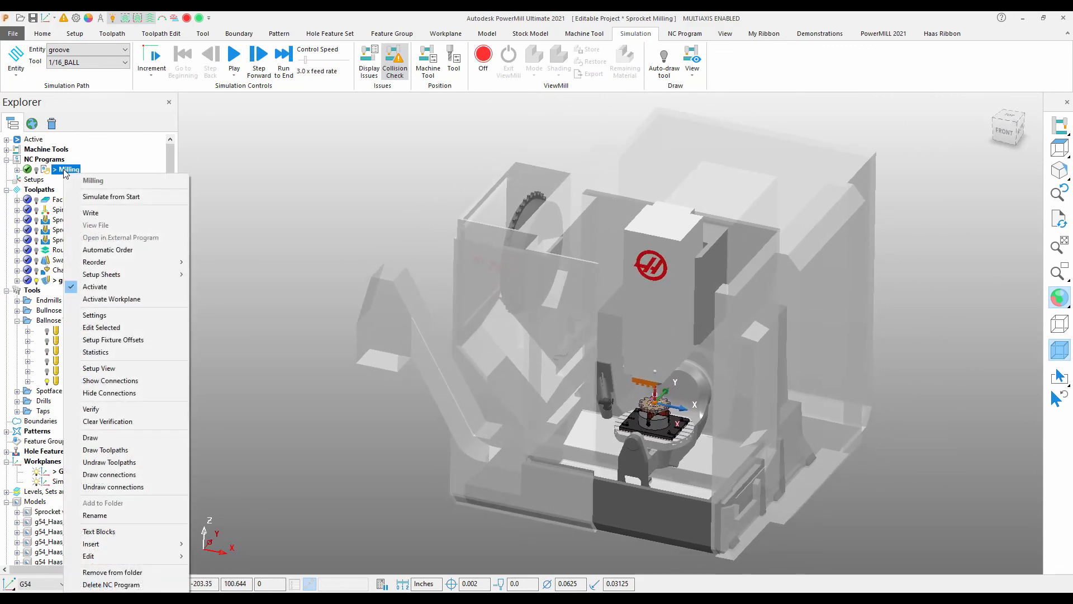
pyautogui.click(104, 213)
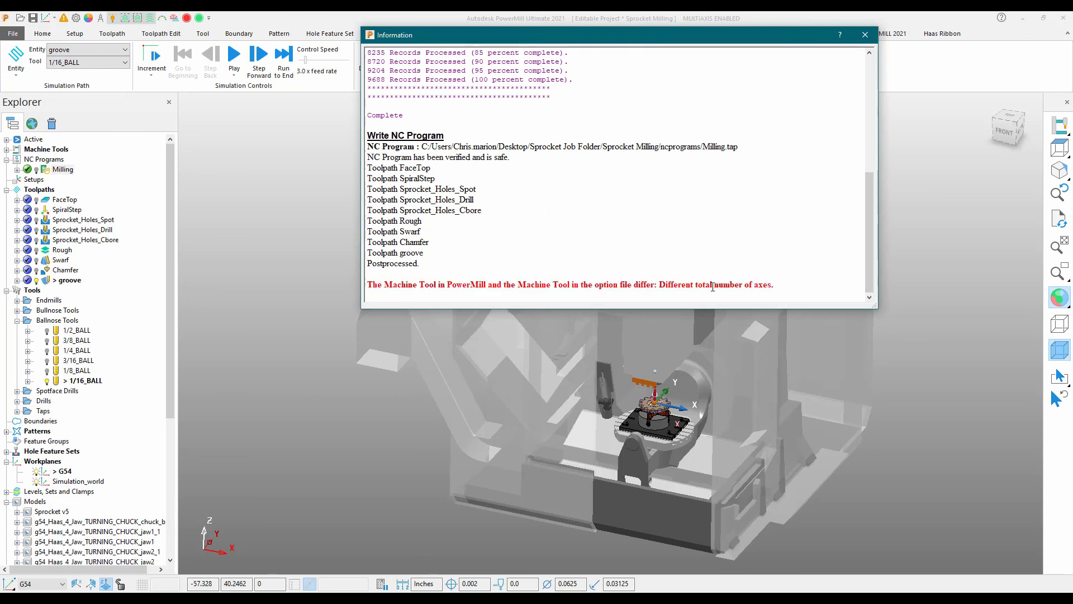
# - Close the NC program output report, start the Haas setup sheets macro and frame the sprocket and its fixture for the snapshot
pyautogui.click(864, 37)
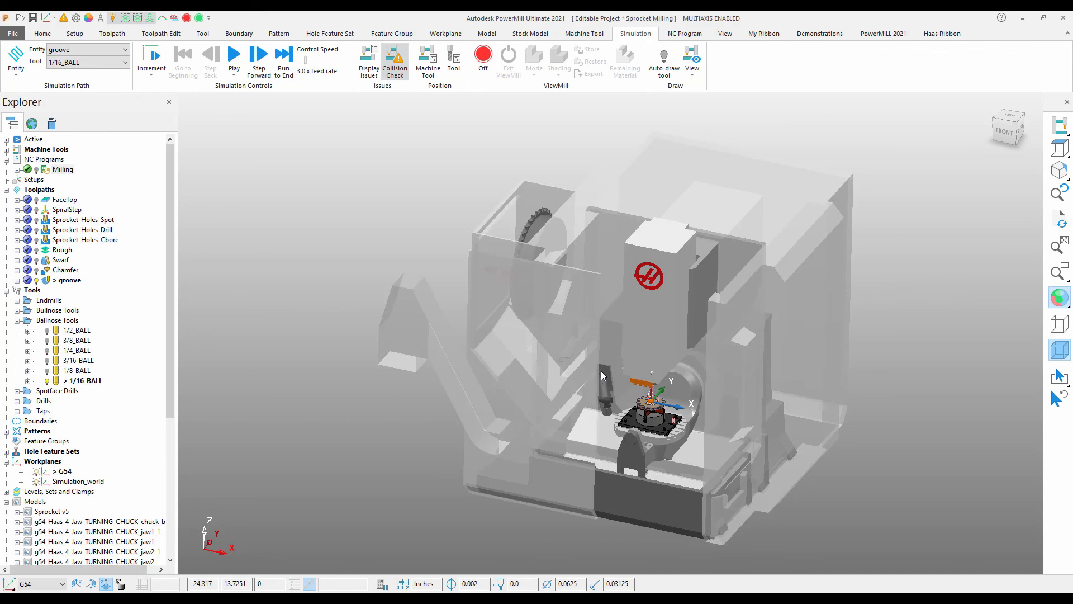
pyautogui.click(933, 37)
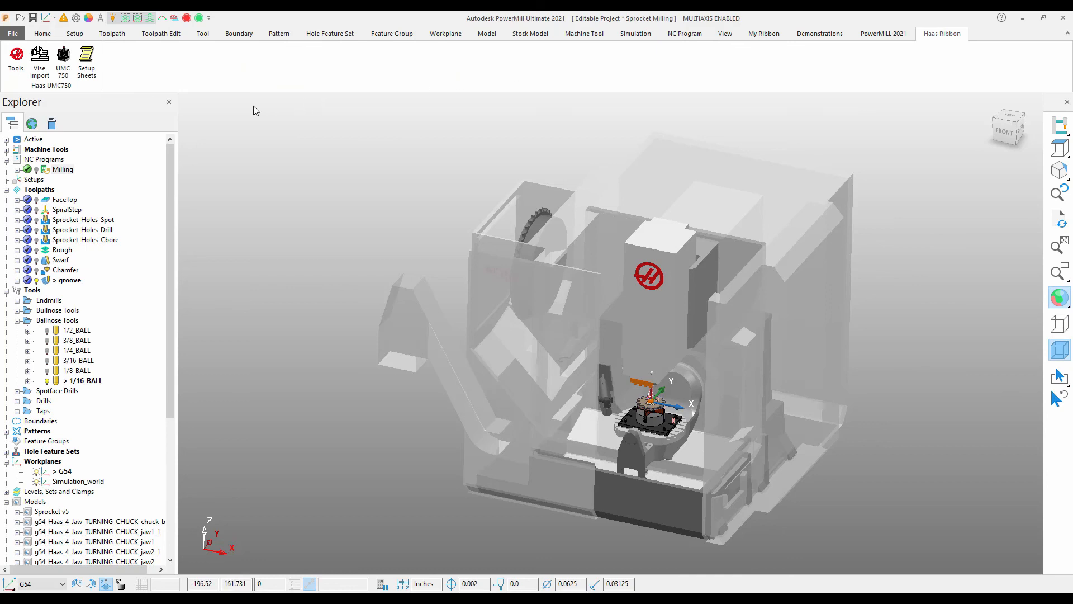
pyautogui.click(87, 59)
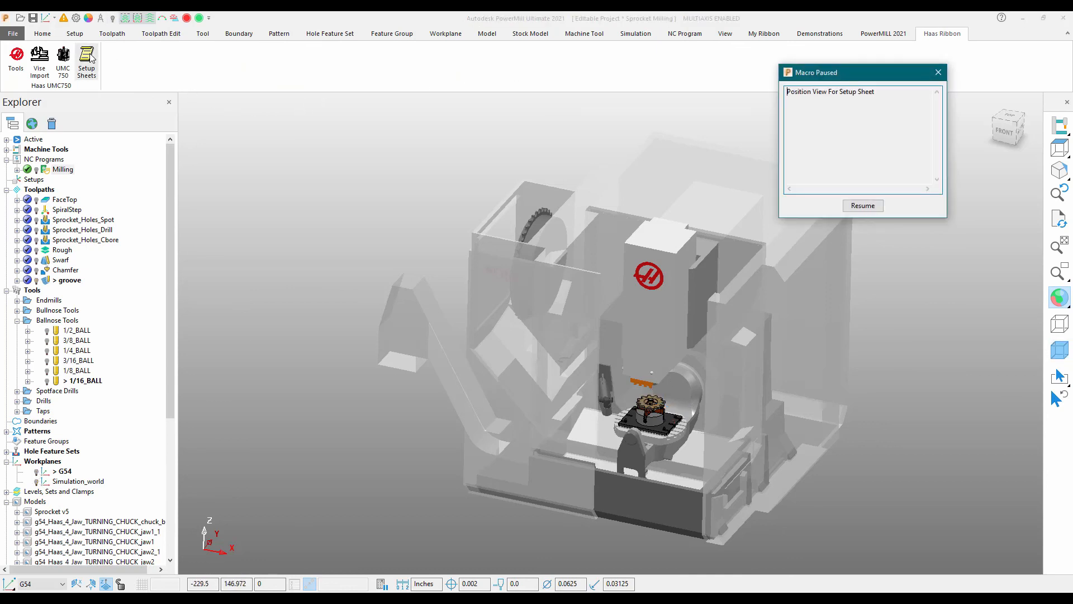
pyautogui.scroll(8, 778, 314)
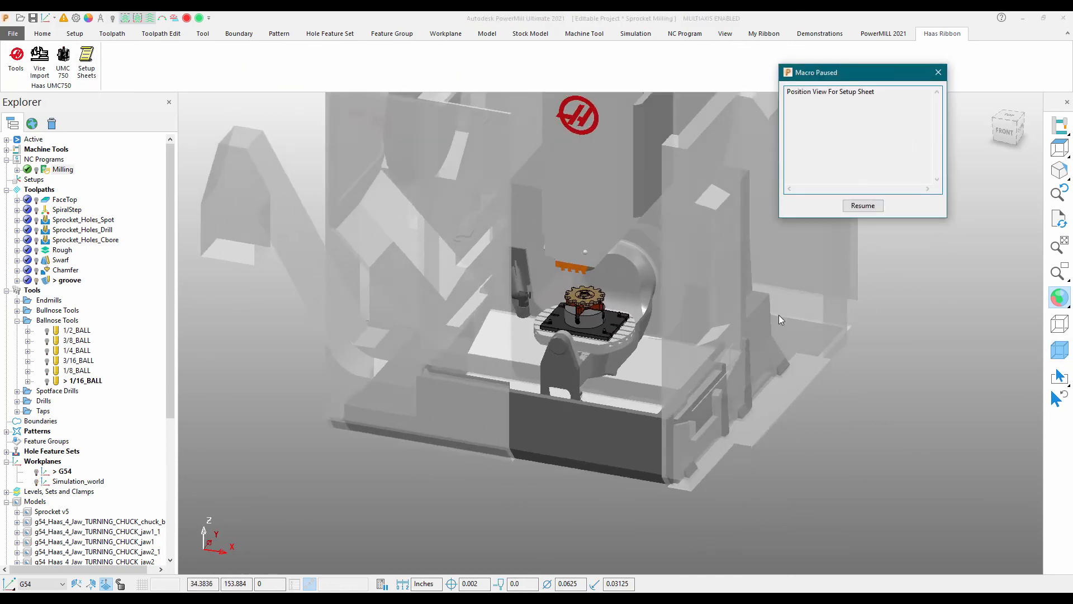
pyautogui.scroll(1, 773, 315)
pyautogui.keyDown('shift'); pyautogui.moveTo(773, 316); pyautogui.dragTo(812, 372, button='middle'); pyautogui.keyUp('shift')
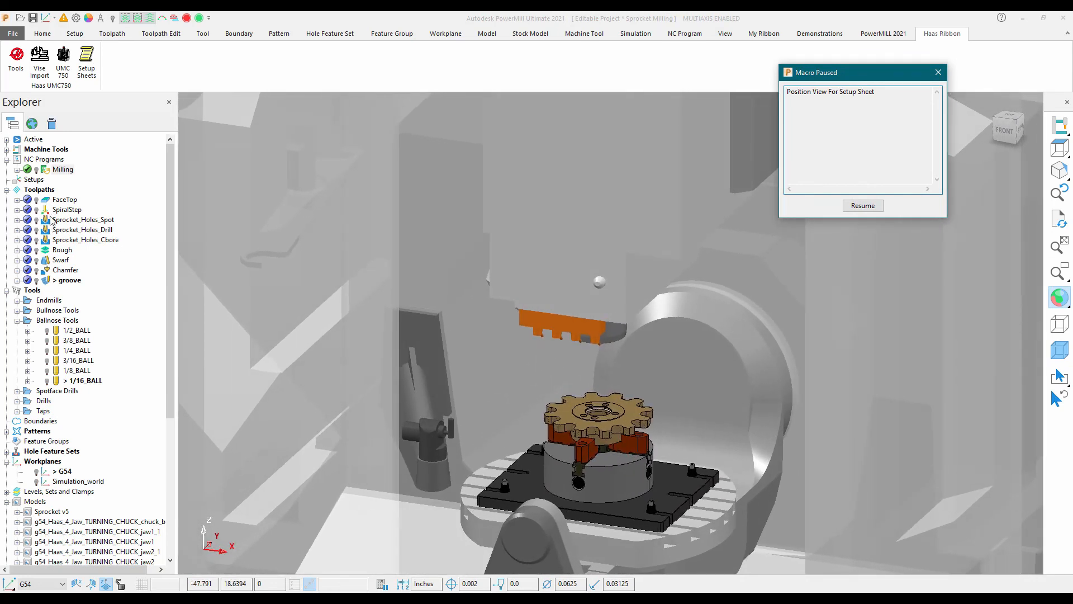
# - Deactivate and reactivate the groove toolpath so that it is drawn on the sprocket
pyautogui.rightClick(64, 280)
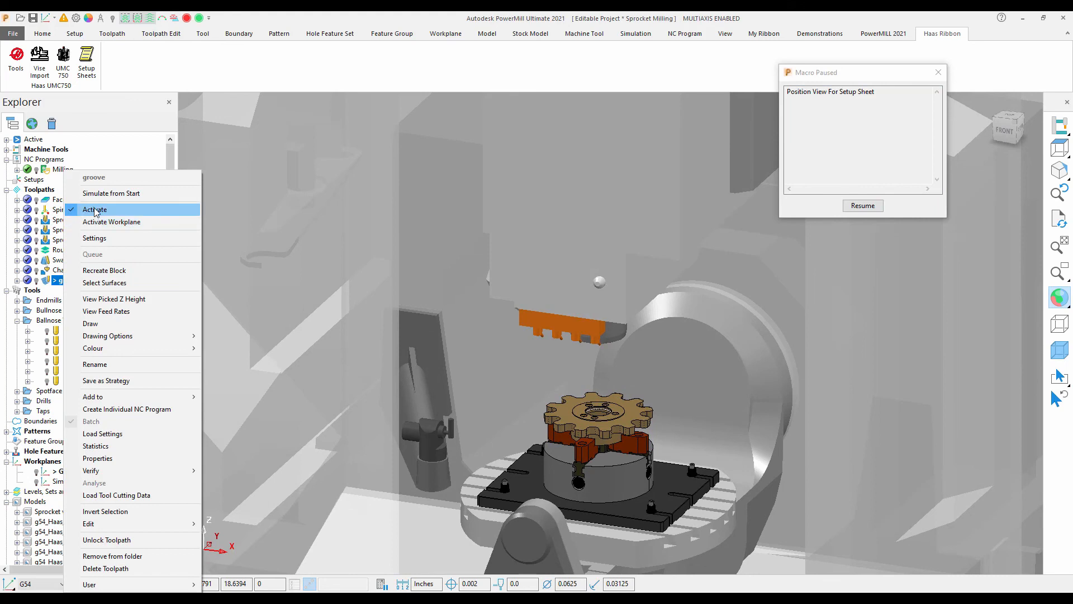
pyautogui.click(97, 213)
pyautogui.rightClick(72, 282)
pyautogui.click(97, 217)
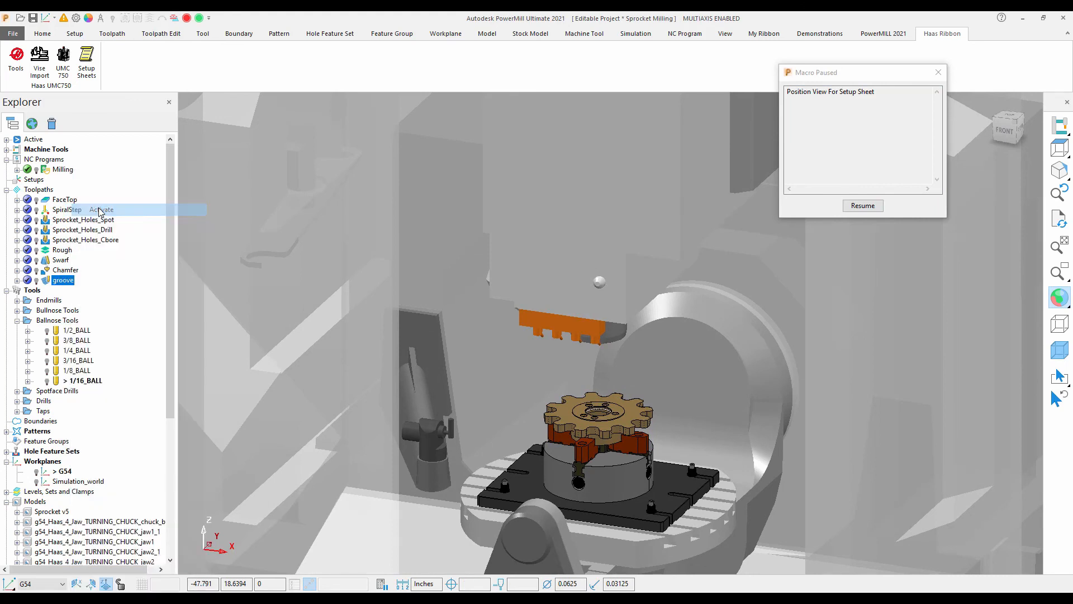
pyautogui.click(36, 280)
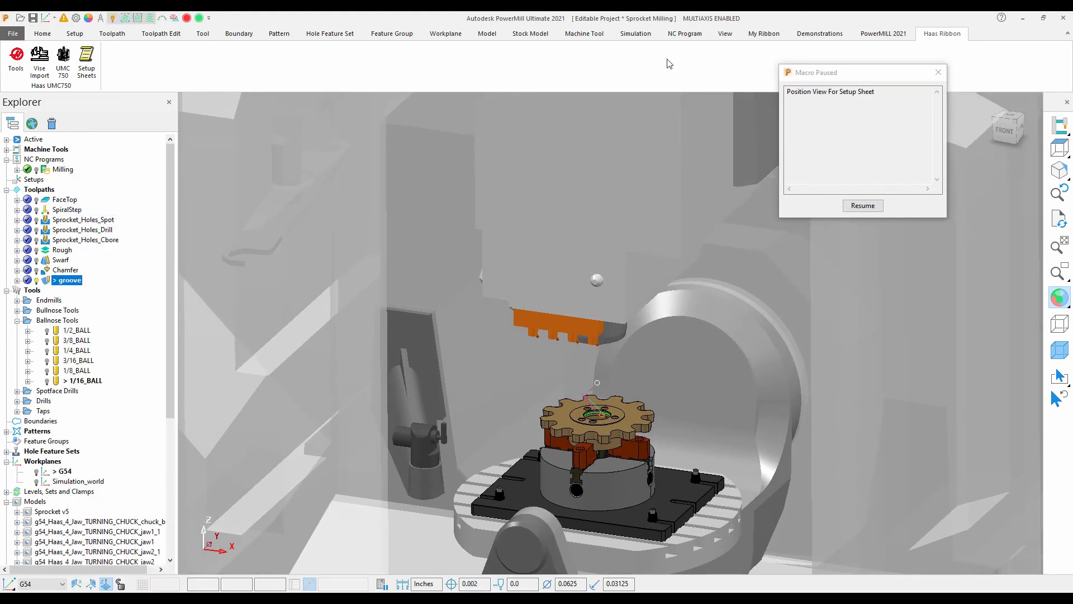
# - Show the groove toolpath's 1/16_BALL tool at the toolpath start and frame it together with the sprocket
pyautogui.click(635, 33)
pyautogui.click(17, 280)
pyautogui.rightClick(66, 313)
pyautogui.click(101, 421)
pyautogui.moveTo(544, 428); pyautogui.dragTo(554, 433, button='middle')
pyautogui.scroll(5, 555, 431)
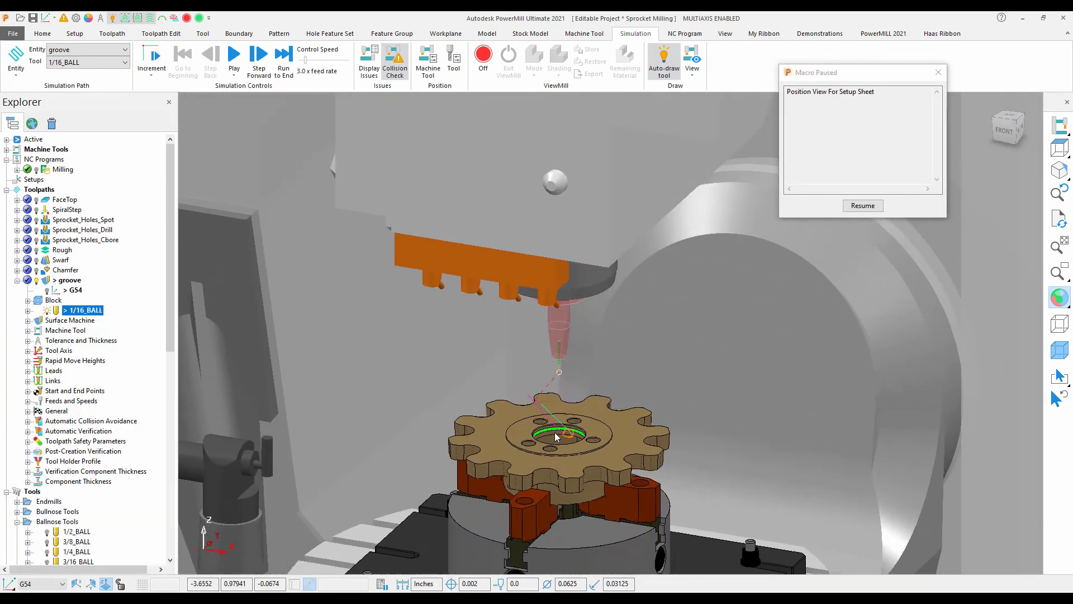
# - Resume the setup sheets macro, overwrite the existing project snapshot, and review the first two pages of the setup sheet print preview
pyautogui.click(863, 205)
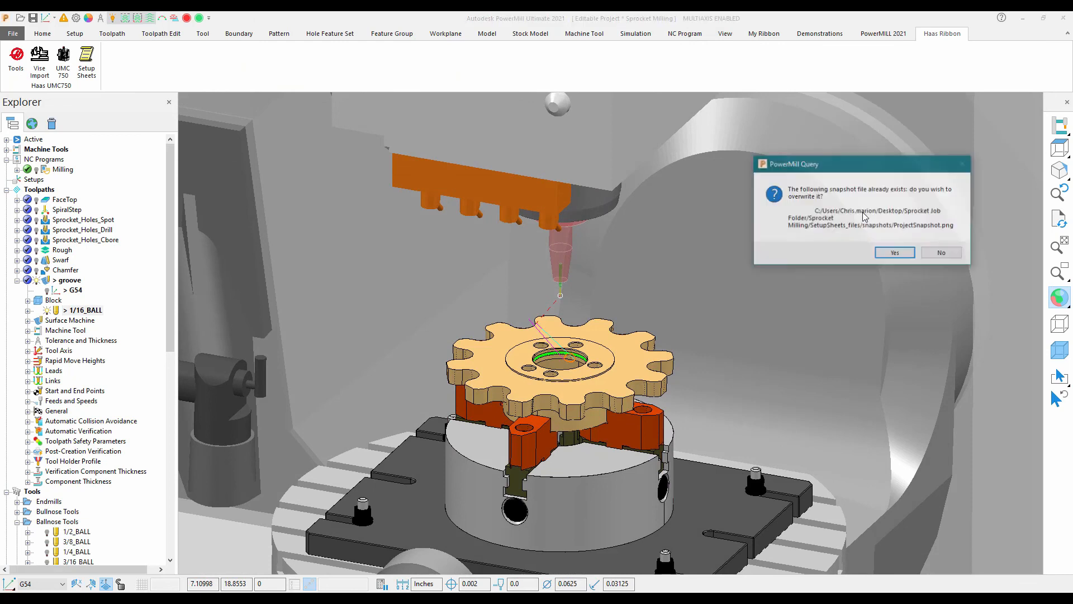
pyautogui.click(896, 256)
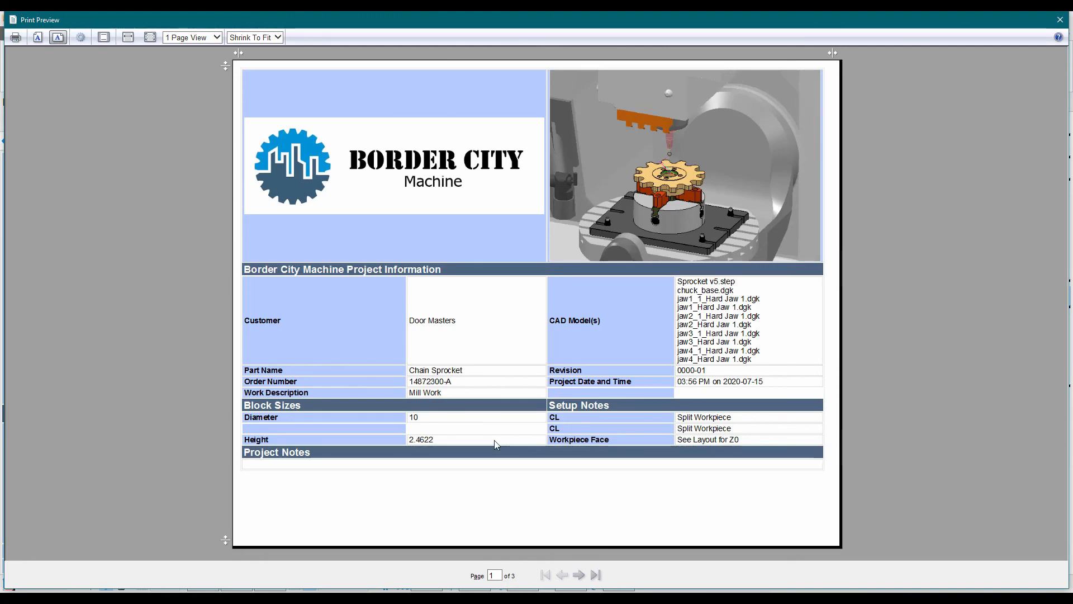
pyautogui.click(579, 575)
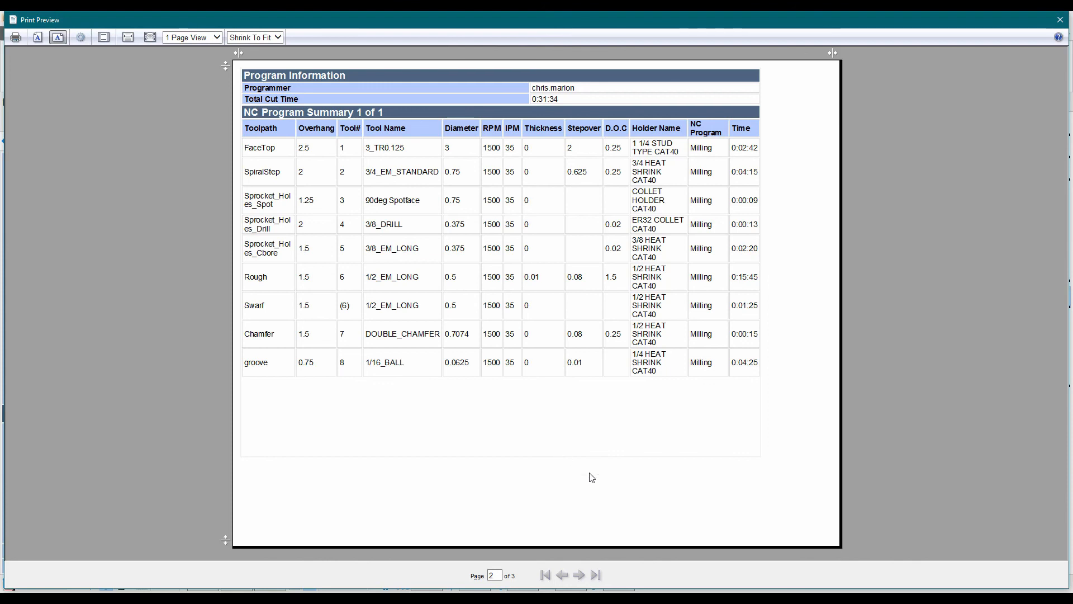
pyautogui.click(1060, 20)
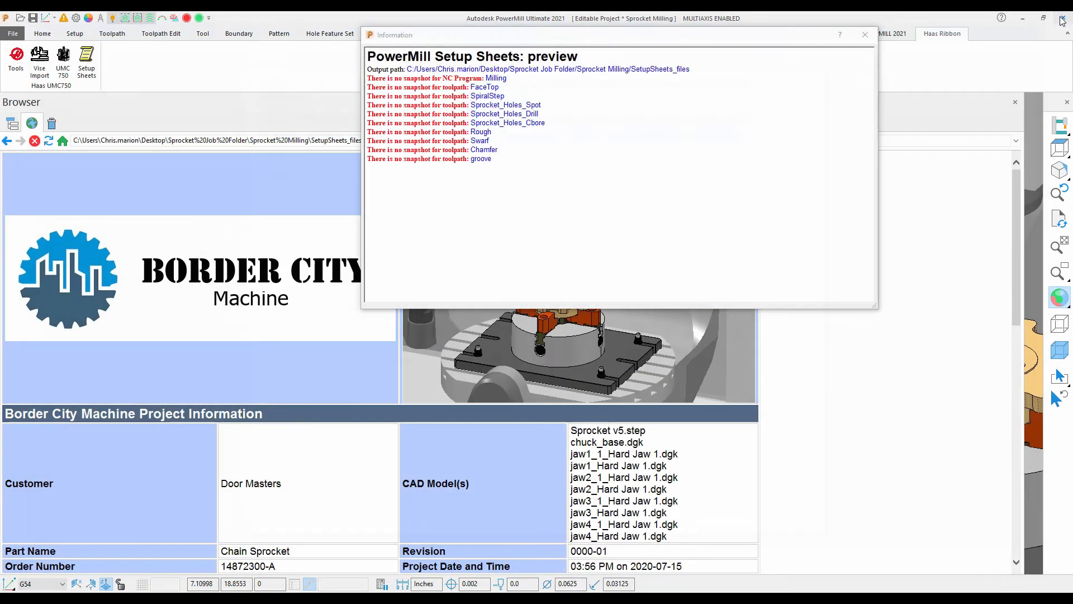
pyautogui.click(865, 35)
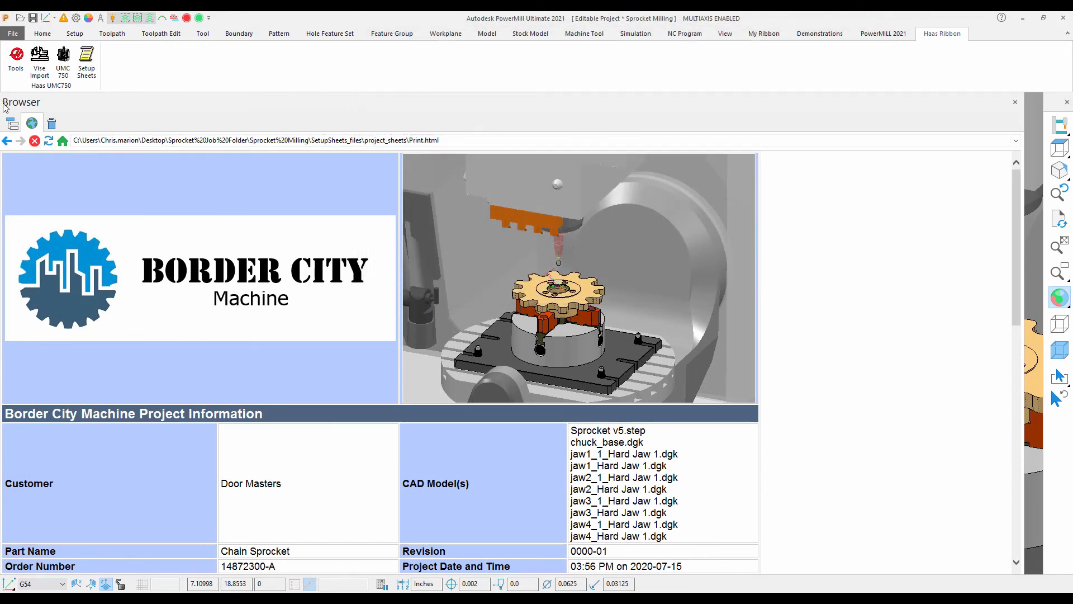
pyautogui.click(12, 123)
# - Select the Milling NC program as the simulation entity and play its simulation on the machine tool
pyautogui.click(632, 35)
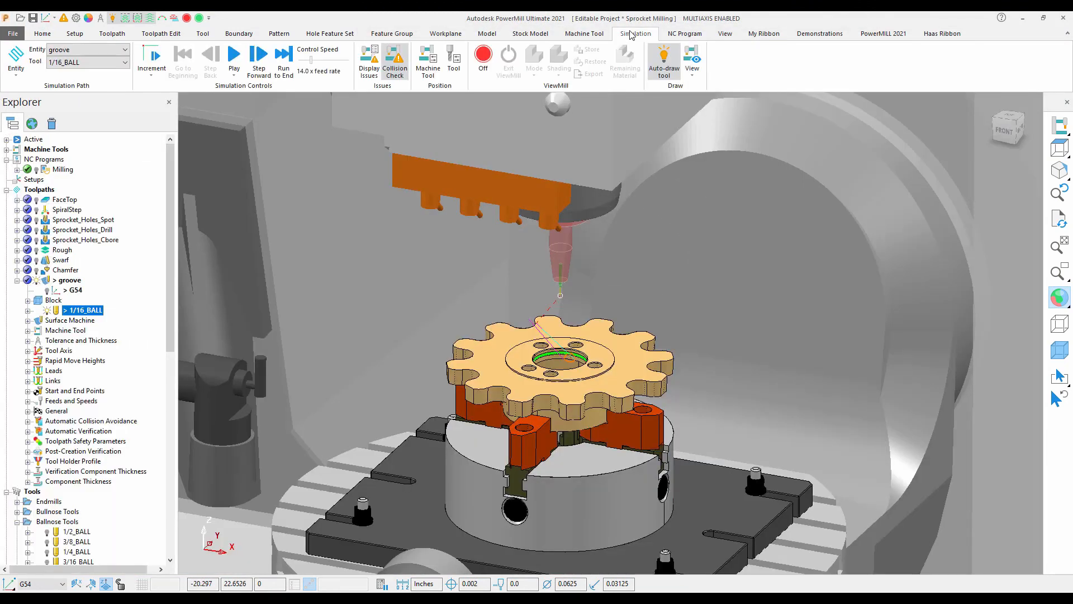
pyautogui.click(125, 49)
pyautogui.click(73, 73)
pyautogui.click(389, 203)
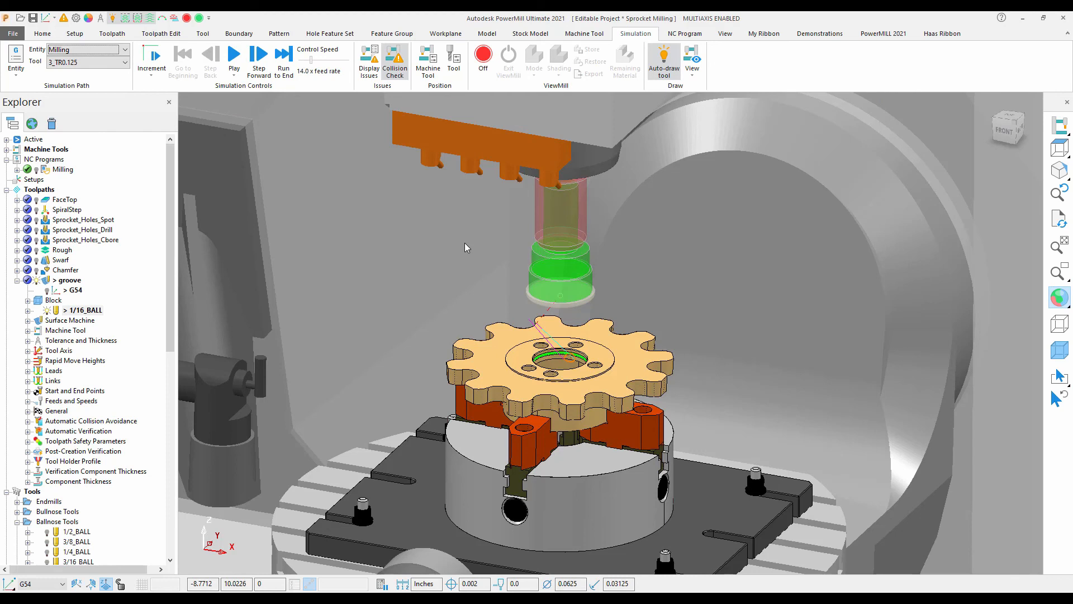
pyautogui.scroll(-5, 622, 304)
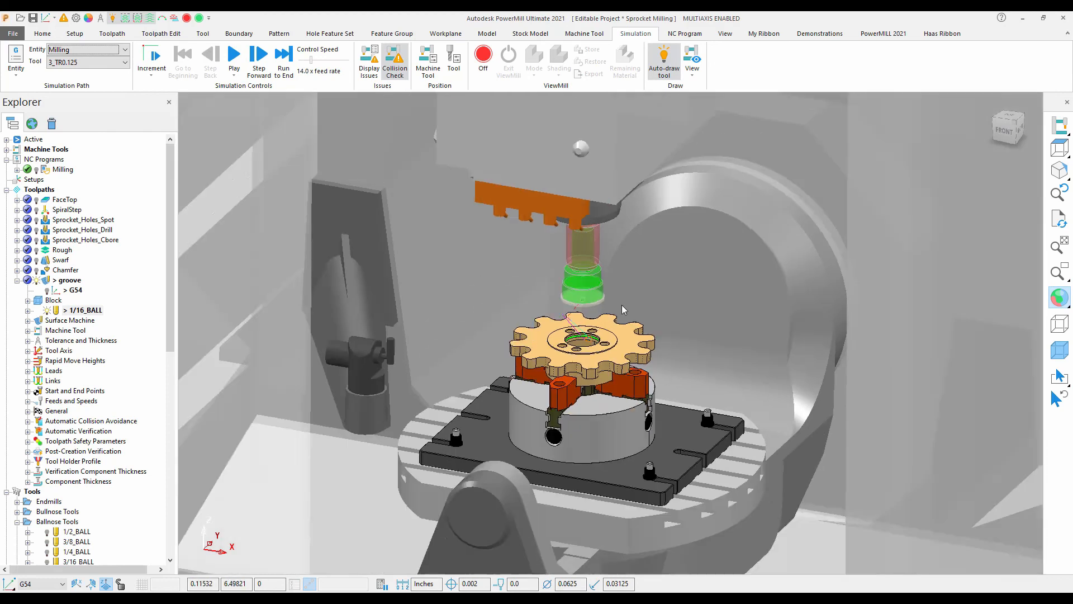
pyautogui.click(234, 54)
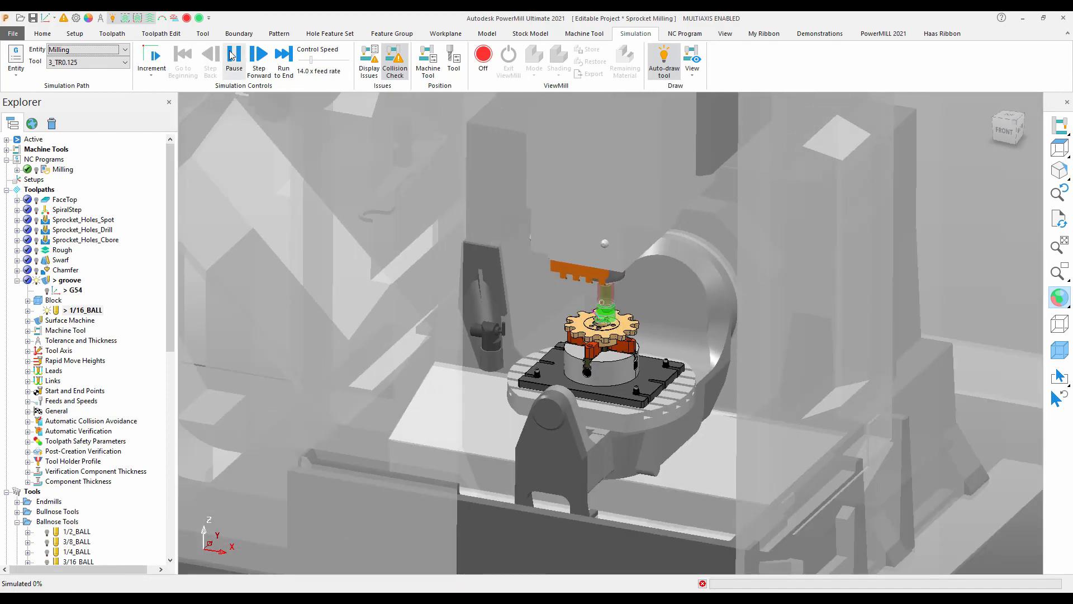